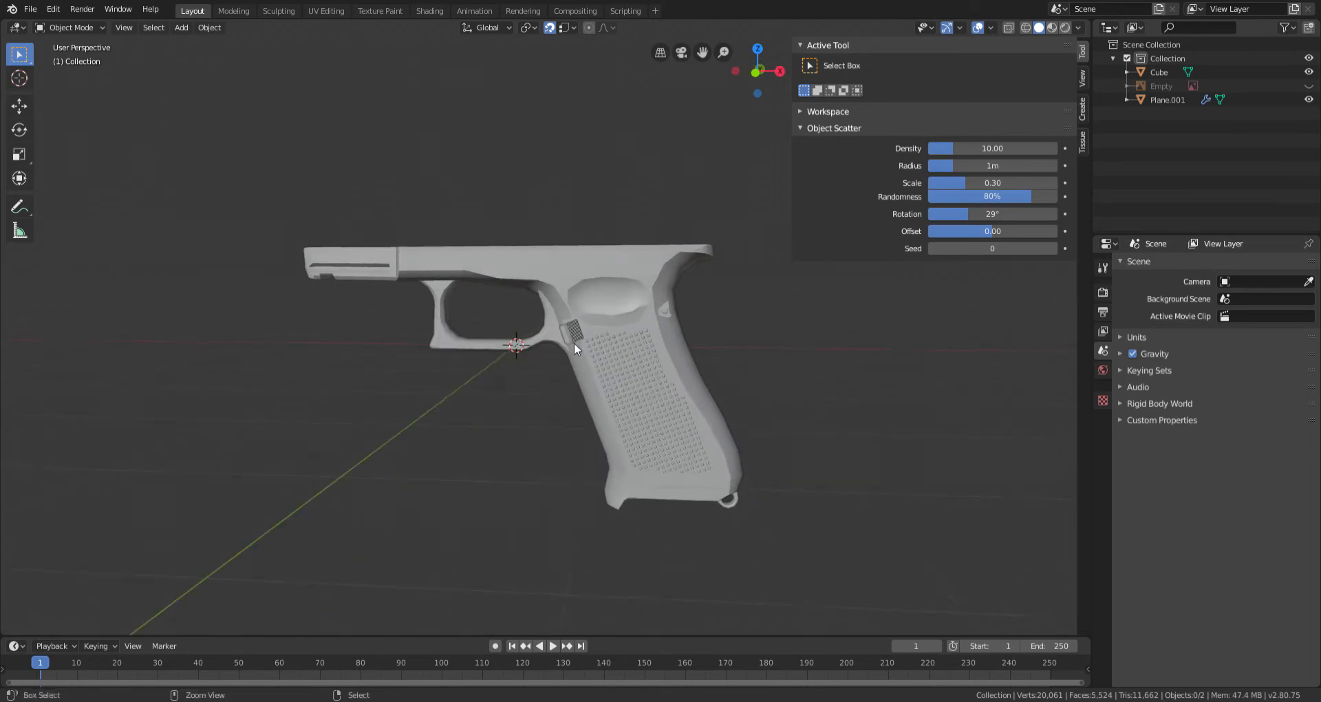
Step: Examine the finished pistol frame from the front and at several angles
key("KP_5")
scroll(580, 344, "up", 2)
scroll(585, 315, "down", 2)
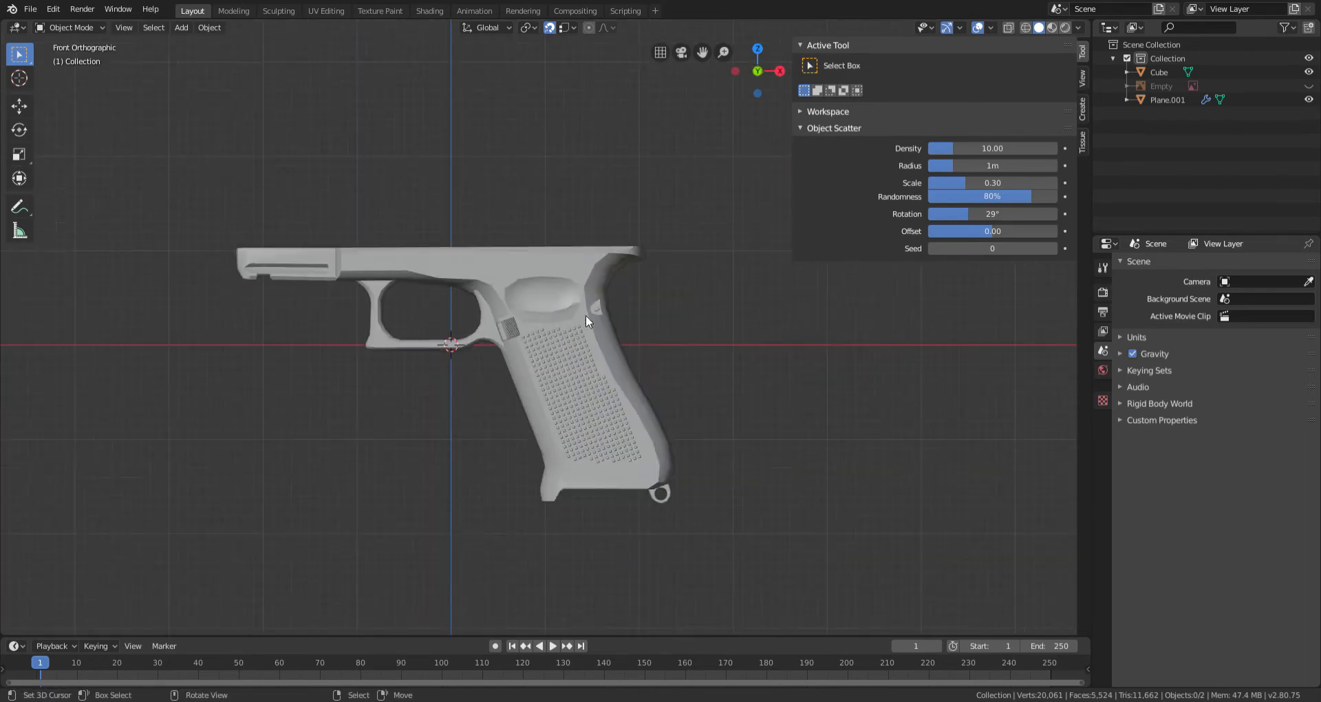
scroll(585, 315, "up", 4)
scroll(584, 317, "down", 3)
scroll(583, 318, "up", 1)
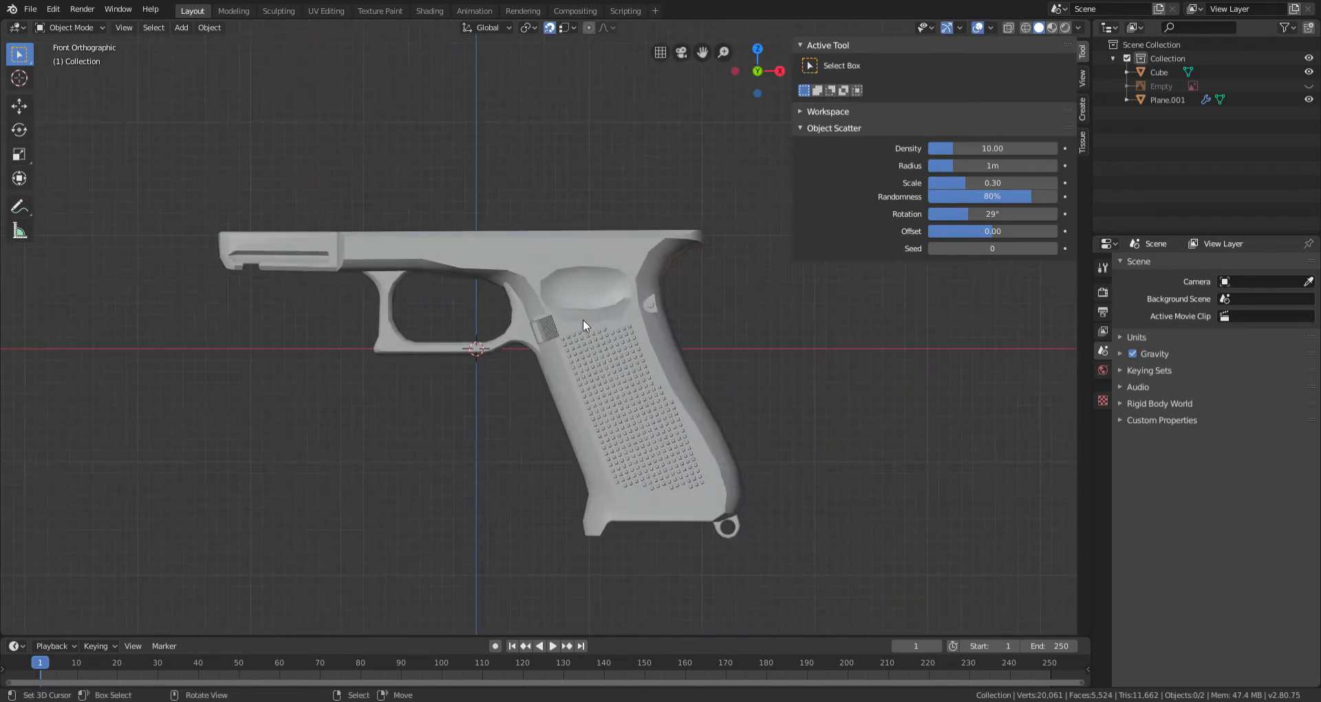
scroll(584, 320, "up", 3)
middle_click_drag(558, 358, 697, 375)
scroll(624, 394, "up", 5)
right_click(516, 300)
middle_click_drag(516, 300, 444, 294)
key("Tab")
key("Tab")
key("alt+a")
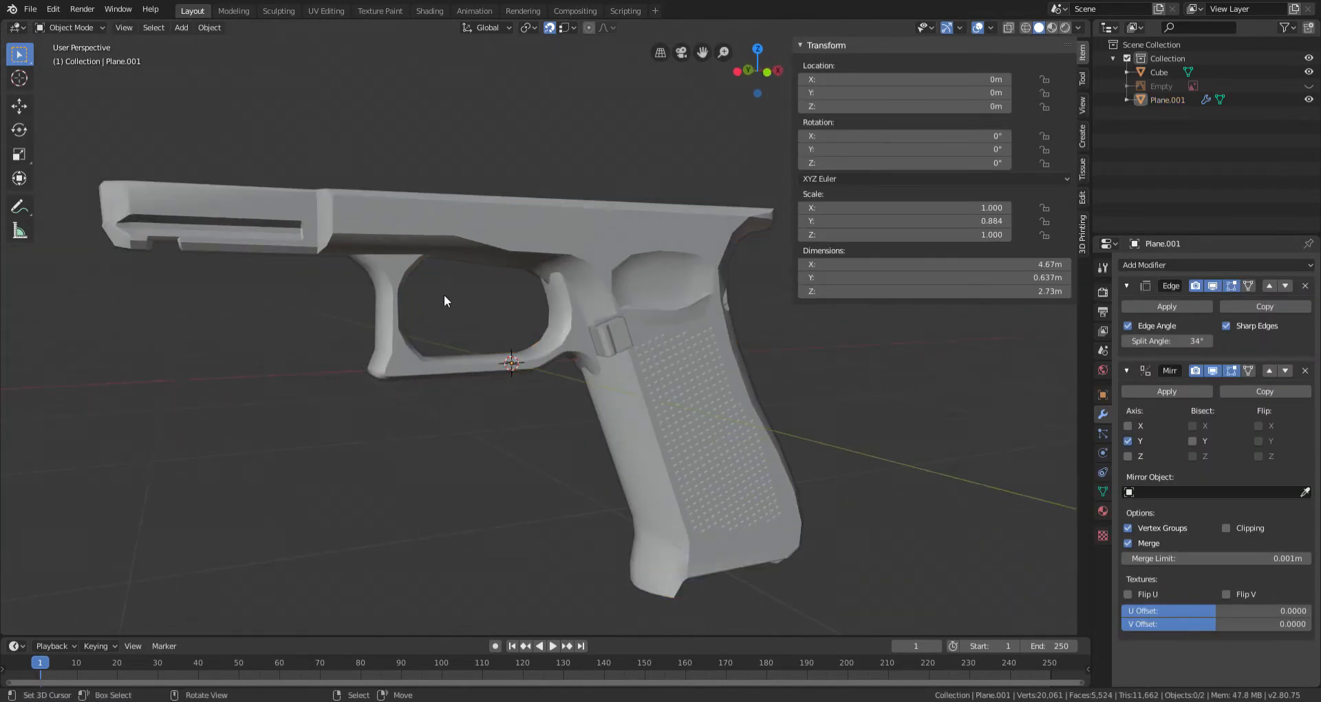
scroll(444, 297, "down", 8, "ctrl")
scroll(444, 297, "up", 4)
middle_click_drag(351, 271, 371, 289)
Step: Examine the frame's mesh edges and smooth surfaces from the muzzle end and the sides
key("Tab")
middle_click_drag(371, 289, 562, 333)
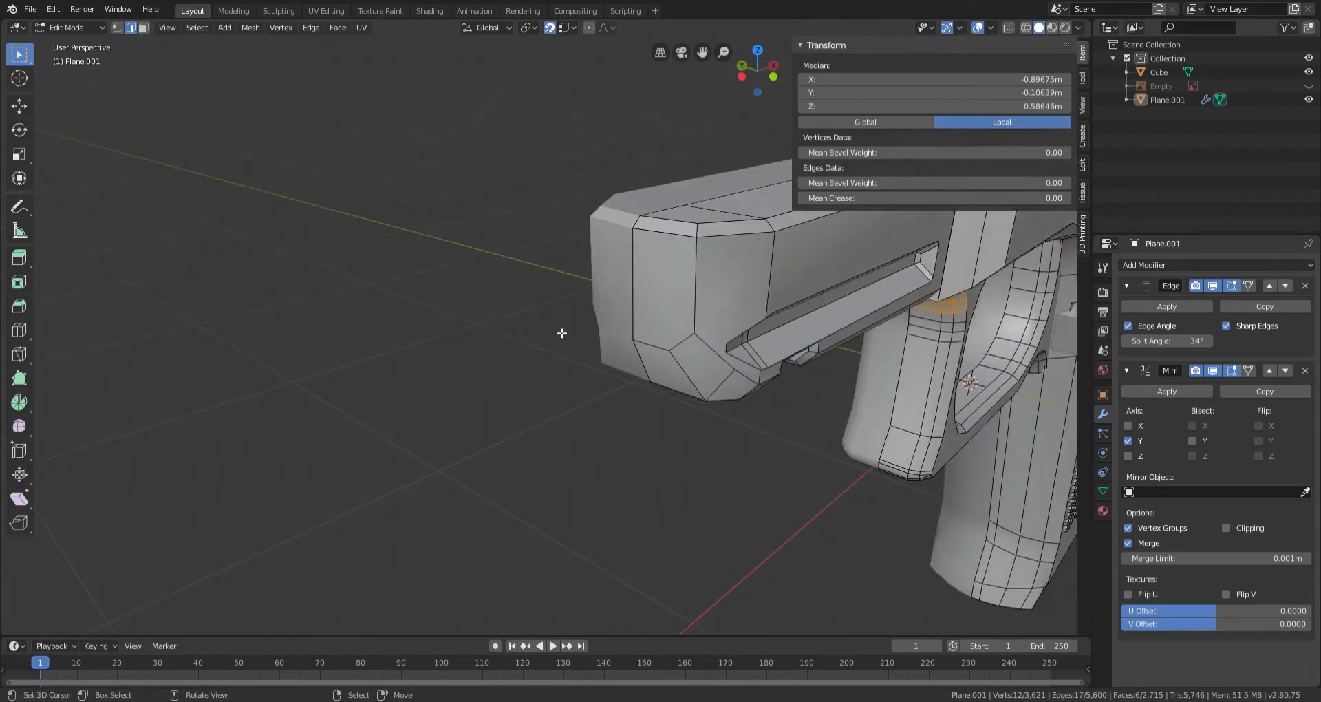
key("Tab")
scroll(645, 333, "down", 4)
middle_click_drag(641, 336, 560, 331)
key("Tab")
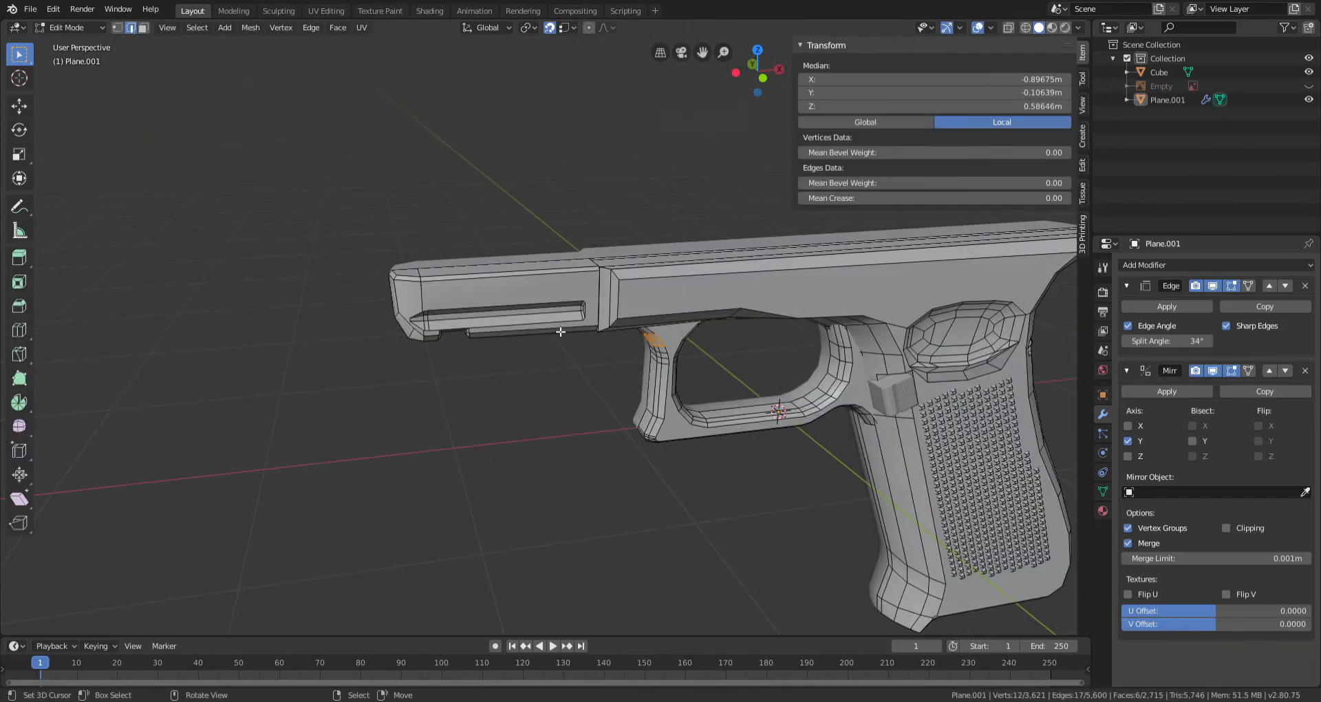
scroll(560, 332, "down", 6, "ctrl")
scroll(561, 332, "up", 2)
scroll(493, 319, "down", 5)
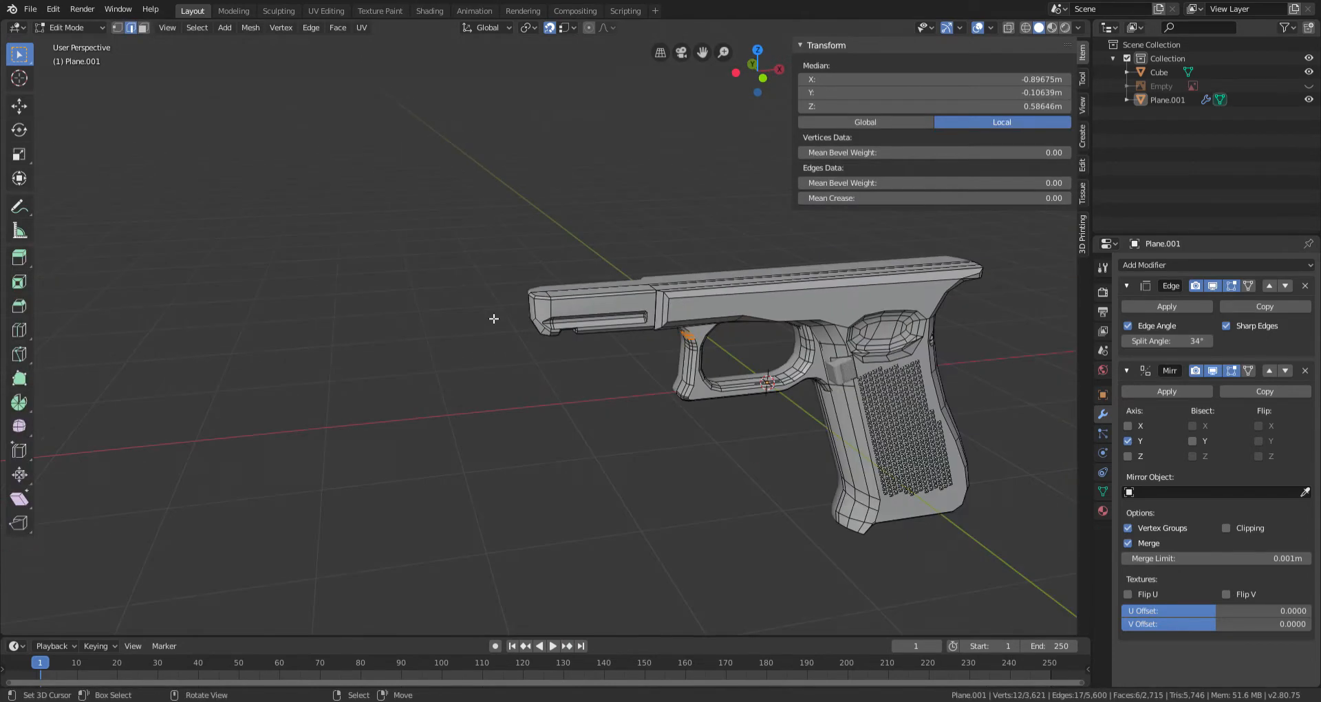
scroll(564, 345, "up", 7, "ctrl")
middle_click_drag(585, 346, 571, 330)
key("Tab")
middle_click_drag(677, 330, 746, 258)
scroll(485, 327, "up", 3)
scroll(402, 303, "down", 3)
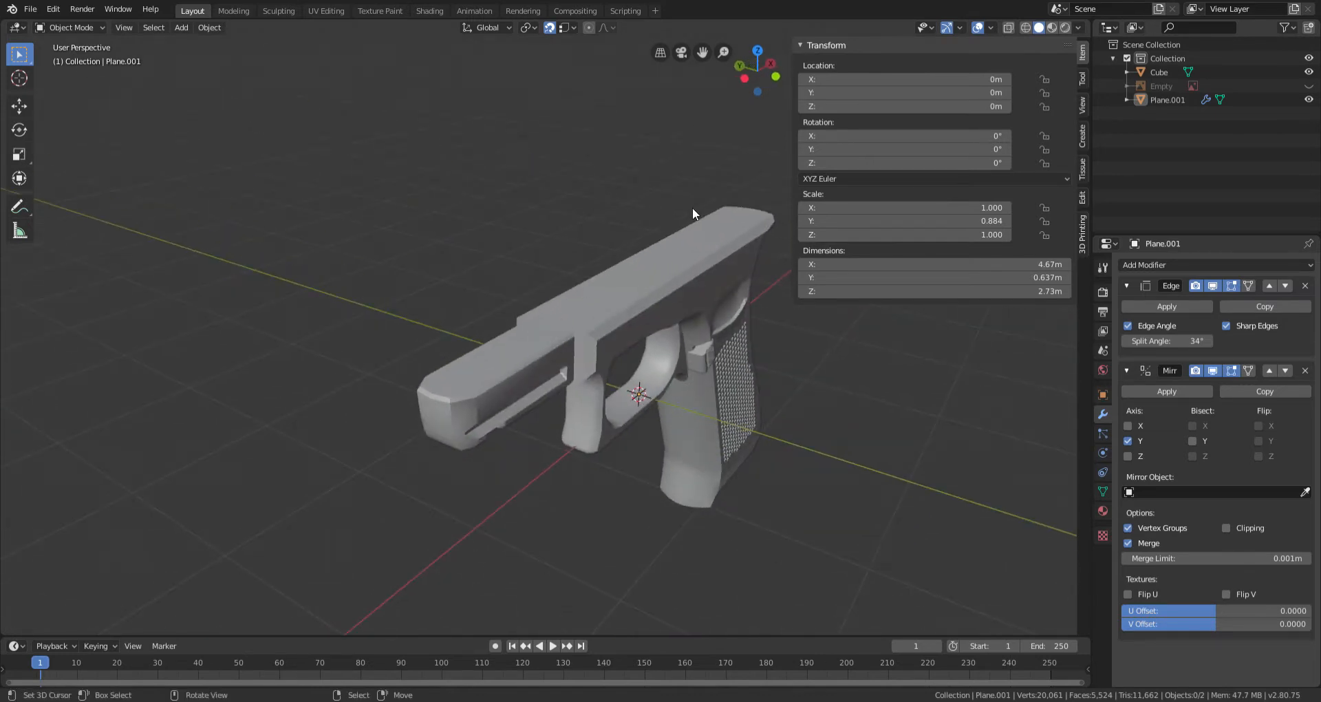
scroll(585, 329, "down", 1)
middle_click_drag(585, 329, 510, 283)
Step: Go to the front view and unhide the Empty holding the pistol reference image
key("KP_1")
scroll(510, 283, "up", 3)
key("shift+z")
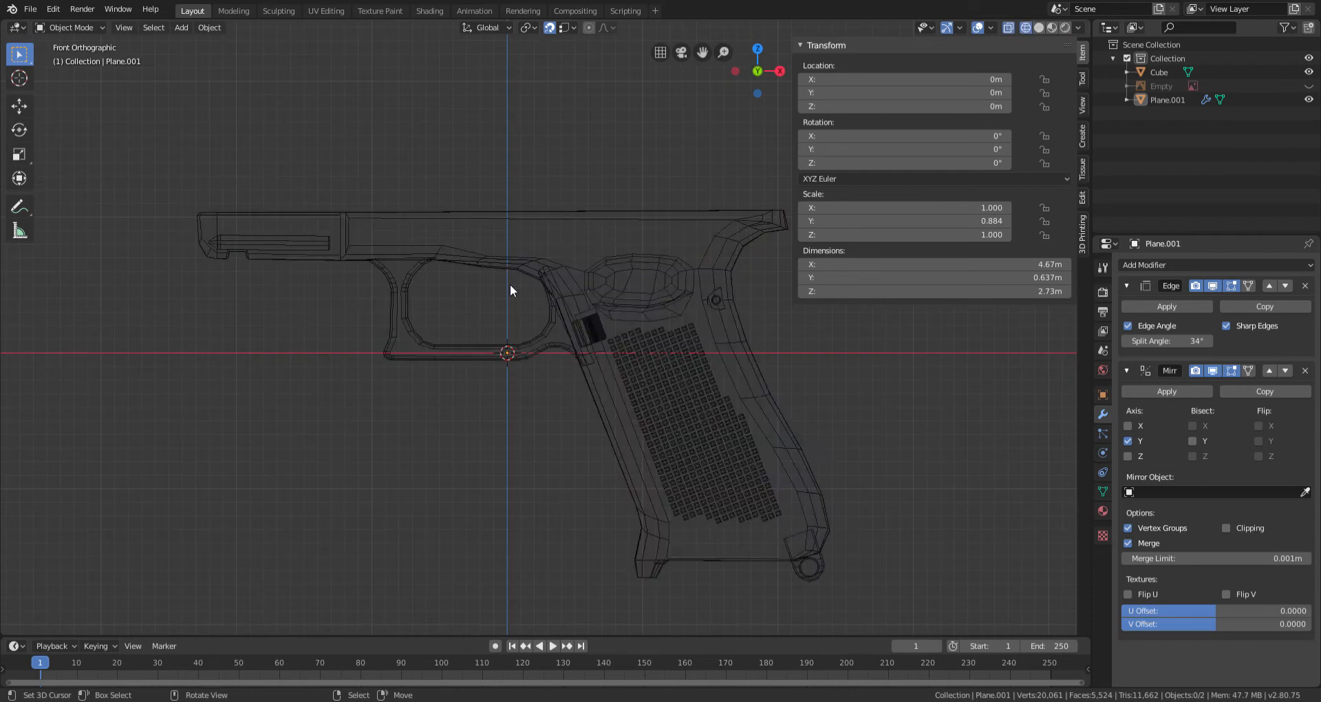
key("shift+z")
left_click(1309, 85)
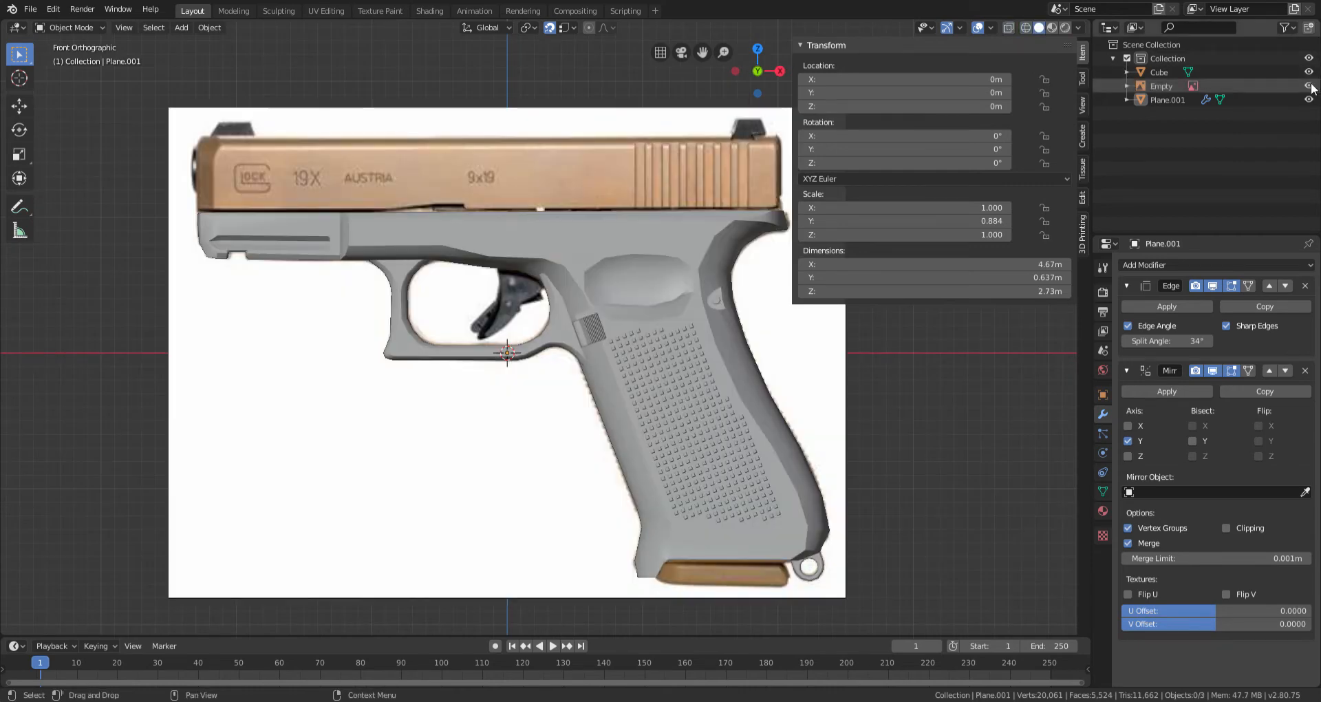
Step: Add a plane and rotate it 90° about the X axis
scroll(451, 225, "down", 2)
scroll(468, 257, "up", 1)
scroll(486, 270, "up", 2, "shift")
scroll(485, 271, "up", 1, "shift")
scroll(485, 270, "up", 1)
scroll(485, 271, "up", 4, "ctrl")
scroll(485, 272, "down", 10, "ctrl")
left_click(180, 27)
mouse_move(196, 40)
left_click(357, 40)
scroll(482, 138, "down", 1)
type("r")
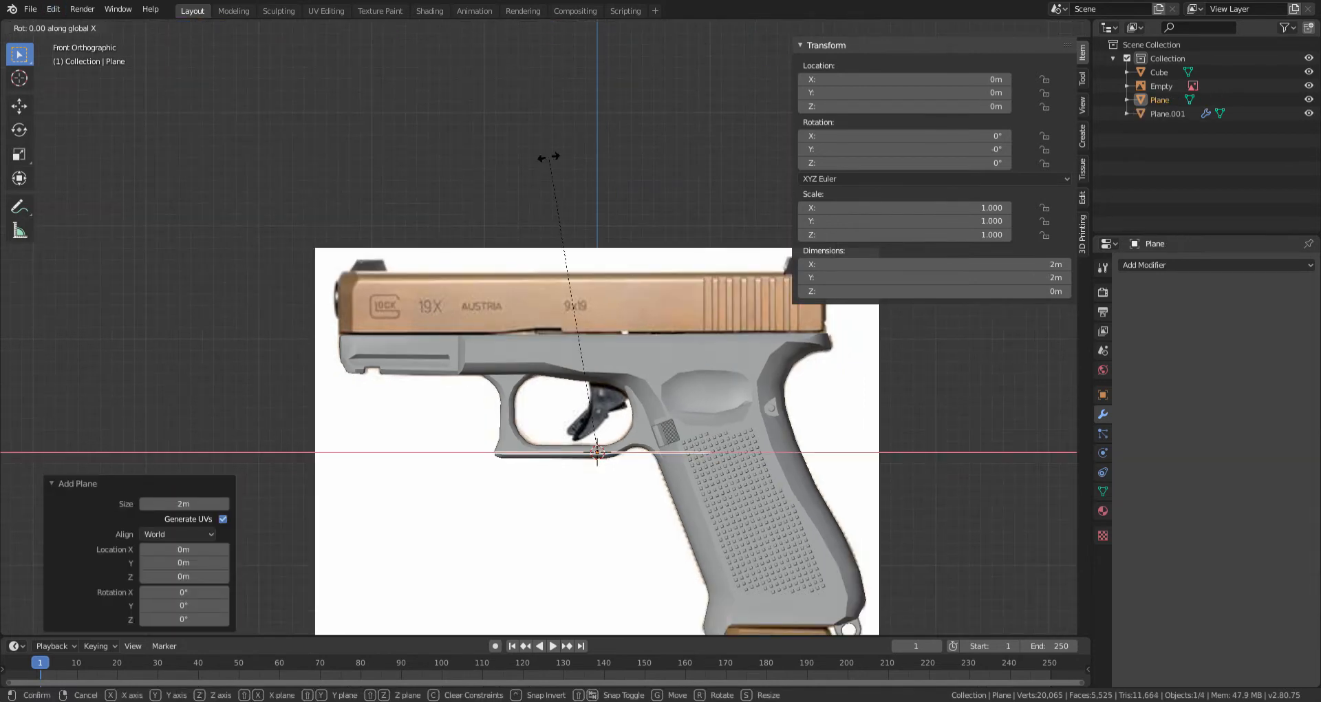
type("90")
key("Return")
Step: Scale the plane to about 0.54 m and place it over the front part of the slide in the reference image
key("s")
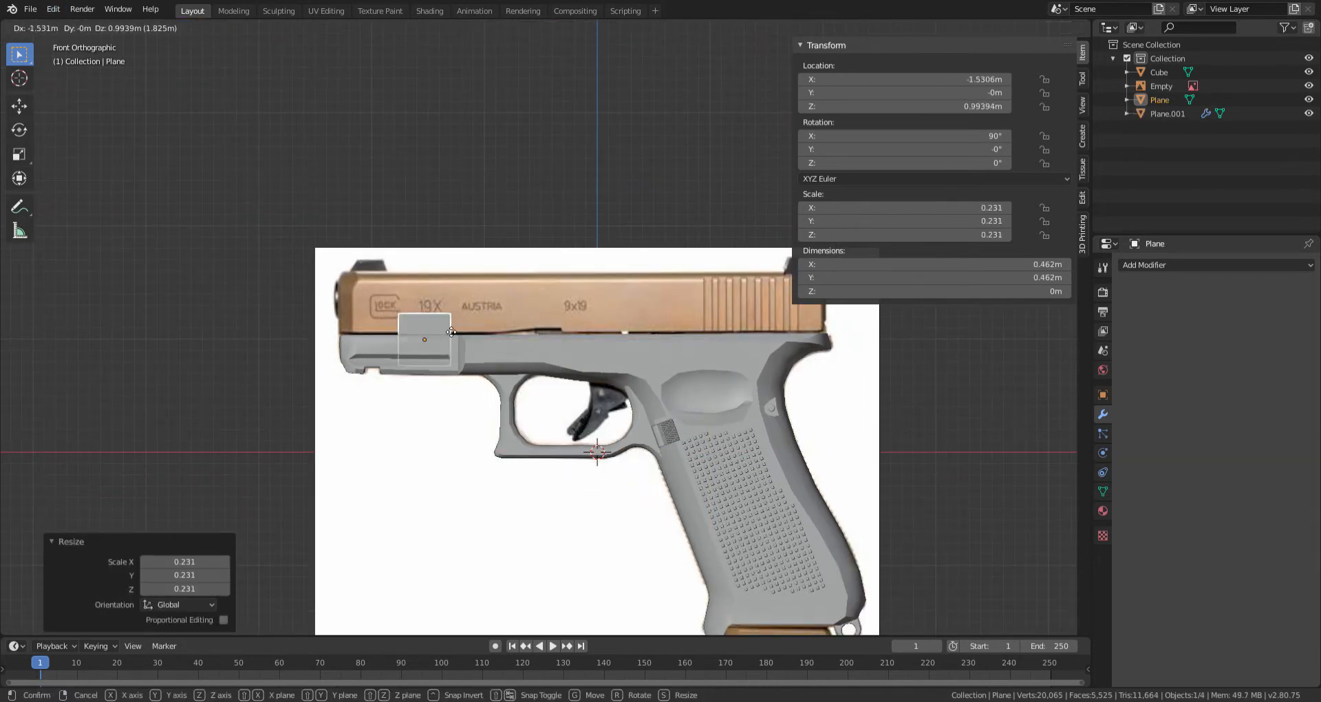
scroll(456, 306, "up", 4)
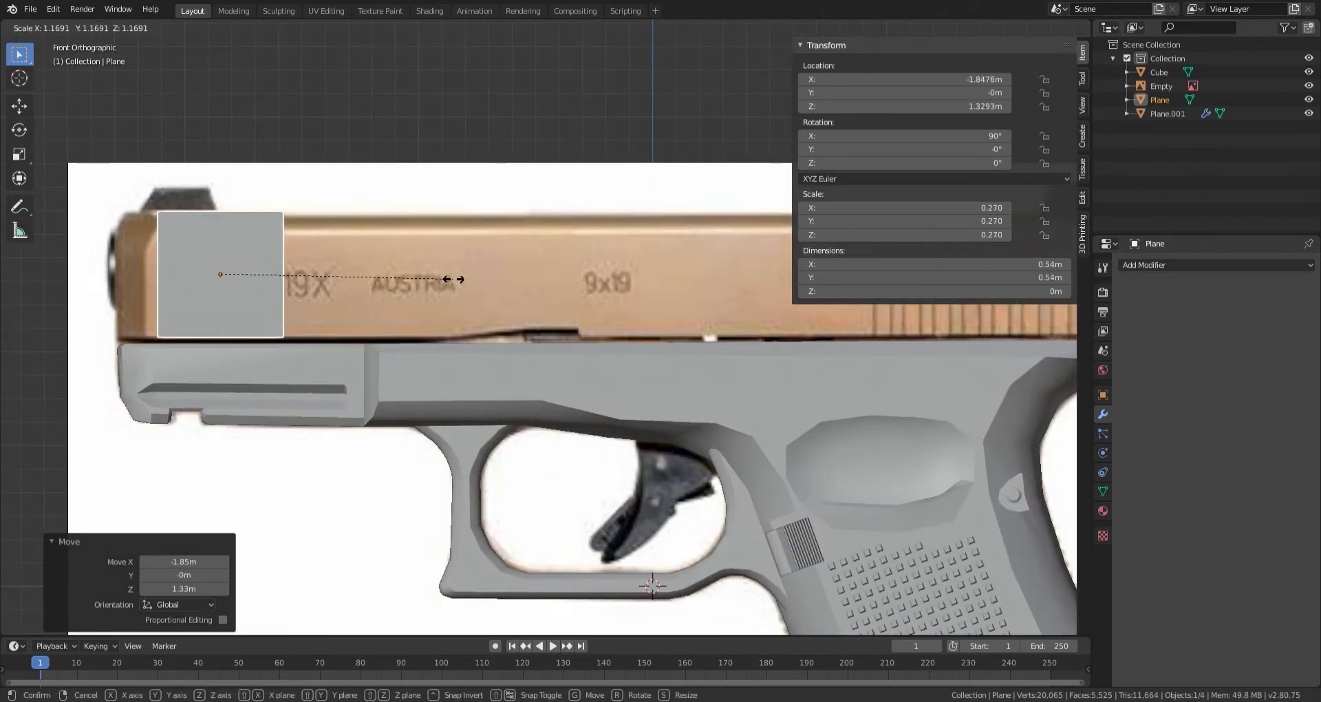
left_click(461, 285)
scroll(455, 289, "down", 3)
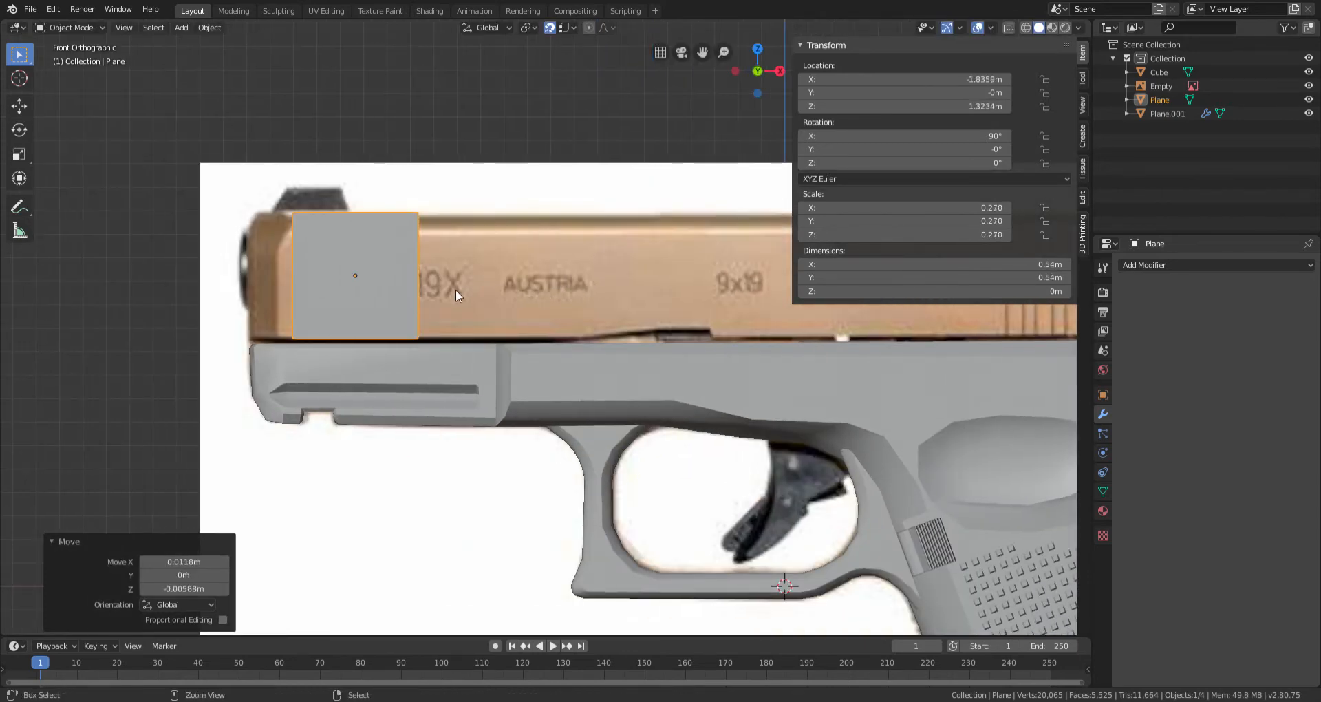
Step: Move the plane's front vertical edge along X to the front end of the reference slide
key("Tab")
scroll(432, 287, "up", 4)
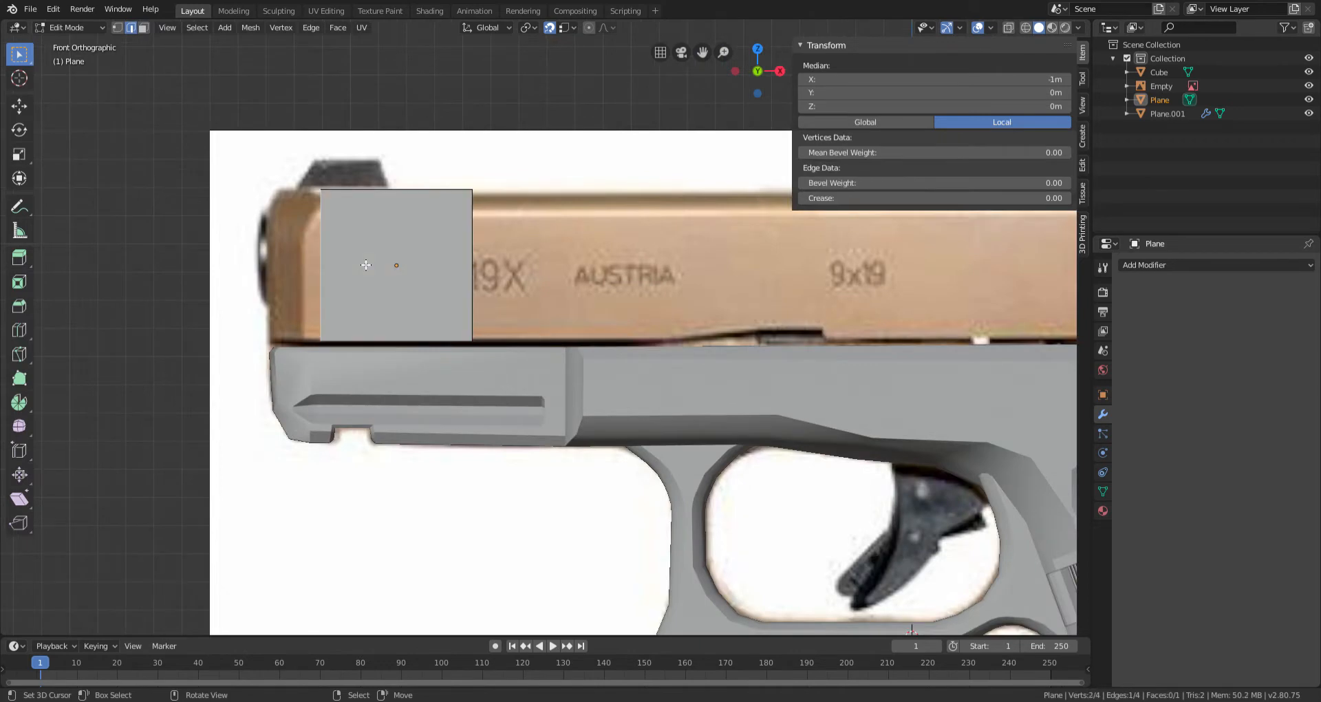
scroll(365, 265, "up", 3)
key("g")
key("x")
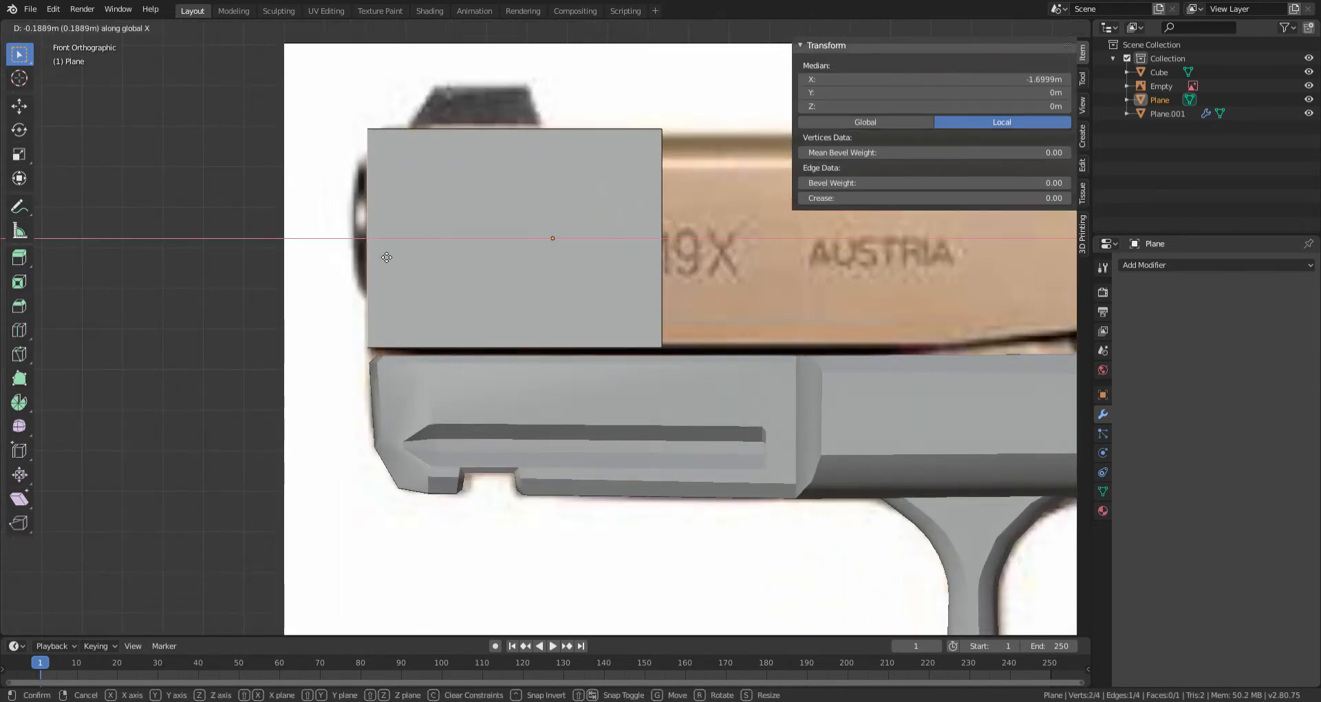
left_click(389, 258)
Step: Move the plane's rear vertical edge about 3.6 m along X to the rear end of the reference slide
scroll(389, 258, "down", 6)
right_click(596, 288)
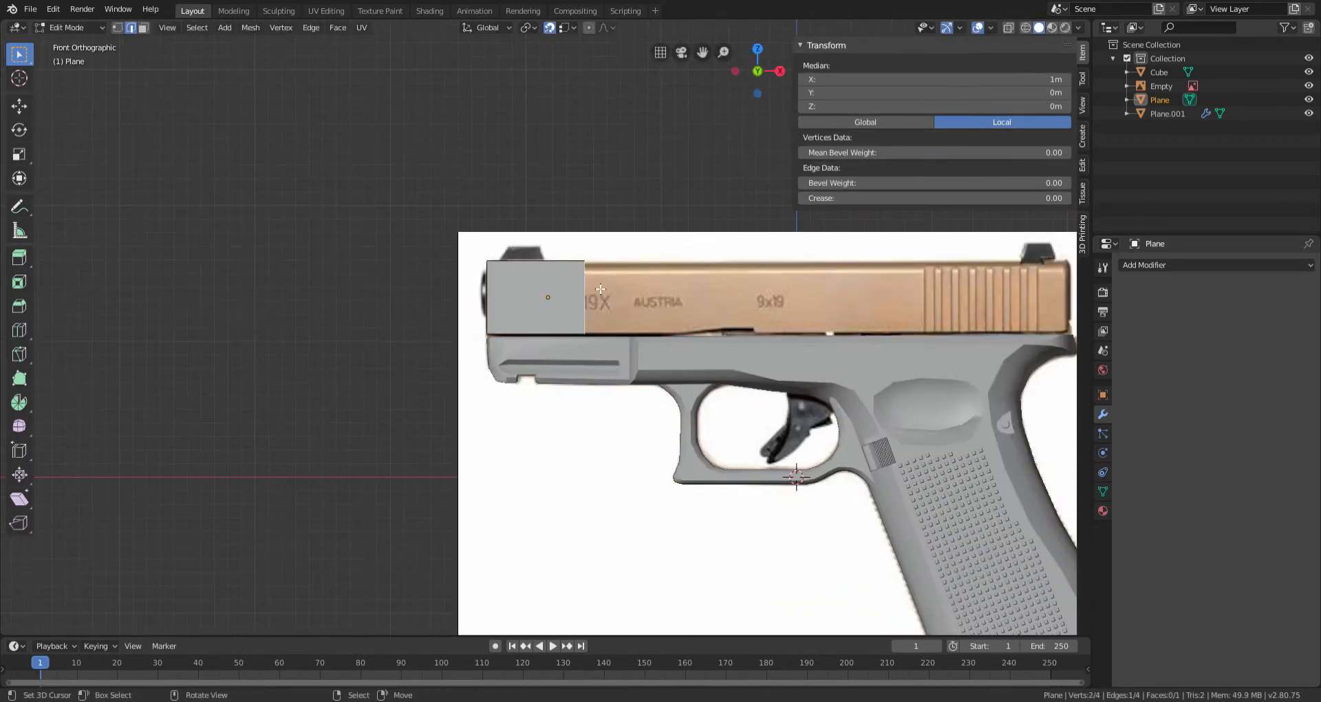
scroll(582, 293, "up", 14, "ctrl")
scroll(582, 293, "up", 3, "ctrl")
key("g")
key("x")
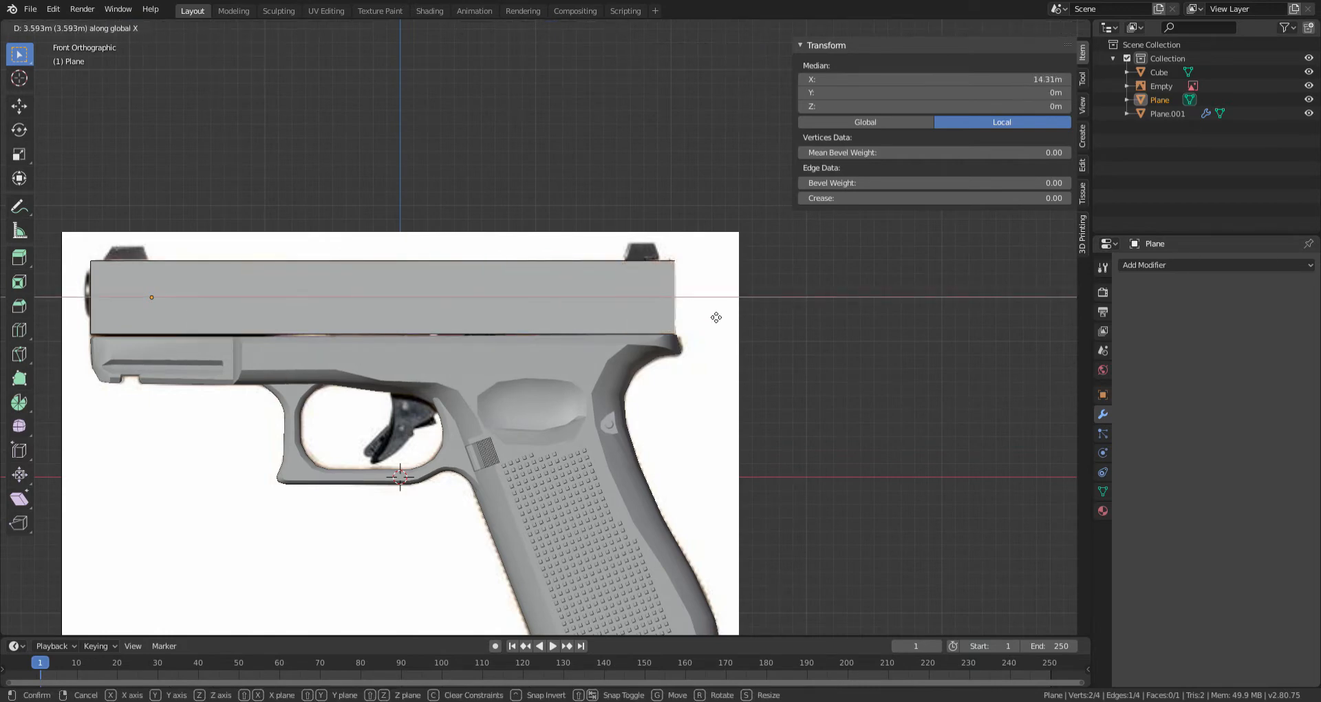
left_click(717, 318)
Step: Extrude the slide face outward about 0.29 m to form one half of the slide's thickness
scroll(708, 316, "down", 4)
middle_click_drag(708, 316, 629, 327)
key("Tab")
key("Tab")
scroll(585, 324, "up", 4)
middle_click_drag(551, 320, 518, 313)
left_click(143, 27)
left_click(531, 296)
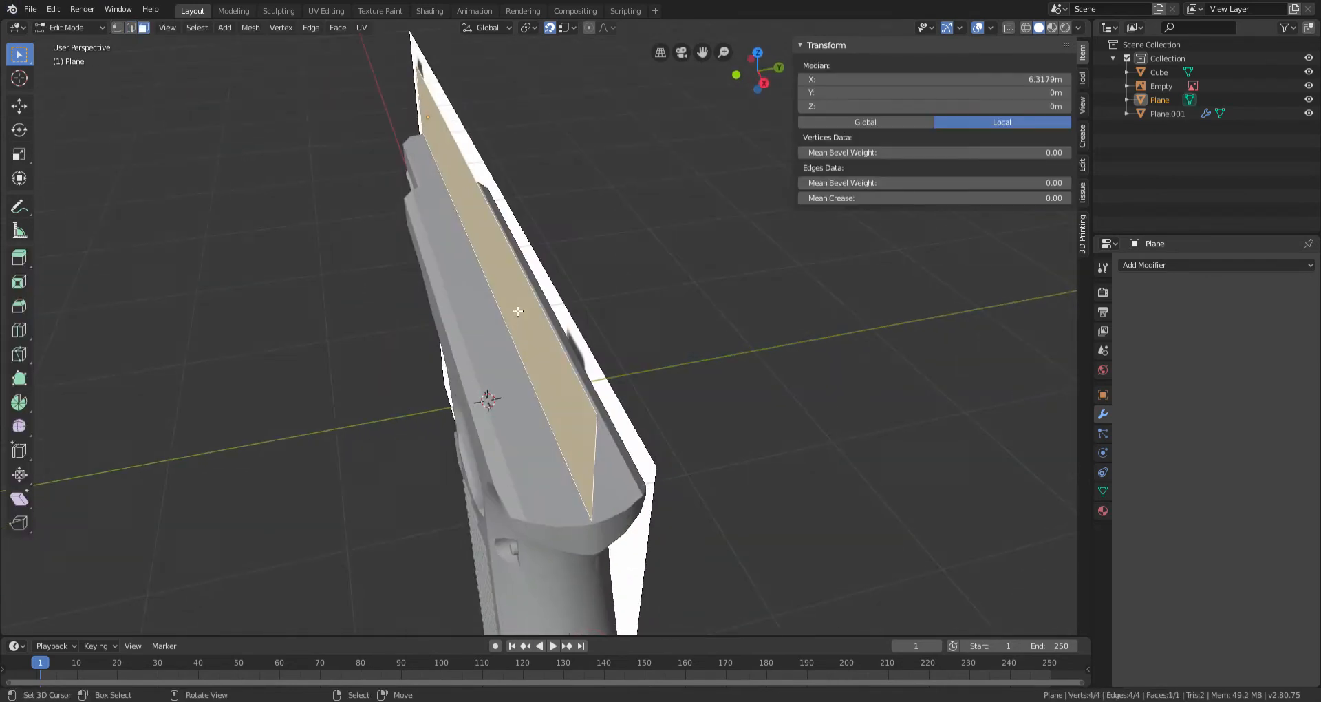
key("e")
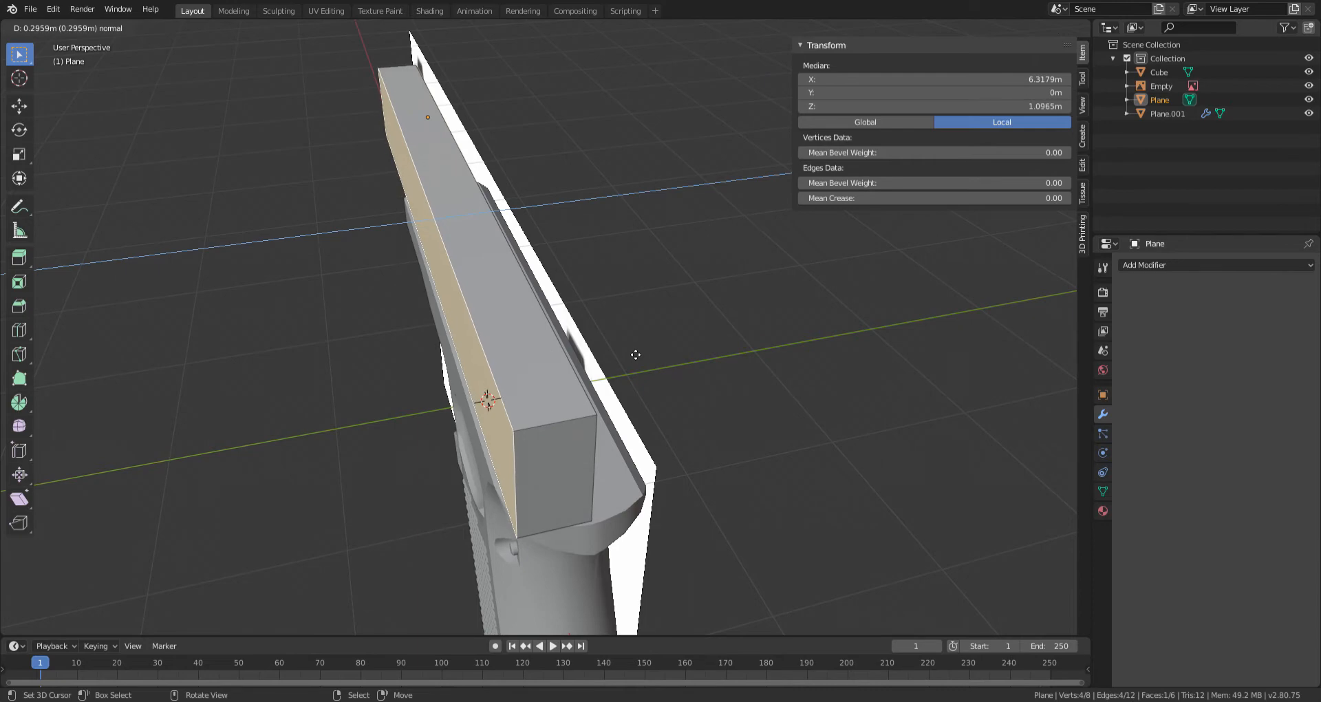
left_click(636, 355)
Step: Move the slide block's outer rear vertical edge inward about 0.05 m along X to slant the rear corner
key("Tab")
middle_click_drag(516, 372, 571, 371)
key("alt+a")
scroll(604, 352, "down", 7)
left_click(517, 309)
key("Tab")
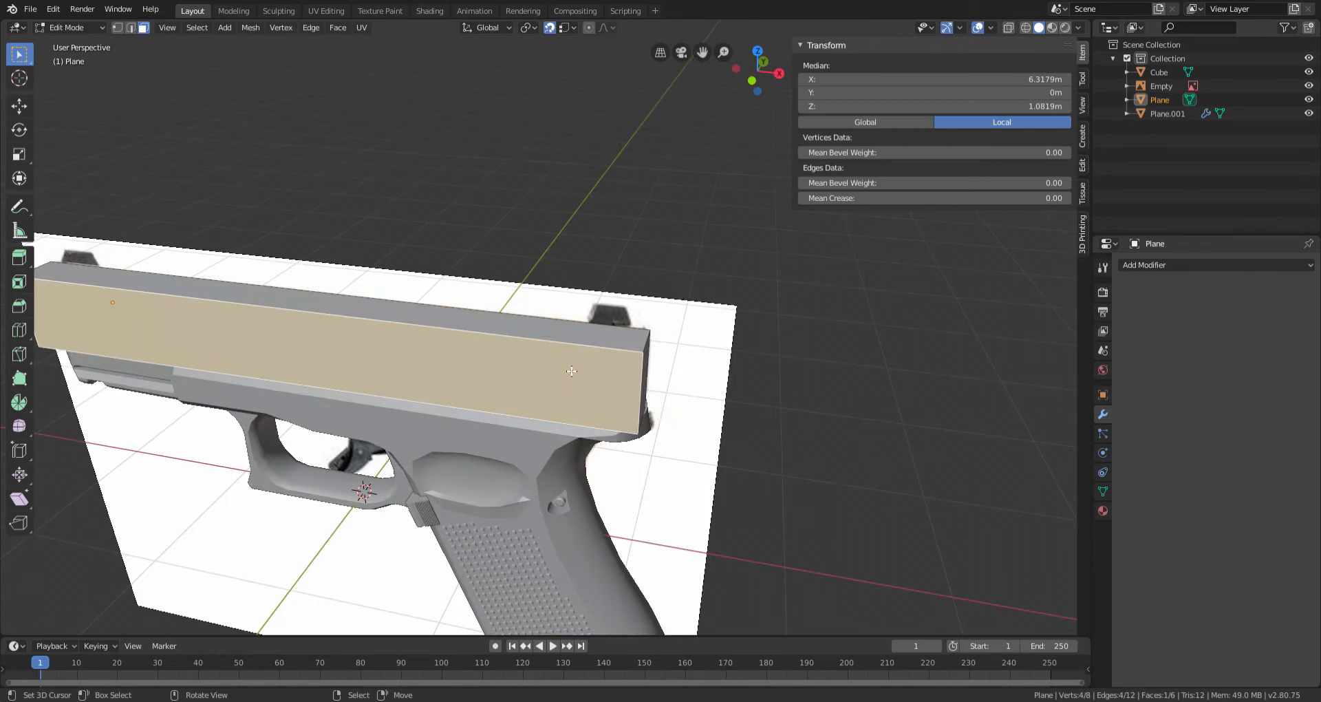
left_click(131, 27)
left_click(645, 371)
key("KP_1")
key("shift+z")
middle_click_drag(727, 333, 684, 333, "shift")
scroll(688, 330, "up", 6)
middle_click_drag(927, 296, 817, 293, "shift")
key("g")
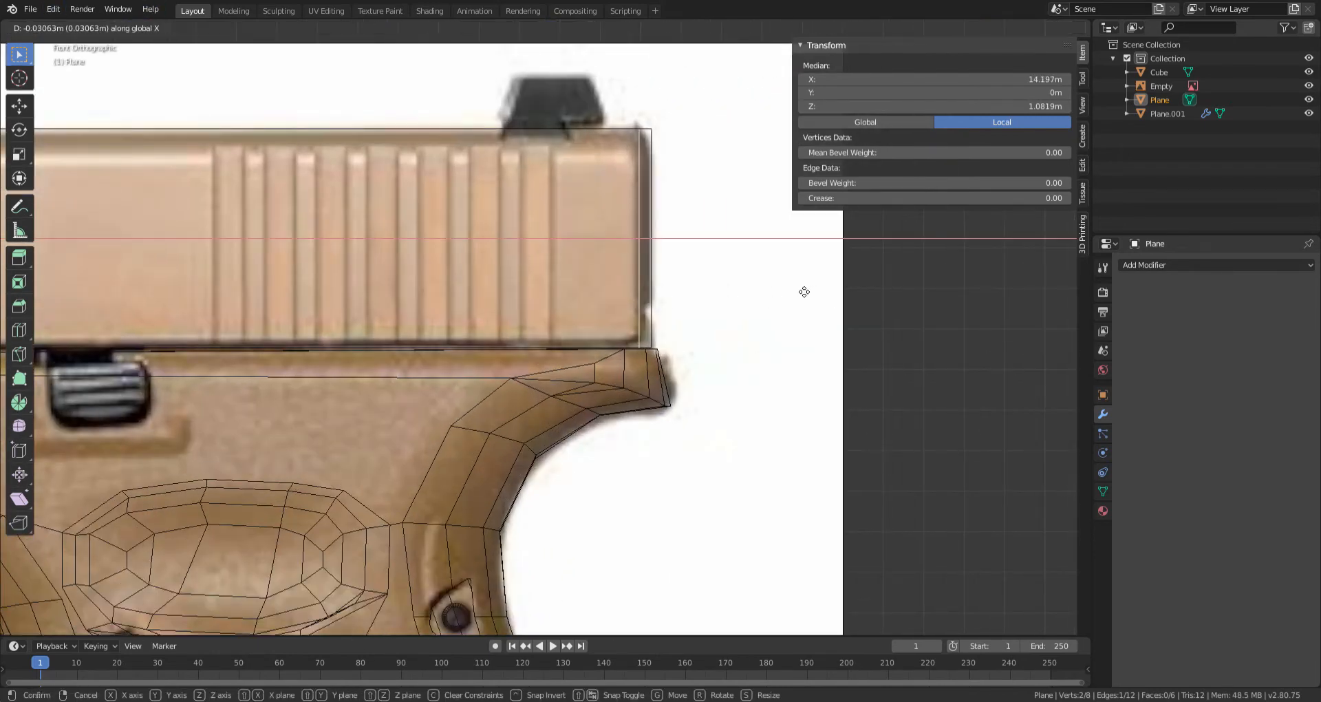
left_click(798, 292)
Step: Move the slide block's outer front vertical edge inward about 0.14 m along X to match the reference's front chamfer
scroll(798, 293, "down", 8)
scroll(601, 369, "down", 14, "ctrl")
scroll(496, 369, "up", 8)
scroll(495, 369, "down", 7, "ctrl")
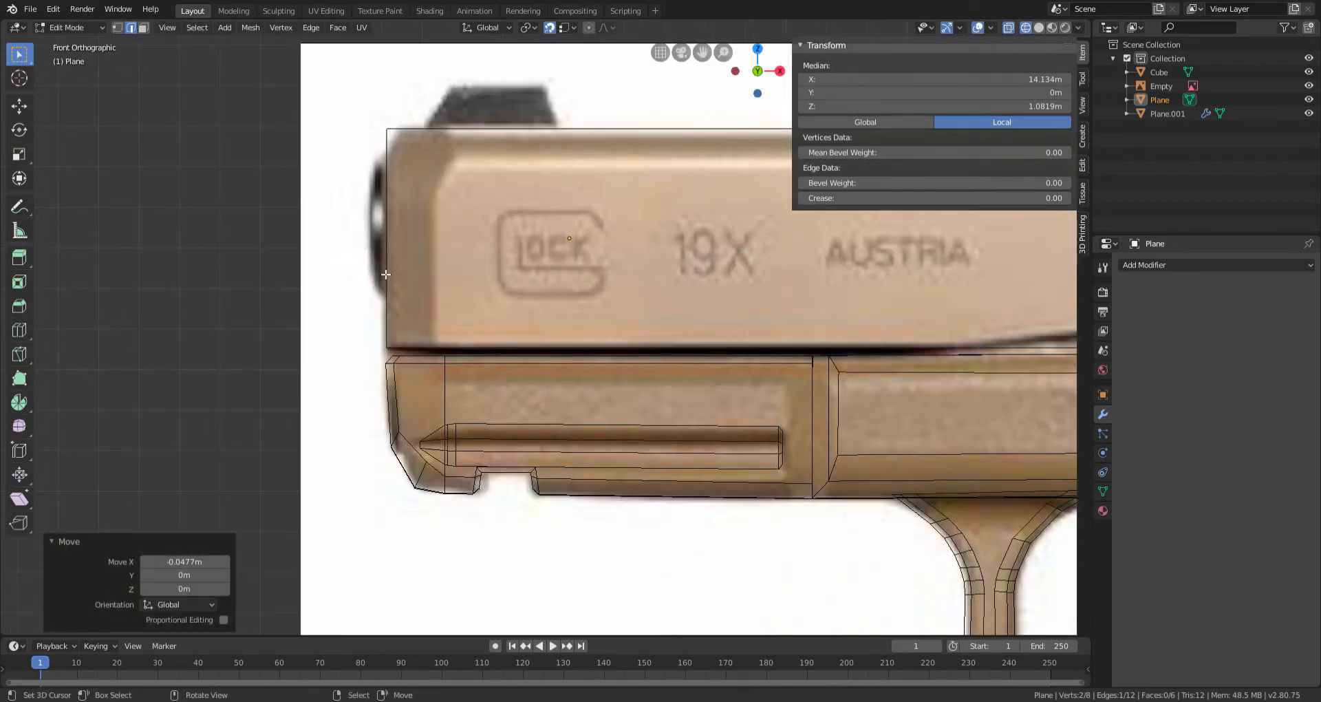
right_click(391, 259)
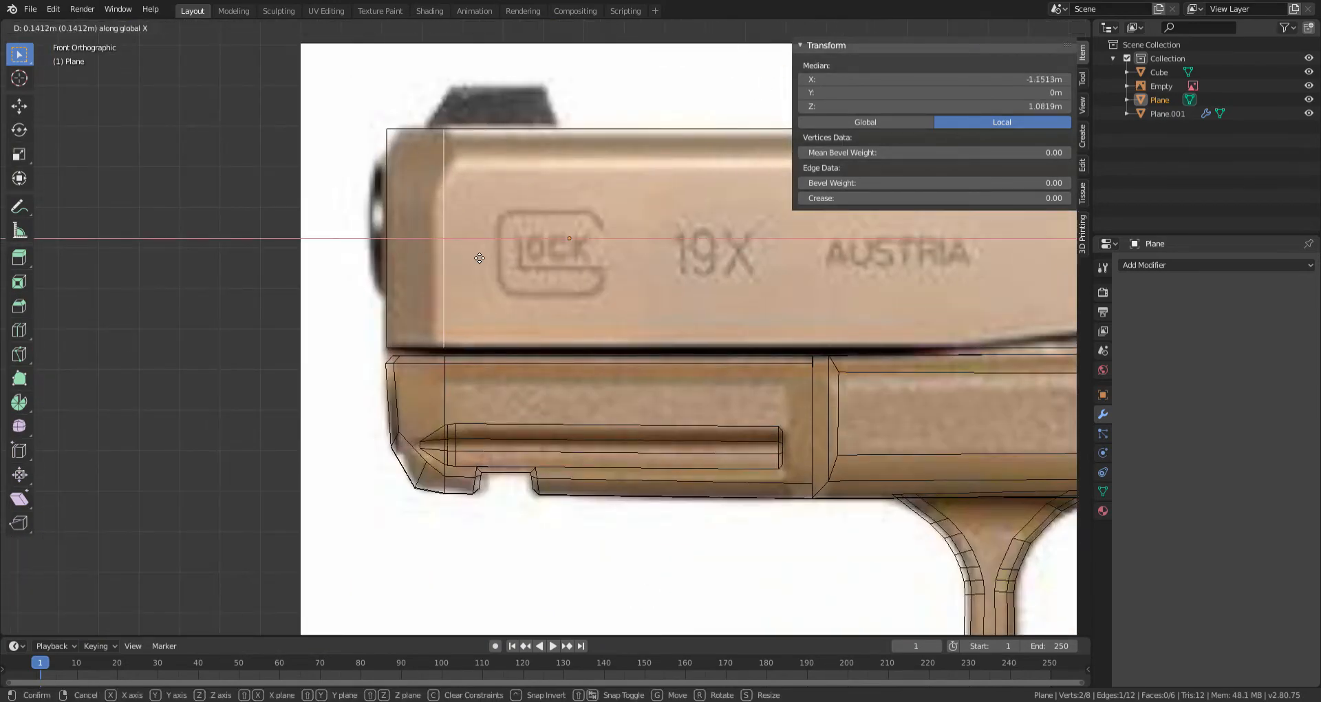
left_click(477, 257)
Step: Lower the slide block's outer long top edge by about 0.067 m along Z
middle_click_drag(478, 258, 460, 336)
key("KP_1")
right_click(621, 292)
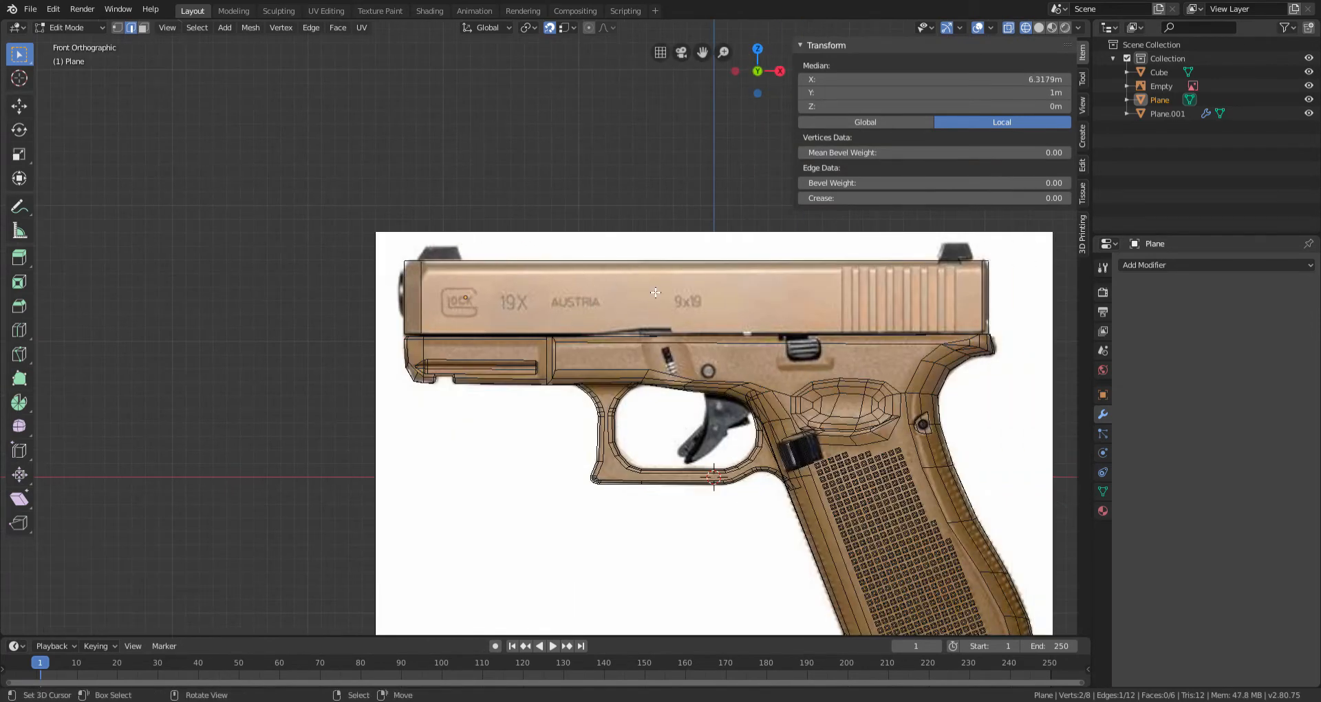
scroll(668, 300, "down", 2)
middle_click_drag(667, 300, 570, 319)
right_click(570, 319)
key("KP_1")
scroll(573, 323, "up", 8, "ctrl")
scroll(574, 322, "up", 8)
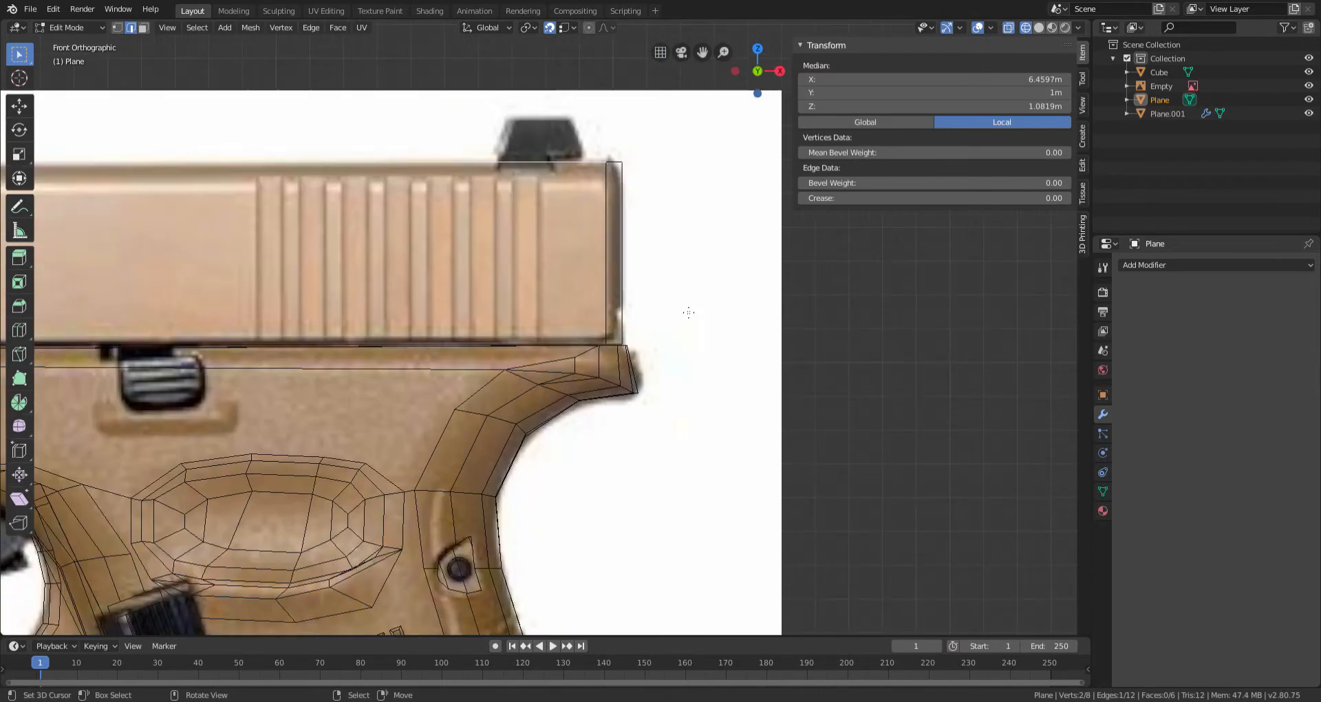
key("g")
key("z")
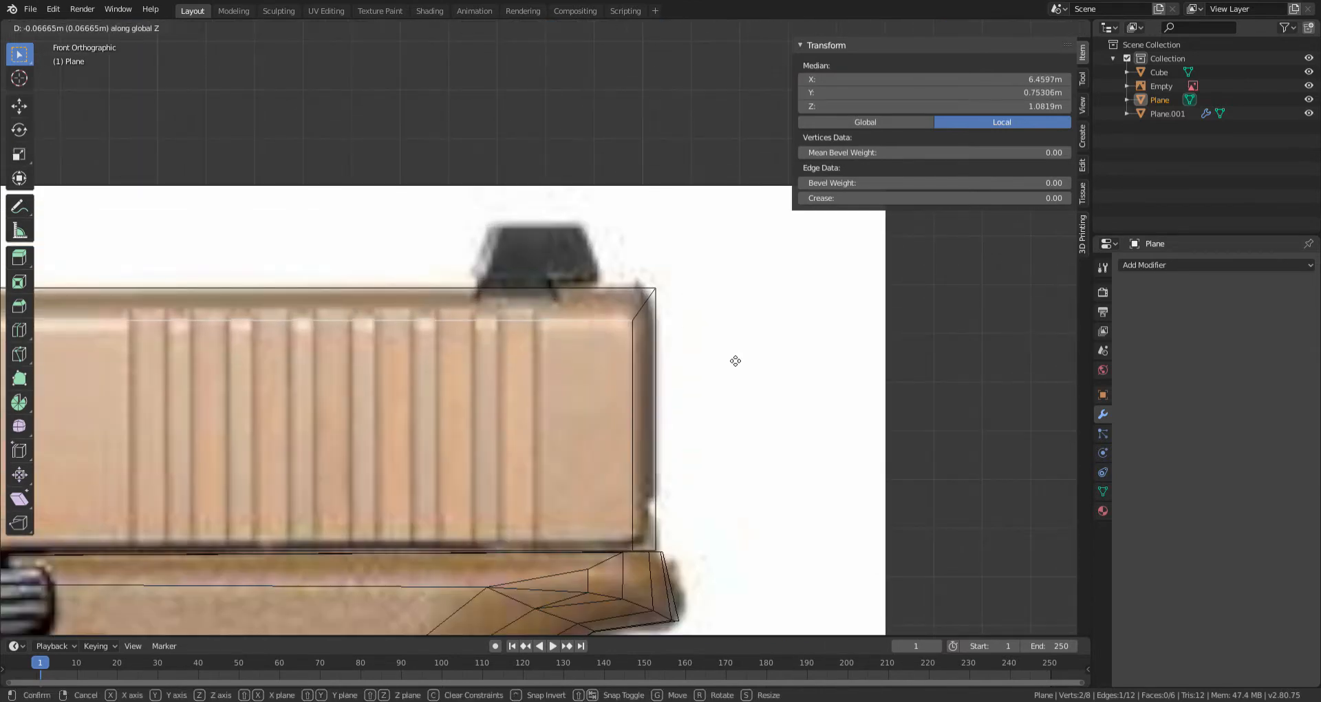
left_click(736, 361)
Step: Lower the same outer top edge about 0.013 m more to match the bevel line in the reference
scroll(696, 375, "down", 7)
scroll(619, 383, "up", 7)
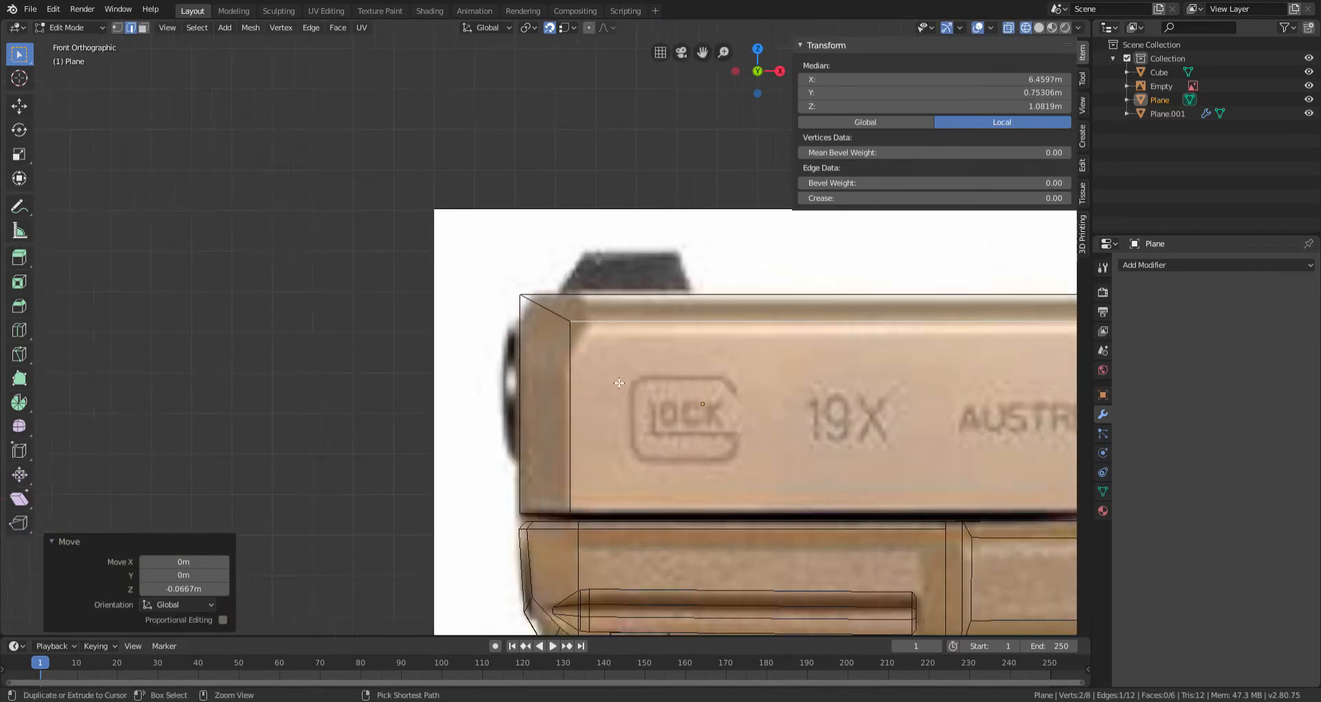
scroll(623, 377, "up", 1)
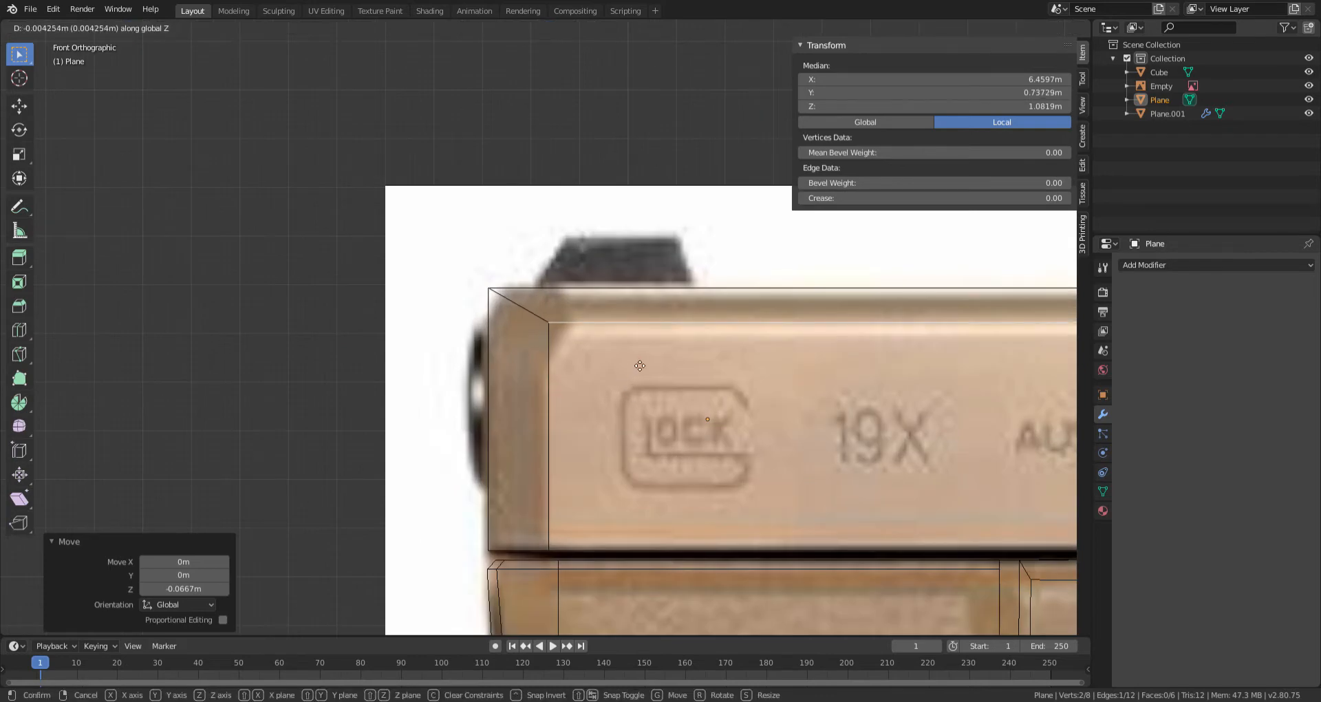
scroll(641, 369, "down", 7)
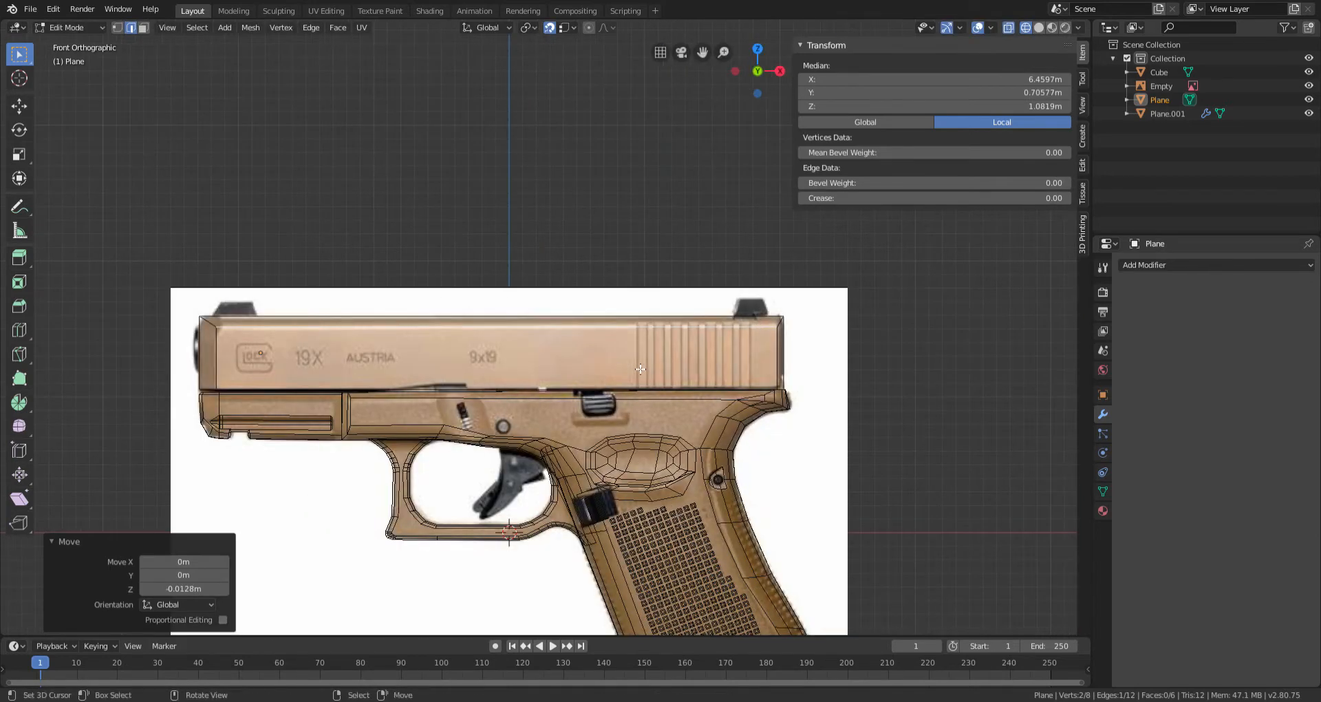
Step: Compare the slide block with the reference image from the front, and view it shaded above the frame
key("Tab")
scroll(898, 364, "up", 5)
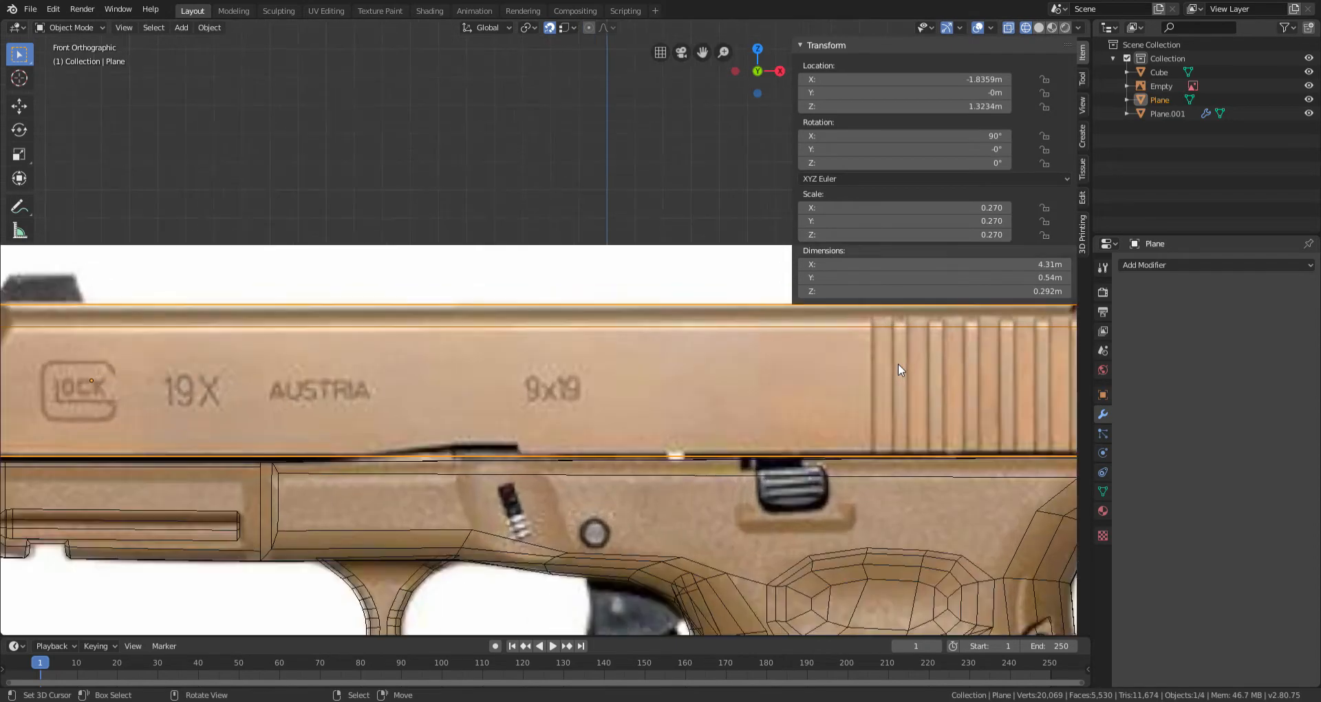
scroll(753, 374, "down", 5)
scroll(696, 385, "up", 5)
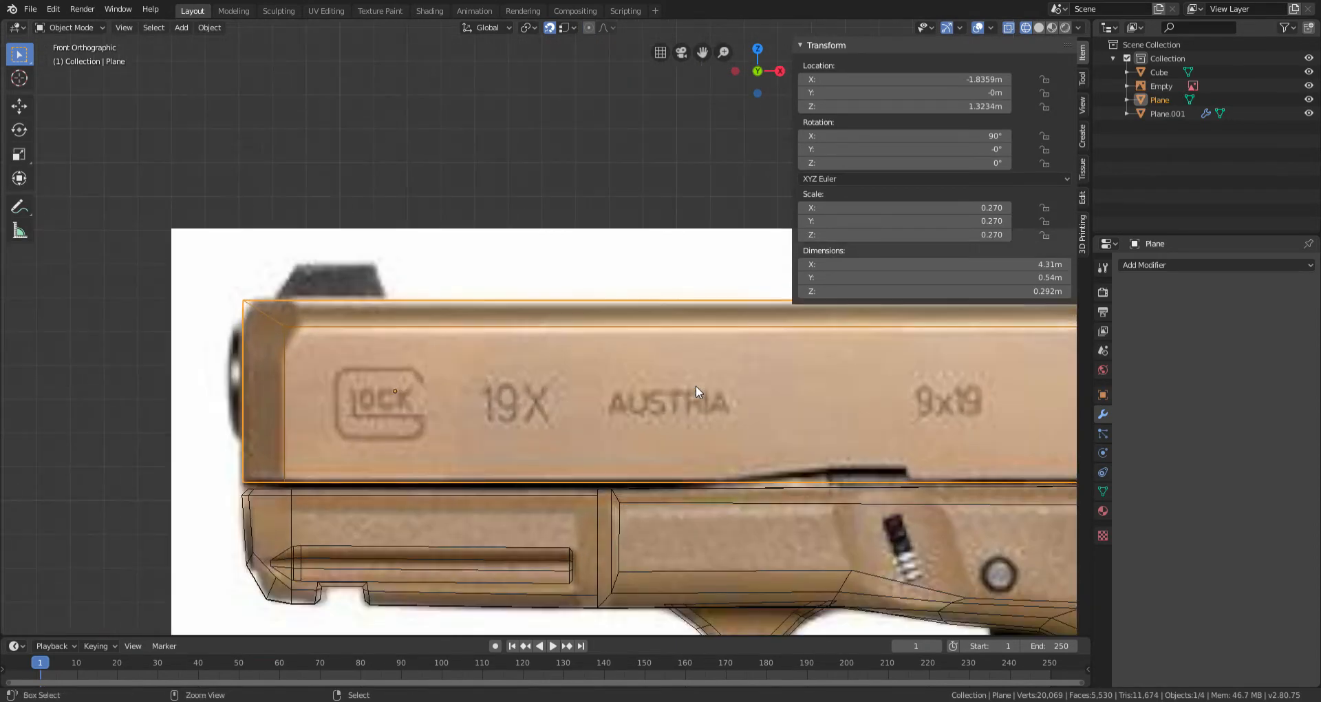
scroll(696, 385, "down", 5)
scroll(694, 385, "down", 2, "ctrl")
scroll(694, 385, "up", 3)
middle_click_drag(694, 381, 742, 384)
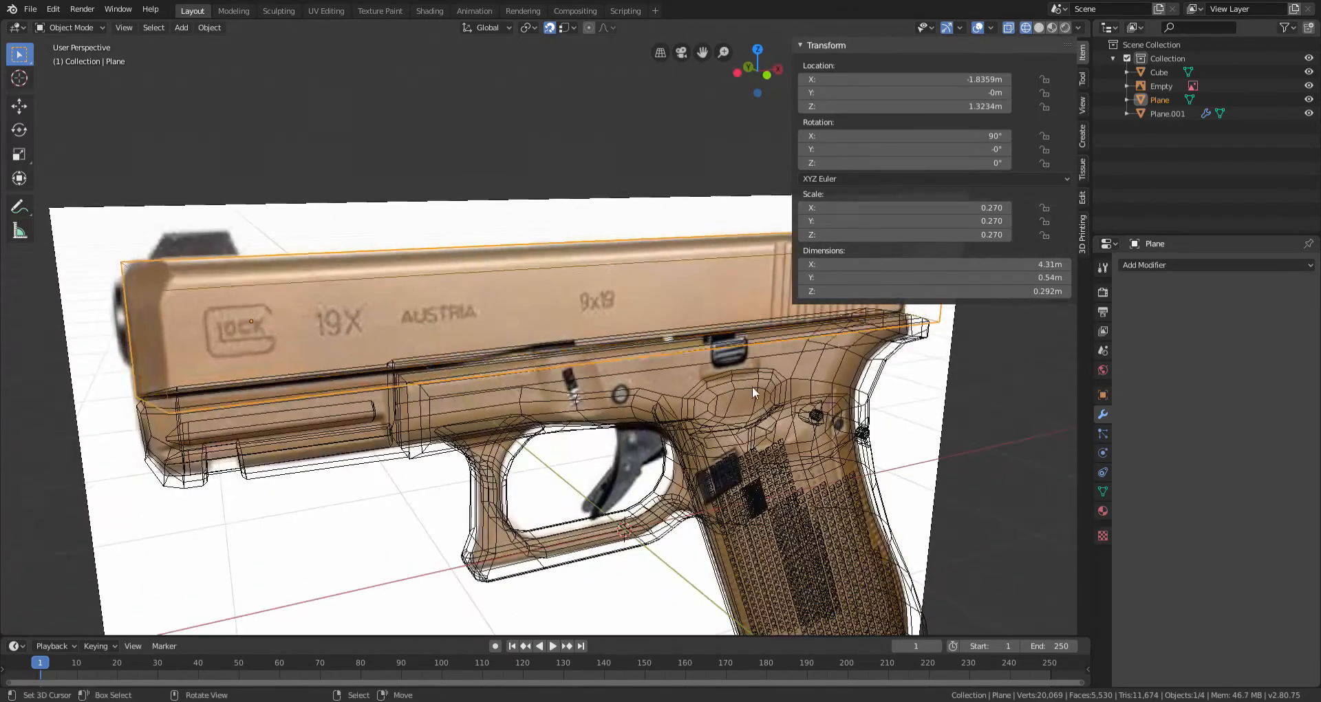
key("Tab")
key("Tab")
key("alt+z")
scroll(415, 383, "up", 4)
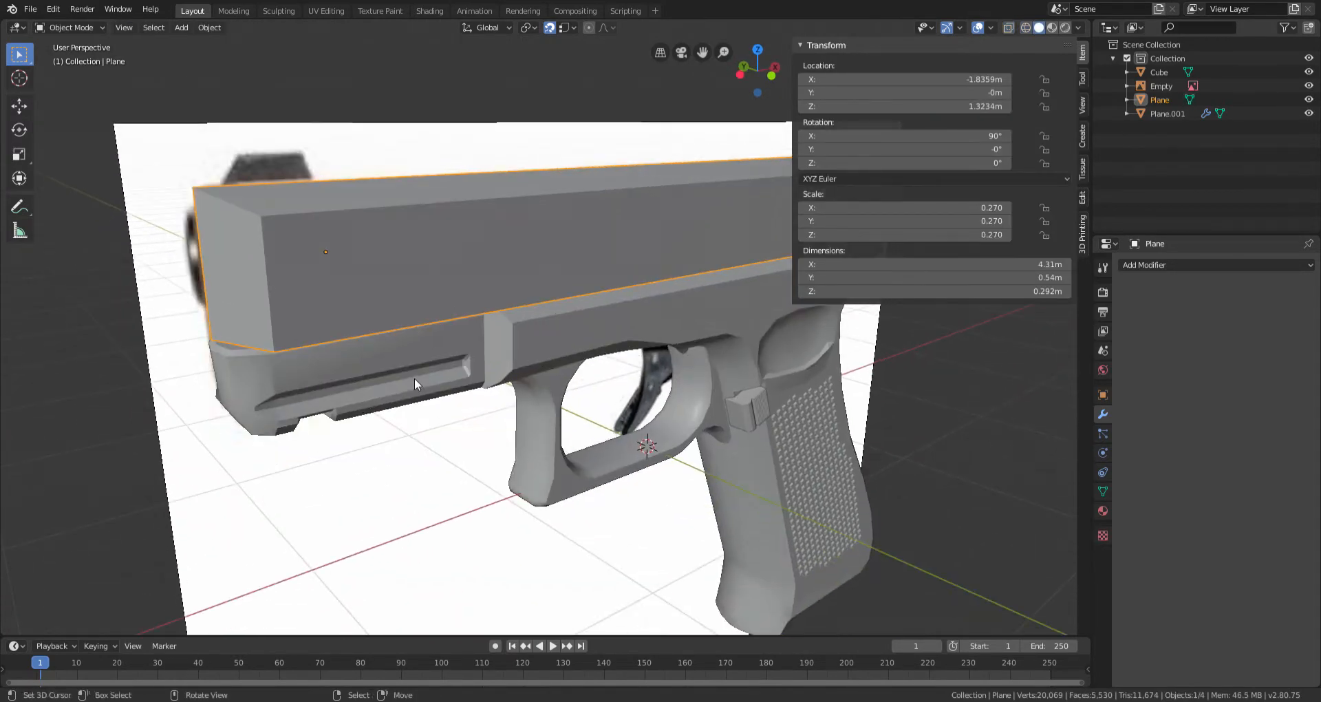
Step: Bevel the slide block's upper front corner edge with a width of 0.228 m and 2 segments, checking against the reference
key("Tab")
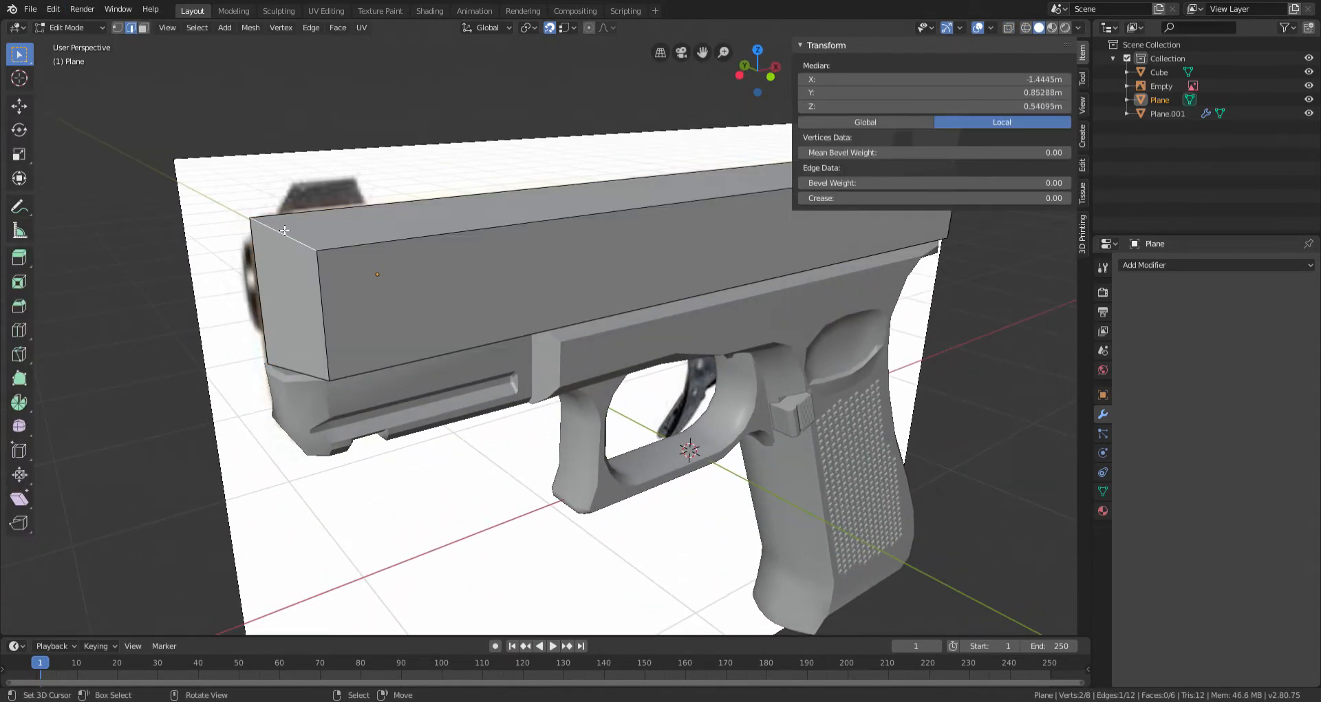
key("KP_1")
key("alt+z")
scroll(283, 230, "up", 5)
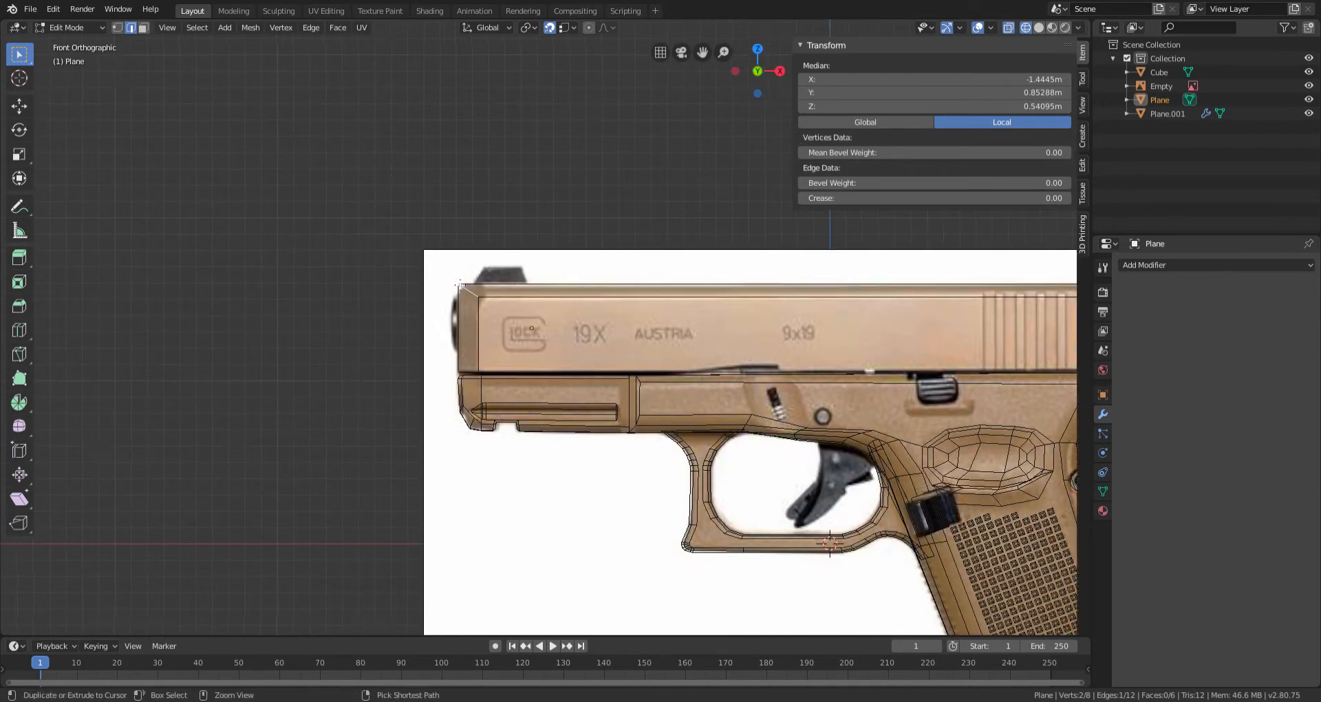
scroll(466, 259, "down", 7, "ctrl")
scroll(471, 262, "up", 4, "shift")
scroll(580, 256, "up", 1)
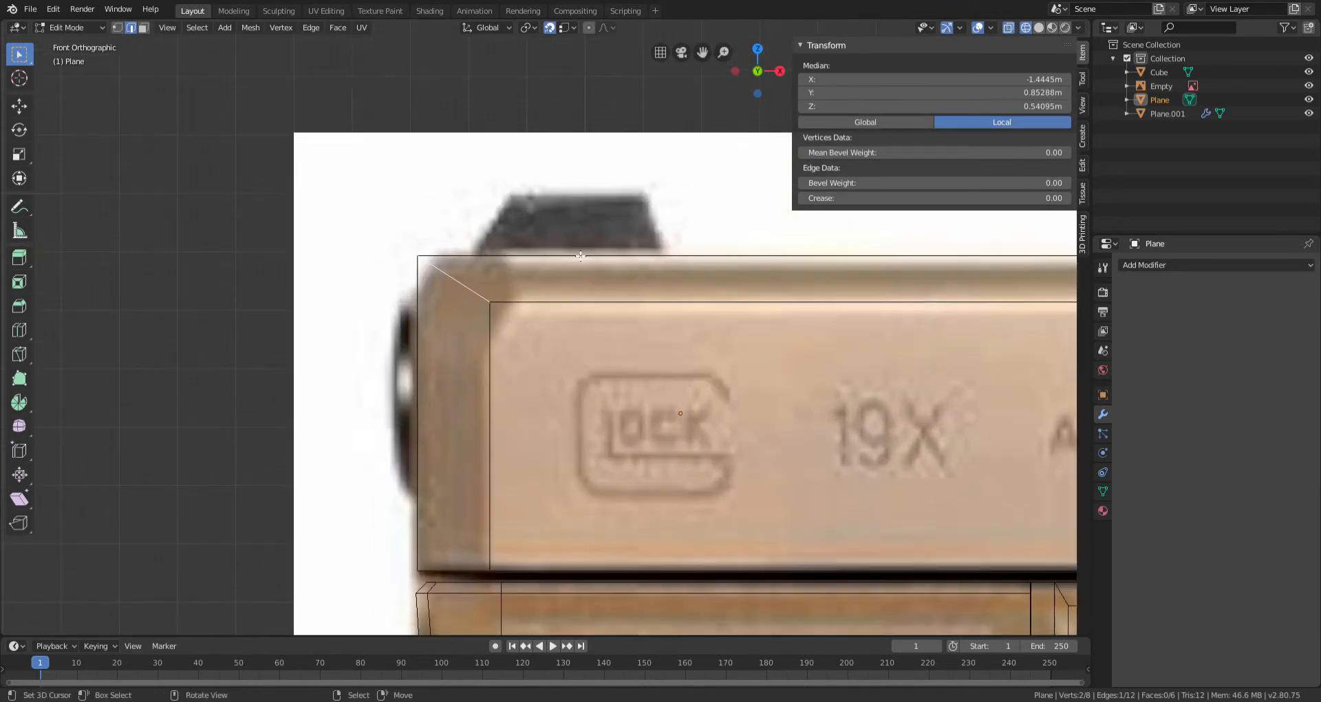
left_click(627, 248)
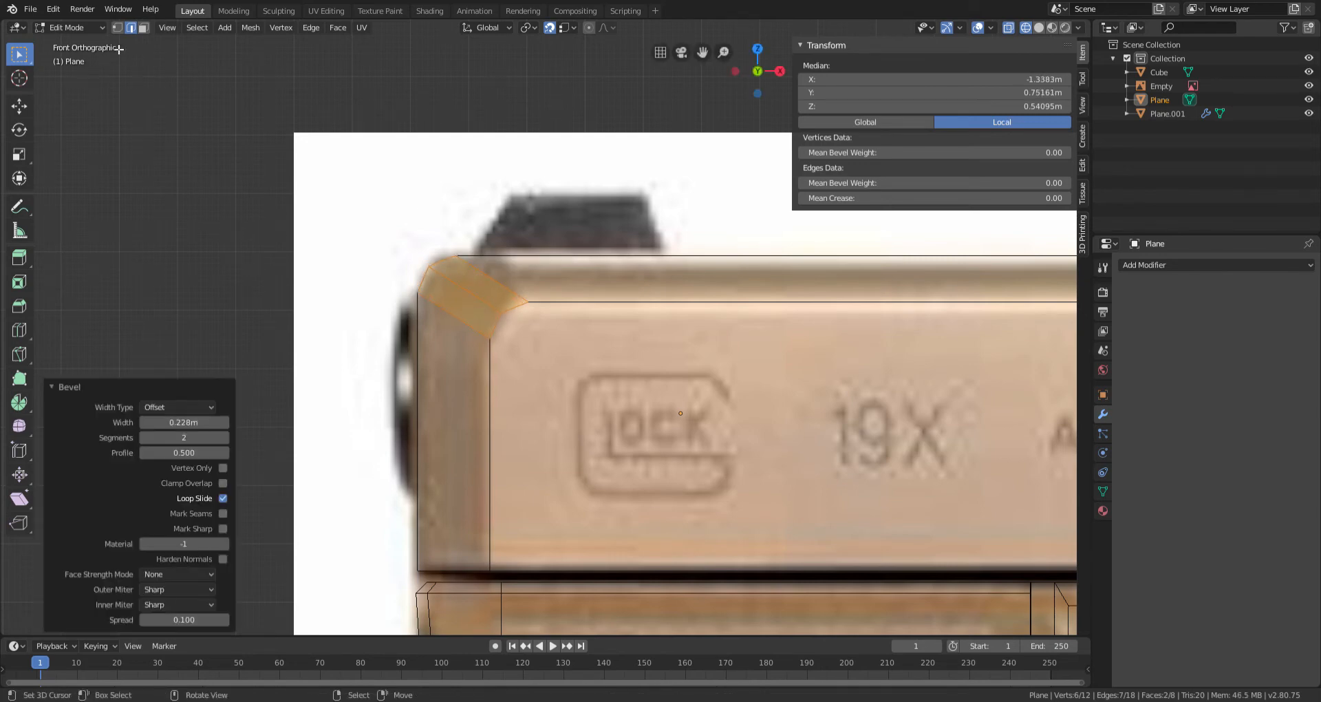
Step: Lower the front and middle vertices of the bevel's inner outline on the slide's side face to follow the reference's rounded corner
scroll(466, 324, "up", 3)
left_click(450, 347)
key("g")
left_click(479, 371)
left_click(469, 301)
key("g")
left_click(528, 333)
left_click(518, 295)
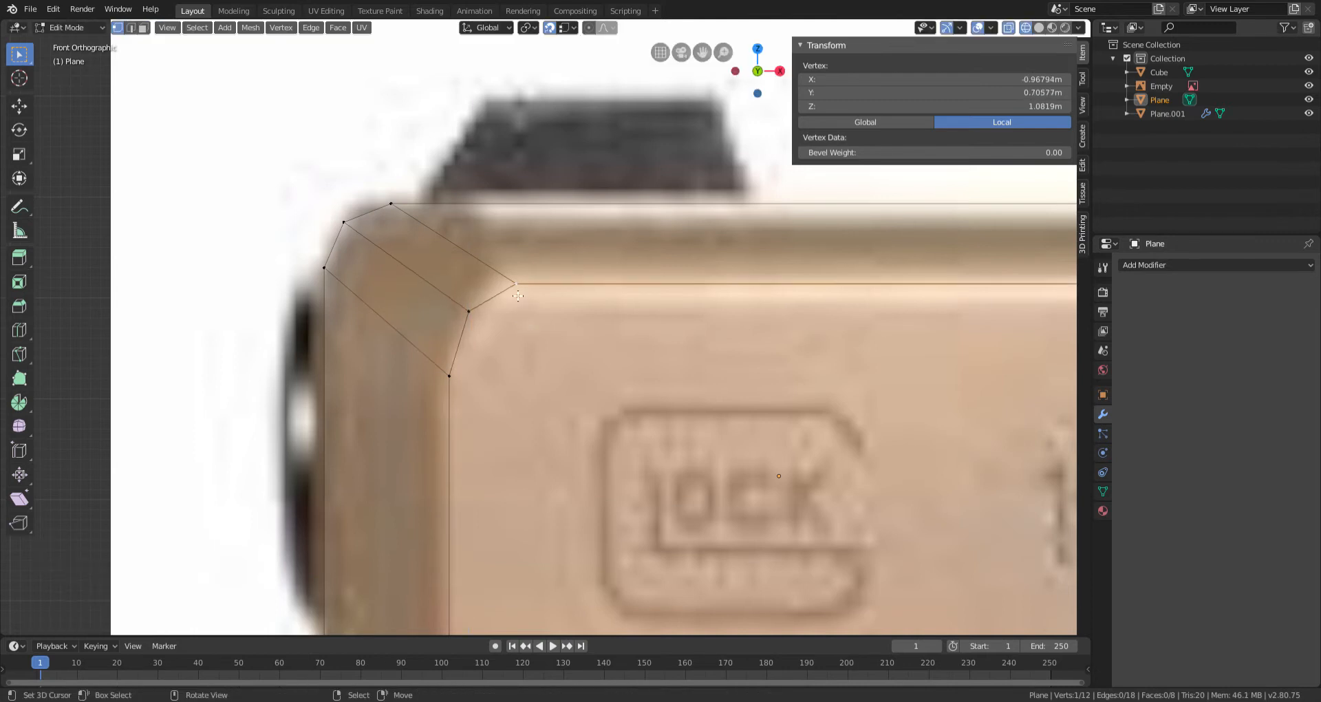
left_click(521, 296)
Step: Compare the bevelled front corner of the slide with the reference image in shaded front view
left_click(325, 268)
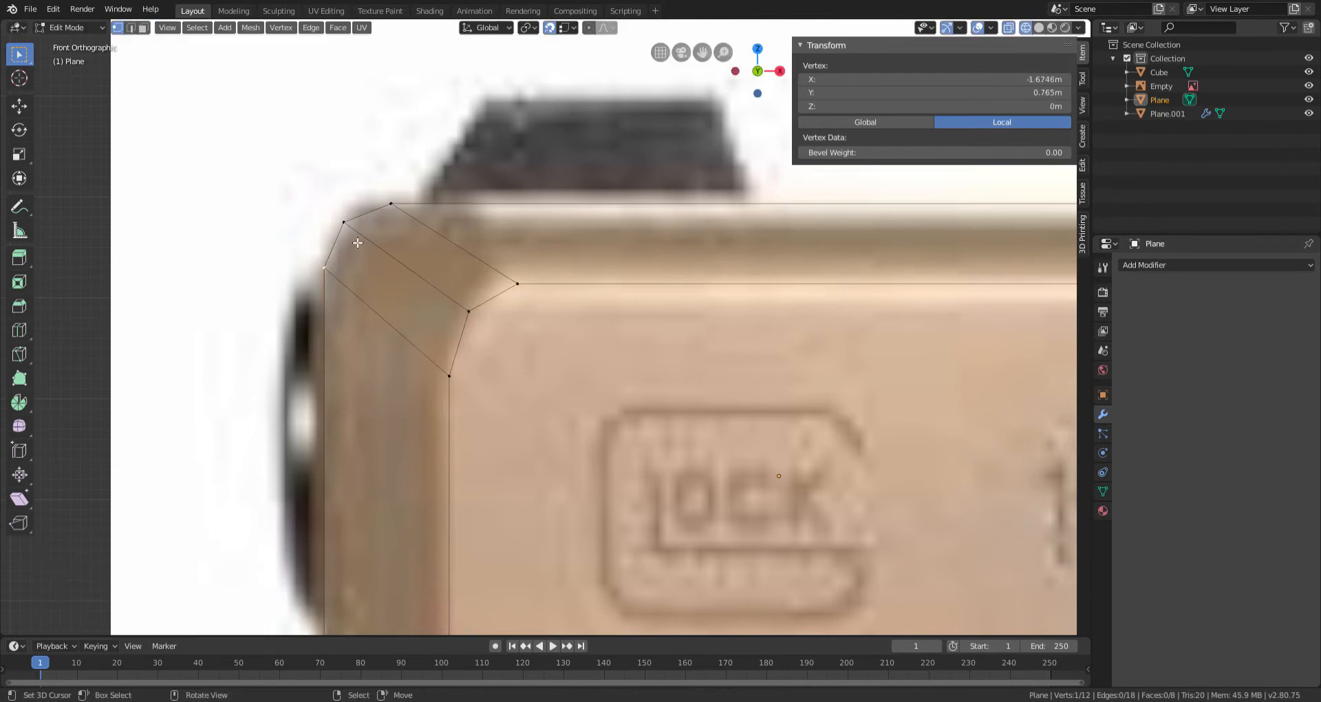
left_click(412, 238)
left_click(401, 220)
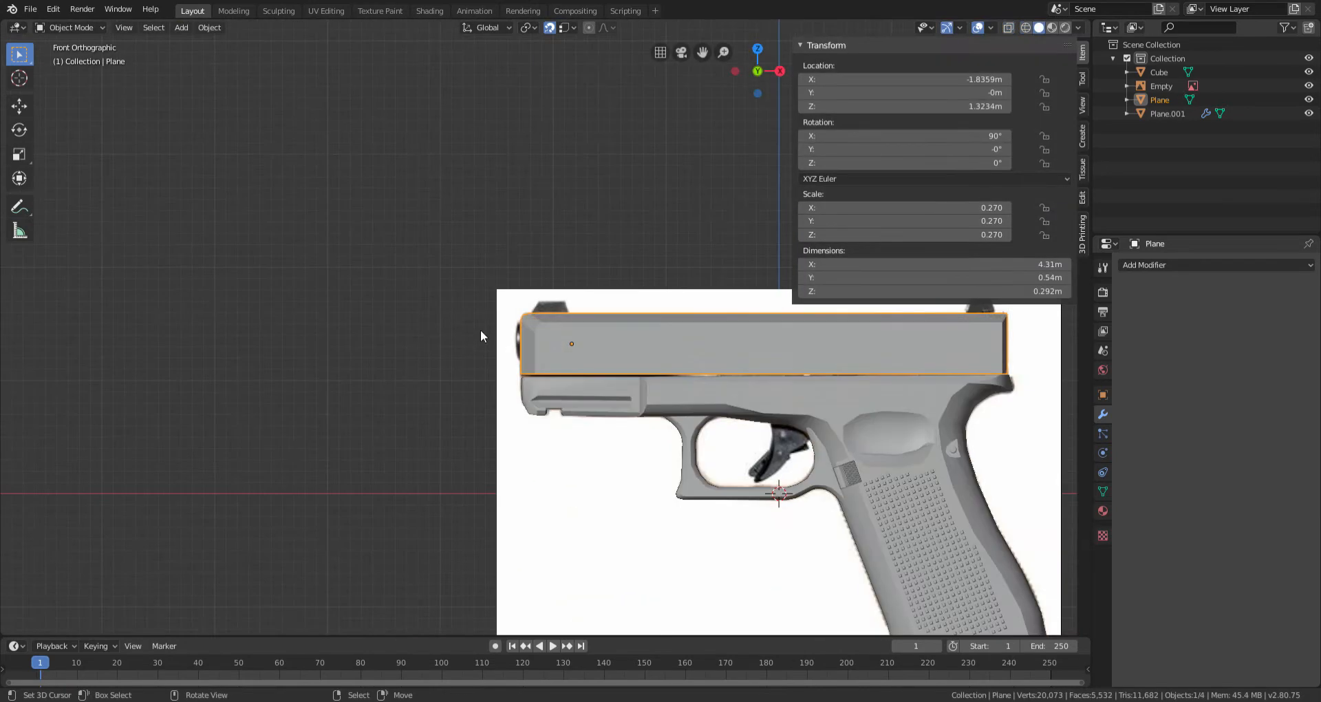
left_click(480, 328)
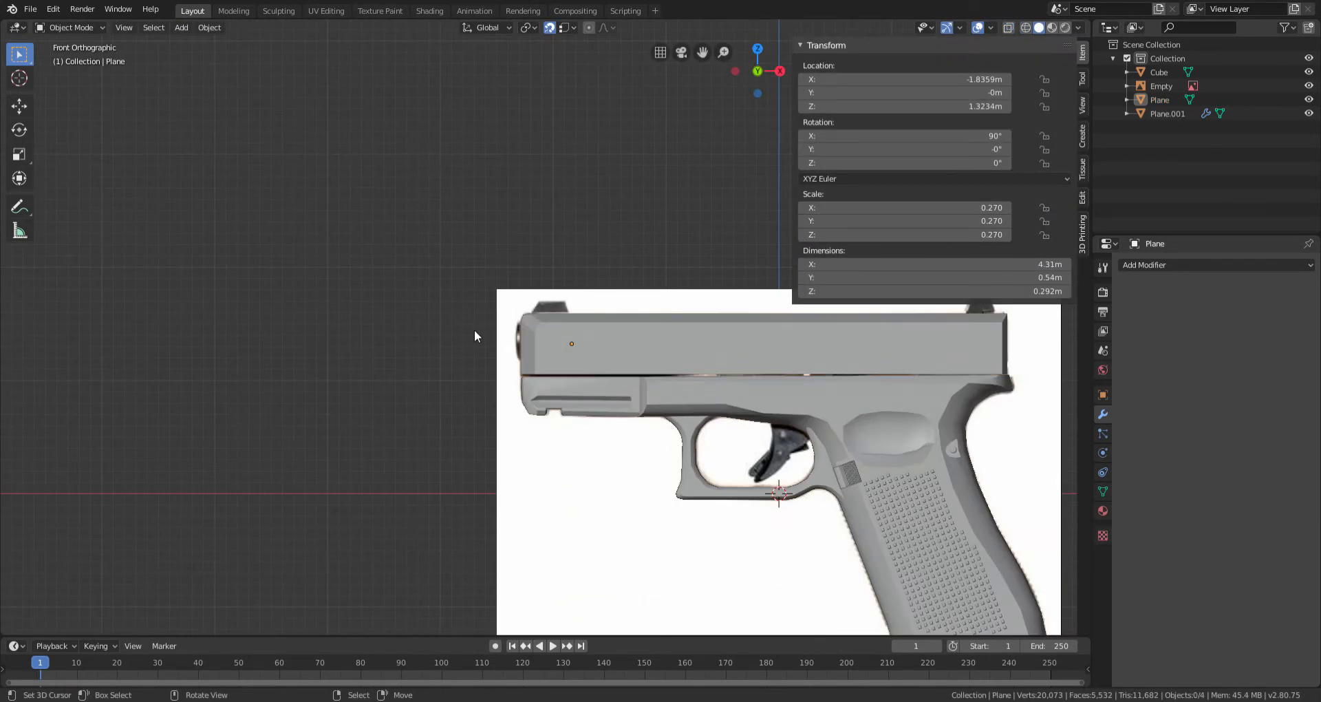
scroll(492, 353, "up", 8)
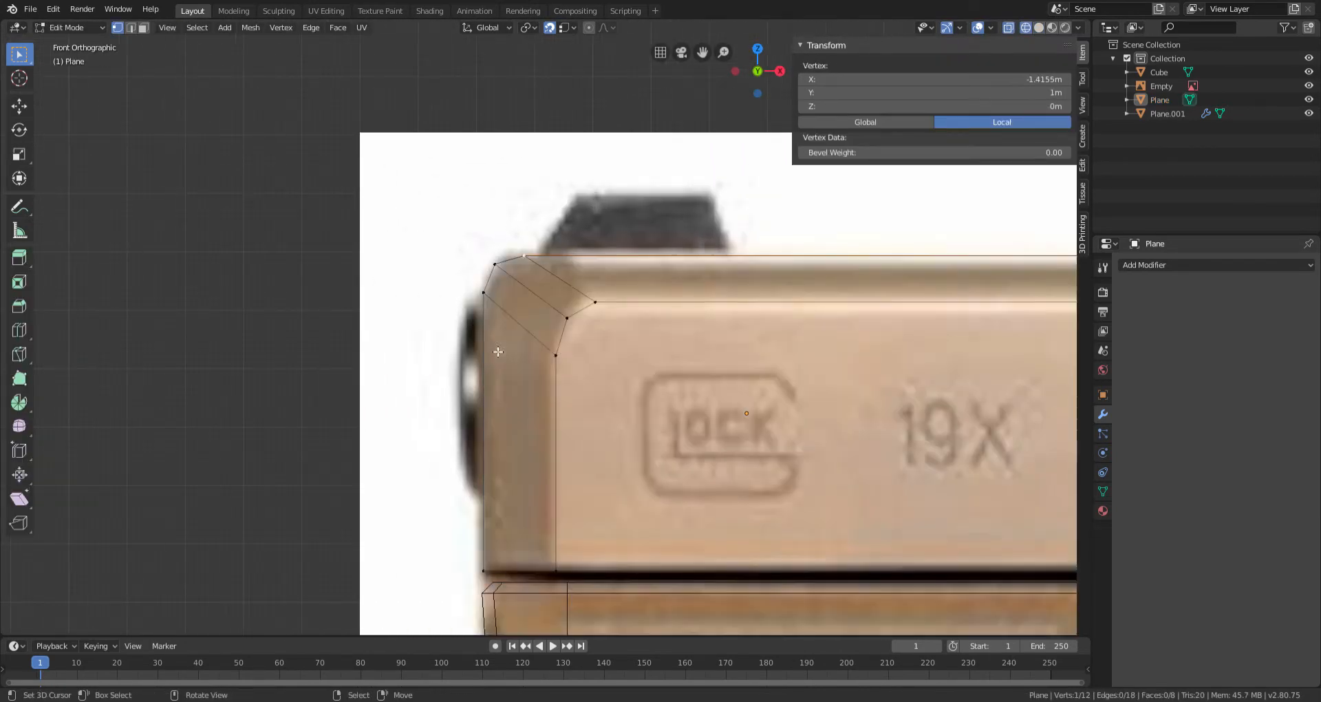
Step: Lower the bevel's frontmost outer vertex along Z and move the middle outer vertex -0.0108 m along X
scroll(498, 352, "up", 3)
scroll(498, 352, "down", 2)
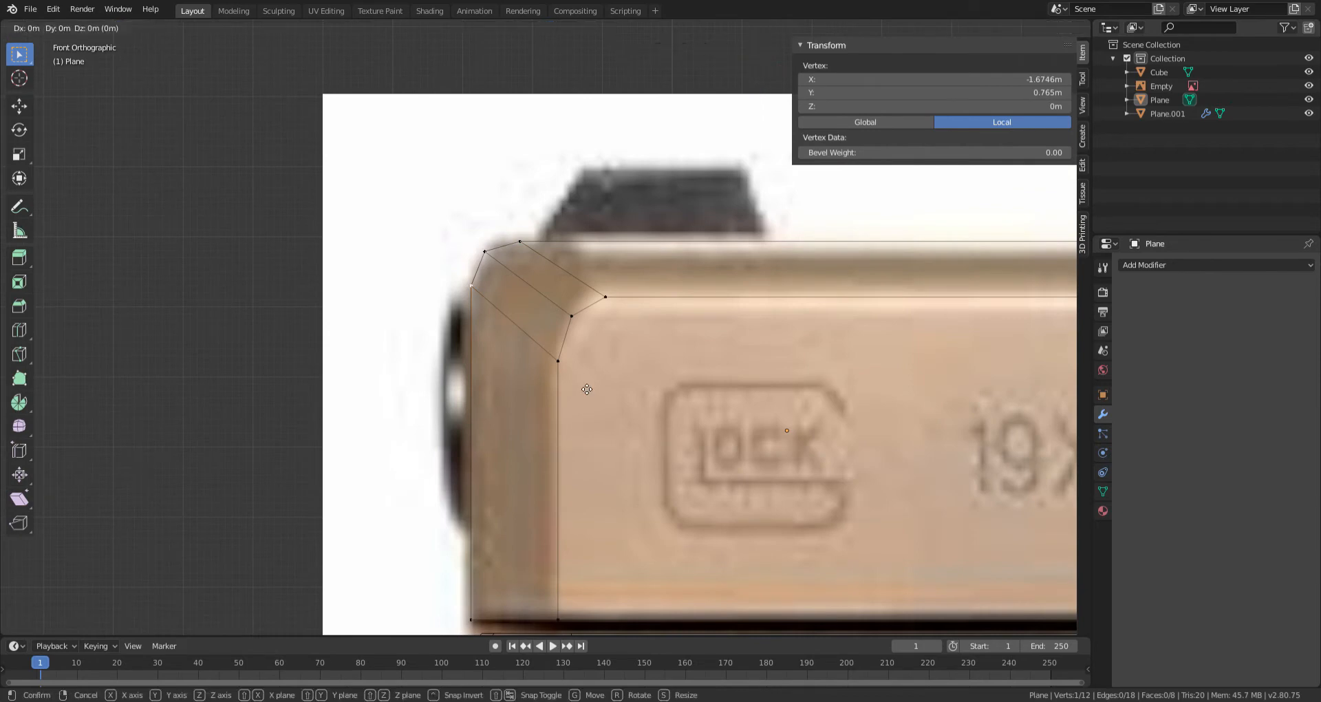
left_click(601, 419)
left_click(519, 268)
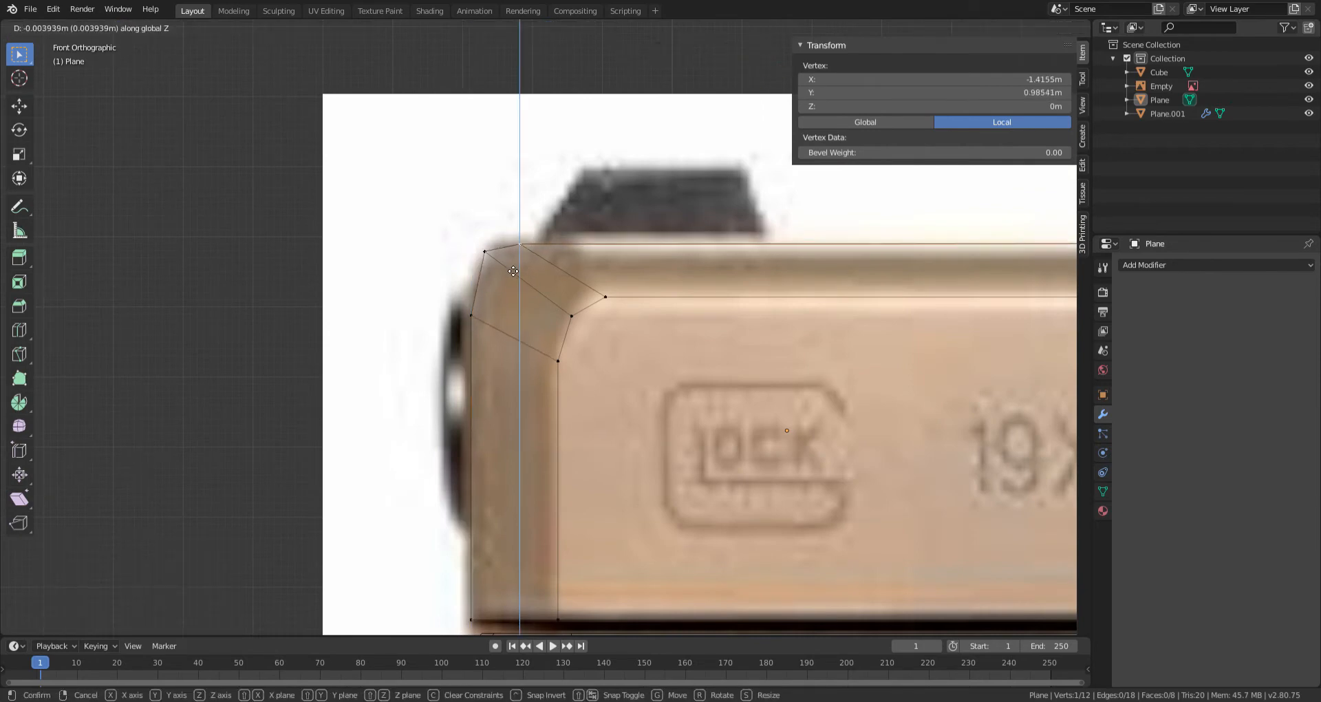
right_click(513, 265)
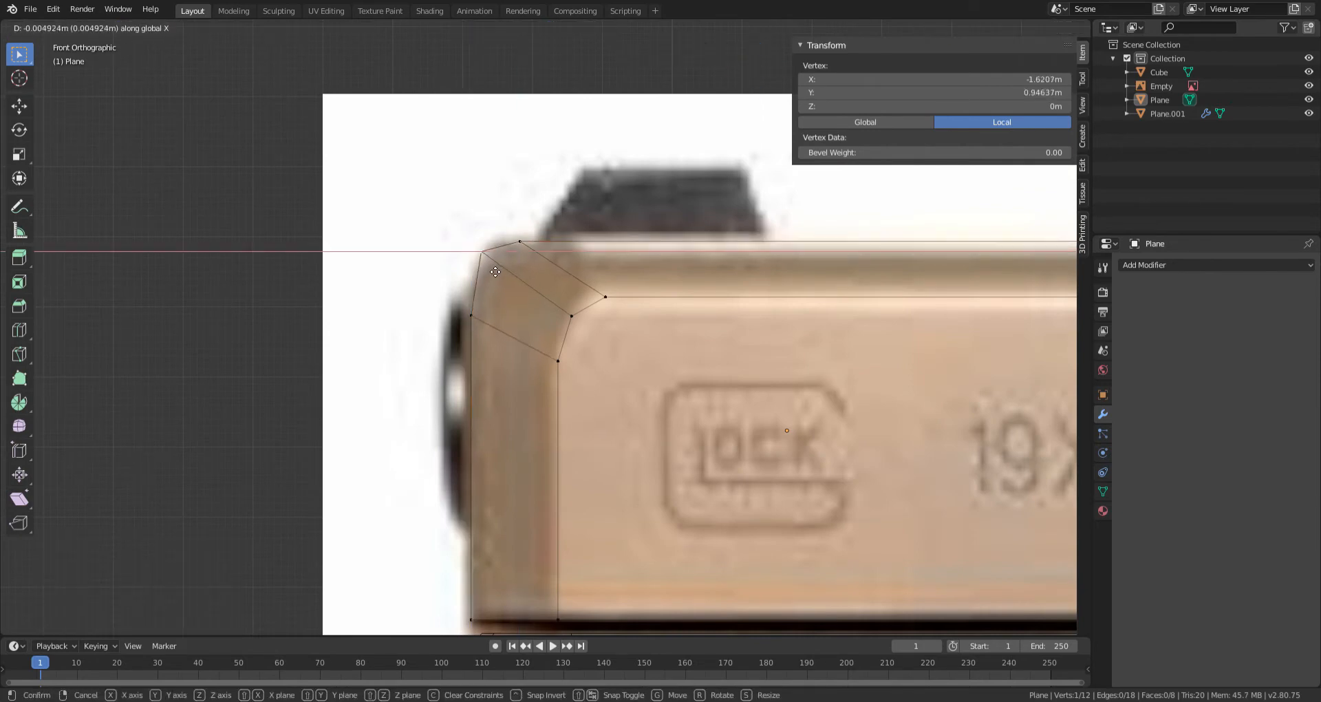
left_click(492, 273)
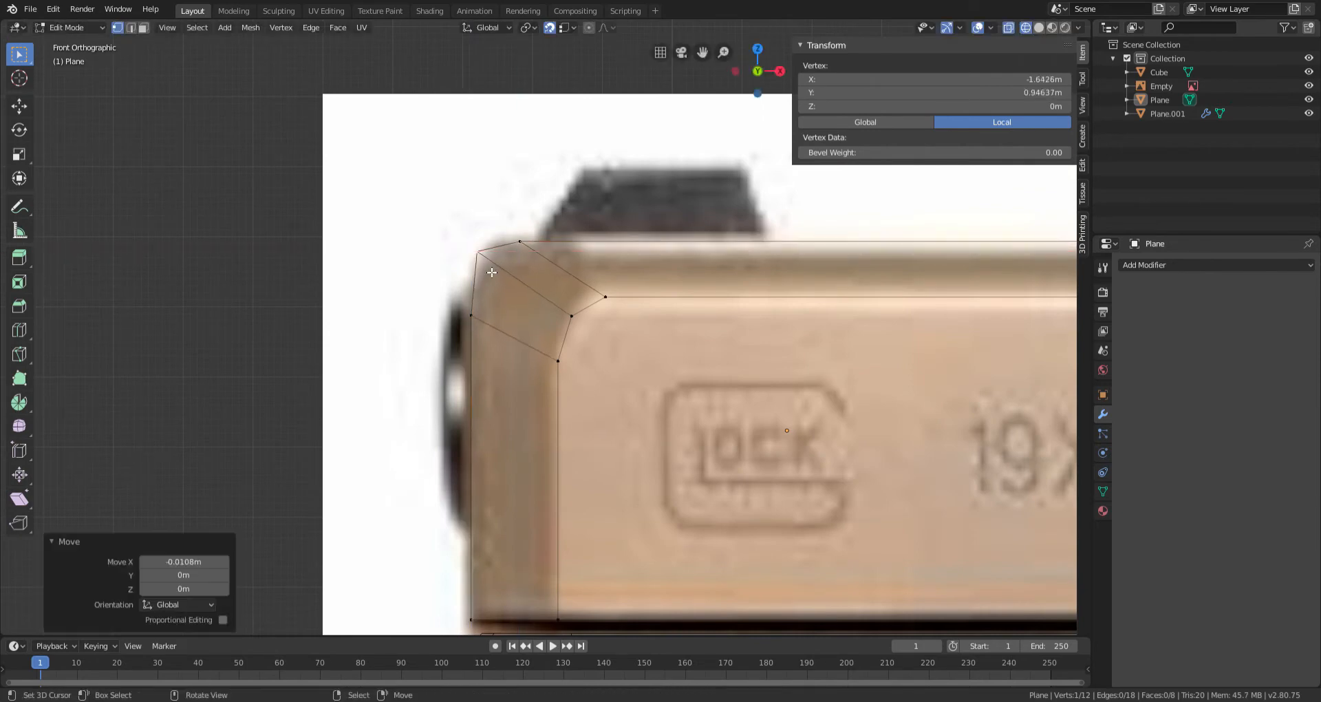
Step: Fine-tune the front bevel's inner vertices, shifting the rearmost one back and lowering the lowest one along Z to match the reference
left_click(595, 330)
left_click(594, 334)
left_click(627, 308)
left_click(631, 307)
right_click(556, 390)
key("g")
key("z")
left_click(562, 394)
key("Tab")
key("a")
Step: Bevel the slide block's upper rear corner edge with a width of about 0.077 m and a single segment
scroll(574, 397, "down", 8)
key("shift+z")
scroll(574, 399, "down", 5)
scroll(571, 414, "up", 14, "ctrl")
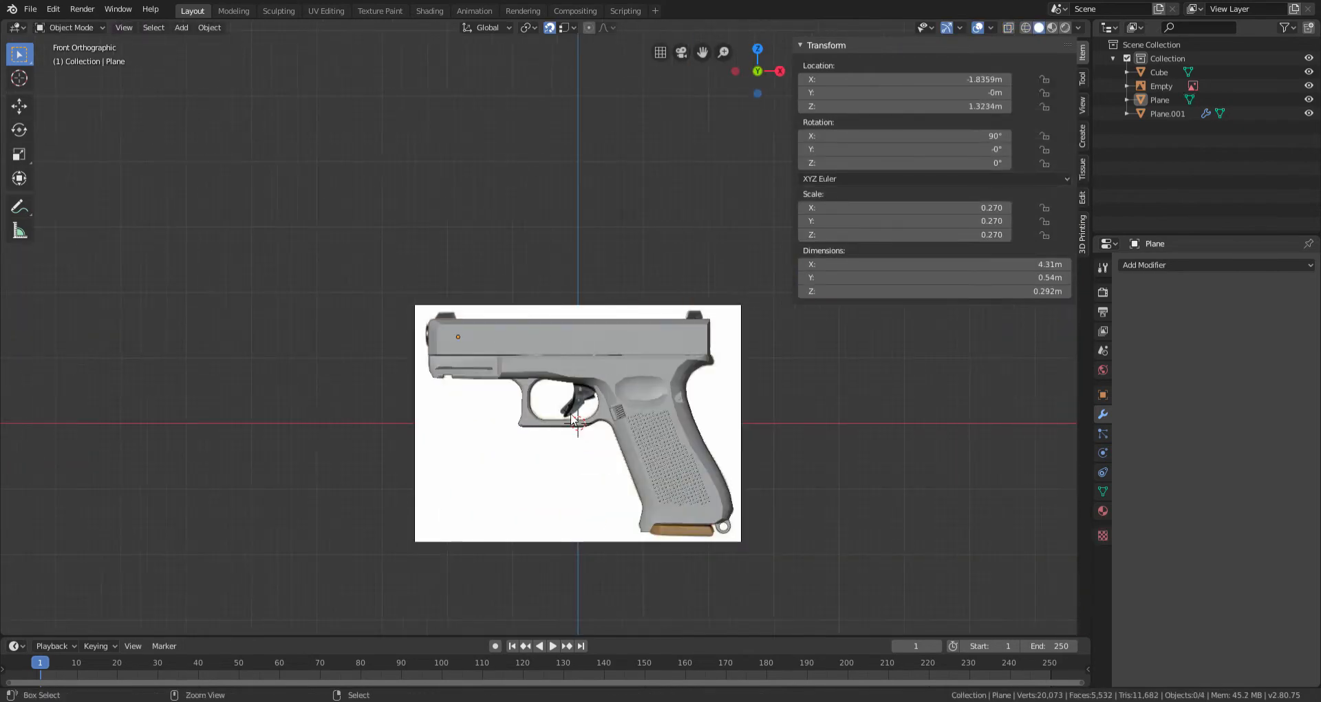
scroll(563, 382, "up", 7)
scroll(444, 339, "up", 4)
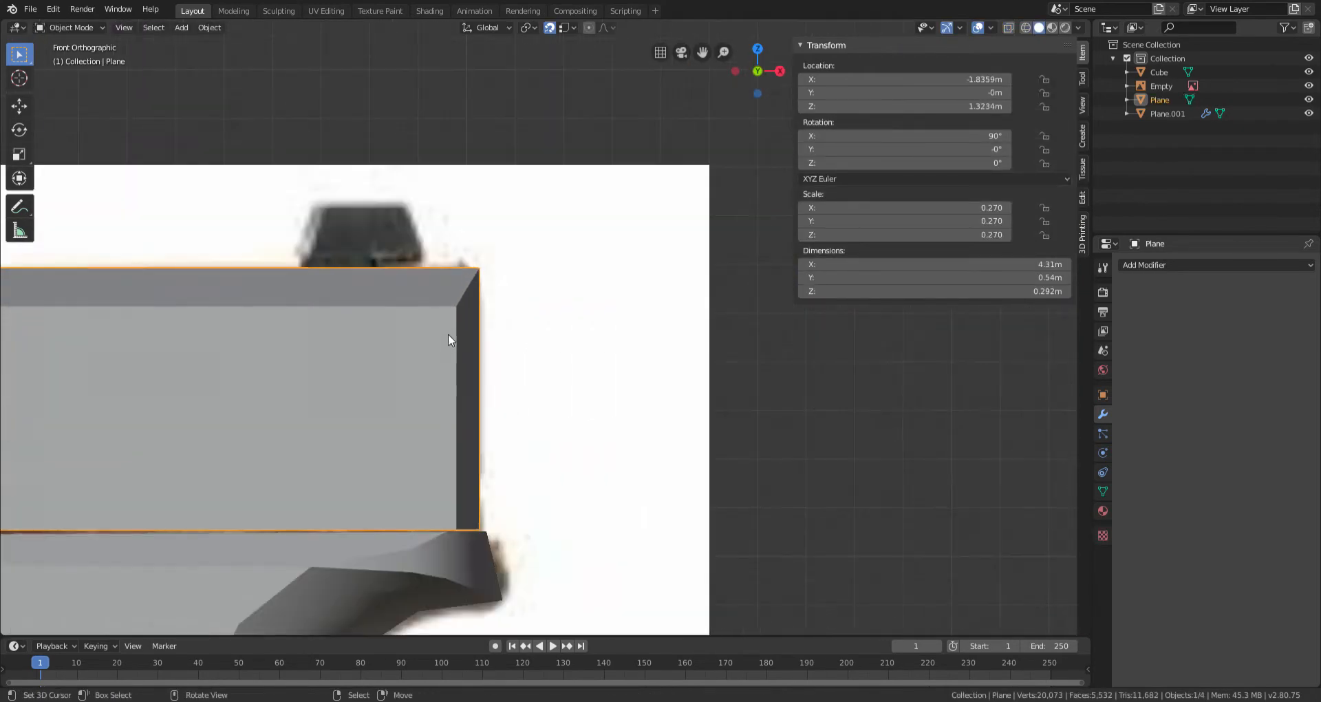
key("Tab")
left_click(132, 27)
right_click(470, 293)
scroll(595, 307, "down", 2, "ctrl")
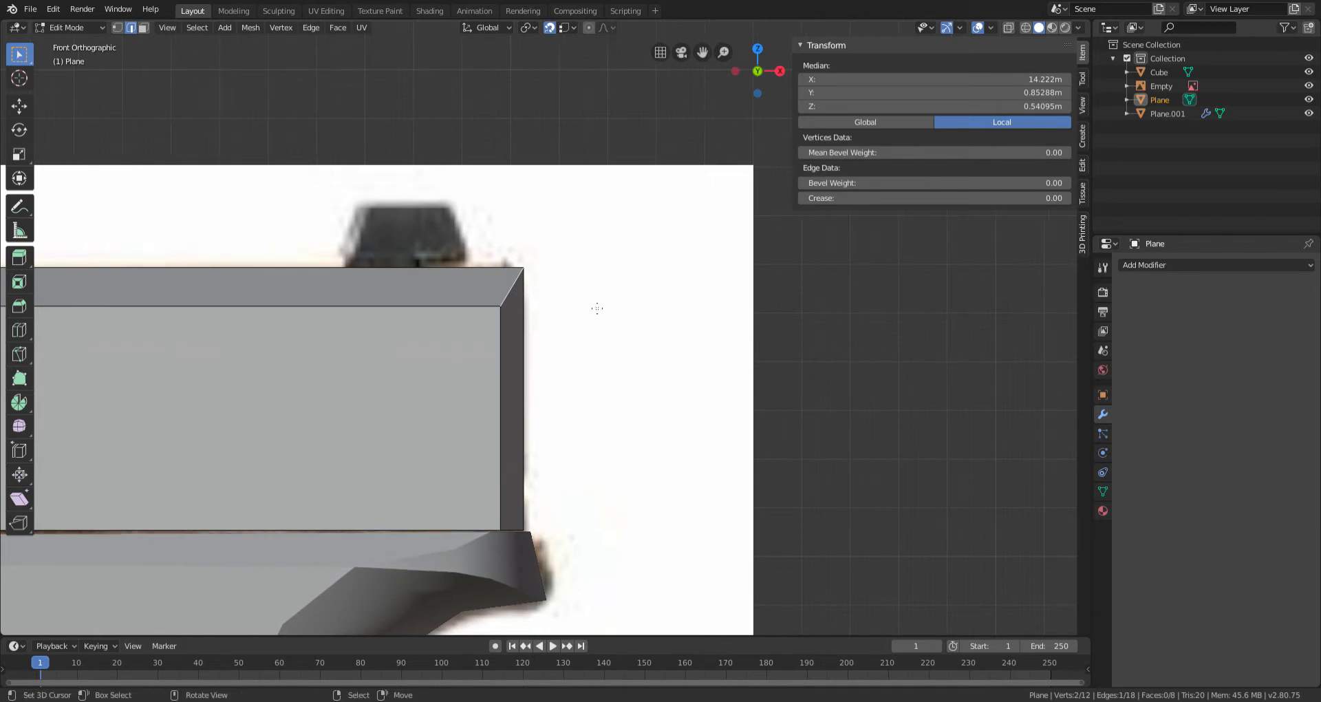
scroll(605, 308, "up", 2)
key("ctrl+b")
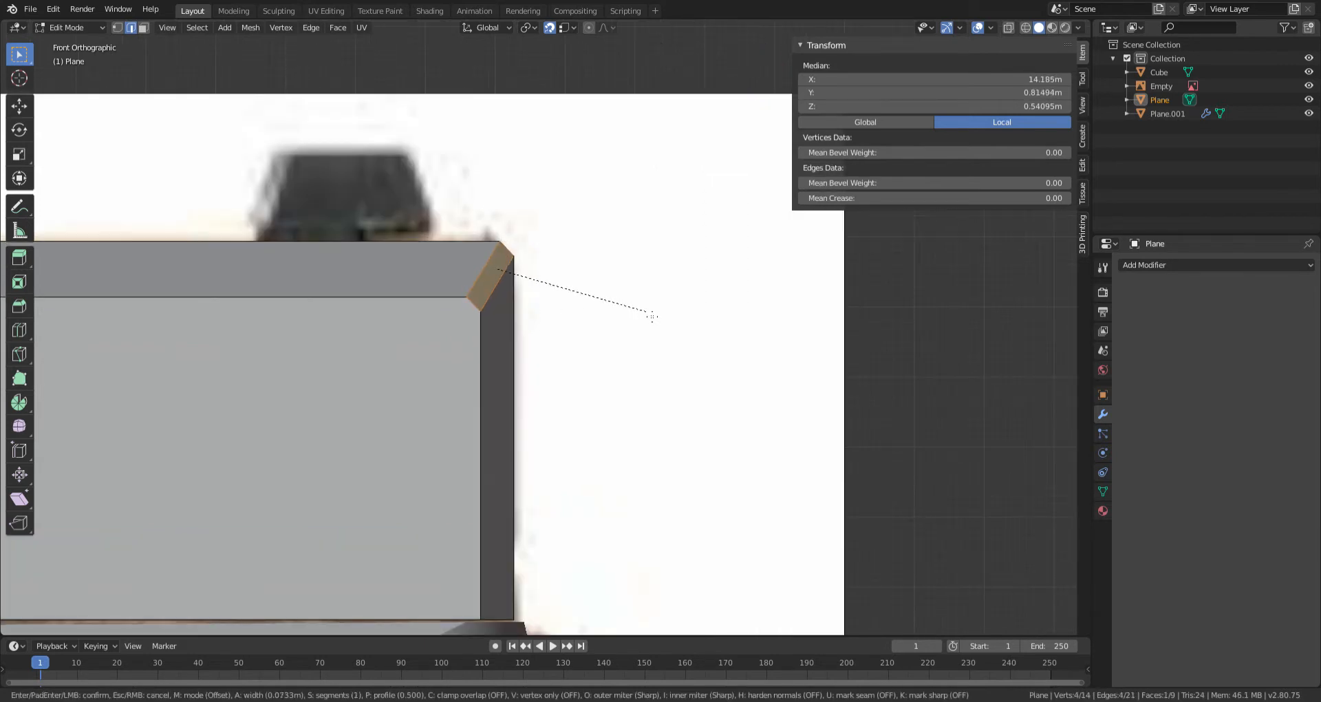
left_click(652, 316)
Step: Move the rear bevel's inner edge slightly forward along X and its outer edge by about -0.003 m along X
key("alt+z")
scroll(573, 266, "up", 1)
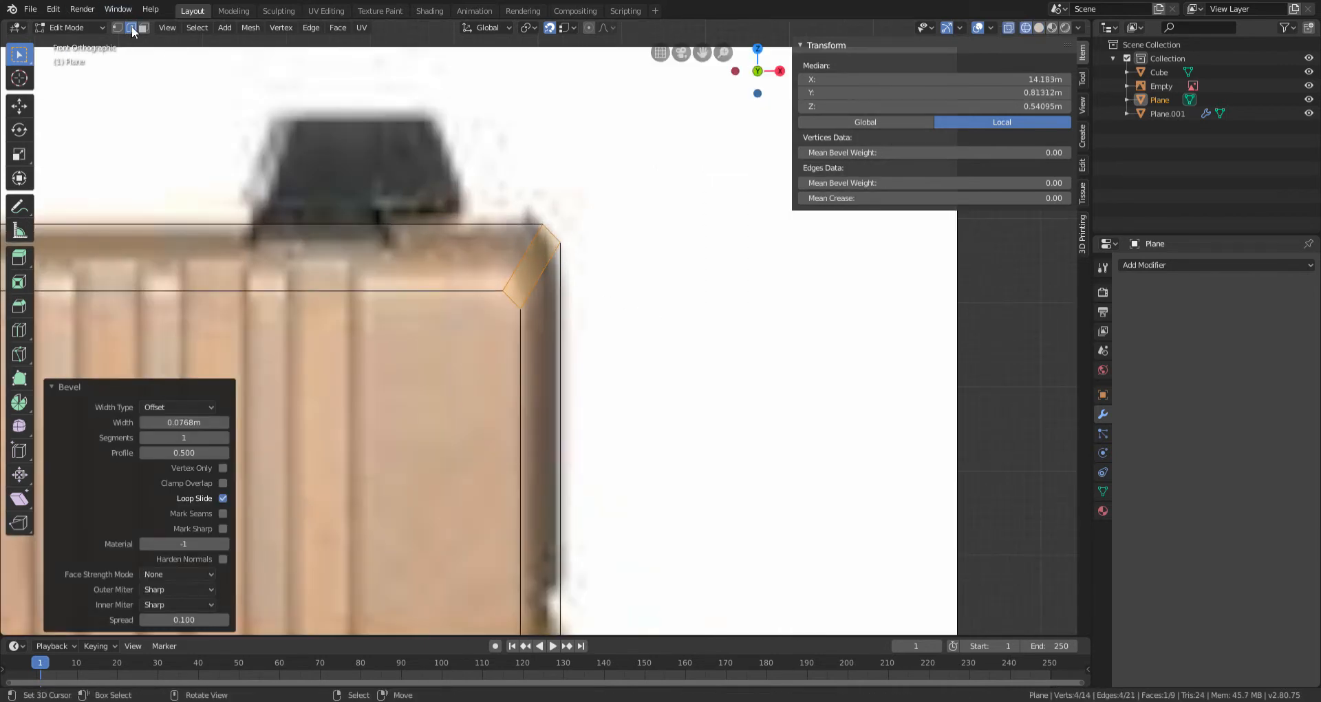
scroll(516, 307, "up", 3)
left_click(481, 282)
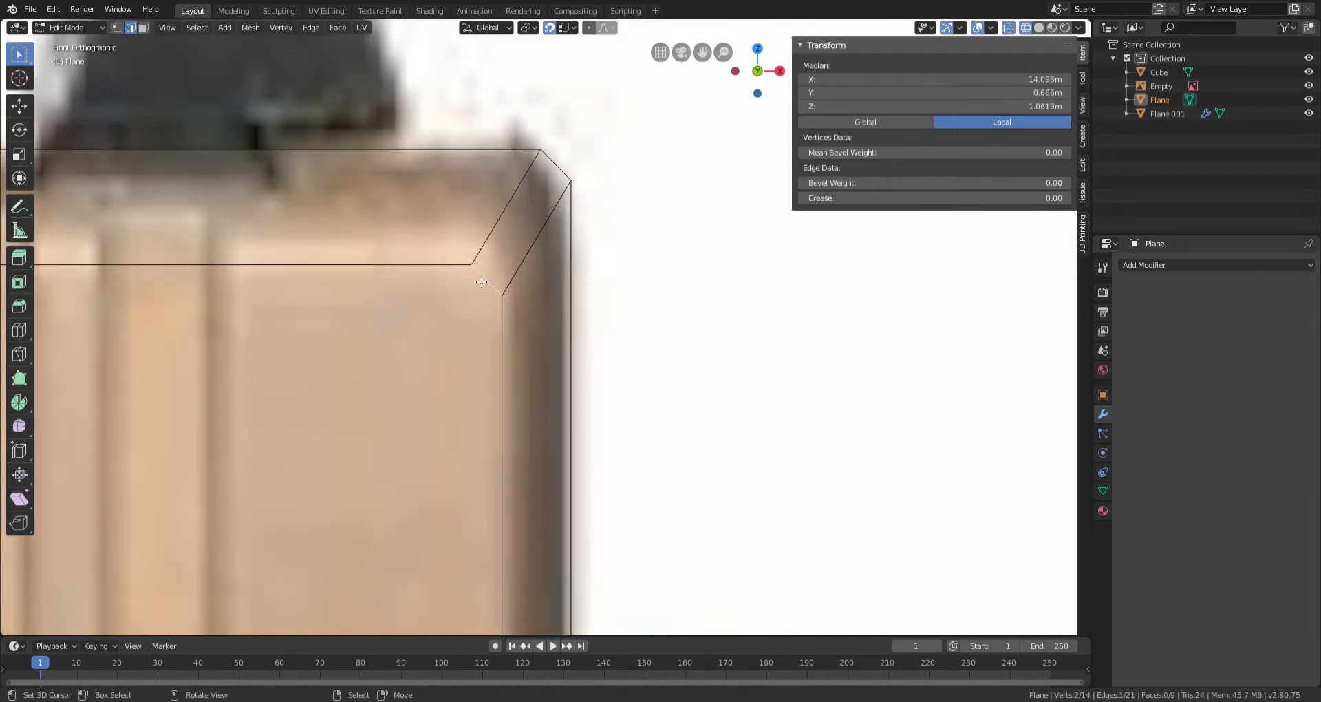
right_click(589, 289)
key("g")
key("x")
left_click(649, 214)
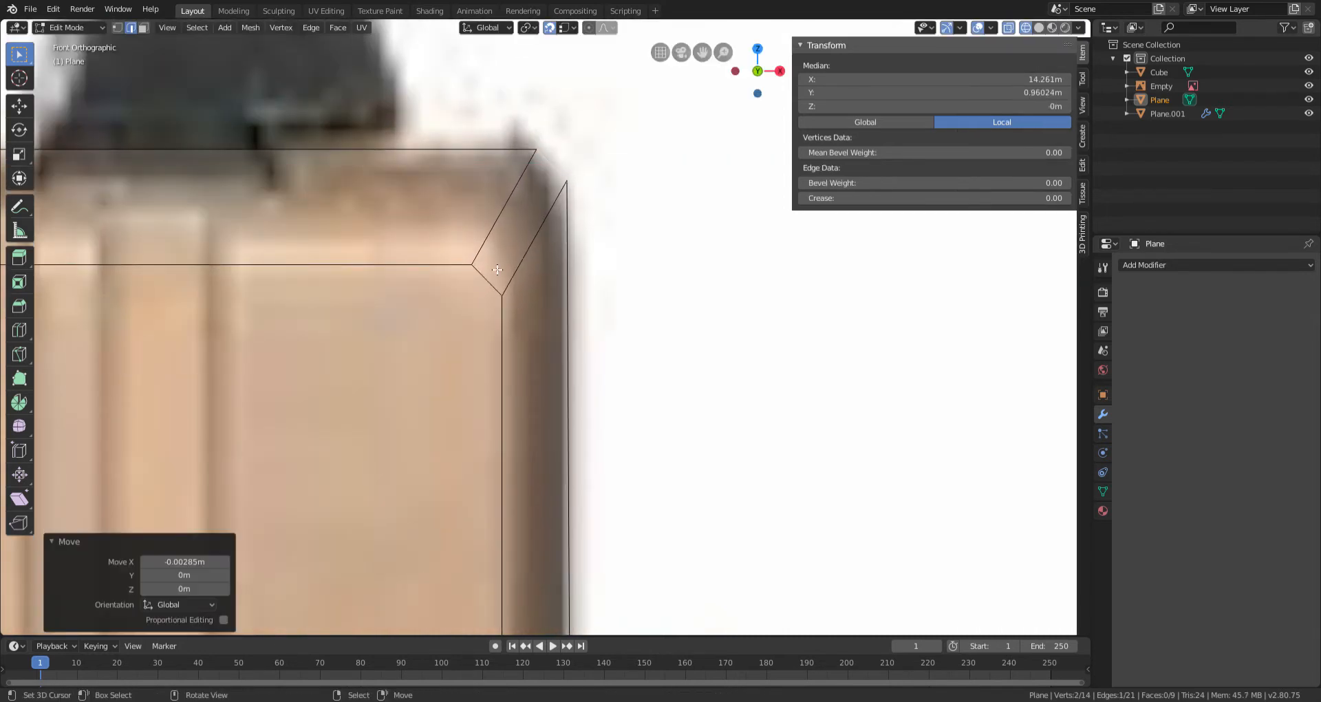
left_click(734, 284)
Step: Inspect the slide's front and rear bevels in shaded view from several angles around the pistol
key("Tab")
key("shift+z")
scroll(649, 349, "down", 16)
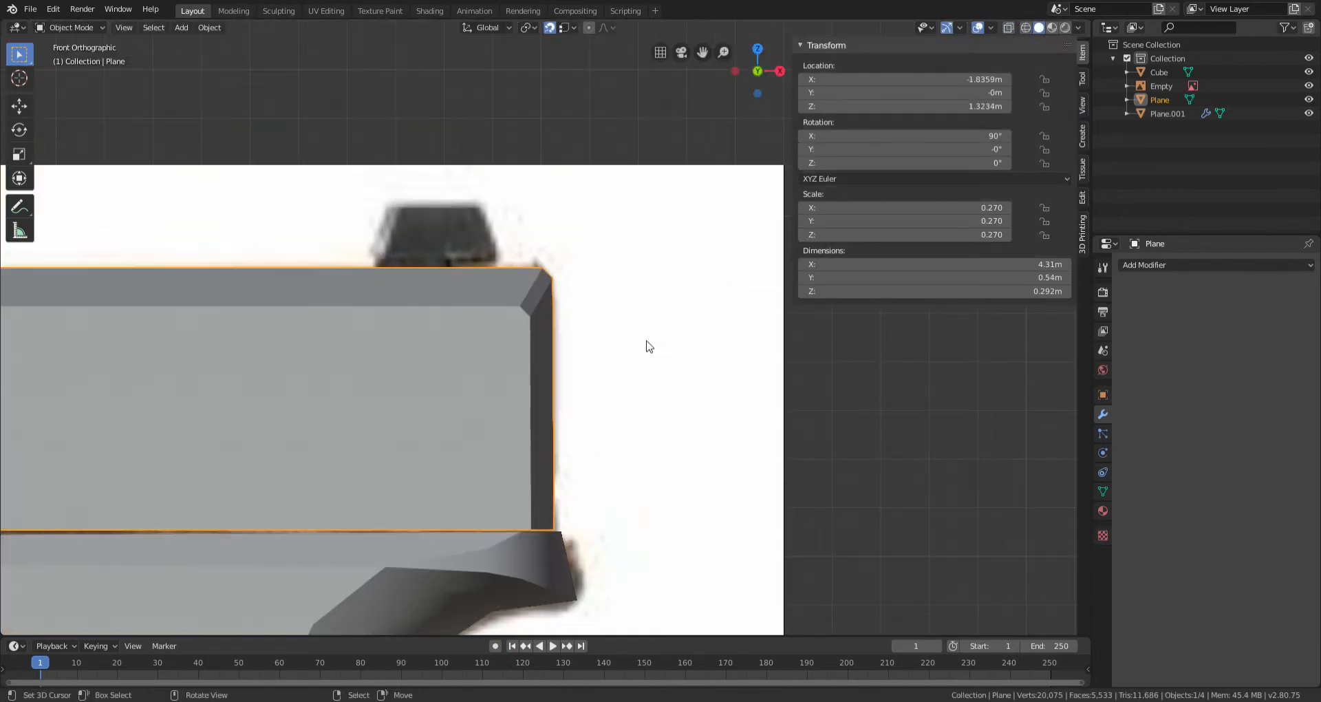
key("alt+a")
middle_click_drag(631, 363, 502, 333)
scroll(522, 343, "down", 6)
scroll(417, 292, "up", 5)
key("Tab")
scroll(578, 313, "up", 2)
key("Tab")
scroll(585, 309, "down", 3)
mouse_move(582, 309)
middle_mouse_down()
mouse_move(394, 303)
mouse_move(615, 322)
mouse_move(428, 292)
mouse_move(366, 263)
mouse_move(447, 306)
mouse_move(444, 292)
mouse_move(234, 225)
middle_mouse_up()
key("shift+z")
key("Tab")
key("Tab")
key("shift+z")
left_click(443, 293)
Step: Add a centred lengthwise loop cut around the slide block, running through its top, front and rear faces
key("Tab")
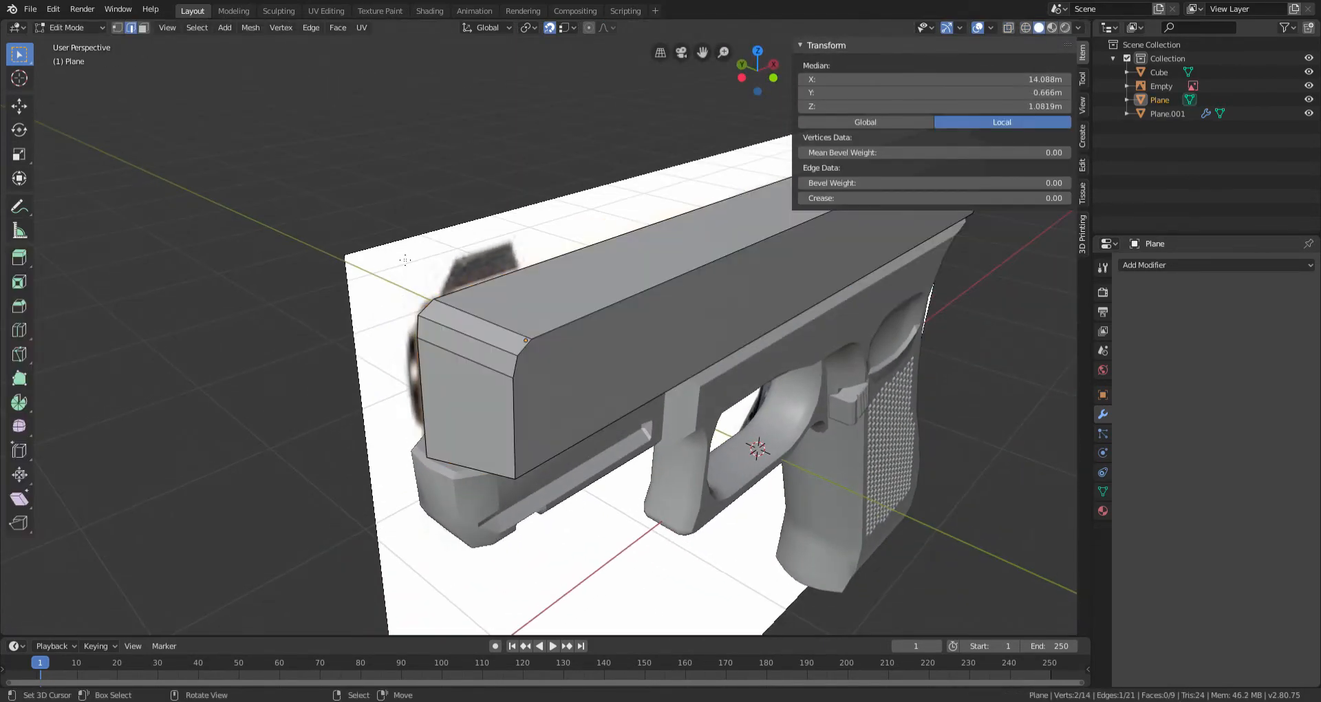
key("a")
scroll(537, 358, "down", 2)
key("a")
key("a")
scroll(524, 354, "up", 1)
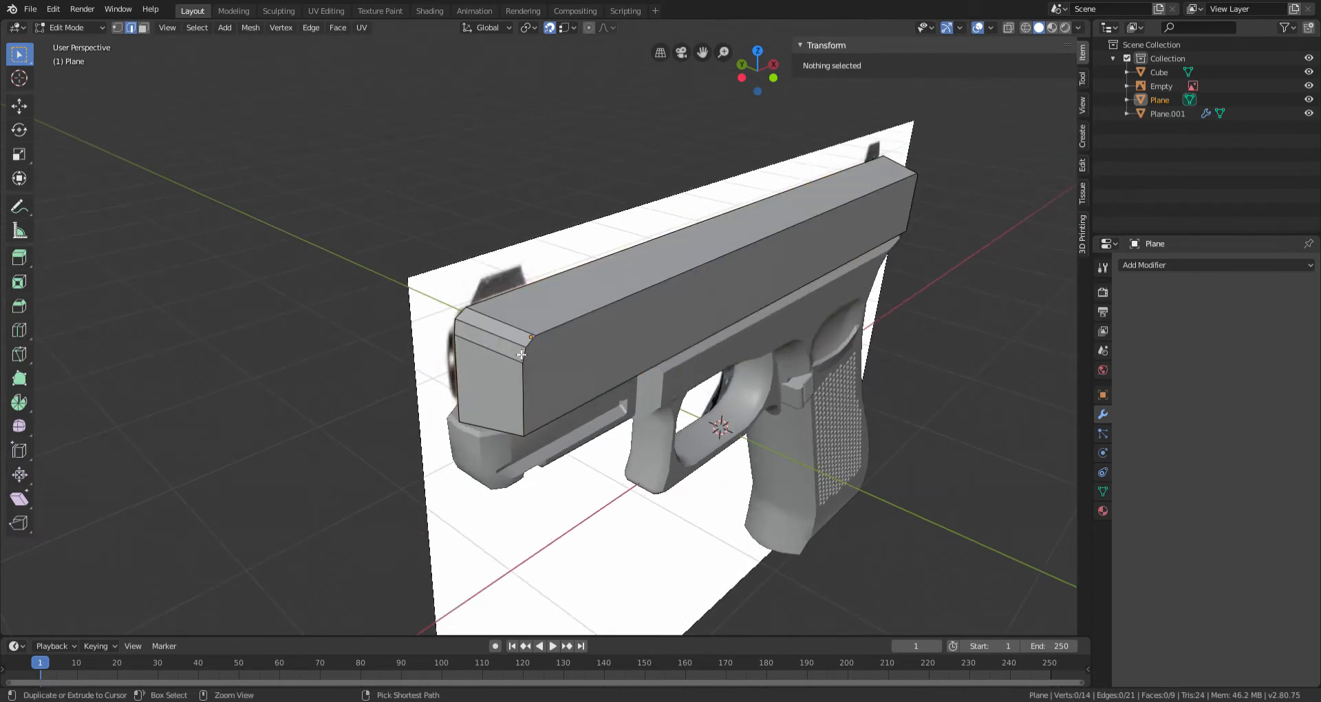
left_click(520, 334)
right_click(566, 314)
Step: Change the snap target and move the rear face's centre vertical edge along X to align with the slide's outermost rear edge
middle_click_drag(833, 378, 677, 364)
left_click(676, 361)
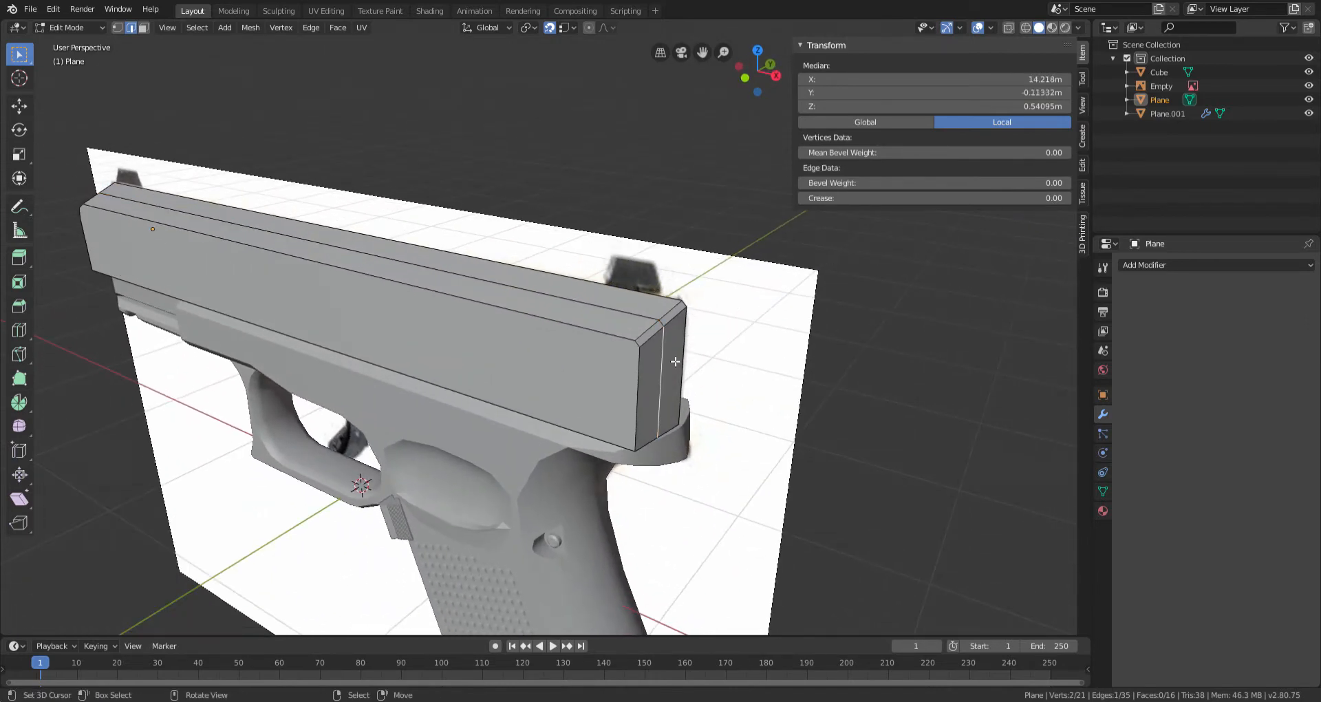
key("KP_1")
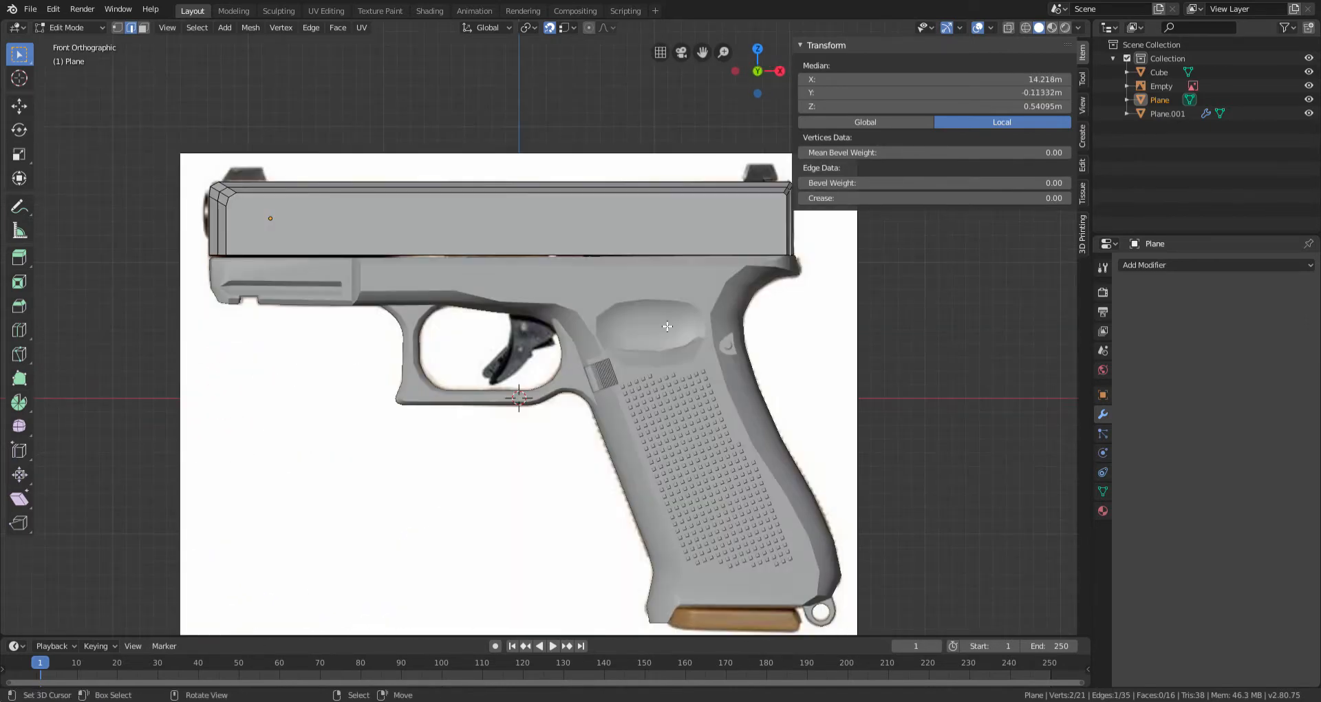
scroll(668, 329, "up", 9, "ctrl")
scroll(708, 344, "up", 8, "shift")
scroll(578, 372, "up", 9)
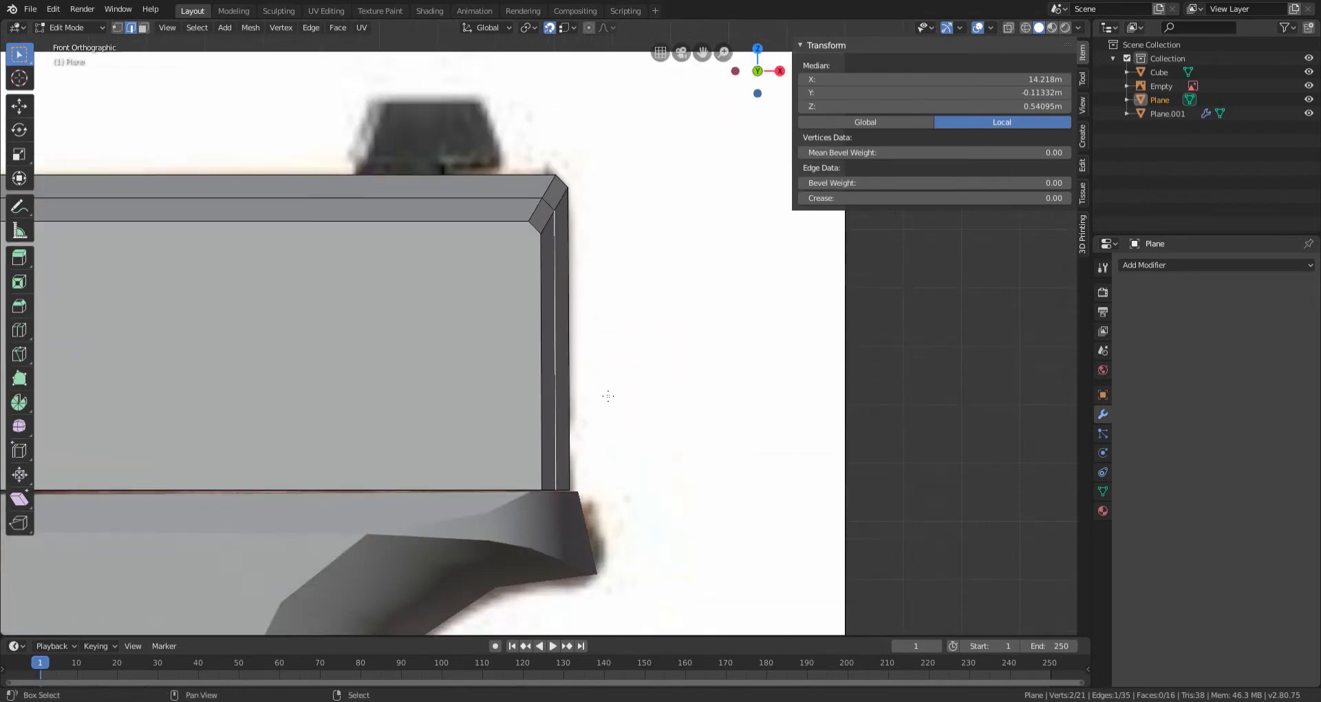
key("x")
right_click(585, 307)
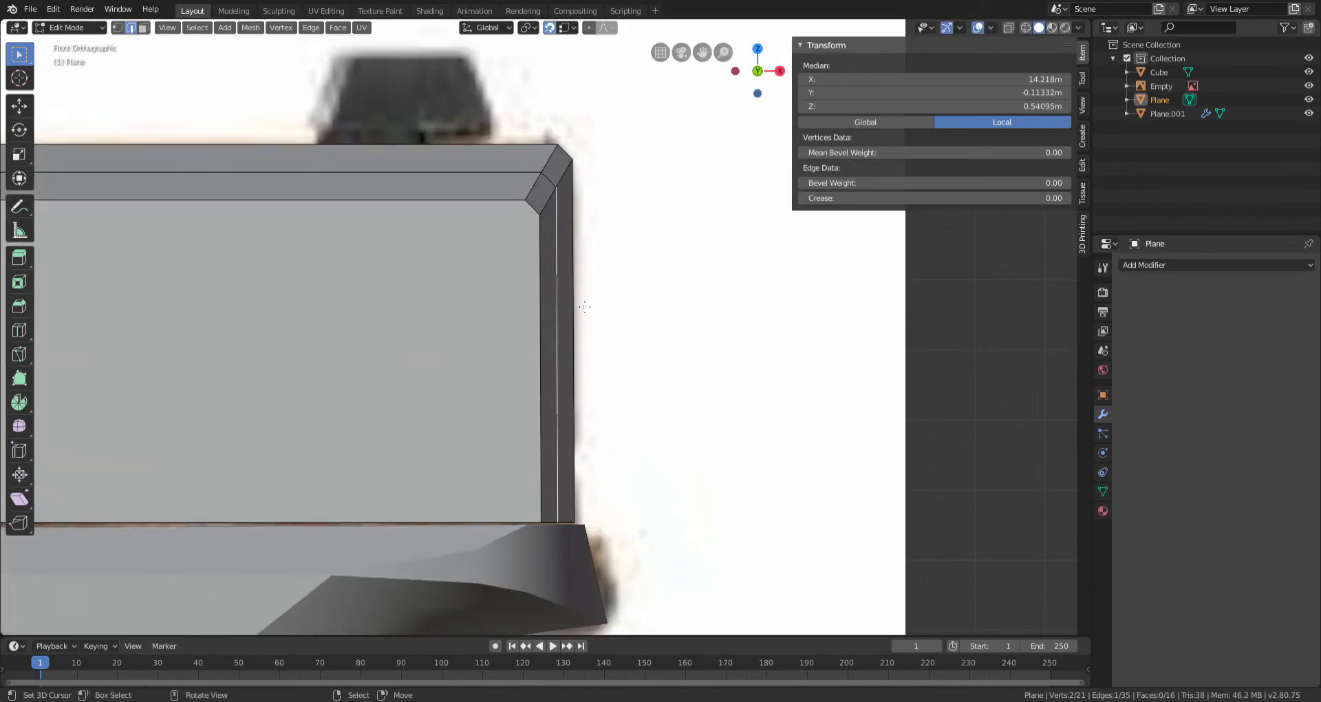
left_click(561, 25)
left_click(537, 95)
key("g")
key("y")
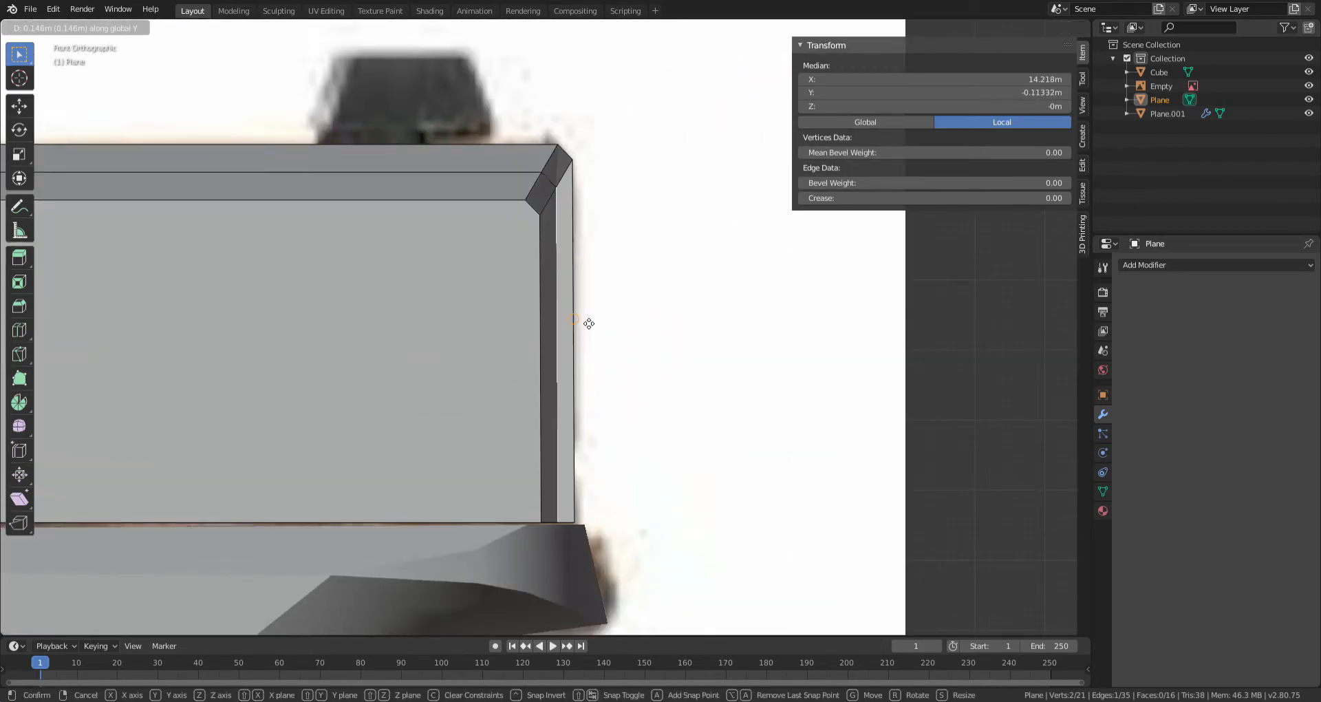
right_click(579, 323)
key("g")
key("x")
left_click(589, 324)
Step: Raise the centre lengthwise edge on the slide's top bevel about 0.04 m along Z, level with the slide's top
scroll(590, 310, "up", 5, "shift")
right_click(508, 256)
key("x")
right_click(506, 238)
key("g")
key("z")
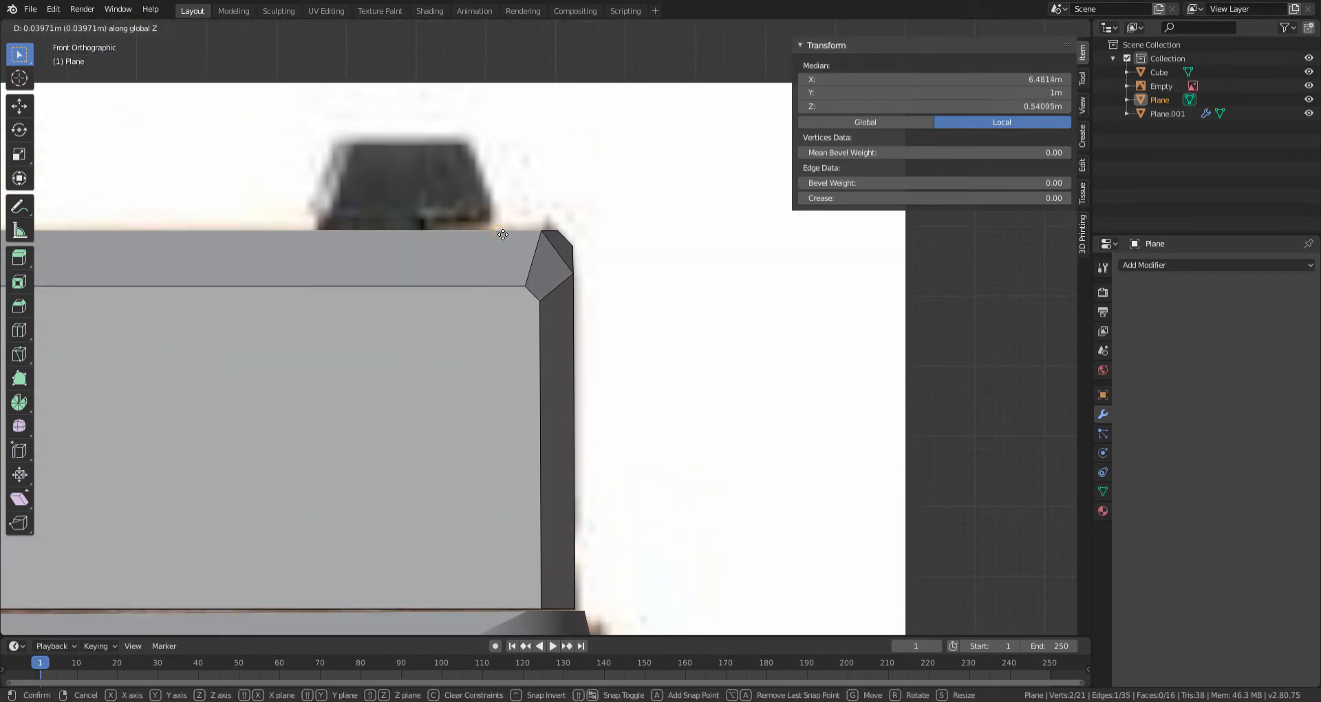
left_click(504, 238)
Step: Move the front face's centre vertical edge -0.0621 m along X, flush with the slide's front end
scroll(509, 247, "down", 8)
scroll(546, 331, "down", 20, "ctrl")
scroll(463, 325, "up", 6)
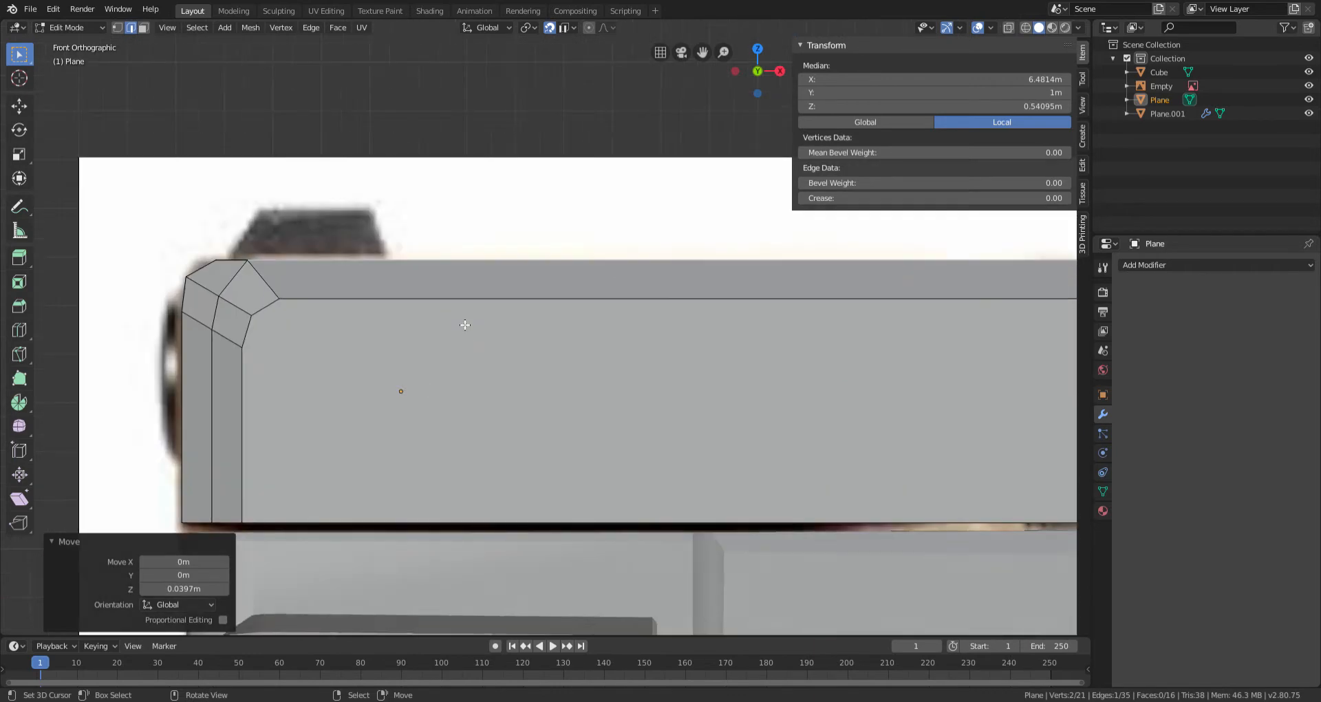
scroll(463, 324, "down", 14, "ctrl")
scroll(528, 364, "up", 2)
scroll(528, 364, "up", 5, "shift")
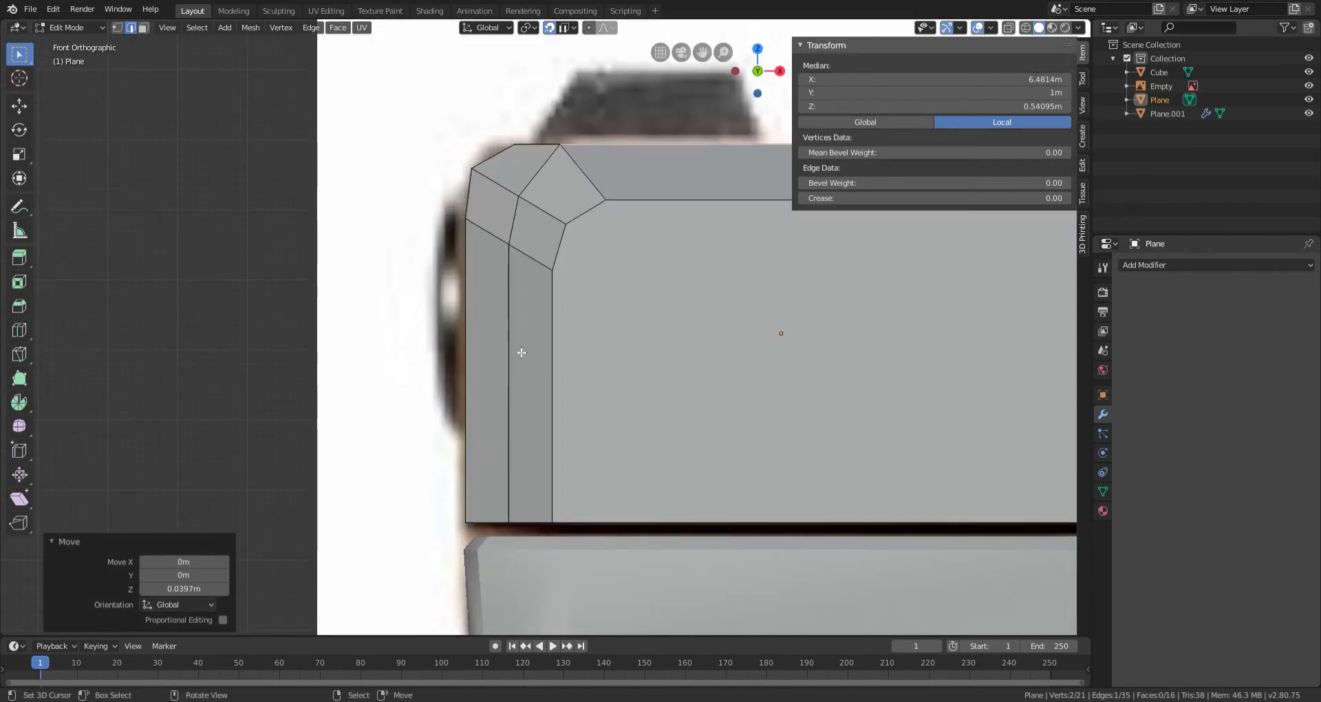
key("g")
key("x")
left_click(479, 349)
scroll(486, 340, "down", 1, "shift")
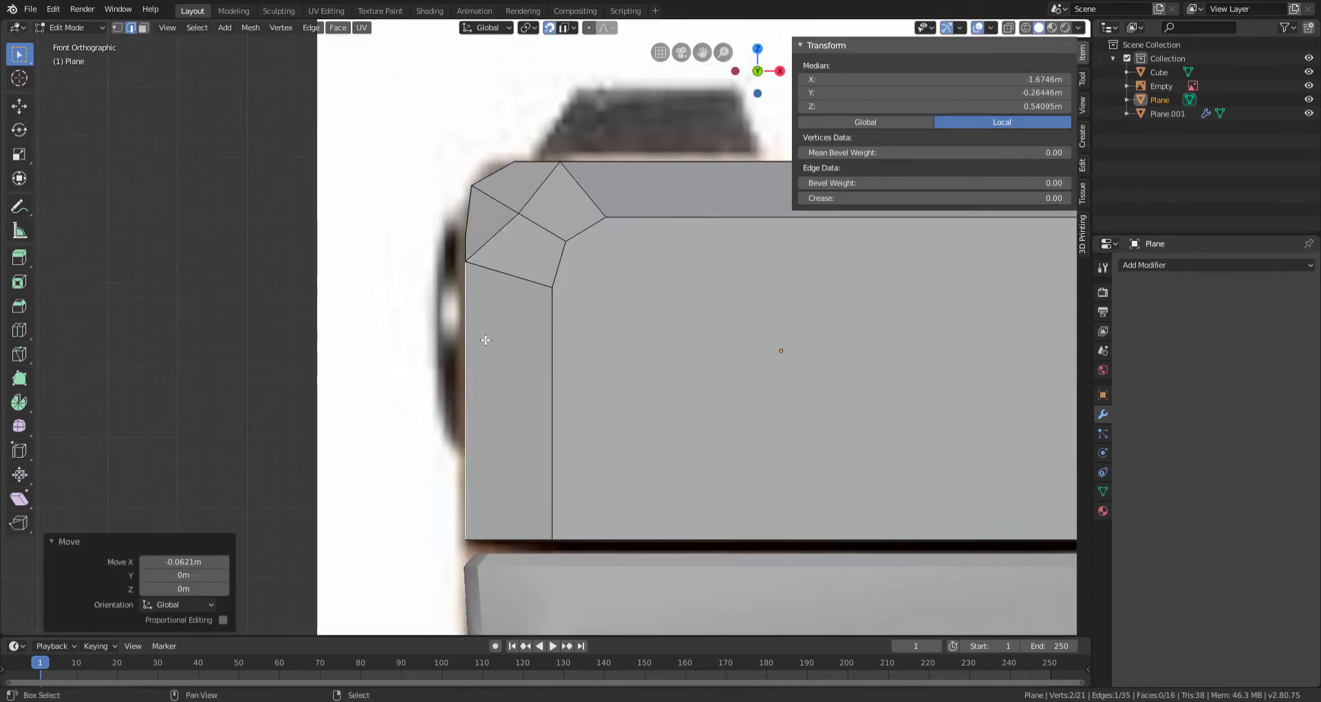
scroll(486, 340, "down", 5, "shift")
scroll(507, 333, "up", 2)
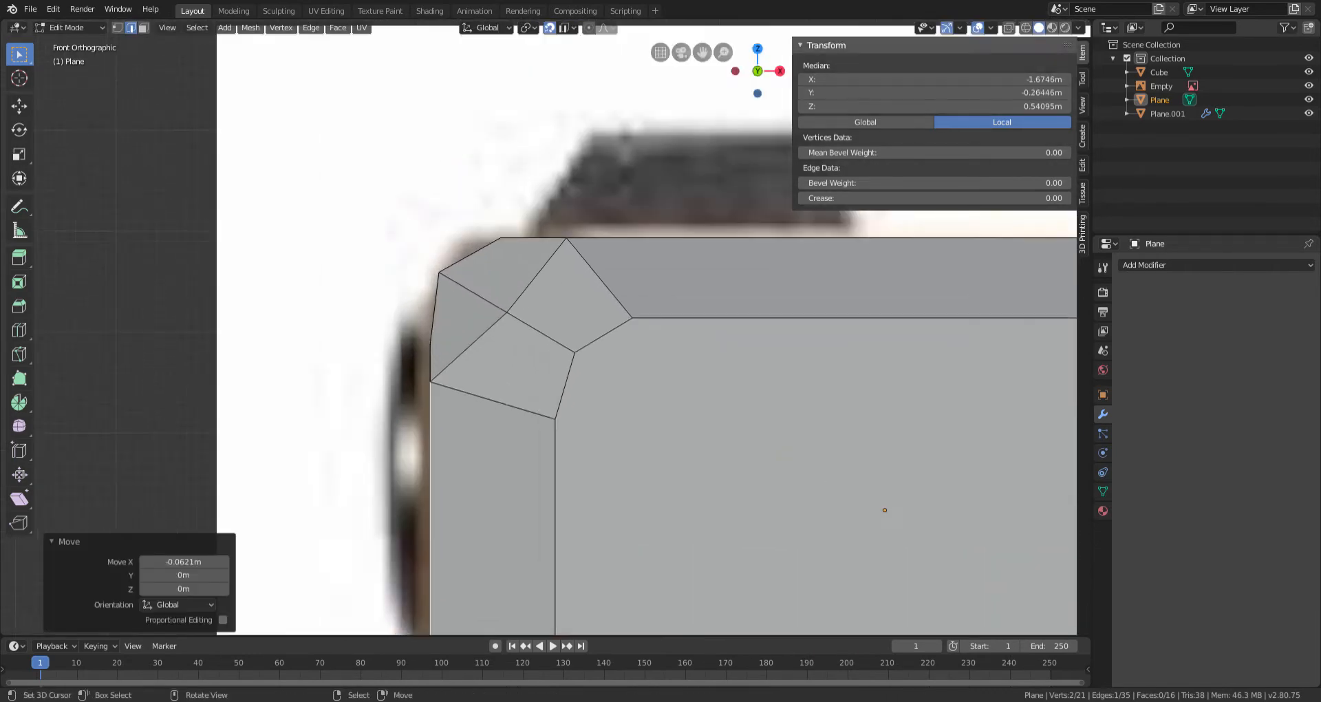
left_click(516, 327)
key("g")
right_click(540, 300)
Step: Change the snap target and raise the upper vertex of the front face's centre edge 0.037 m along Z
middle_click_drag(540, 301, 690, 369)
scroll(568, 357, "down", 4)
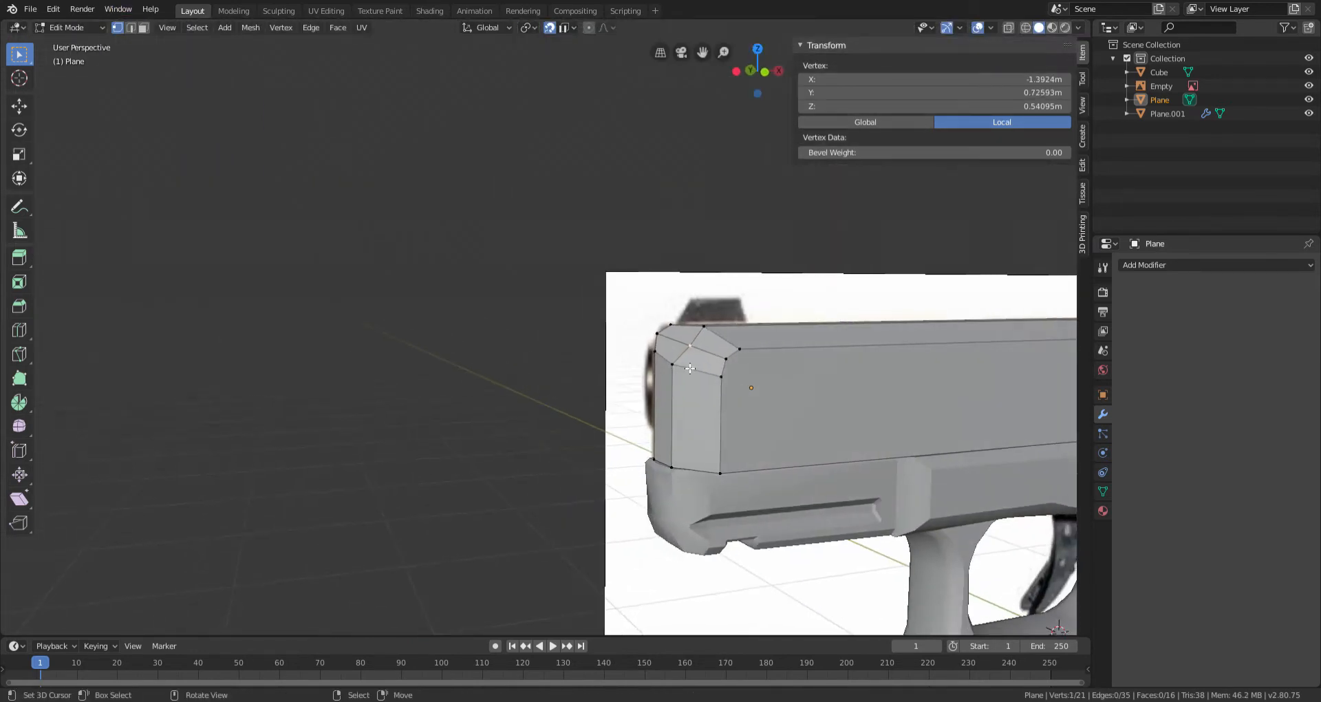
left_click(658, 340)
left_click(563, 30)
left_click(543, 88)
left_click(659, 361)
scroll(654, 377, "up", 5)
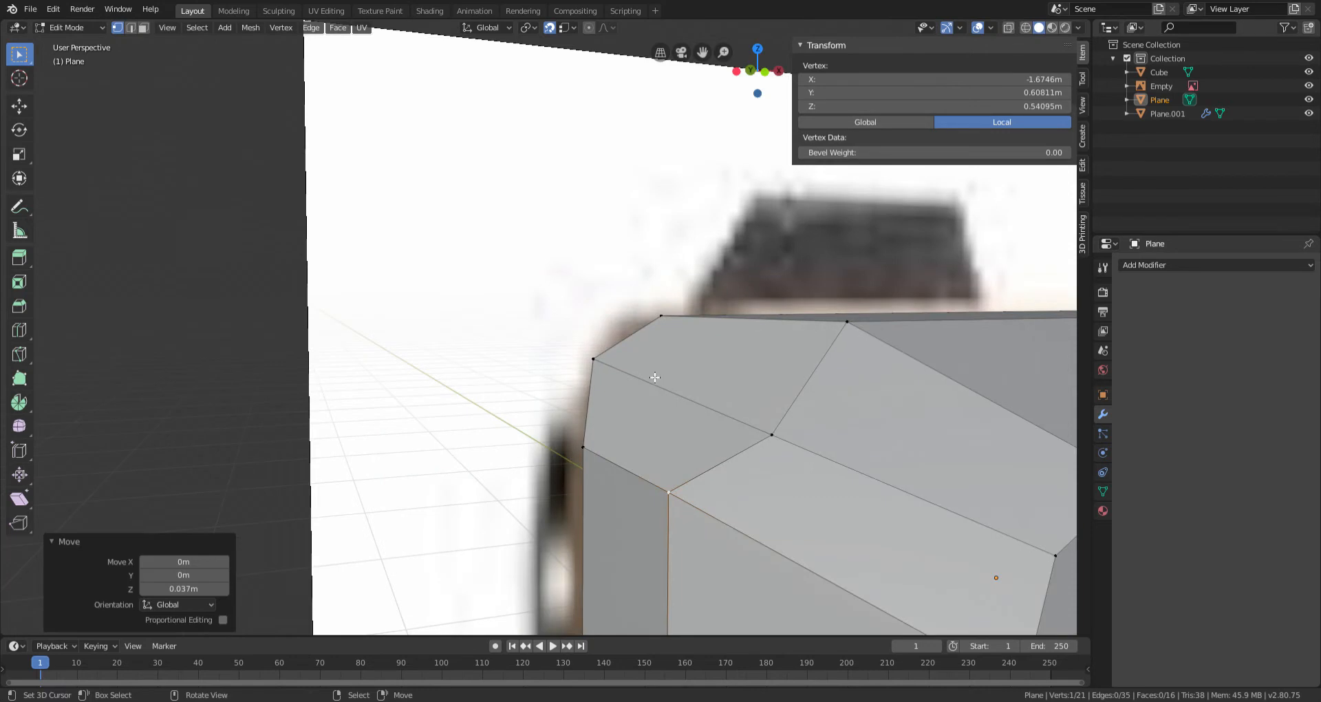
Step: Raise the inner centre vertex of the slide's front top corner 0.0398 m along Z
left_click(772, 434)
key("g")
key("z")
left_click(602, 370)
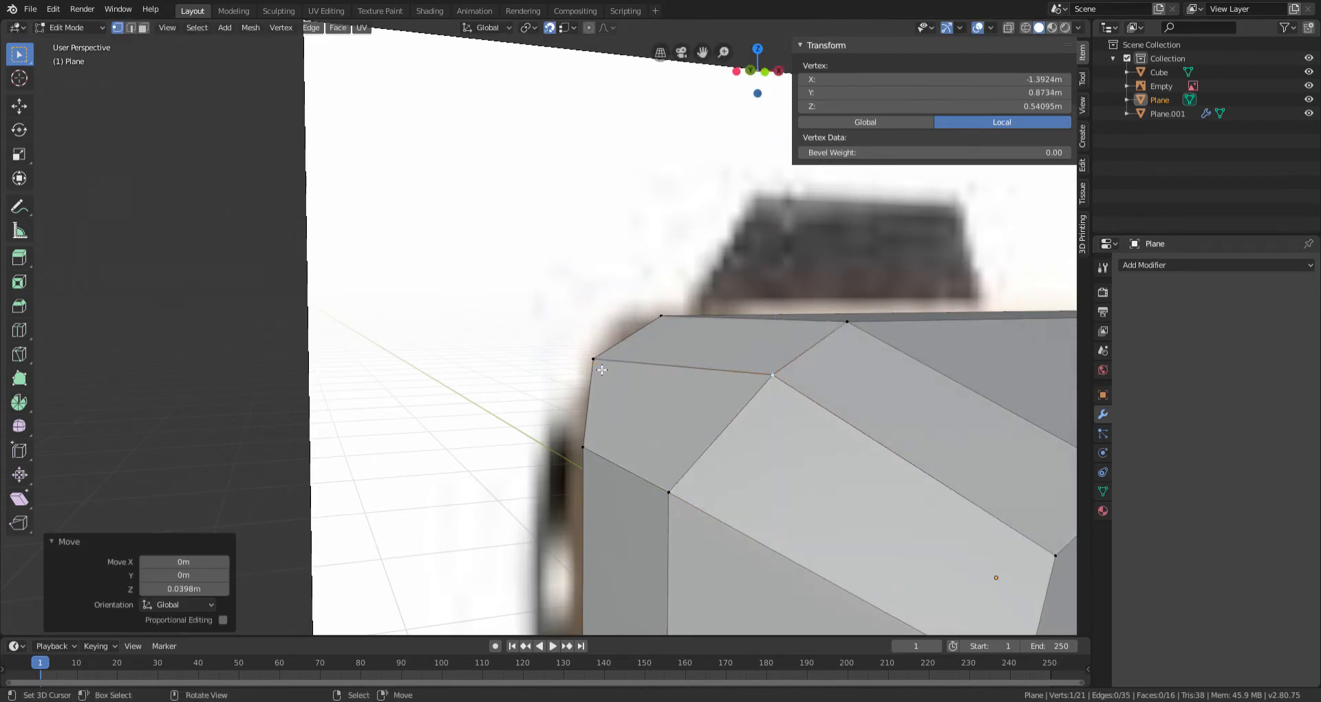
Step: In front view, snap the front corner's inner centre vertex and the top centre vertex onto the slide's outer corner vertices
key("KP_1")
scroll(483, 221, "up", 5)
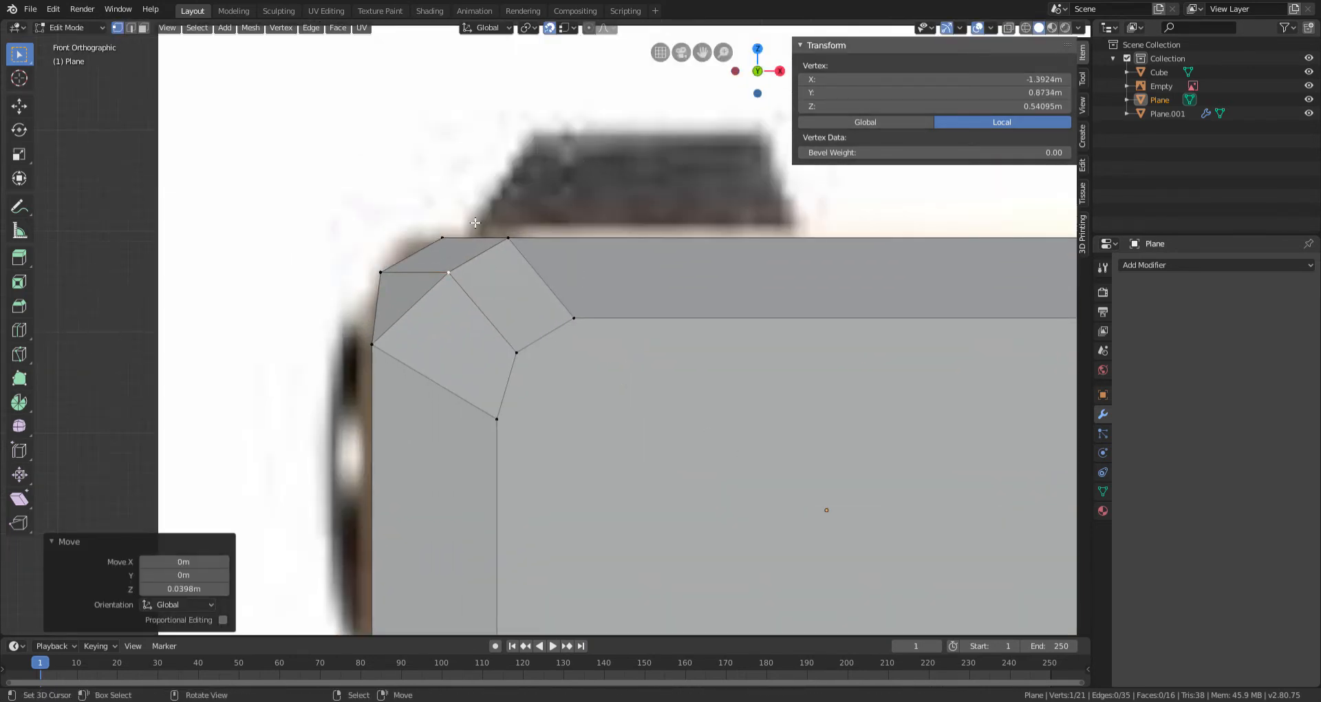
key("g")
left_click(397, 283)
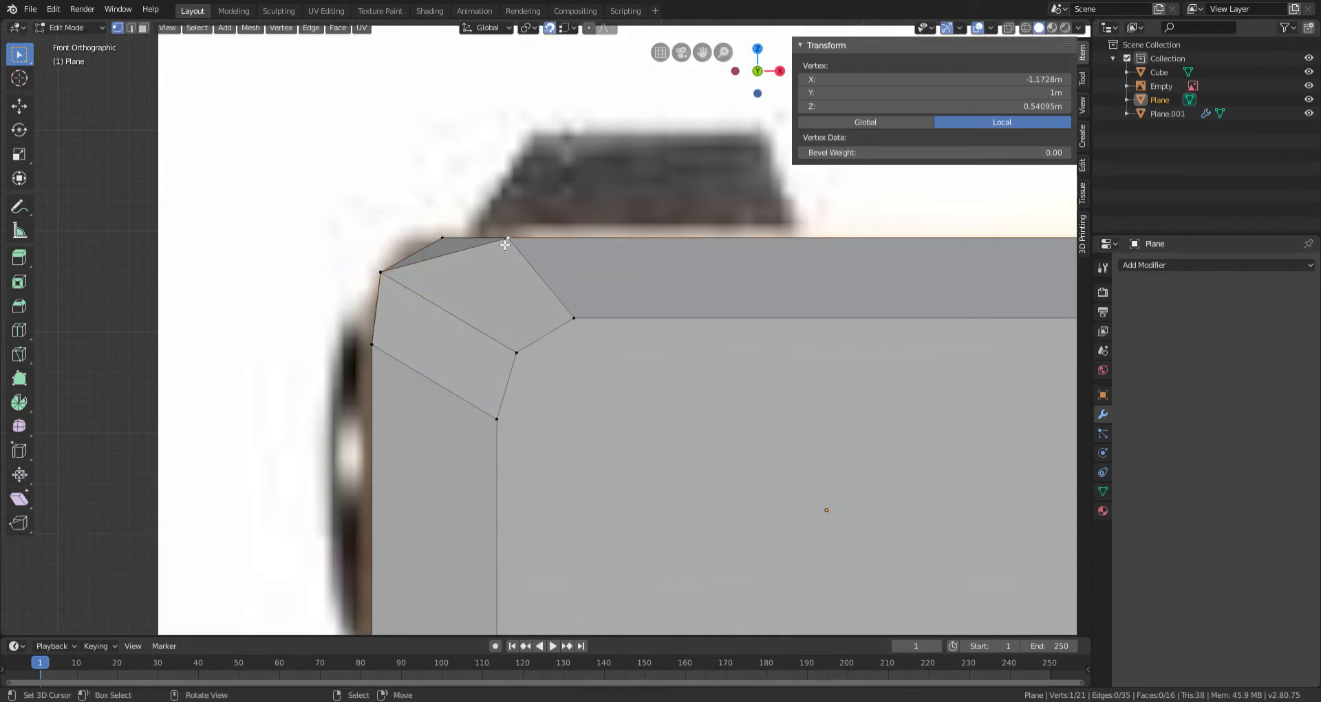
key("g")
left_click(462, 245)
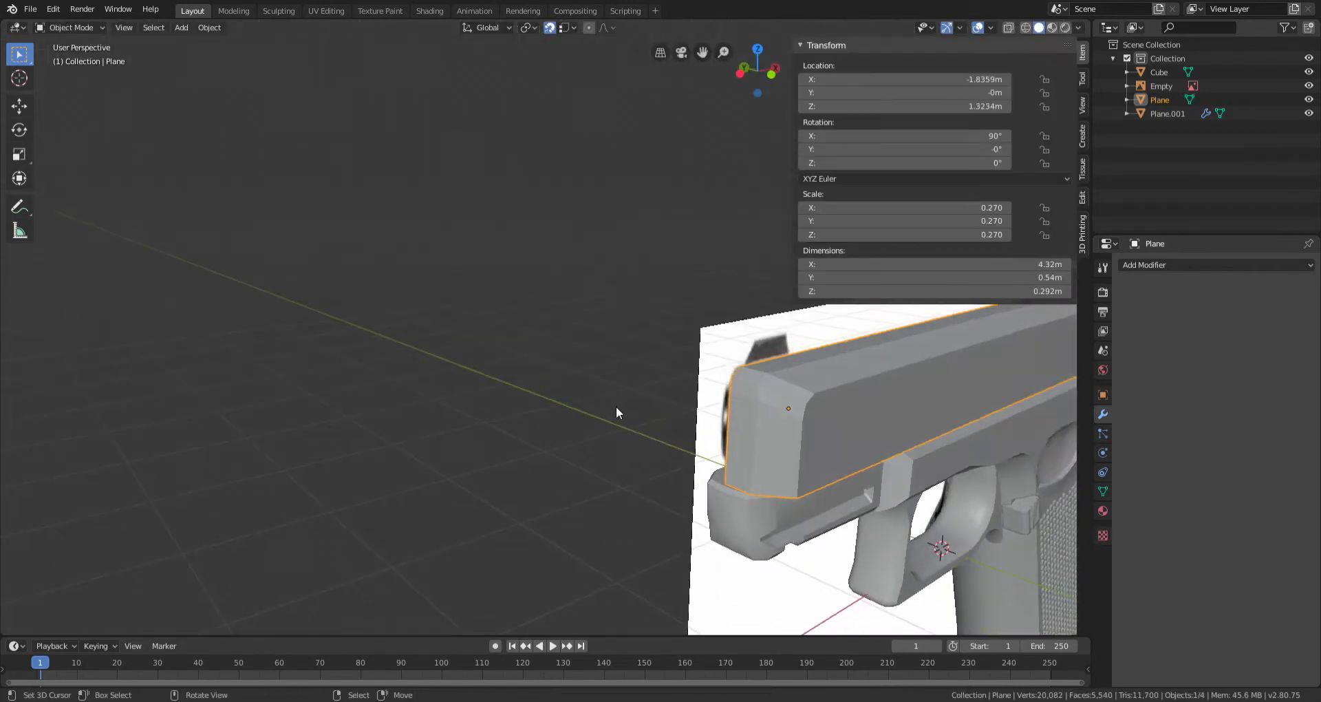
Step: Examine the slide's front corner and its fit on the frame from several angles
key("shift+z")
scroll(615, 410, "down", 5)
key("shift+z")
key("alt+a")
scroll(613, 412, "up", 4)
middle_click_drag(614, 412, 564, 400, "shift")
middle_click_drag(564, 401, 571, 358, "shift")
middle_click_drag(454, 295, 527, 349)
scroll(448, 329, "up", 3)
Step: Shift the front face's centre vertical edge and its connected corner edges backward along X in front view
left_click(449, 335)
key("Tab")
left_click(131, 28)
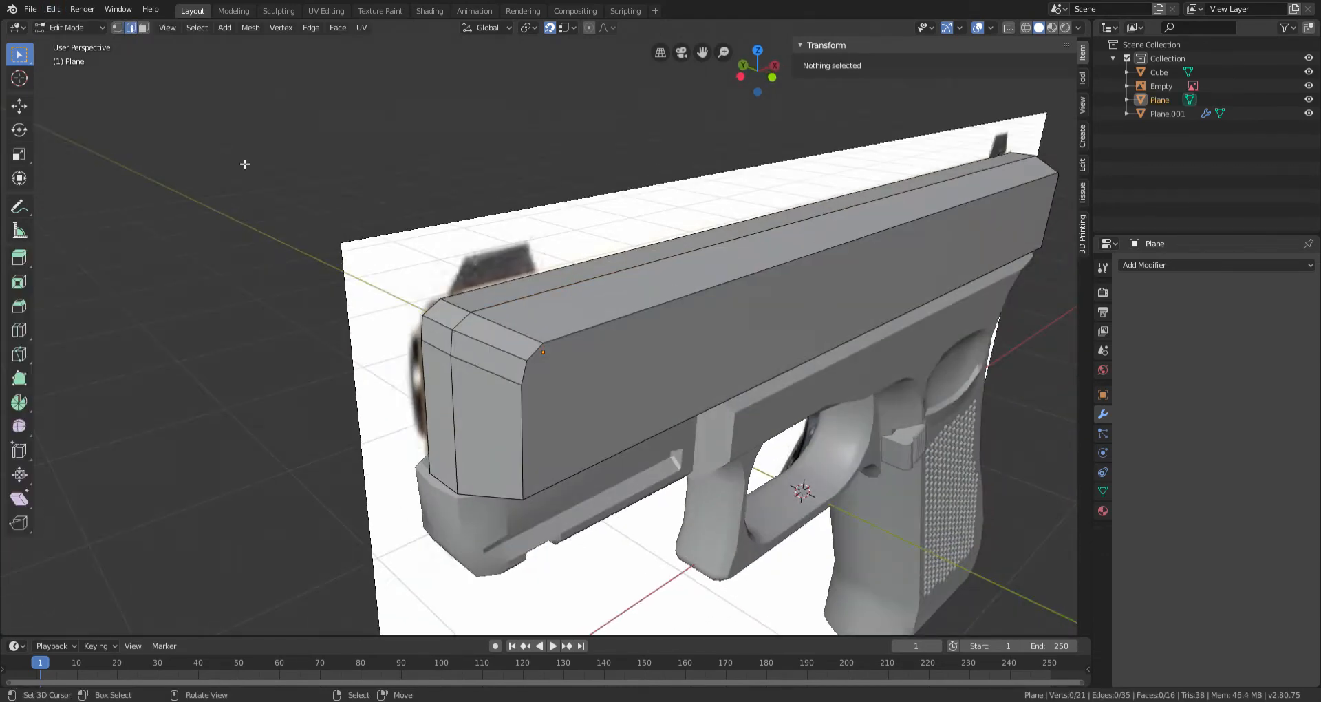
left_click(456, 364)
key("KP_1")
middle_click_drag(427, 271, 507, 271, "shift")
scroll(569, 283, "up", 4)
key("g")
key("x")
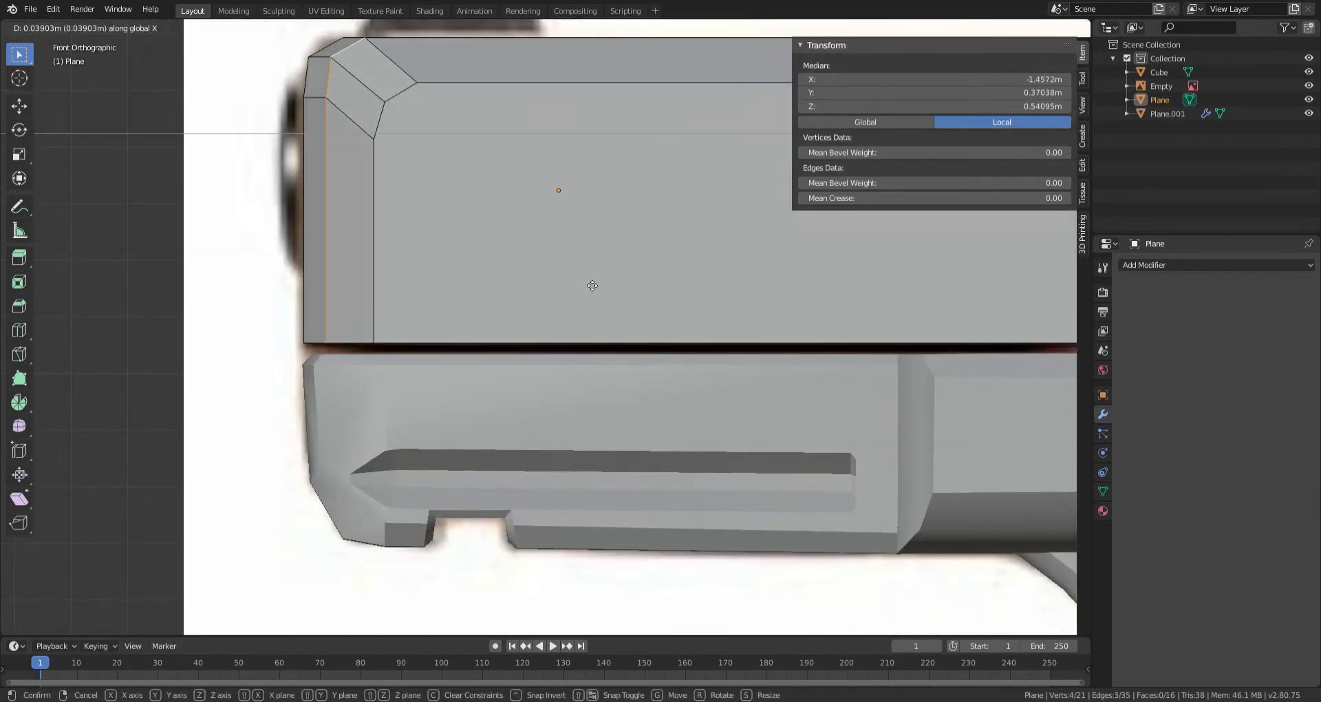
left_click(592, 286)
Step: Fine-tune the front centre edge chain by moving it 0.0107 m along X
scroll(590, 287, "down", 4)
middle_click_drag(590, 286, 551, 320)
scroll(593, 345, "up", 3)
key("g")
left_click(572, 296)
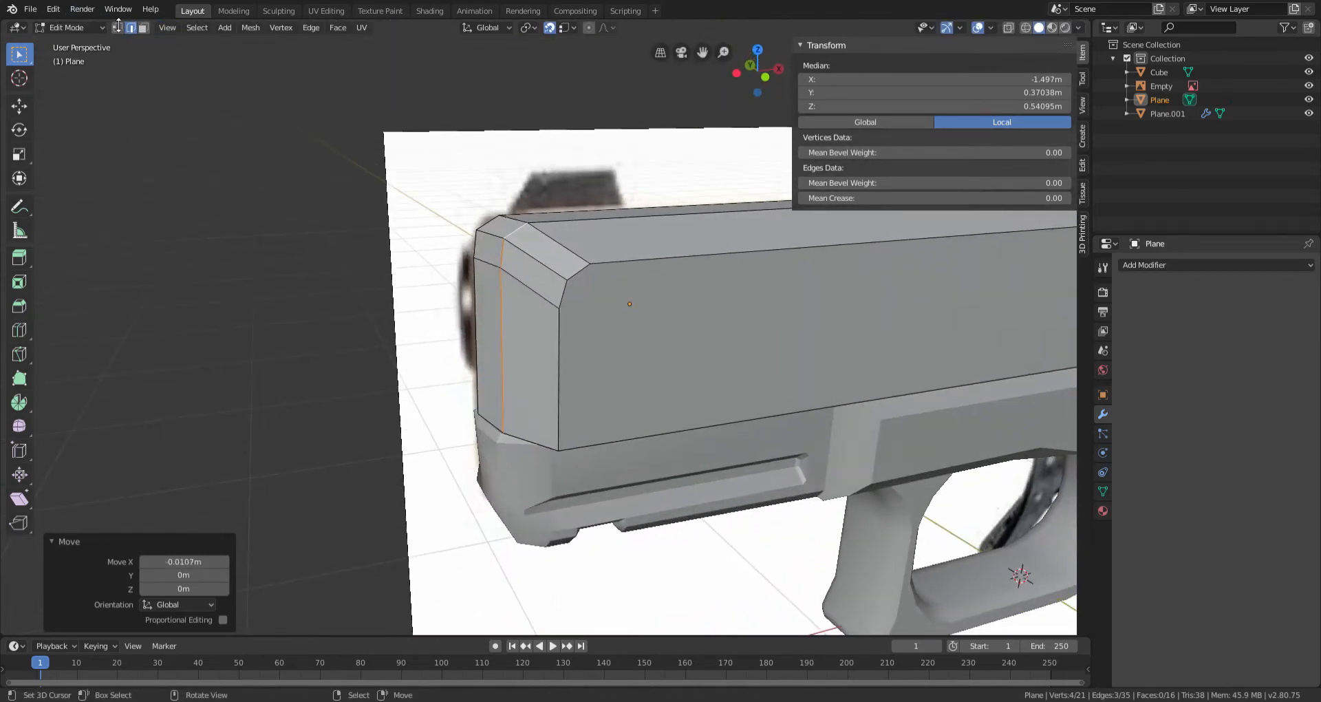
Step: Lower the upper vertex of the front face's centre vertical edge along Z in front view
right_click(502, 269)
right_click(504, 238, "shift")
right_click(527, 223, "shift")
key("KP_1")
middle_click_drag(422, 257, 466, 258, "shift")
scroll(468, 257, "up", 5)
right_click(392, 281)
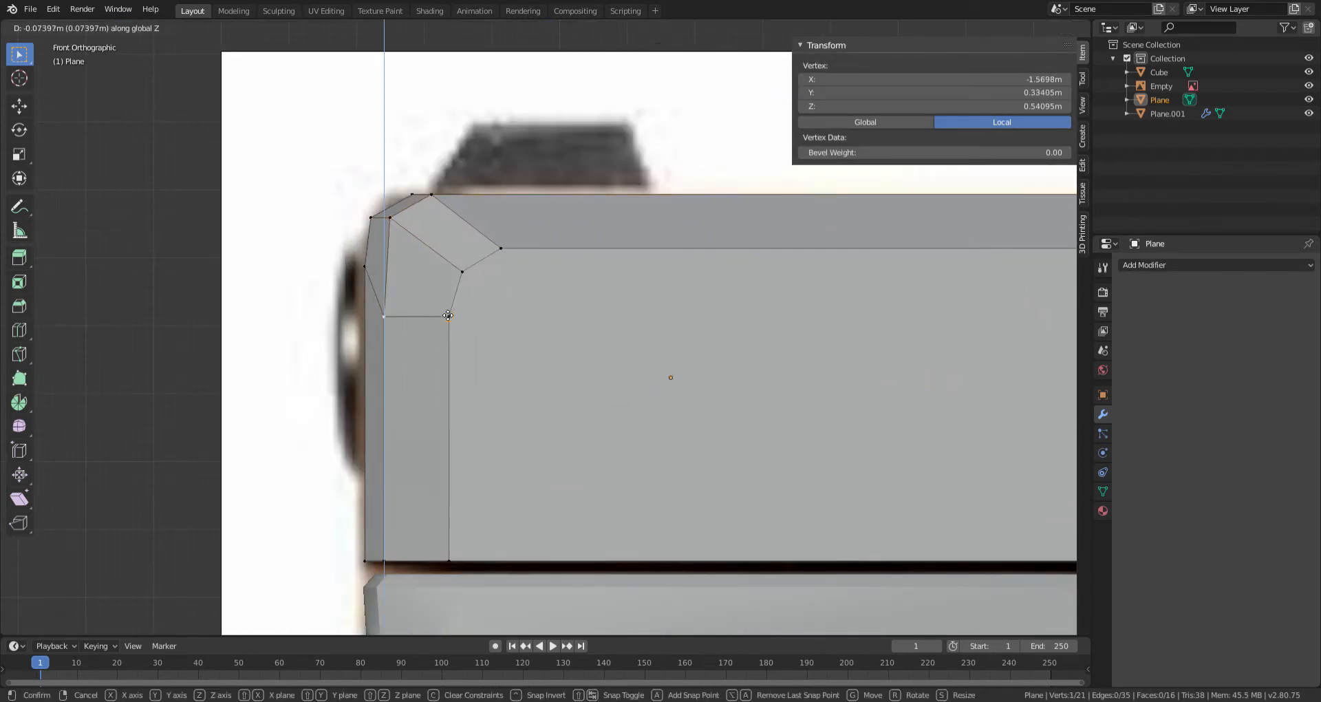
left_click(439, 296)
Step: Move the front top centre vertex back along X and the inner corner vertex about 0.028 m in X and -0.019 m in Z
left_click(232, 182)
right_click(434, 195)
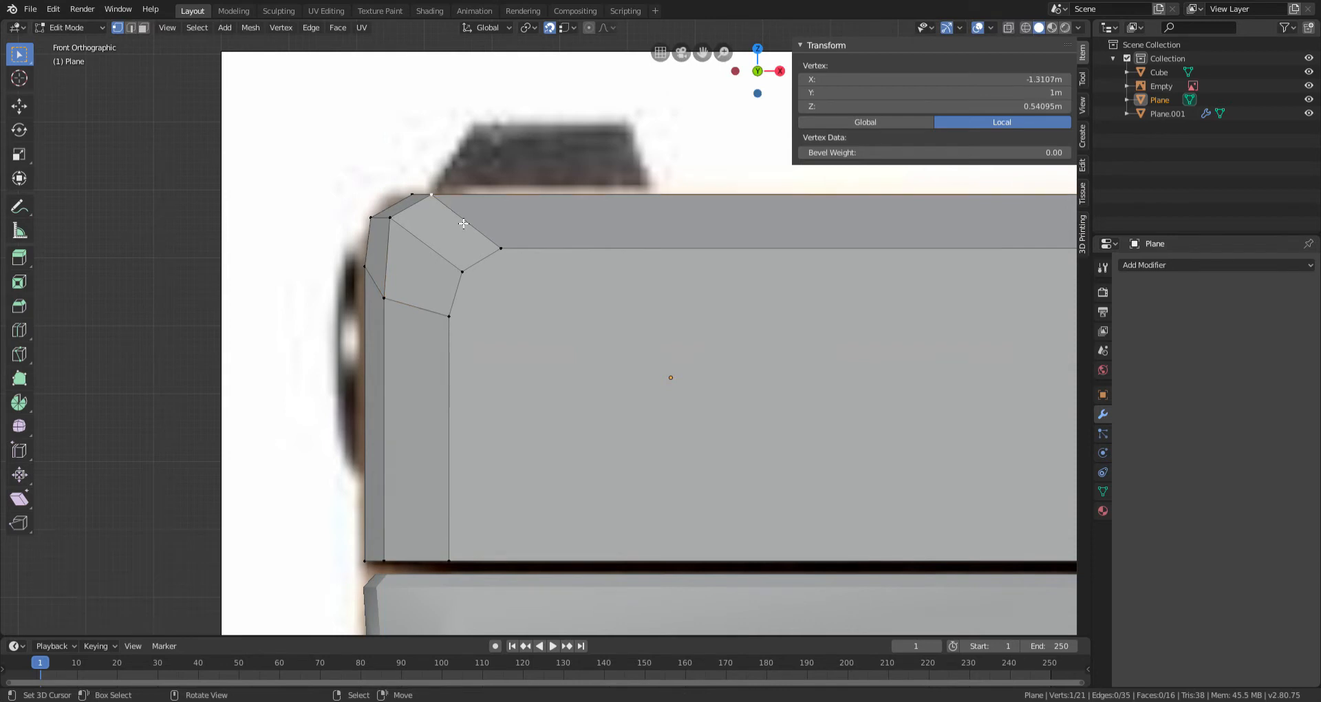
left_click(500, 223)
right_click(390, 218)
key("g")
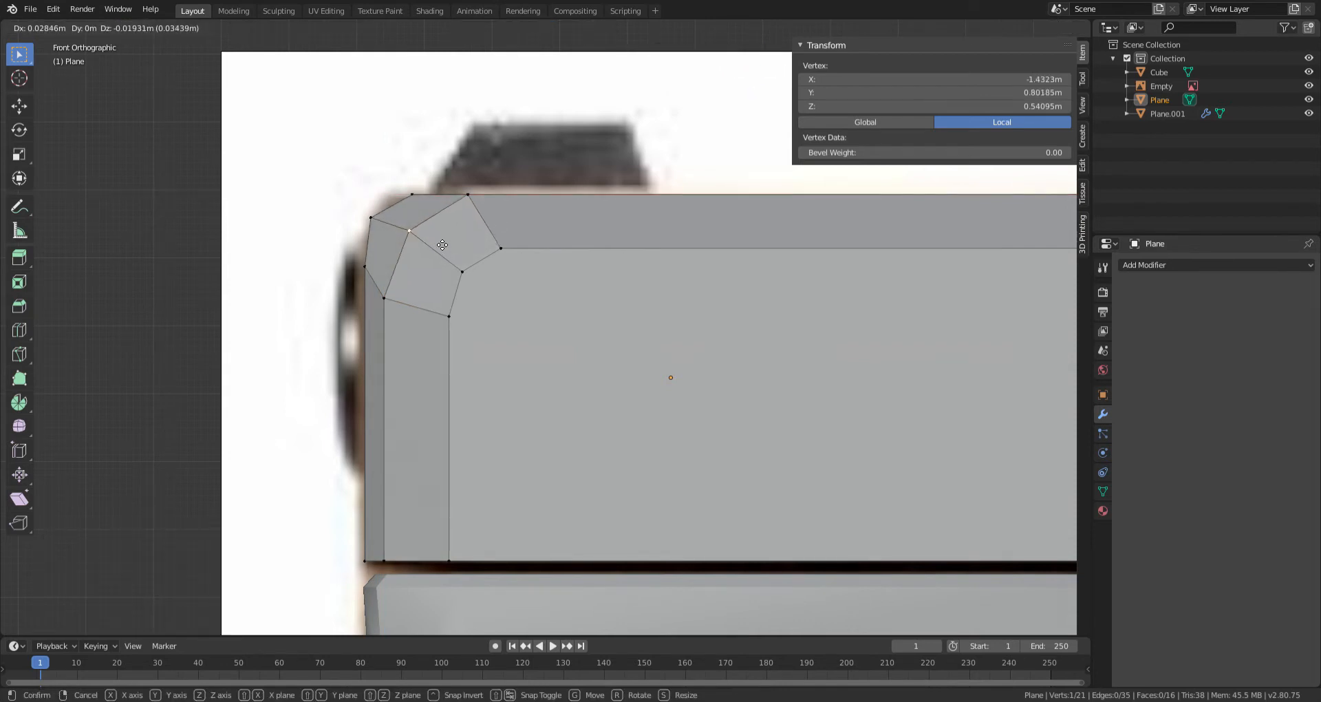
left_click(442, 245)
Step: Examine the reshaped front corner and the whole slide in perspective
key("Tab")
scroll(489, 296, "down", 6)
middle_click_drag(489, 295, 443, 318)
scroll(245, 248, "up", 5)
key("Tab")
scroll(604, 292, "down", 3)
middle_click_drag(605, 292, 523, 267)
Step: Try moving the upper vertex of the front face's centre edge along Z, and turn snapping off
key("g")
key("z")
right_click(619, 350)
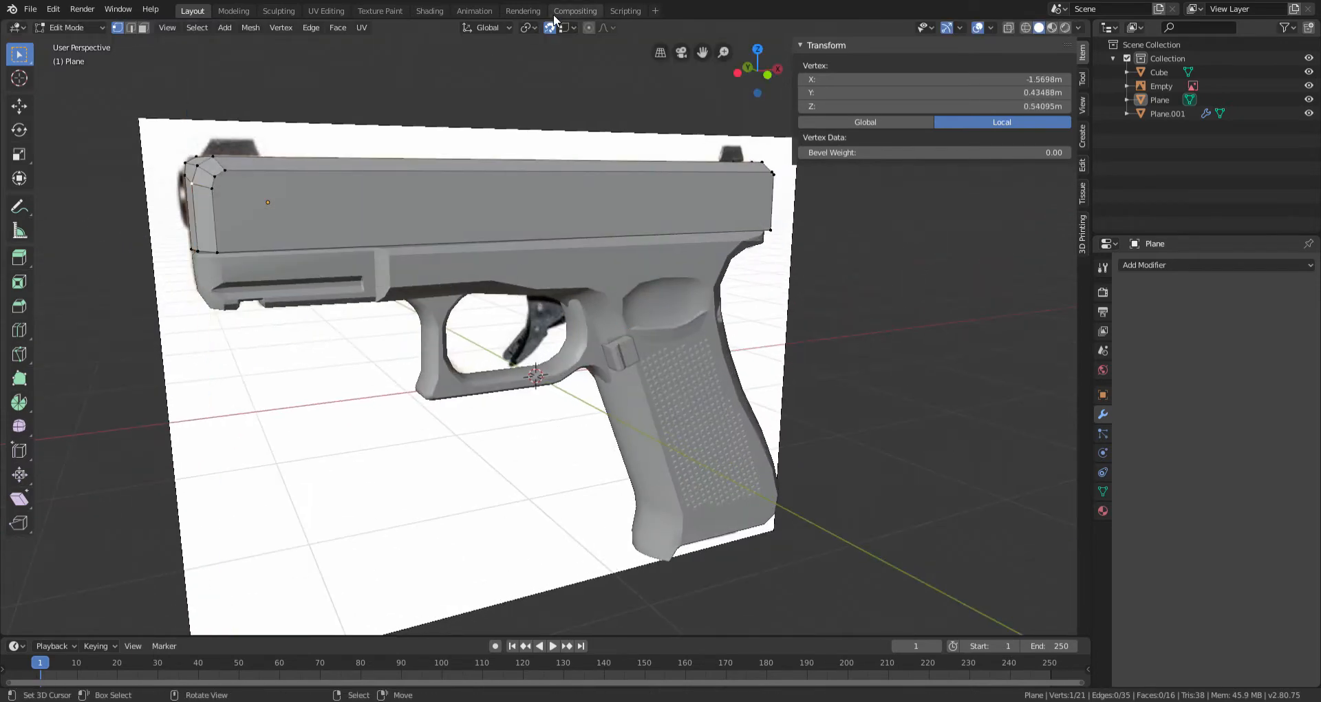
right_click(582, 420)
key("Tab")
scroll(555, 389, "down", 5)
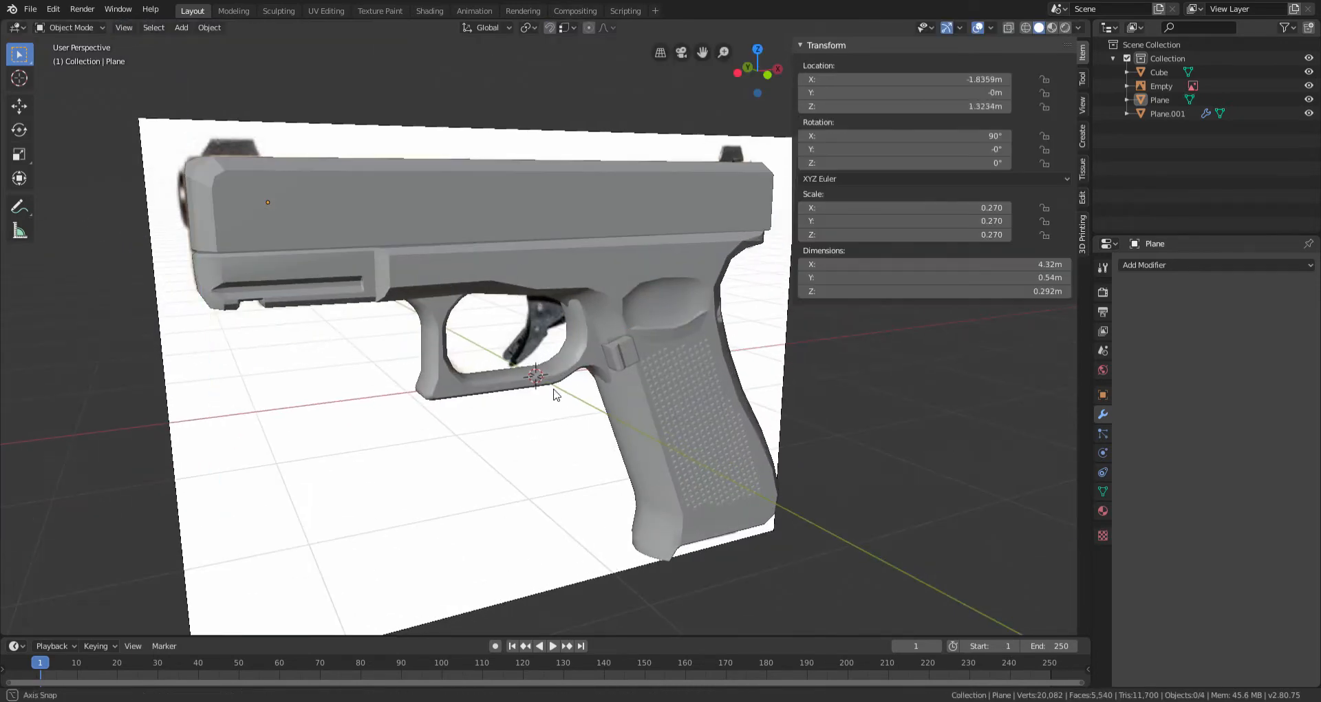
scroll(580, 324, "up", 6)
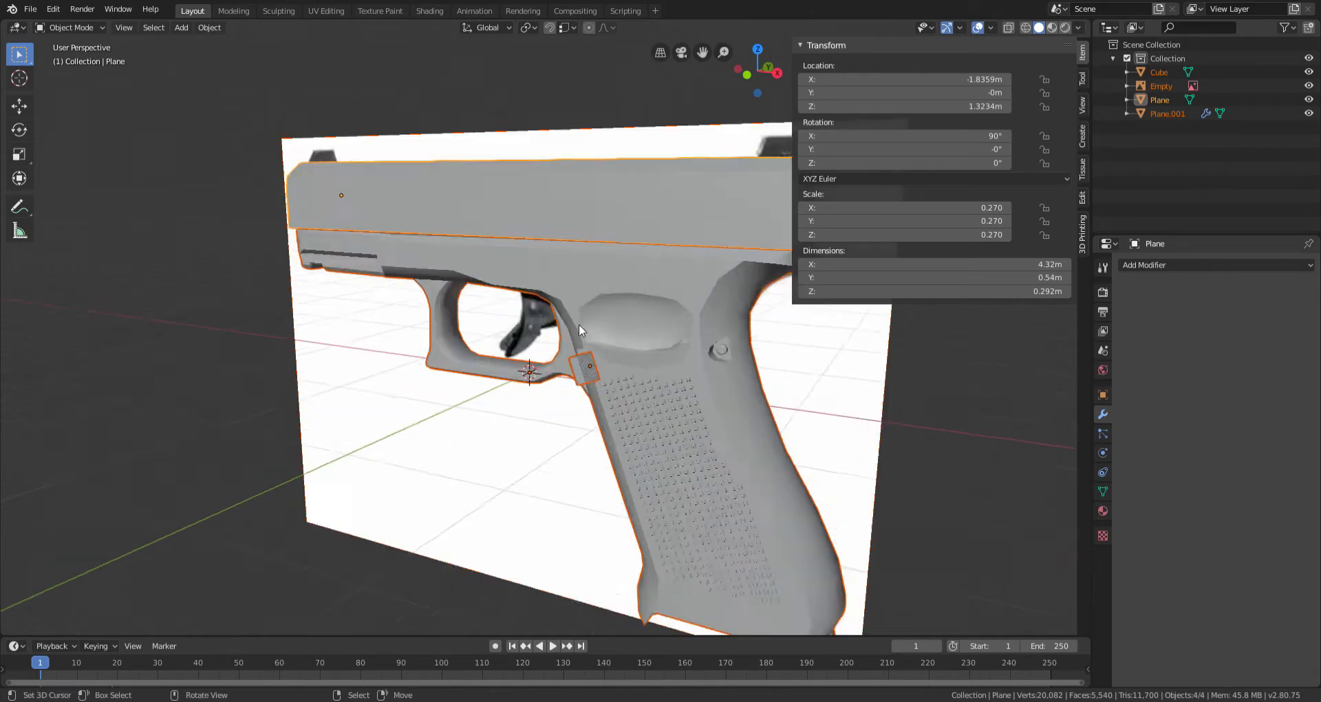
Step: Raise the upper vertex of the rear face's centre vertical edge 0.00983 m along Z
middle_click_drag(633, 340, 561, 266)
key("Tab")
left_click(508, 227)
middle_click_drag(508, 227, 823, 375)
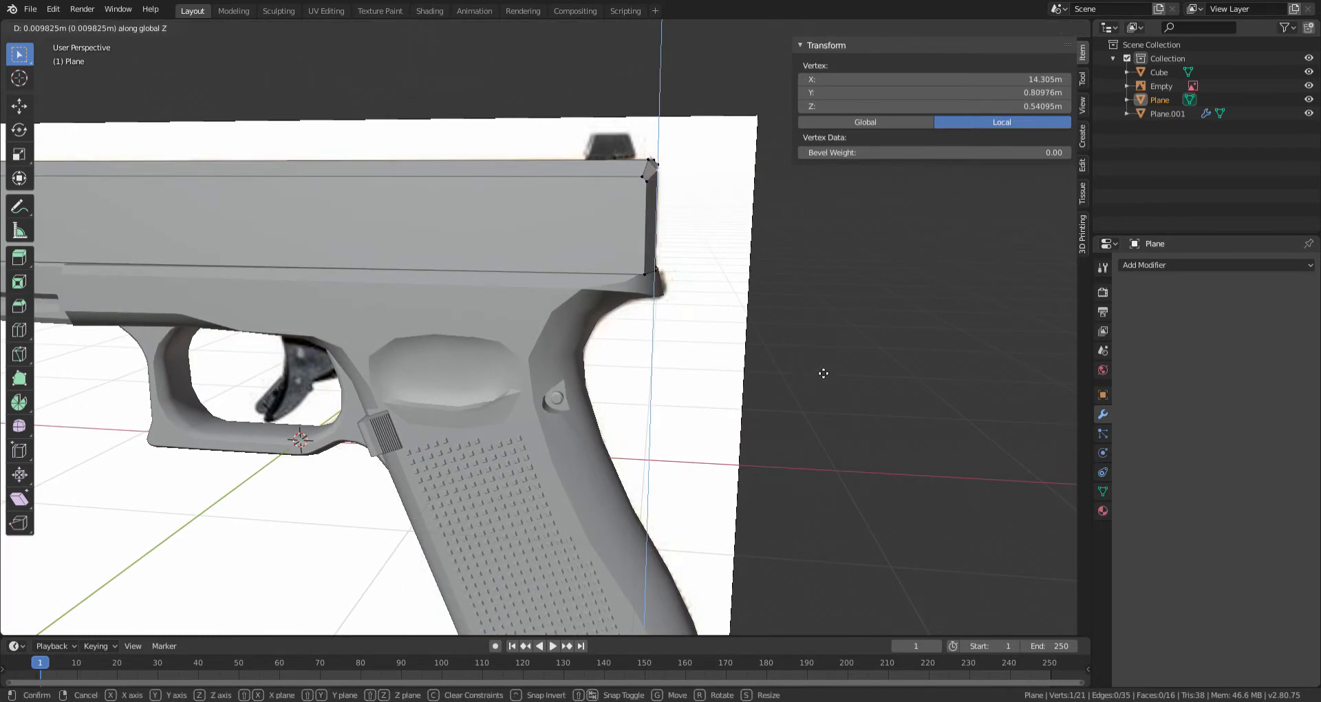
left_click(824, 373)
Step: Adjust the height of the rear corner's centre vertex along Z in front view to refine the corner
key("KP_1")
scroll(944, 288, "up", 4, "shift")
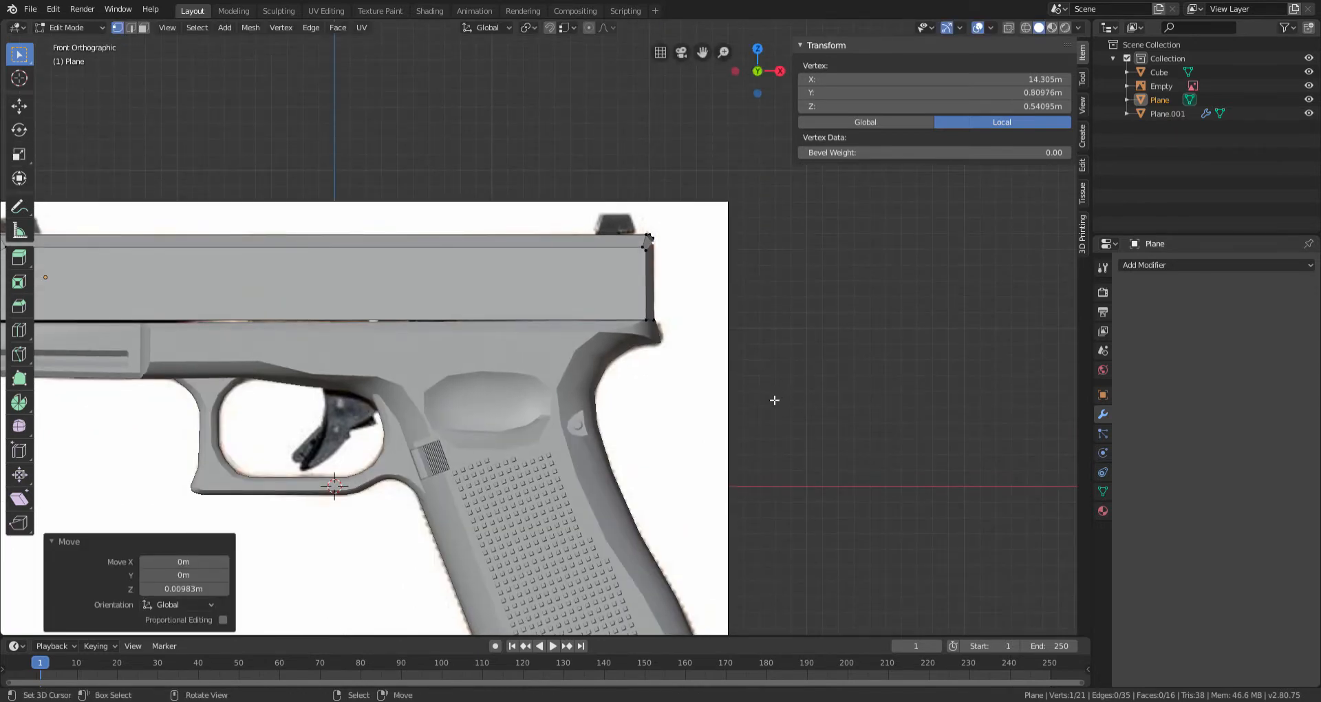
scroll(775, 399, "up", 4, "shift")
scroll(781, 408, "up", 7)
scroll(788, 416, "up", 20, "ctrl")
scroll(776, 307, "up", 3)
key("g")
key("x")
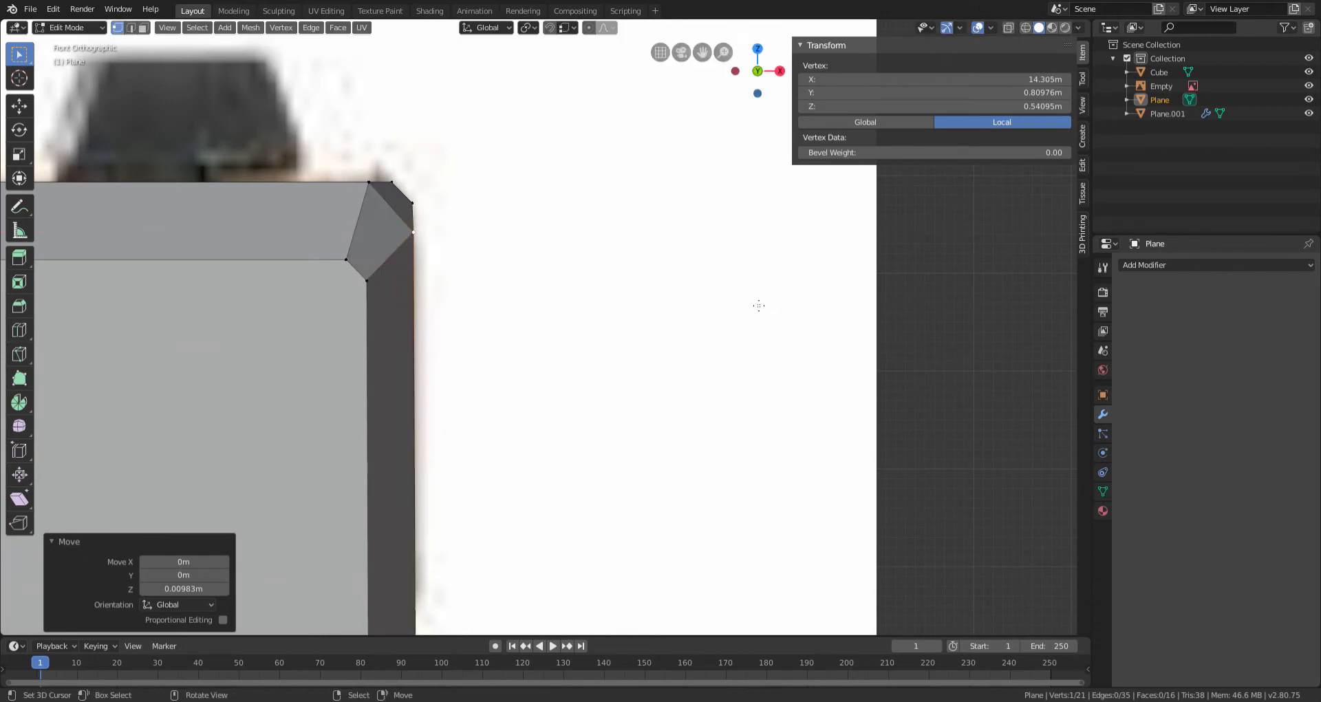
key("z")
left_click(661, 296)
Step: Examine the slide's rear end and its centre edges from behind
key("Tab")
scroll(660, 309, "down", 8)
left_click(659, 318)
middle_click_drag(659, 318, 539, 318)
left_click(537, 292)
key("Tab")
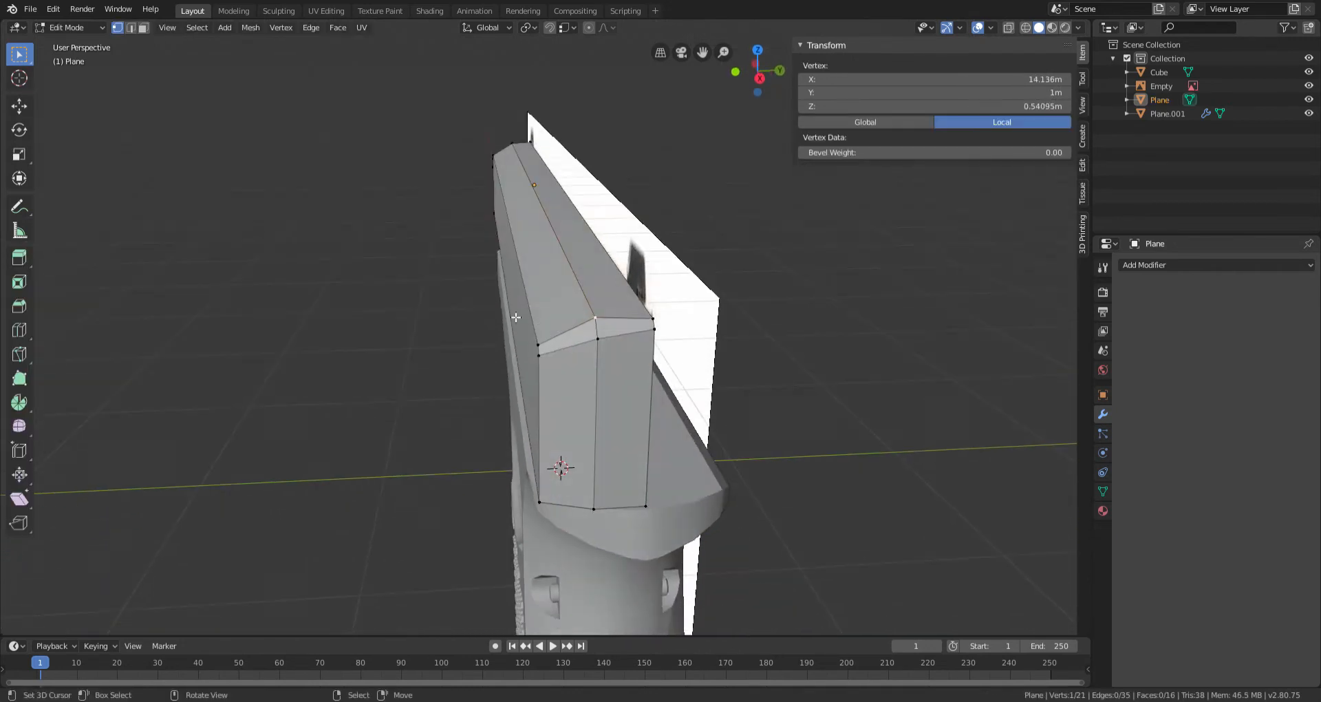
Step: Move the edge loop running along the slide's top and down both ends about -0.087 m along Y, toward the outer side
left_click(131, 28)
left_click(583, 288, "alt")
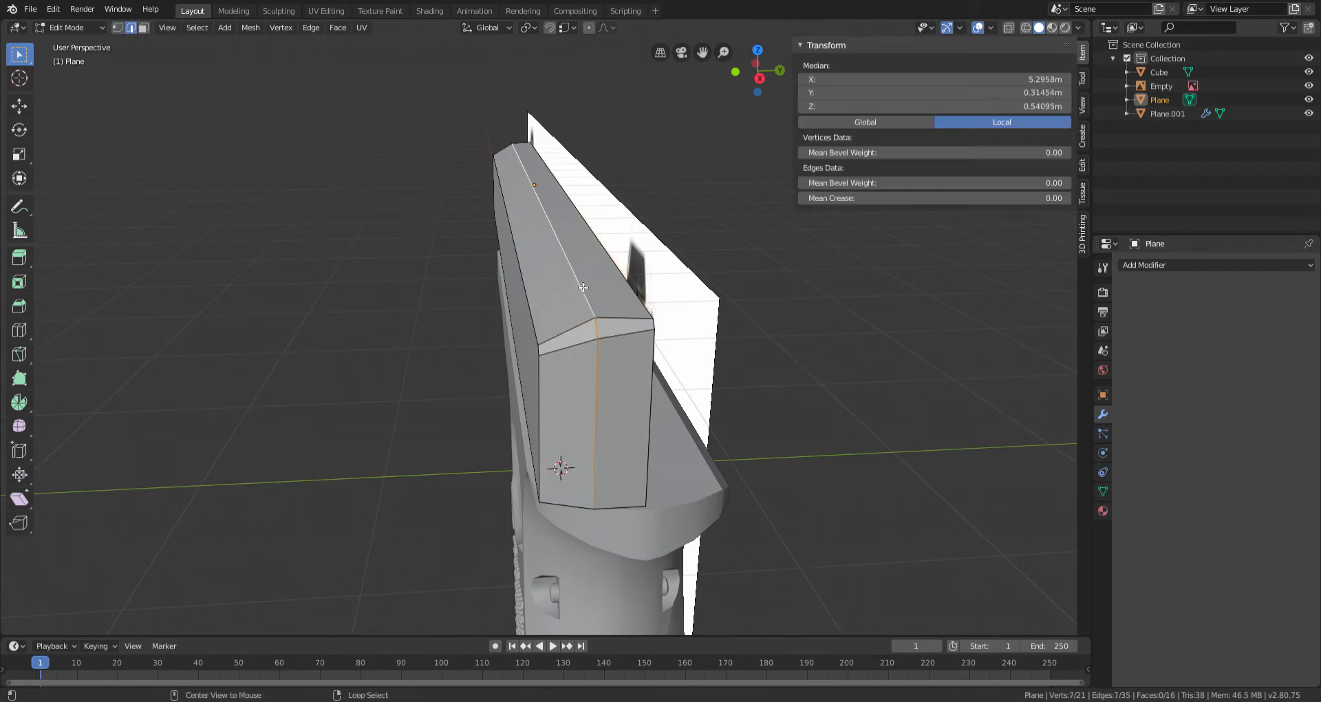
middle_click_drag(596, 361, 355, 442)
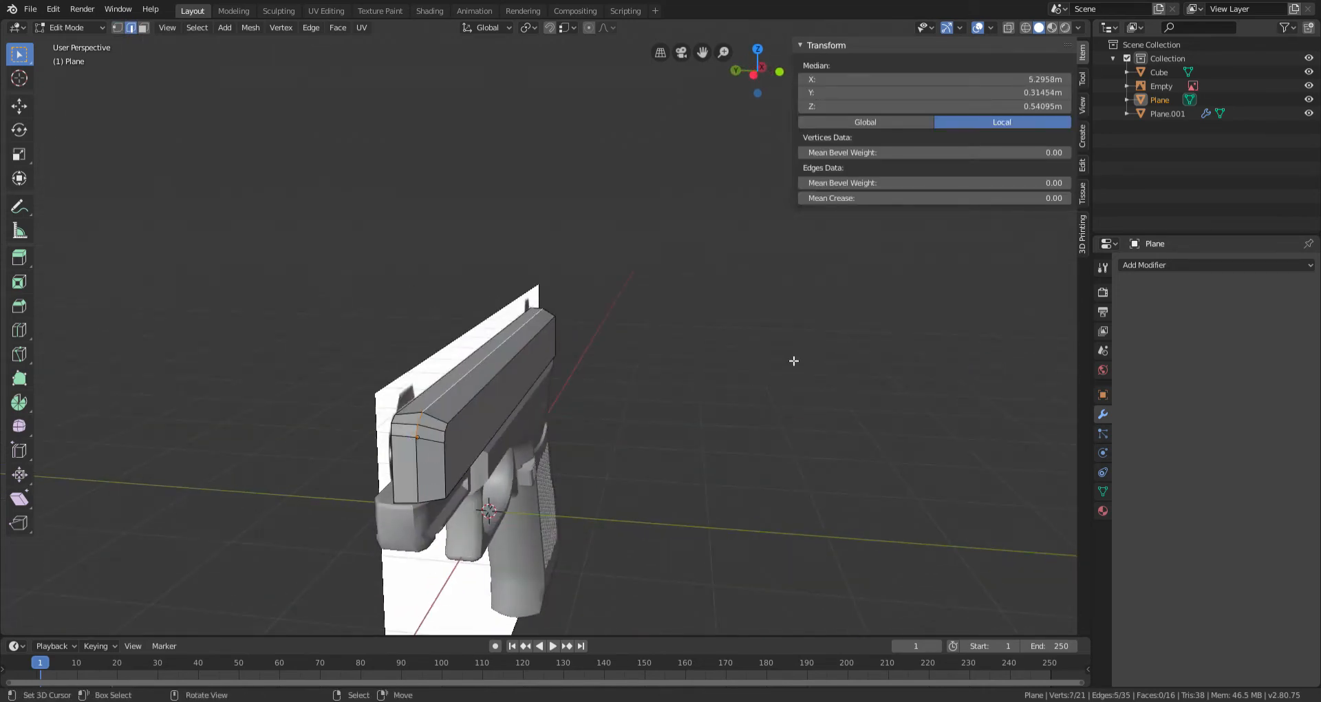
middle_click_drag(773, 375, 541, 406)
scroll(545, 377, "up", 4)
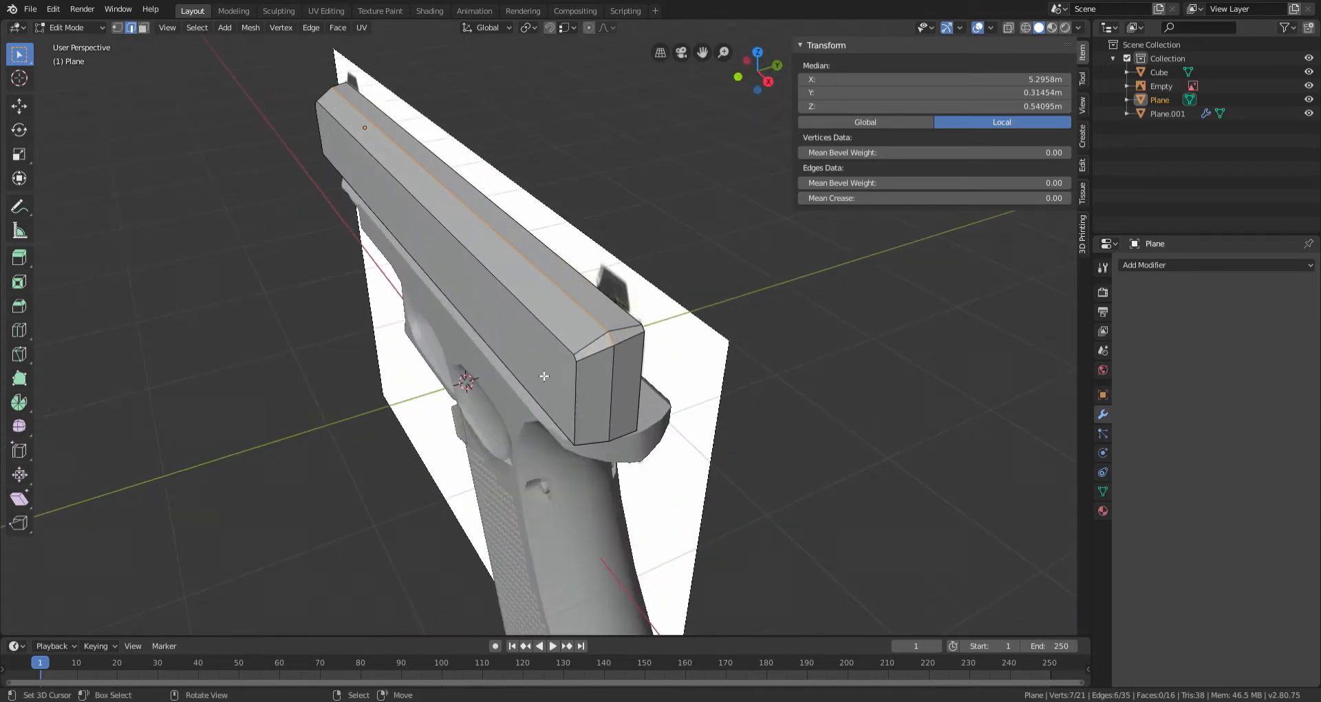
middle_click_drag(623, 373, 784, 357)
key("g")
key("g")
key("y")
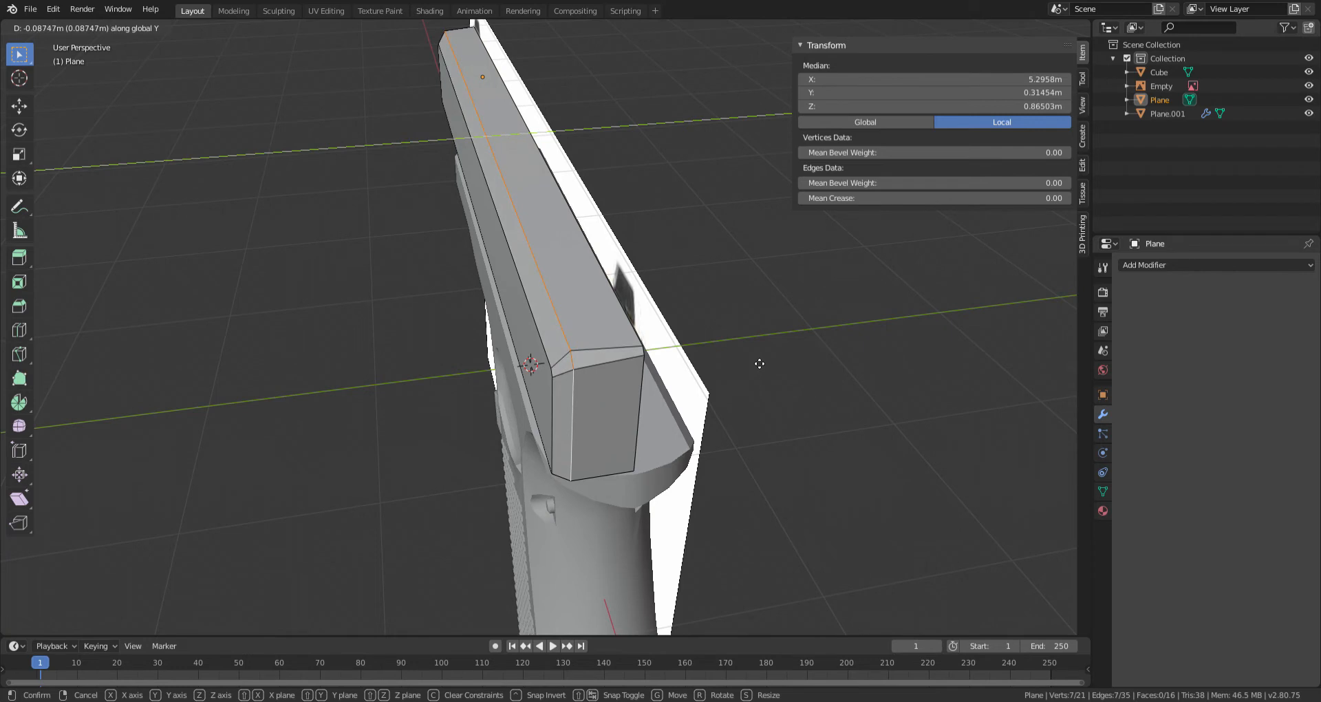
left_click(760, 363)
Step: Check the shifted edge loop from several angles and fine-tune its position across the slide's width
key("Tab")
middle_click_drag(762, 365, 643, 404)
key("alt+a")
mouse_move(485, 324)
middle_mouse_down()
mouse_move(610, 348)
mouse_move(568, 370)
mouse_move(553, 355)
mouse_move(621, 354)
mouse_move(686, 376)
mouse_move(400, 365)
mouse_move(544, 373)
mouse_move(392, 377)
middle_mouse_up()
key("Tab")
key("alt+z")
key("g")
left_click(675, 377)
key("Tab")
Step: Examine the slide's overall shape and shading from different distances
key("shift+z")
key("alt+a")
scroll(400, 364, "down", 5)
scroll(544, 373, "up", 4)
scroll(392, 377, "down", 4)
middle_click_drag(826, 357, 566, 356, "shift")
right_click(565, 354)
scroll(640, 327, "up", 6)
Step: Add one centred loop cut around the slide's side bevel
key("Tab")
middle_click_drag(640, 326, 513, 349)
key("alt+a")
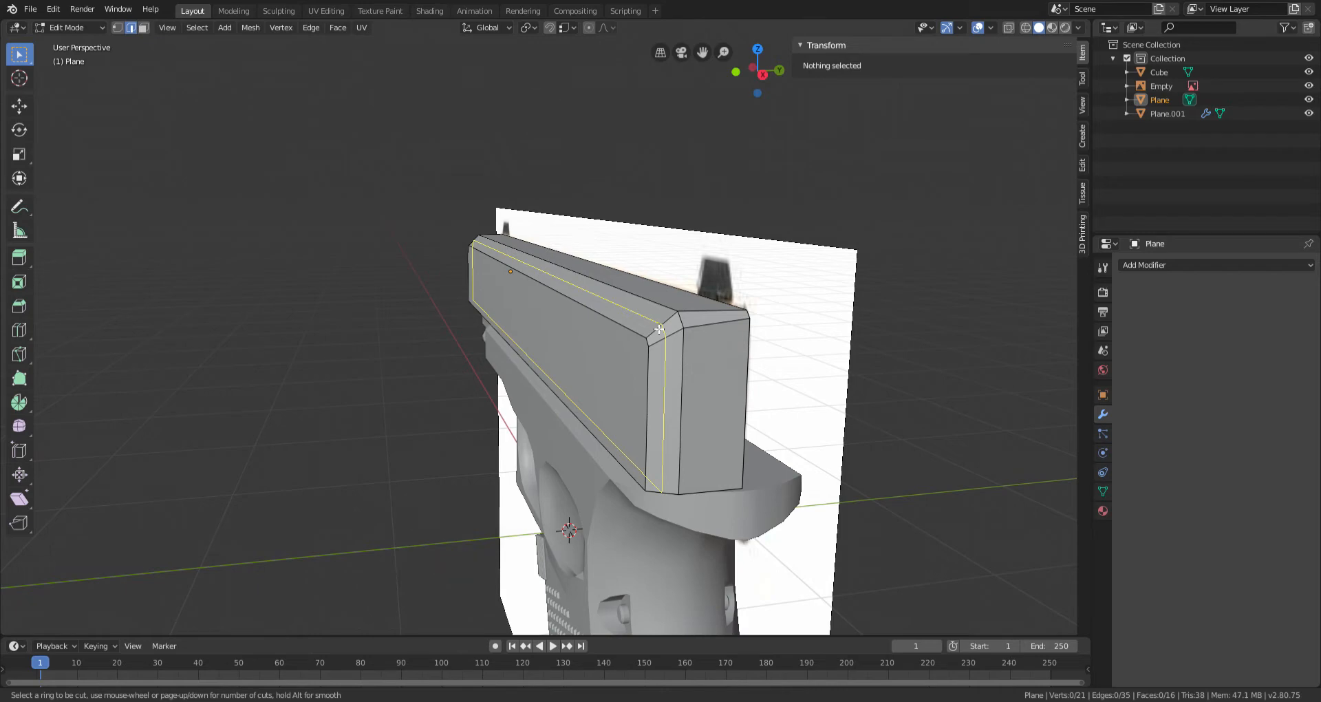
left_click(659, 329)
right_click(660, 308)
Step: Raise the new loop's upper lengthwise edge 0.0186 m along Z and move its rear vertical edge 0.0119 m along X
middle_click_drag(660, 316, 702, 333)
right_click(652, 316)
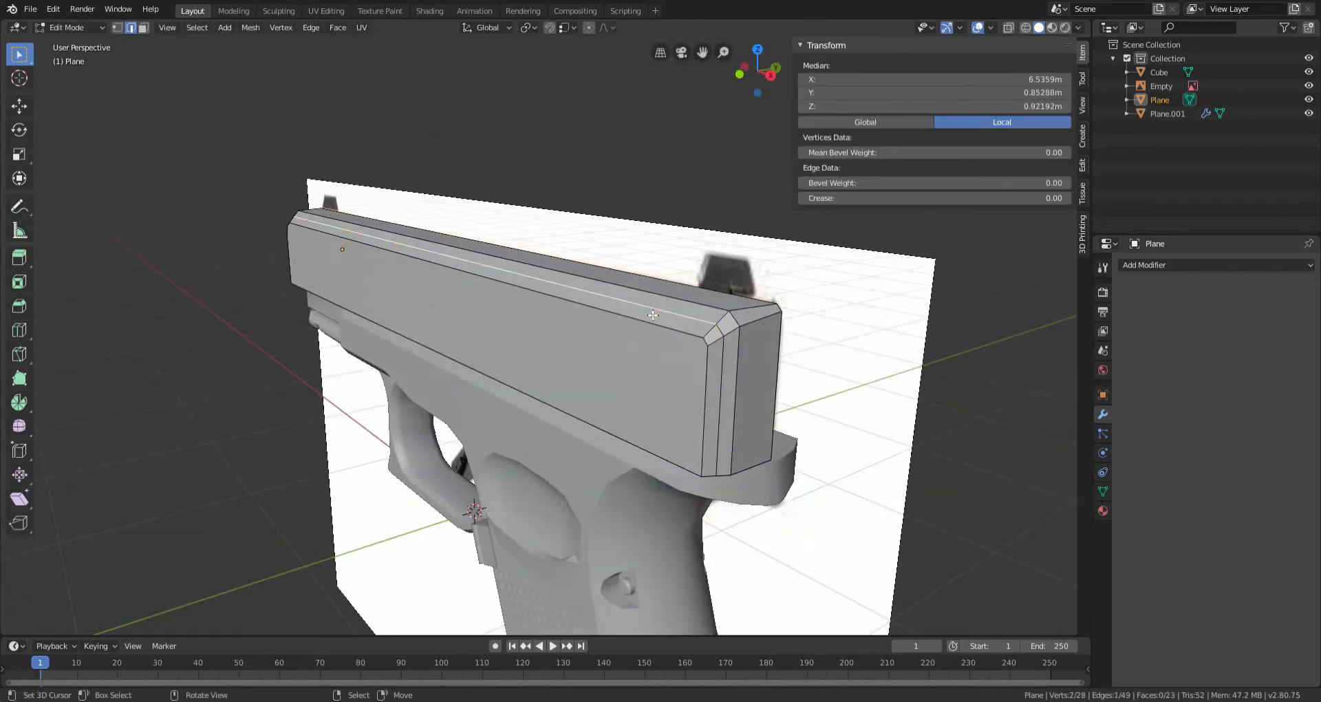
key("KP_1")
scroll(752, 337, "up", 3)
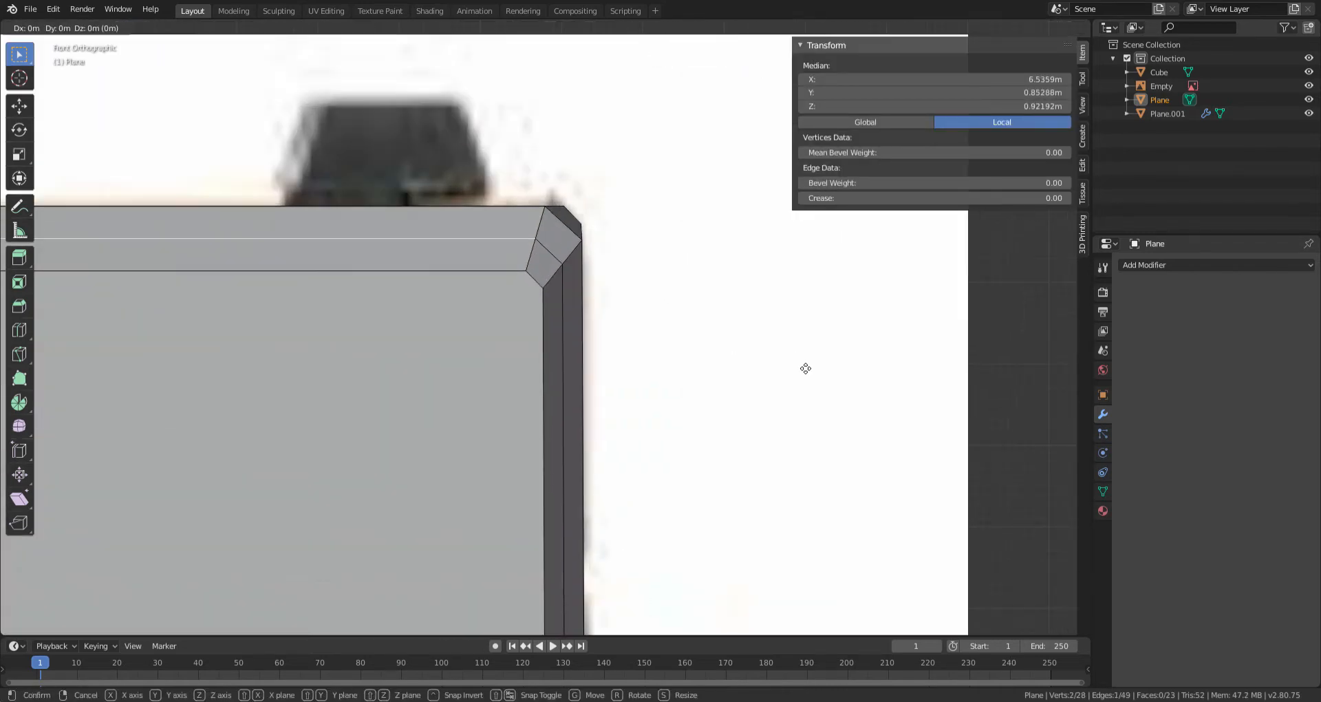
left_click(786, 354)
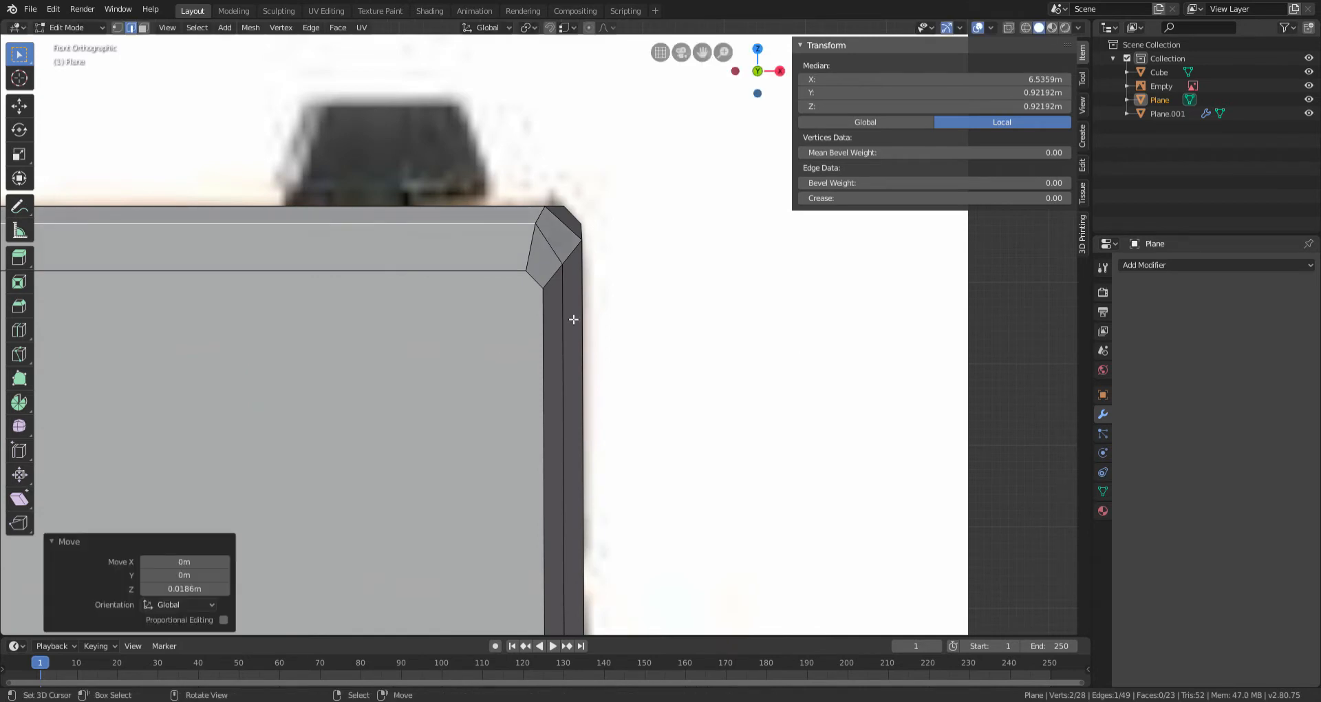
key("g")
key("x")
left_click(689, 336)
Step: Examine the new loop's edges and shading at the slide's front end
scroll(660, 375, "down", 7)
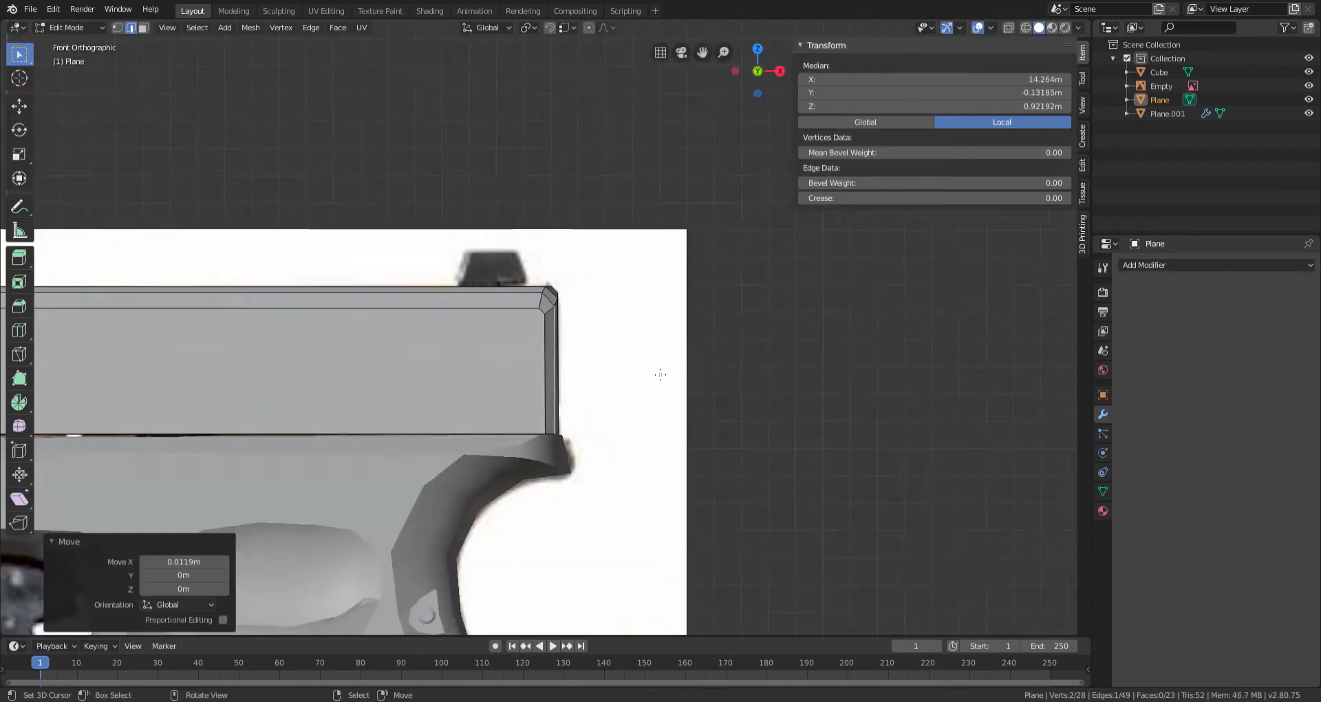
scroll(658, 389, "down", 20, "ctrl")
scroll(531, 407, "up", 1)
scroll(530, 408, "up", 4)
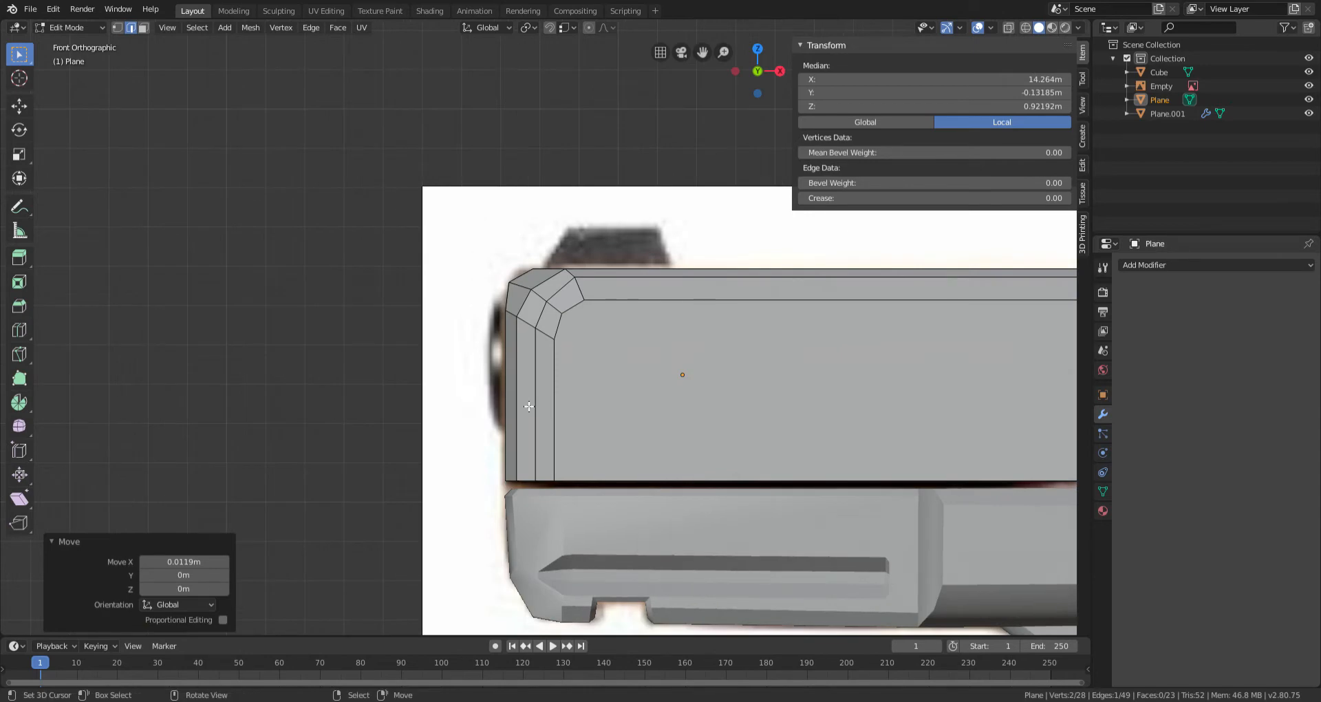
left_click(537, 386)
key("Tab")
scroll(606, 392, "down", 7)
middle_click_drag(564, 399, 501, 390)
key("alt+a")
scroll(679, 433, "up", 4)
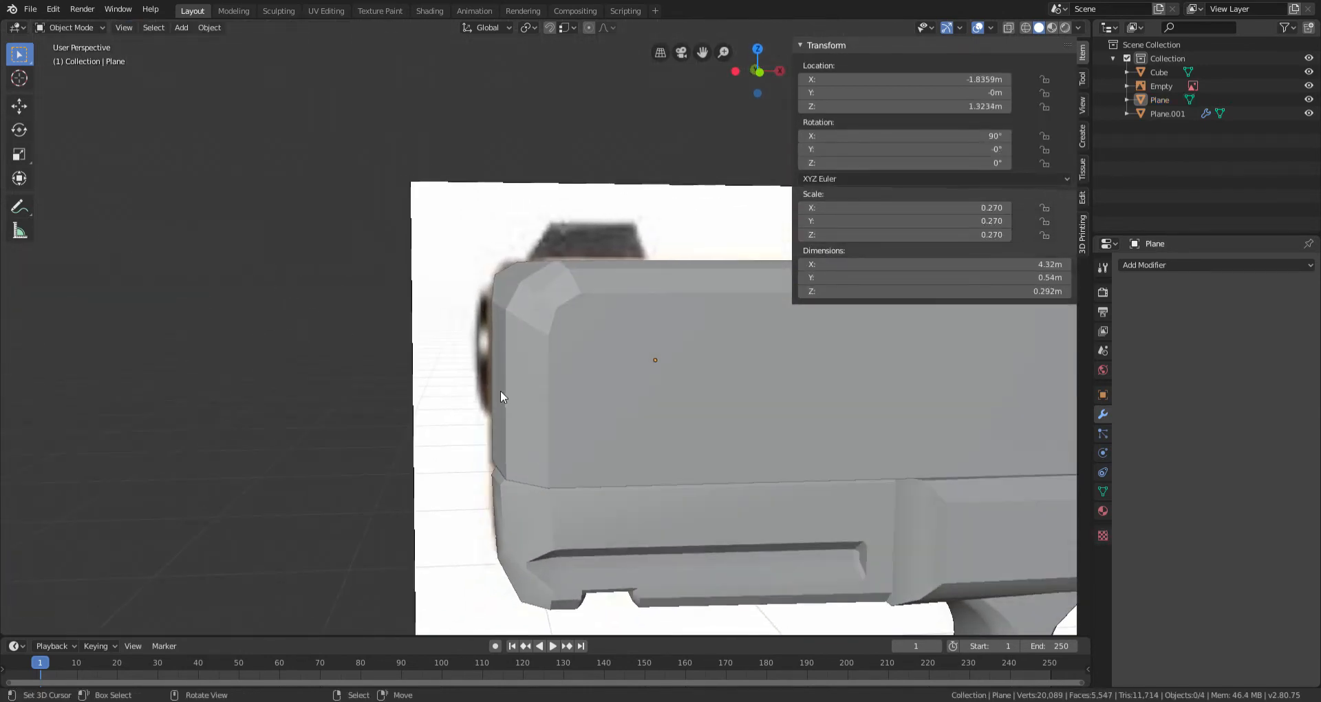
scroll(501, 390, "down", 5)
scroll(513, 399, "up", 6)
Step: Move the new loop's front vertical edge and connected corner edges about -0.018 m along X to round the front bevel
key("Tab")
scroll(540, 348, "up", 5)
middle_click_drag(537, 349, 550, 375)
right_click(563, 252)
middle_click_drag(687, 361, 676, 350)
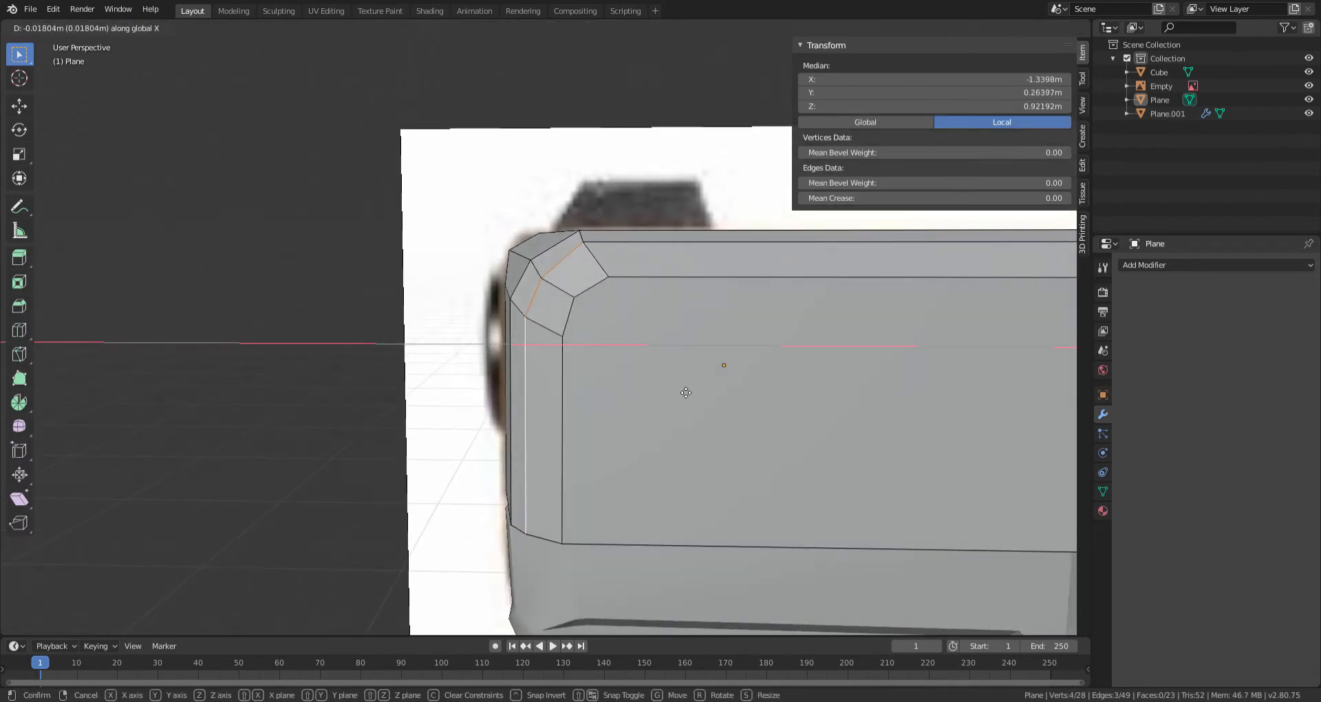
left_click(686, 392)
key("Tab")
scroll(655, 434, "down", 5)
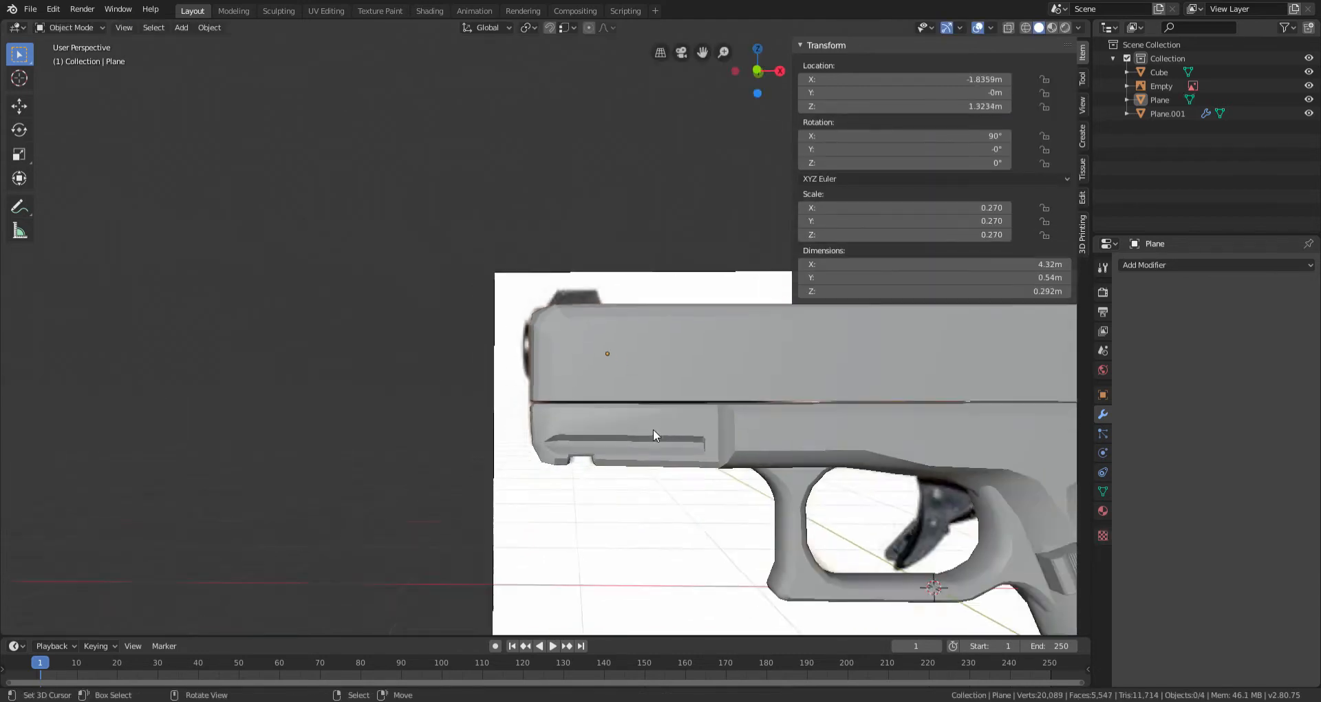
Step: Undo the last three edits to the slide's bevel edges
key("Tab")
scroll(657, 434, "down", 2)
scroll(658, 435, "up", 2)
key("ctrl+z")
key("ctrl+z")
key("ctrl+z")
key("Tab")
Step: Move individual corner vertices of the slide's rear upper bevel vertically along Z to even out its edge
scroll(640, 448, "down", 3)
middle_click_drag(640, 448, 514, 446)
scroll(624, 430, "down", 3)
key("Home")
scroll(514, 440, "up", 5)
middle_click_drag(507, 361, 466, 384)
middle_click_drag(493, 302, 496, 397, "shift")
scroll(550, 348, "up", 3)
middle_click_drag(420, 358, 451, 343, "shift")
scroll(456, 342, "up", 4)
key("Tab")
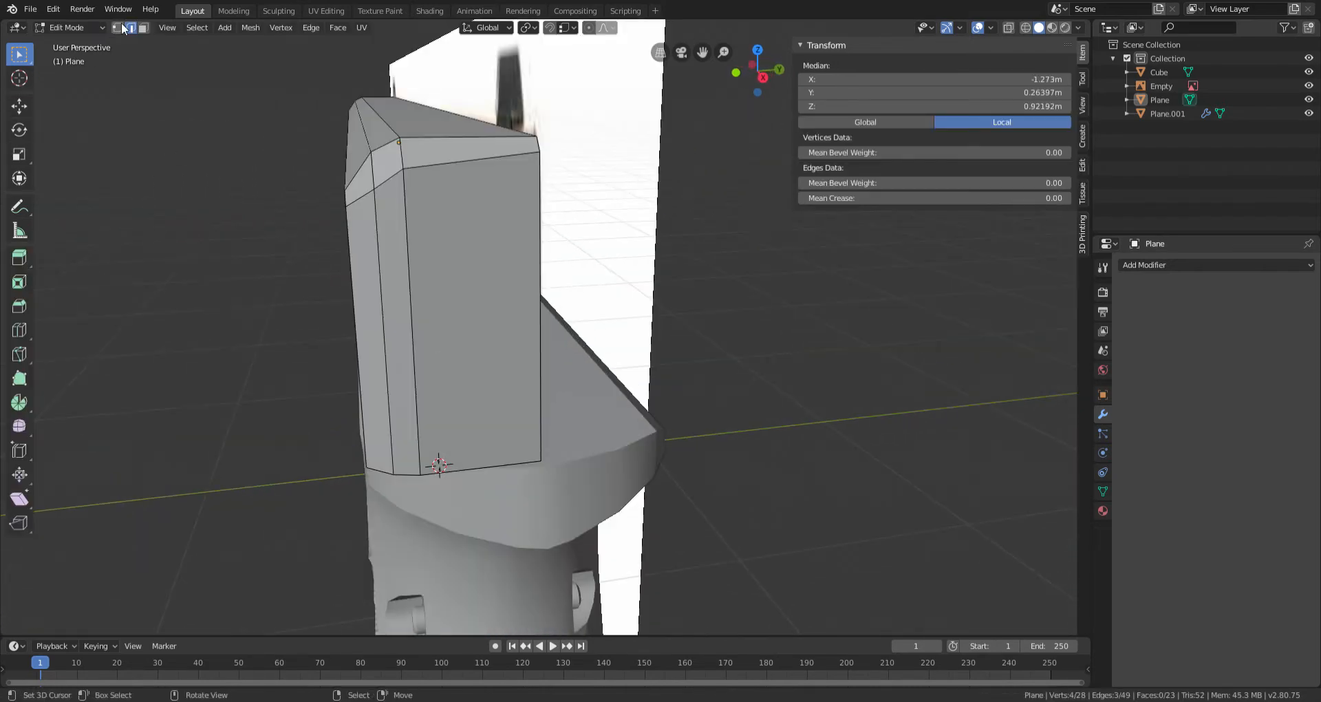
middle_click_drag(385, 124, 532, 185)
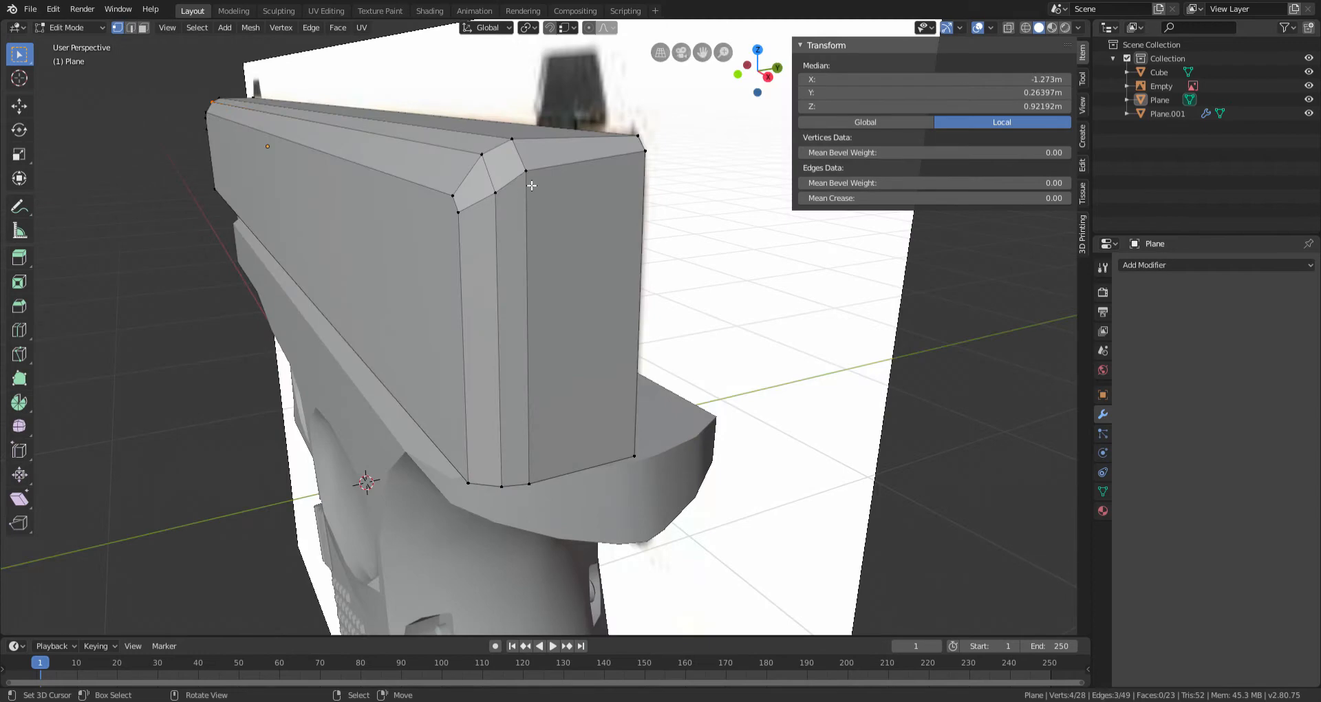
left_click(590, 247)
key("Tab")
scroll(523, 279, "down", 7)
middle_click_drag(552, 297, 500, 299)
scroll(499, 299, "up", 6)
key("Tab")
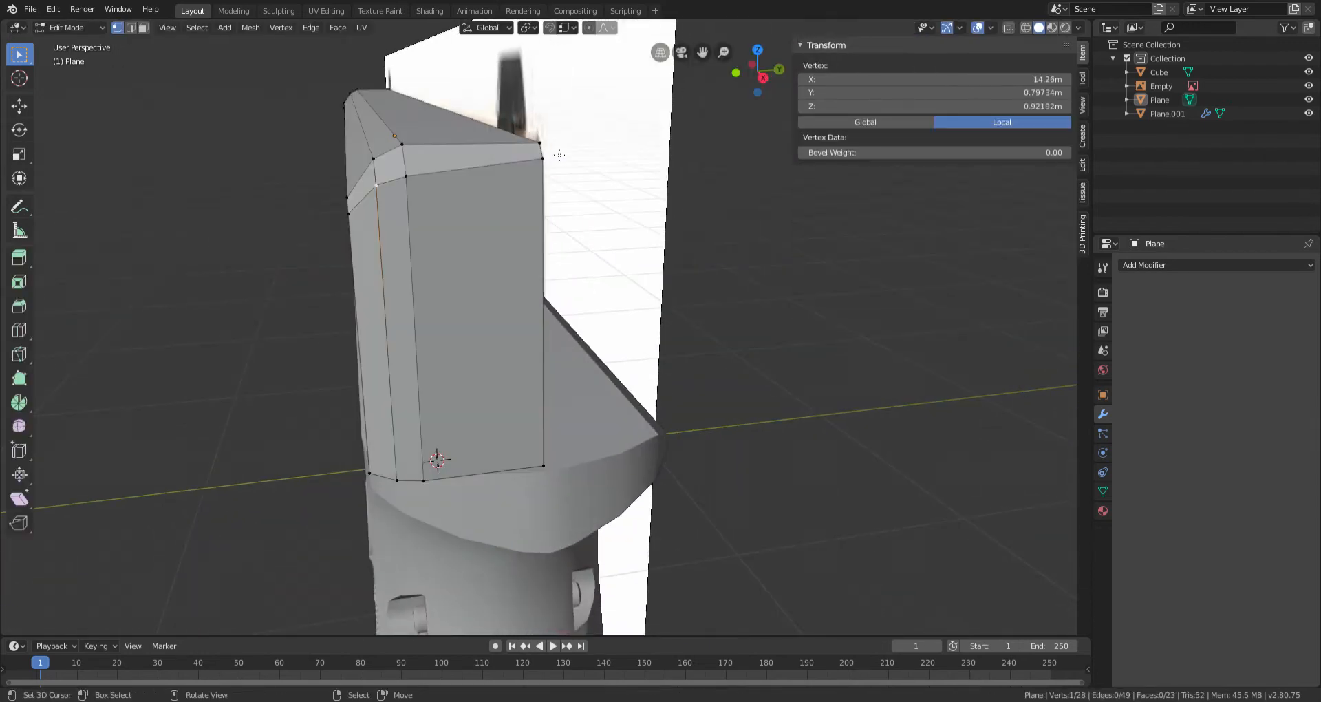
key("g")
key("z")
left_click(677, 240)
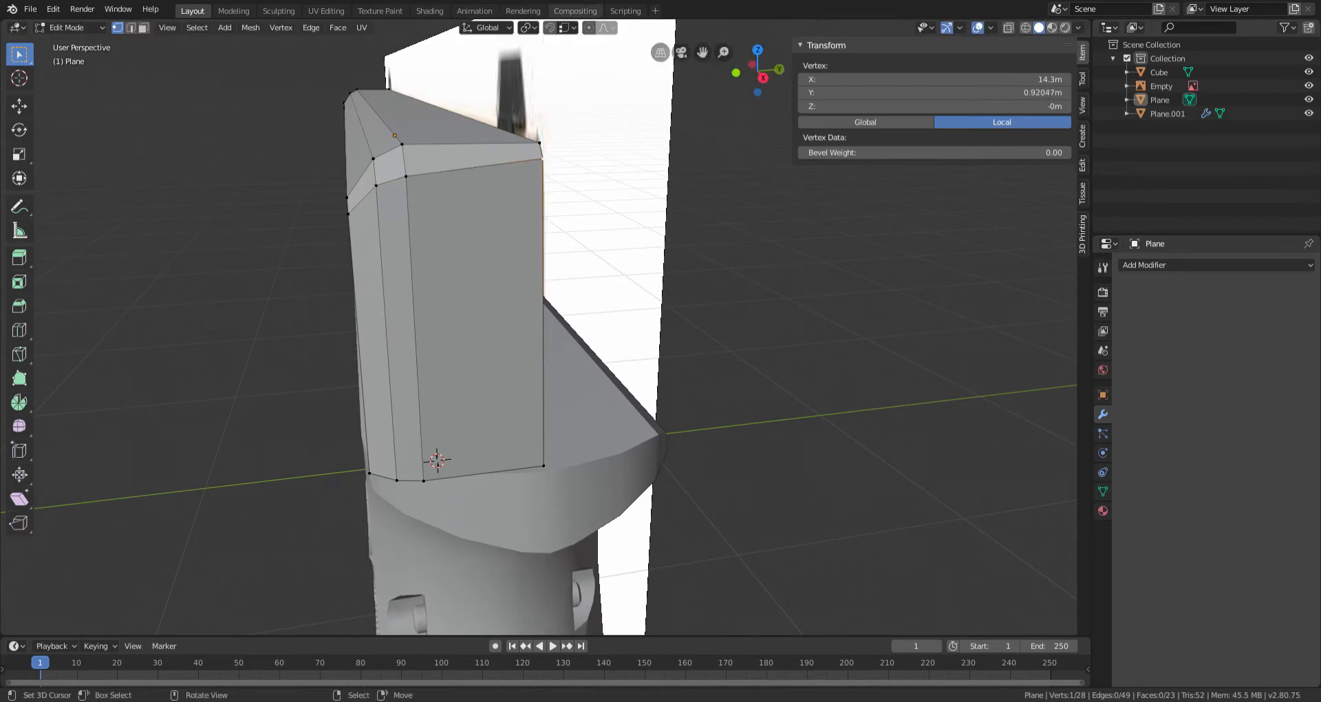
key("g")
key("z")
key("Return")
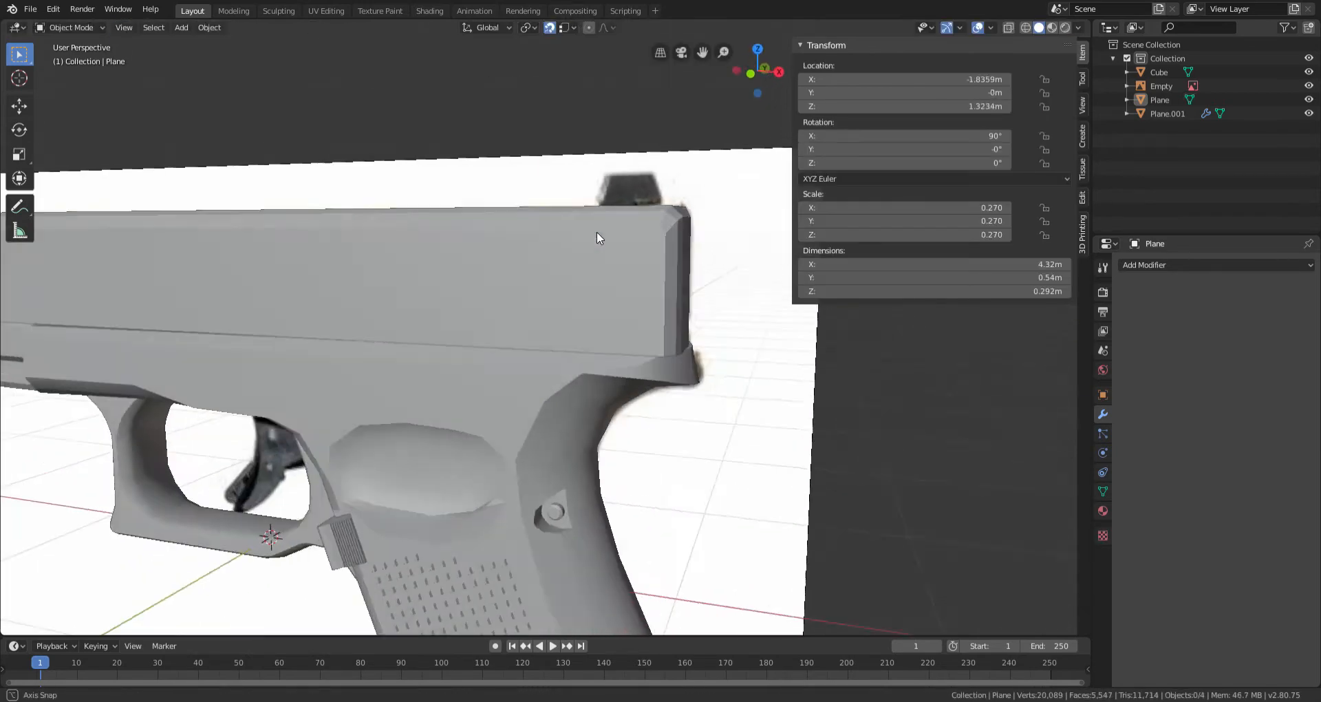
Step: Apply smooth shading to the slide object
scroll(600, 237, "down", 6)
middle_click_drag(600, 237, 512, 277)
scroll(513, 277, "up", 4)
left_click(541, 302)
right_click(541, 301)
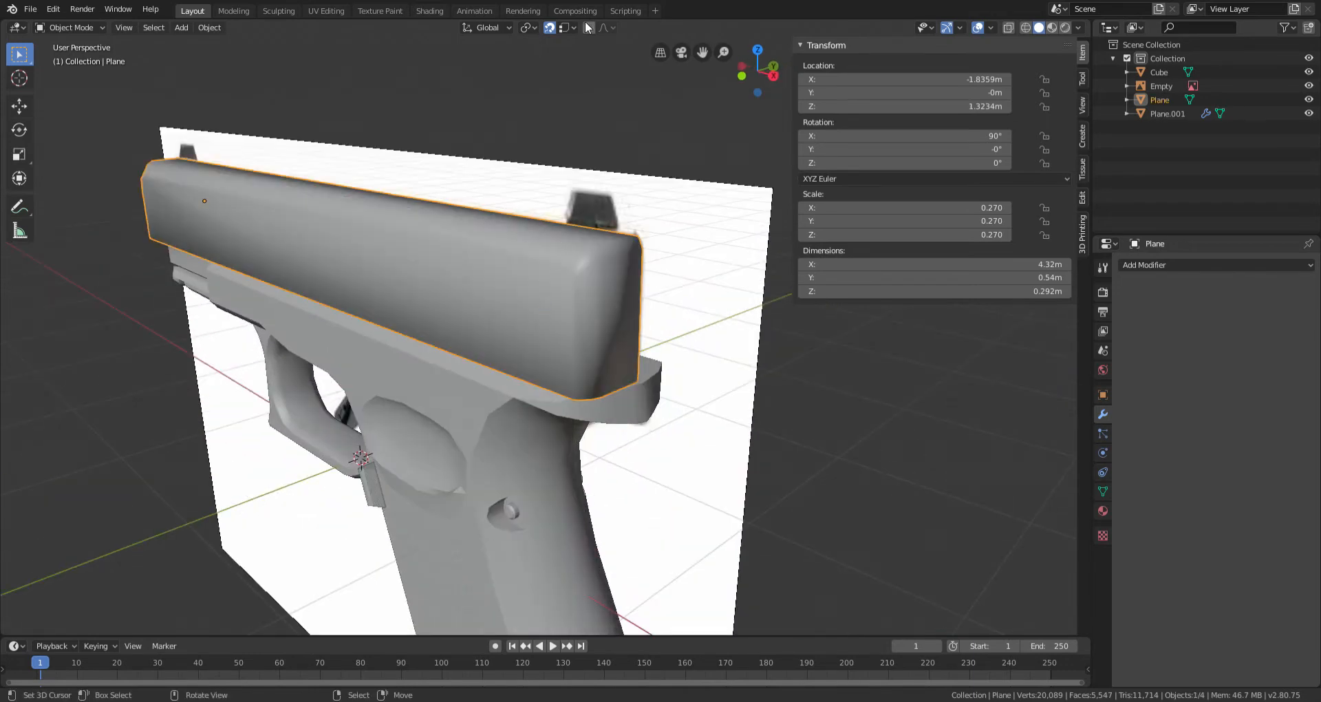
Step: Add an Edge Split modifier to the slide with a split angle of 37°
left_click(1138, 265)
left_click(1064, 374)
middle_click_drag(784, 338, 592, 322)
left_click_drag(1166, 341, 1187, 341)
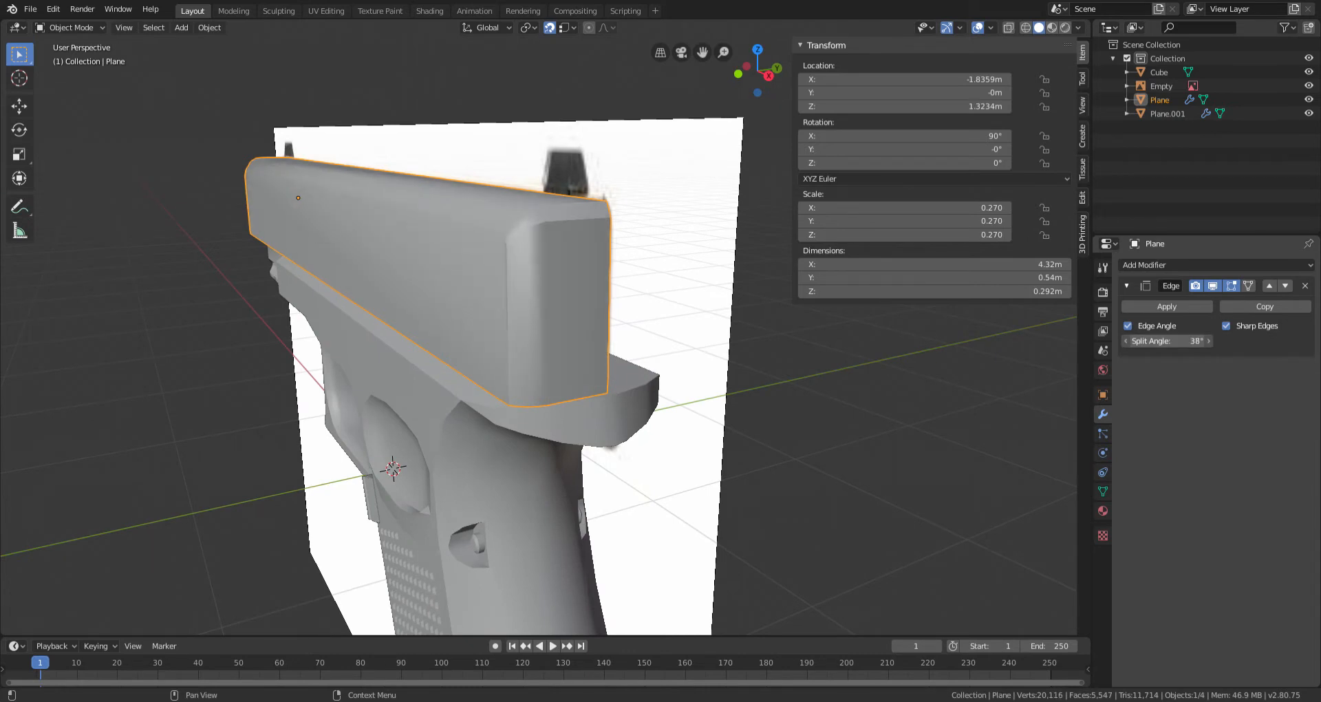
scroll(407, 359, "down", 3)
middle_click_drag(406, 360, 501, 356)
key("alt+a")
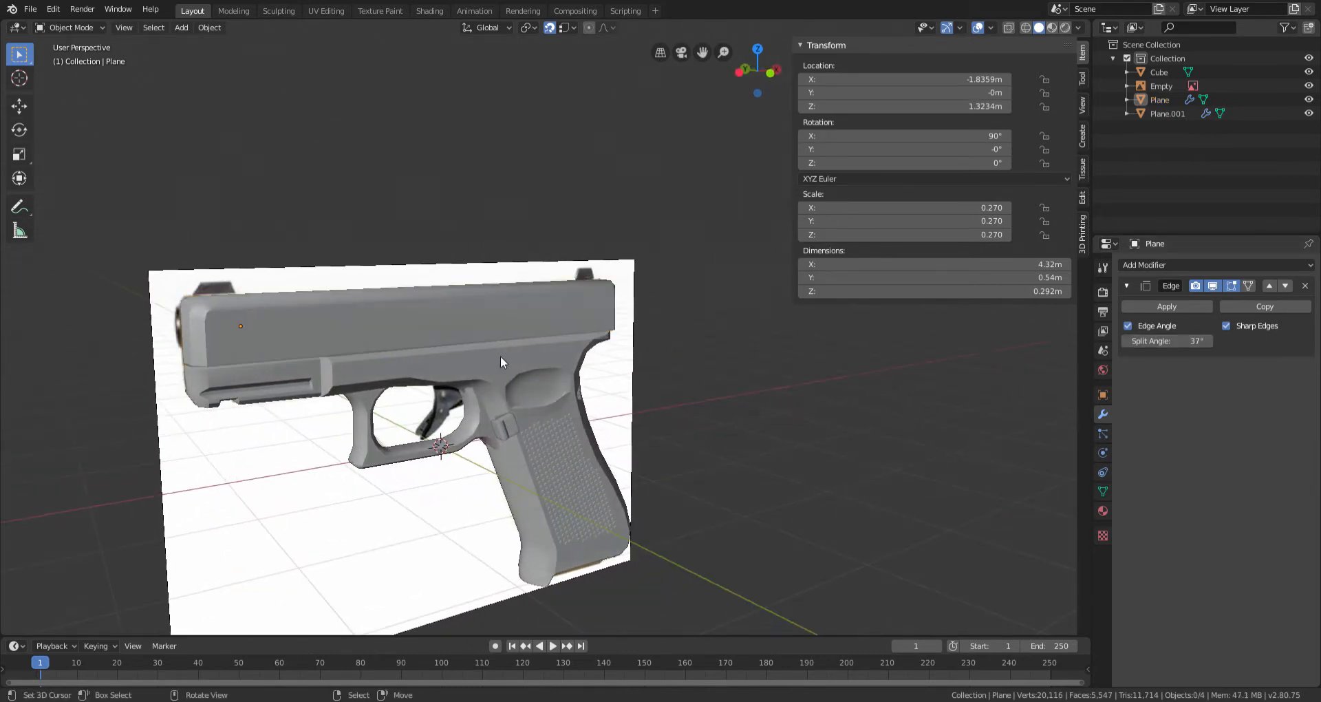
Step: Examine the slide's bevel shading from the front and rear, comparing solid and wireframe display
middle_click_drag(296, 354, 478, 361, "shift")
scroll(477, 361, "up", 5)
key("shift+z")
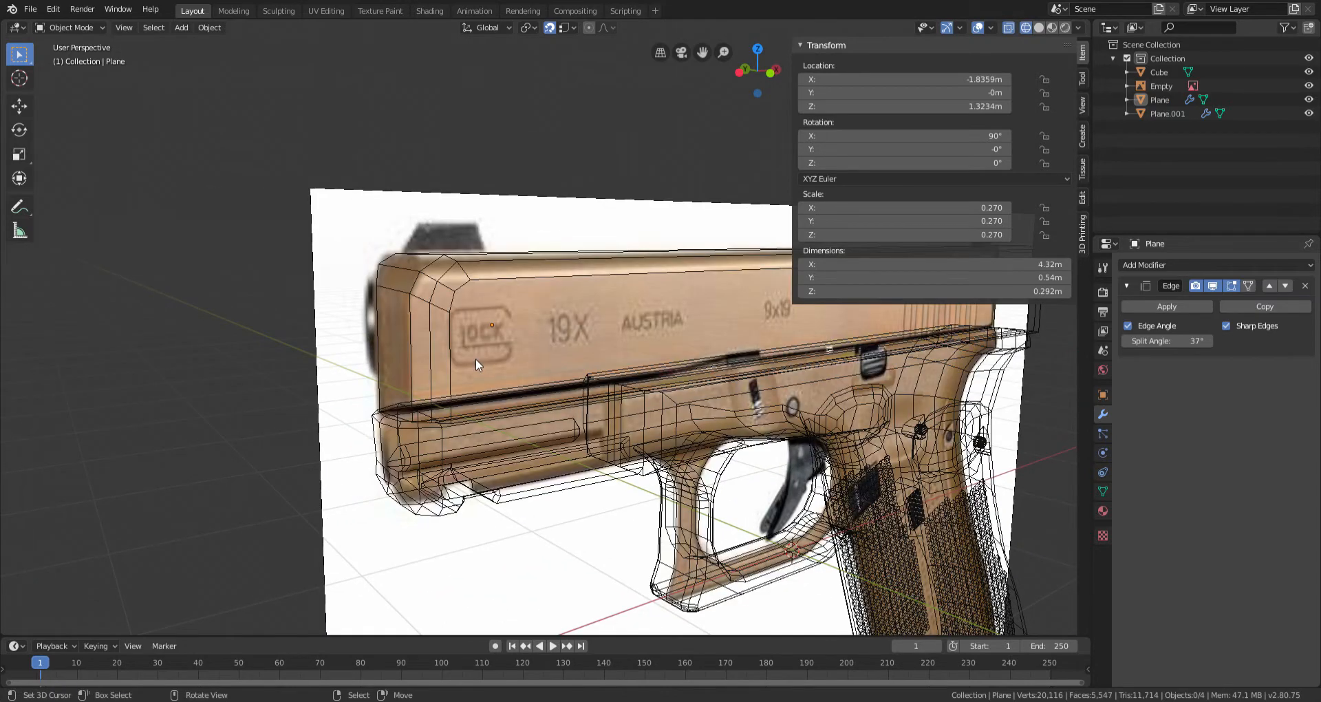
right_click(453, 296)
key("shift+z")
right_click(470, 281)
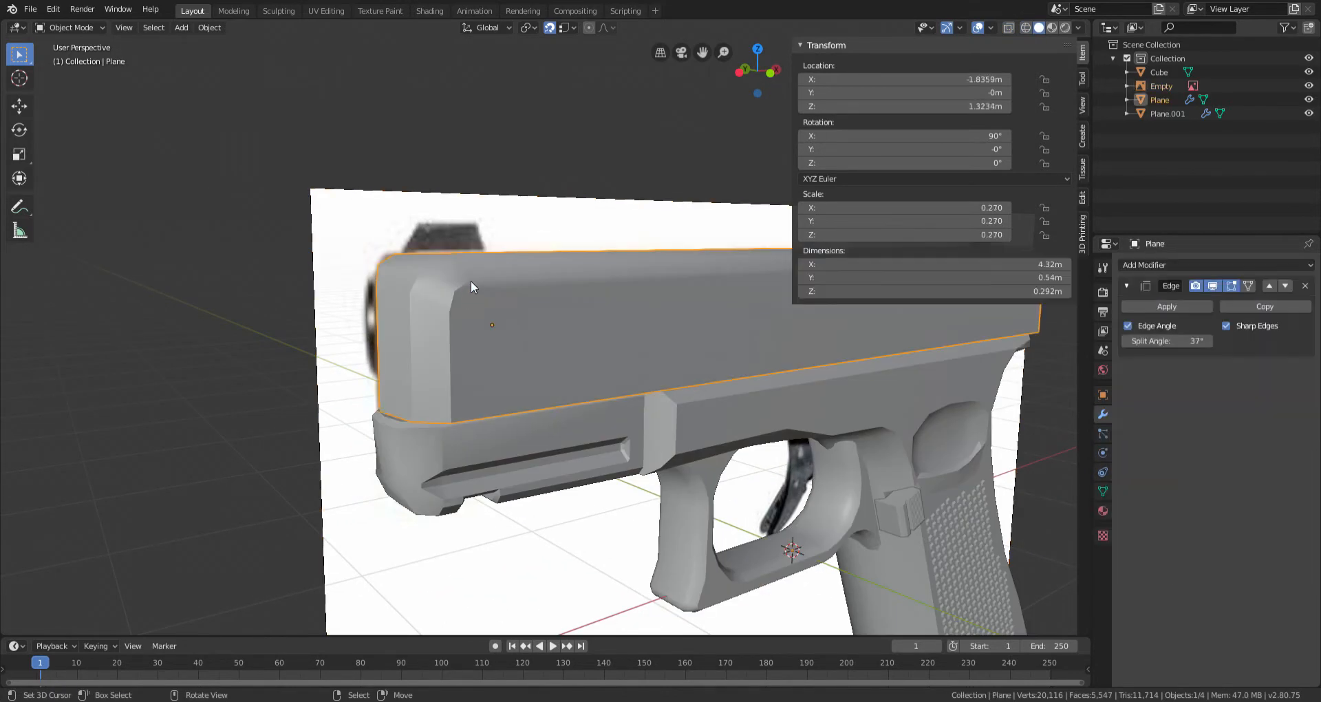
scroll(599, 312, "down", 2)
mouse_move(603, 312)
middle_mouse_down()
mouse_move(457, 318)
mouse_move(461, 328)
mouse_move(569, 286)
mouse_move(551, 327)
mouse_move(486, 325)
middle_mouse_up()
scroll(461, 328, "down", 5)
key("alt+a")
scroll(551, 326, "up", 3)
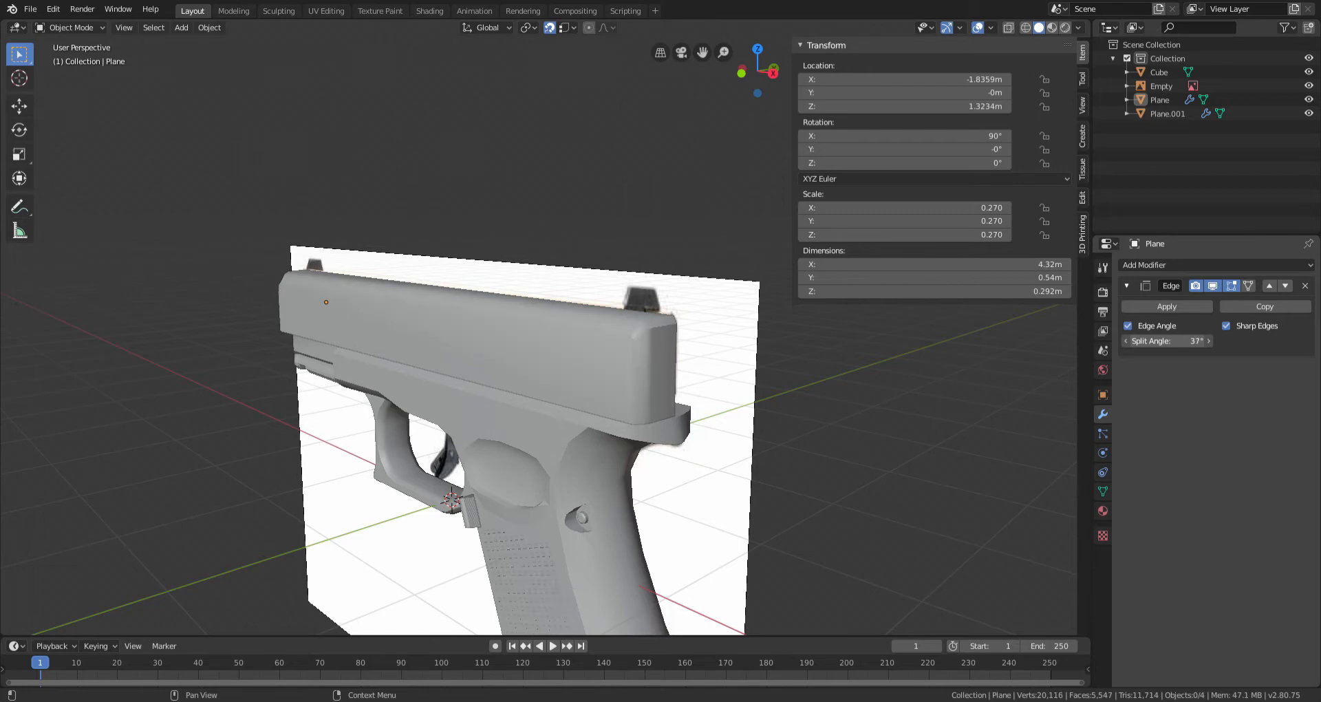
Step: Set the slide's Edge Split angle to 34° and check the bevel shading at both ends
scroll(713, 360, "down", 3)
middle_click_drag(713, 360, 827, 377)
middle_click_drag(606, 430, 534, 375, "shift")
scroll(485, 324, "up", 1)
scroll(534, 375, "up", 3)
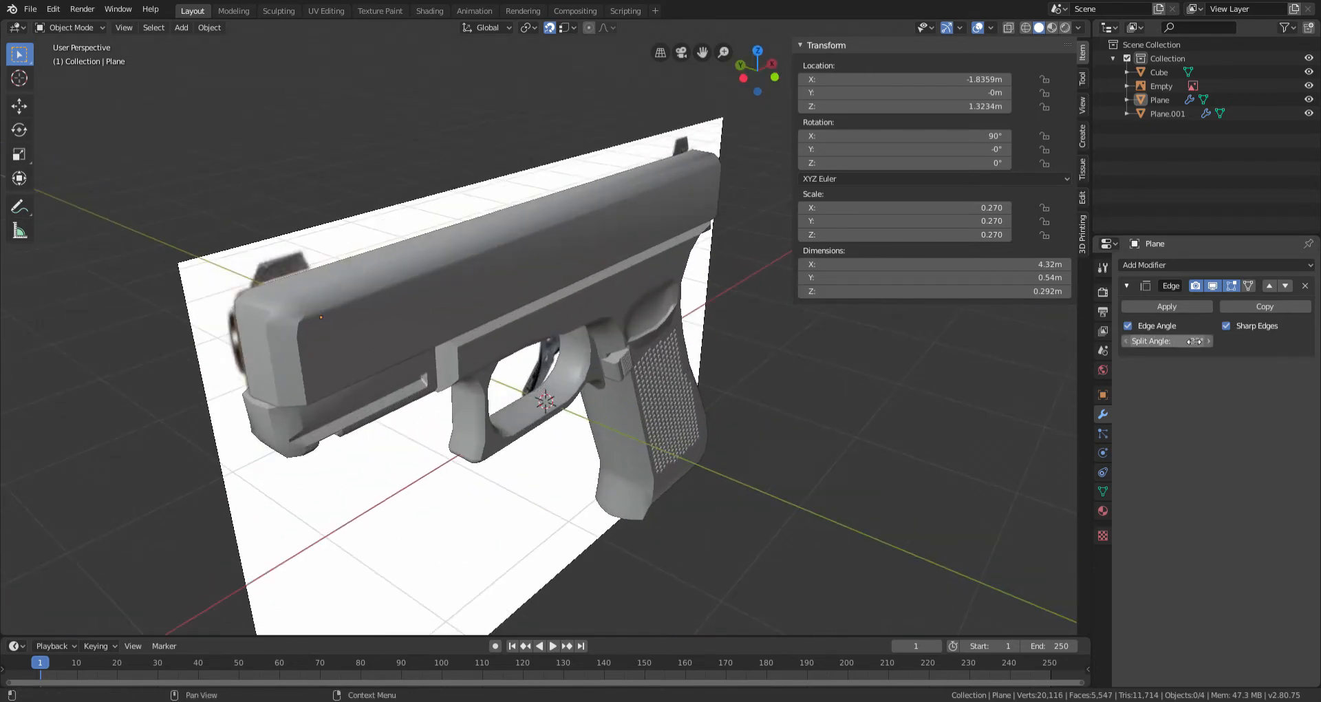
middle_click_drag(688, 306, 482, 310)
middle_click_drag(654, 300, 575, 282)
scroll(629, 294, "up", 2)
Step: Bevel the lower and upper edge loops of the slide's rear top chamfer, the lower one about 0.055 m wide
key("Tab")
left_click(131, 28)
middle_click_drag(812, 282, 767, 279)
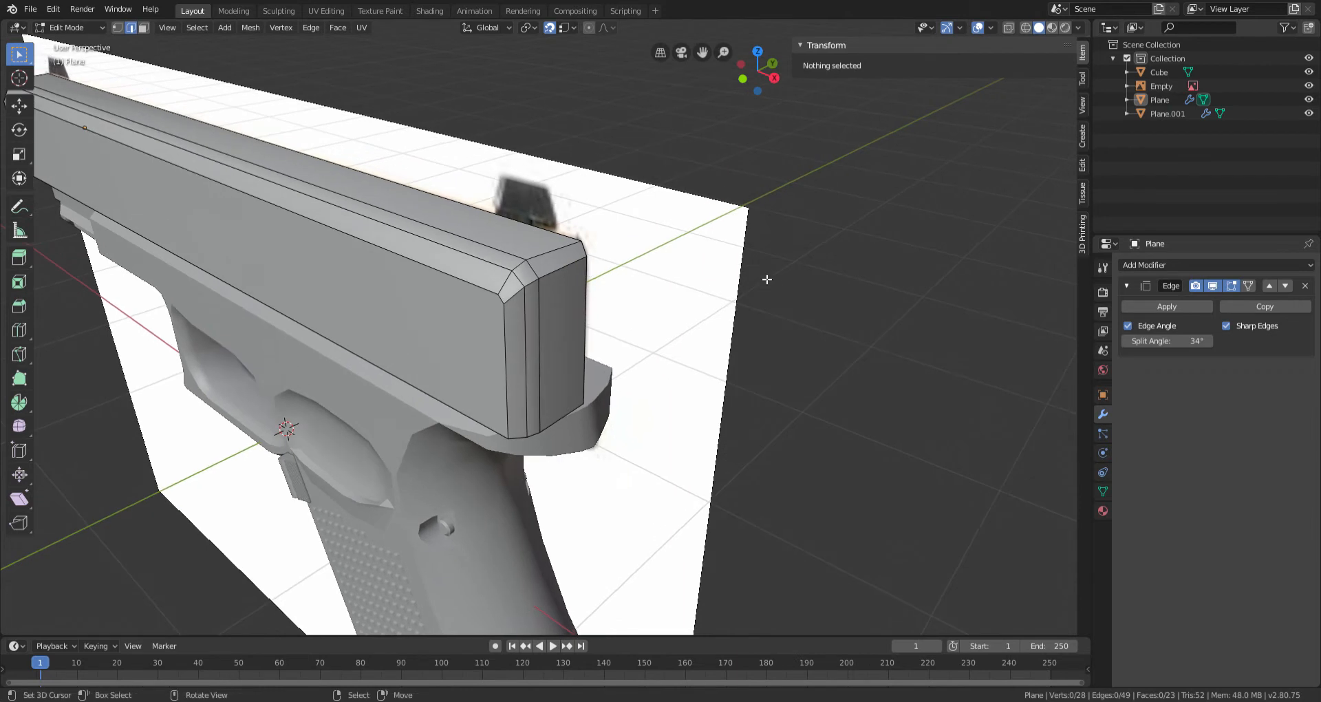
left_click(574, 274, "alt")
scroll(791, 292, "up", 1)
key("ctrl+b")
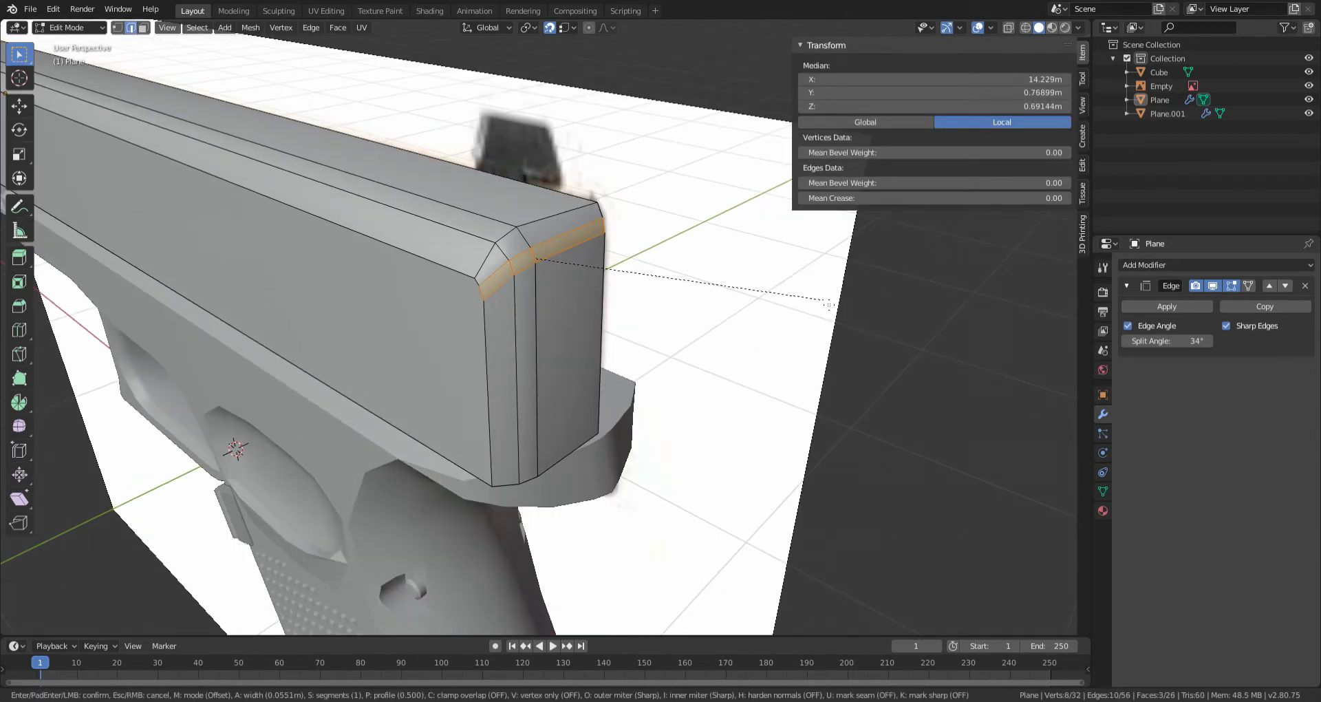
left_click(829, 305)
key("ctrl+z")
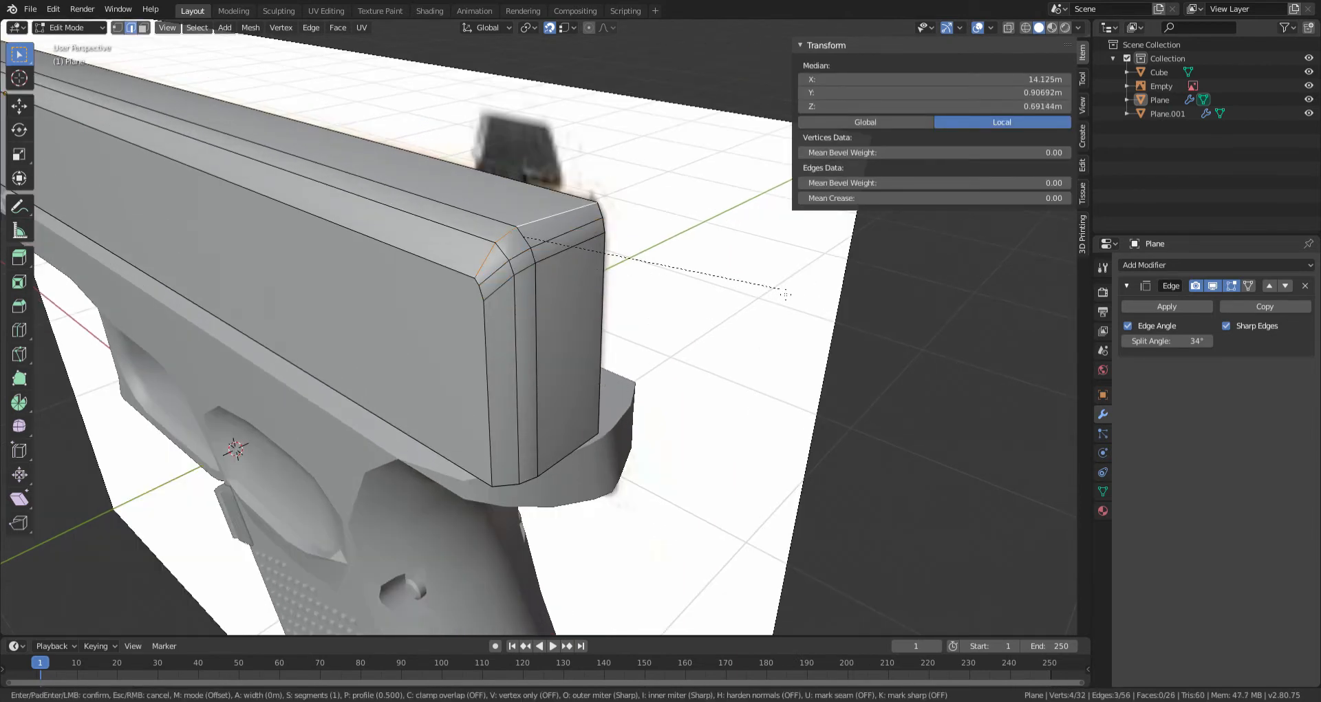
left_click(793, 295)
Step: Bevel the edge loop across the slide's front top chamfer 0.0891 m wide with one segment
key("Tab")
middle_click_drag(599, 339, 700, 339)
scroll(649, 308, "down", 5)
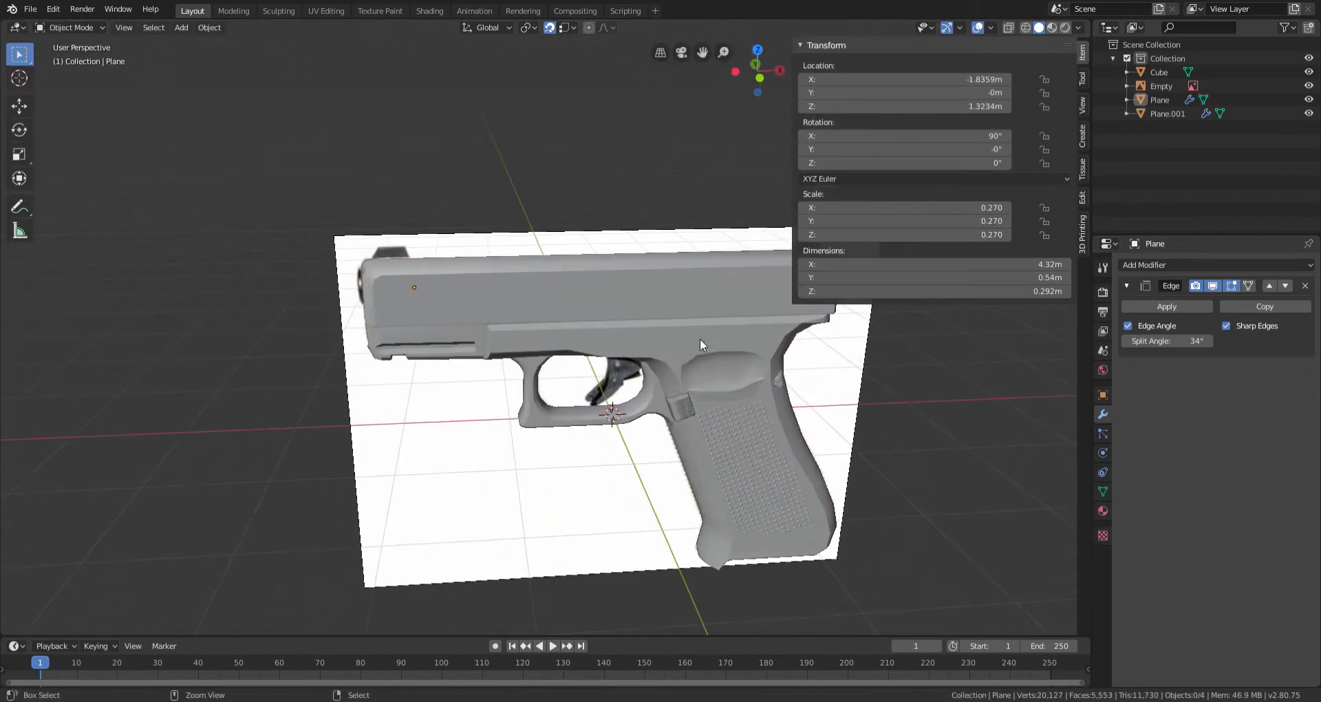
scroll(311, 214, "up", 4)
middle_click_drag(311, 215, 377, 238)
scroll(378, 238, "up", 2)
key("Tab")
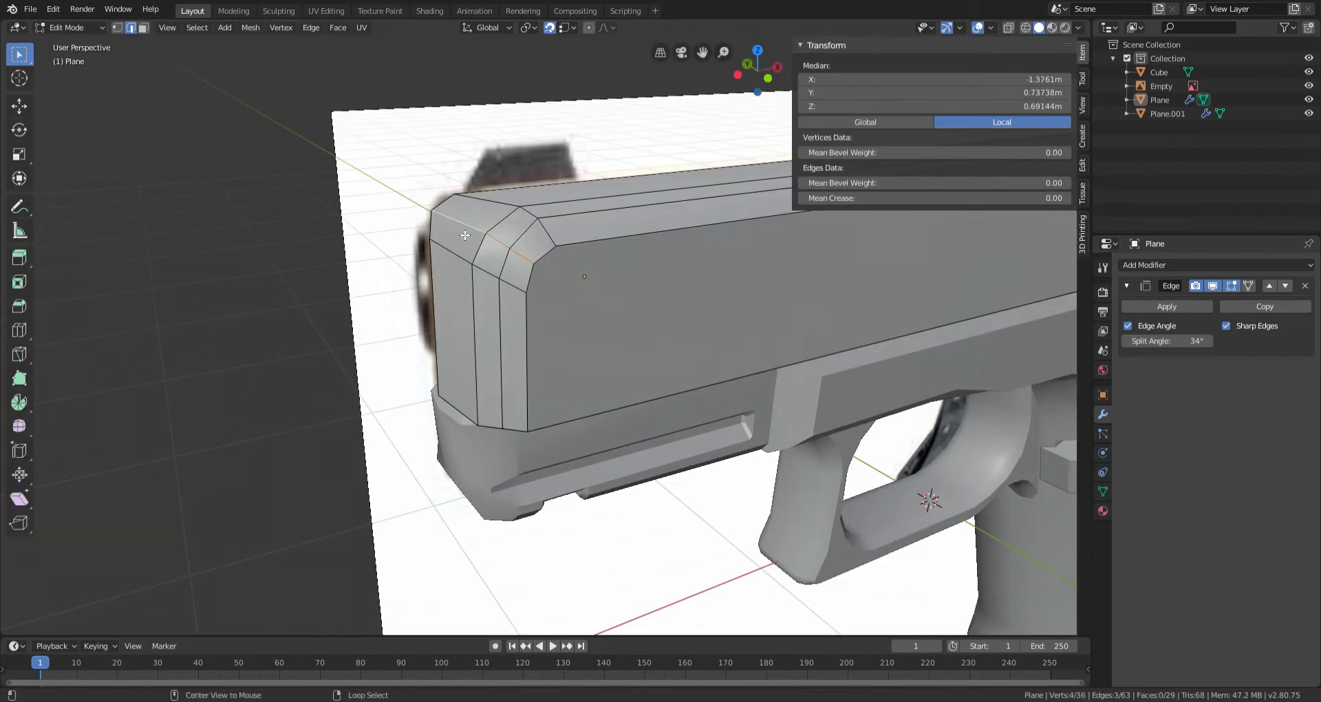
scroll(686, 301, "up", 2)
middle_click_drag(695, 308, 686, 301)
left_click(708, 307)
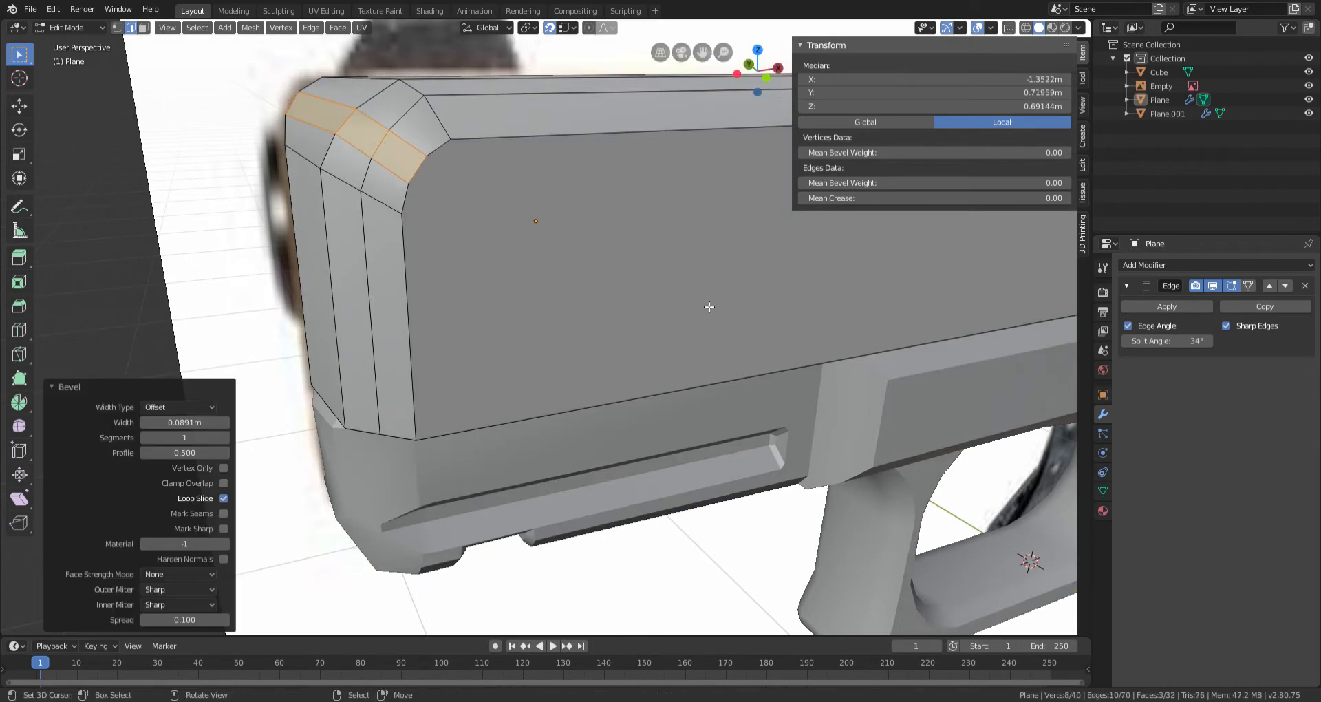
Step: Examine the slide's front end in shaded display and against the reference image in front-view wireframe
key("Tab")
scroll(596, 309, "down", 4)
scroll(596, 308, "up", 1)
middle_click_drag(596, 308, 618, 291)
scroll(574, 288, "down", 3)
scroll(561, 240, "up", 4)
left_click(561, 239)
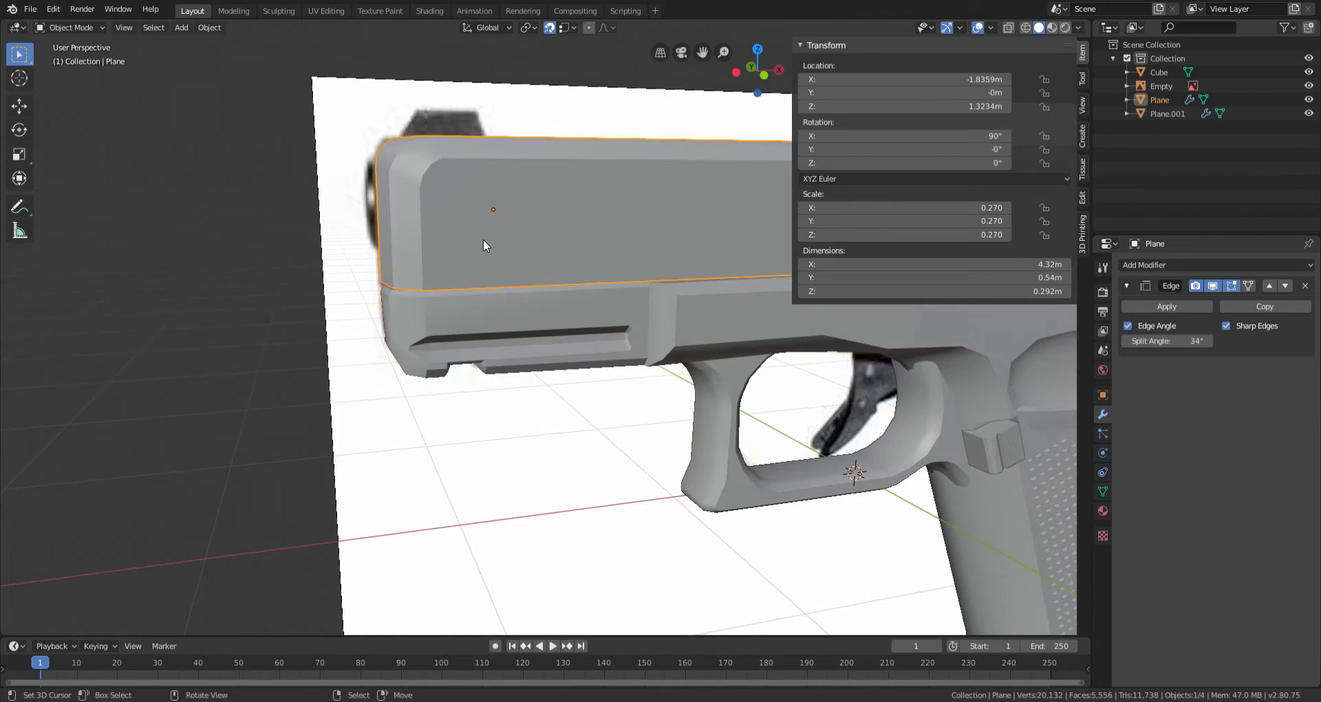
key("KP_1")
key("shift+z")
scroll(416, 242, "up", 6)
middle_click_drag(324, 241, 415, 254, "shift")
mouse_move(384, 137)
middle_mouse_down("shift")
mouse_move(389, 258)
mouse_move(508, 287)
mouse_move(590, 282)
mouse_move(444, 453)
middle_mouse_up("shift")
key("shift+z")
Step: Bevel the slide's lower outer edges along the side and both ends 0.0258 m wide with one segment
key("Tab")
left_click(444, 452, "alt")
middle_click_drag(630, 475, 517, 440, "shift")
scroll(581, 434, "down", 3)
scroll(521, 440, "down", 2)
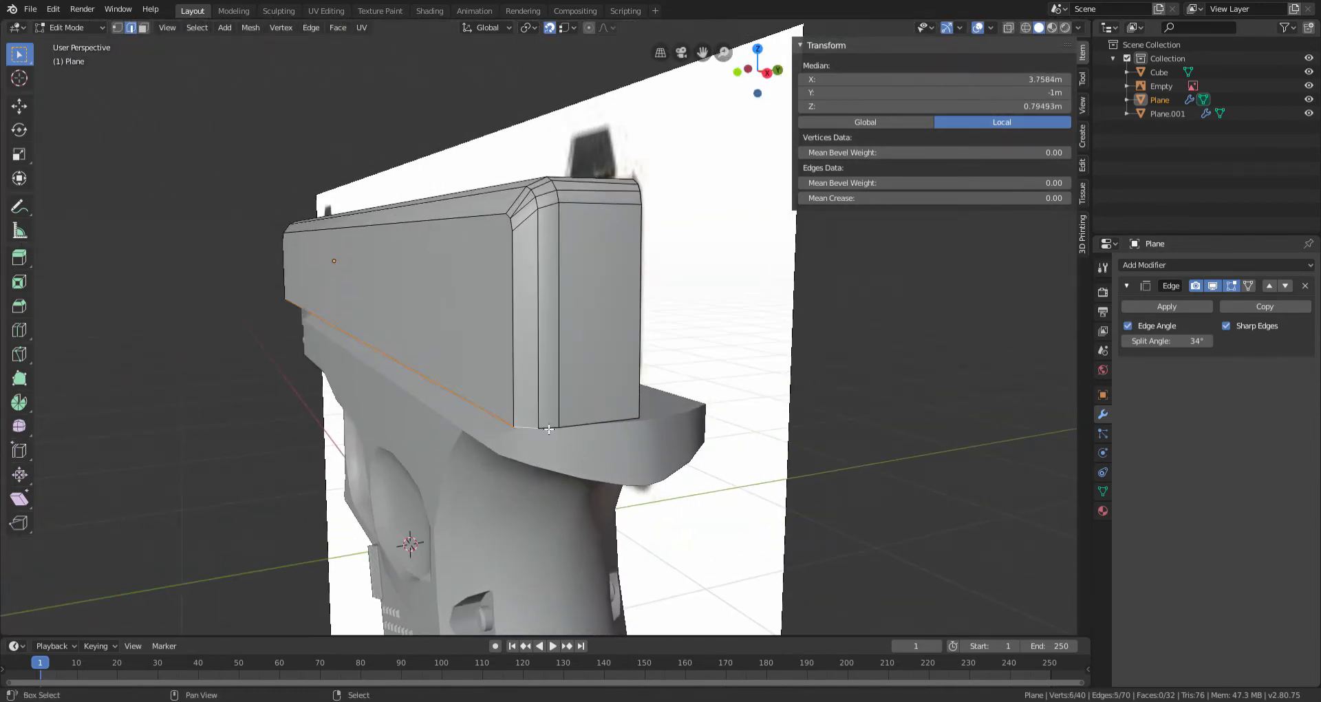
key("ctrl+b")
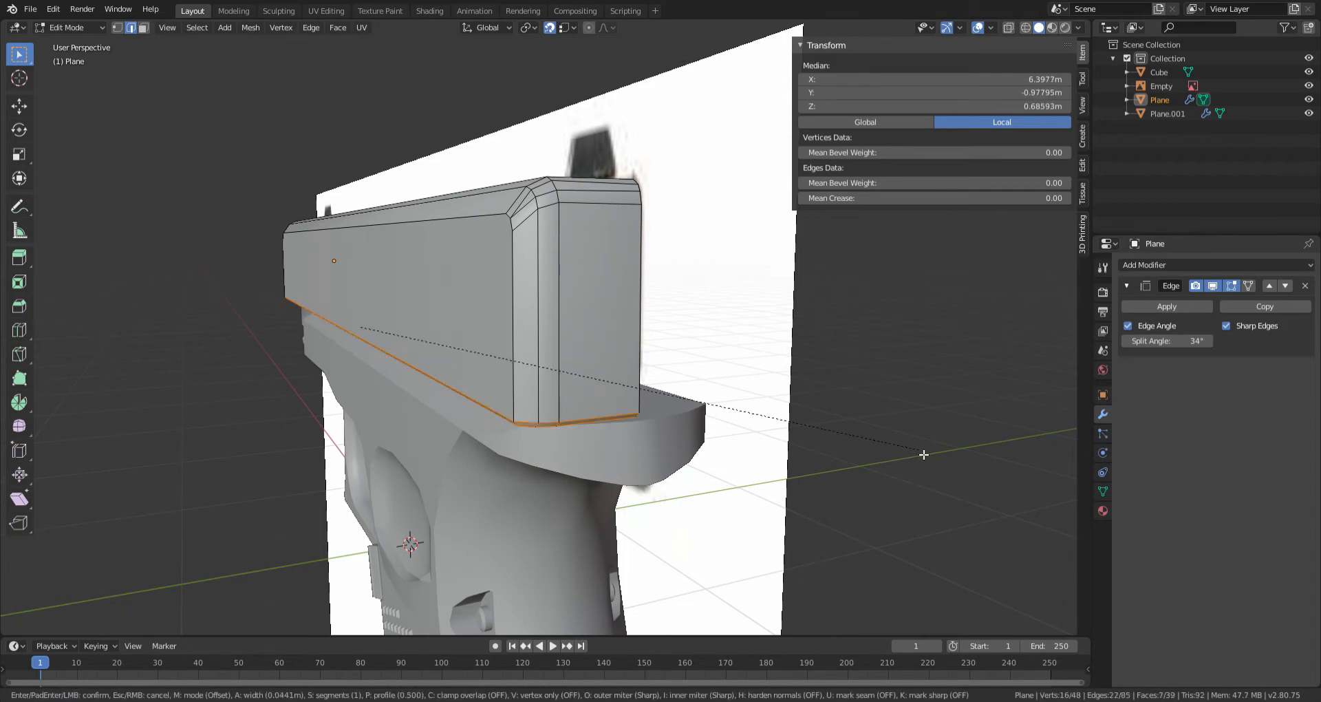
left_click(922, 456)
middle_click_drag(800, 433, 831, 416)
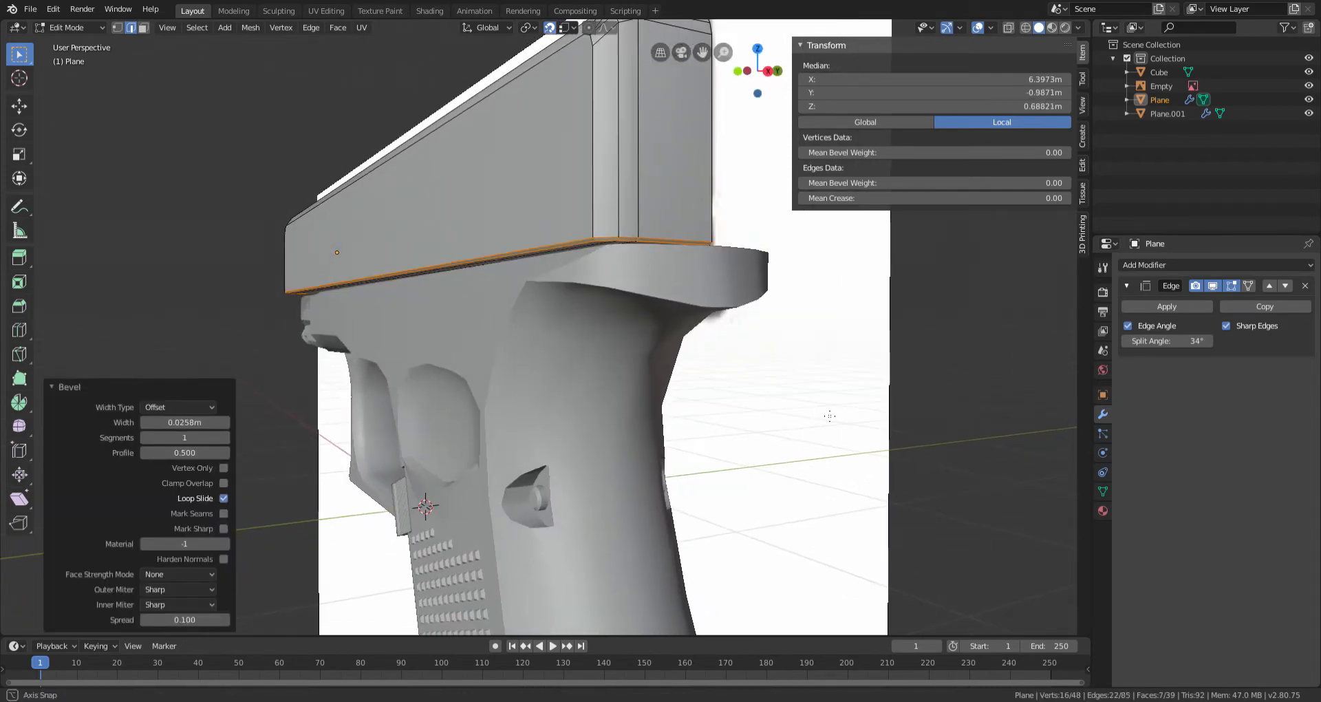
key("Tab")
middle_click_drag(580, 419, 749, 435)
scroll(737, 436, "up", 6)
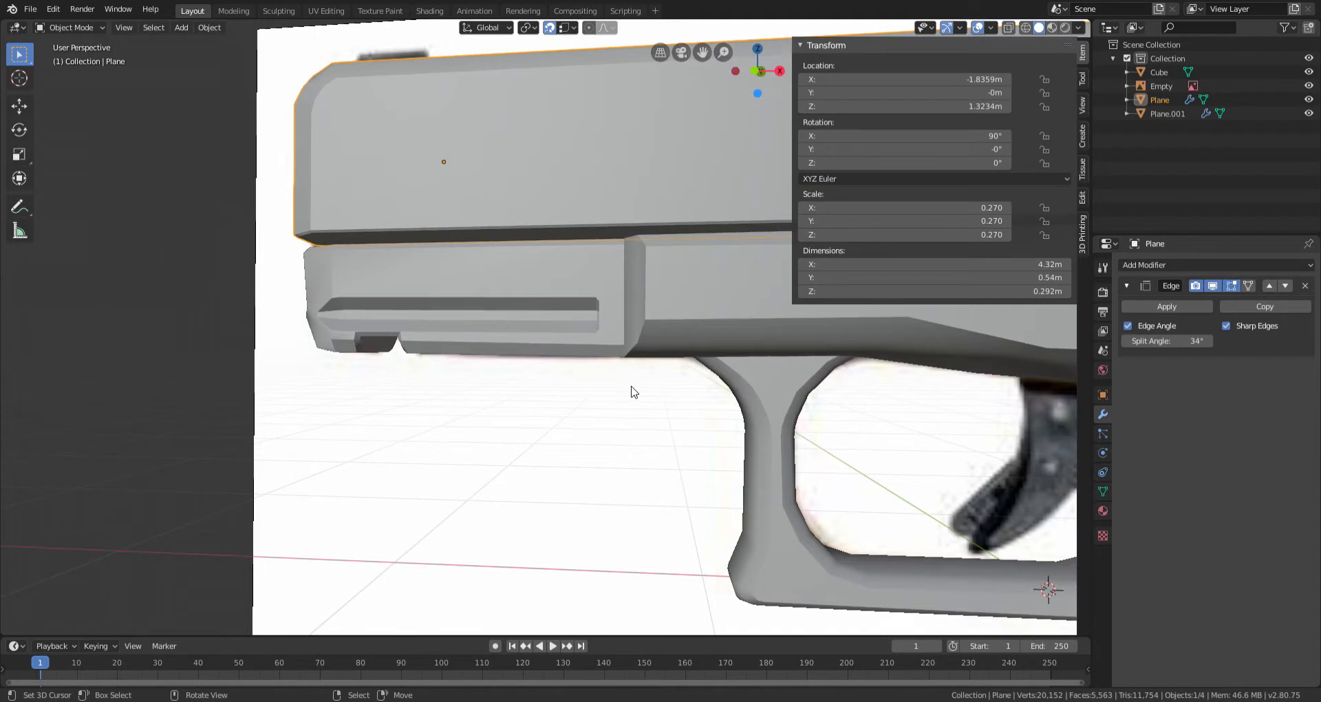
Step: Undo the lower edge bevel and redo it wider, about 0.0365 m with one segment
key("Tab")
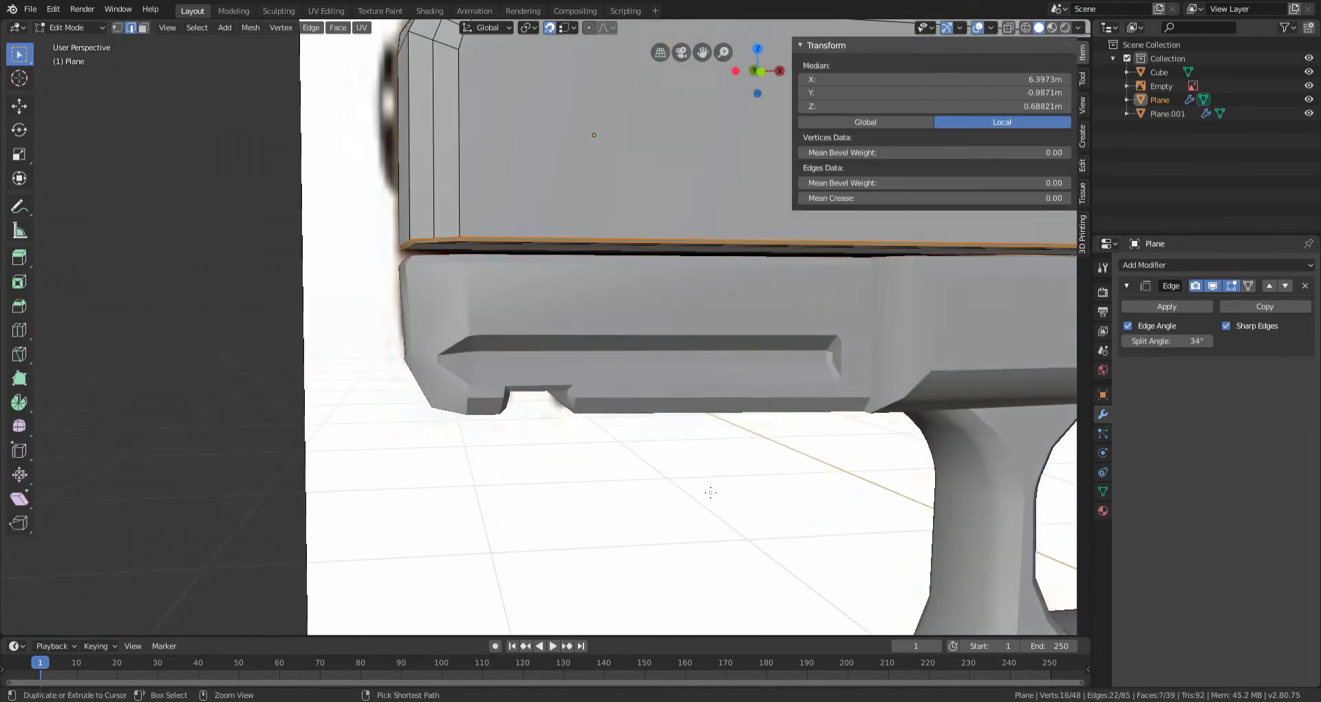
key("ctrl+b")
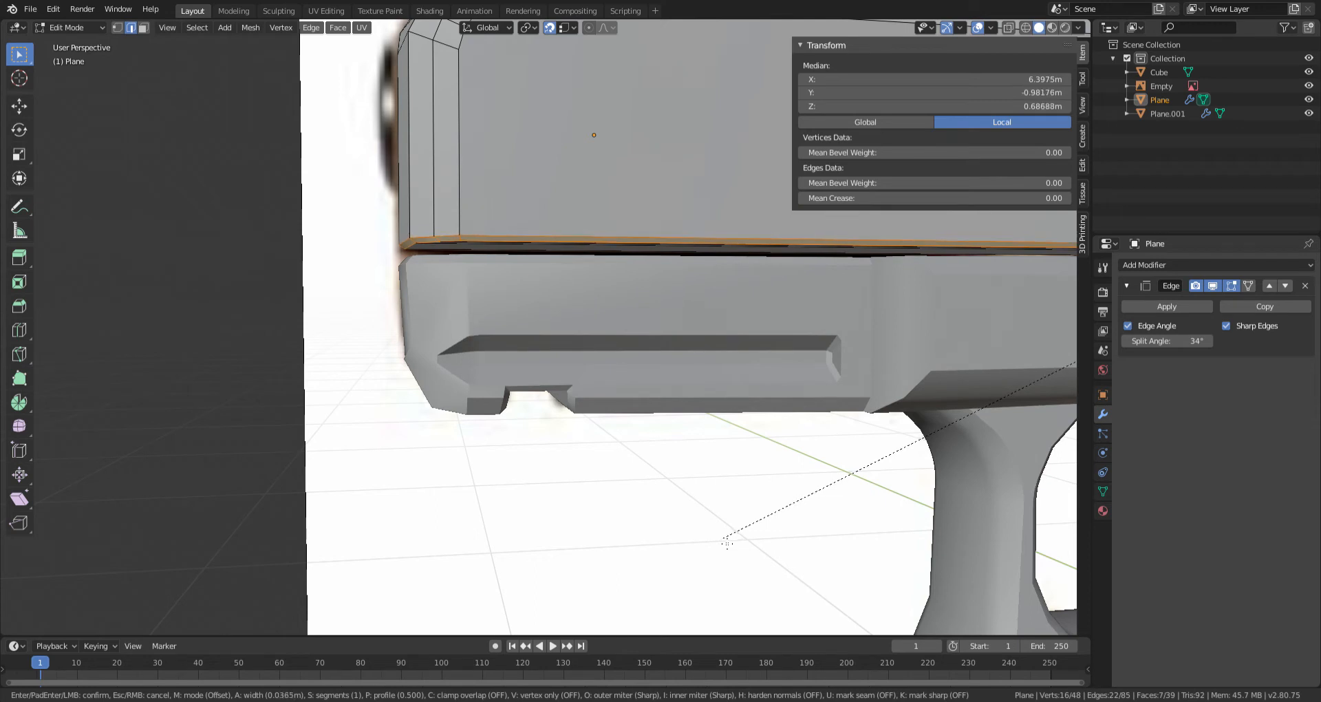
left_click(725, 546)
key("Tab")
Step: Examine the slide's outline and lower seam in front view against the reference image
scroll(604, 500, "down", 9)
key("alt+a")
mouse_move(548, 478)
middle_mouse_down()
mouse_move(564, 463)
mouse_move(541, 468)
middle_mouse_up()
key("KP_1")
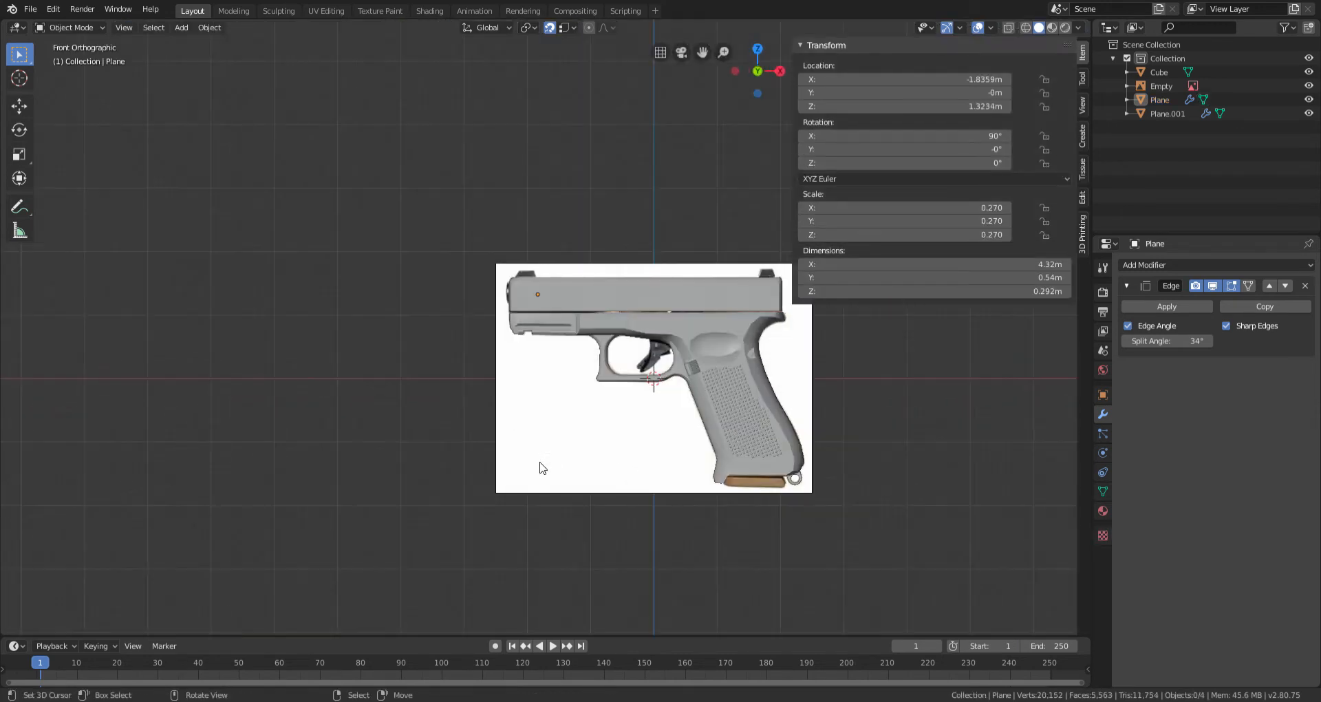
scroll(520, 458, "up", 7, "ctrl")
scroll(489, 405, "up", 9)
scroll(477, 406, "down", 7, "ctrl")
scroll(481, 392, "up", 8, "ctrl")
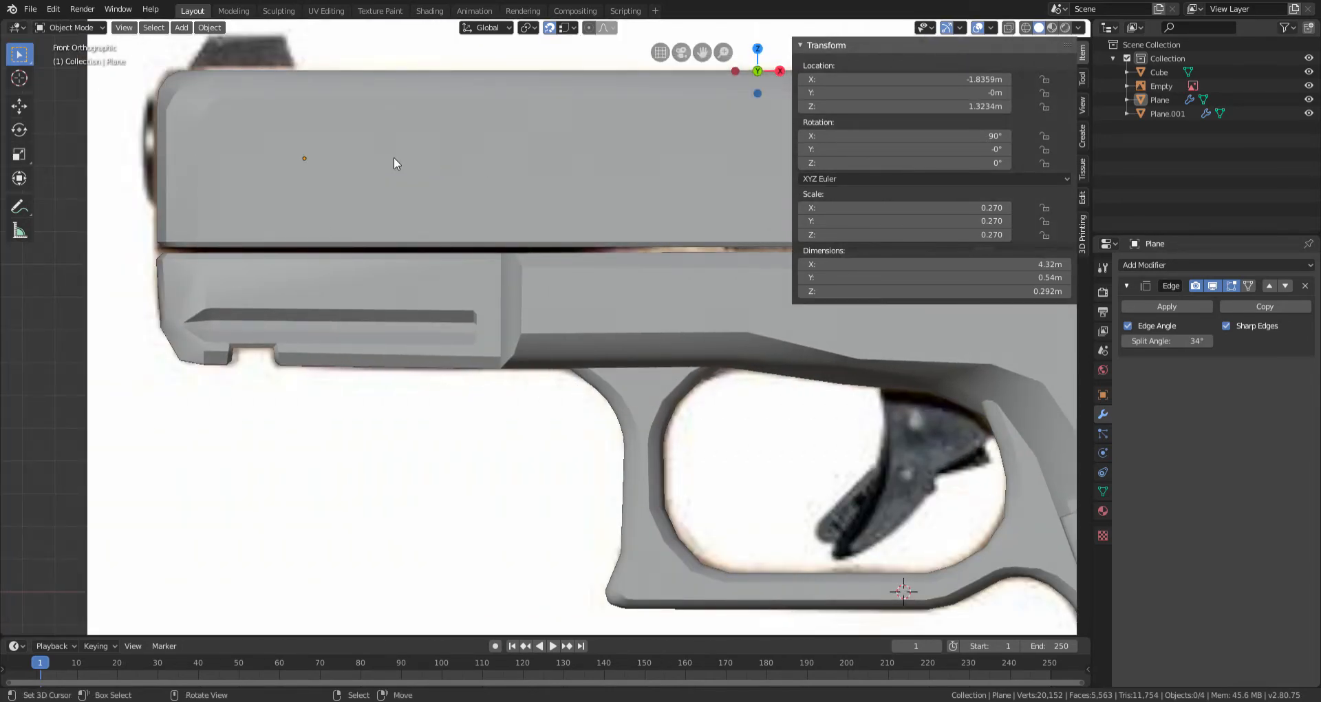
scroll(369, 159, "down", 6)
scroll(406, 227, "down", 4, "ctrl")
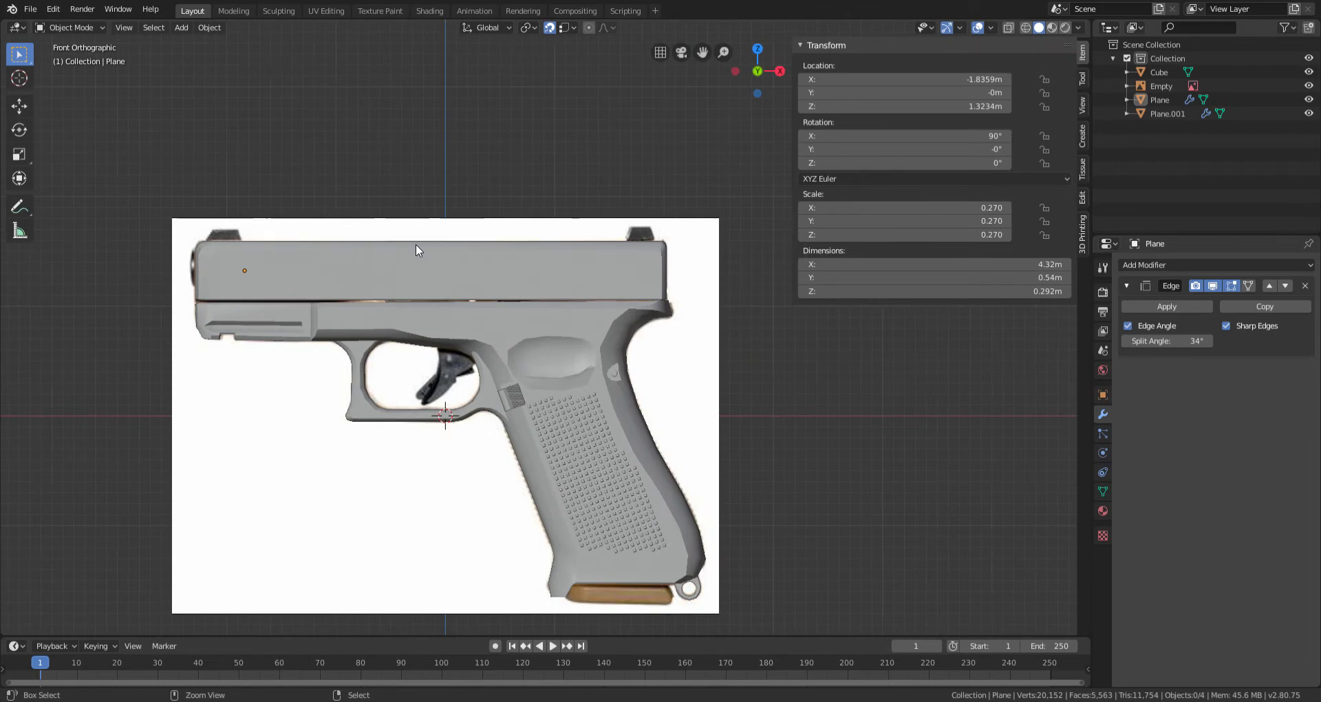
scroll(403, 282, "down", 6, "ctrl")
scroll(403, 299, "up", 7)
Step: Examine the slide and frame together in perspective from the front end, and check the frame's modifiers
middle_click_drag(406, 307, 464, 319)
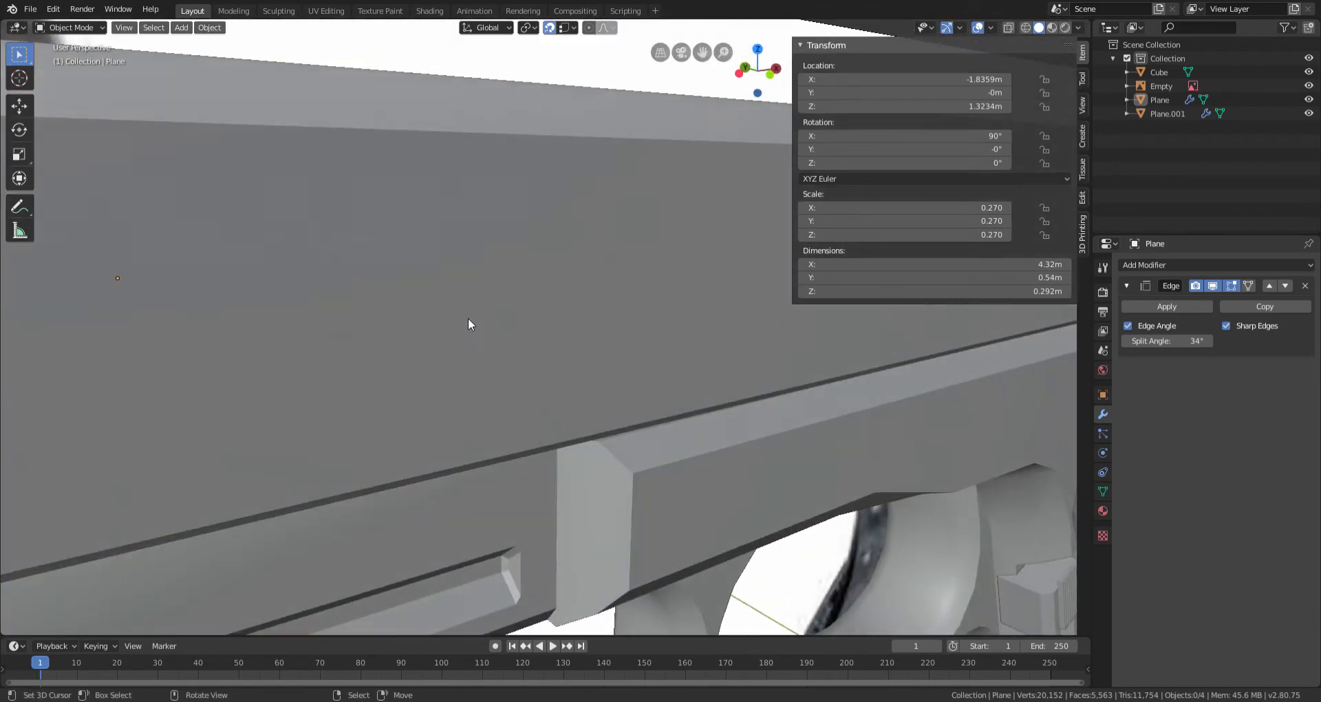
scroll(468, 318, "down", 9)
scroll(470, 317, "down", 1)
scroll(464, 307, "up", 7)
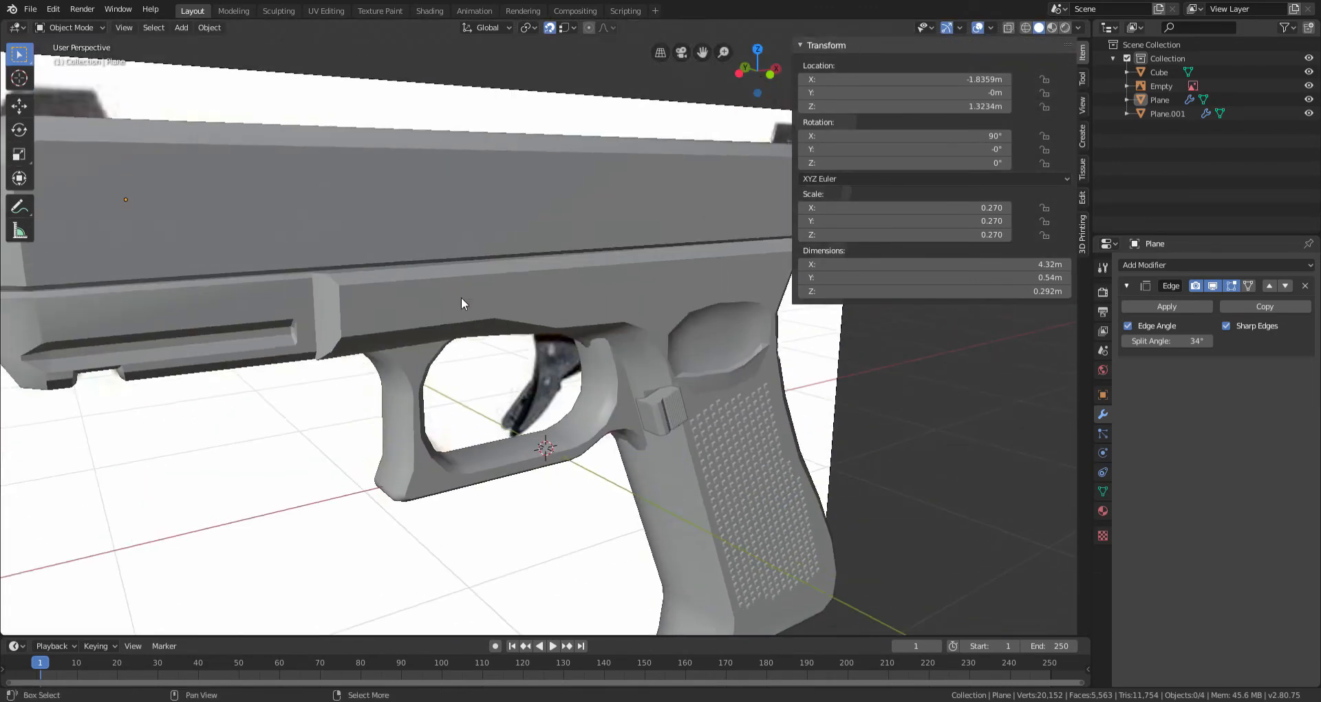
scroll(461, 297, "down", 15, "ctrl")
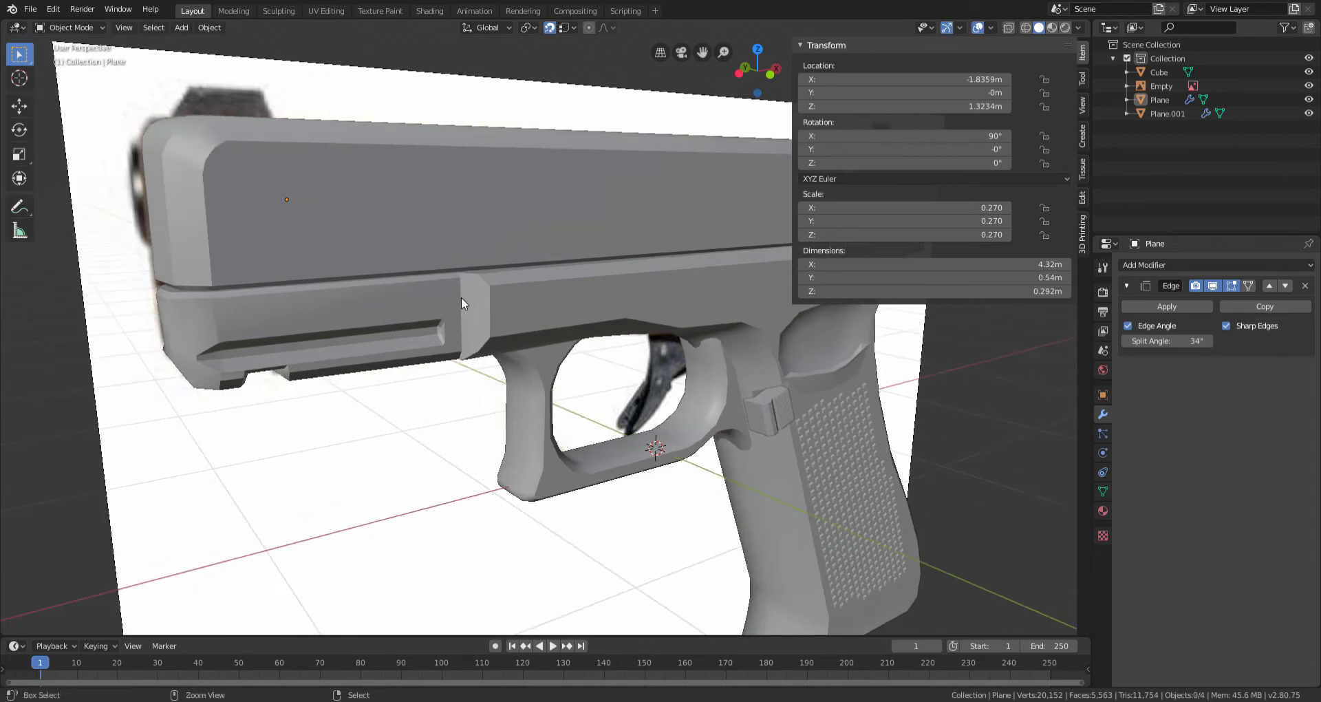
middle_click_drag(461, 297, 498, 279)
scroll(389, 284, "down", 2)
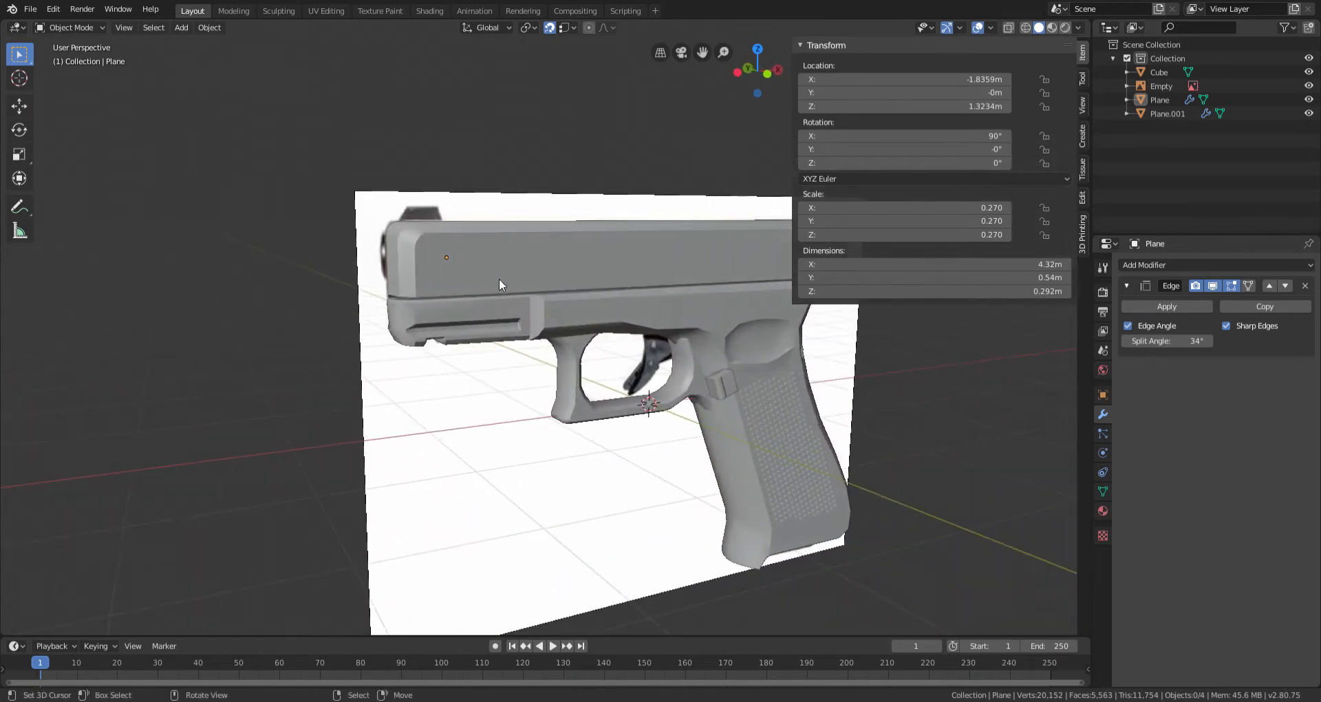
scroll(498, 278, "up", 6)
scroll(474, 271, "down", 5)
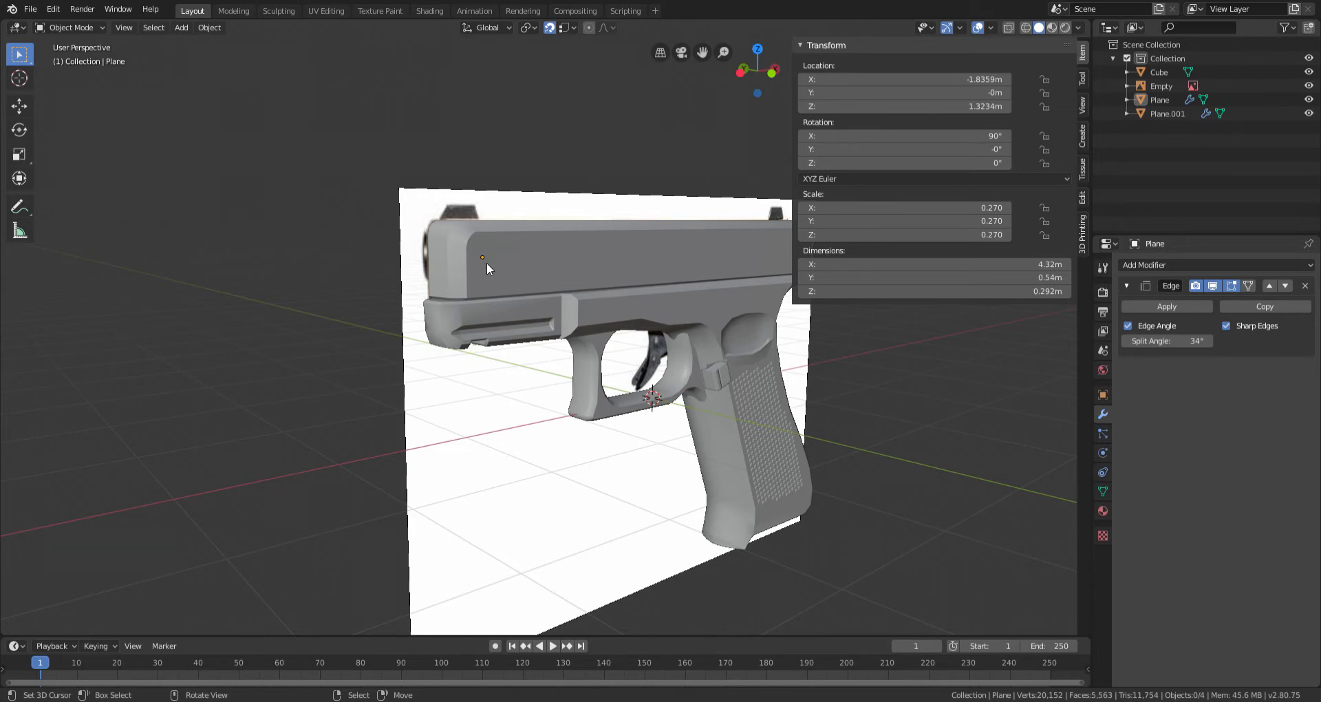
scroll(485, 262, "up", 3)
scroll(469, 212, "down", 4)
middle_click_drag(528, 252, 391, 284)
scroll(457, 263, "up", 4)
left_click(453, 259)
scroll(400, 285, "down", 5)
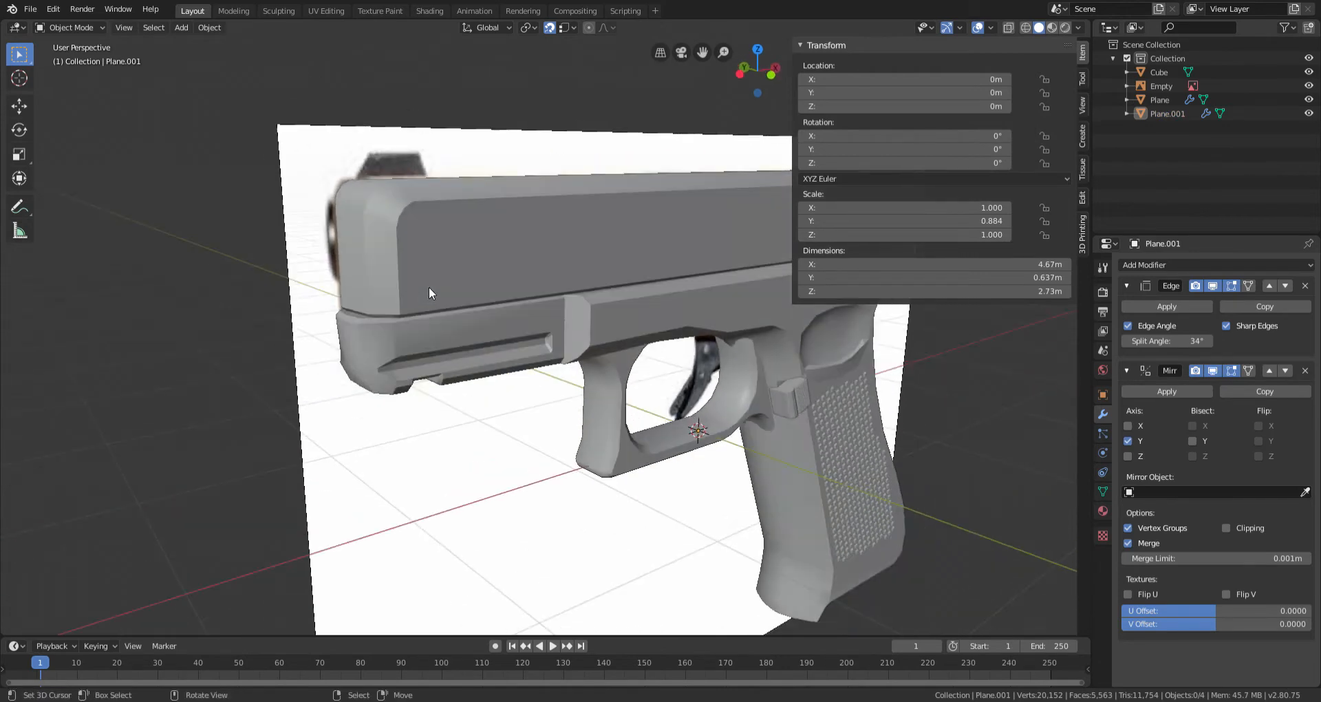
scroll(572, 273, "up", 6)
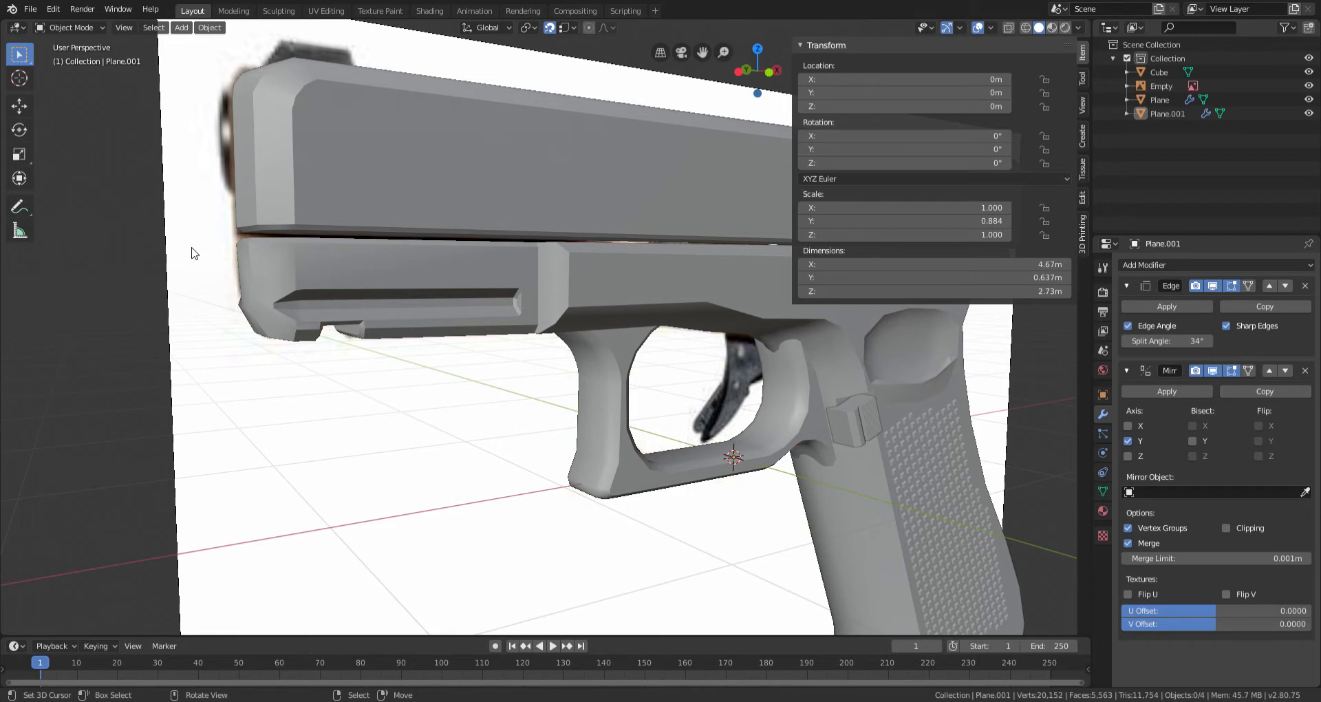
Step: Examine the slide and frame from the side in front view, checking both ends of the slide against the reference image
middle_click_drag(361, 237, 427, 281)
scroll(386, 250, "down", 6)
scroll(539, 274, "up", 4)
scroll(427, 281, "down", 1)
scroll(427, 281, "down", 4)
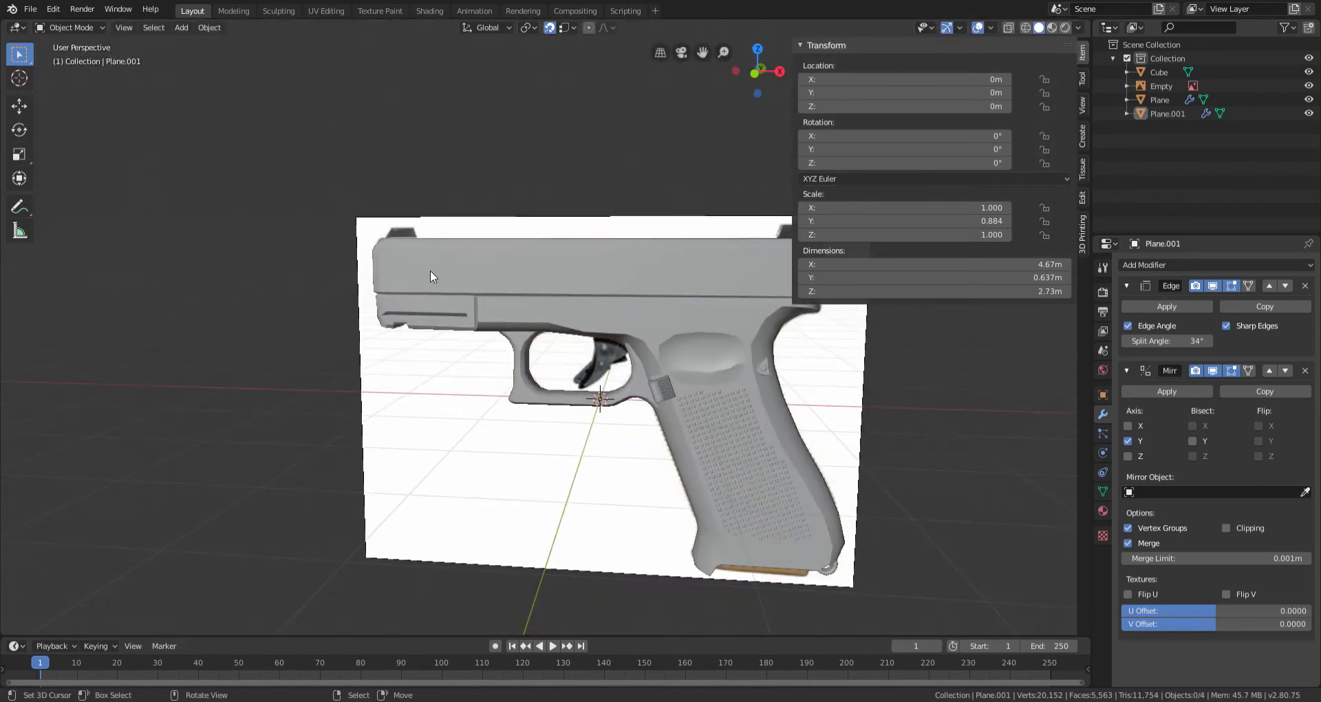
key("KP_1")
scroll(430, 270, "up", 8)
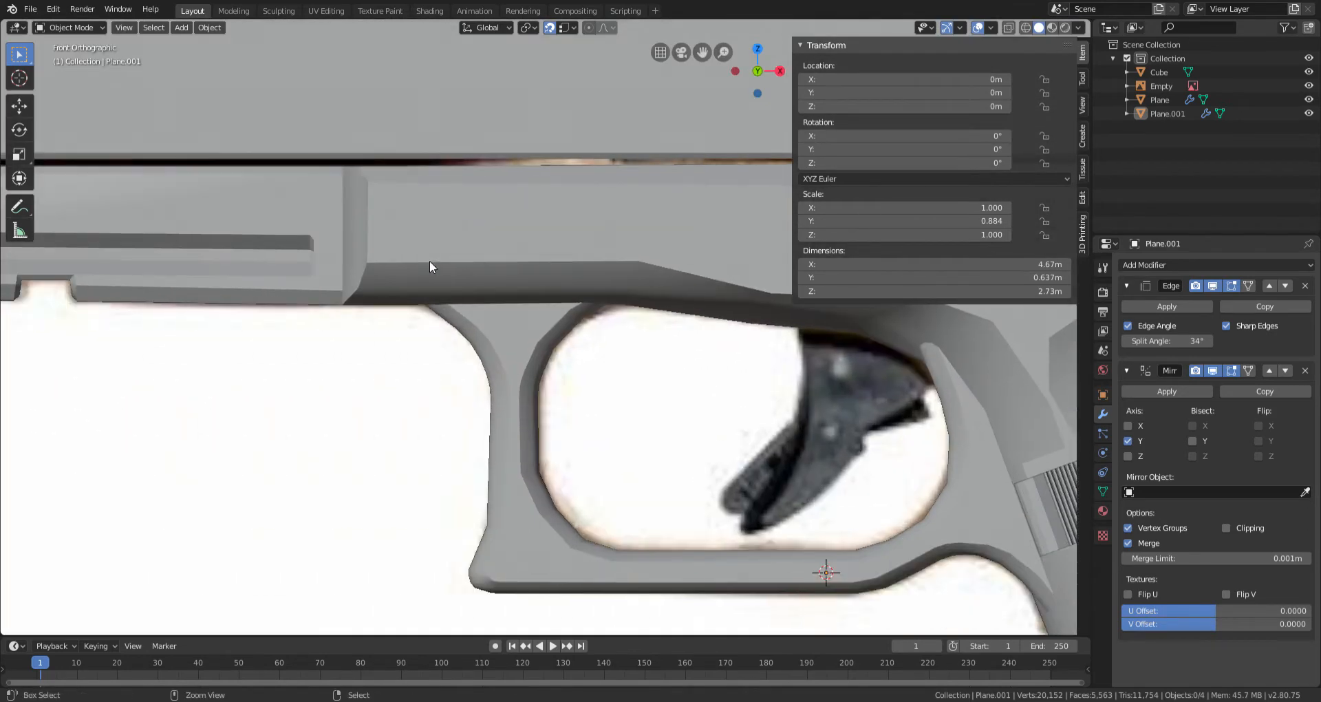
scroll(430, 267, "down", 6)
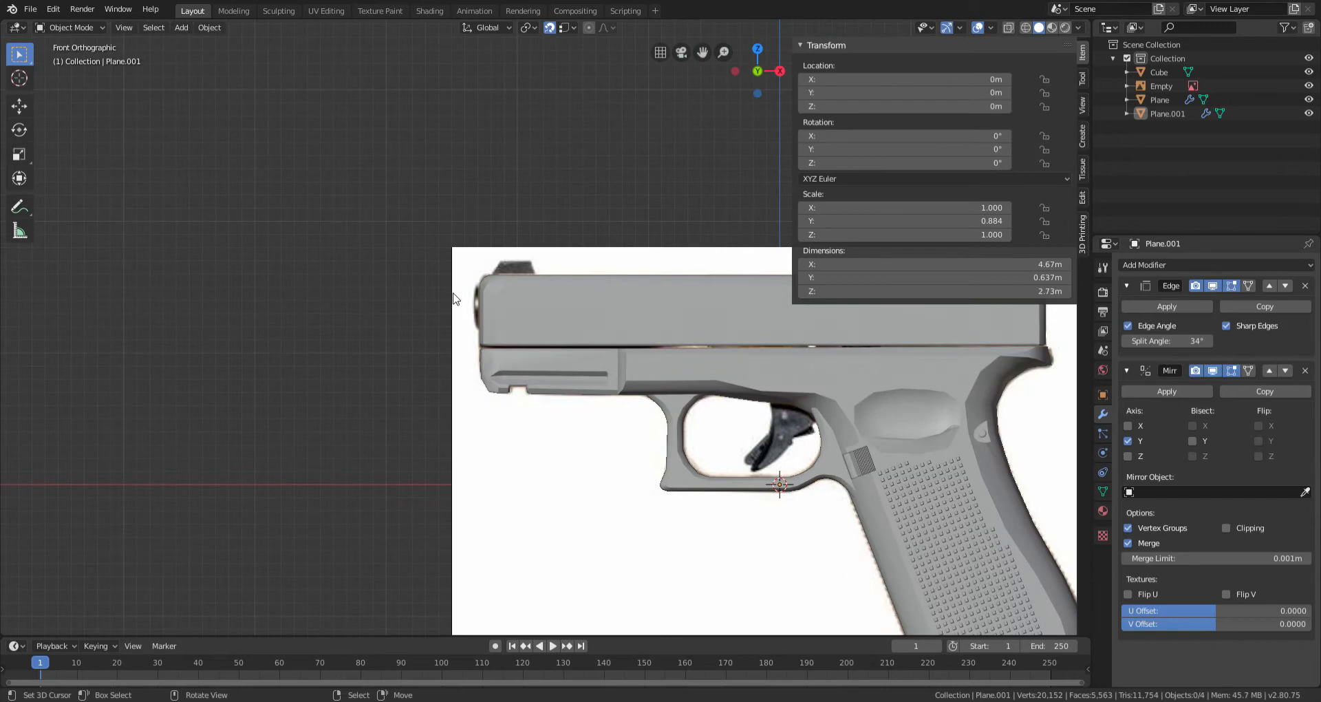
scroll(455, 296, "up", 13, "ctrl")
scroll(455, 296, "down", 10, "ctrl")
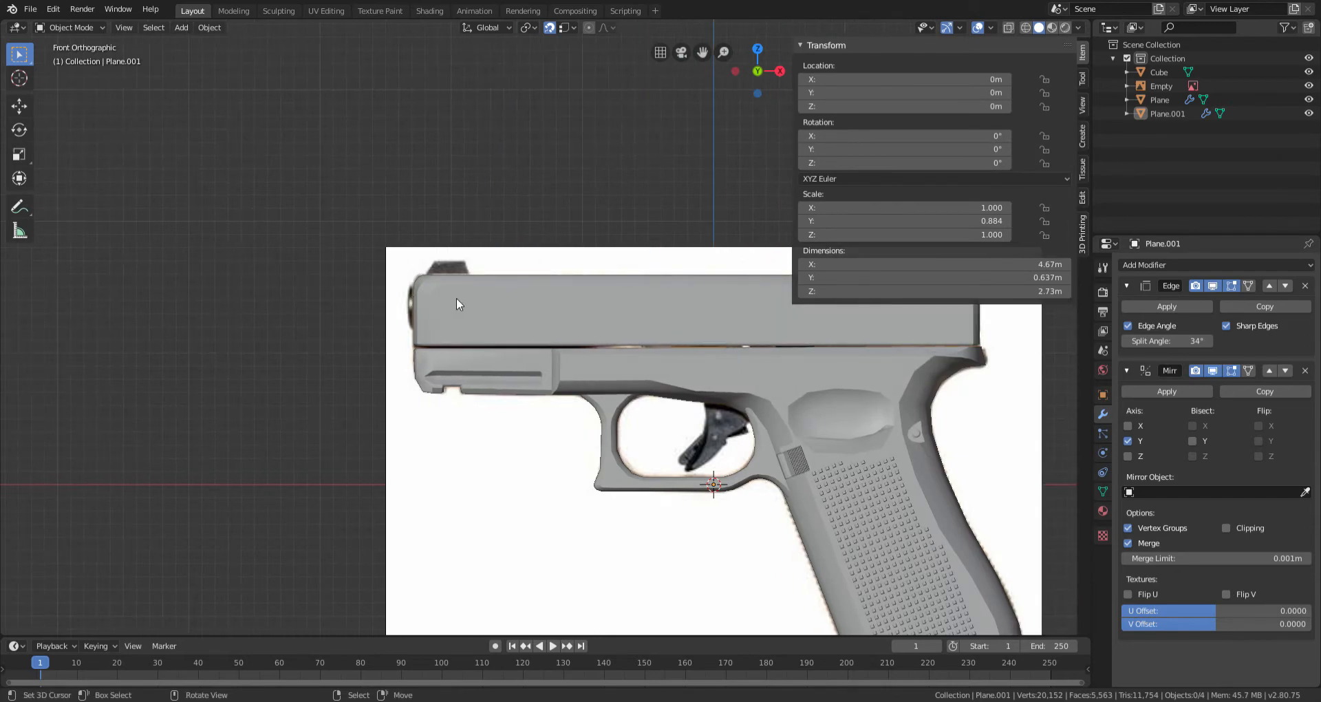
scroll(457, 310, "up", 7)
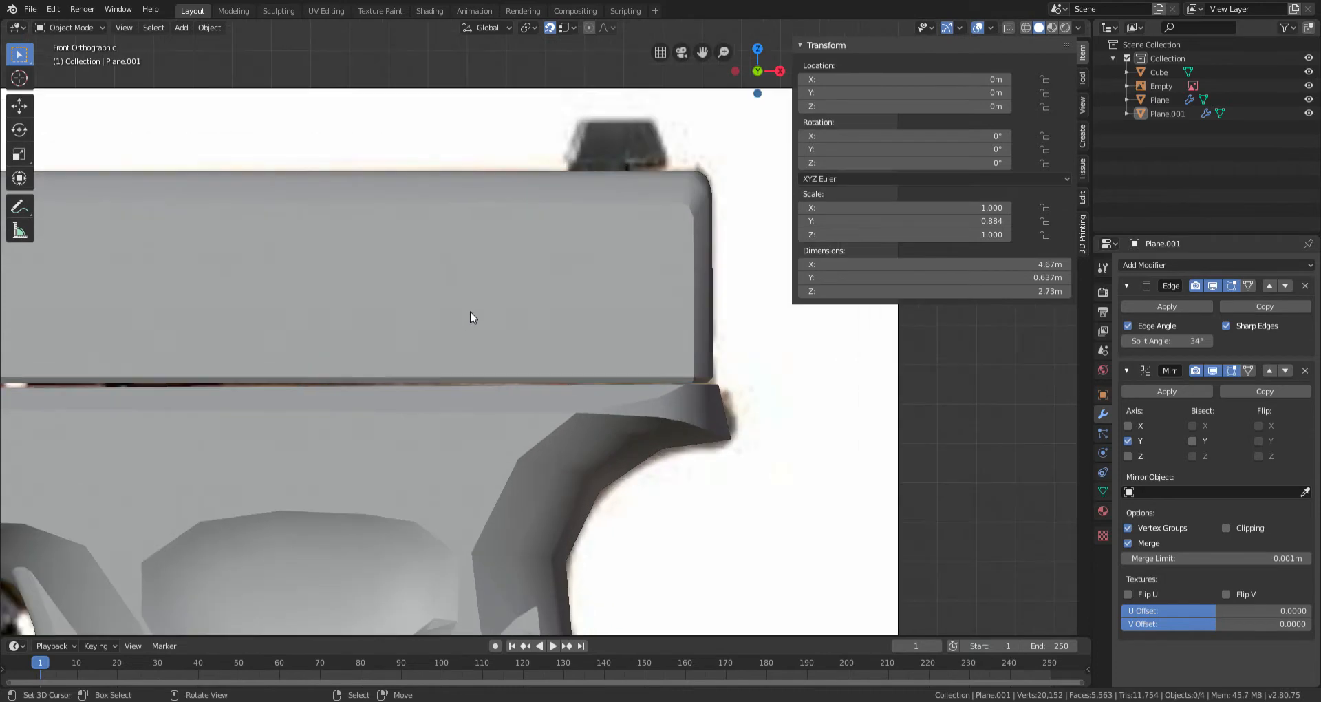
Step: Add a cube, scale it down to about 0.14 m and place it over the first rear serration in the reference image
right_click(471, 312)
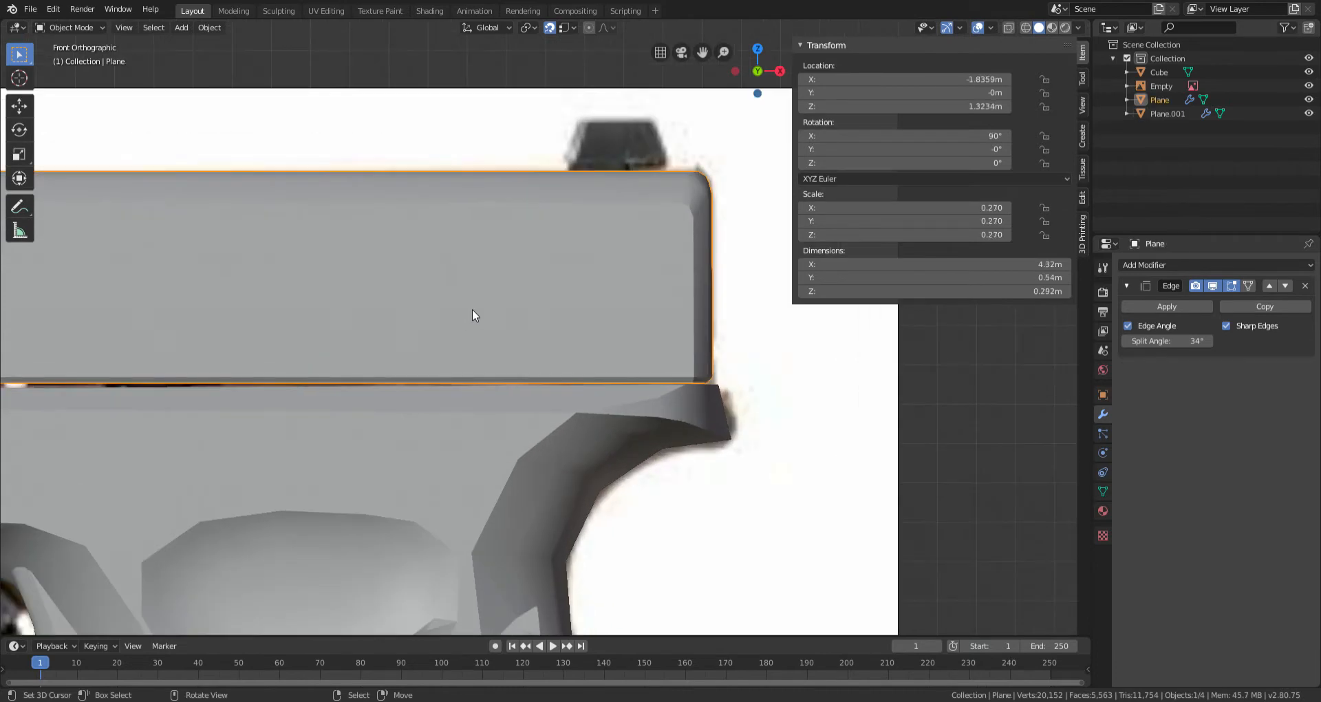
key("shift+z")
scroll(473, 309, "down", 3, "ctrl")
key("alt+a")
scroll(473, 309, "up", 4, "shift")
left_click(181, 28)
mouse_move(206, 49)
left_click(295, 55)
scroll(545, 326, "down", 6)
key("s")
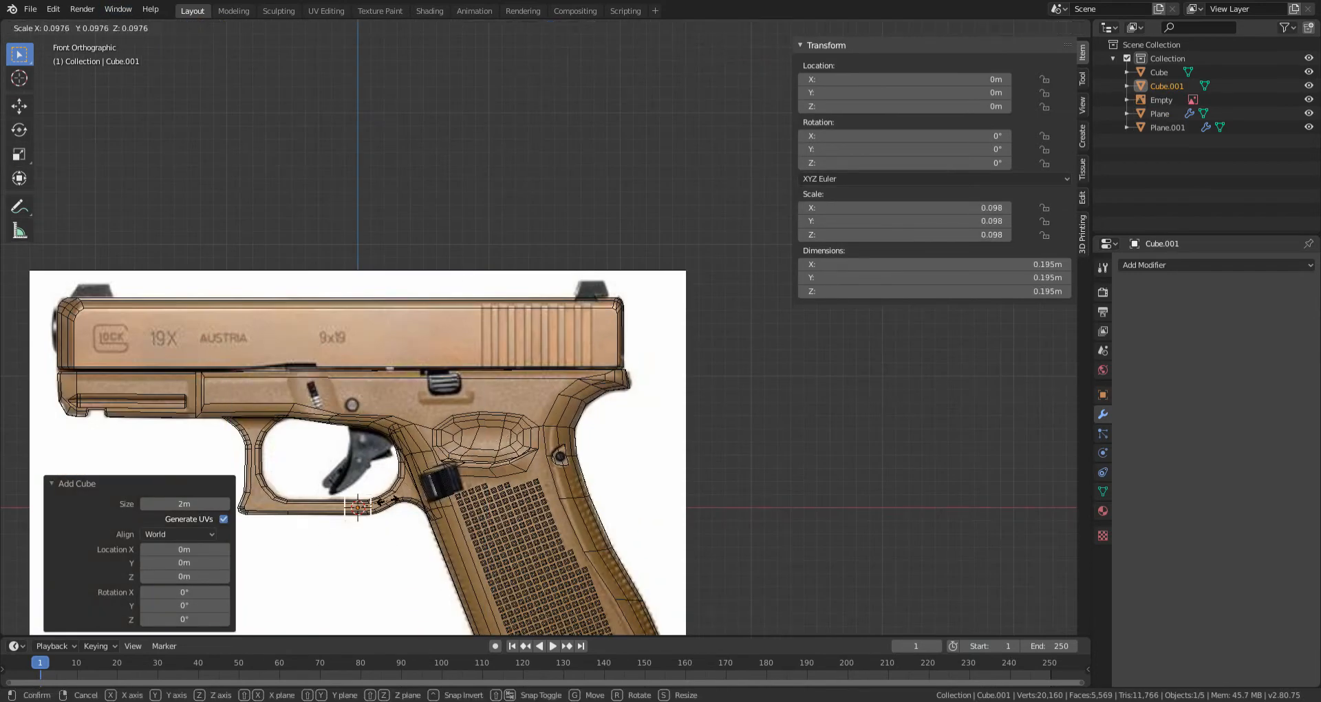
left_click(373, 503)
key("g")
left_click(508, 333)
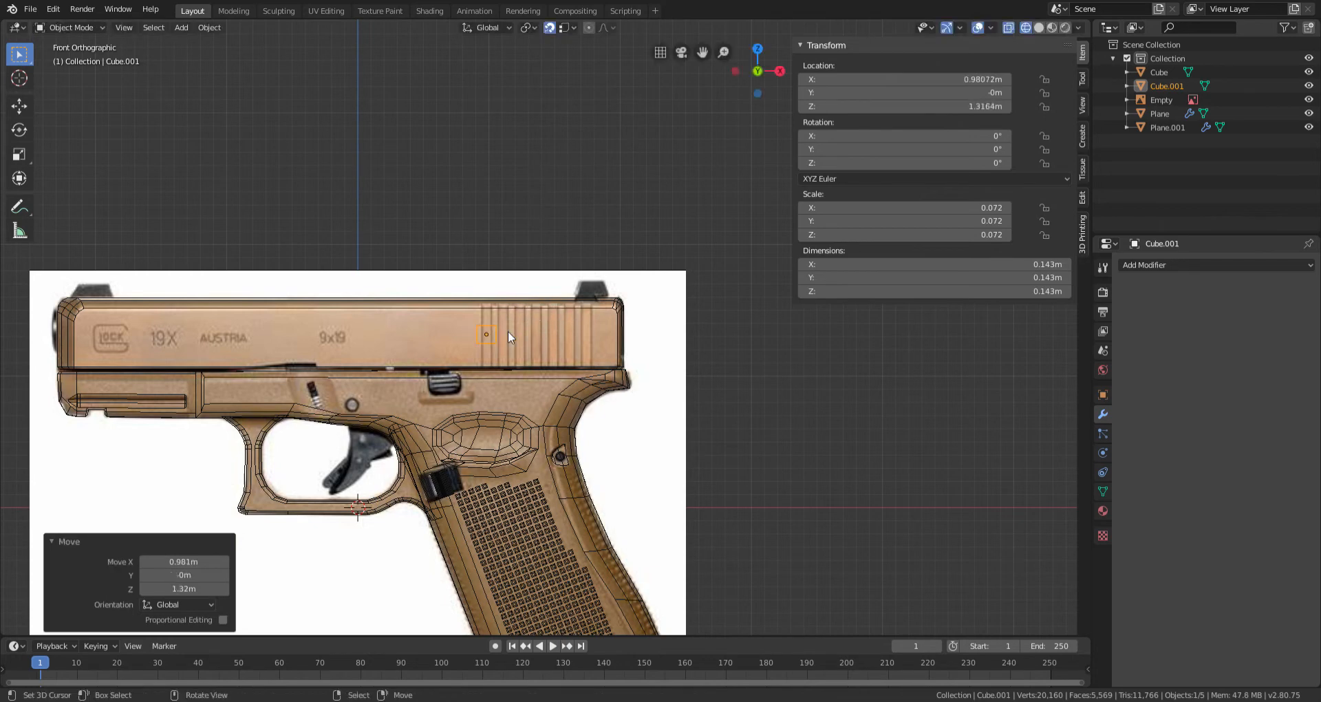
Step: Shrink the cube to about 0.072 m, align it with the first serration and stretch it along Z to about 0.594 m tall
scroll(511, 332, "up", 8)
key("s")
left_click(363, 349)
key("g")
left_click(361, 346)
scroll(361, 346, "down", 1)
middle_click_drag(283, 334, 482, 334, "shift")
key("s")
key("z")
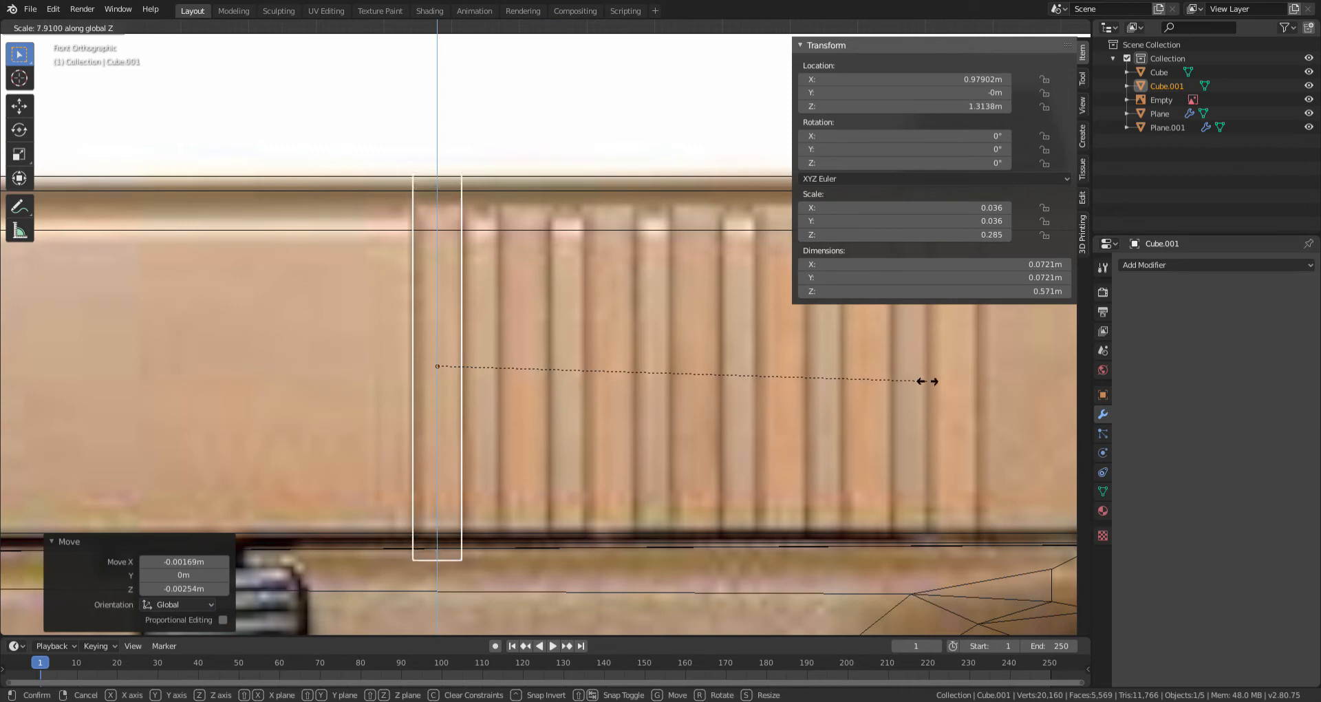
left_click(948, 370)
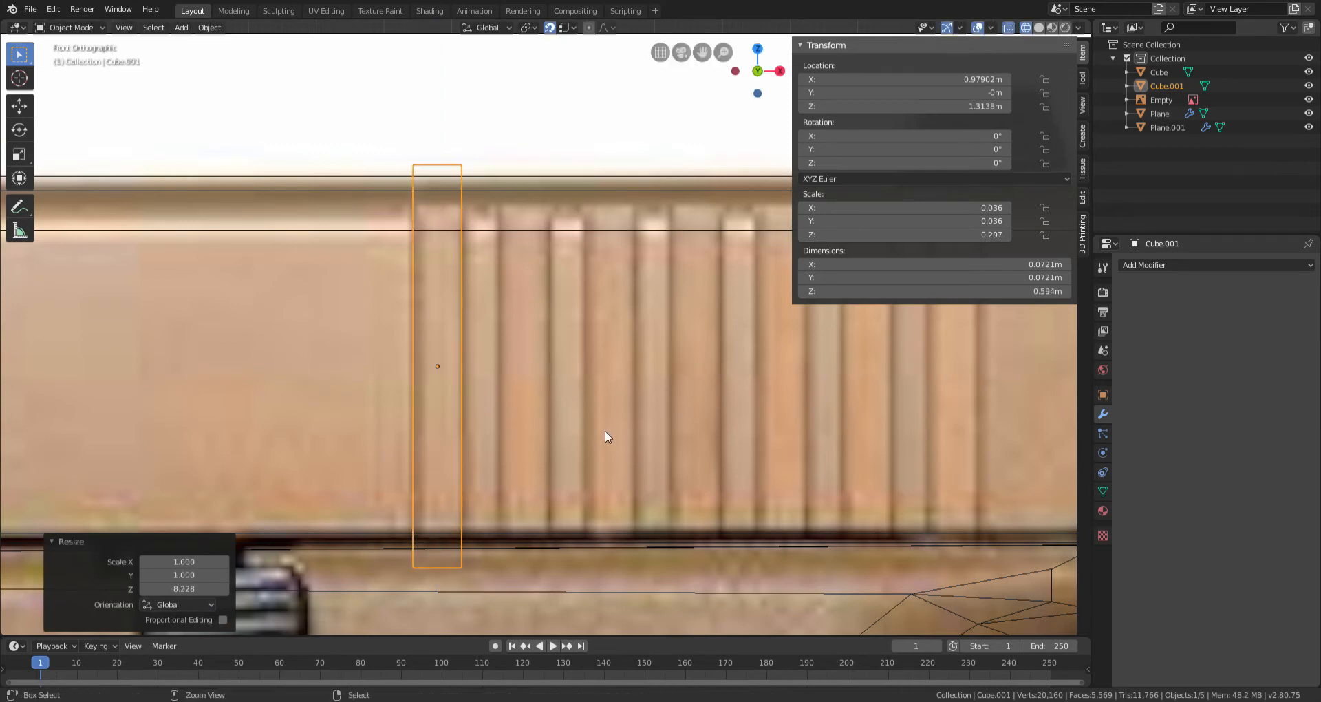
Step: Add an Array modifier to the serration bar with a relative X offset of 1.8 and a count of 7
middle_click_drag(607, 431, 563, 431, "shift")
left_click(1196, 266)
left_click(1079, 302)
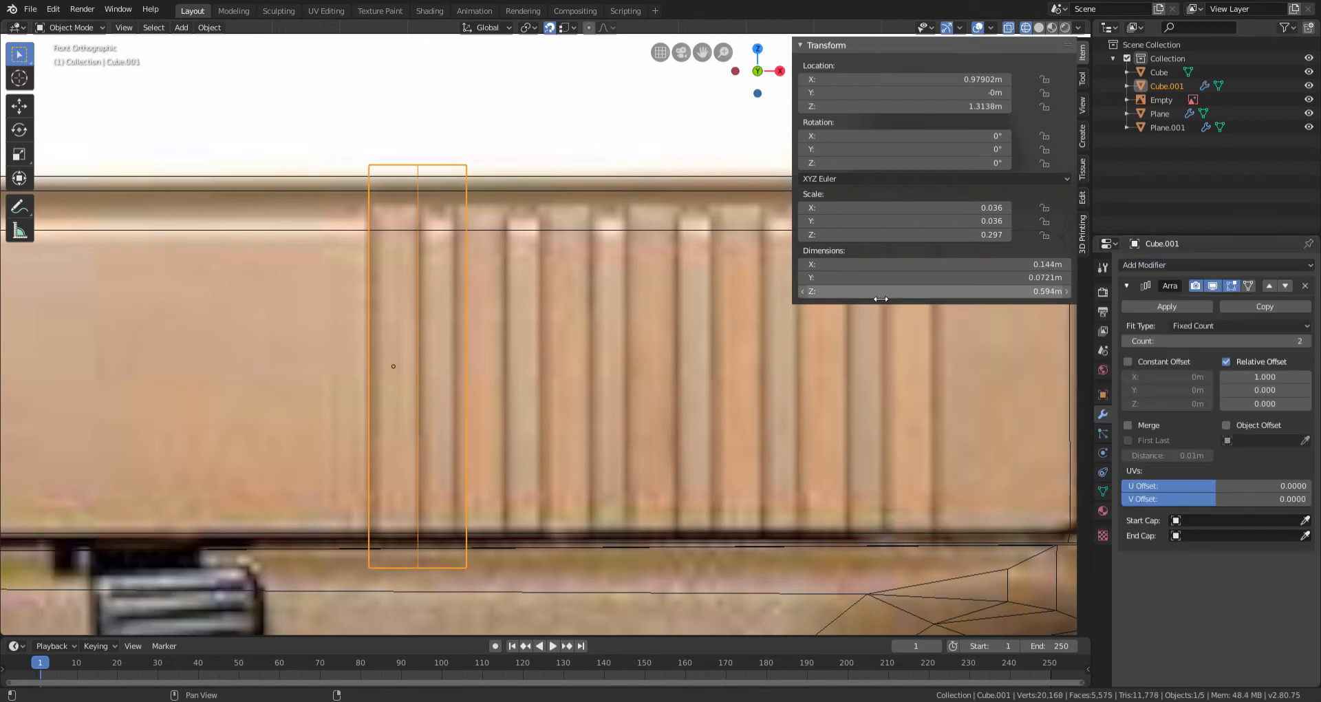
left_click_drag(1265, 377, 1311, 360)
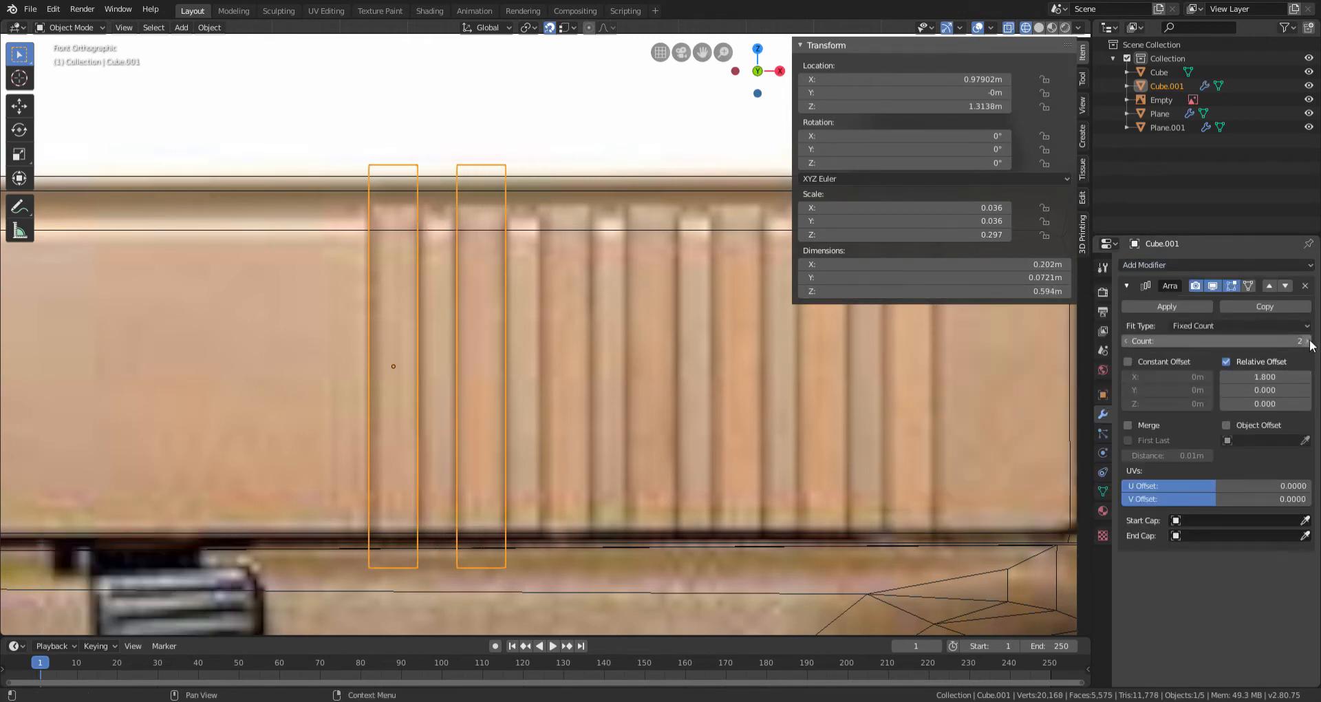
left_click(1308, 342)
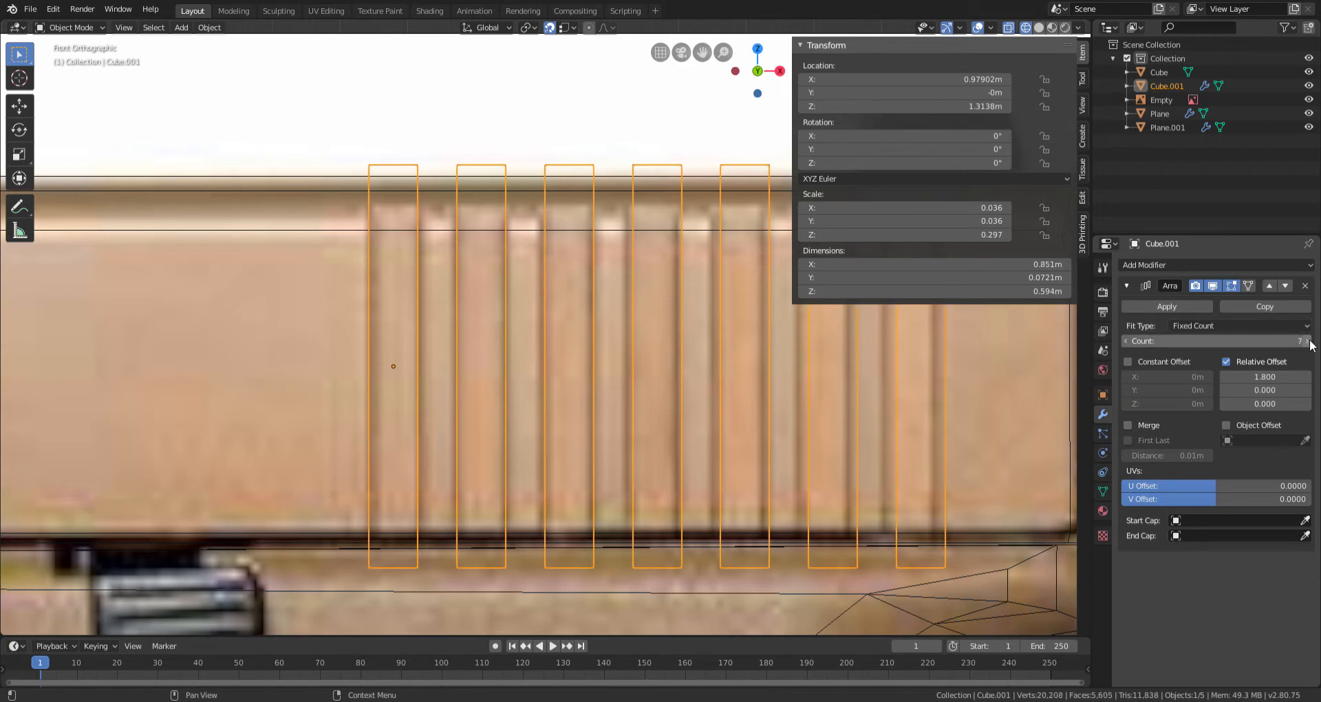
Step: Fine-tune the array's relative X offset to 1.76 so the bars line up with the reference serrations
left_click(1271, 380)
type("1.7")
key("Return")
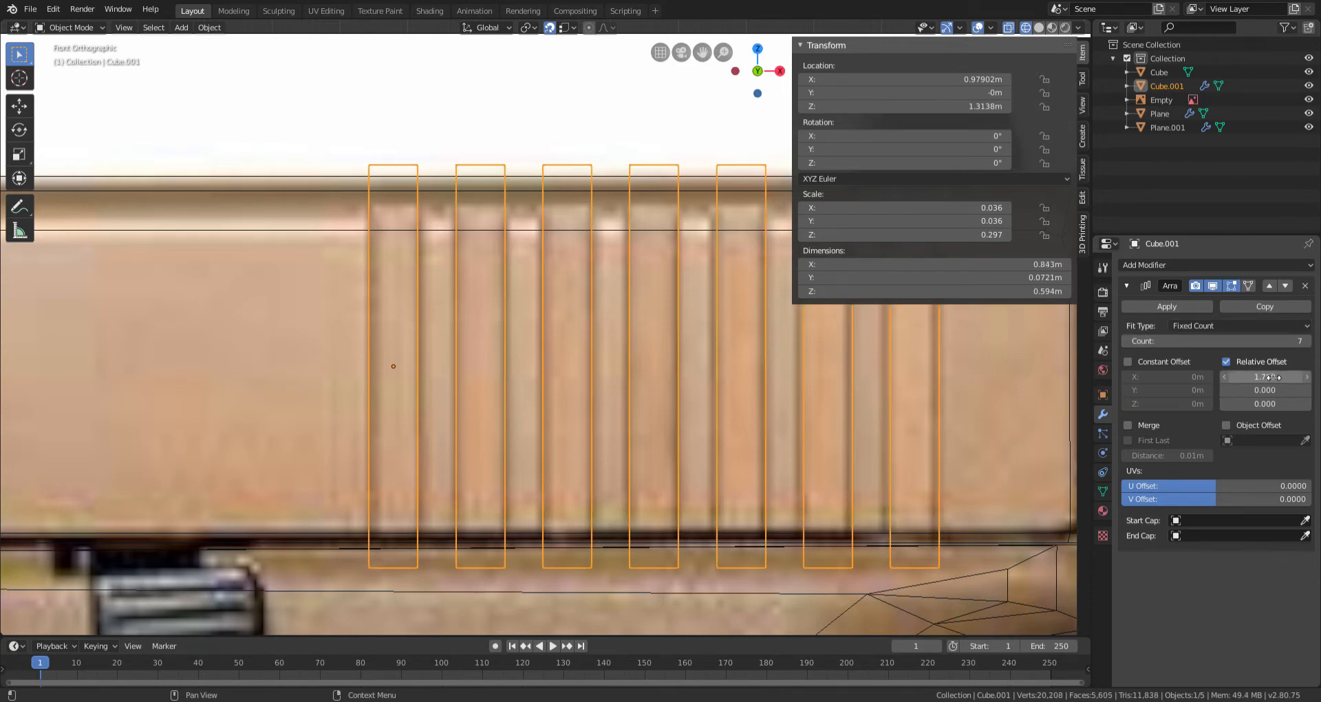
key("BackSpace")
type("7")
key("Return")
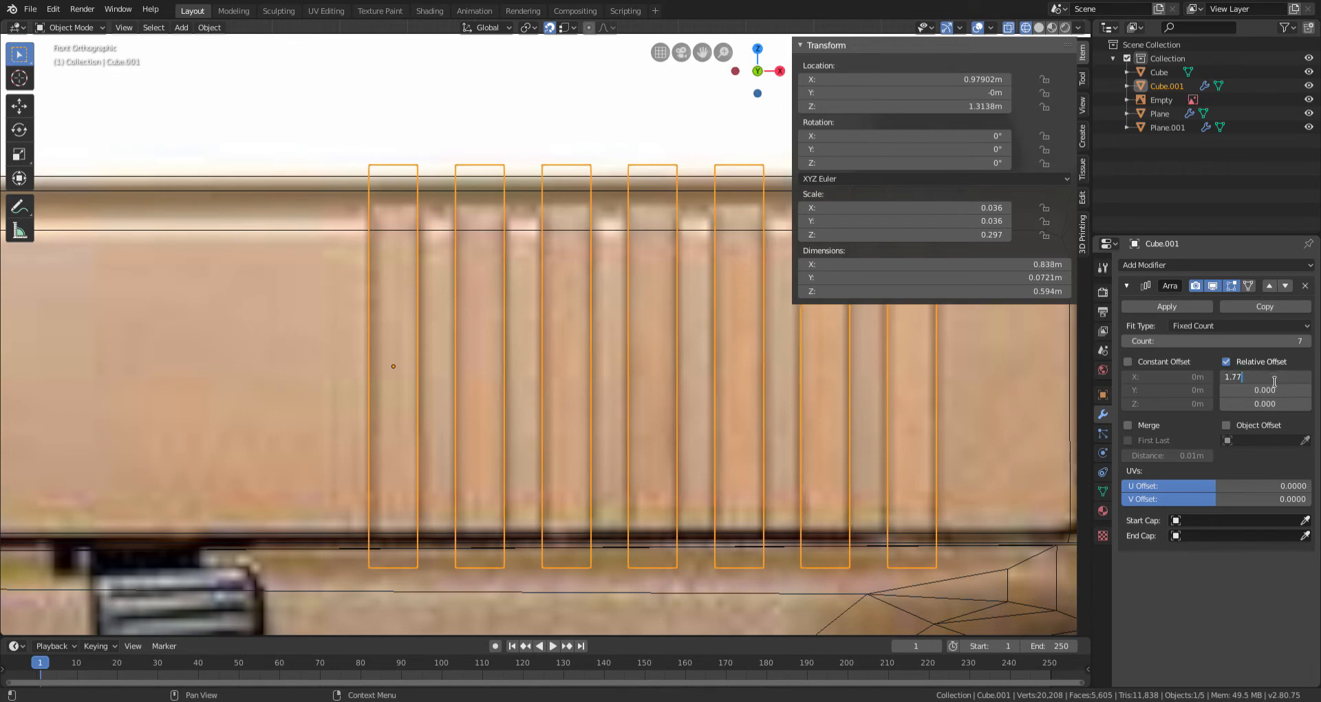
key("Return")
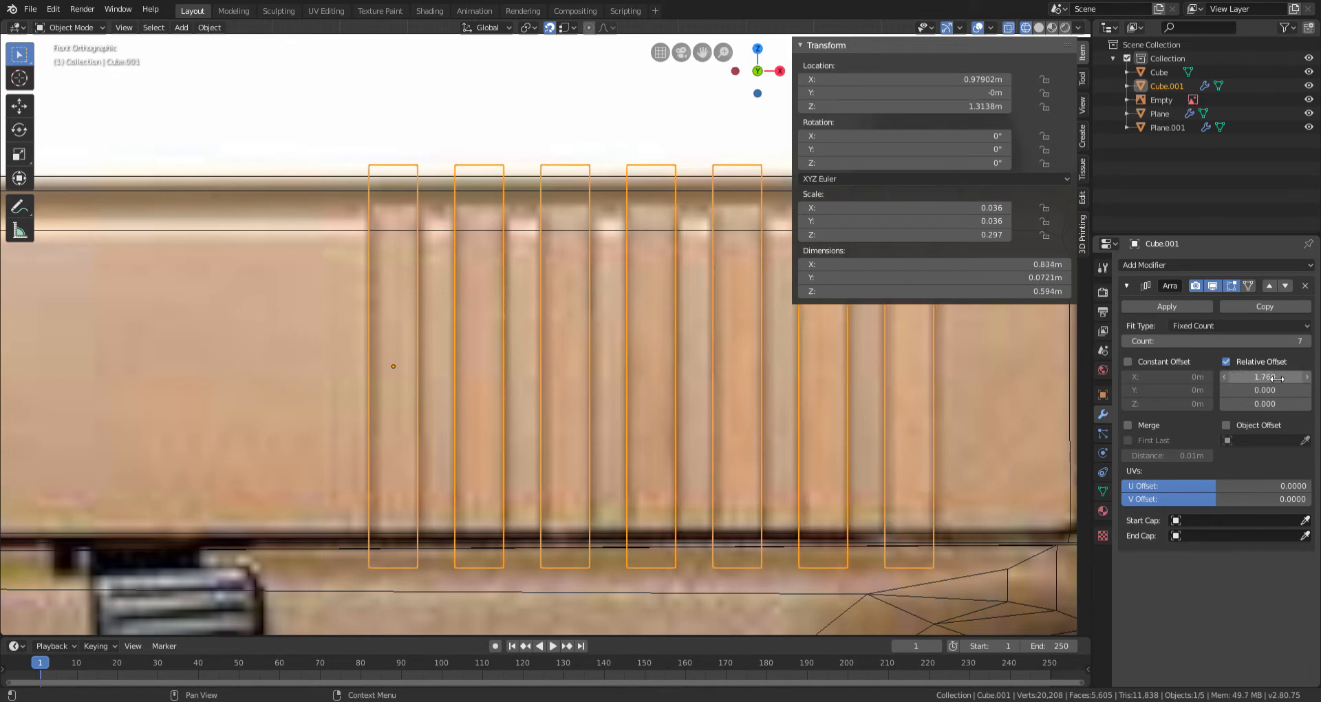
Step: Move the array of bars along Y by about -0.285 m onto the side surface of the slide
scroll(600, 488, "down", 5)
mouse_move(596, 396)
middle_mouse_down()
mouse_move(516, 430)
mouse_move(605, 440)
middle_mouse_up()
key("shift+z")
scroll(585, 413, "up", 2)
key("g")
key("x")
key("y")
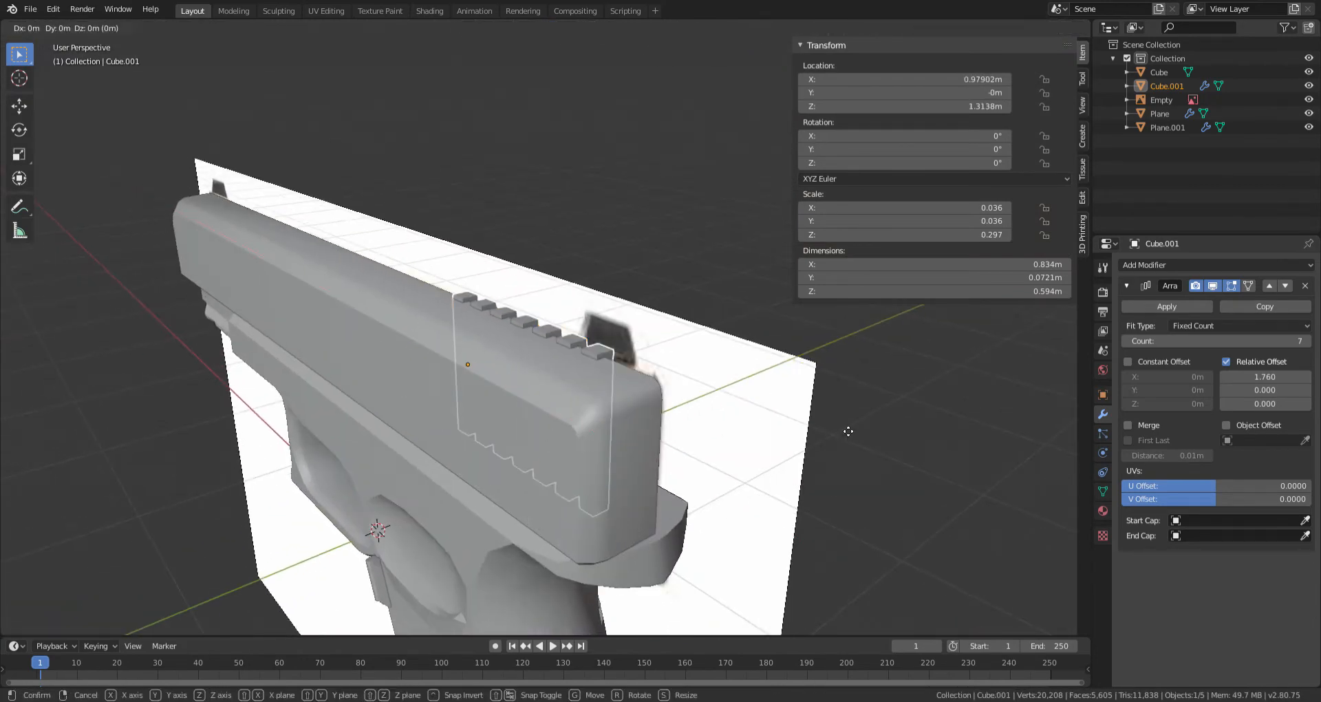
left_click(786, 456)
mouse_move(752, 438)
middle_mouse_down()
mouse_move(799, 412)
mouse_move(870, 401)
mouse_move(778, 410)
middle_mouse_up()
key("shift+z")
key("shift+z")
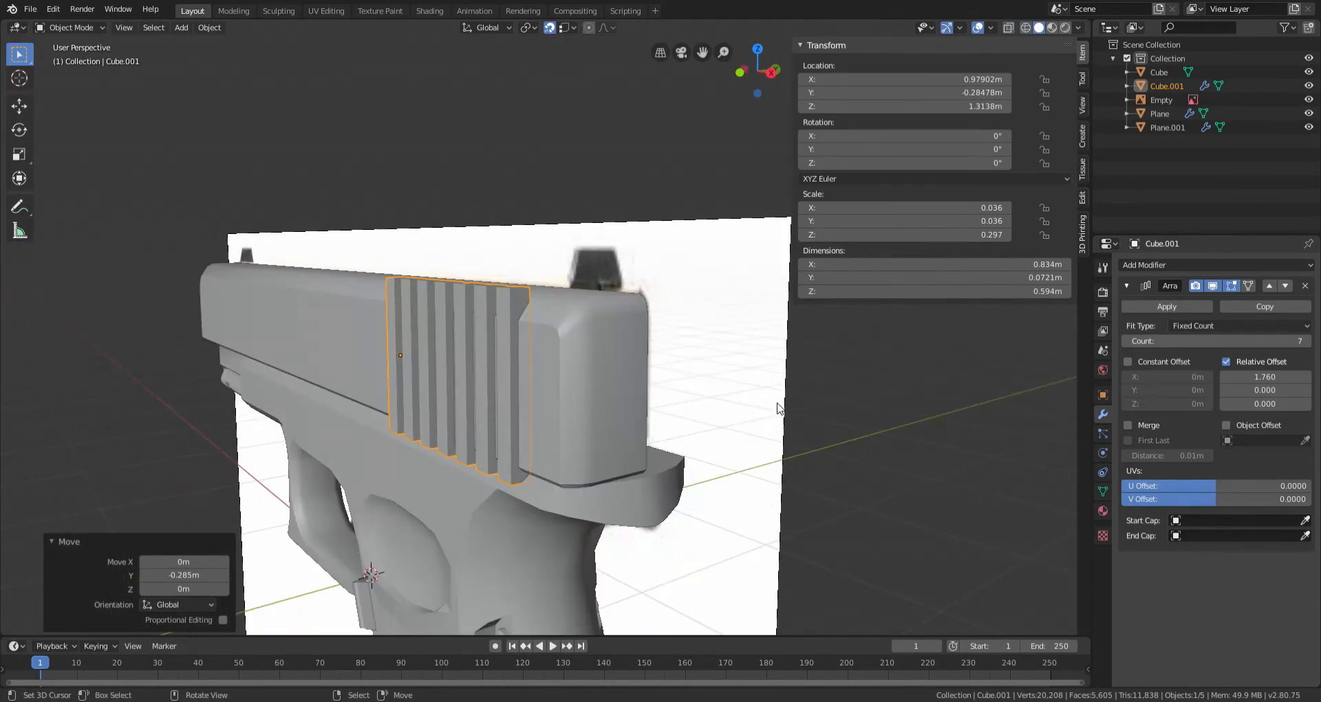
Step: Nudge the bars slightly farther outward along Y, to a location of about -0.291 m
scroll(780, 417, "up", 5)
key("g")
key("x")
key("y")
left_click(811, 432)
key("alt+a")
scroll(764, 449, "down", 2)
middle_click_drag(764, 448, 795, 460)
Step: Select the slide and add a Boolean modifier to it
right_click(659, 373)
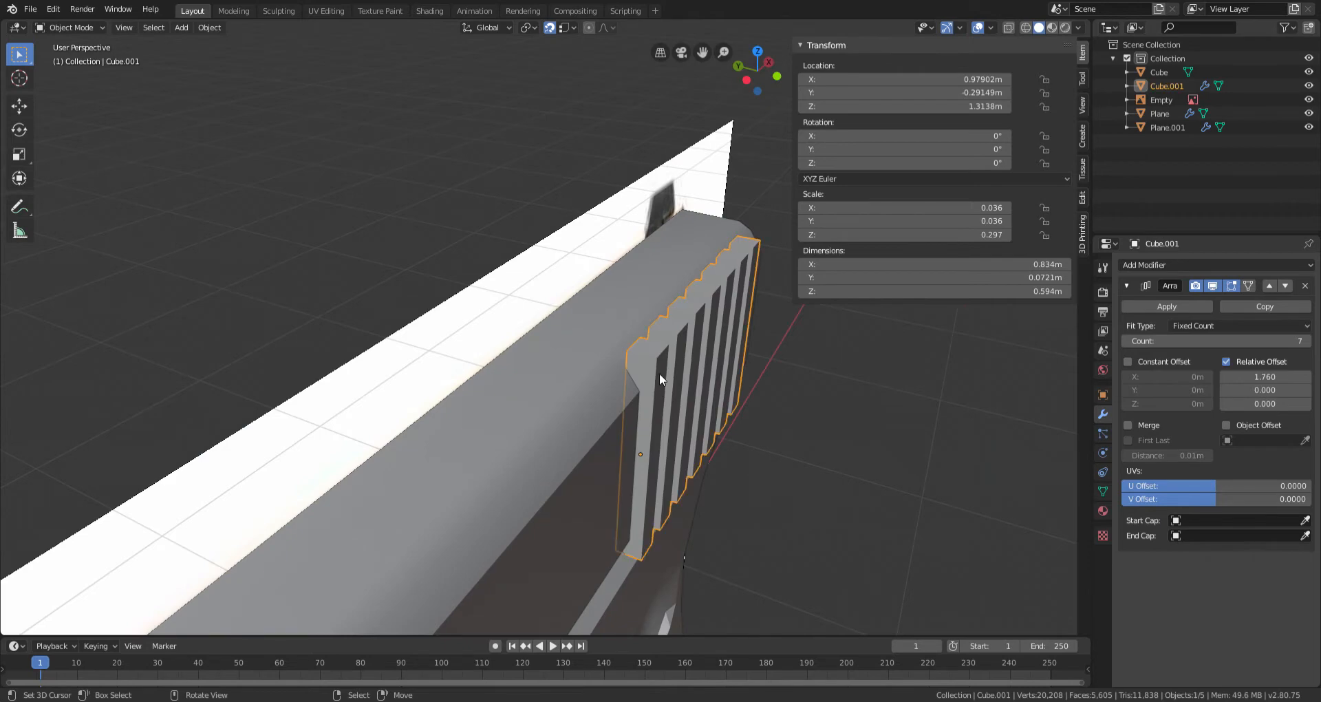
right_click(568, 394)
middle_click_drag(568, 395, 482, 366)
left_click(1120, 266)
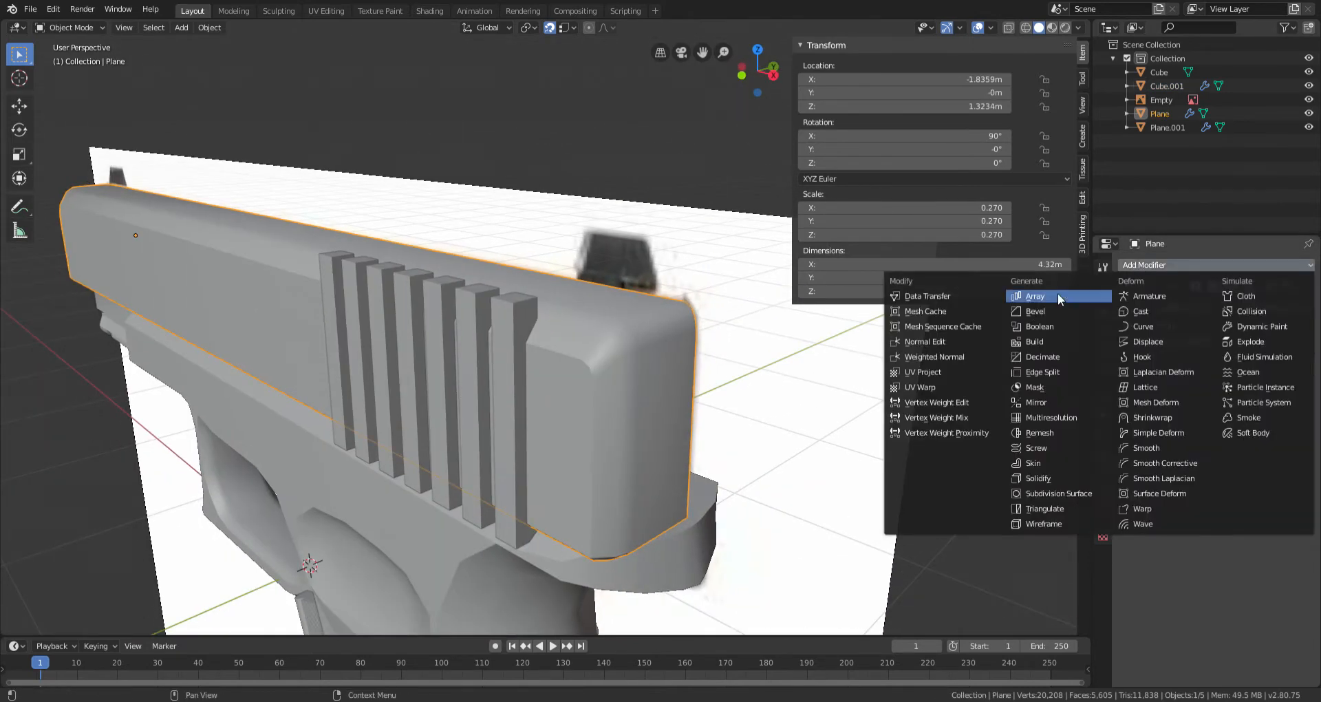
left_click(1049, 322)
Step: Select the serration bars and apply their Array modifier
scroll(540, 311, "up", 1)
right_click(530, 309)
key("Tab")
middle_click_drag(529, 307, 490, 337)
middle_click_drag(409, 302, 440, 289)
key("Tab")
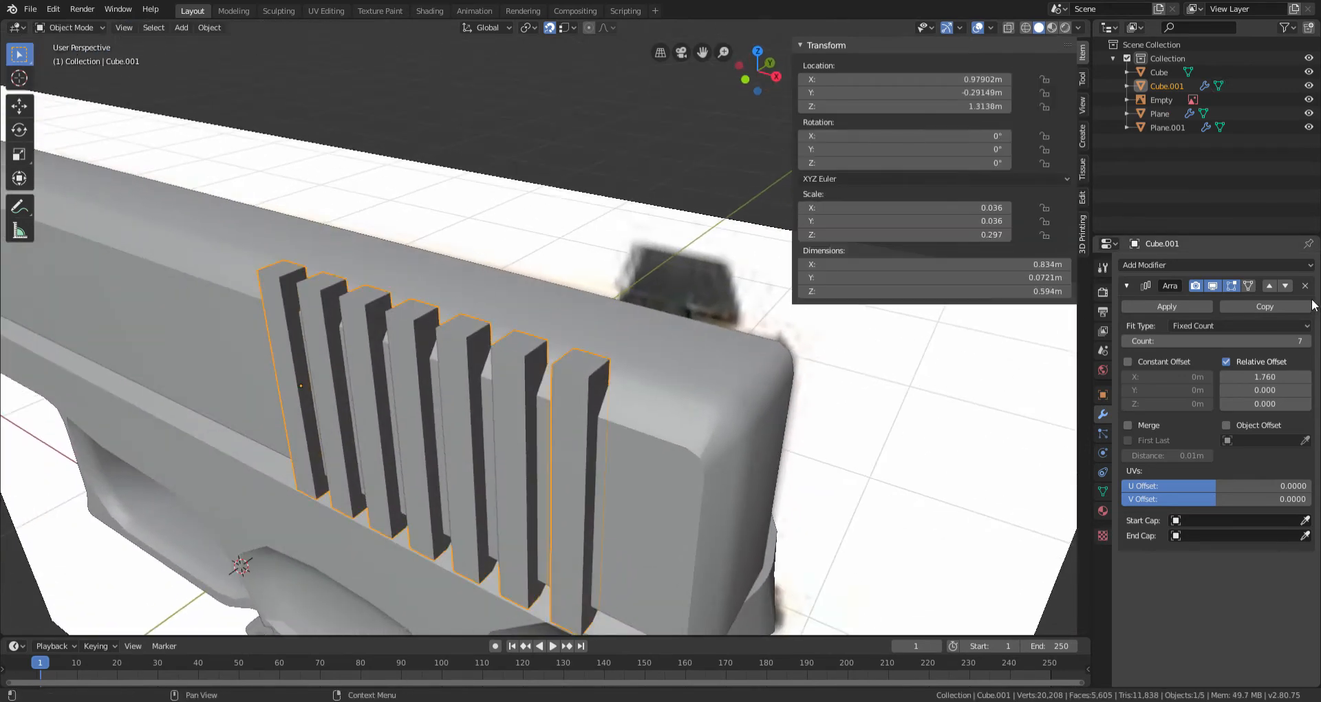
left_click(1191, 303)
Step: Select the inner faces of all seven bars and scale them to 0.854 along X using Individual Origins as the pivot point
middle_click_drag(449, 417, 428, 421)
key("Tab")
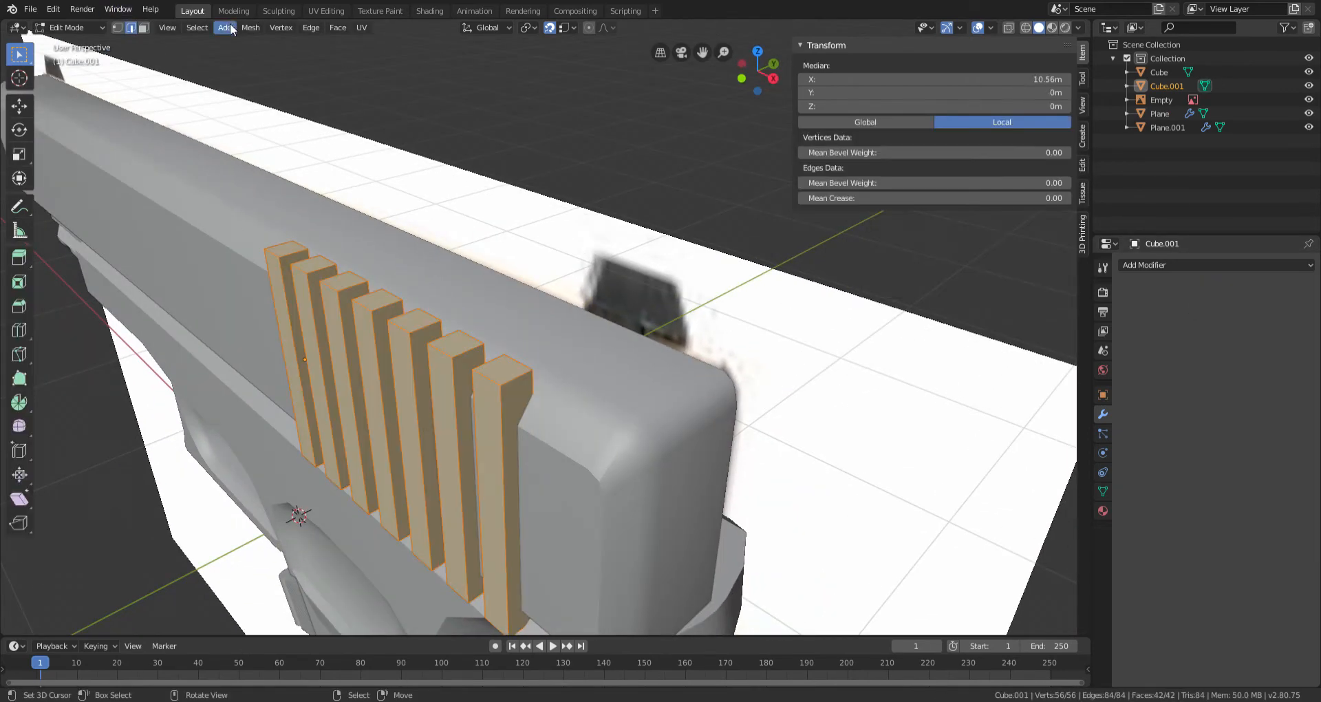
left_click(536, 393)
middle_click_drag(536, 393, 292, 59)
left_click(143, 28)
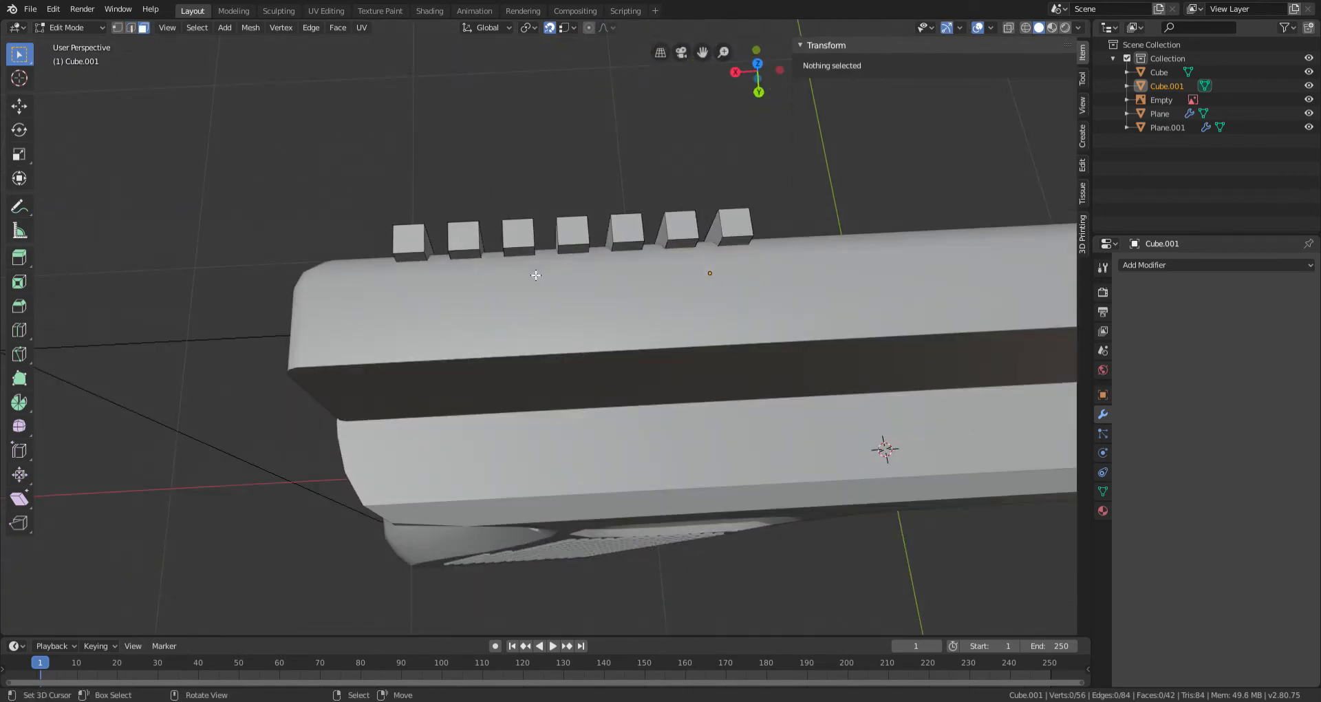
left_click(420, 258)
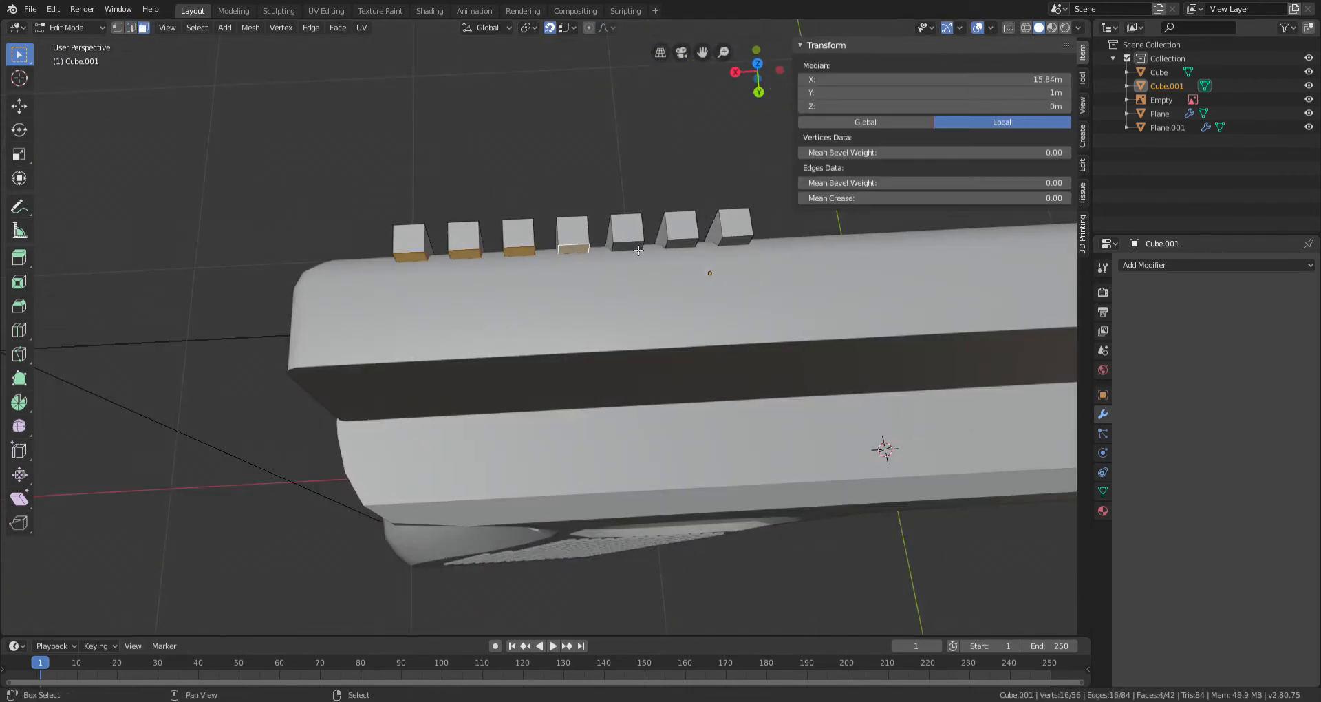
left_click(526, 27)
left_click(529, 92)
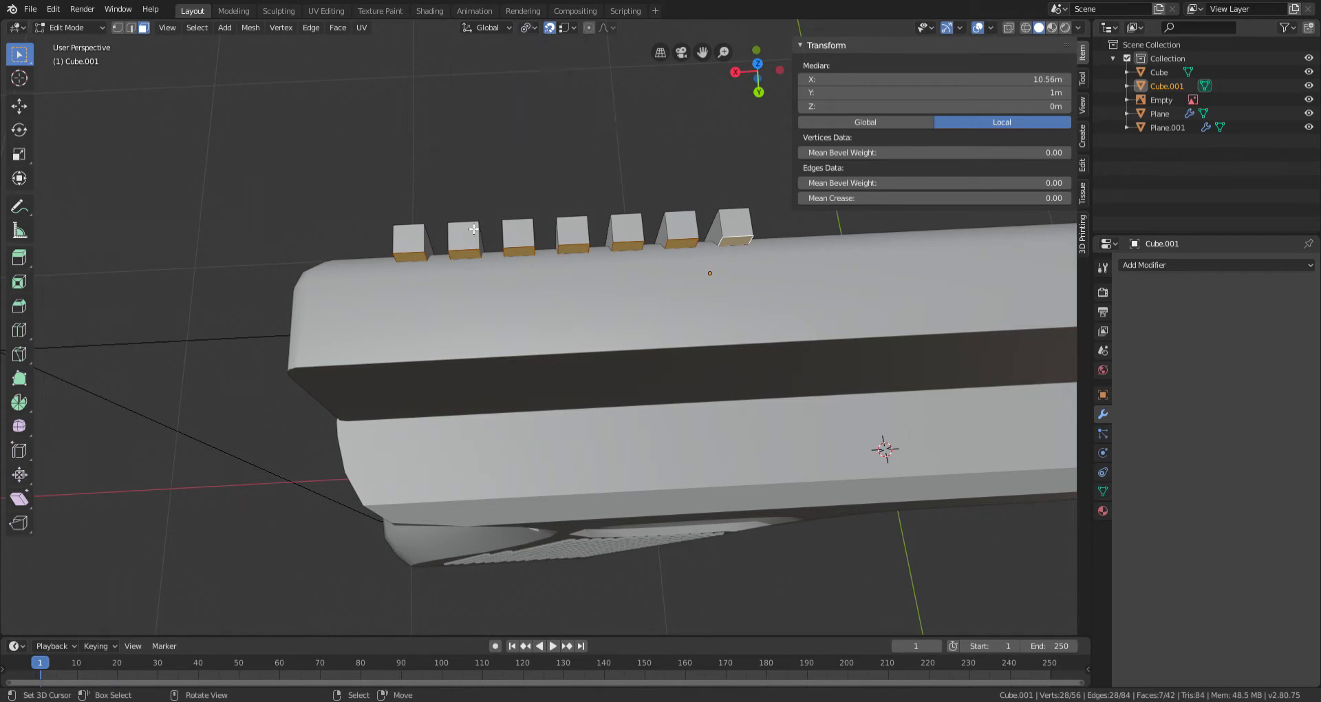
key("s")
key("x")
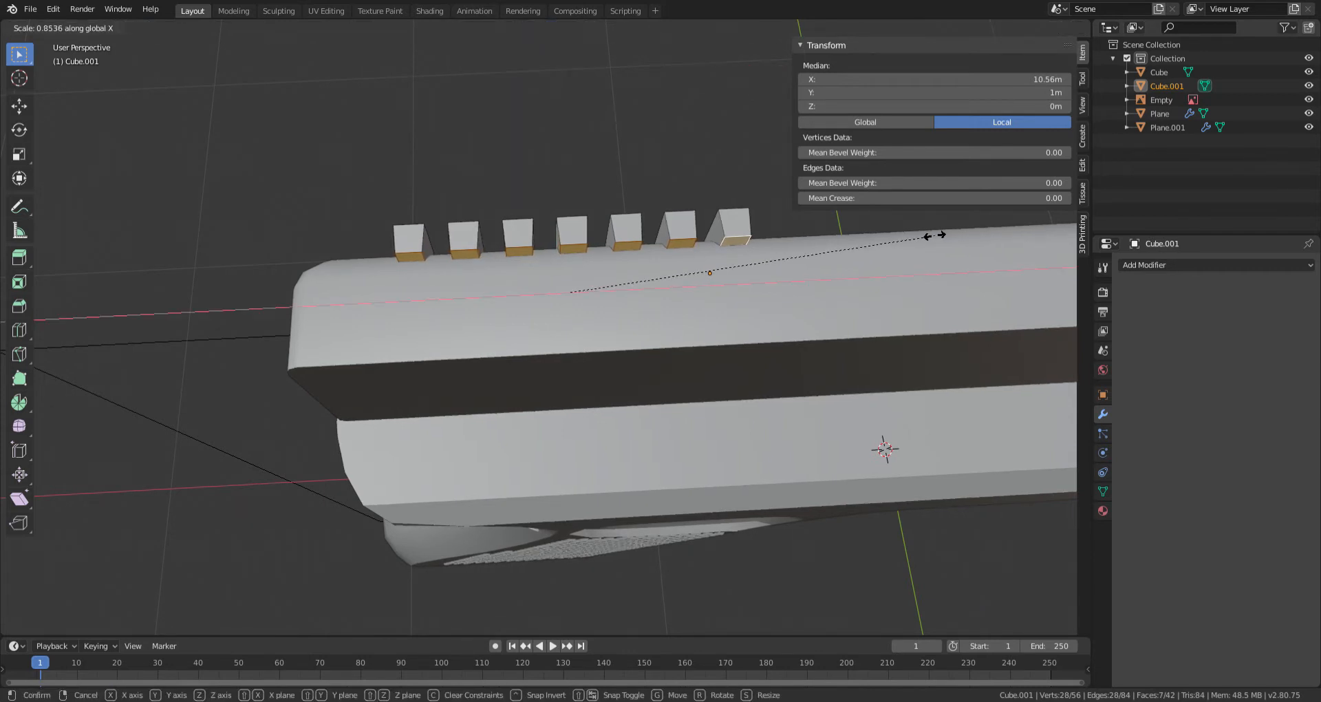
left_click(934, 235)
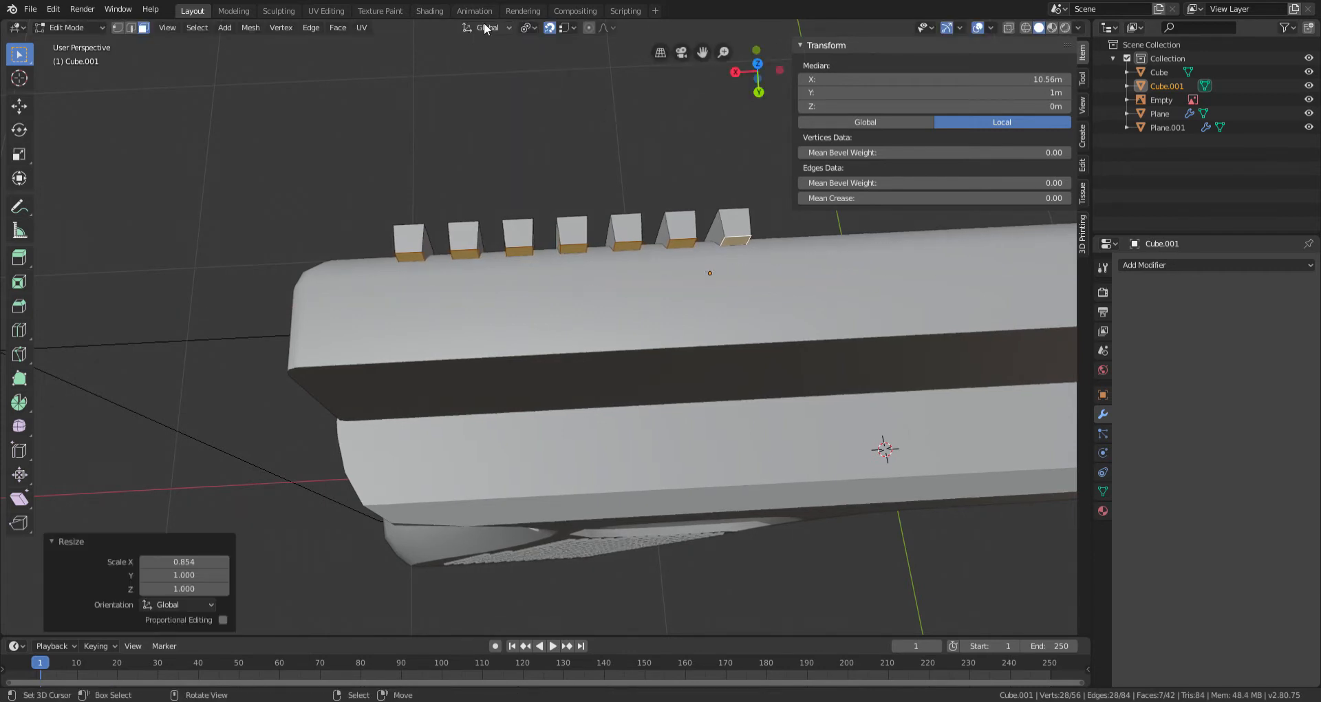
left_click(531, 28)
left_click(532, 28)
left_click(532, 27)
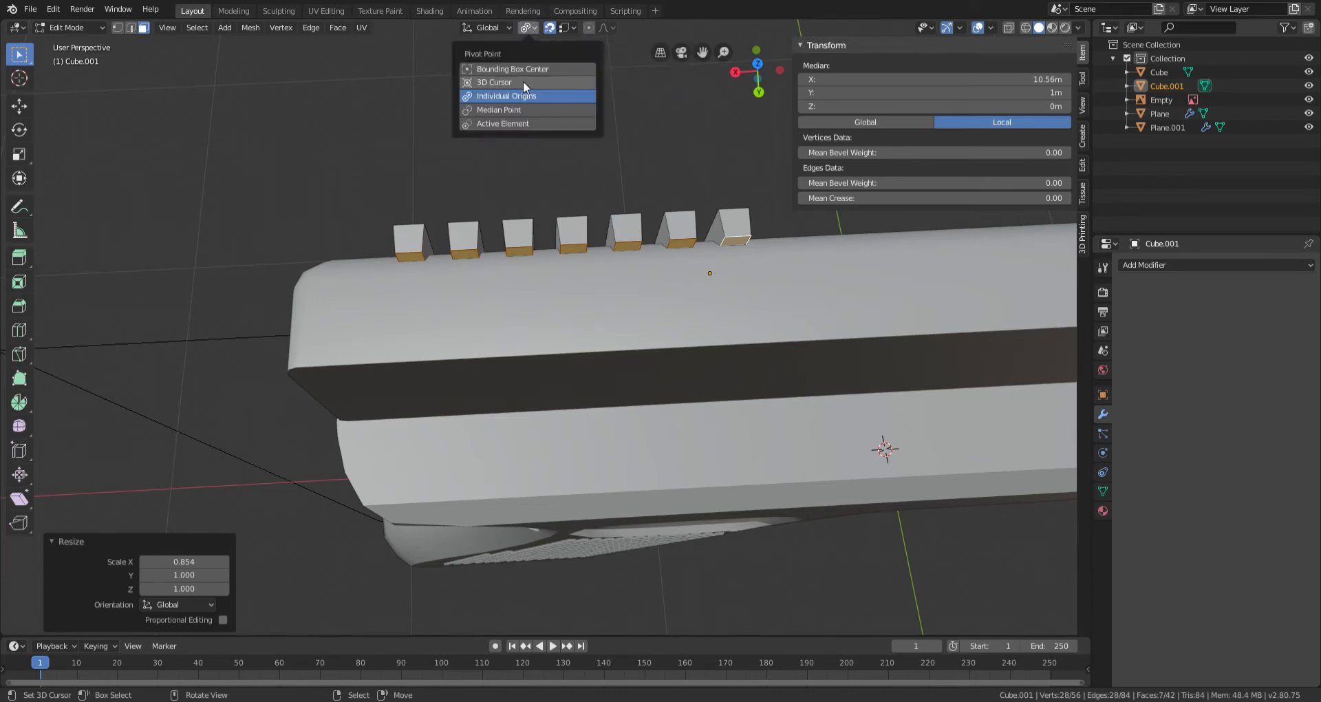
Step: Scale the whole bar object along Y until it is about 0.038 m deep
middle_click_drag(447, 296, 752, 307)
key("Tab")
key("s")
key("x")
key("y")
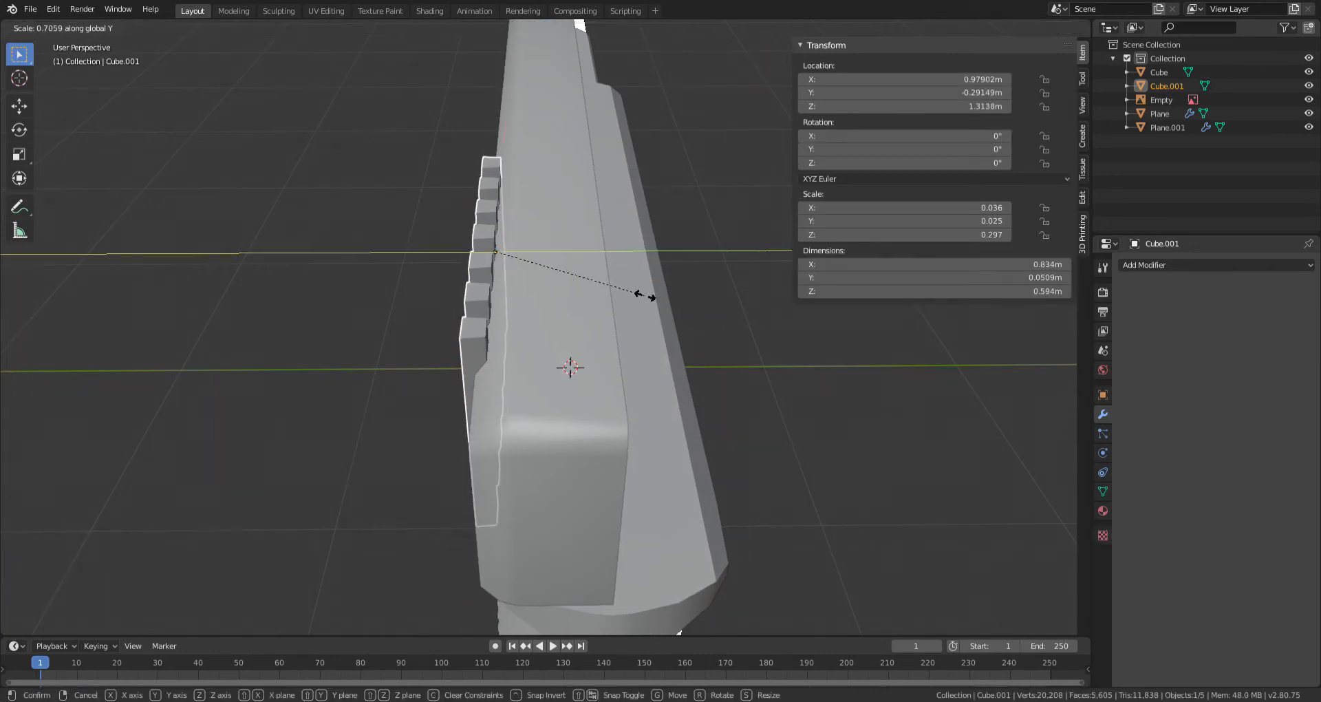
right_click(624, 286)
key("s")
key("x")
right_click(601, 286)
key("s")
key("y")
left_click(550, 270)
Step: Move the thinned bars about 0.0146 m along Y, deeper into the slide's side
mouse_move(591, 276)
middle_mouse_down()
mouse_move(610, 267)
mouse_move(641, 295)
mouse_move(692, 277)
mouse_move(668, 265)
mouse_move(586, 295)
middle_mouse_up()
key("g")
key("x")
right_click(619, 267)
key("g")
key("y")
left_click(624, 269)
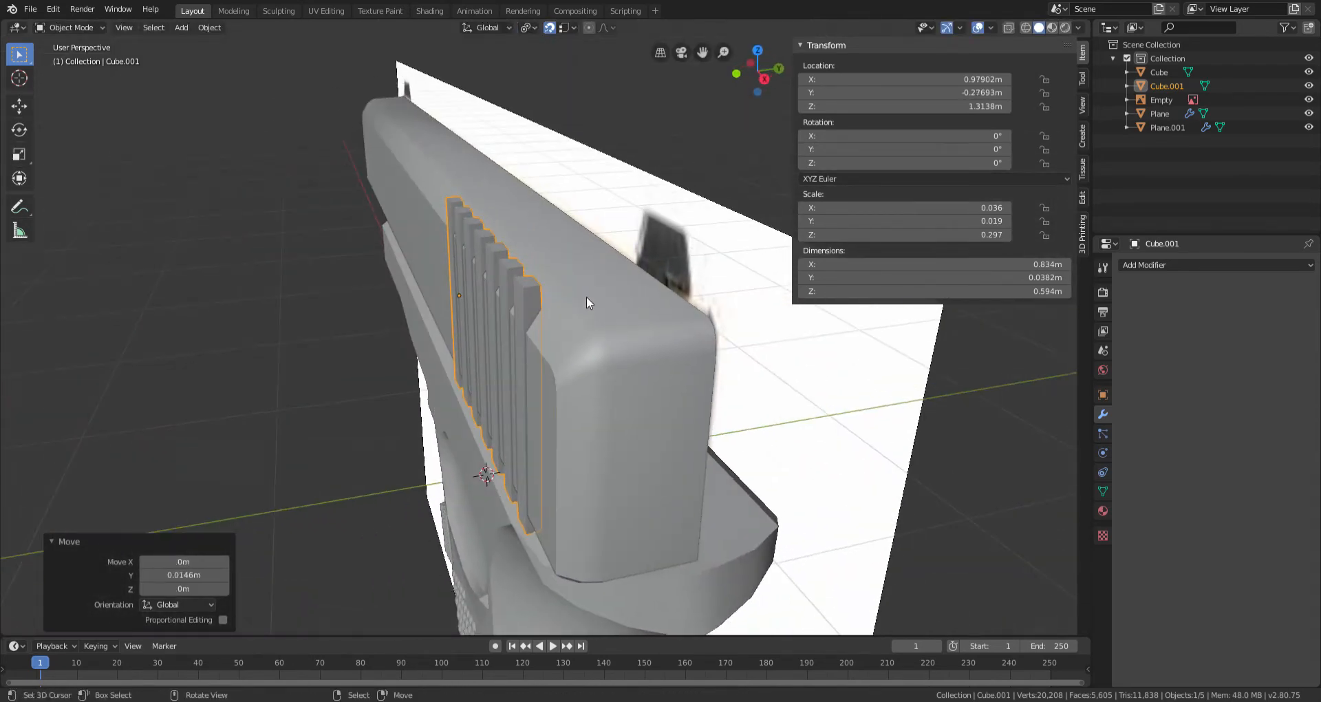
Step: Check the bars against the reference in wireframe front view and shift them along Y to about -0.283 m
key("KP_1")
key("shift+z")
scroll(596, 304, "up", 2)
scroll(605, 304, "down", 6)
mouse_move(606, 303)
middle_mouse_down()
mouse_move(503, 355)
mouse_move(735, 345)
middle_mouse_up()
key("shift+z")
scroll(628, 318, "up", 4)
key("g")
key("y")
left_click(649, 310)
key("alt+a")
scroll(548, 362, "down", 4)
scroll(362, 305, "up", 2)
Step: Set Cube.001 as the object of the slide's Boolean Difference modifier and apply the modifier
left_click(353, 297)
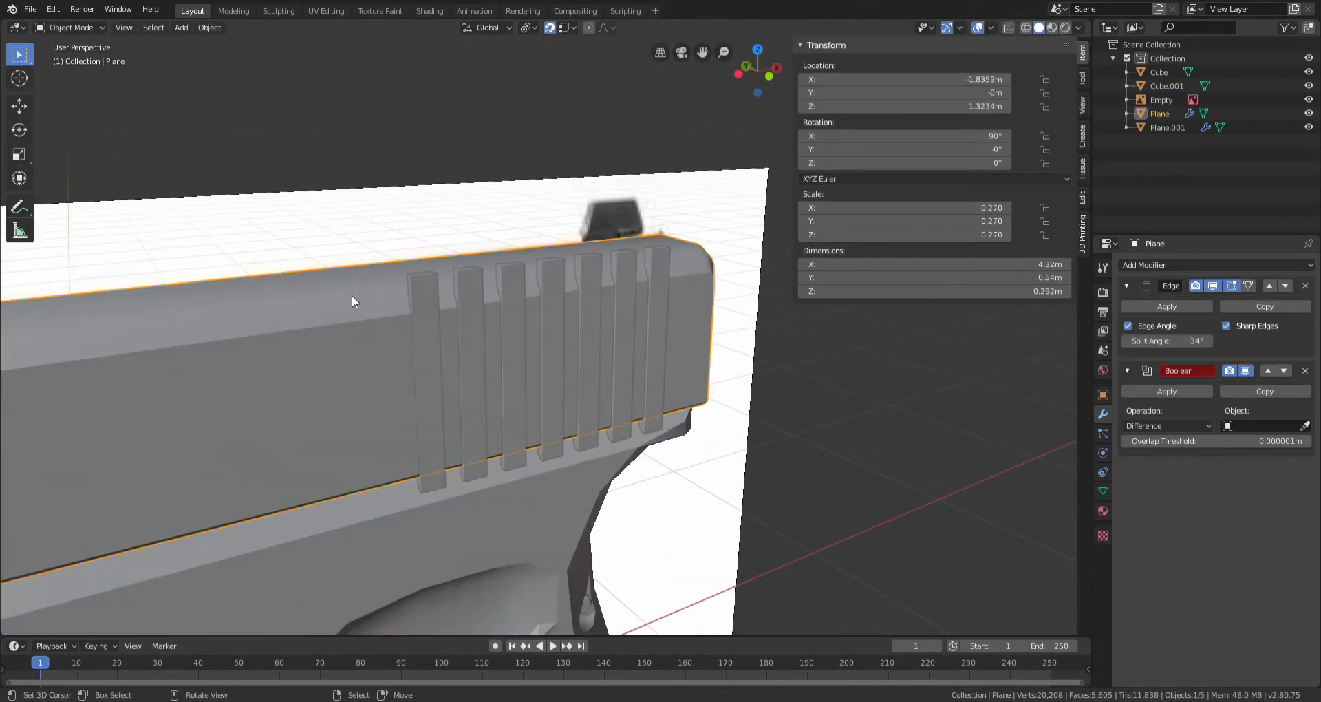
left_click(1241, 425)
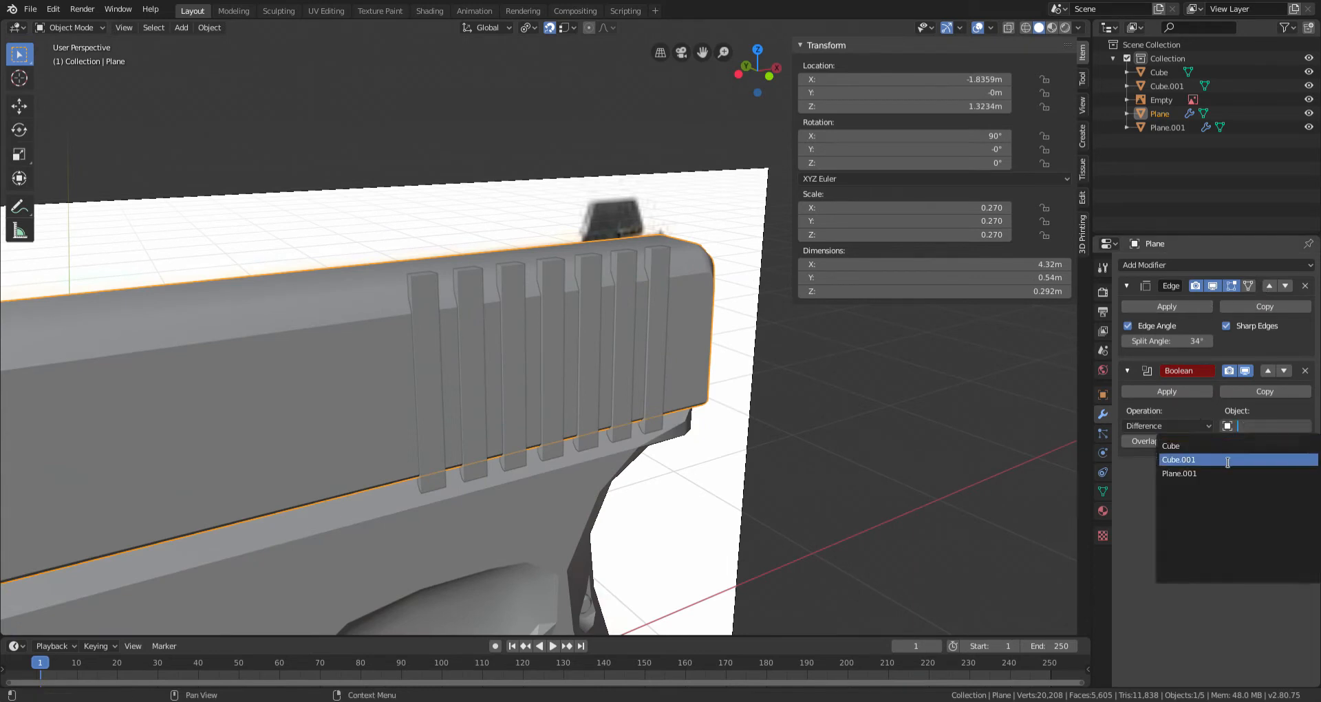
left_click(1178, 460)
left_click(426, 291)
left_click(304, 330)
left_click(1180, 391)
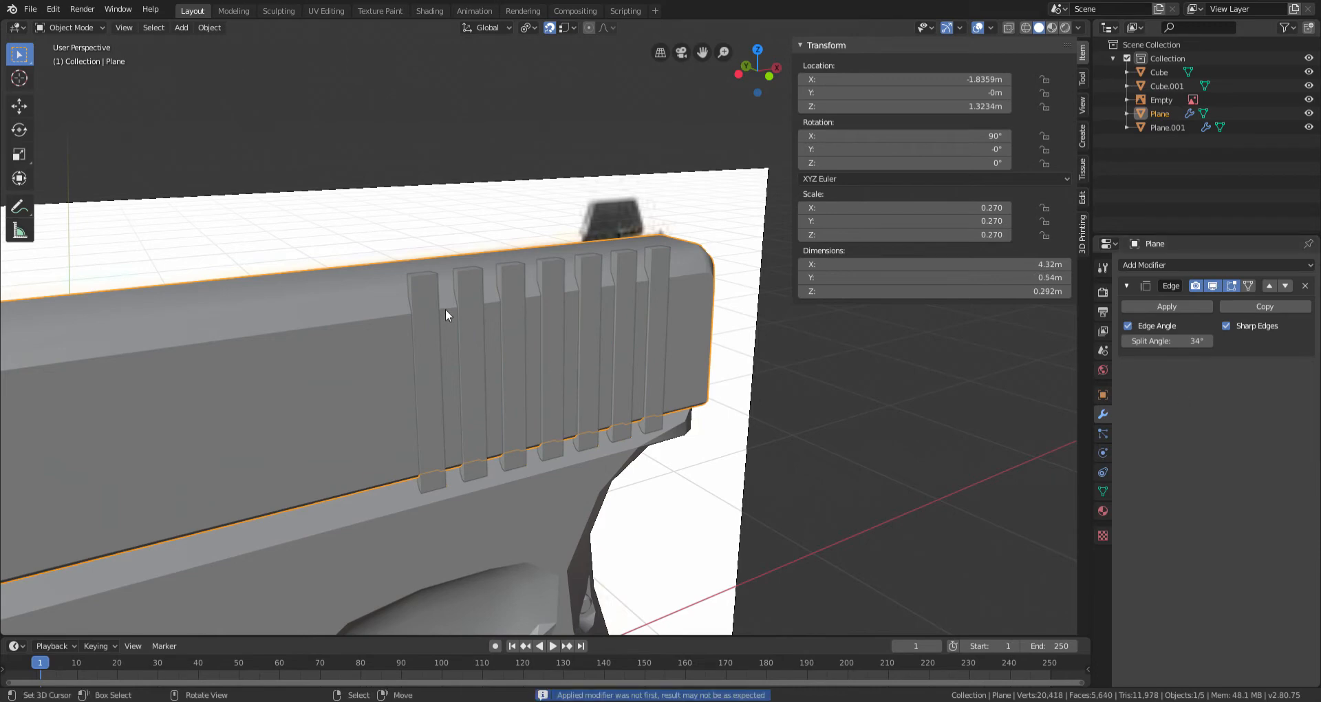
Step: Hide the serration cutter Cube.001 and compare the cut grooves with the reference image in front view wireframe
left_click(427, 290)
left_click(1309, 85)
middle_click_drag(640, 303, 588, 255)
key("KP_1")
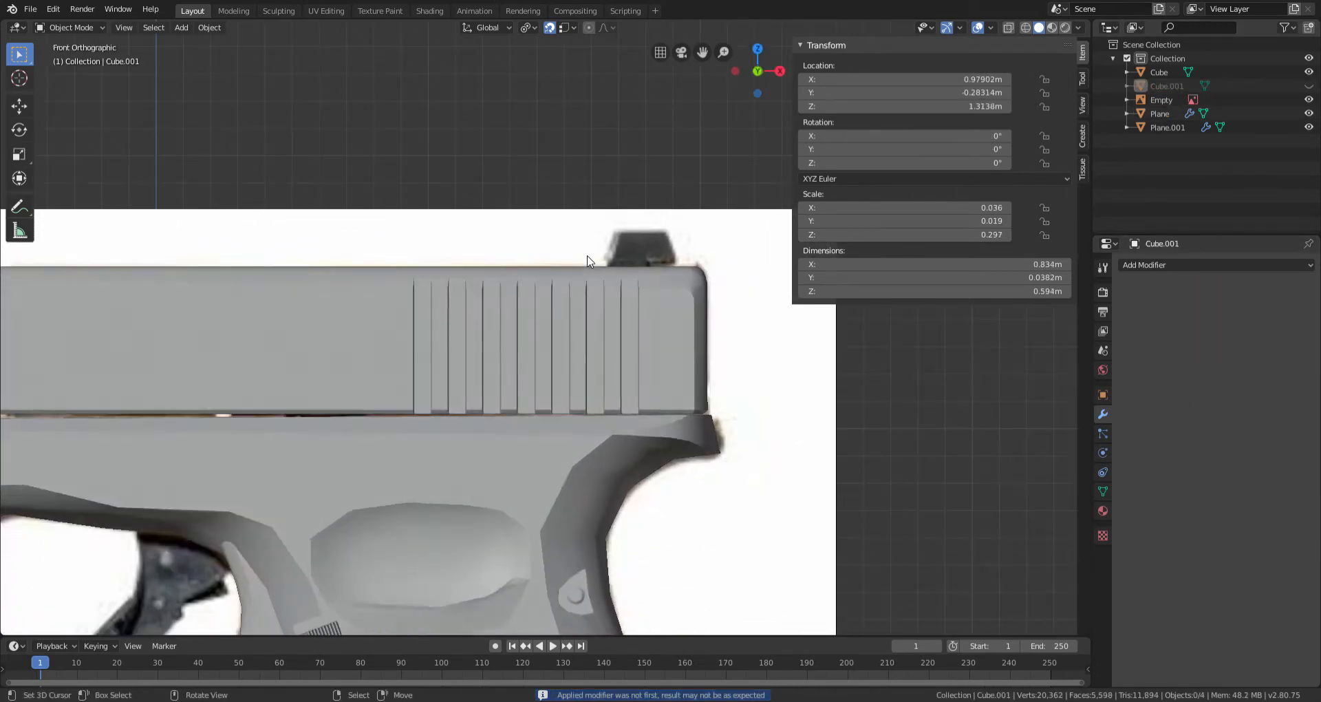
key("shift+z")
scroll(587, 254, "up", 4)
scroll(587, 255, "down", 8)
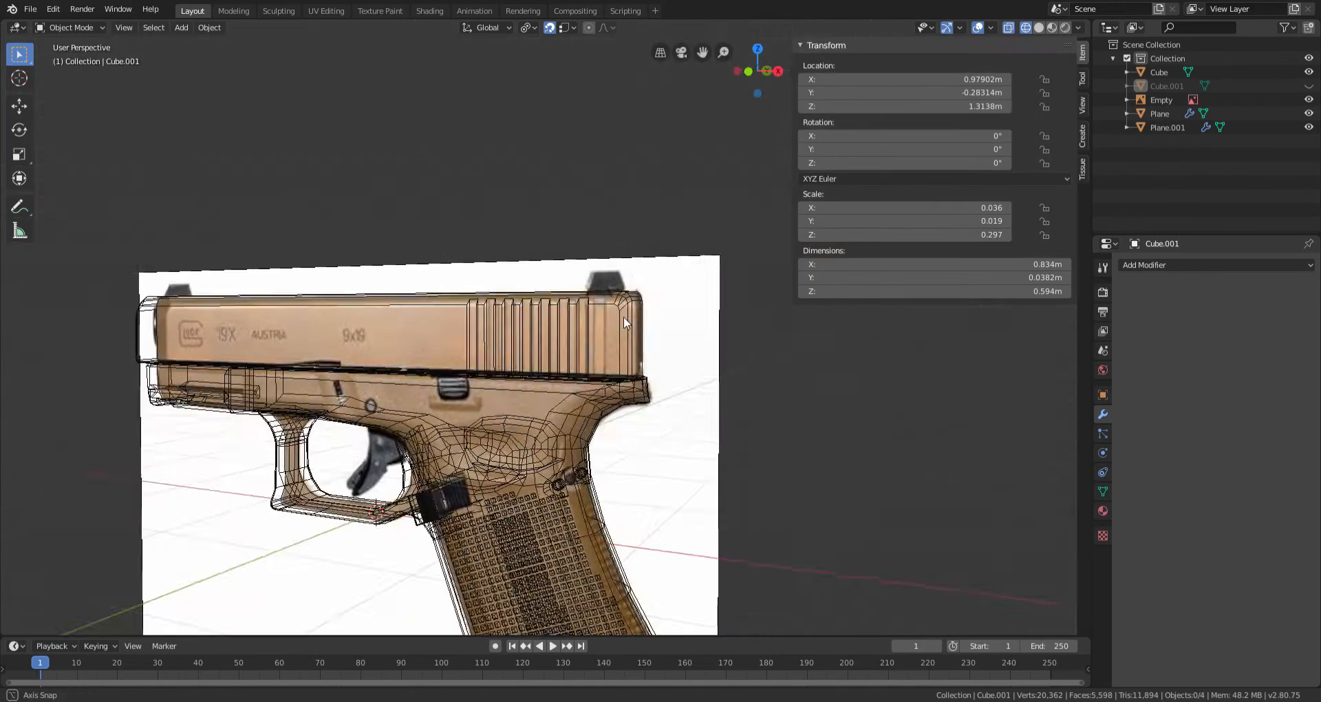
Step: Select the outer vertical edges of all the rear serration grooves on the slide and bevel them slightly
key("shift+z")
mouse_move(623, 316)
middle_mouse_down()
mouse_move(527, 323)
mouse_move(684, 314)
middle_mouse_up()
scroll(684, 314, "up", 4)
right_click(517, 251)
key("Tab")
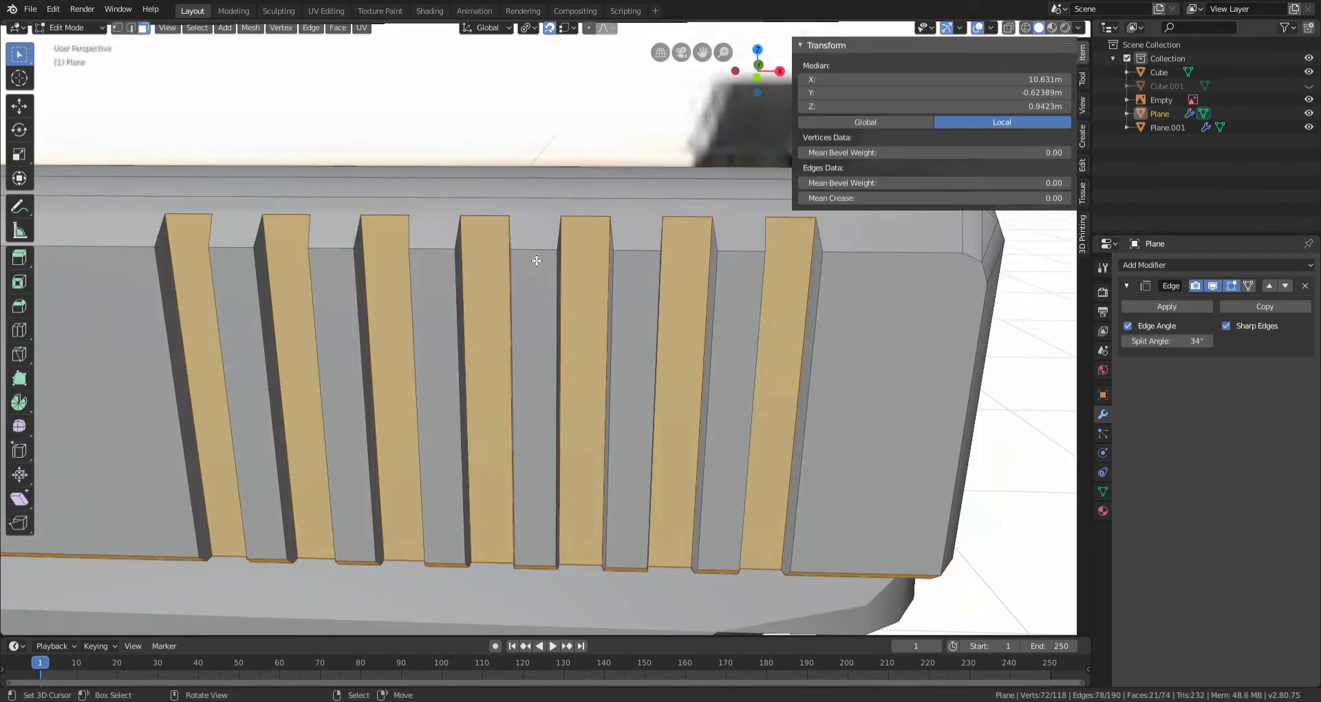
middle_click_drag(537, 259, 397, 258)
left_click(130, 28)
left_click(241, 256)
left_click(268, 264, "shift")
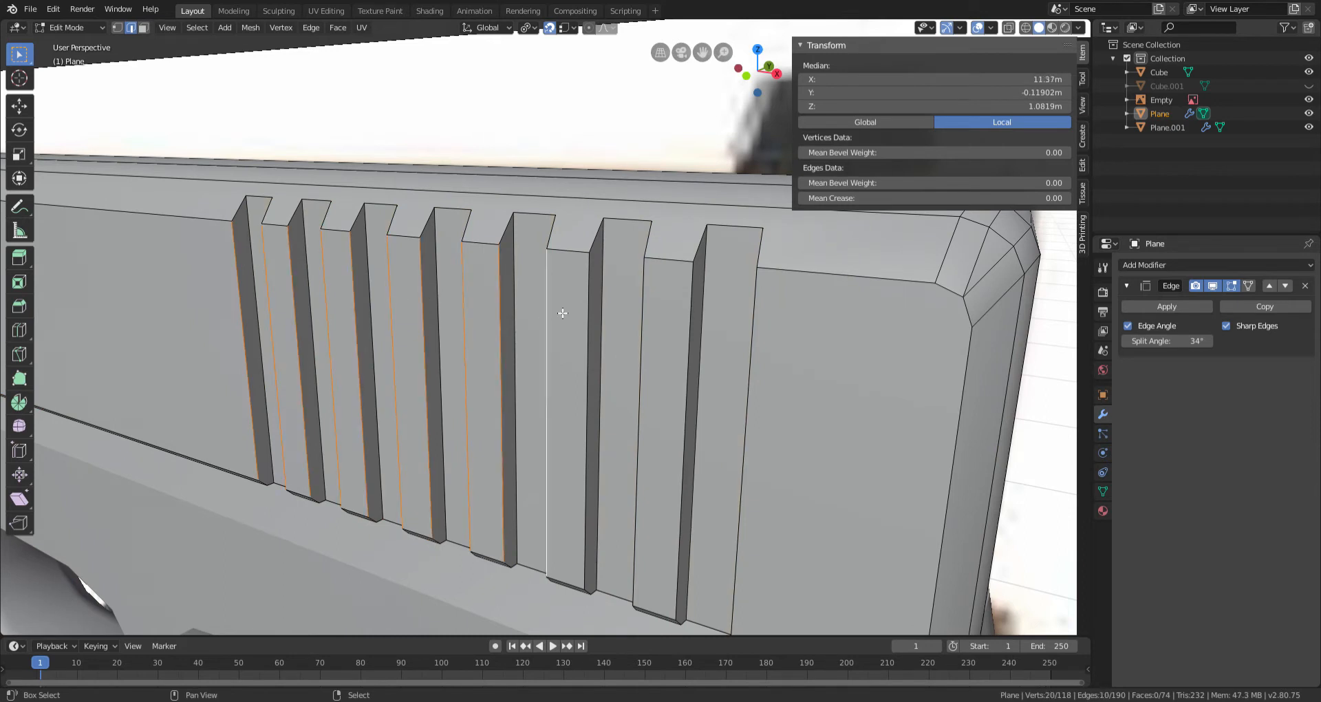
left_click(769, 325, "shift")
middle_click_drag(773, 324, 835, 285)
middle_click_drag(829, 288, 596, 255)
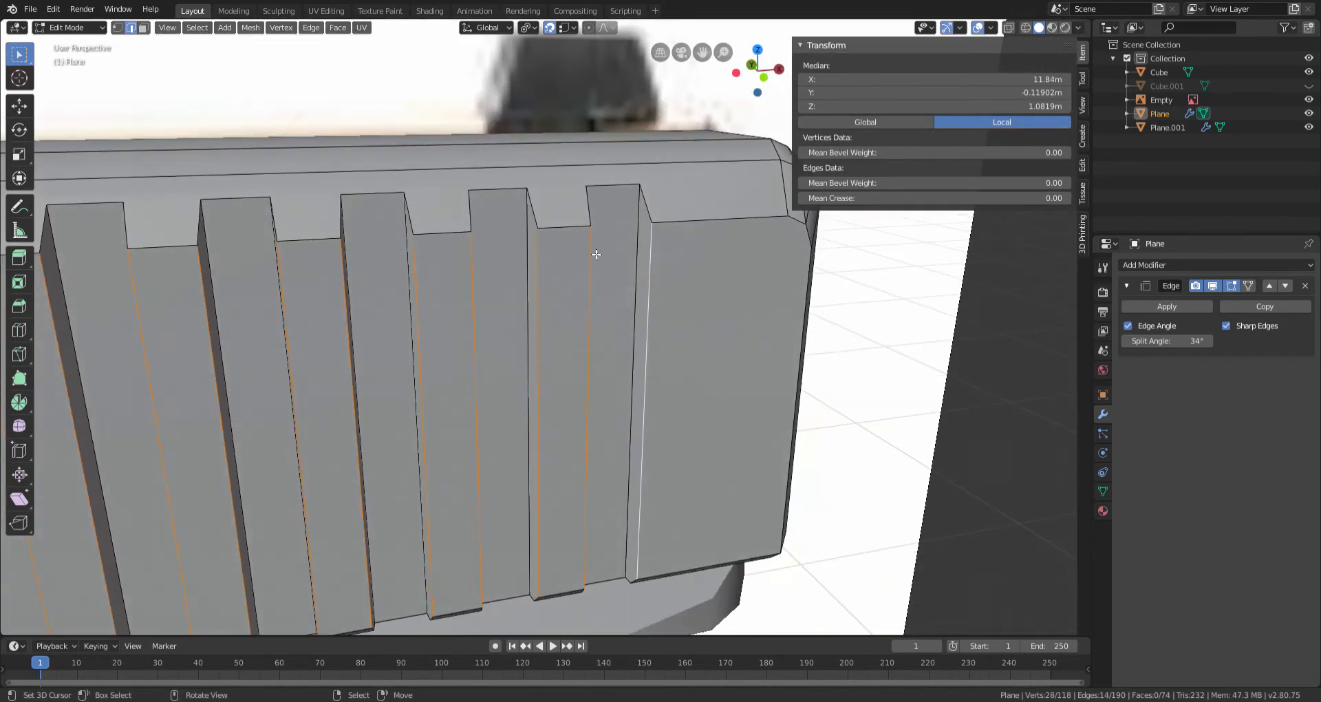
left_click(976, 392)
key("Tab")
Step: Compare the beveled serrations with the reference image in front wireframe view, and inspect them in solid shading
middle_click_drag(976, 392, 740, 431)
scroll(711, 437, "down", 8)
left_click(710, 430)
key("KP_1")
scroll(684, 419, "up", 8)
scroll(684, 420, "down", 5)
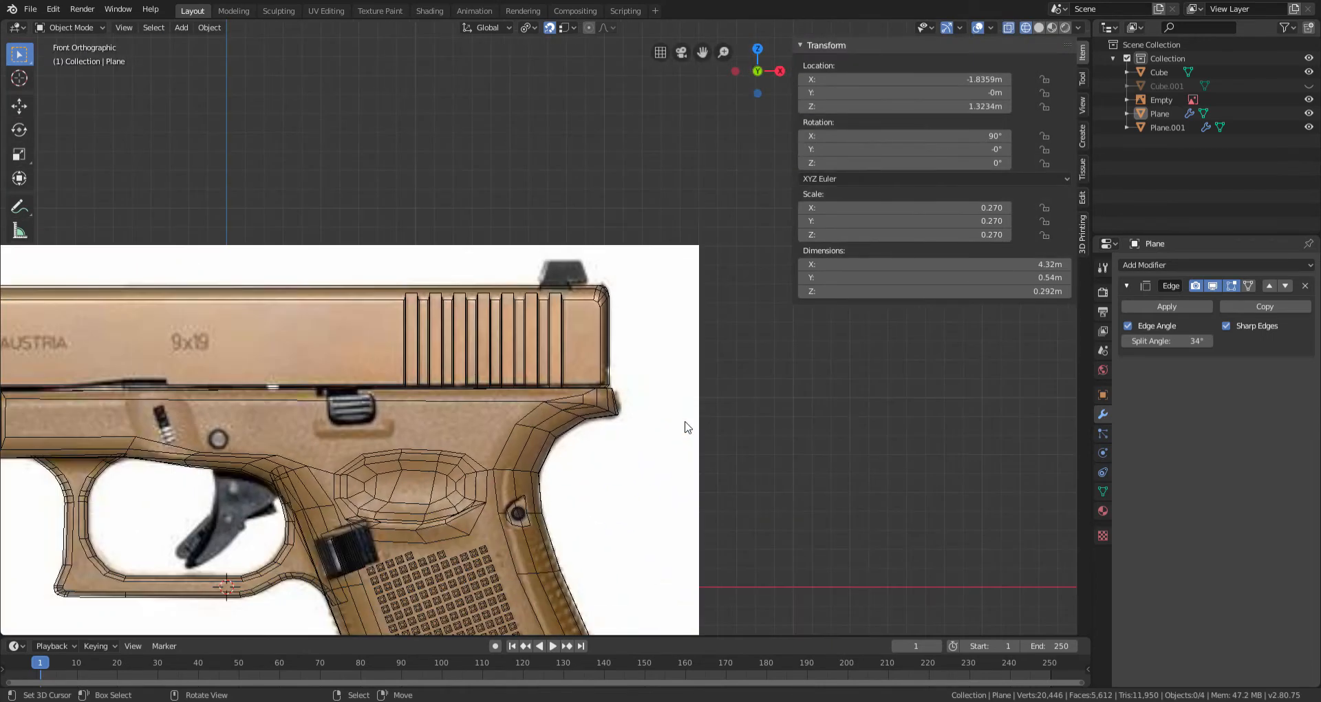
key("shift+z")
mouse_move(684, 420)
middle_mouse_down()
mouse_move(627, 423)
mouse_move(579, 447)
middle_mouse_up()
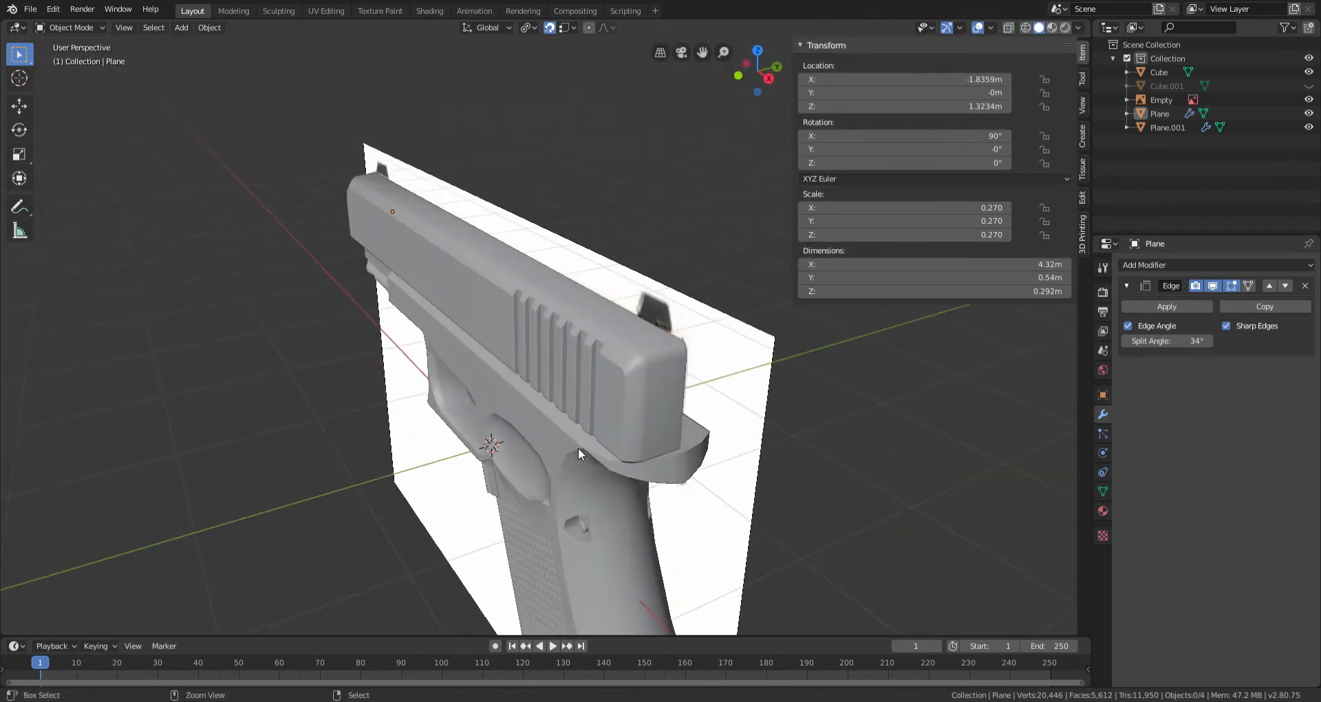
scroll(579, 439, "up", 3)
scroll(588, 348, "up", 5)
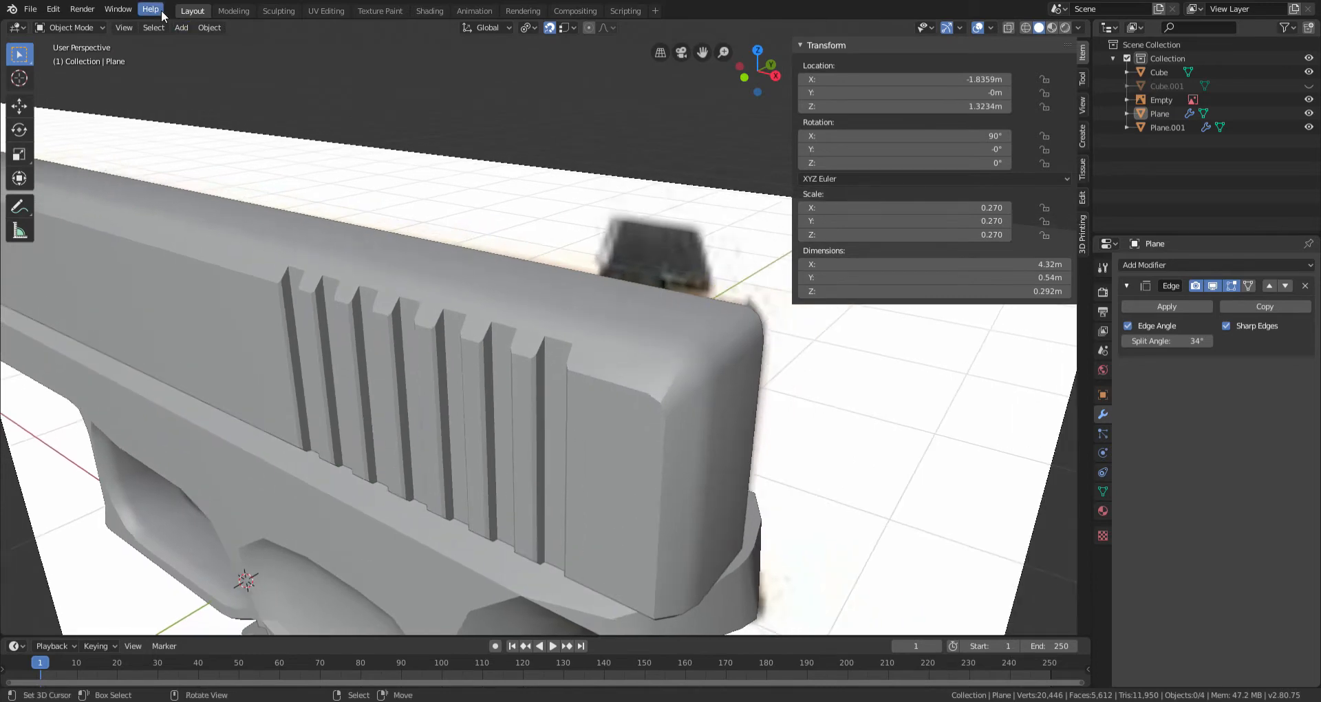
Step: Add a cube and raise it about 2.46 m along Z above the pistol
left_click(193, 32)
mouse_move(286, 44)
left_click(358, 57)
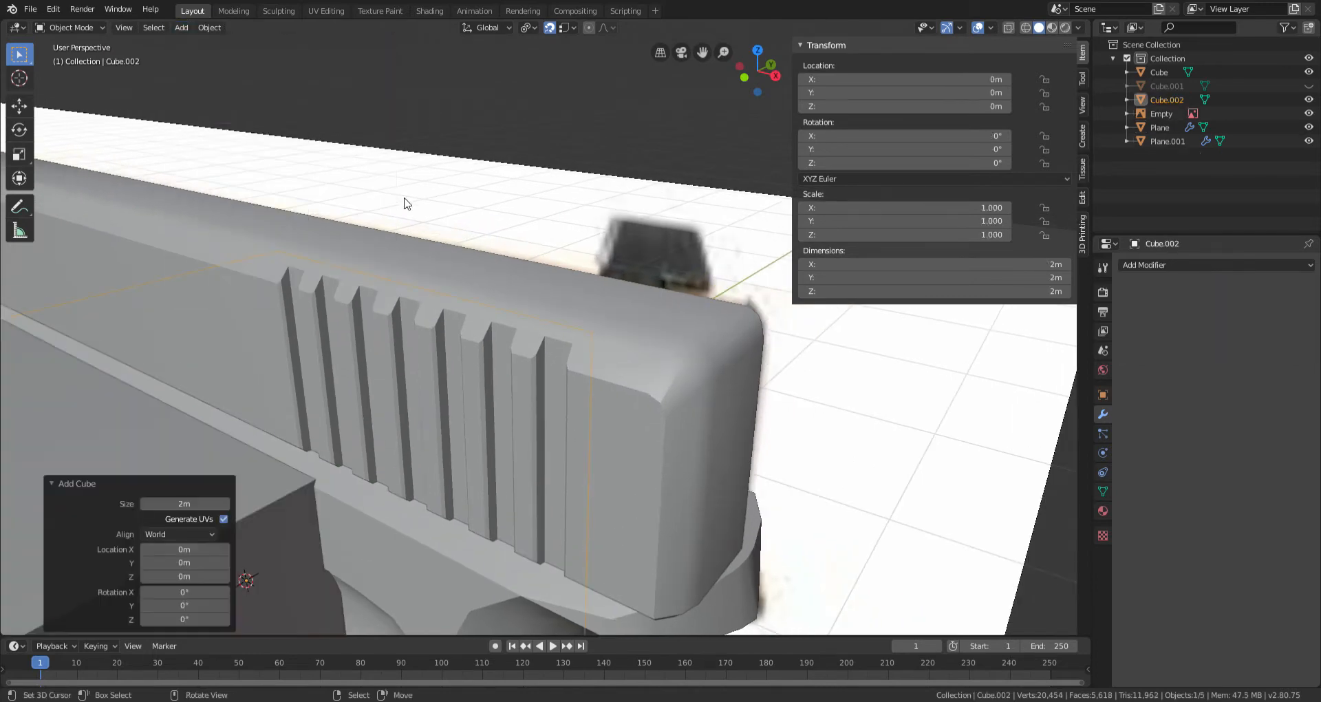
scroll(385, 196, "down", 4)
key("g")
key("z")
left_click(377, 220)
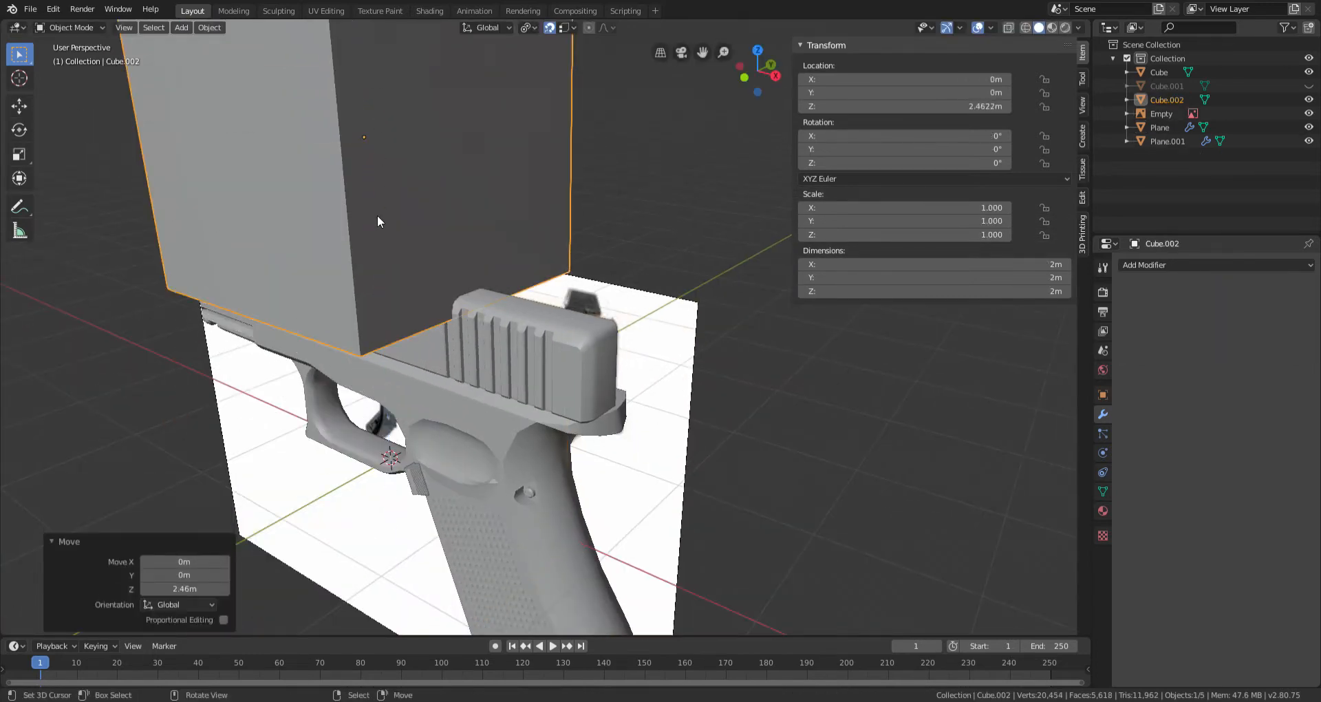
Step: Scale the cube down to about 0.114 m and place it over the rear sight in front view
key("KP_1")
key("s")
left_click(344, 158)
key("g")
left_click(598, 278)
scroll(543, 249, "up", 5)
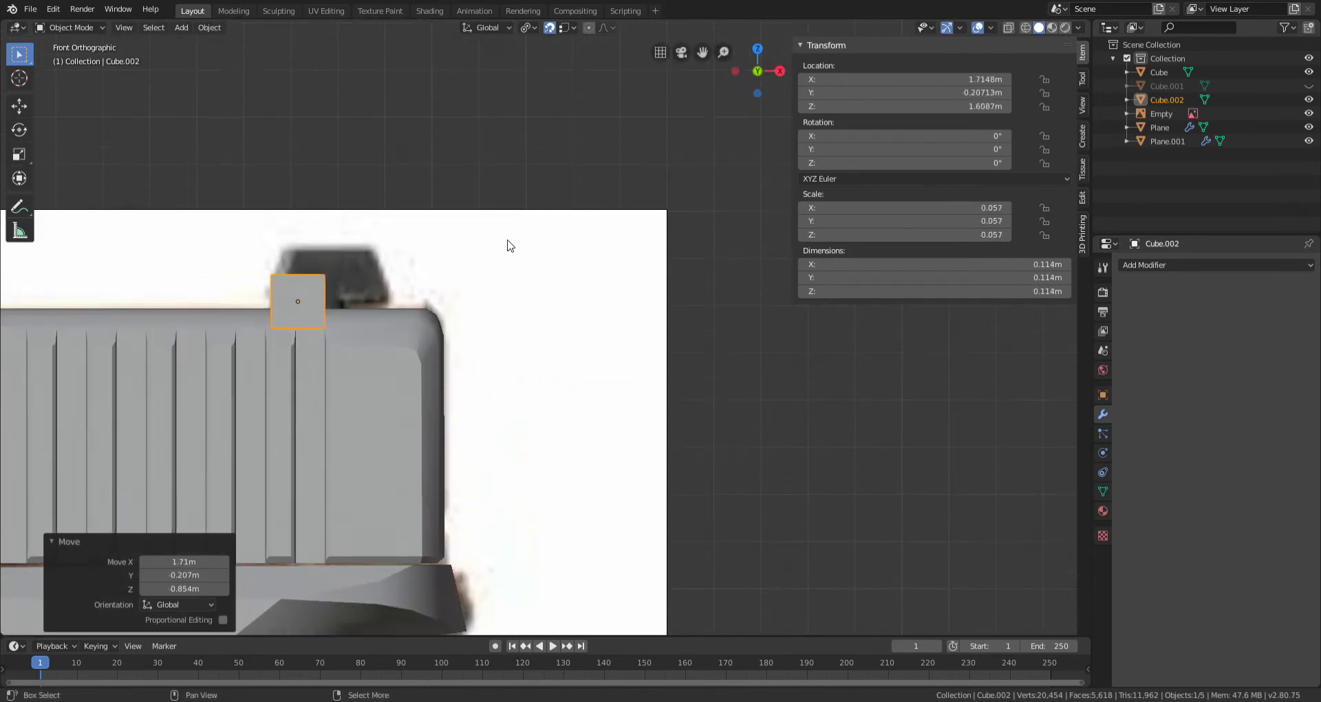
scroll(508, 241, "up", 1, "shift")
scroll(519, 241, "down", 6, "ctrl")
scroll(497, 253, "up", 5)
key("g")
left_click(499, 210)
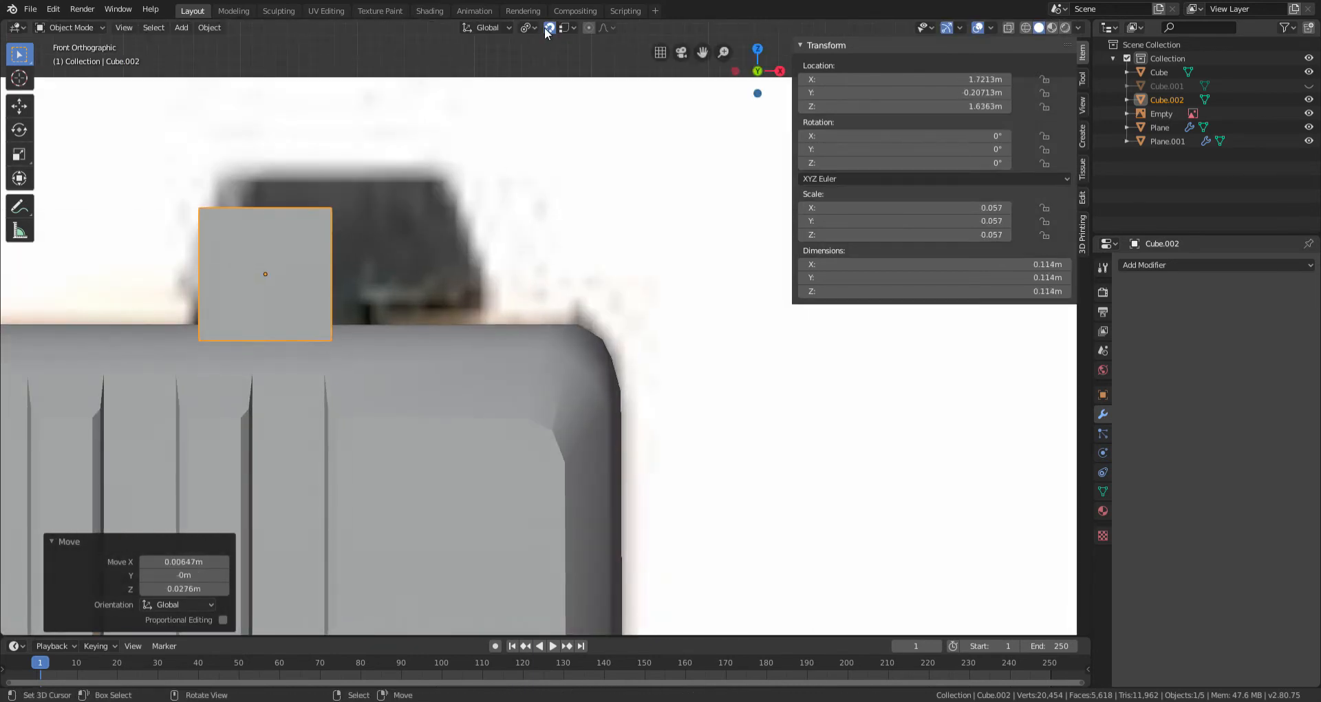
Step: Widen the cube along X in wireframe and align it with the base of the reference rear sight
scroll(478, 285, "down", 4, "ctrl")
key("shift+z")
key("s")
key("x")
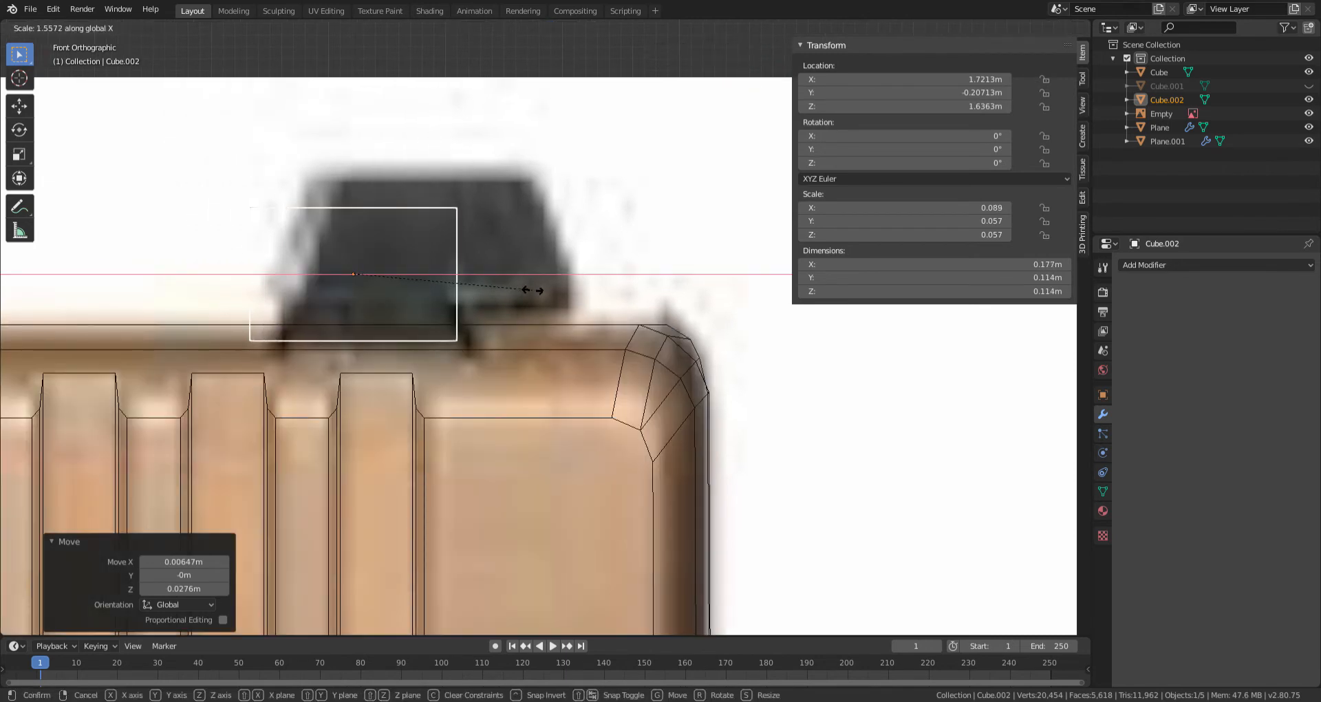
left_click(559, 314)
key("s")
key("x")
left_click(600, 275)
key("g")
left_click(603, 284)
Step: Select the cube's top face in edit mode and view it from the front
key("Tab")
middle_click_drag(402, 265, 403, 297)
right_click(295, 374)
scroll(189, 53, "down", 5)
left_click(146, 28)
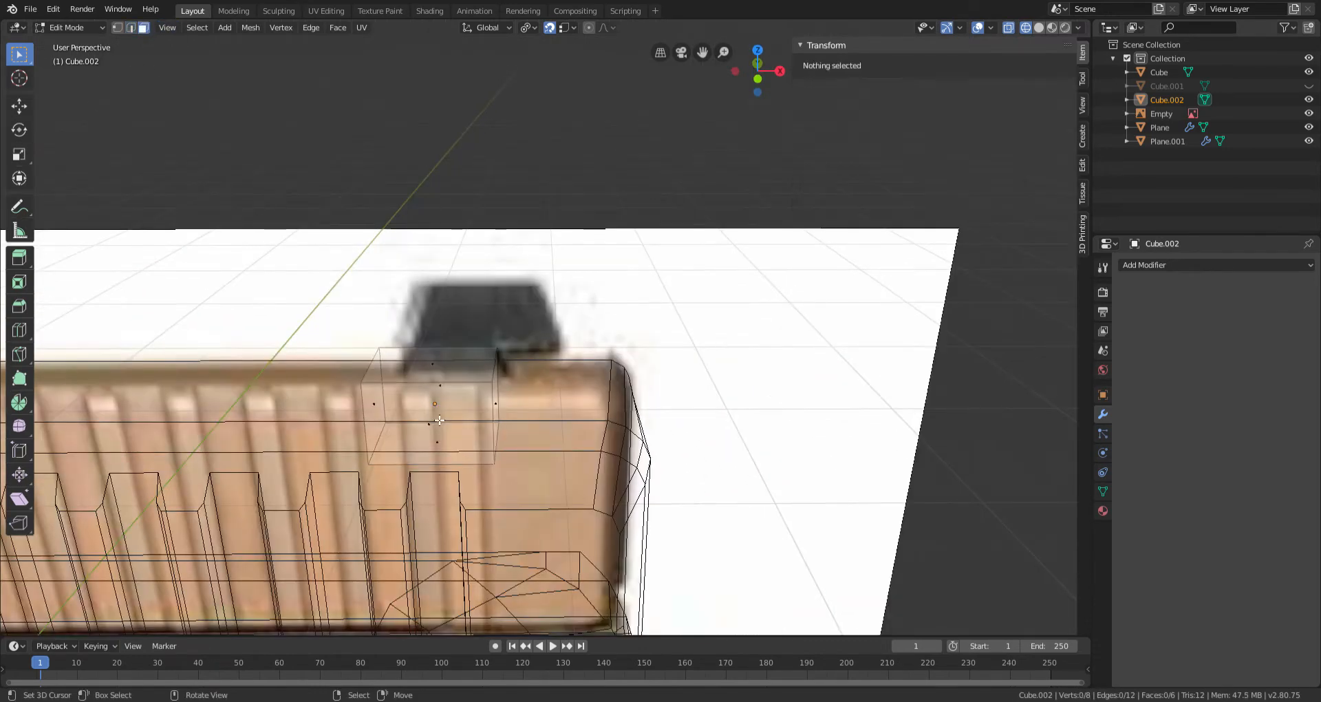
right_click(441, 368)
key("KP_1")
scroll(440, 310, "up", 5)
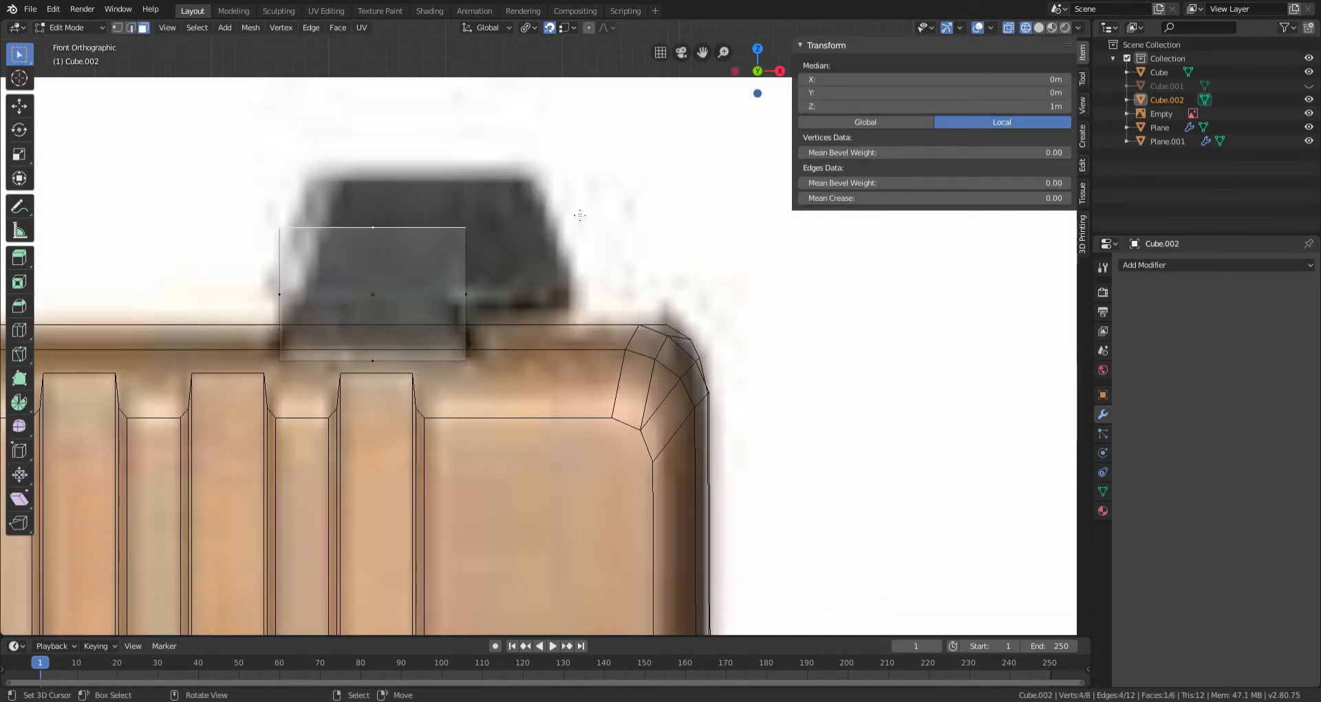
key("s")
key("x")
key("Escape")
Step: Widen the whole cube along X to about 0.176 m to match the sight's base
key("Tab")
key("s")
key("x")
key("Escape")
Step: Scale the top face by about 0.602 along X and lower it until the block is about 0.087 m tall
key("Tab")
key("s")
key("x")
left_click(485, 209)
key("g")
key("z")
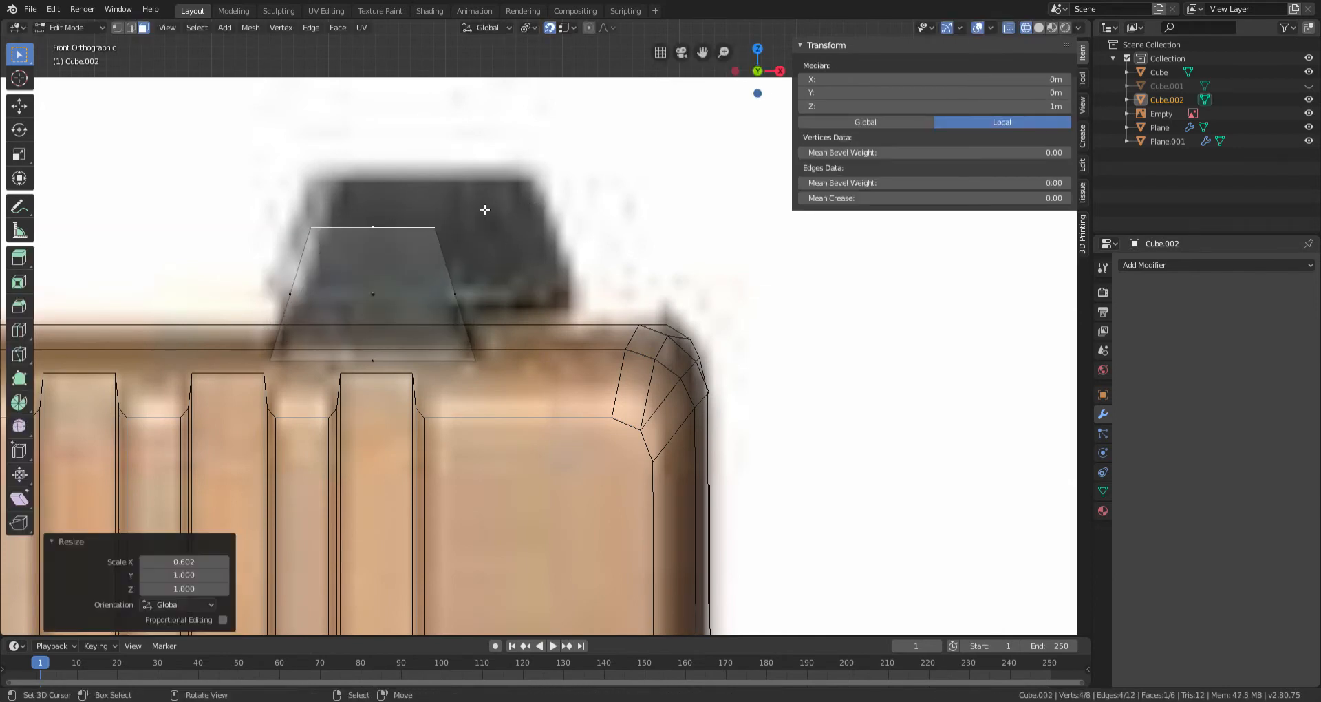
left_click(492, 242)
key("Tab")
Step: Stretch the tapered block along Y to about 0.686 m so it spans the full width of the slide
scroll(493, 242, "down", 4)
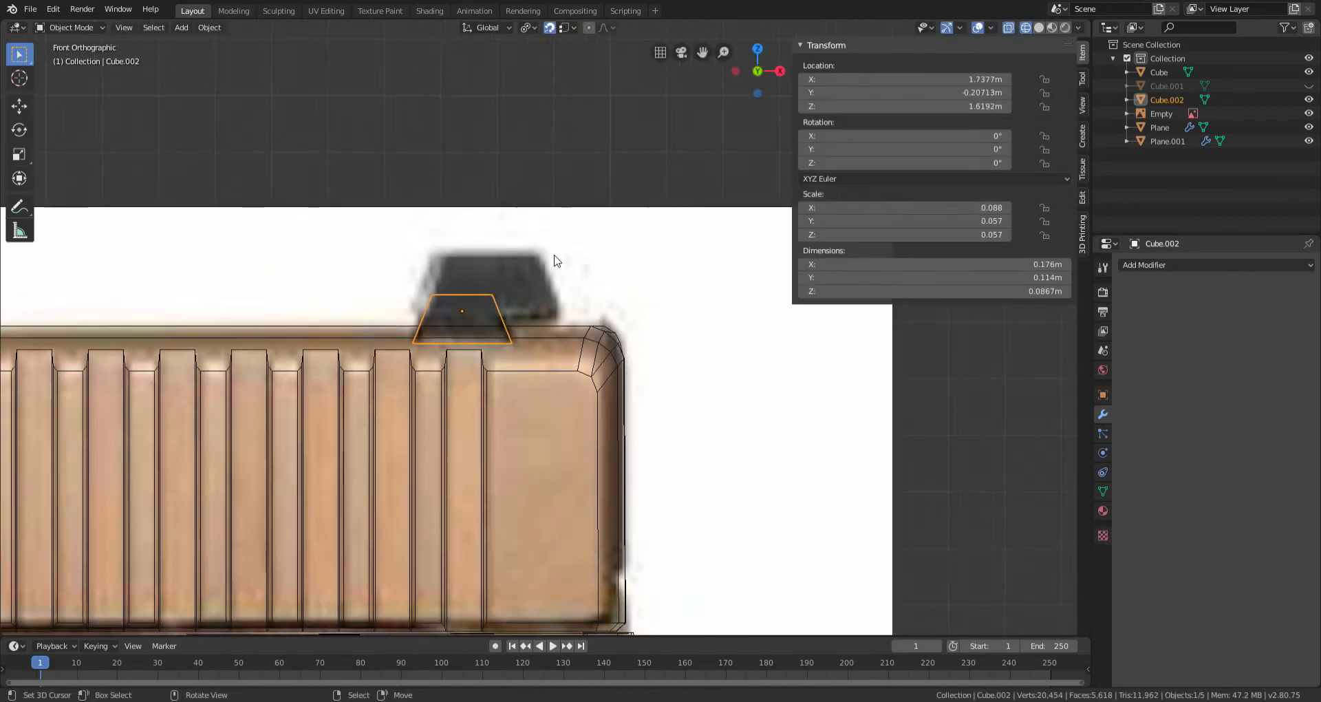
middle_click_drag(542, 259, 465, 280)
key("shift+z")
key("s")
key("x")
key("Escape")
key("s")
key("y")
left_click(811, 343)
Step: Raise the tapered block along Z to about 1.625 m at the slide's upper surface
middle_click_drag(663, 402, 702, 415)
key("g")
key("z")
left_click(781, 386)
left_click(504, 413)
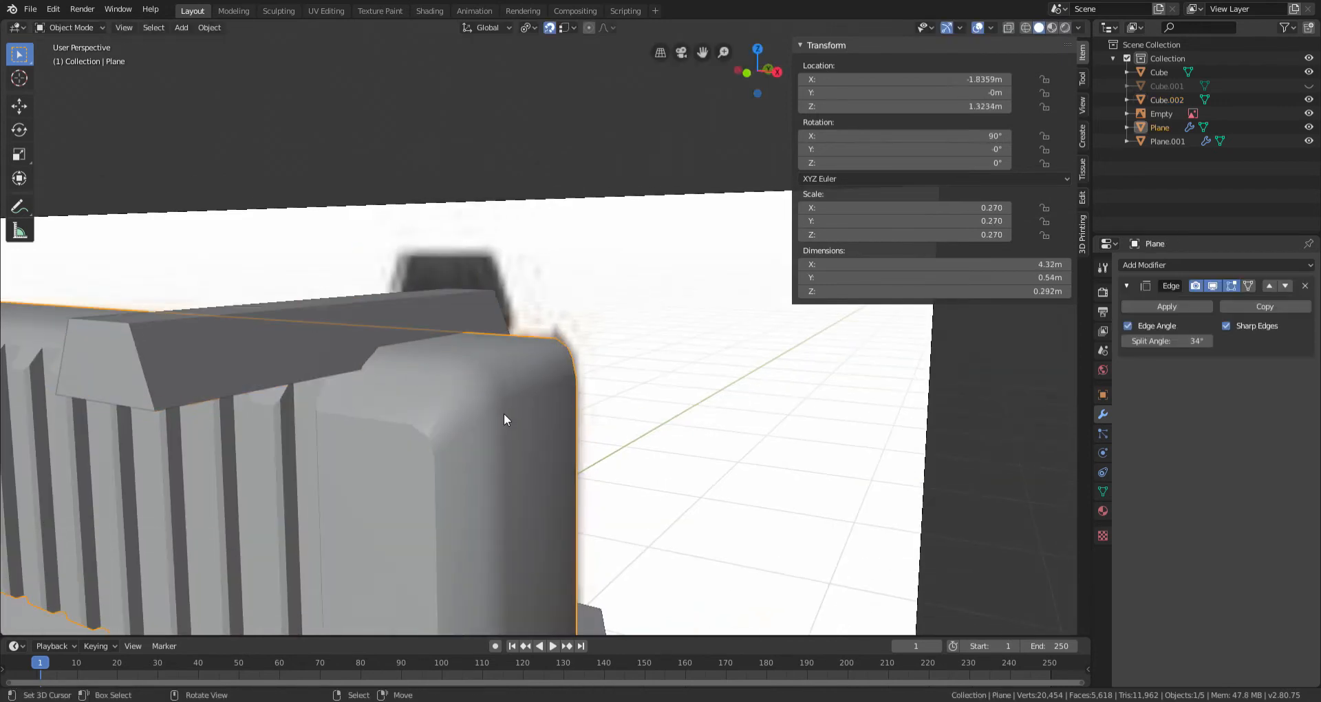
left_click(340, 333)
Step: Try a copy of the tapered block at the front sight, about -3.79 m along X, and delete it
scroll(340, 333, "down", 5)
middle_click_drag(340, 333, 488, 365)
key("KP_1")
middle_click_drag(355, 425, 693, 421, "shift")
key("shift+d")
key("x")
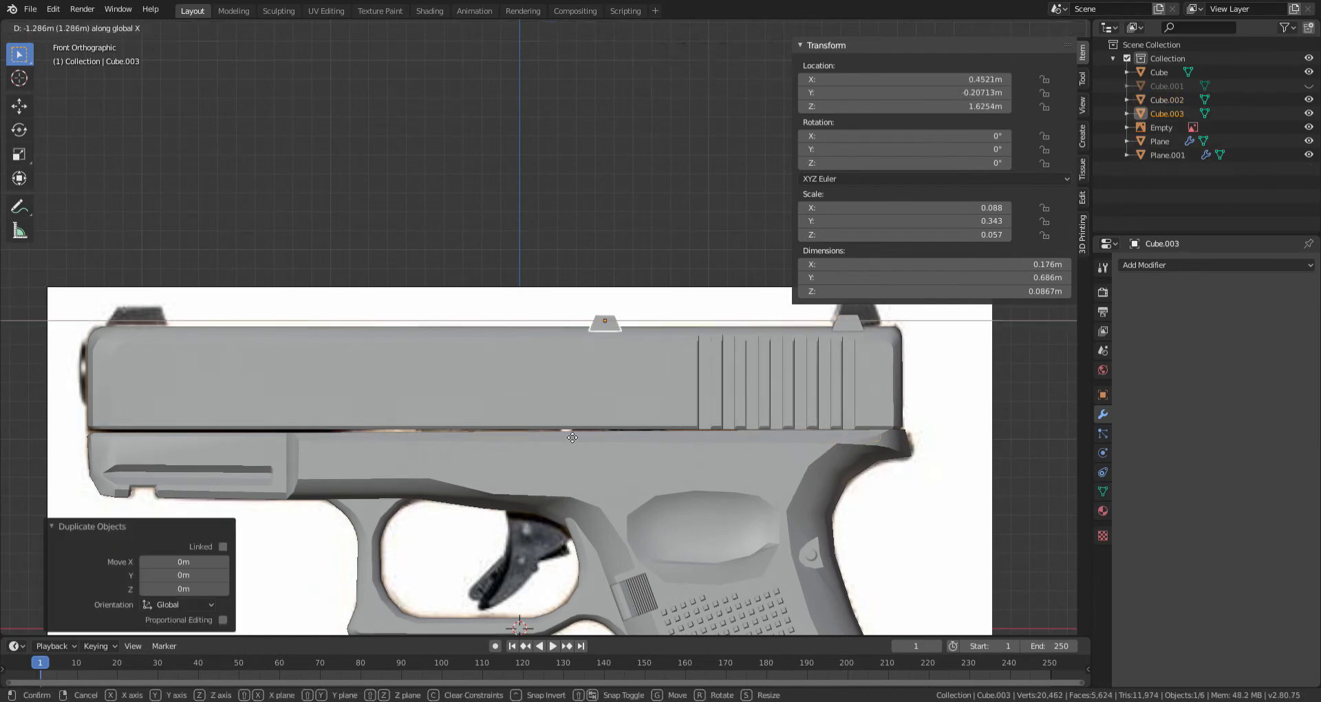
left_click(164, 406)
scroll(347, 241, "up", 6)
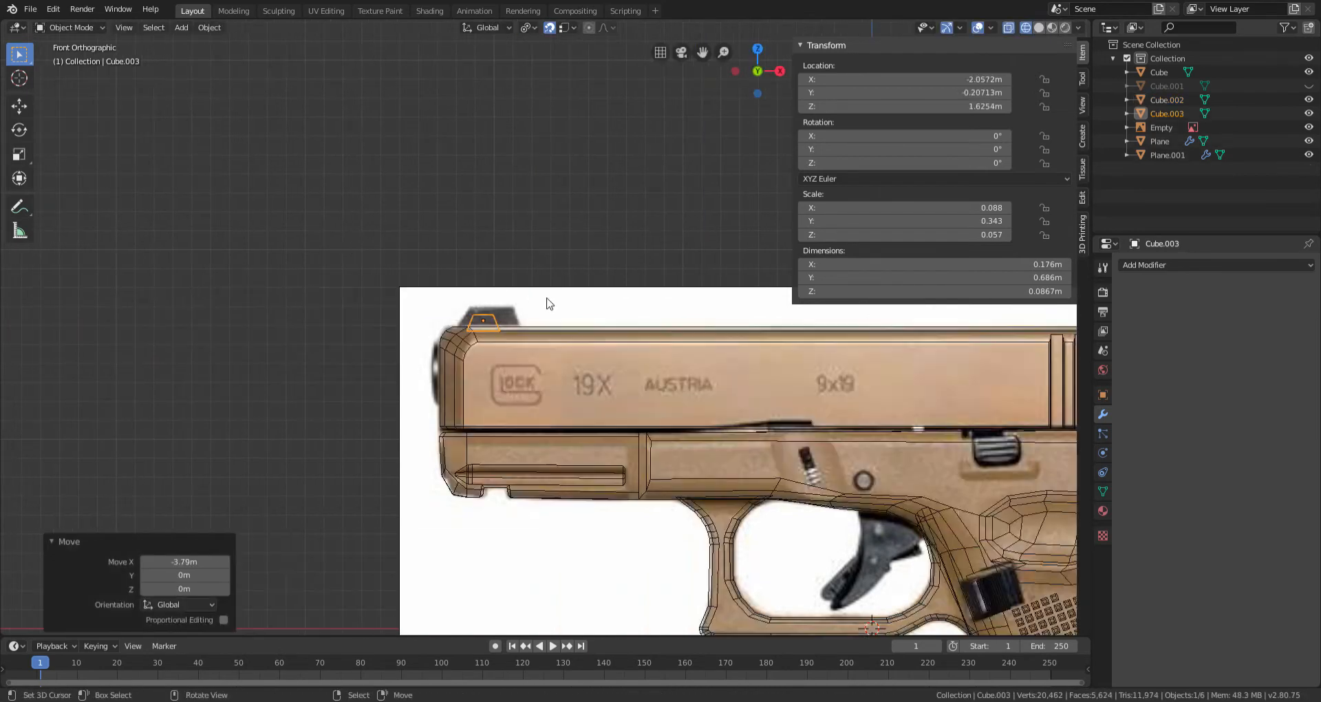
scroll(562, 298, "up", 3)
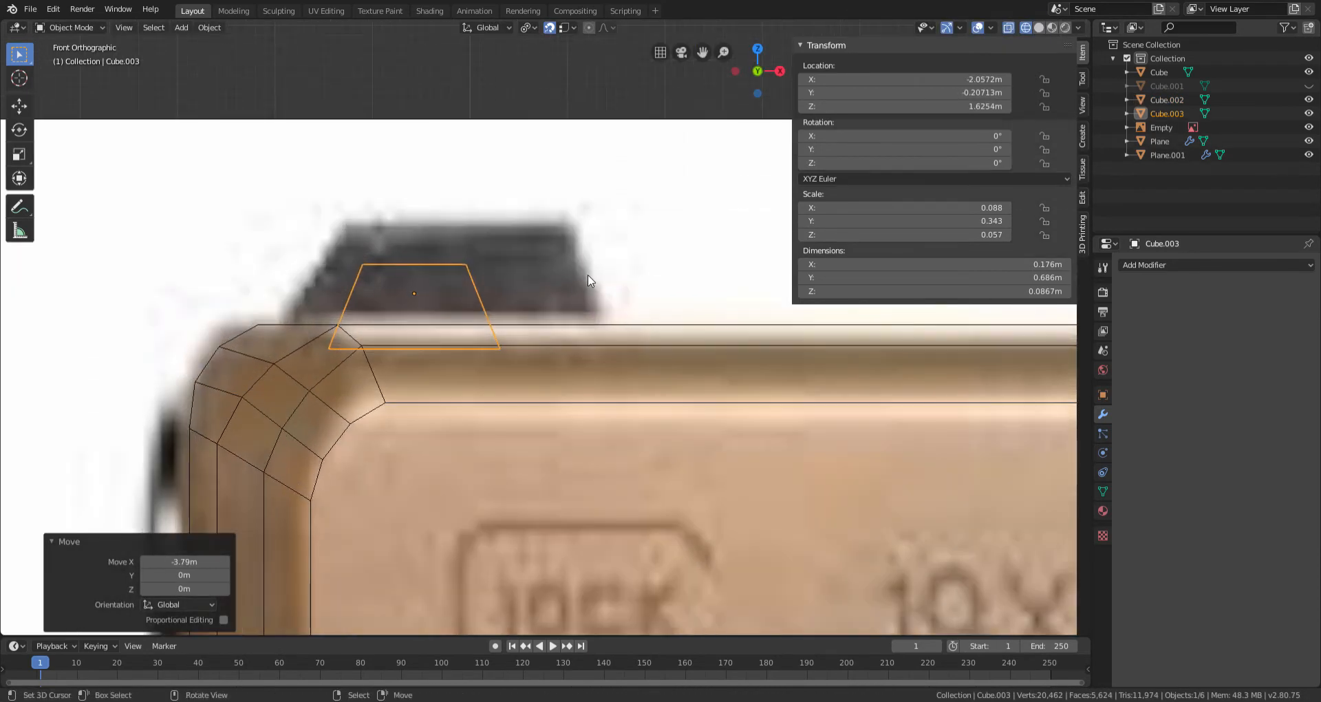
scroll(588, 281, "down", 1)
key("x")
left_click(627, 285)
Step: Select the slide in solid shading and add a Boolean modifier to it
scroll(628, 285, "down", 11)
middle_click_drag(639, 376, 546, 414)
key("shift+z")
middle_click_drag(629, 424, 637, 348, "shift")
scroll(651, 456, "up", 4)
right_click(586, 267)
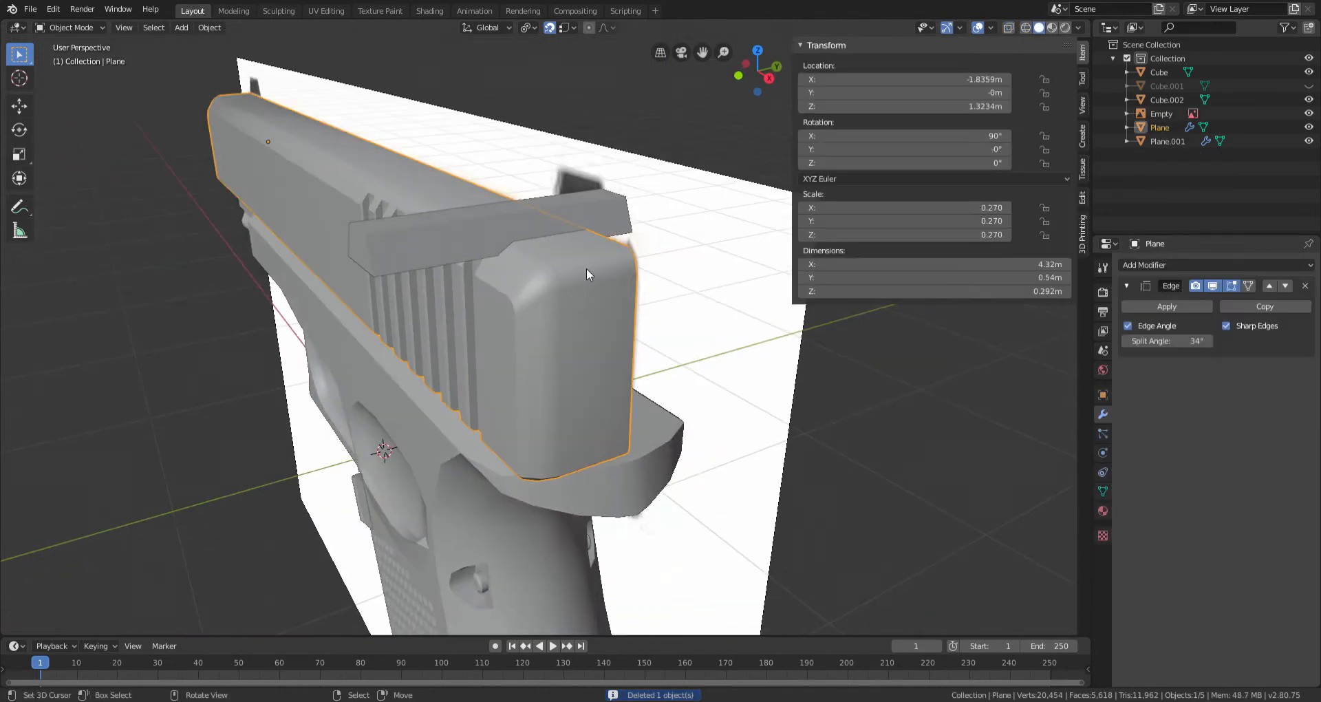
left_click(1148, 267)
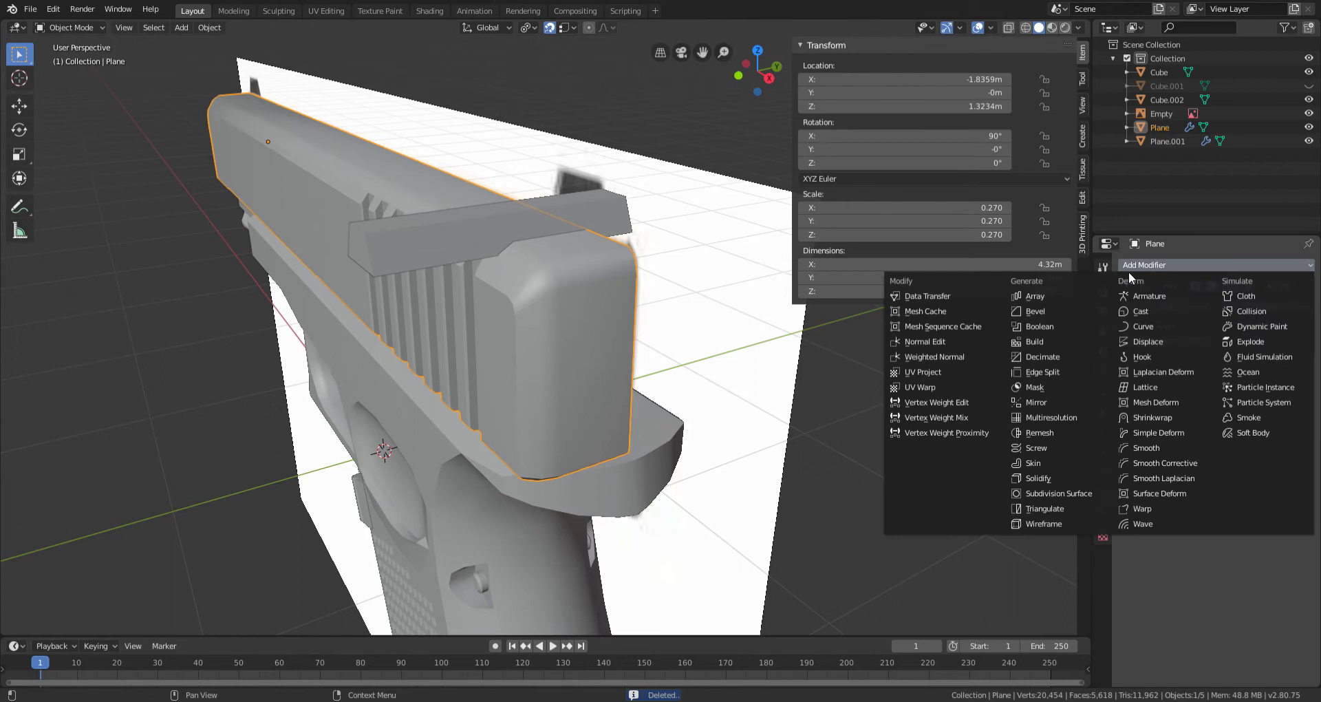
left_click(1061, 325)
Step: Set Cube.002 as the object of the slide's Boolean Difference modifier and apply the modifier
middle_click_drag(403, 406, 403, 440, "shift")
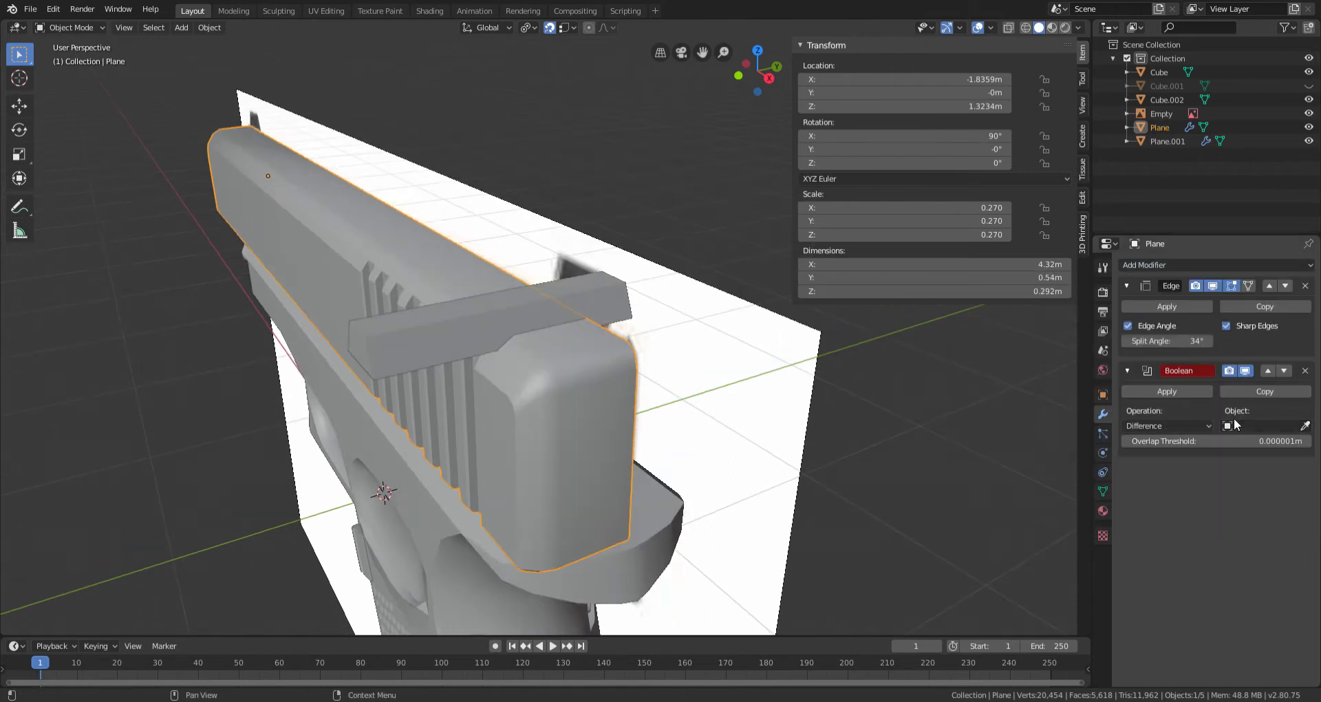
left_click(1235, 426)
left_click(1219, 474)
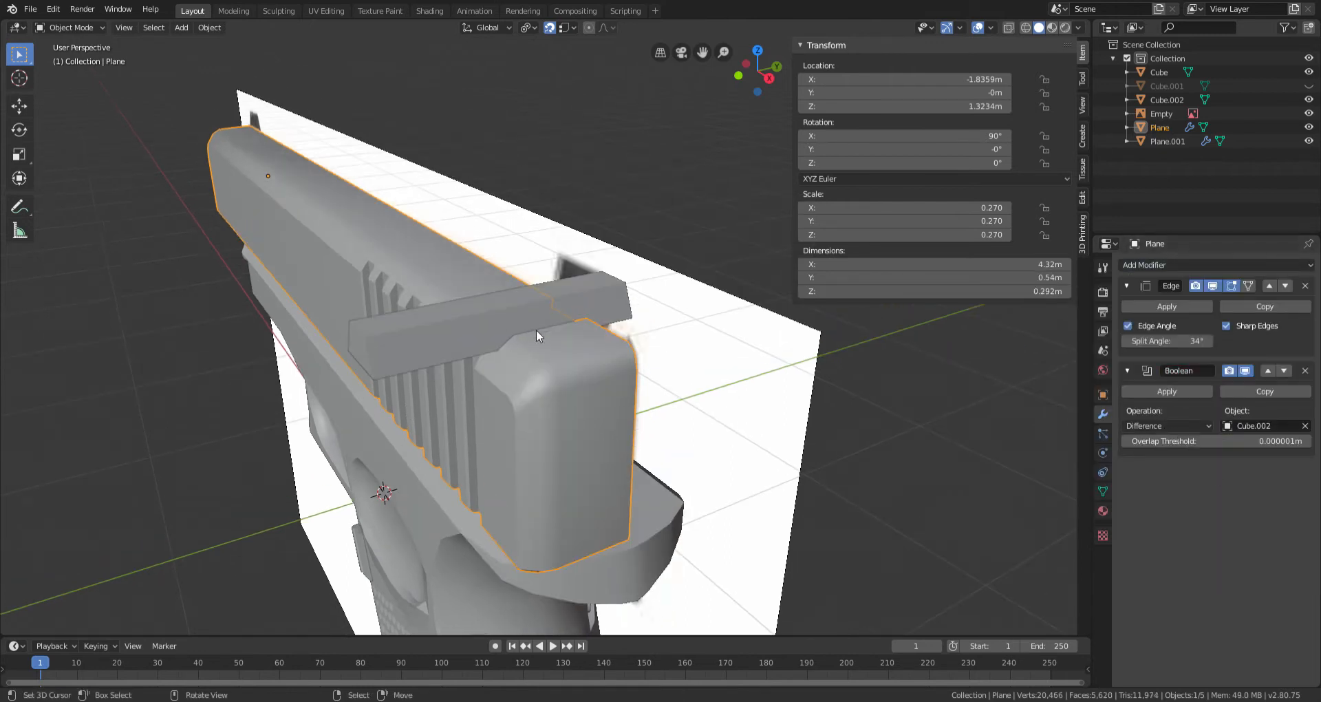
left_click(1174, 390)
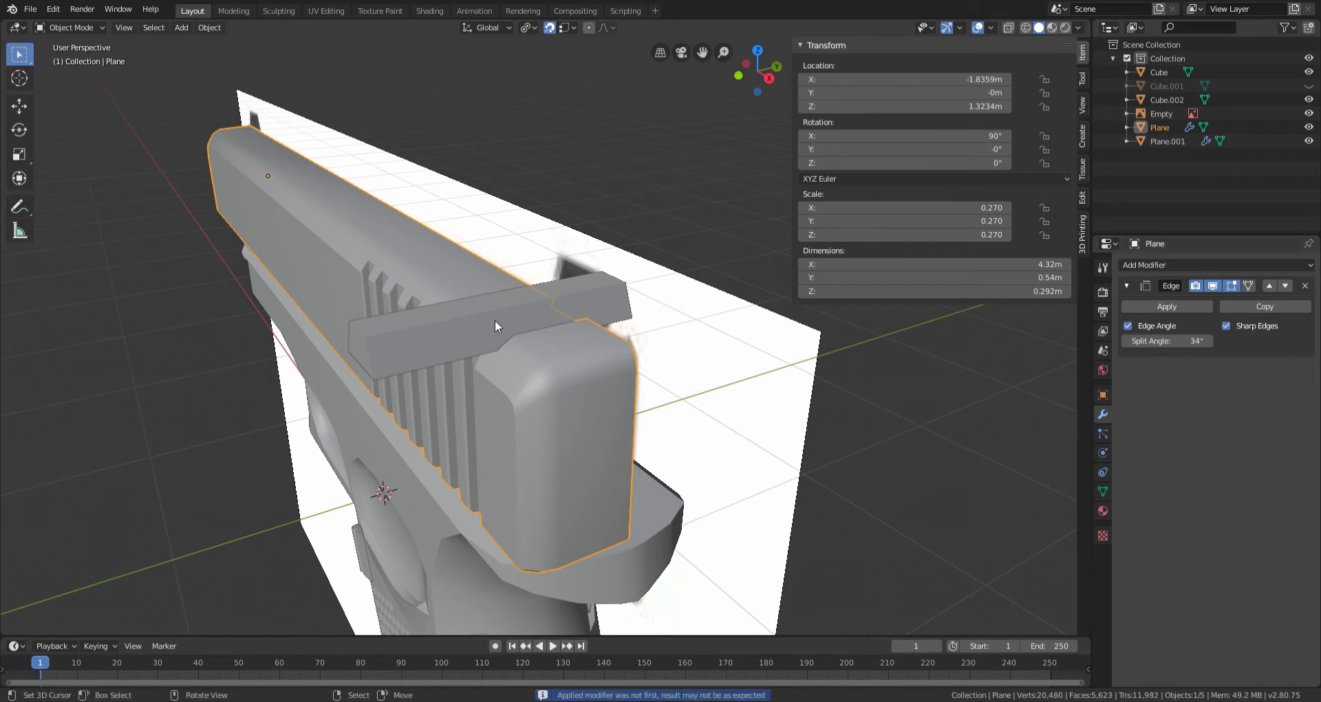
Step: Delete the tapered cutter block and inspect the rear sight notch cut into the slide
left_click(495, 320)
key("Delete")
middle_click_drag(533, 348, 642, 311)
scroll(620, 298, "up", 1)
scroll(642, 311, "up", 4)
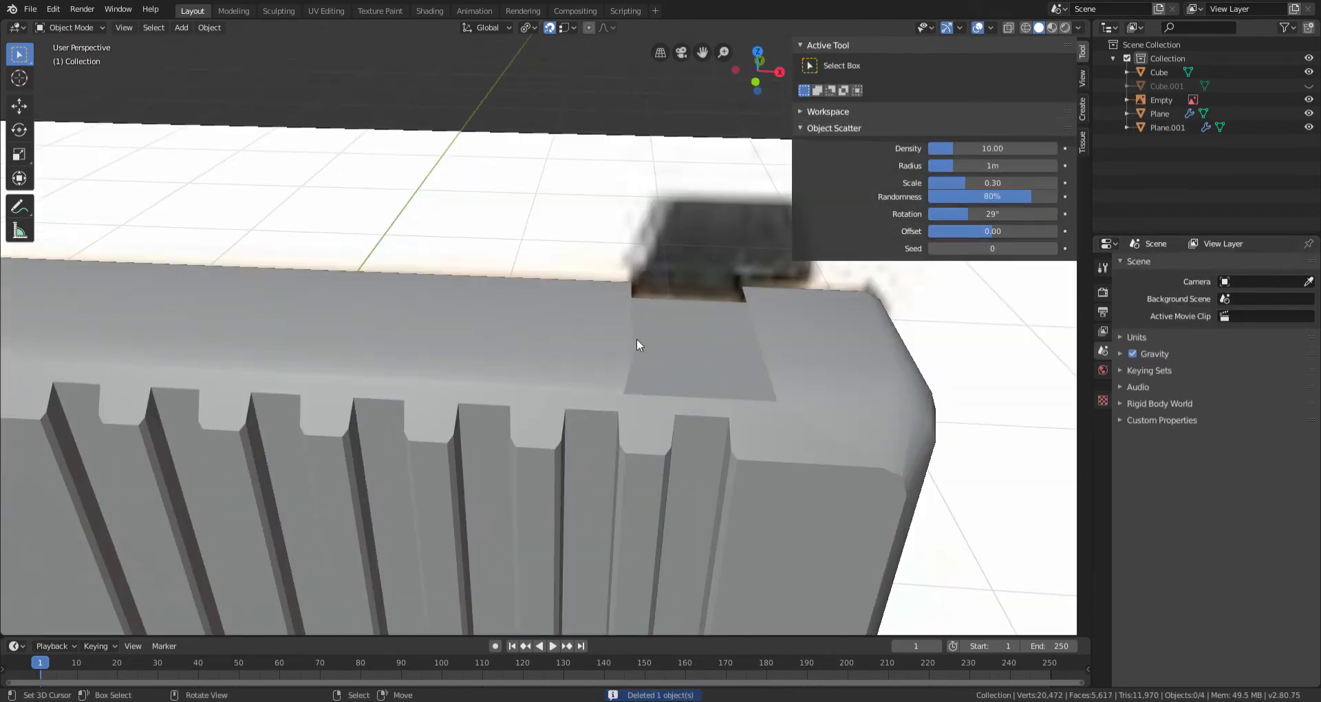
Step: Add a new cube, scale it by about 0.183, and move it above the rear sight notch in front view
key("KP_1")
scroll(604, 416, "up", 4)
scroll(589, 337, "up", 1)
left_click(181, 28)
mouse_move(206, 47)
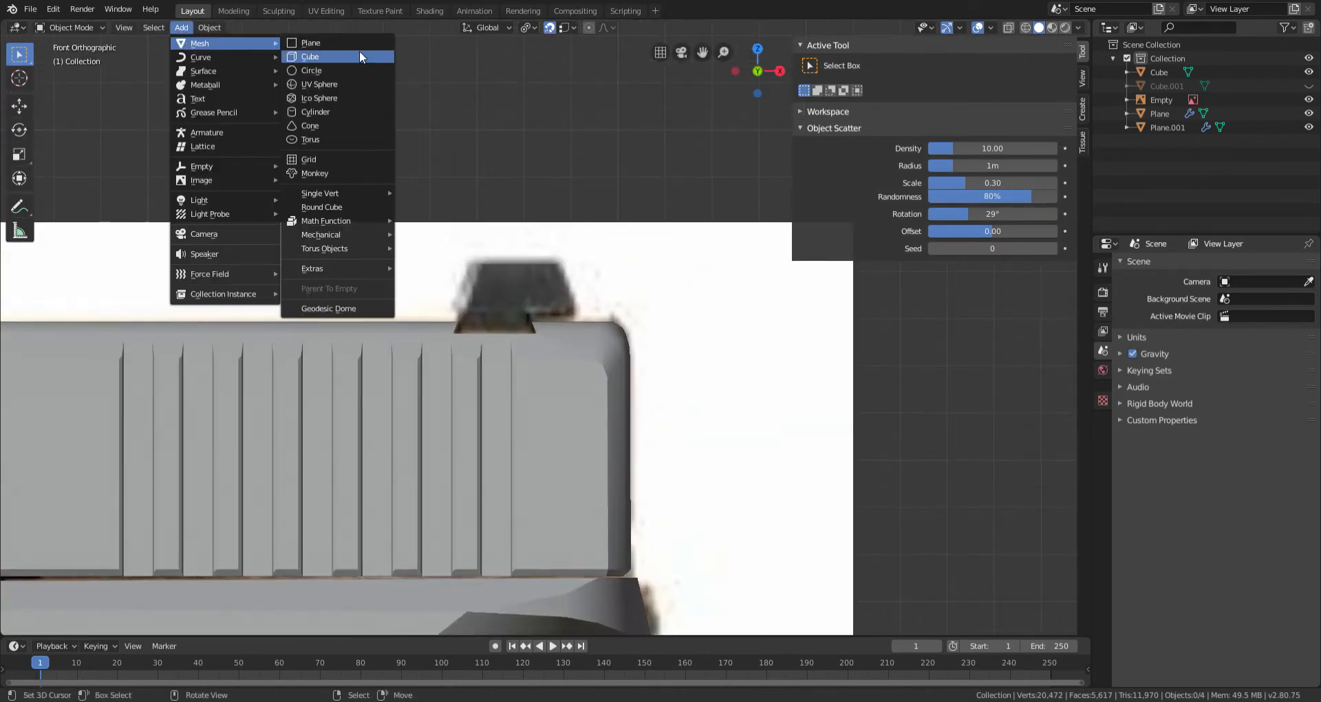
left_click(359, 51)
scroll(543, 362, "down", 5)
key("s")
left_click(295, 586)
key("g")
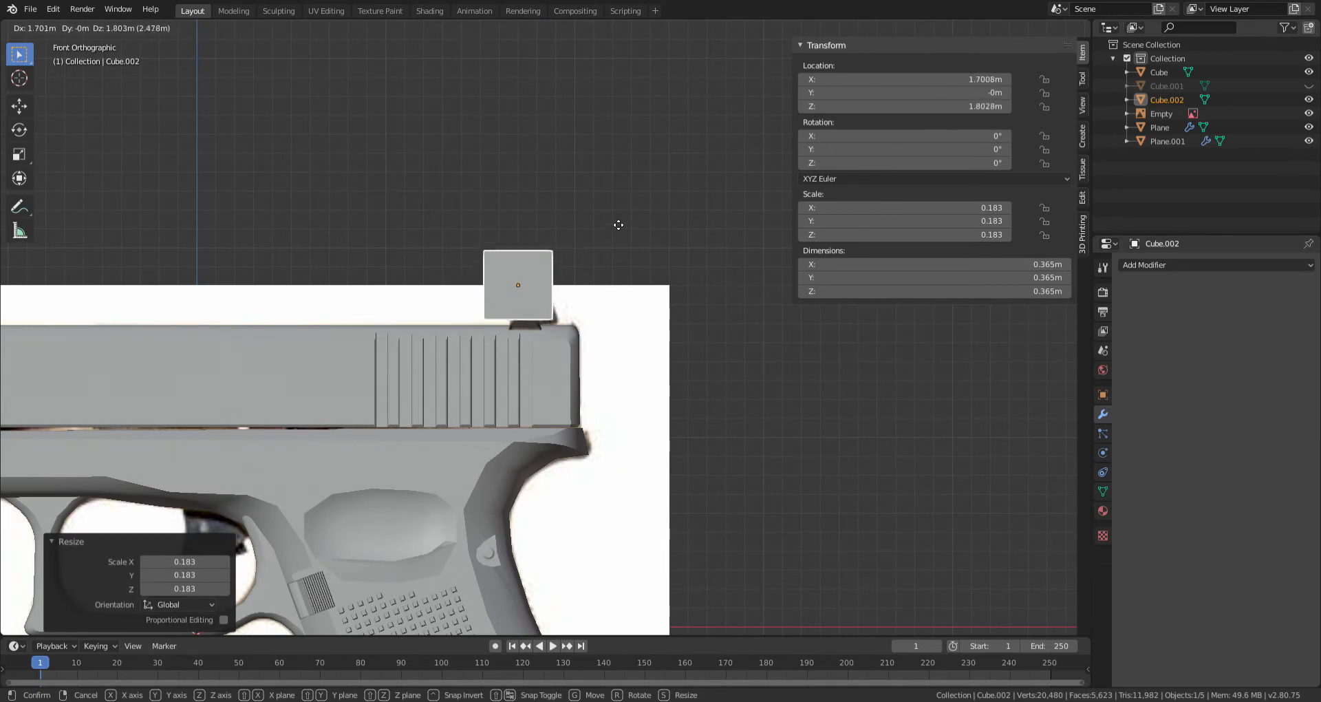
left_click(618, 226)
Step: Resize the new cube to about 0.247 m and position it over the rear sight in the reference
scroll(596, 236, "up", 3)
key("s")
left_click(502, 162)
key("g")
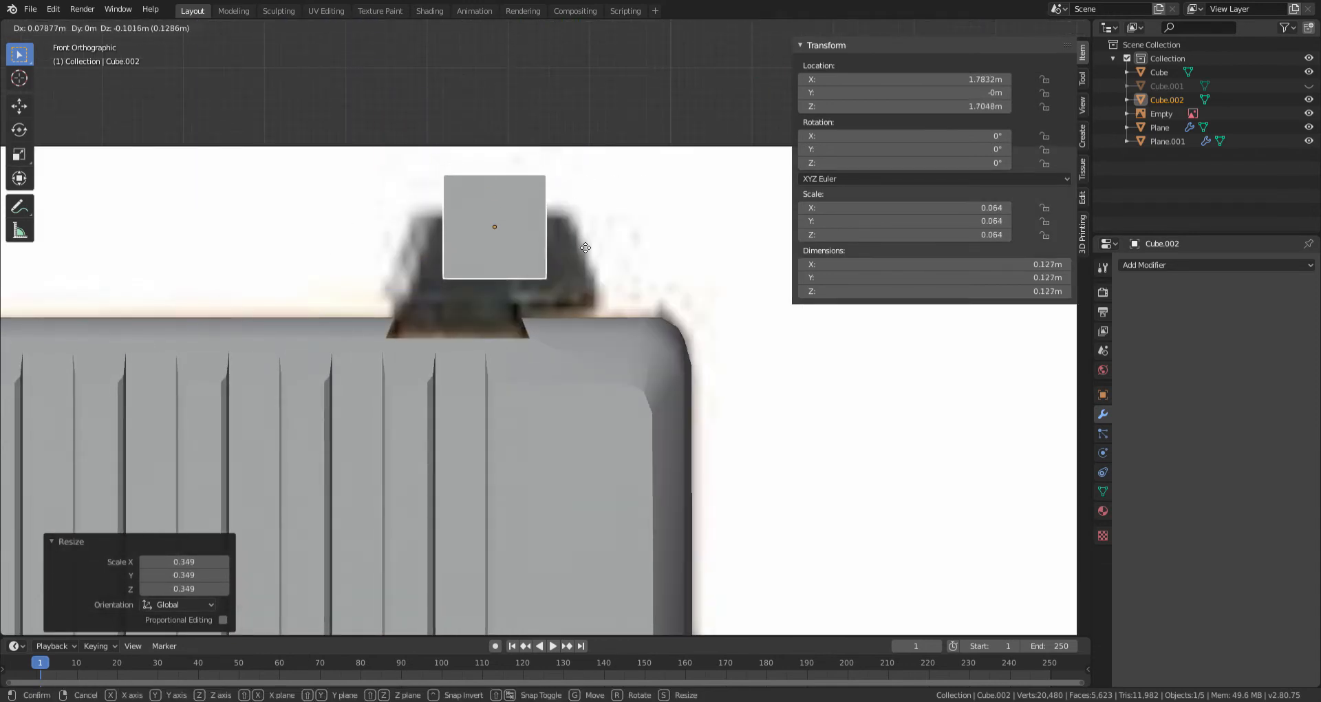
left_click(583, 256)
key("s")
left_click(665, 253)
key("g")
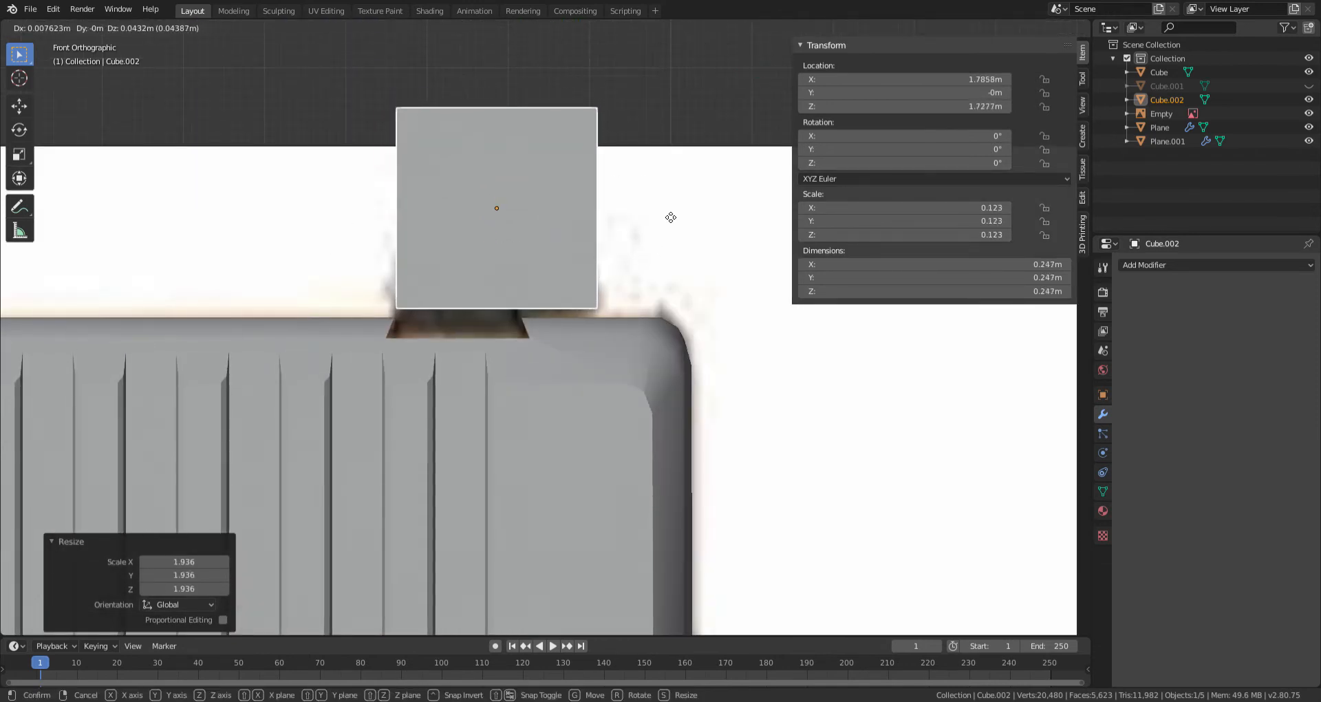
left_click(634, 214)
Step: Select the new cube's top face and lower it about 0.117 m along Z to the sight's height
middle_click_drag(634, 213, 594, 267)
key("Tab")
scroll(567, 272, "down", 10)
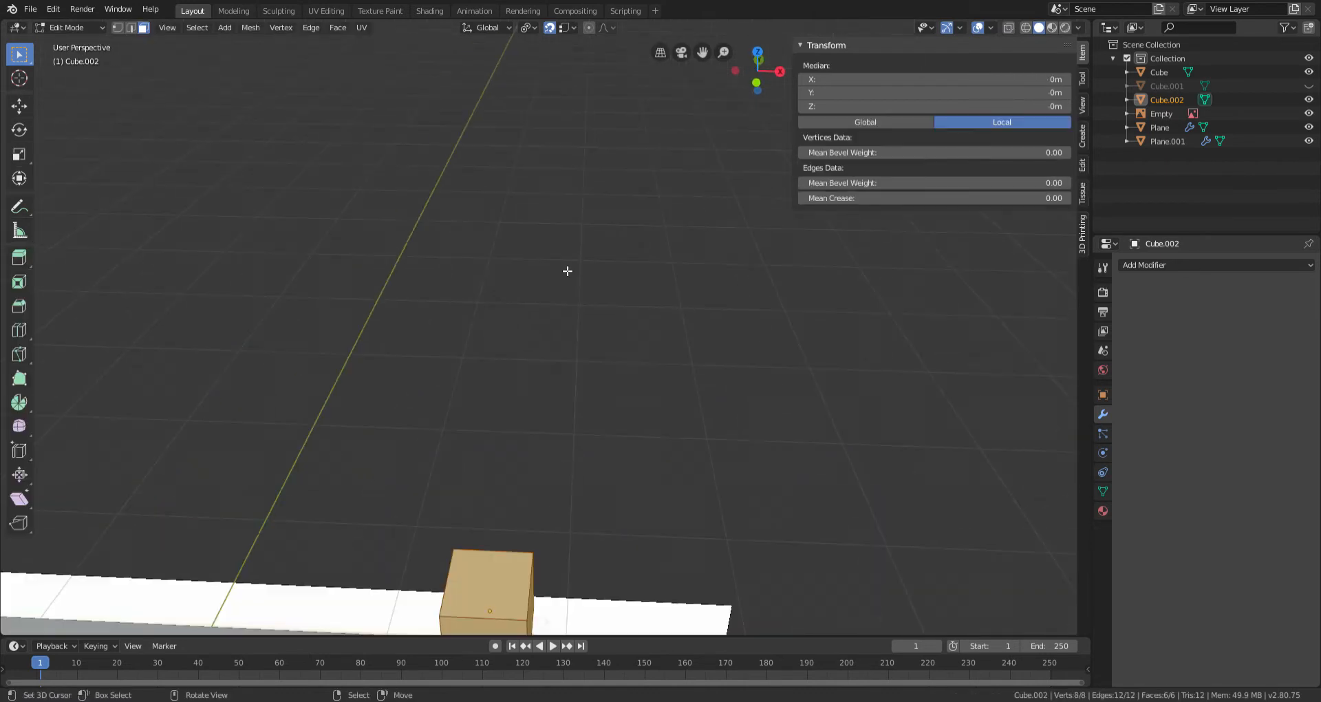
key("KP_1")
scroll(619, 248, "up", 8)
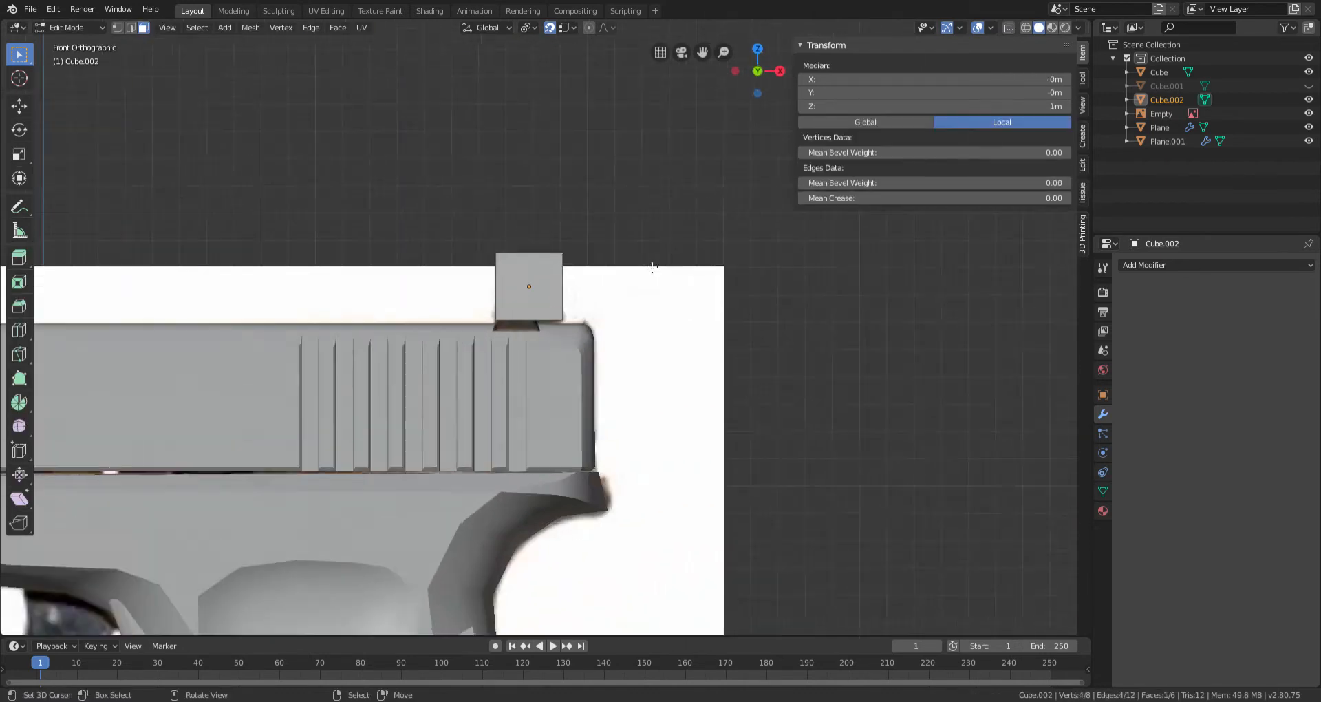
key("g")
key("z")
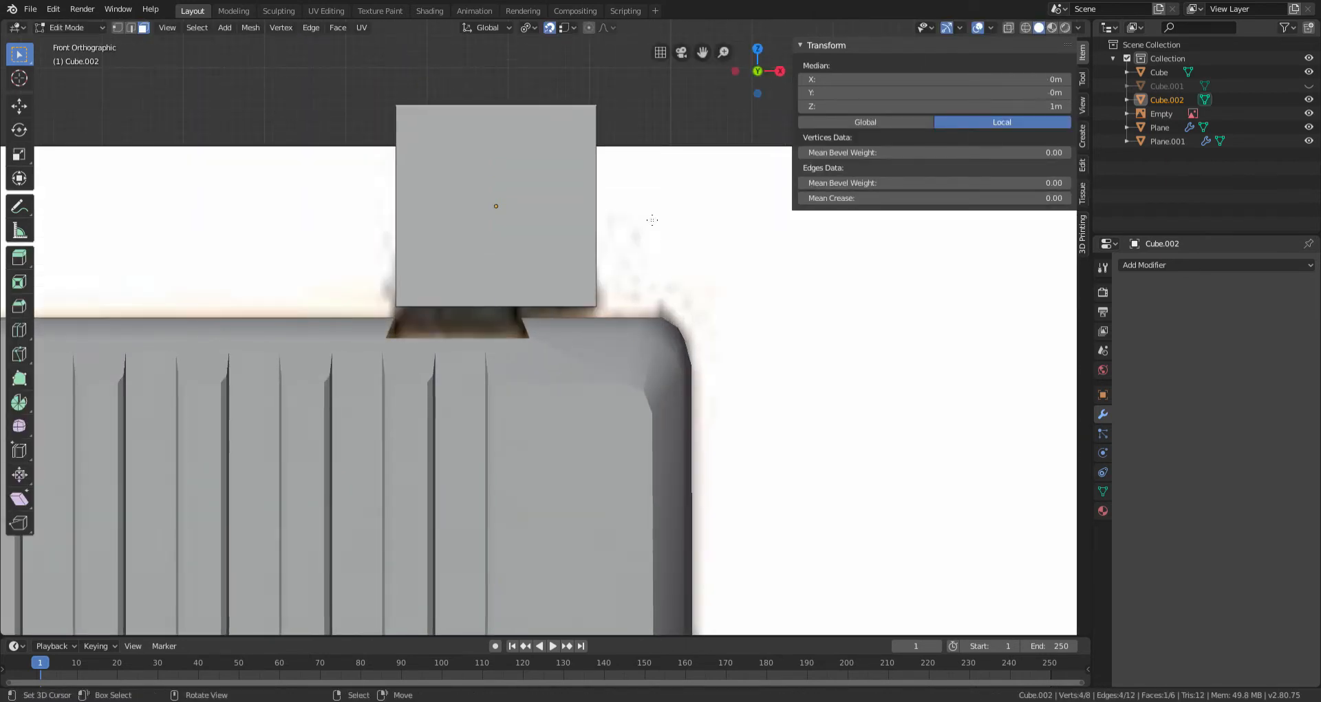
left_click(654, 213)
Step: Scale the top face by about 0.699 along X and lower it about 0.008 m along Z
key("s")
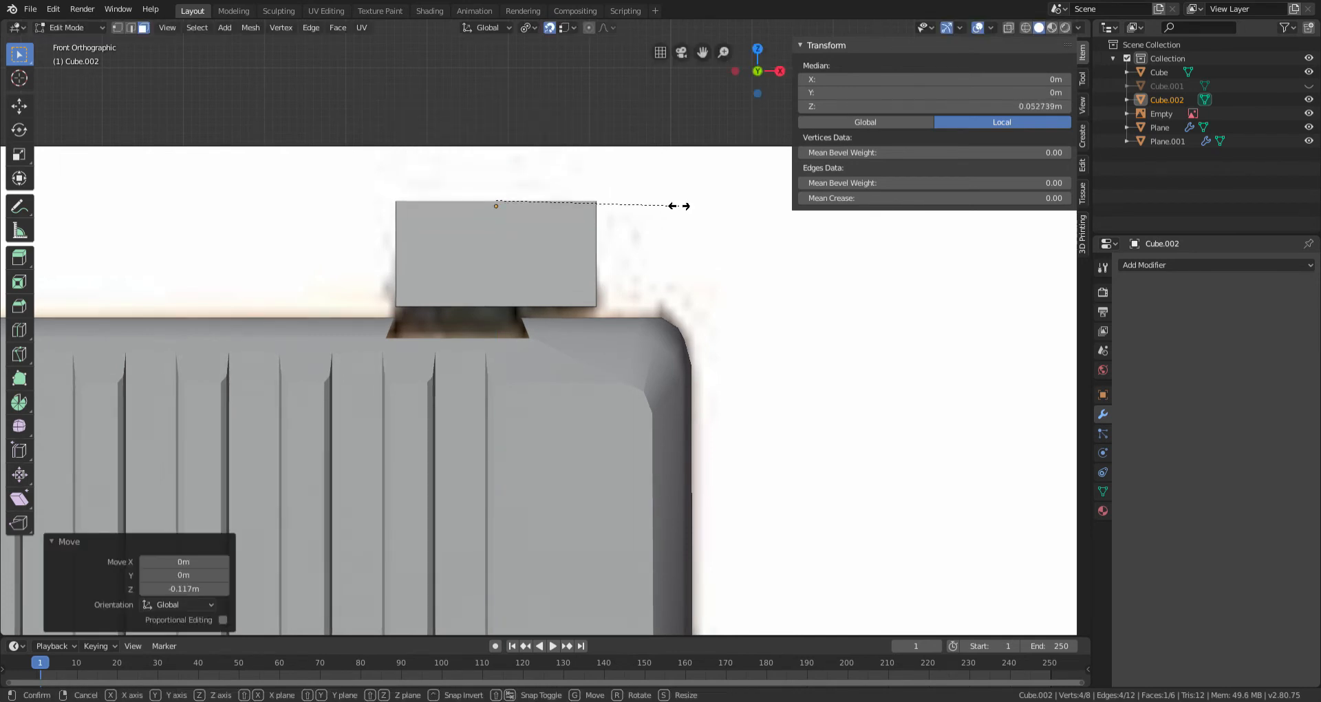
key("x")
left_click(629, 208)
key("g")
key("z")
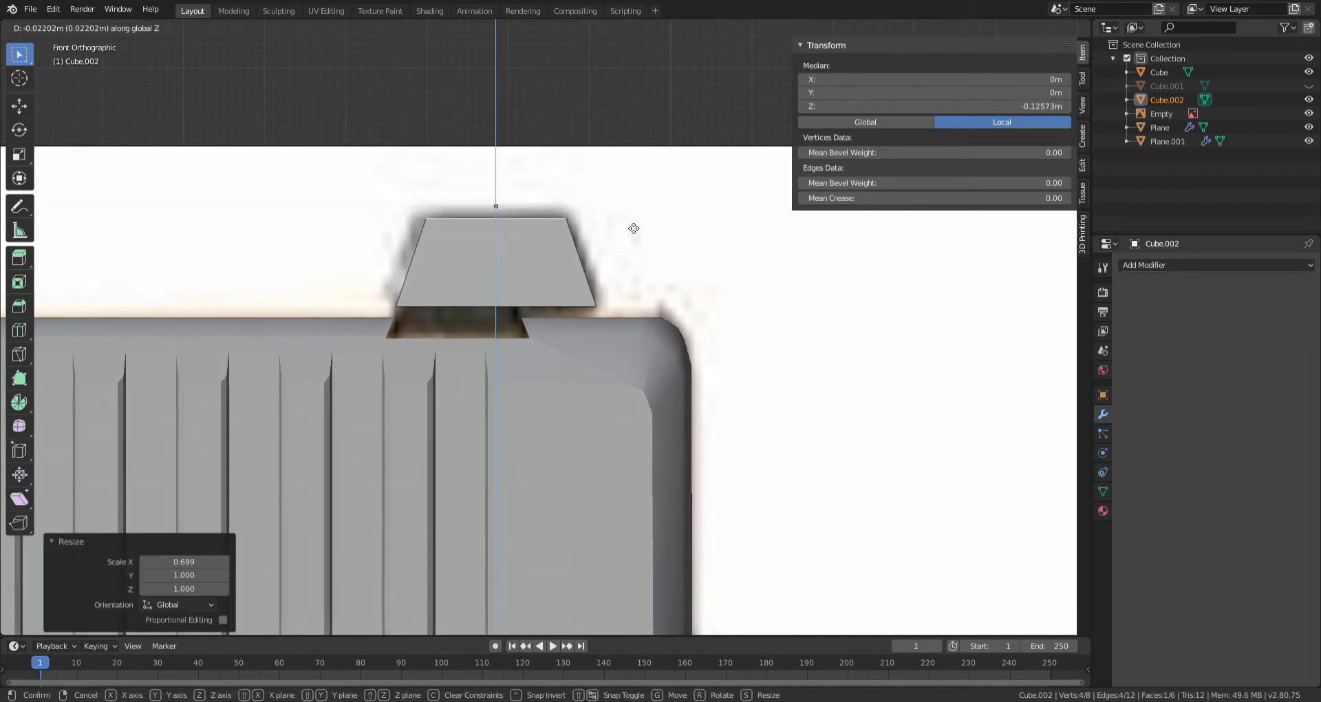
left_click(638, 217)
middle_click_drag(501, 319, 510, 303)
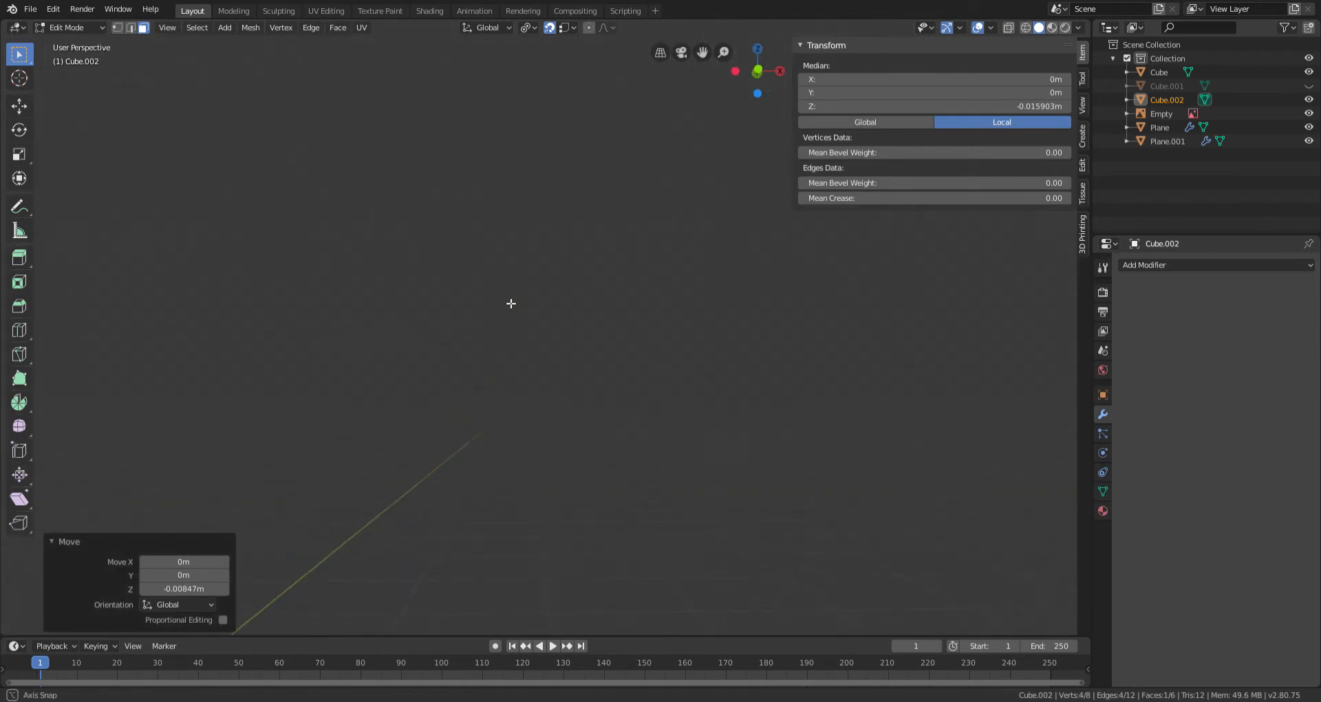
Step: Subdivide the two lengthwise bottom edges of the rear sight block once and select the new cross edge
scroll(510, 292, "down", 10)
key("shift+c")
scroll(628, 271, "up", 8)
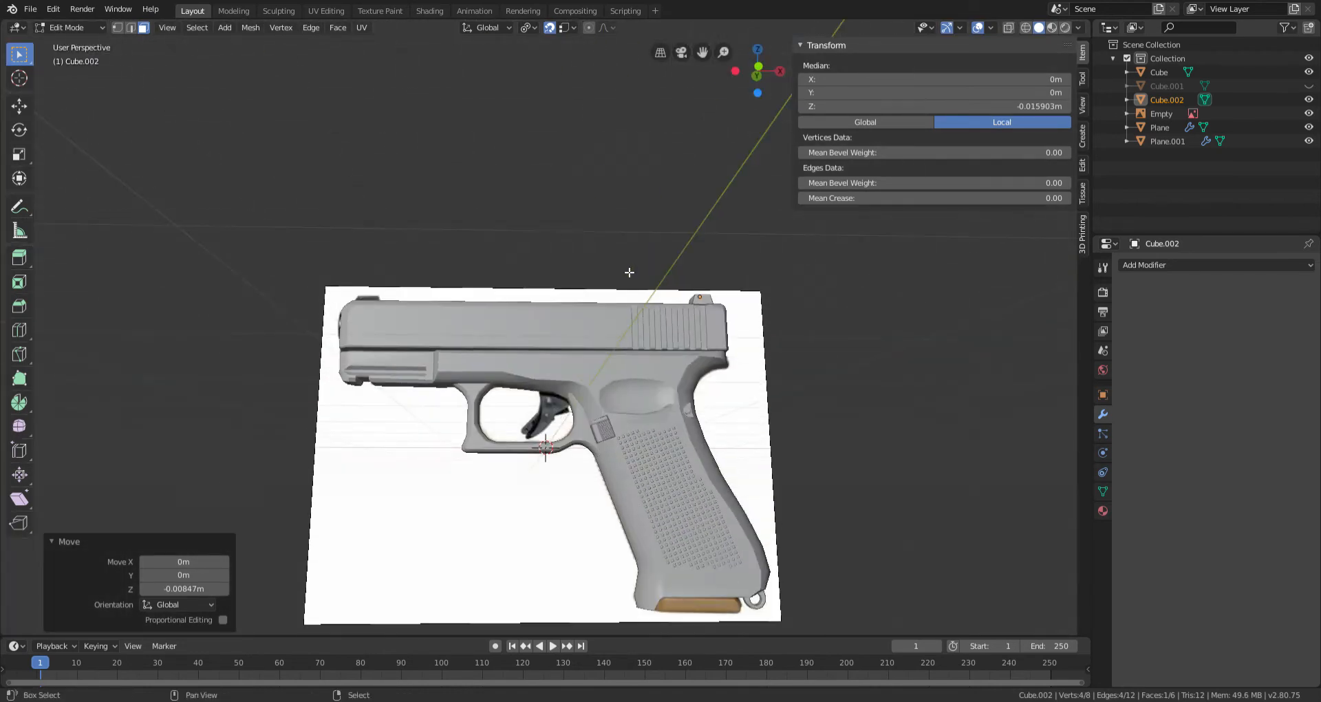
scroll(478, 296, "up", 3)
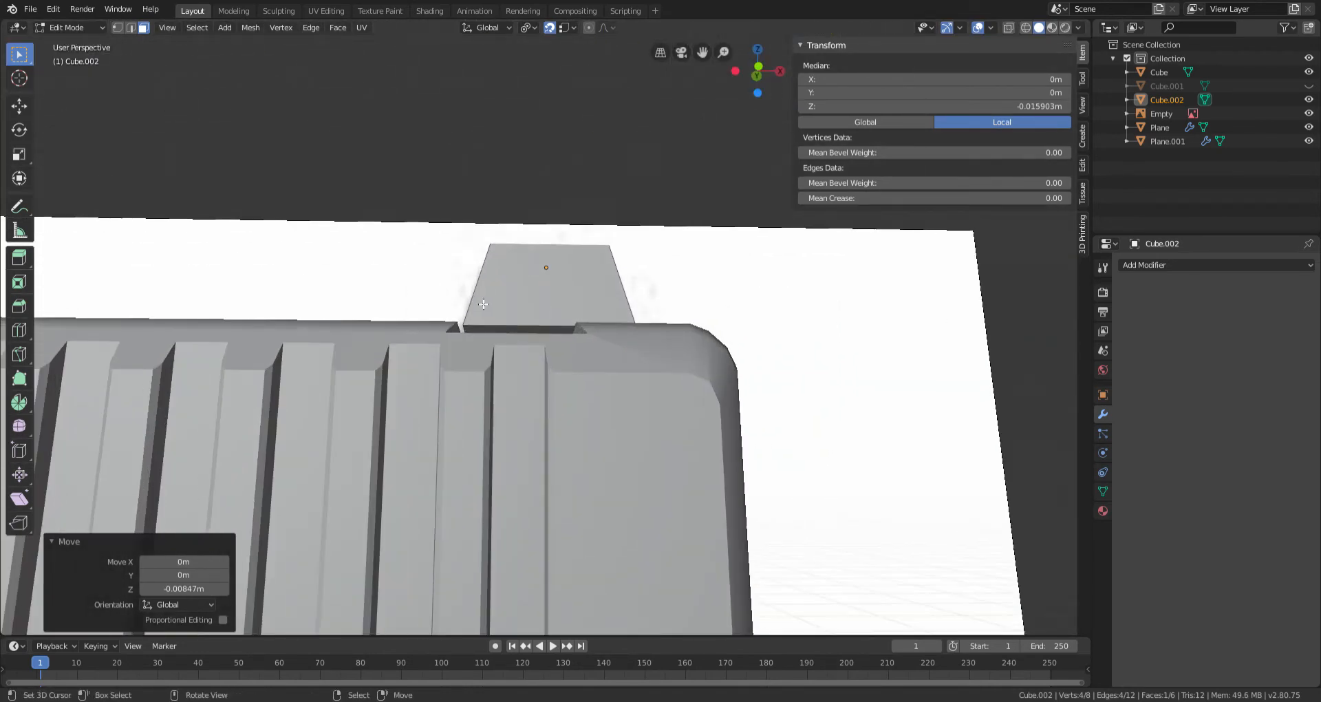
middle_click_drag(603, 339, 543, 294)
key("alt+a")
left_click(502, 283, "alt")
right_click(502, 282)
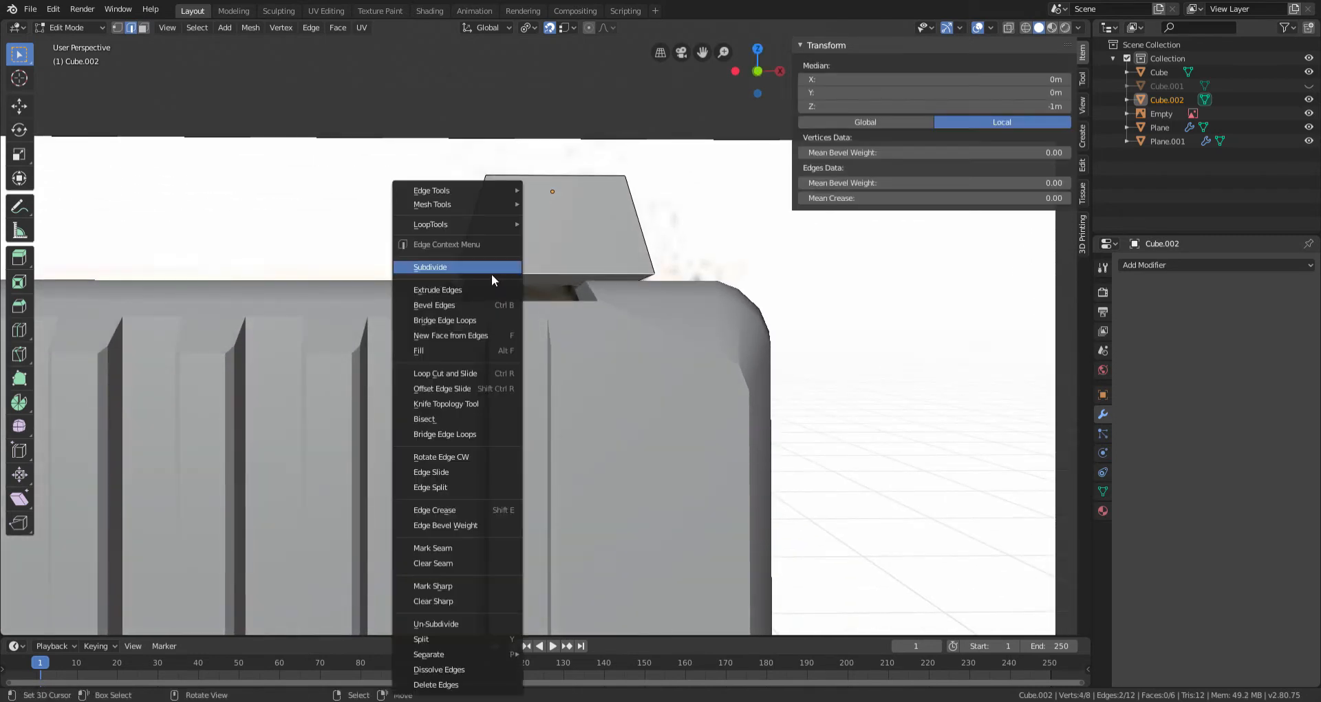
left_click(494, 273)
left_click(562, 280)
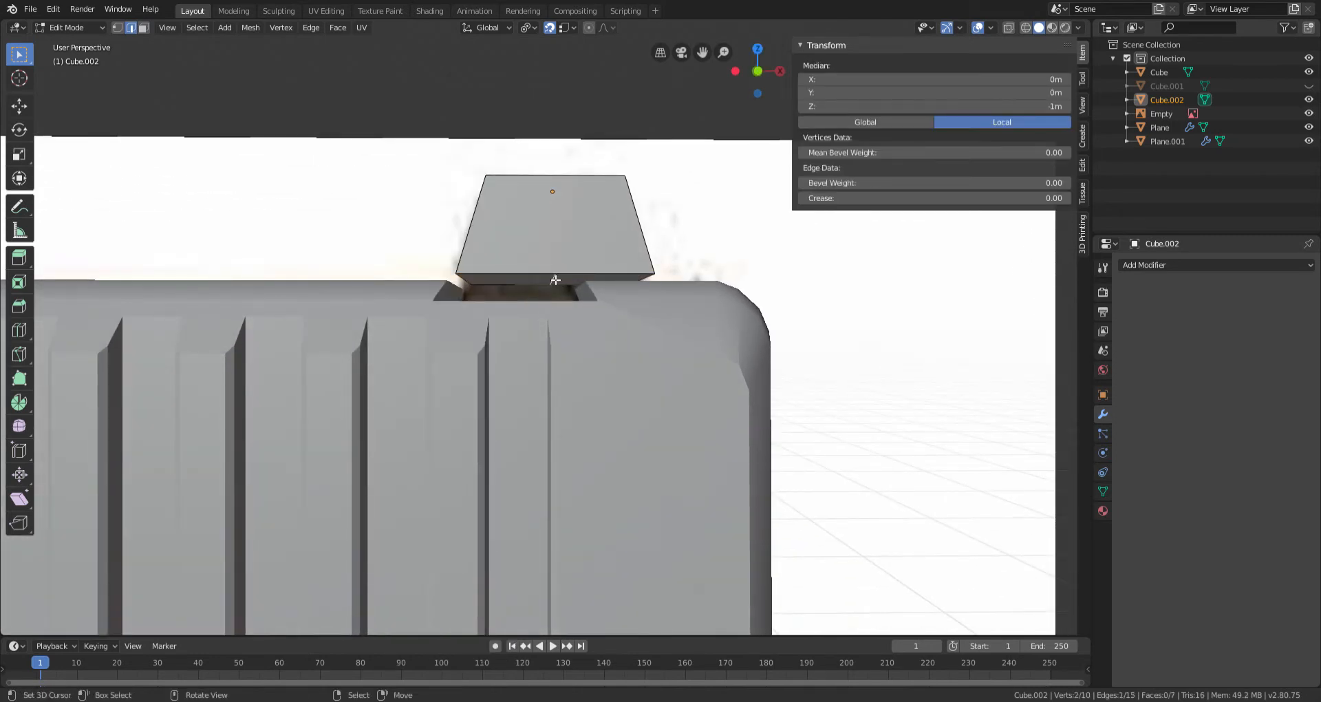
Step: Move the new cross edge on the sight's underside about 0.027 m along X to match the reference foot
key("KP_1")
scroll(752, 285, "up", 3)
key("alt+z")
scroll(680, 296, "down", 4)
middle_click_drag(680, 297, 691, 320)
key("g")
right_click(708, 320)
key("g")
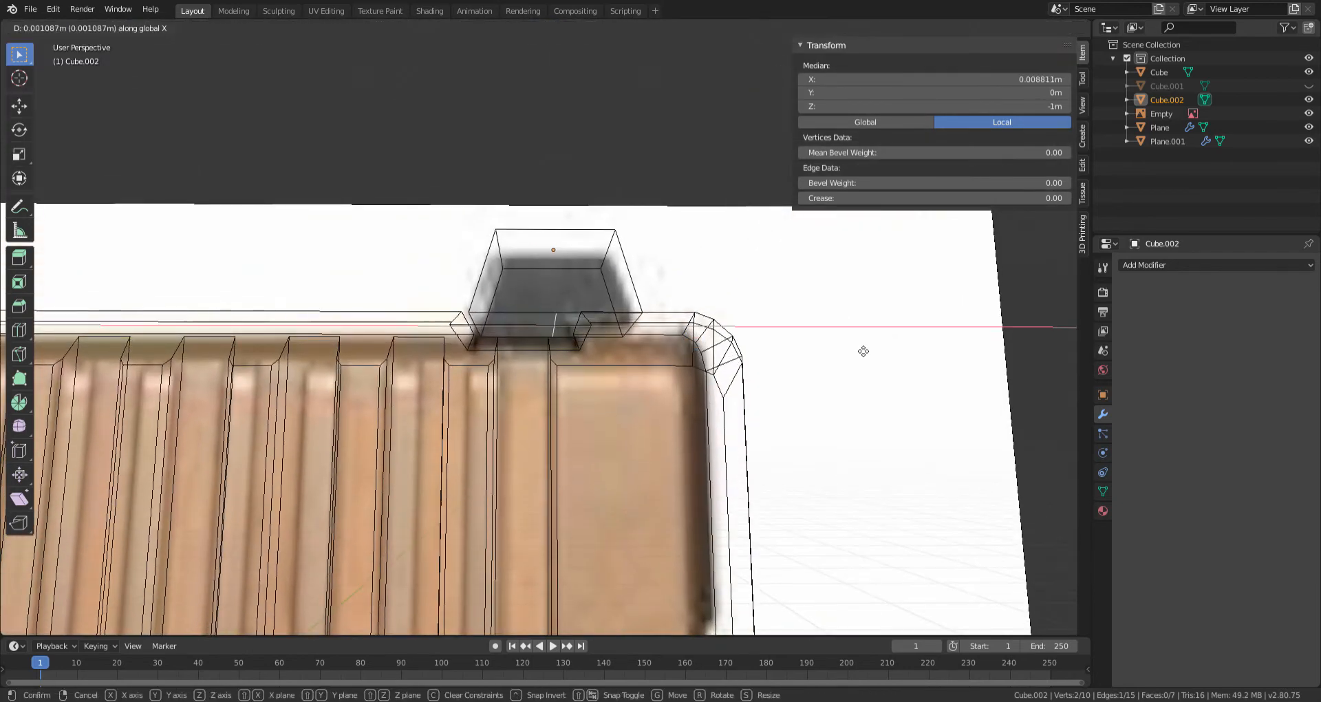
left_click(877, 353)
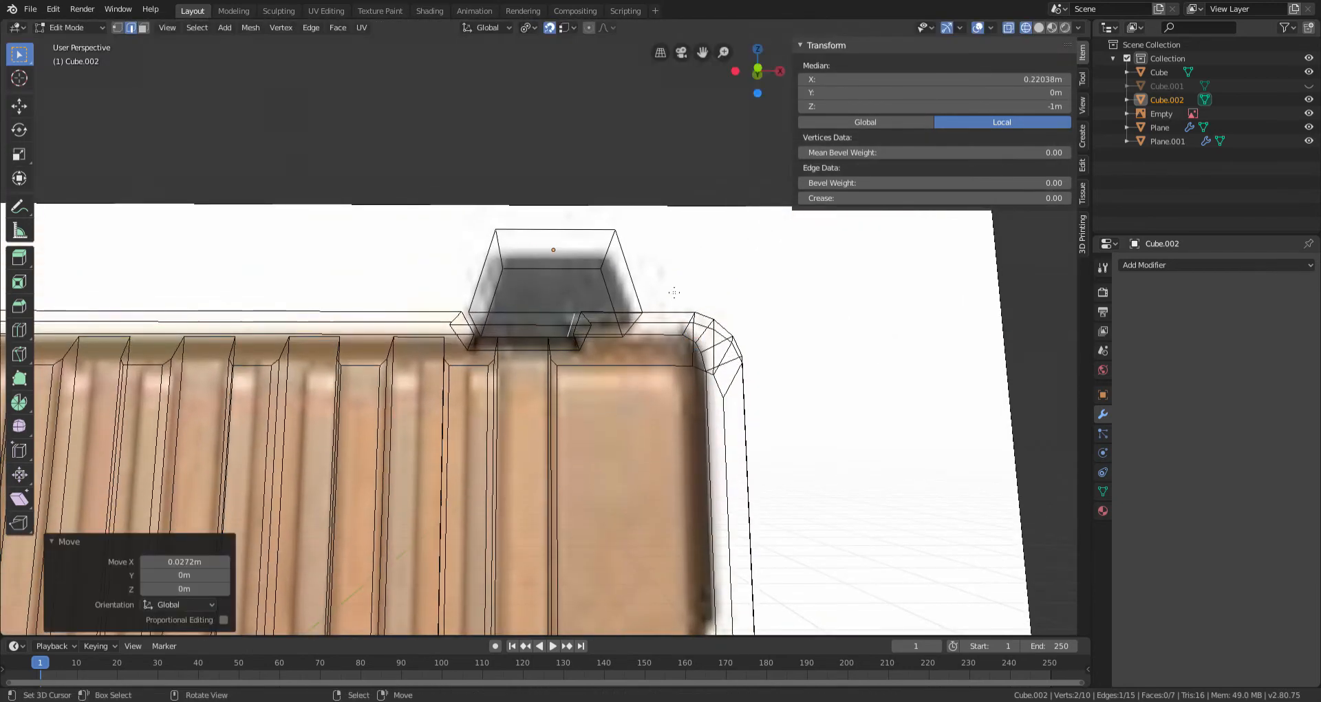
Step: Extrude the front part of the sight's bottom face and lower it about 0.038 m along Z into the notch
left_click(143, 28)
left_click(512, 328)
key("KP_1")
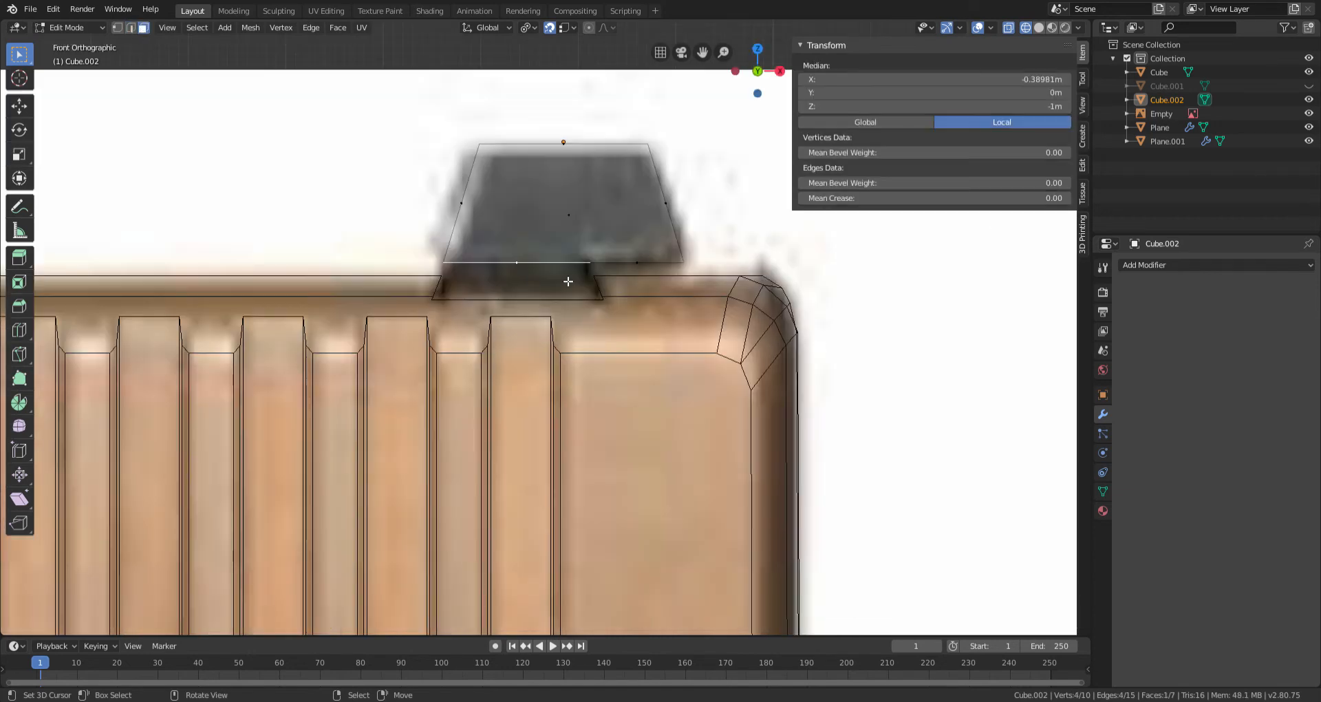
scroll(893, 278, "up", 3)
key("e")
right_click(914, 320)
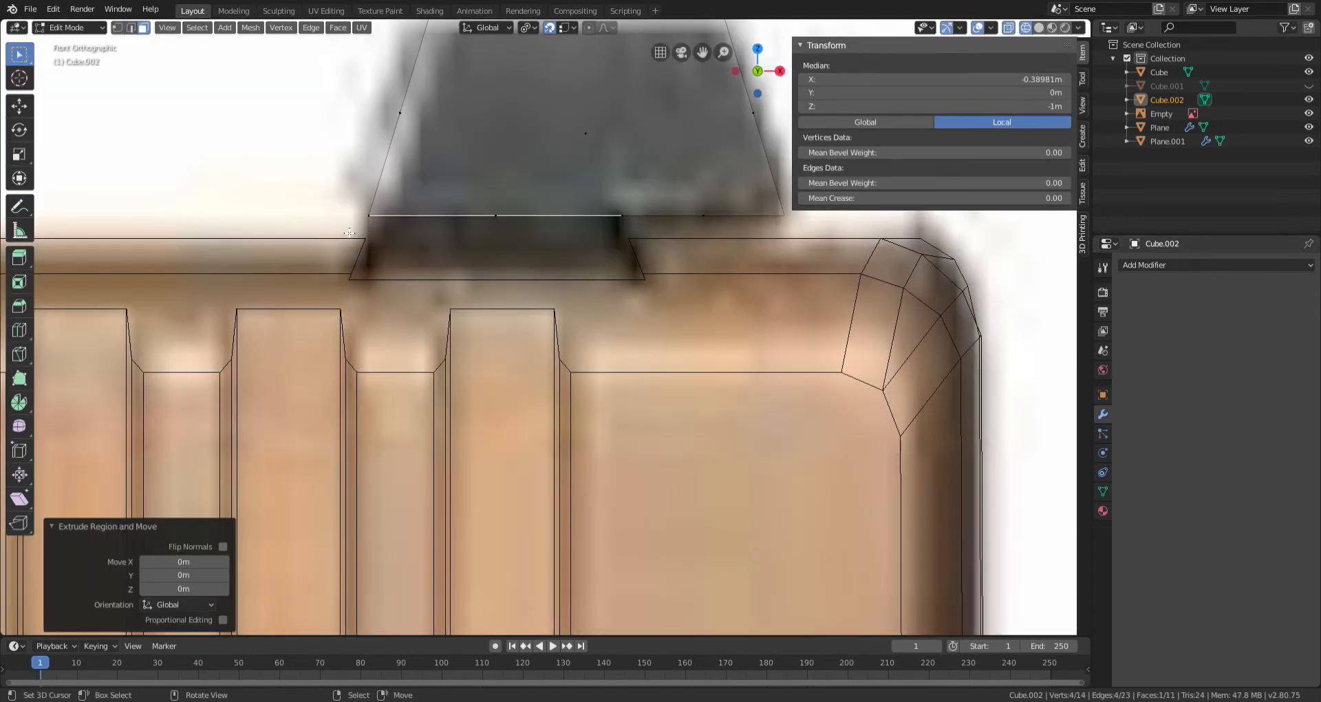
key("g")
key("z")
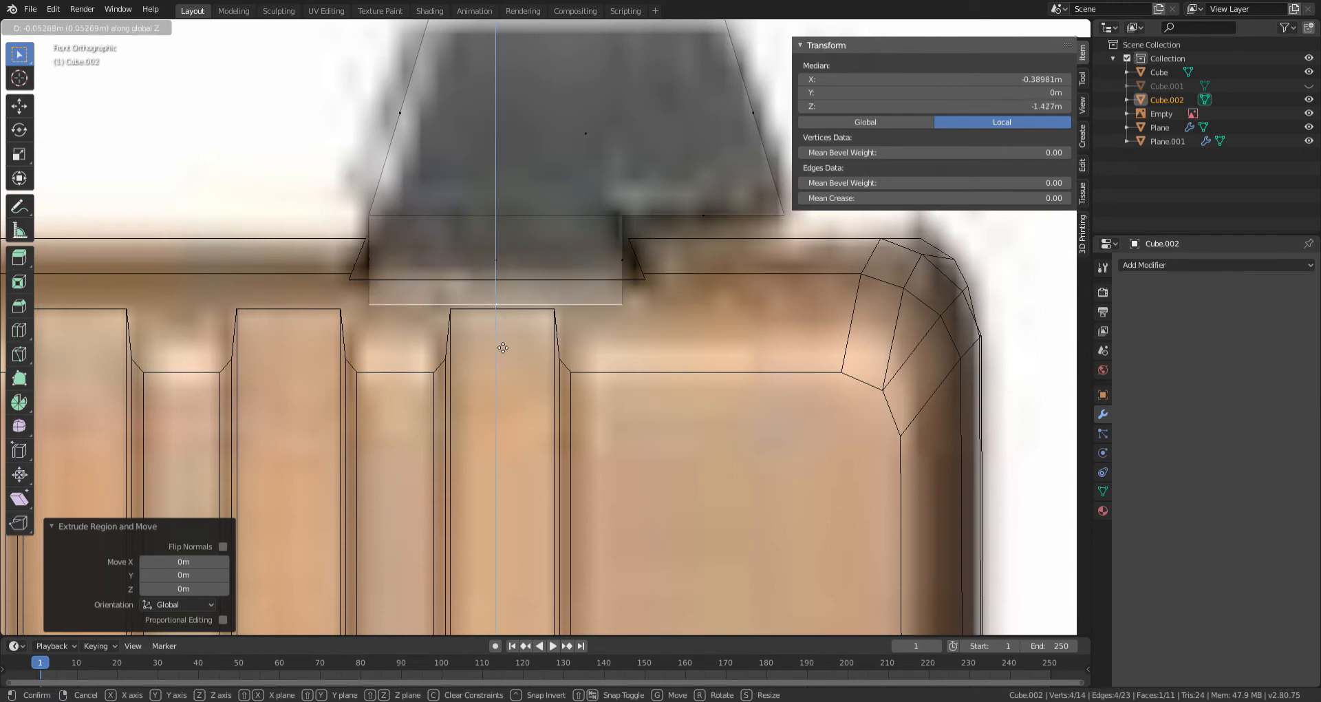
key("ctrl")
left_click(660, 282)
Step: Scale the extruded foot's bottom face by about 1.226 along X to flare it, and leave Edit Mode
key("s")
key("x")
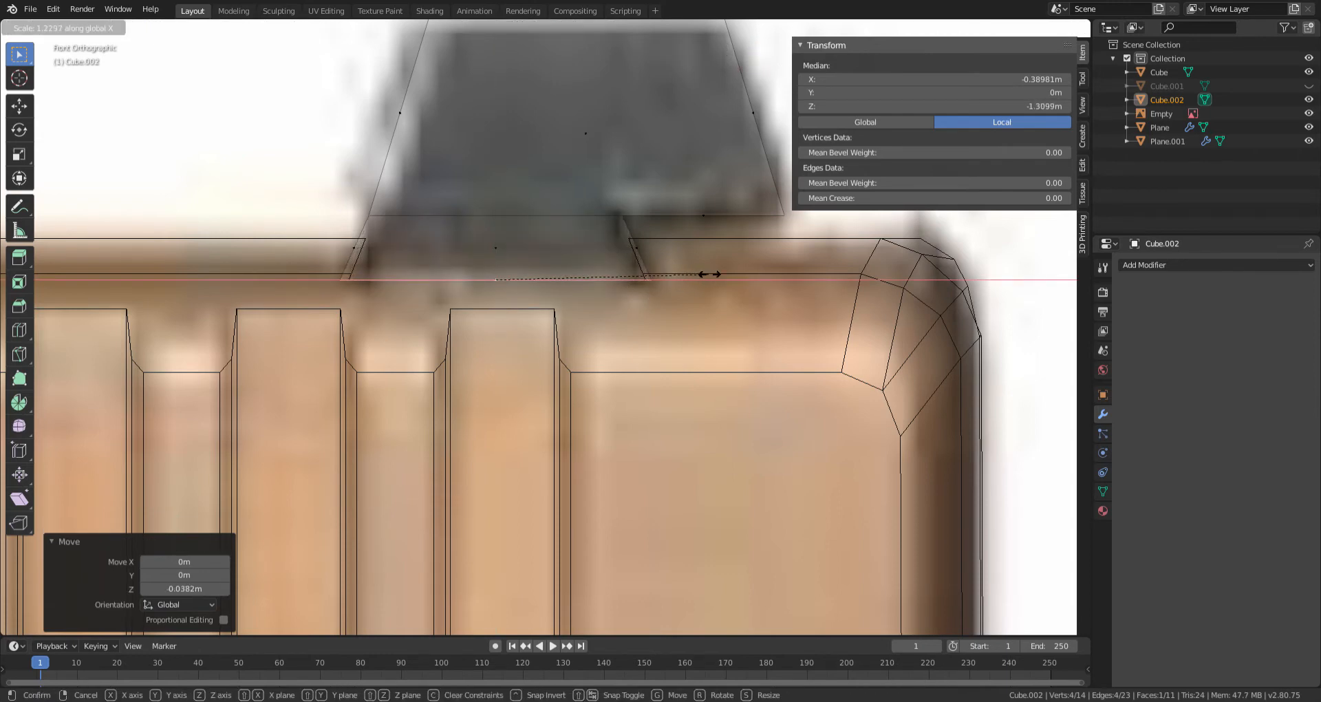
left_click(709, 274)
key("Tab")
scroll(654, 301, "down", 7)
key("shift+z")
mouse_move(654, 301)
middle_mouse_down()
mouse_move(554, 337)
mouse_move(671, 337)
mouse_move(699, 312)
mouse_move(677, 314)
middle_mouse_up()
key("alt+a")
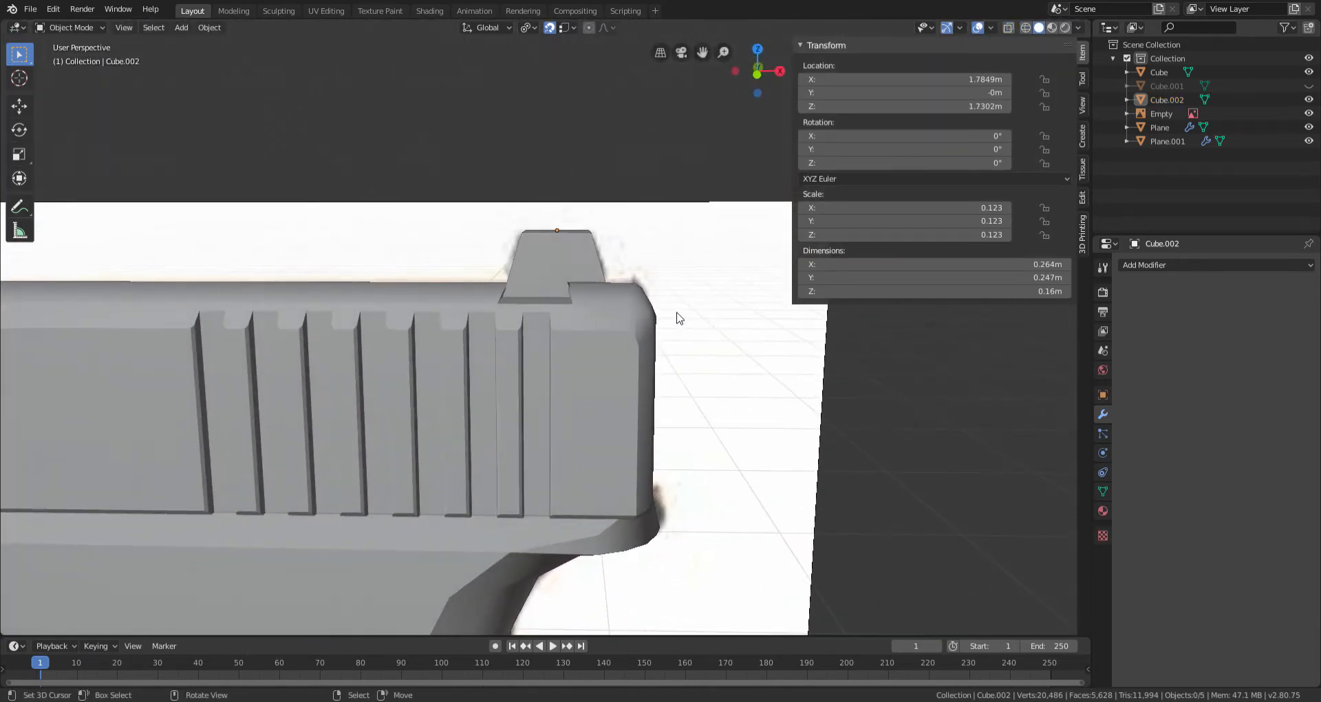
Step: In Edit Mode, select the sight's front face together with the front and rear faces of its foot
scroll(679, 318, "up", 4)
right_click(605, 212)
key("Tab")
middle_click_drag(665, 231, 627, 245)
right_click(700, 210)
middle_click_drag(701, 210, 626, 259)
key("s")
key("x")
right_click(865, 277)
key("s")
key("y")
right_click(862, 269)
Step: Set the pivot point to Median Point and scale the selected faces by 0.944 along X
left_click(529, 27)
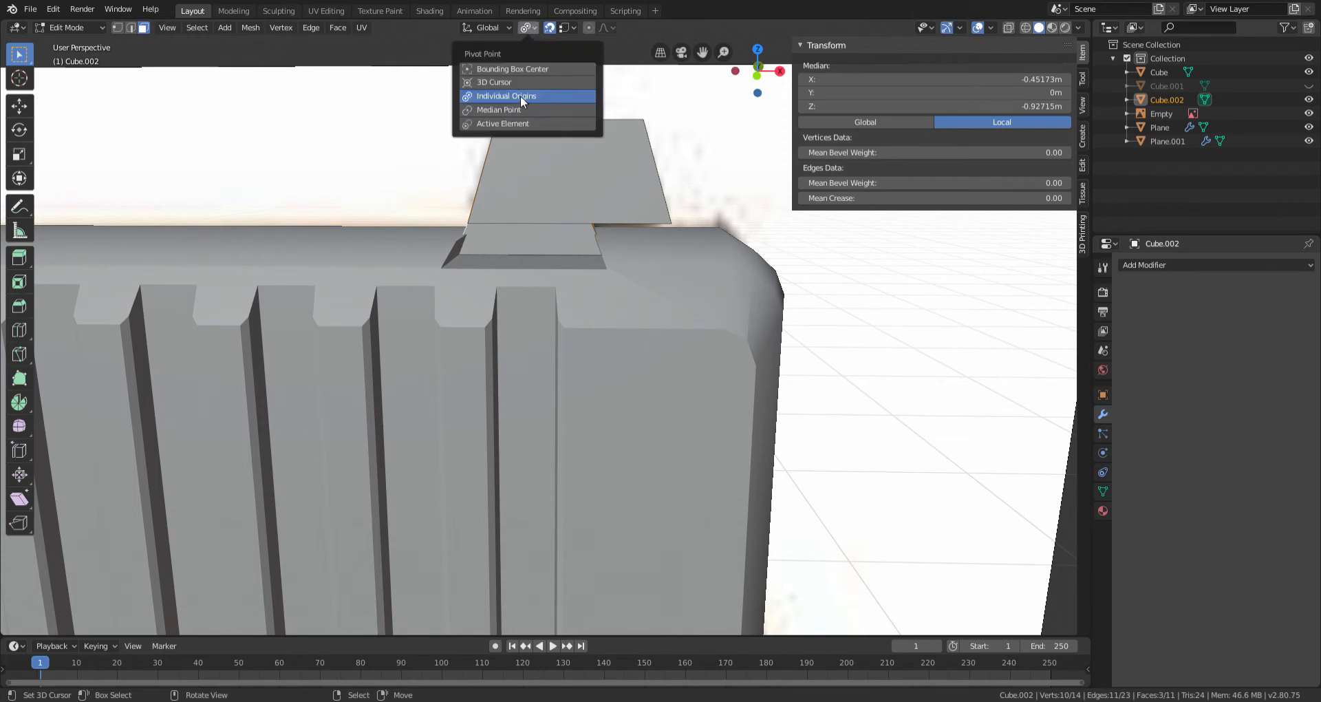
left_click(517, 108)
key("s")
key("x")
left_click(984, 314)
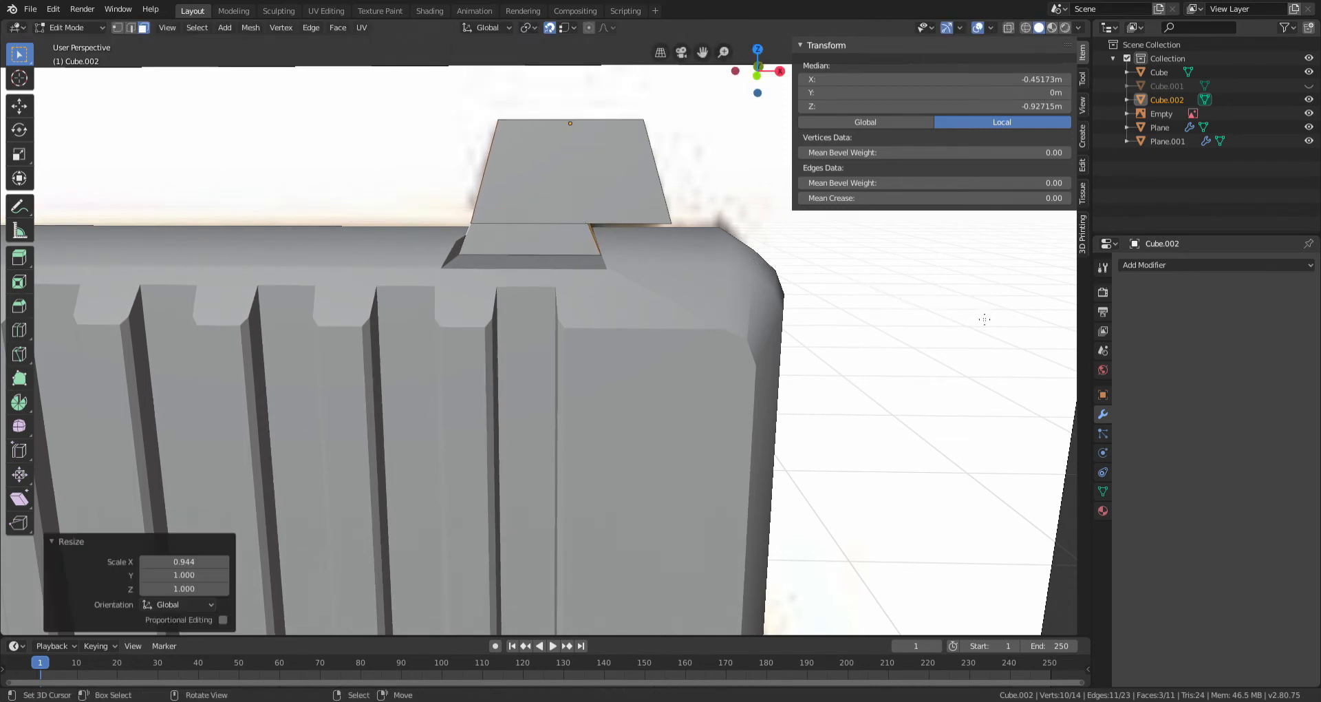
Step: Leave Edit Mode and move the rear sight about 0.002 m along X to center it in the notch
key("Tab")
key("g")
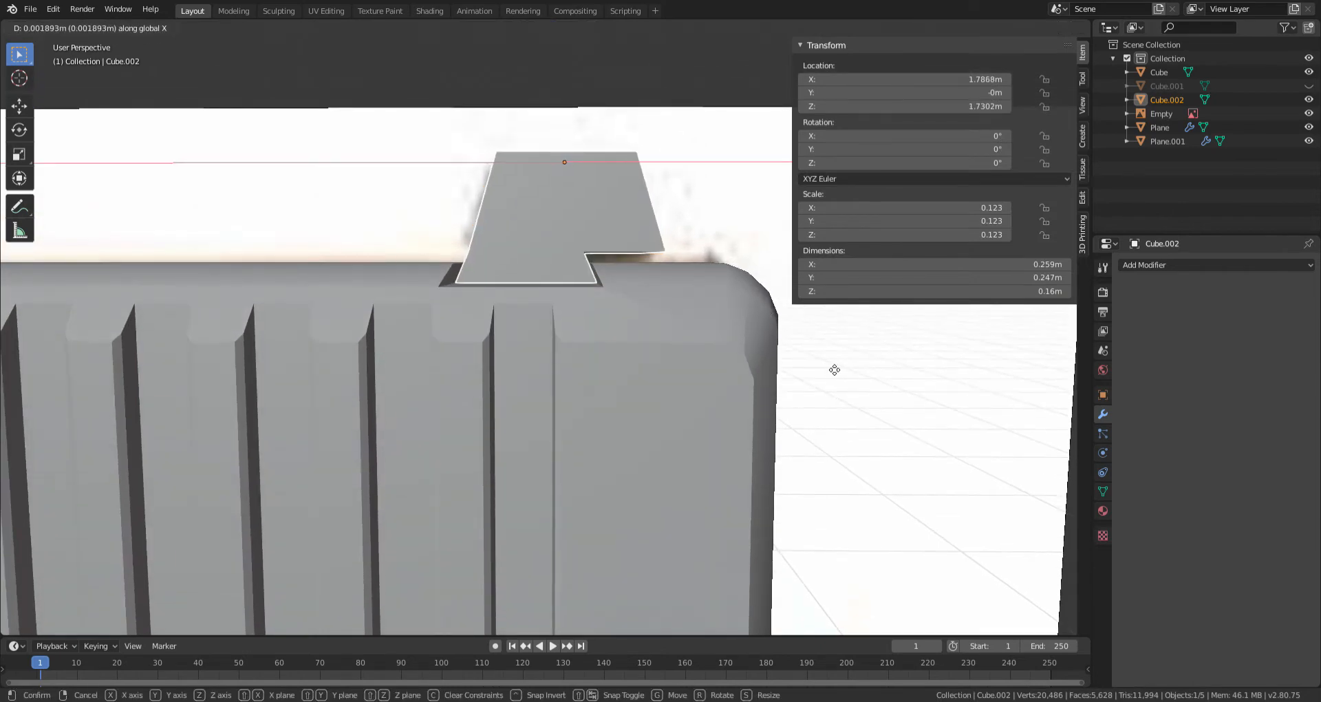
left_click(835, 370)
Step: Move the rear sight along Y with snapping to about -0.123 m so it sits on the modeled slide half
middle_click_drag(832, 369, 541, 328)
middle_click_drag(542, 277, 622, 318)
key("g")
key("Escape")
key("g")
key("y")
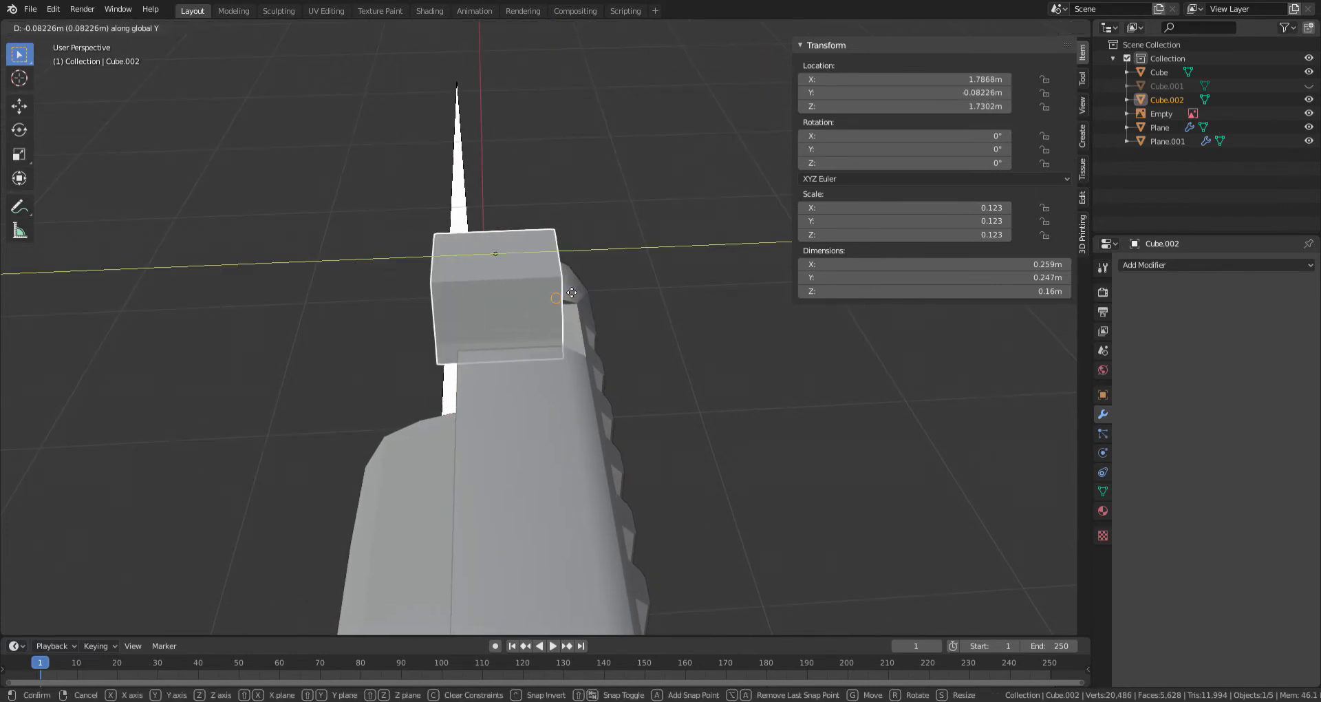
left_click(572, 292)
middle_click_drag(567, 287, 457, 280)
key("g")
key("y")
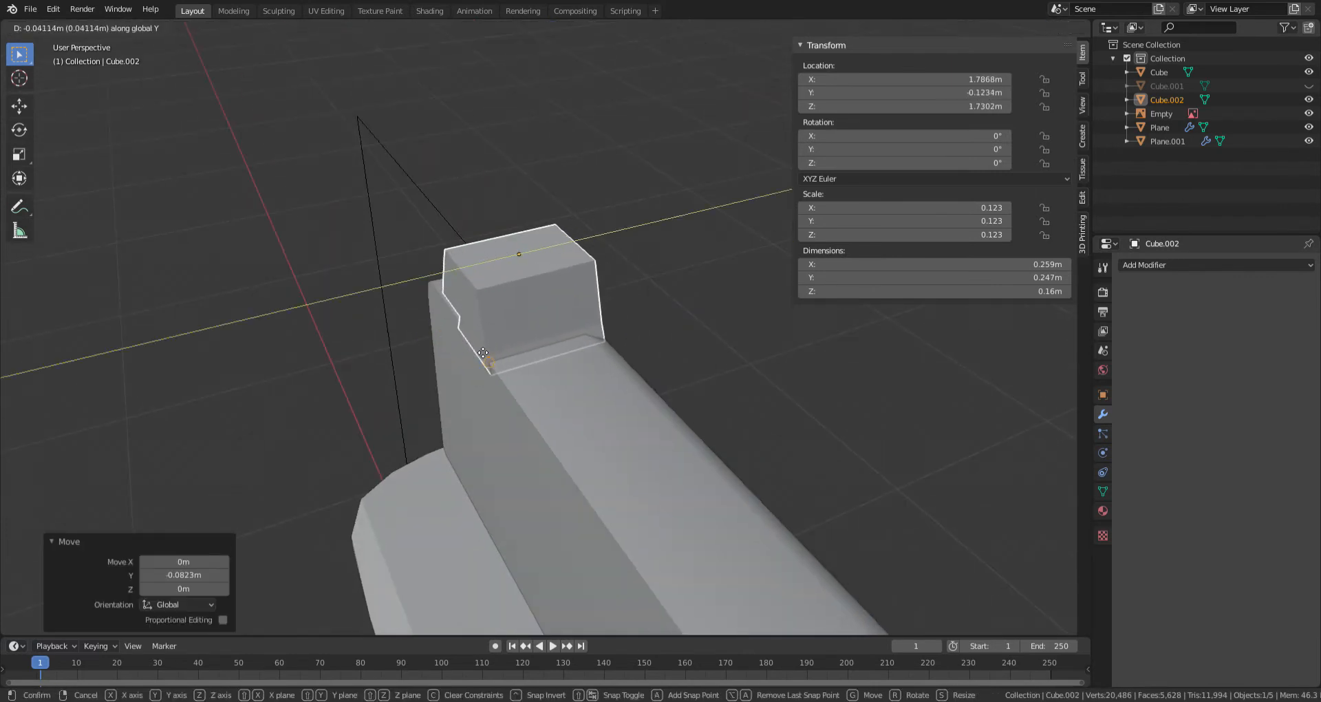
left_click(476, 362)
Step: Reselect the rear sight and enter Edit Mode on it
key("alt+a")
middle_click_drag(476, 362, 753, 335)
scroll(589, 310, "up", 2)
scroll(753, 335, "up", 4)
right_click(512, 278)
middle_click_drag(512, 277, 611, 291)
key("Tab")
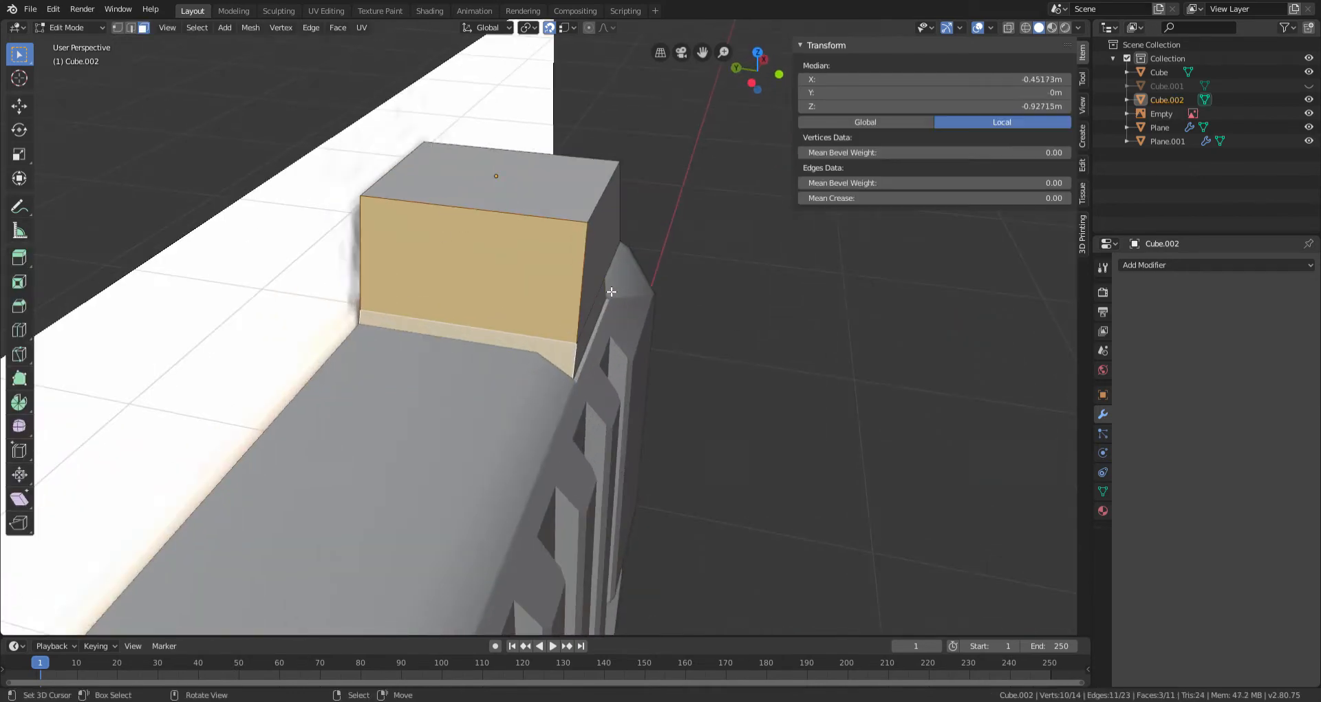
Step: Try to slope the sight's outer side by moving its upper outer edge about 0.059 m along Y
left_click(130, 28)
middle_click_drag(611, 205, 699, 248)
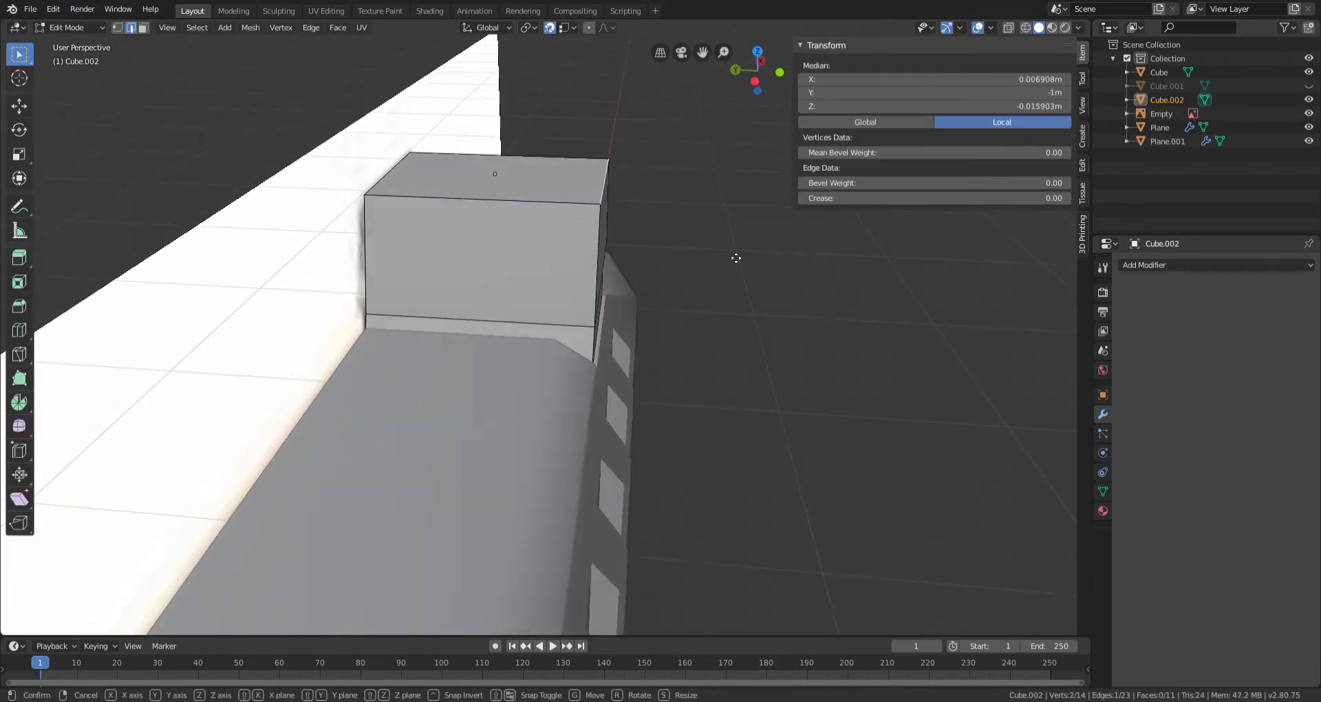
key("g")
key("y")
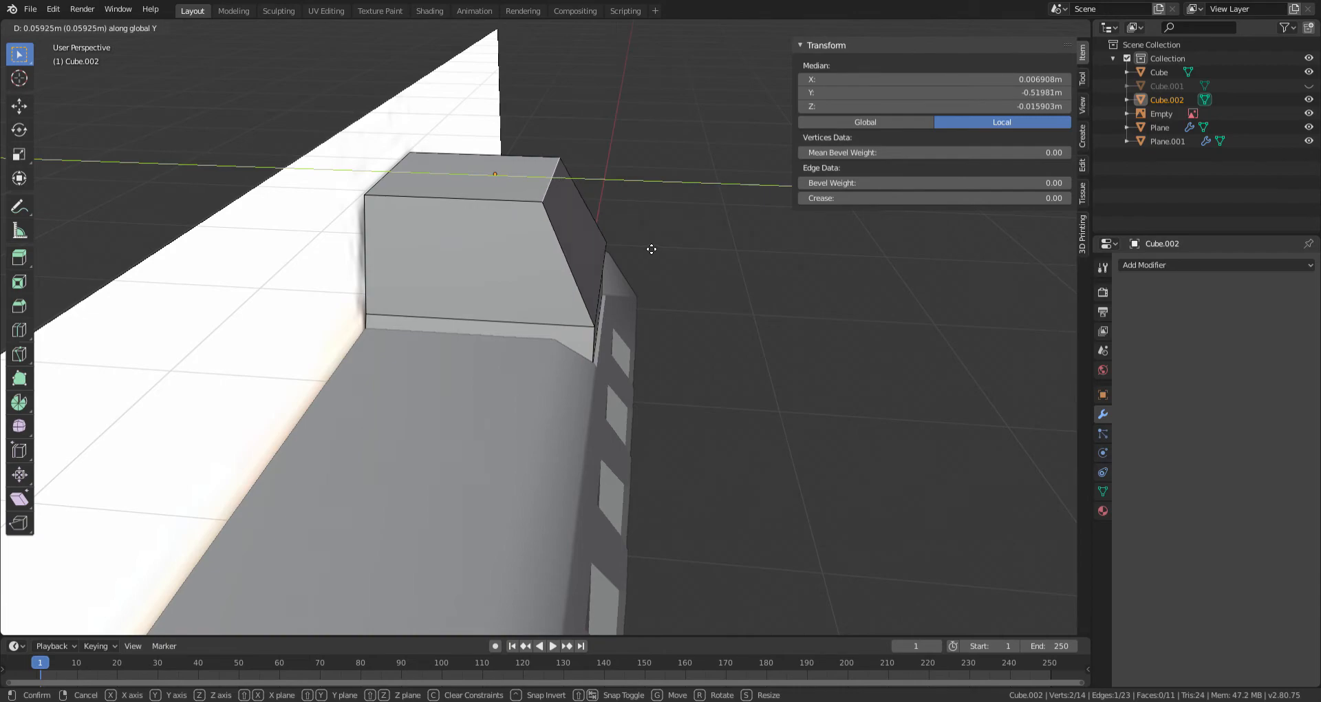
left_click(654, 249)
mouse_move(655, 248)
middle_mouse_down()
mouse_move(629, 247)
mouse_move(647, 262)
mouse_move(598, 256)
mouse_move(591, 282)
middle_mouse_up()
Step: Select the outer side faces of the sight and its foot and move them 0.0411 m inward along Y
left_click(144, 27)
key("shift+z")
key("shift+z")
middle_click_drag(481, 275, 585, 259)
right_click(586, 262)
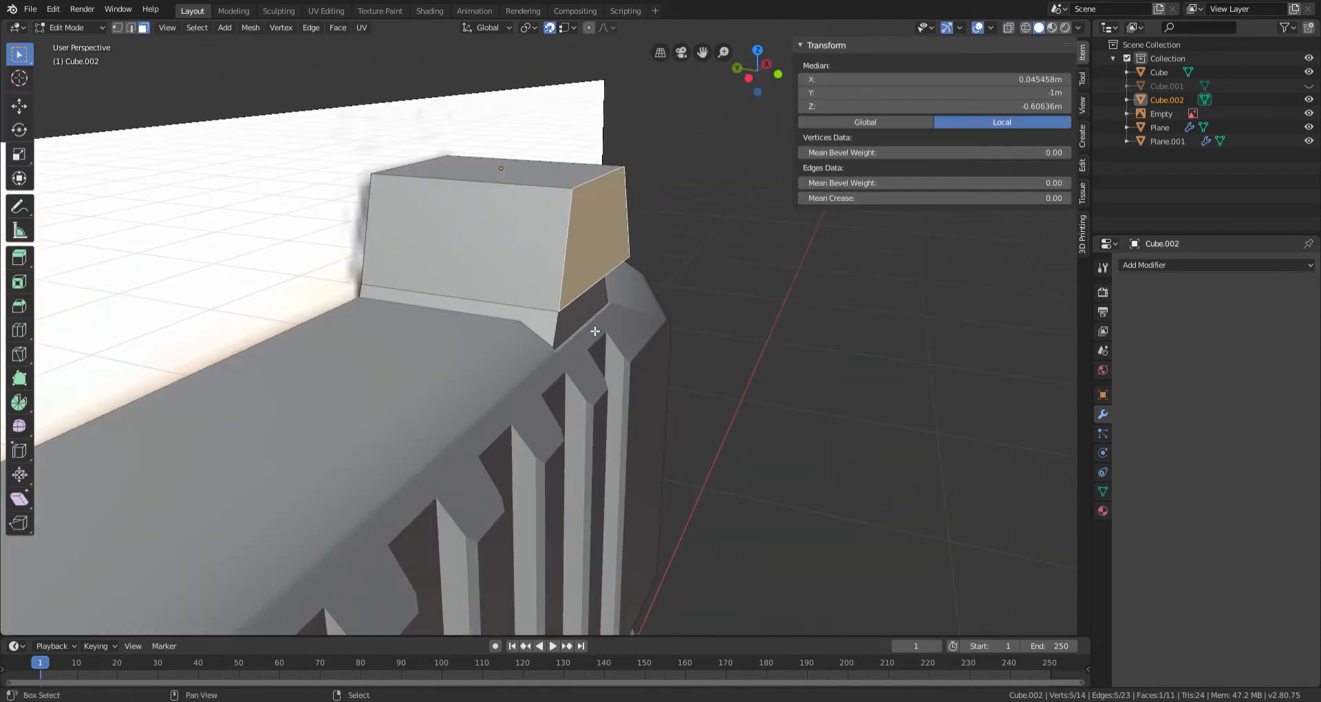
right_click(593, 333, "shift")
middle_click_drag(593, 333, 593, 309)
key("g")
key("y")
left_click(548, 327)
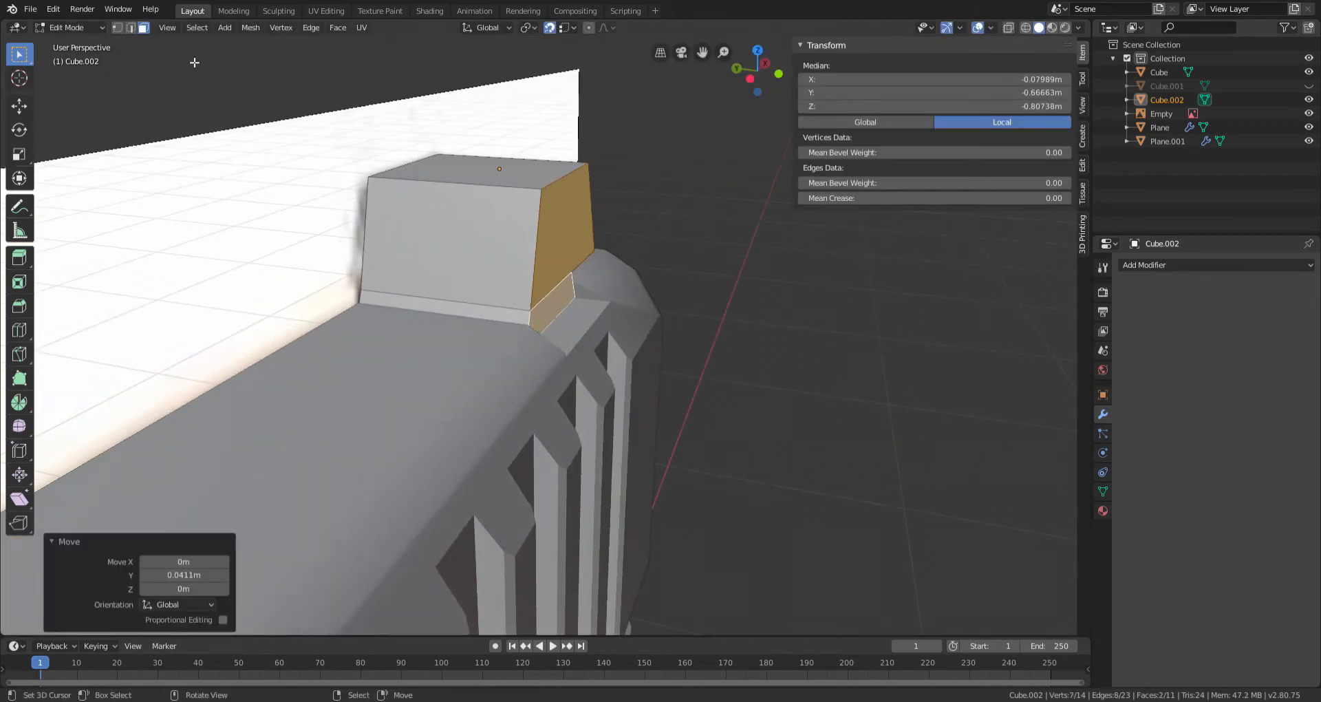
Step: Move the sight's upper outer edge inward along Y to slope its outer side, and leave Edit Mode
right_click(553, 185)
key("g")
middle_click_drag(581, 189, 487, 199)
left_click(620, 183)
key("Tab")
Step: Add a new cube, scale it by about 0.091, and switch to front view
middle_click_drag(487, 200, 534, 296)
scroll(535, 303, "up", 1)
left_click(180, 28)
mouse_move(183, 46)
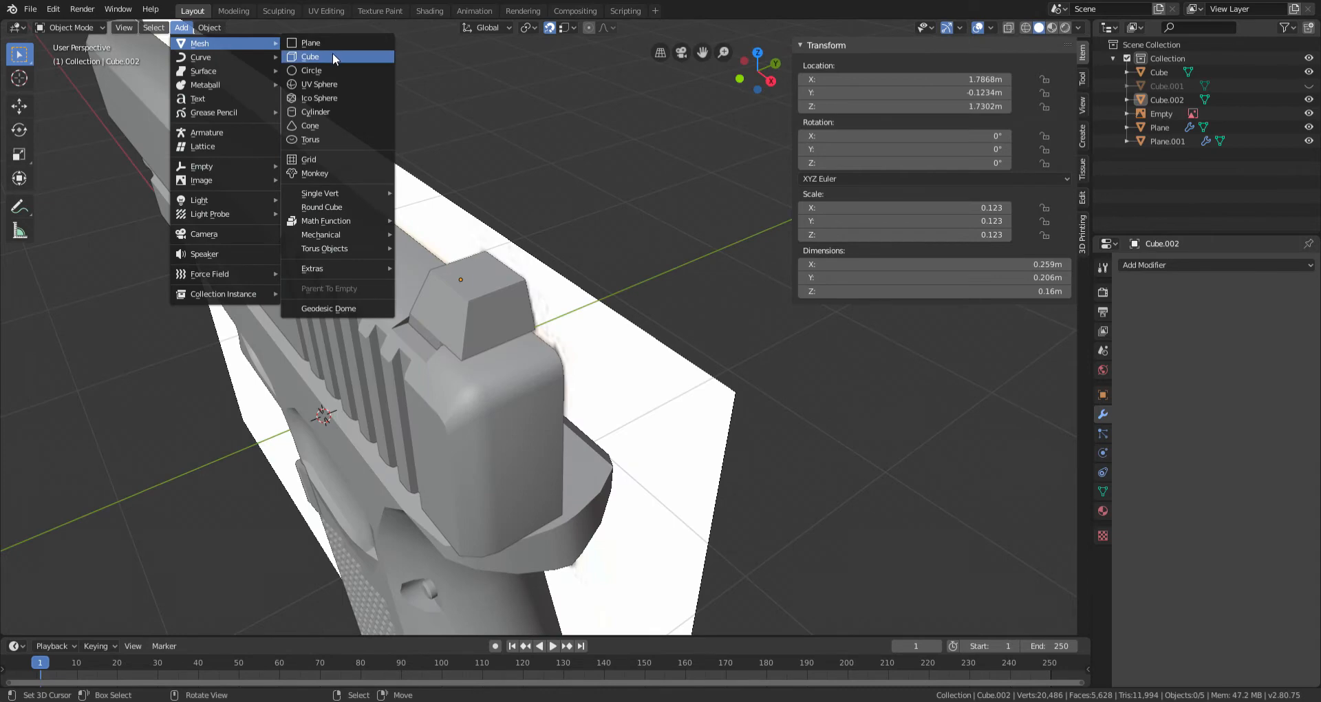
left_click(334, 58)
scroll(804, 339, "down", 4)
key("s")
left_click(441, 357)
key("KP_1")
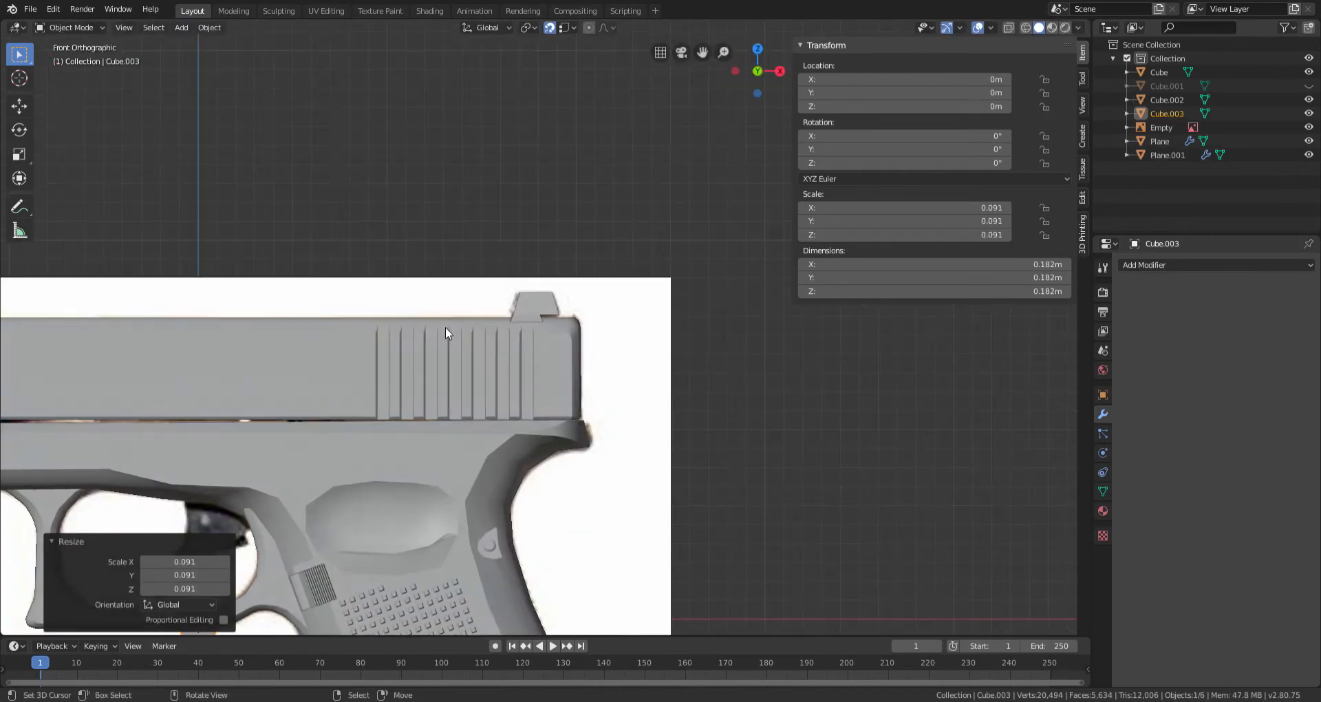
Step: Move the small cube to just above the rear sight in front view
key("g")
left_click(657, 81)
scroll(575, 189, "up", 4)
key("g")
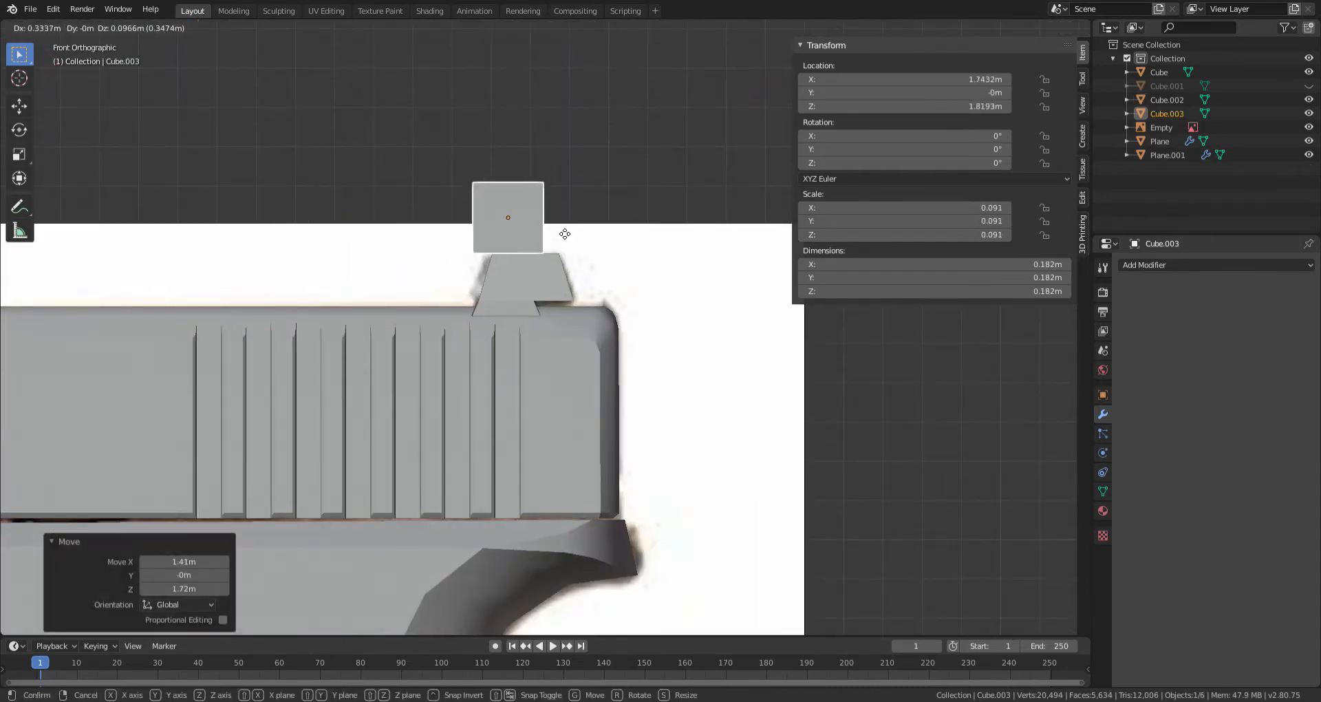
left_click(579, 258)
Step: Stretch the small cube by about 2.071 along X and move it 0.0211 m along X and -0.0544 m along Z
key("s")
key("x")
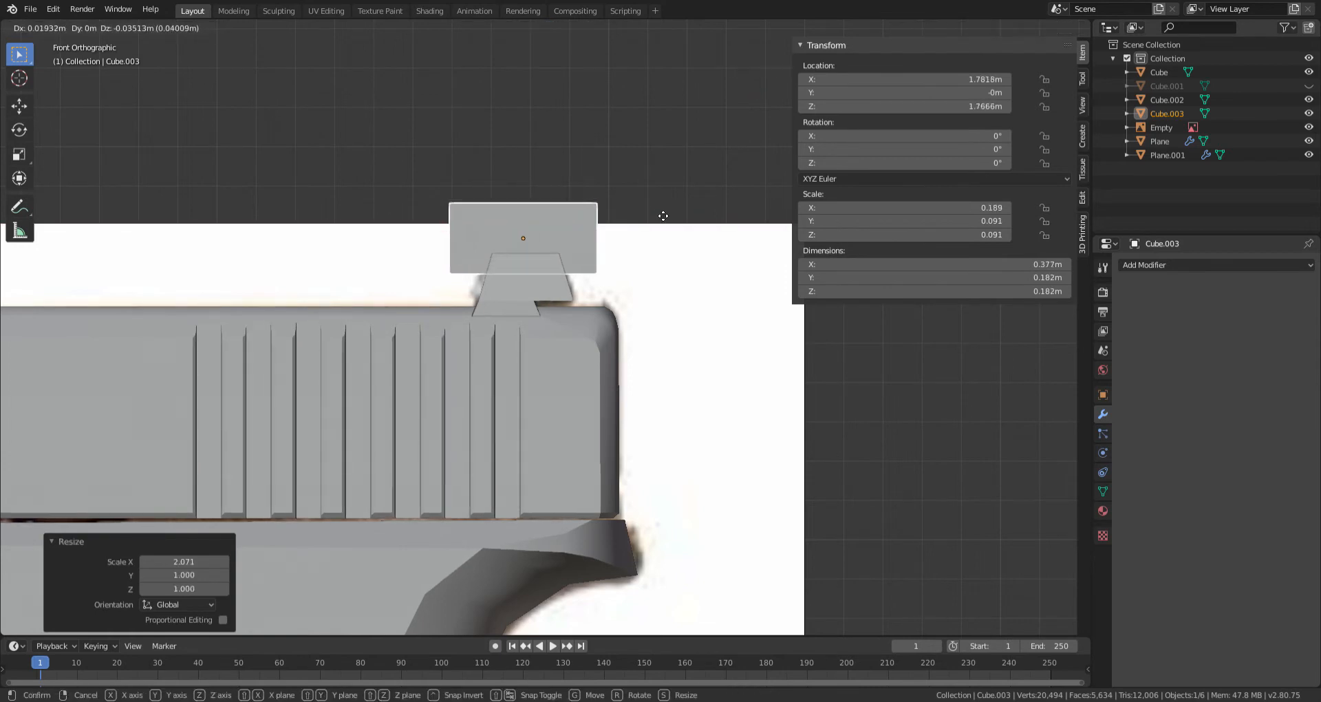
left_click(661, 219)
Step: Position the stretched cube at about 0.025 m in Y and 1.744 m in Z, overlapping the sight's inner top corner
middle_click_drag(659, 222, 598, 240)
key("g")
right_click(601, 237)
key("g")
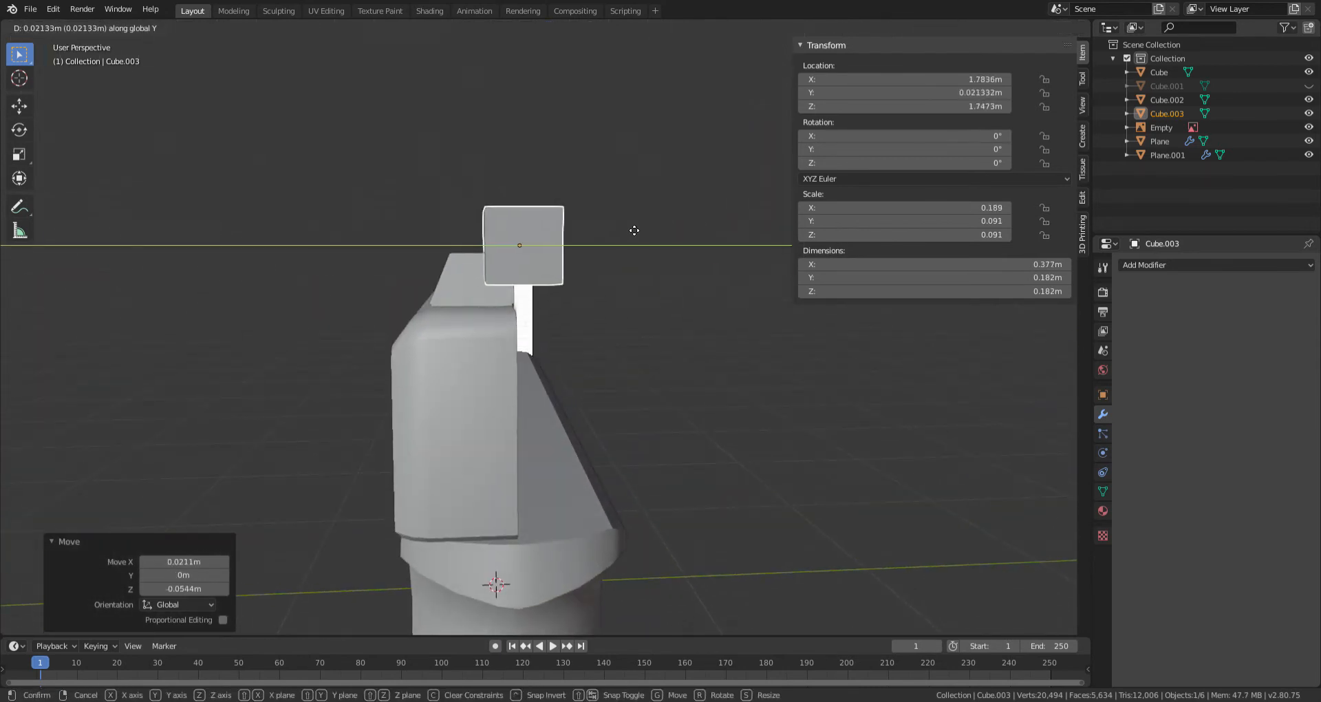
left_click(630, 227)
middle_click_drag(629, 226, 580, 219)
key("g")
key("z")
right_click(642, 234)
Step: Select the rear sight as the object to cut
scroll(463, 276, "down", 5)
middle_click_drag(462, 277, 520, 301)
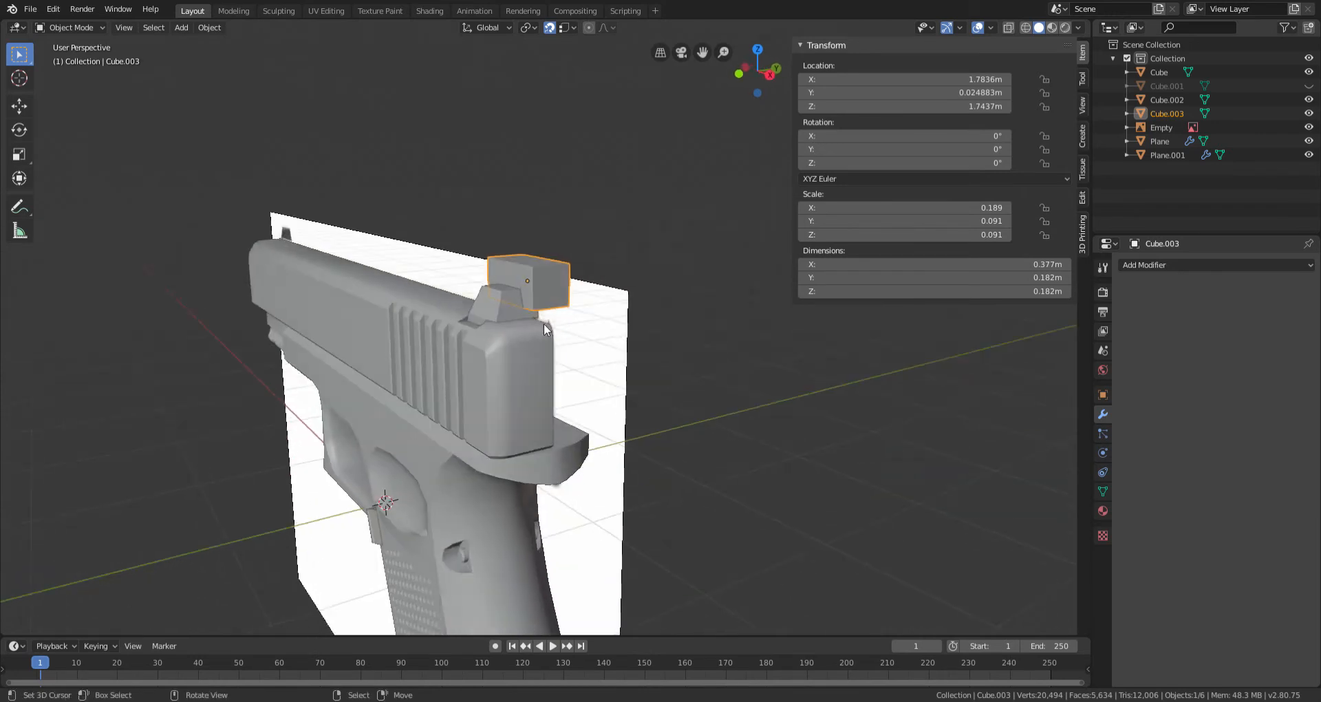
scroll(496, 295, "up", 3)
right_click(480, 289)
left_click(1171, 264)
left_click(1066, 328)
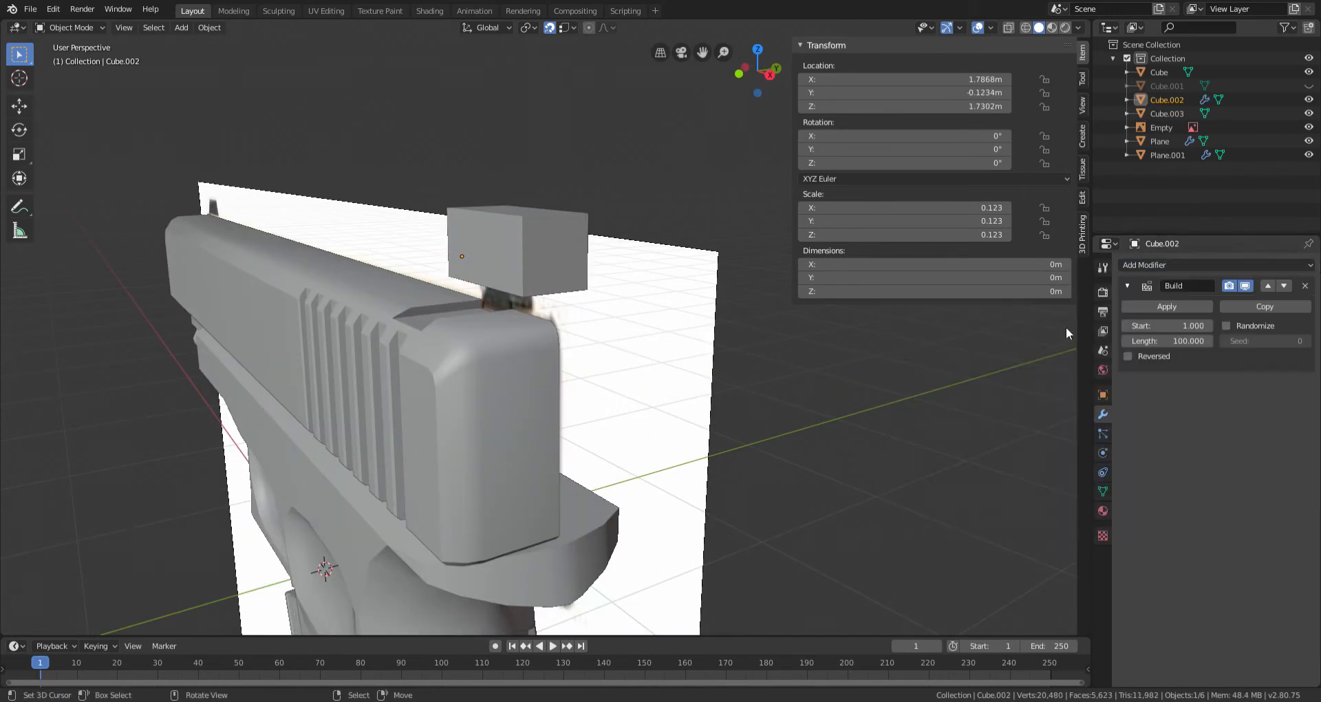
left_click(1305, 286)
Step: Cut Cube.003 out of the rear sight with an applied Boolean Difference modifier and delete the cutter cube
left_click(1161, 264)
left_click(1079, 325)
left_click(1266, 341)
left_click(1209, 389)
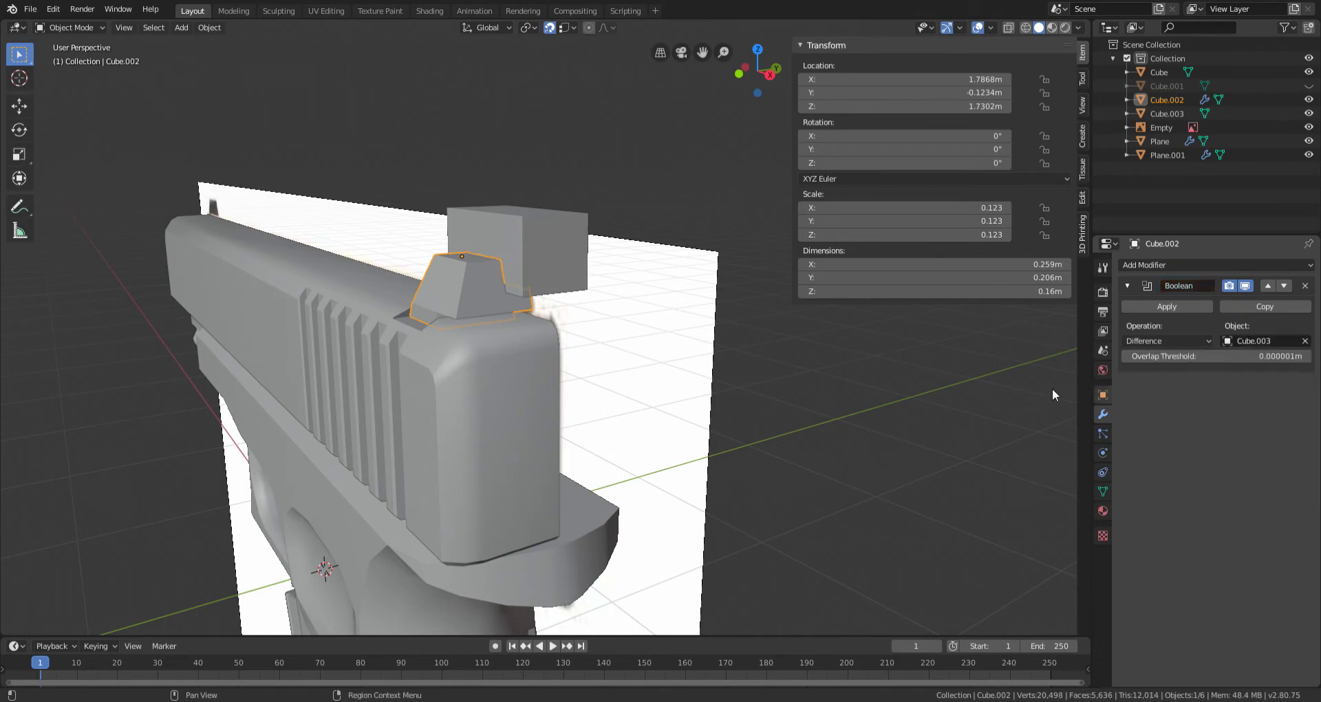
left_click(1206, 307)
key("Delete")
Step: Bevel the top, side and notch edges around the outside of the rear sight by about 0.074 m with one segment
middle_click_drag(569, 226, 731, 253)
middle_click_drag(571, 320, 384, 312)
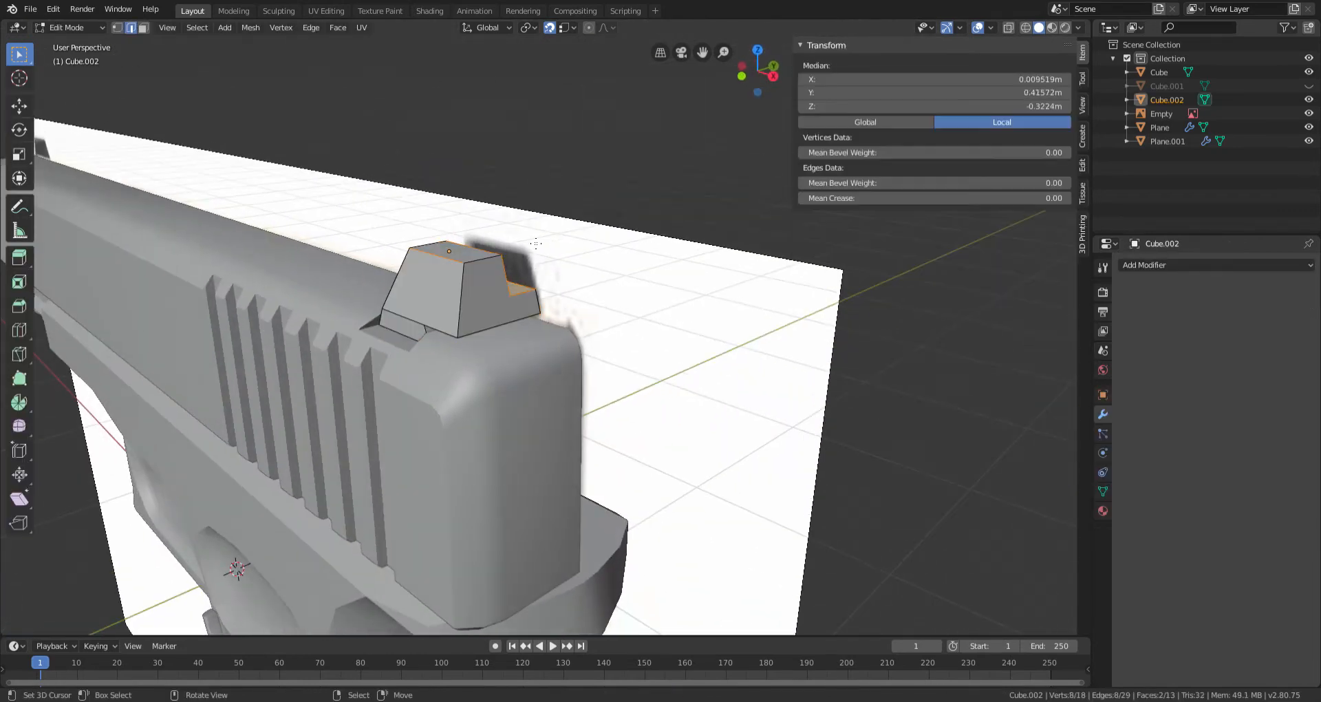
middle_click_drag(536, 244, 154, 24)
left_click(506, 291)
middle_click_drag(506, 292, 586, 247)
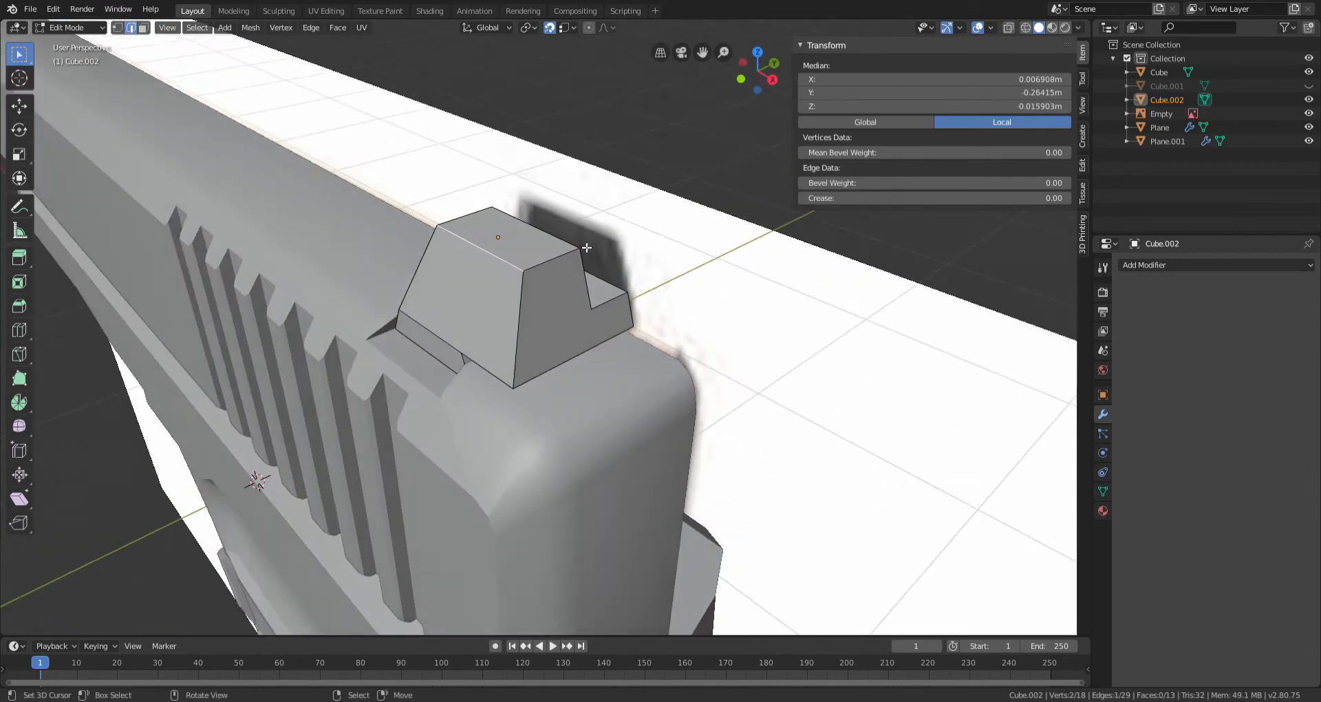
middle_click_drag(419, 282, 638, 341)
left_click(670, 209, "shift")
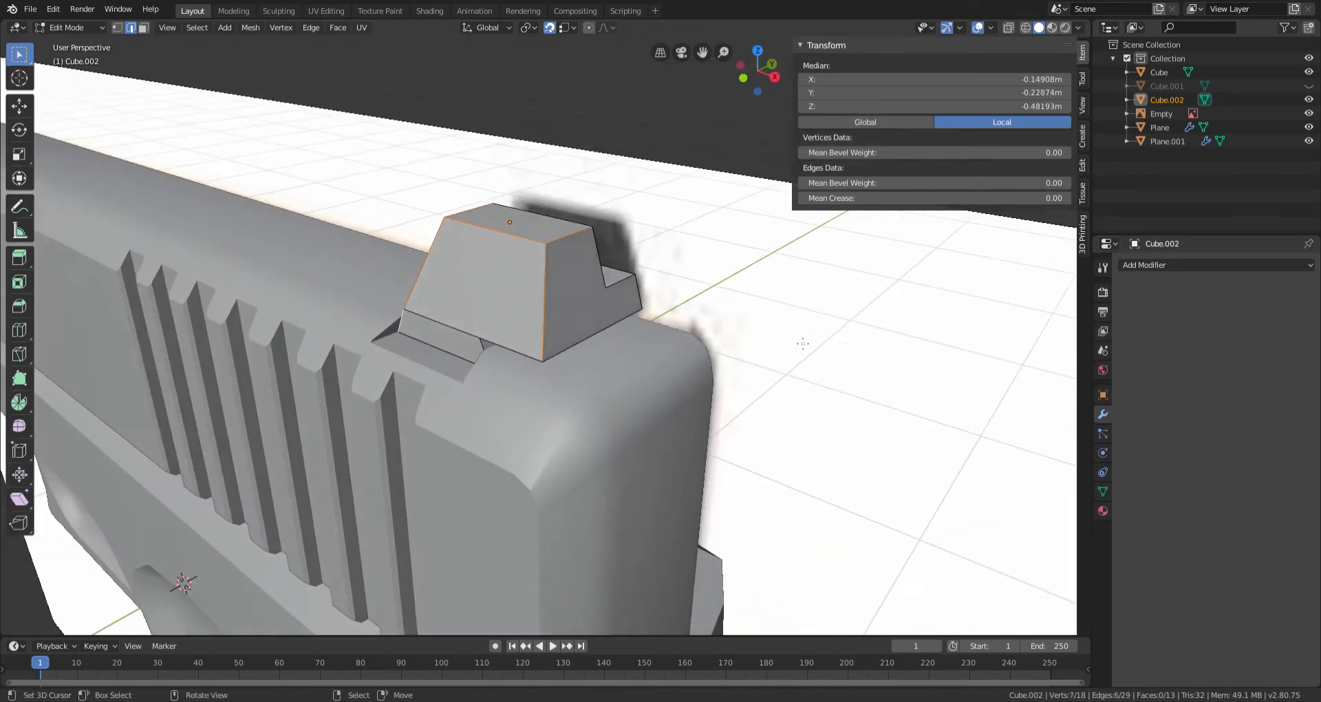
right_click(582, 268)
middle_click_drag(649, 282, 596, 325)
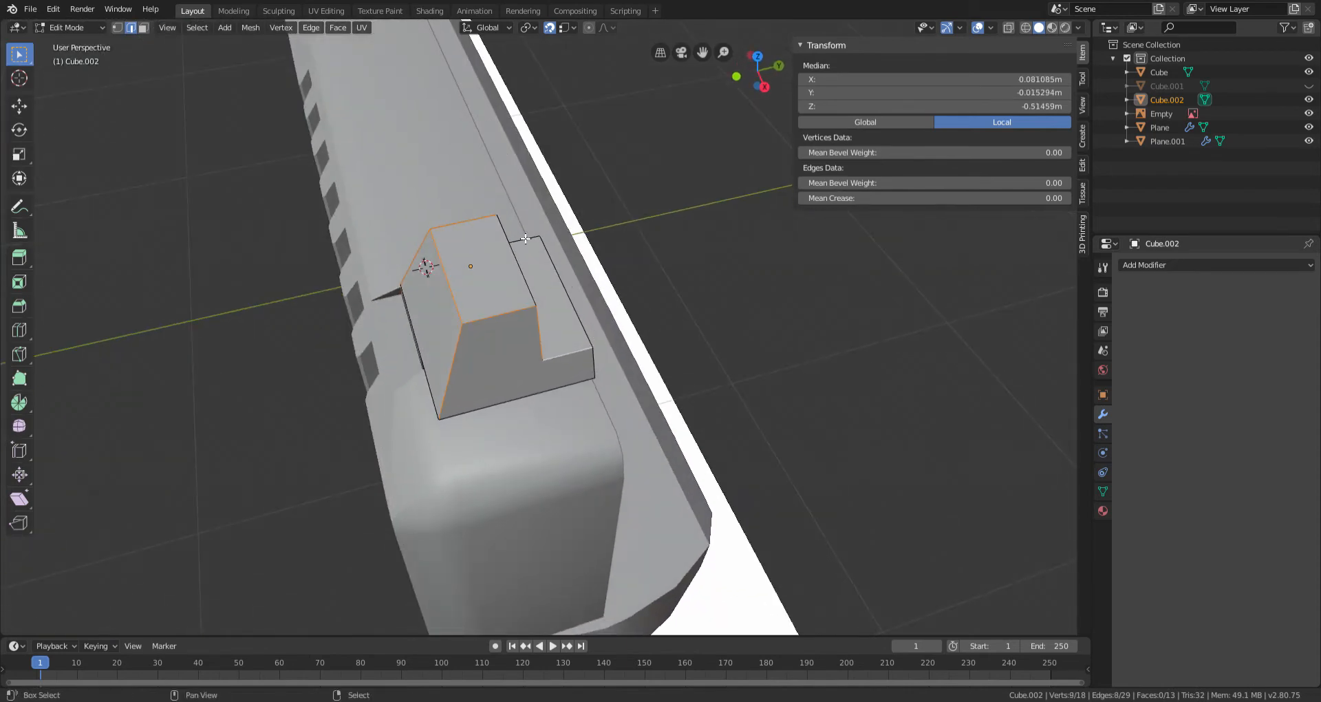
mouse_move(526, 273)
middle_mouse_down()
mouse_move(509, 266)
mouse_move(543, 256)
middle_mouse_up()
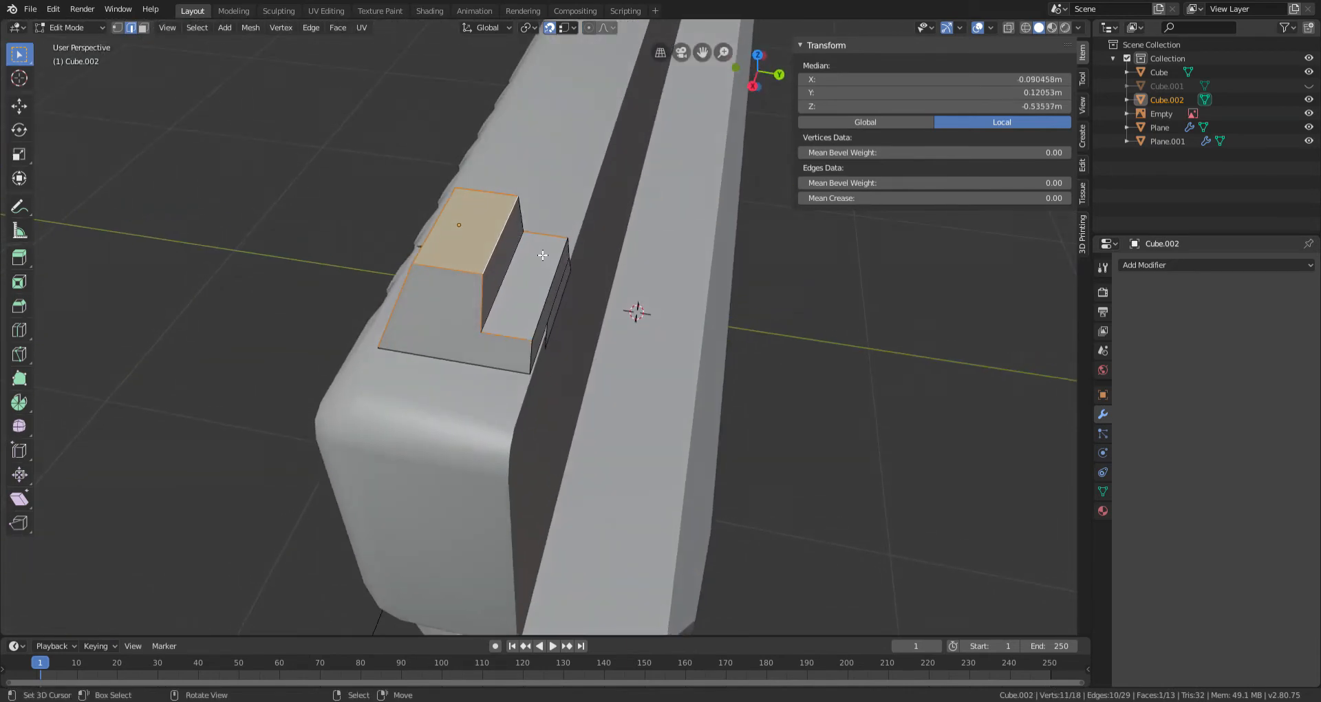
key("ctrl+b")
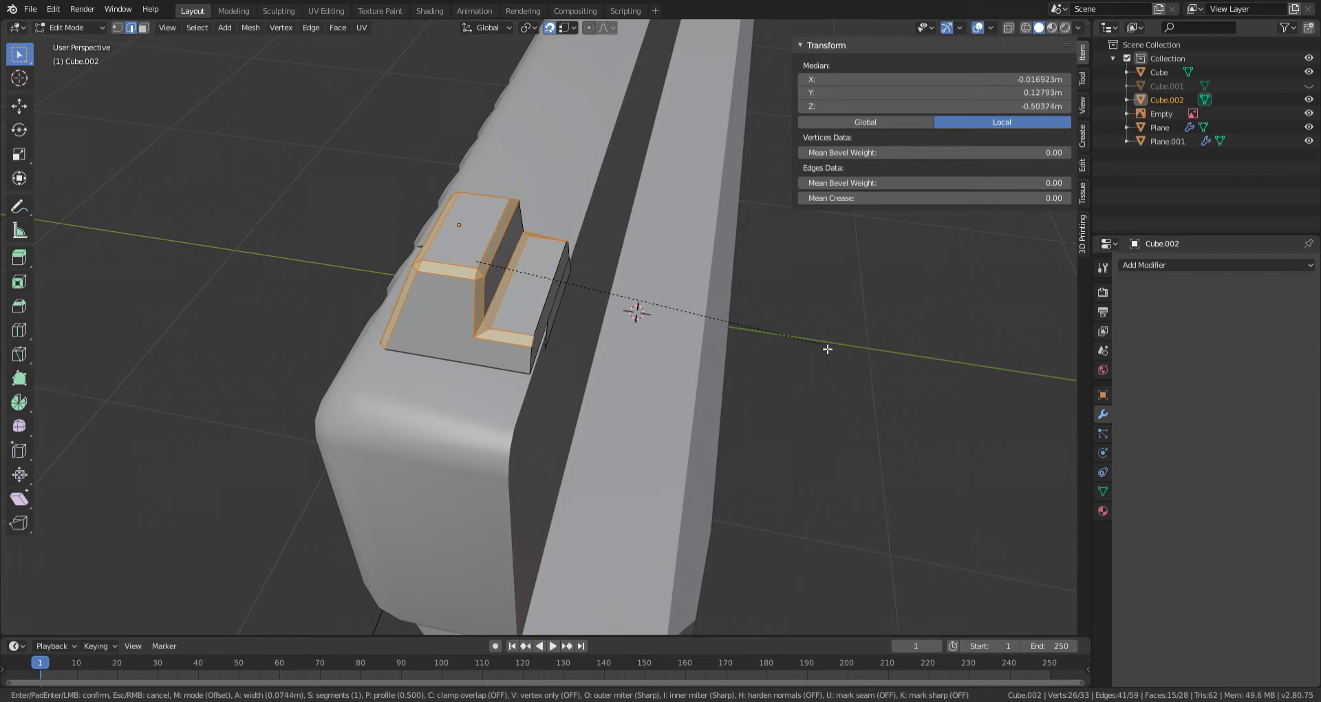
left_click(826, 350)
key("Tab")
Step: Examine the beveled rear sight up close and in the front and right orthographic views
mouse_move(726, 363)
middle_mouse_down()
mouse_move(740, 301)
mouse_move(596, 318)
mouse_move(705, 336)
mouse_move(792, 316)
mouse_move(725, 349)
middle_mouse_up()
scroll(725, 348, "up", 6)
left_click(586, 246)
middle_click_drag(587, 247, 461, 263)
key("alt+a")
left_click(477, 287)
key("Tab")
key("KP_1")
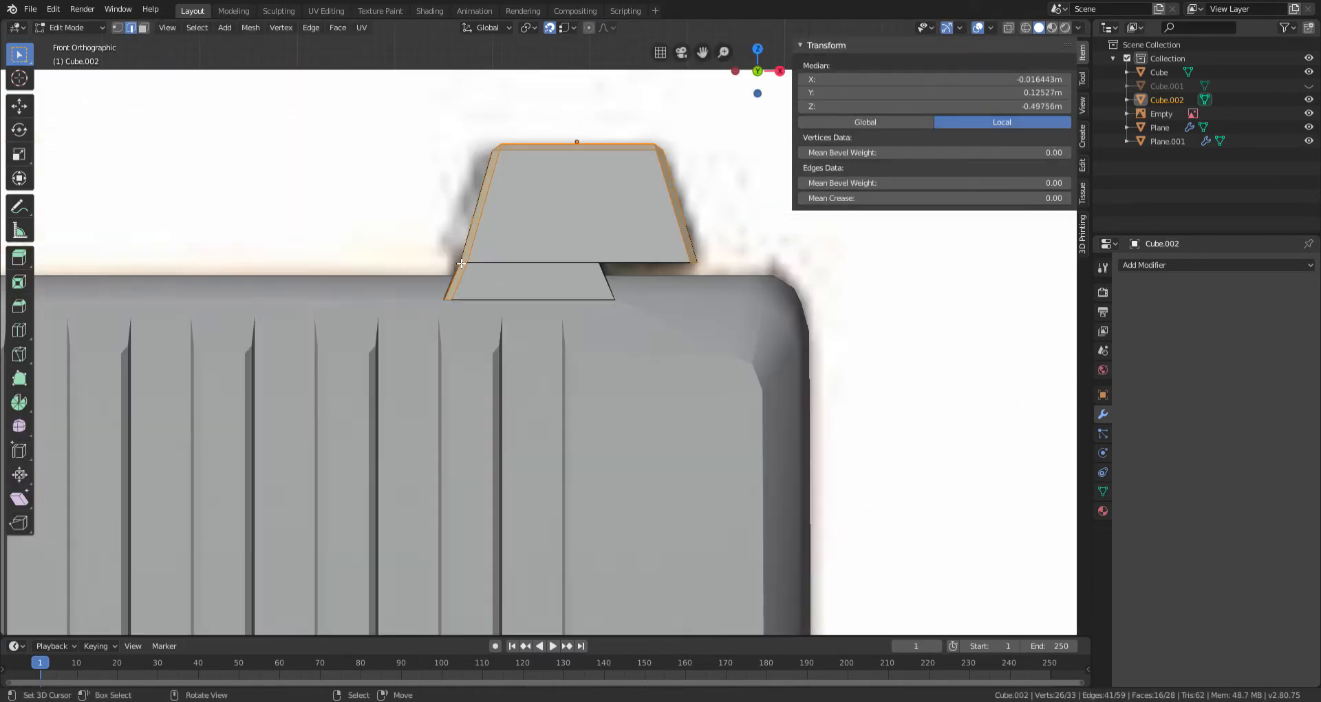
key("KP_3")
key("Tab")
scroll(459, 256, "up", 6, "ctrl")
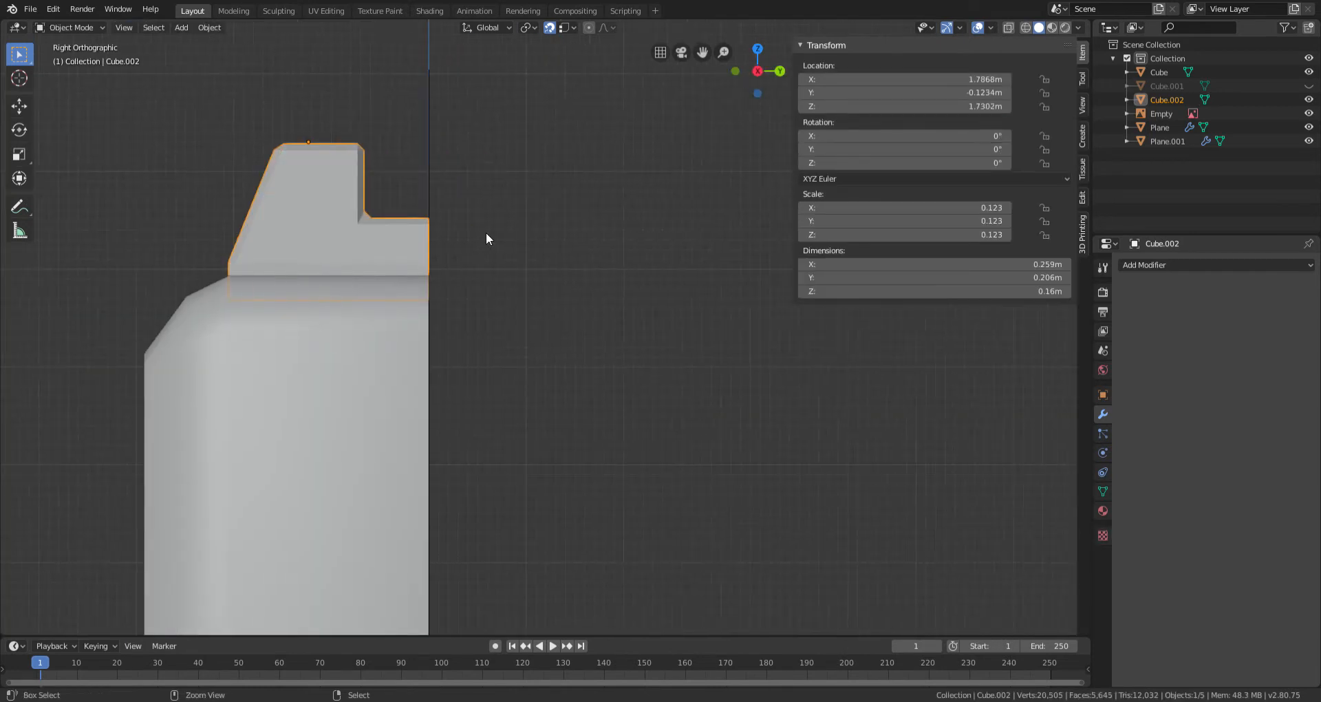
Step: Add a 32-vertex cylinder with 1 m radius and 2 m depth and rotate it 90° about Y
scroll(484, 236, "down", 6, "ctrl")
scroll(539, 286, "up", 4, "shift")
scroll(539, 285, "up", 2, "shift")
left_click(435, 216)
left_click(182, 28)
mouse_move(227, 44)
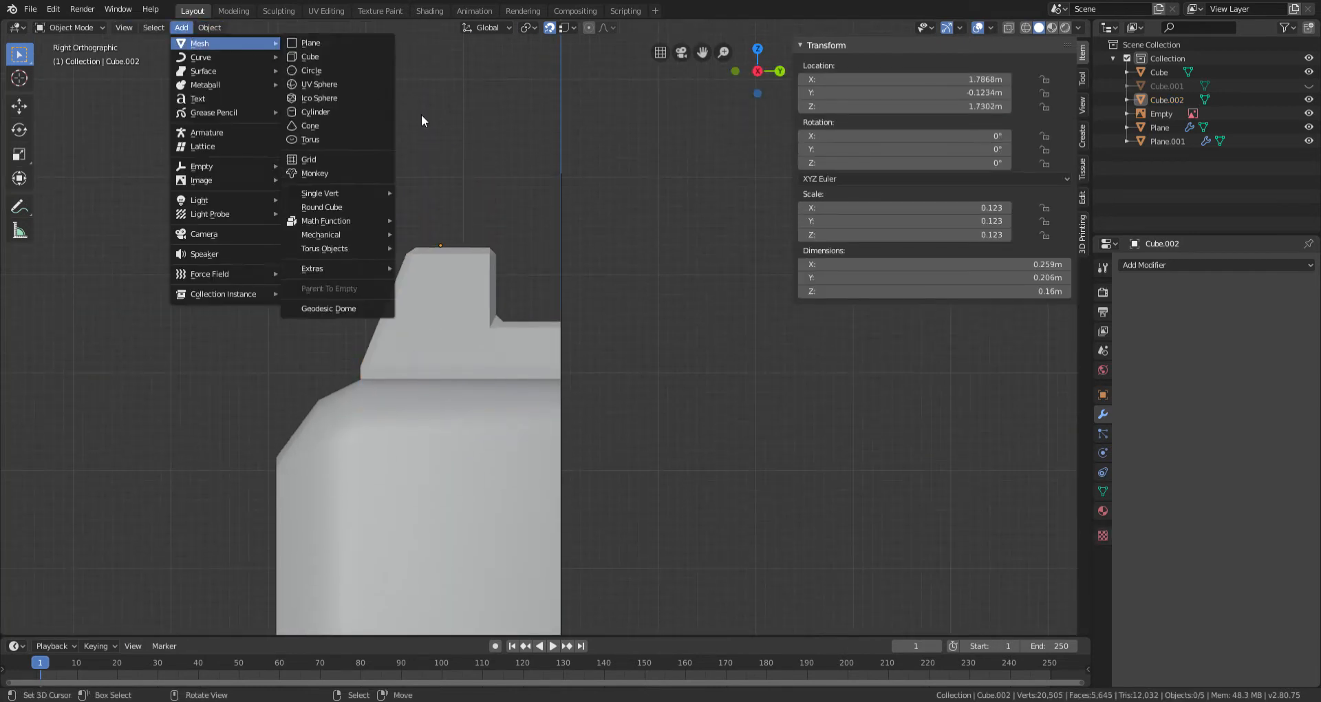
left_click(349, 112)
scroll(547, 267, "down", 6)
key("r")
key("x")
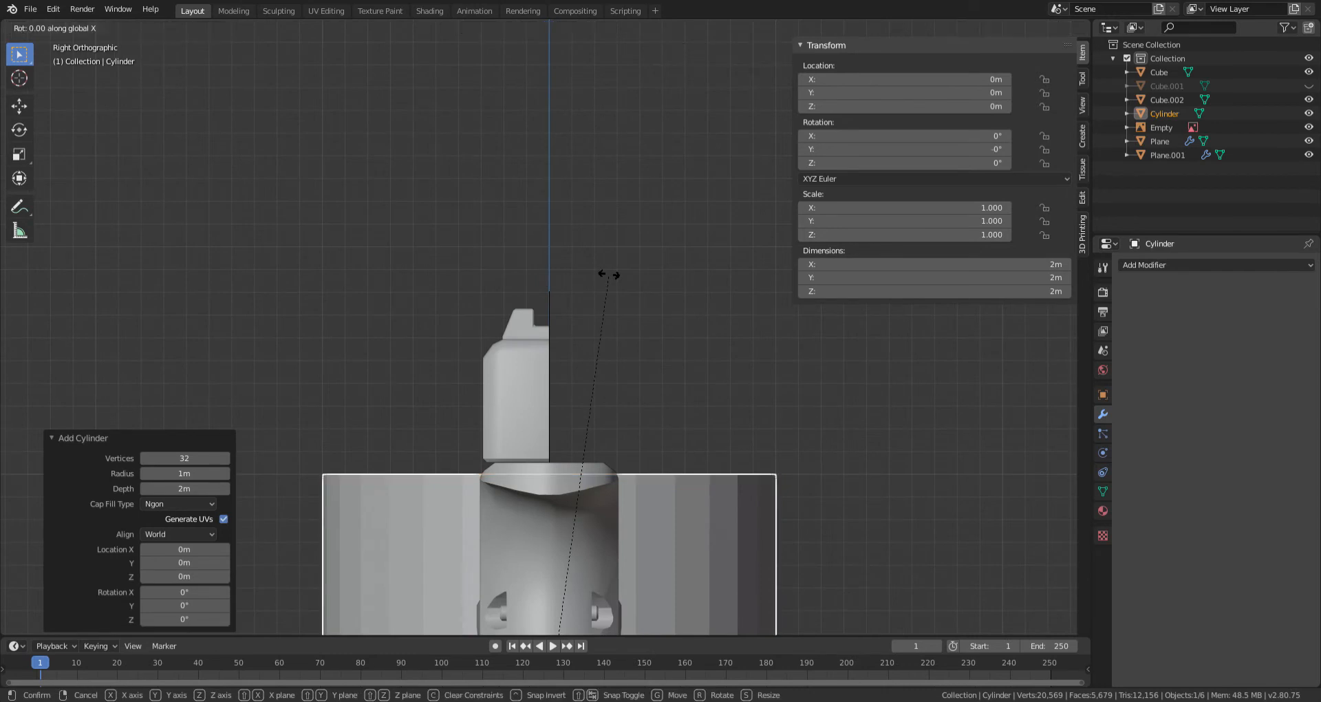
key("Escape")
type("ry")
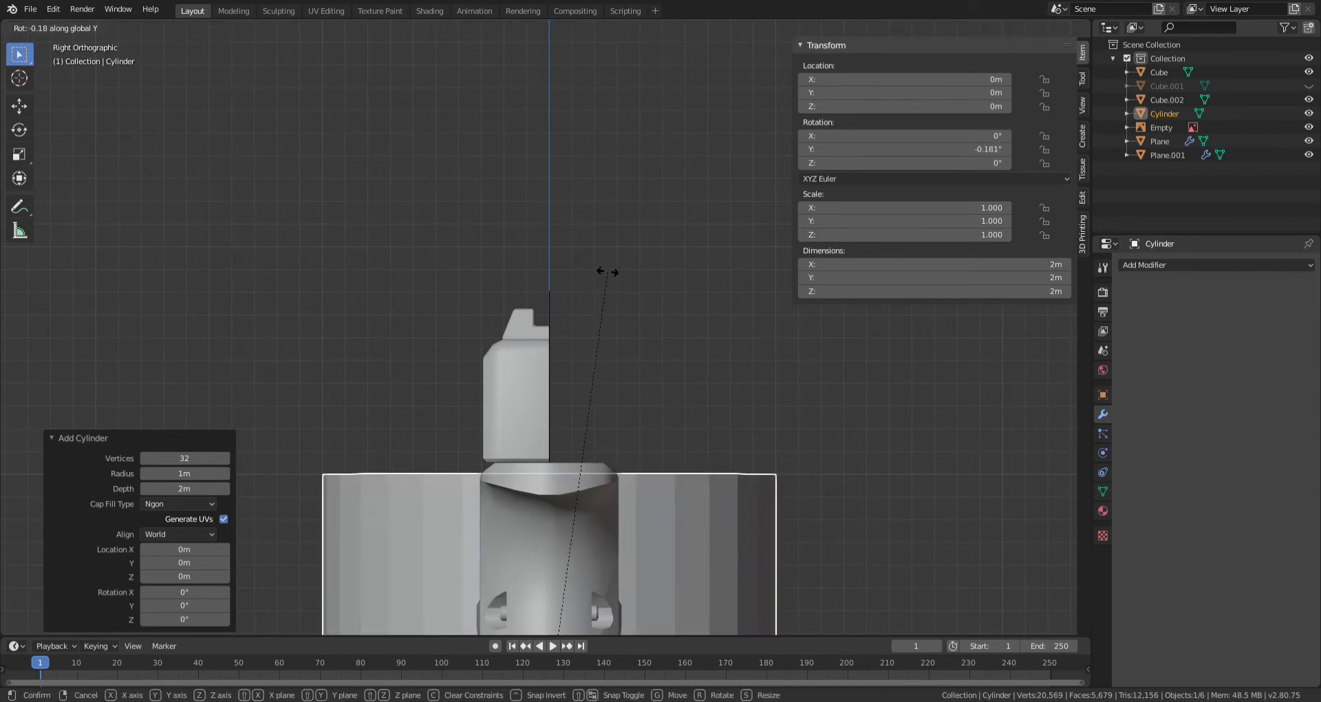
type("90")
key("Return")
Step: Shrink the cylinder to about 0.097 m and move it -0.107 m in Y and 1.66 m in Z onto the rear sight
key("s")
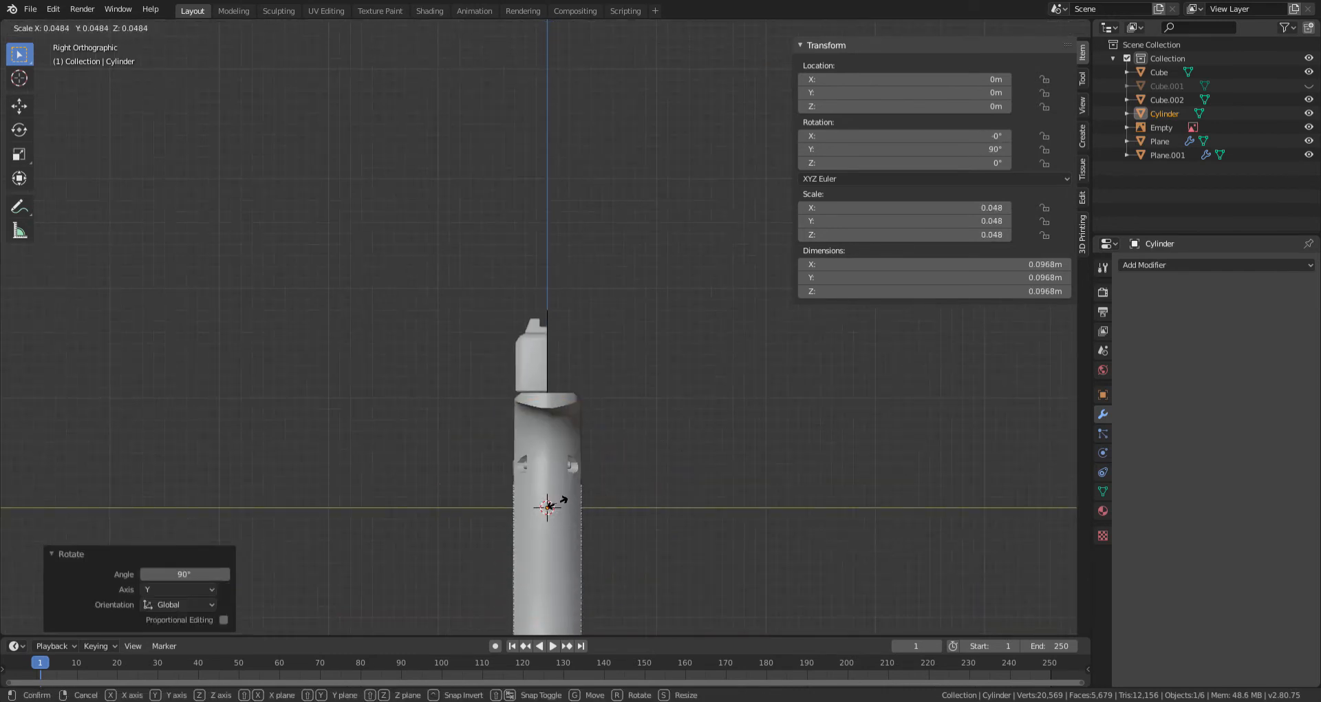
key("Return")
key("g")
left_click(597, 334)
scroll(598, 334, "up", 10)
Step: Reduce the cylinder to about 0.038 m and position it at about -0.109 m in Y and 1.690 m in Z
key("s")
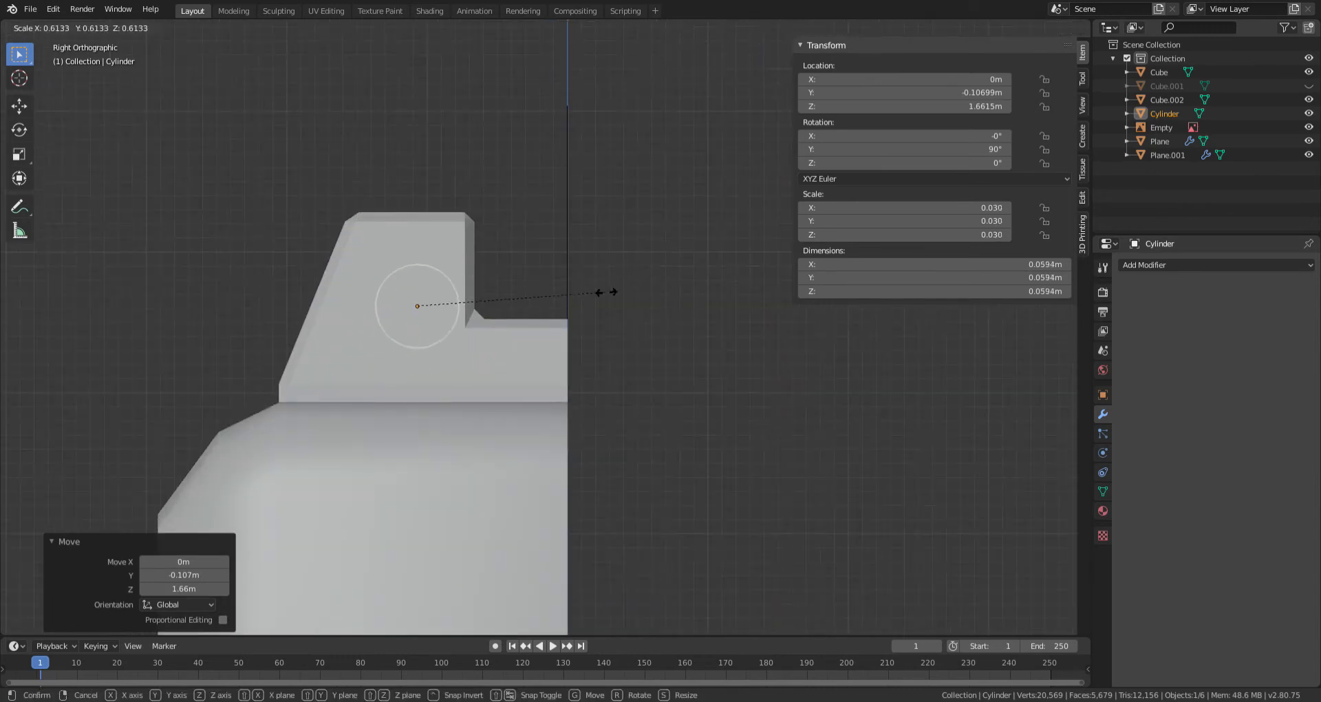
key("Return")
key("g")
left_click(539, 249)
key("g")
left_click(543, 245)
Step: Move the cylinder about 1.89 m along X so it pokes out of the sight's rear face
scroll(549, 286, "down", 7)
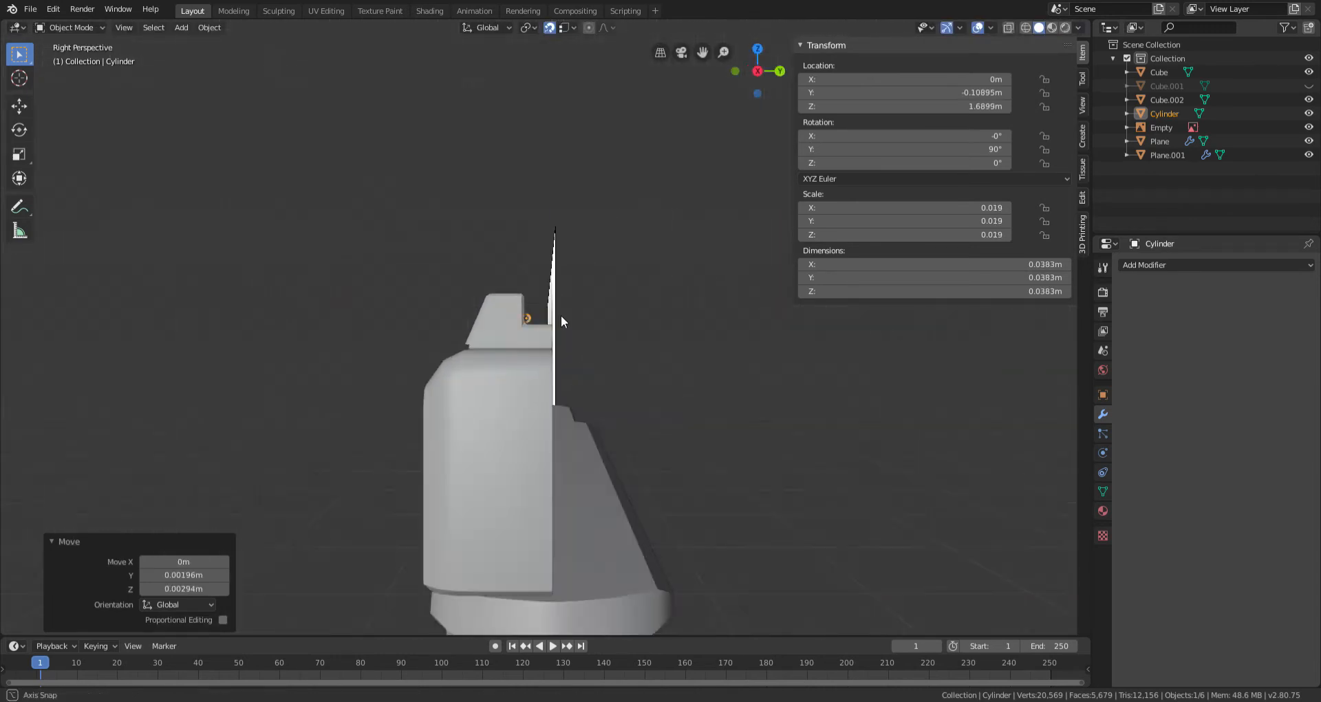
middle_click_drag(557, 320, 678, 354)
key("g")
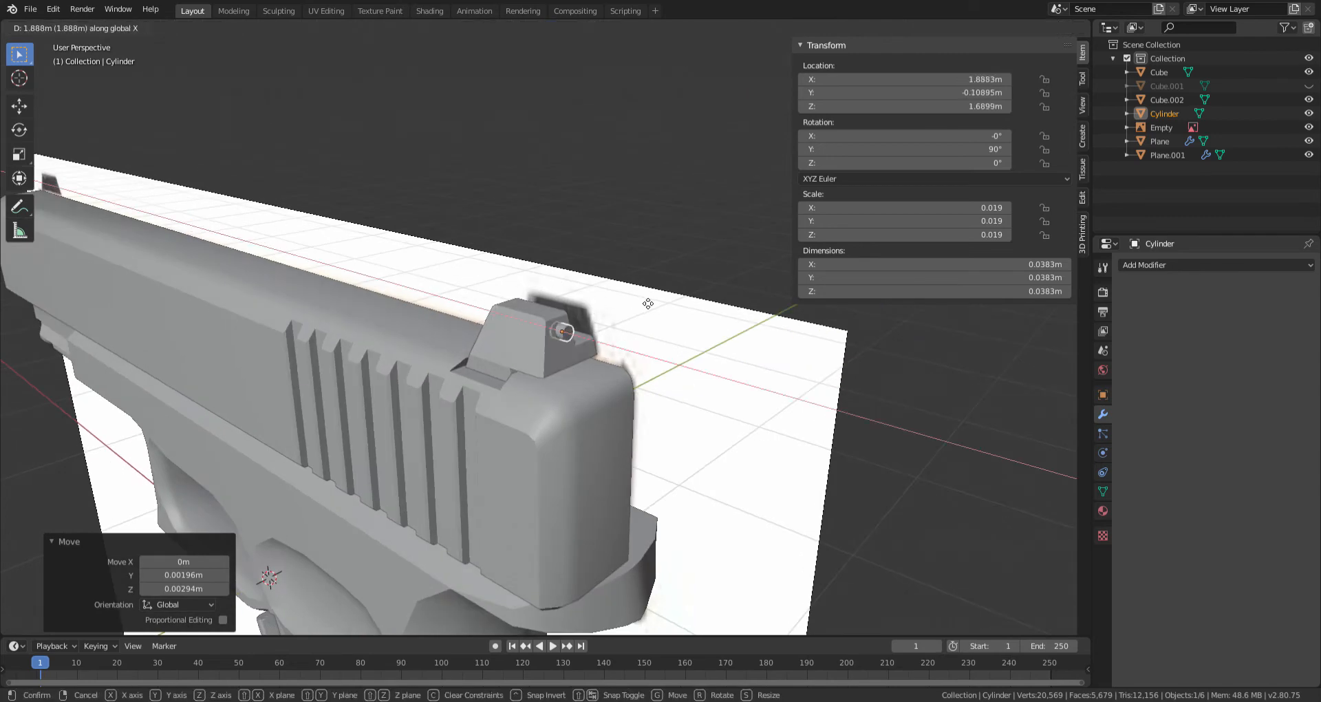
left_click(643, 308)
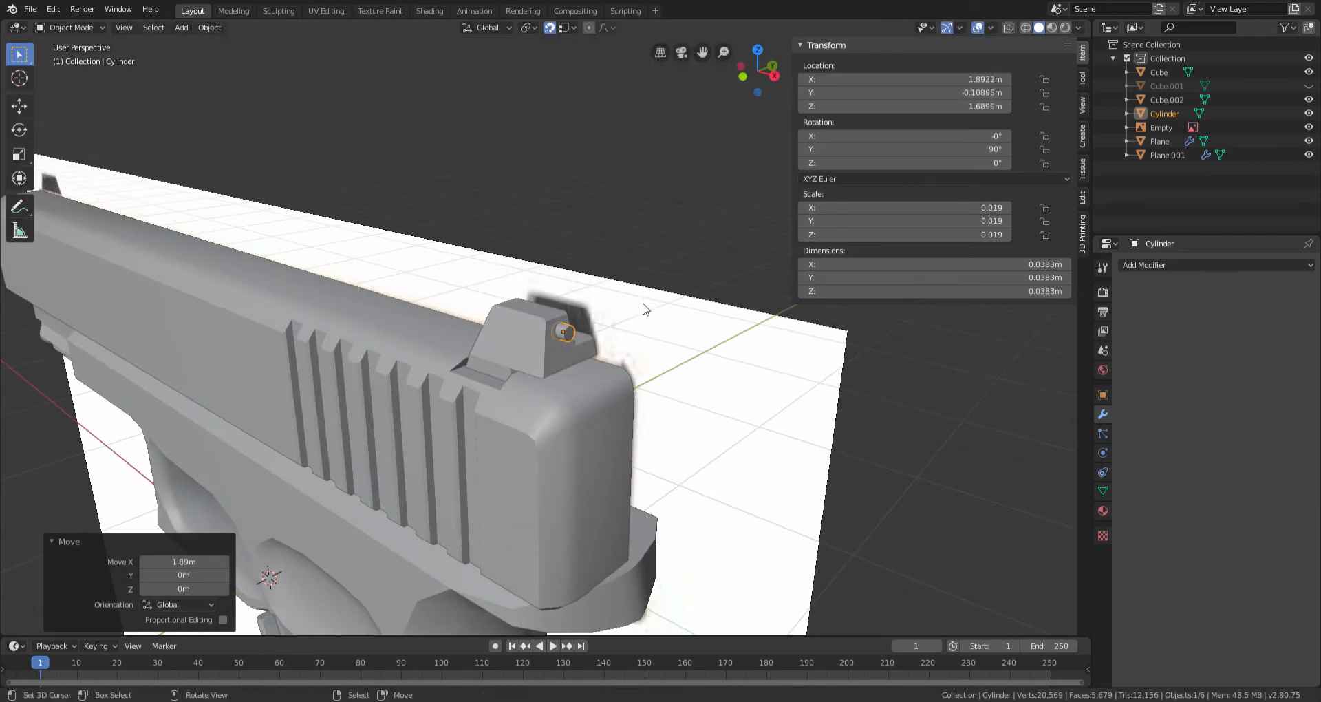
scroll(629, 307, "up", 4)
key("alt+a")
middle_click_drag(630, 307, 525, 270)
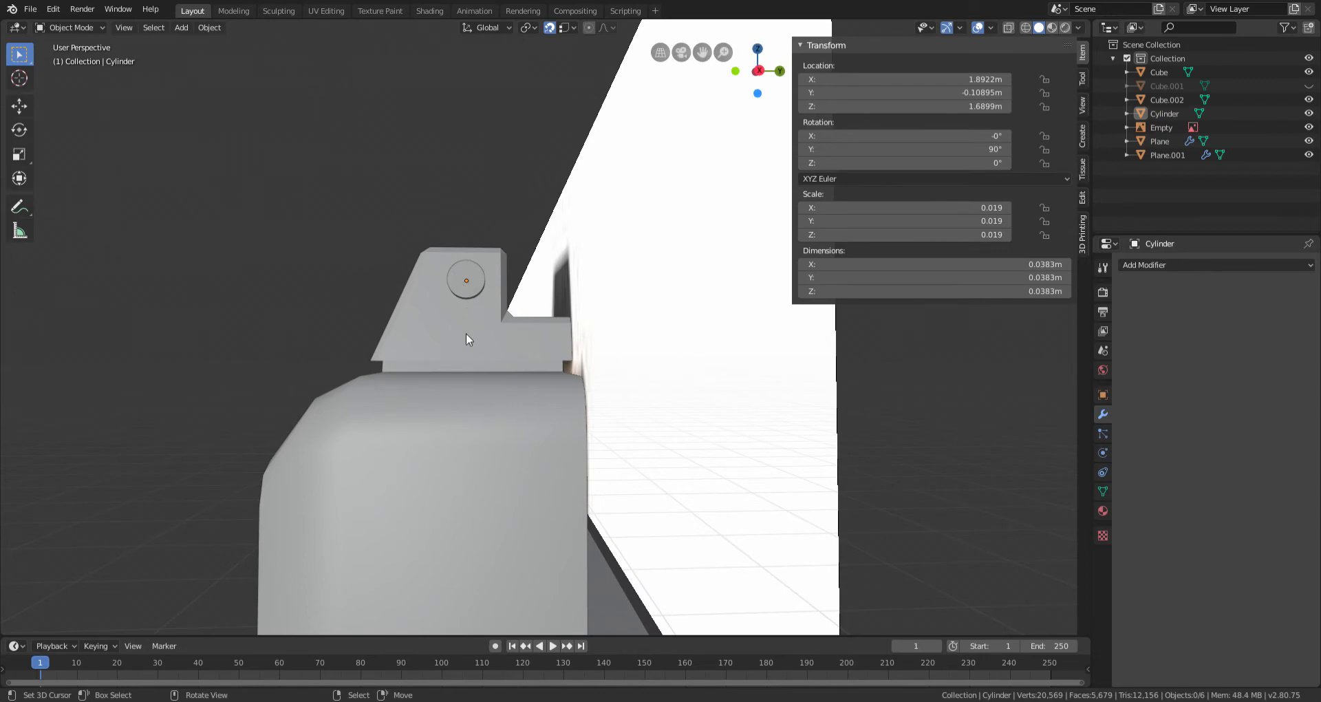
middle_click_drag(644, 350, 505, 350)
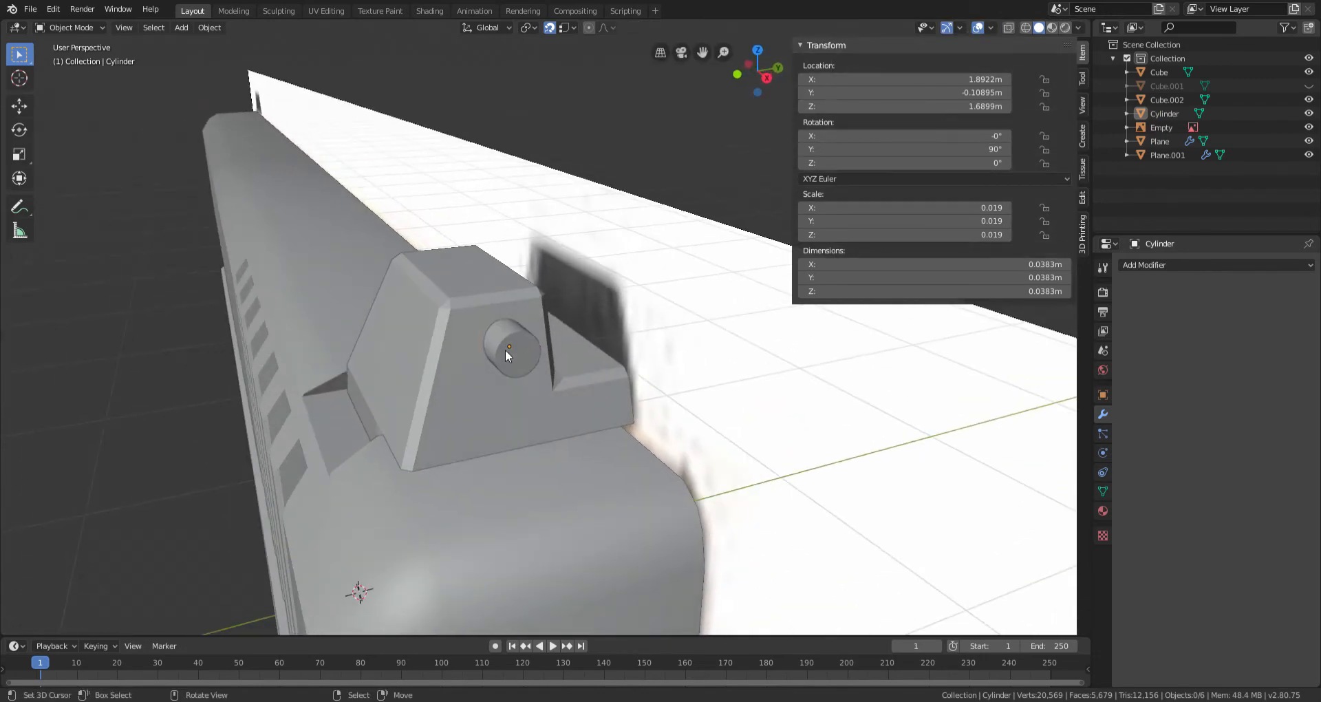
Step: Lower the cylinder to about 1.685 m in Z and shift it to about 1.894 m in X
key("KP_1")
key("KP_3")
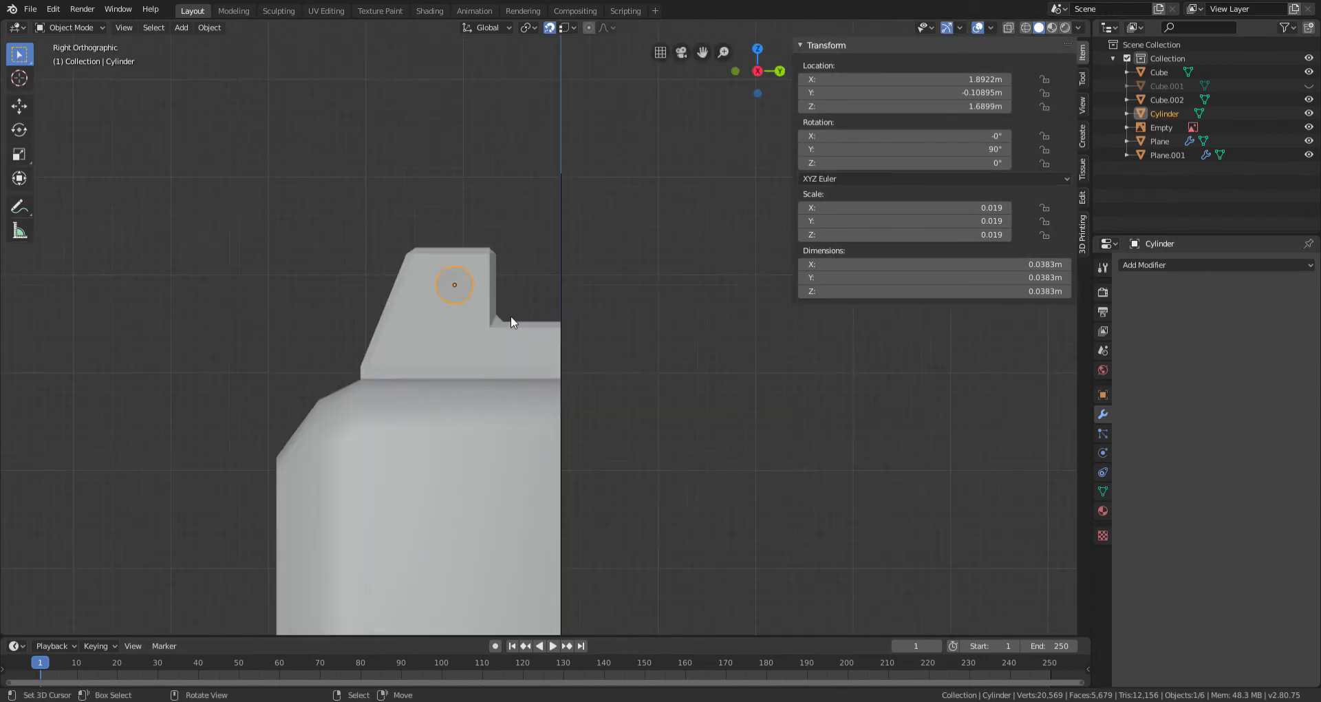
key("g")
left_click(770, 277)
scroll(551, 291, "up", 3)
key("alt+a")
middle_click_drag(441, 315, 507, 339)
left_click(538, 337)
key("g")
key("x")
left_click(592, 385)
key("alt+a")
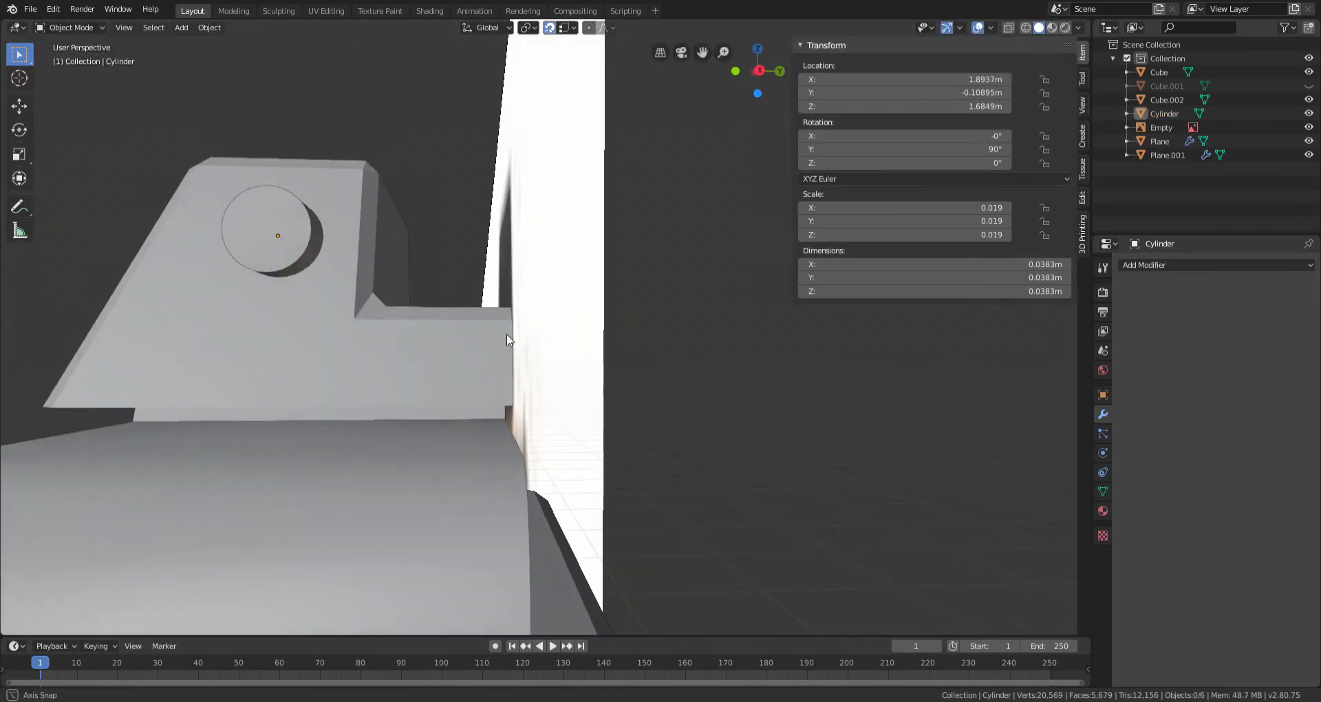
Step: Enlarge the cylinder to about 0.042 m in diameter
key("s")
left_click(579, 279)
key("alt+a")
middle_click_drag(550, 291, 606, 318)
Step: Fine-position the cylinder on the sight's rear face at about -0.116 m in Y and 1.686 m in Z
key("g")
key("x")
left_click(581, 298)
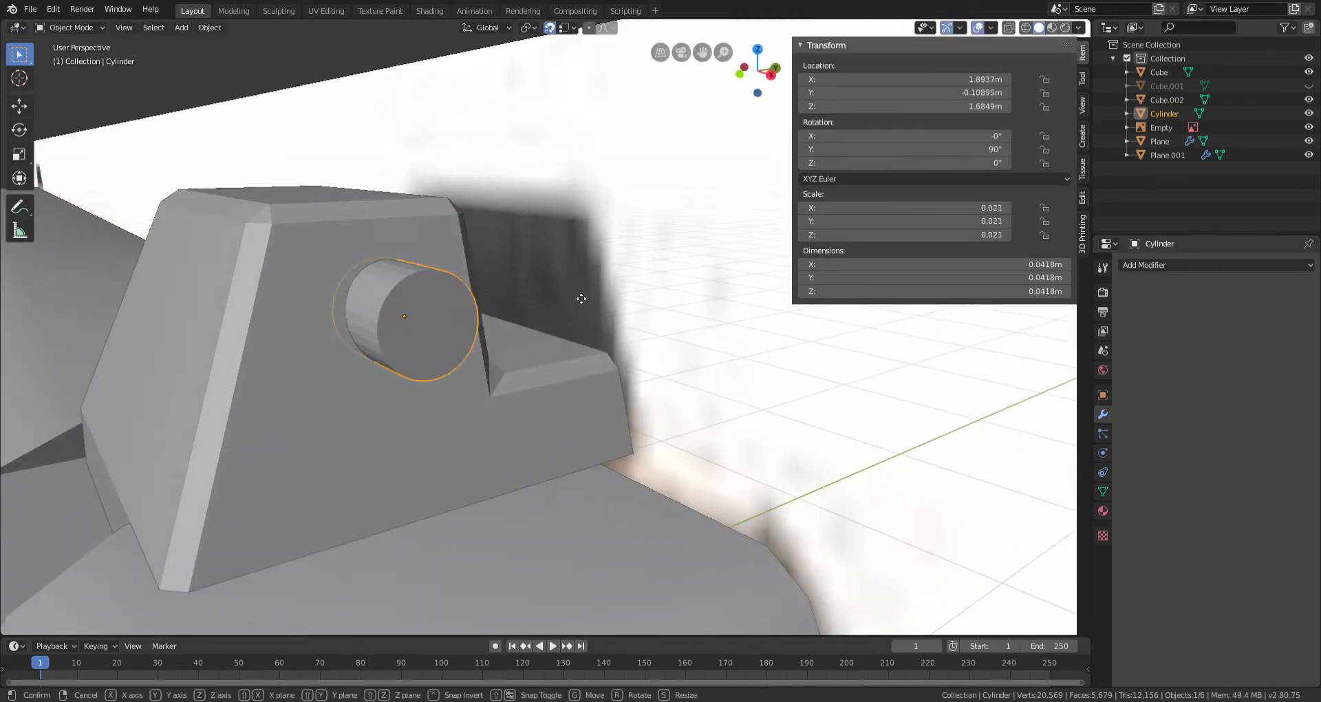
key("g")
key("y")
left_click(566, 298)
right_click(374, 240)
middle_click_drag(373, 241, 382, 278)
right_click(297, 272)
key("g")
left_click(474, 271)
Step: Cut the cylinder out of the rear sight with an applied Boolean Difference modifier
left_click(383, 278)
left_click(1239, 265)
left_click(1060, 326)
left_click(1265, 341)
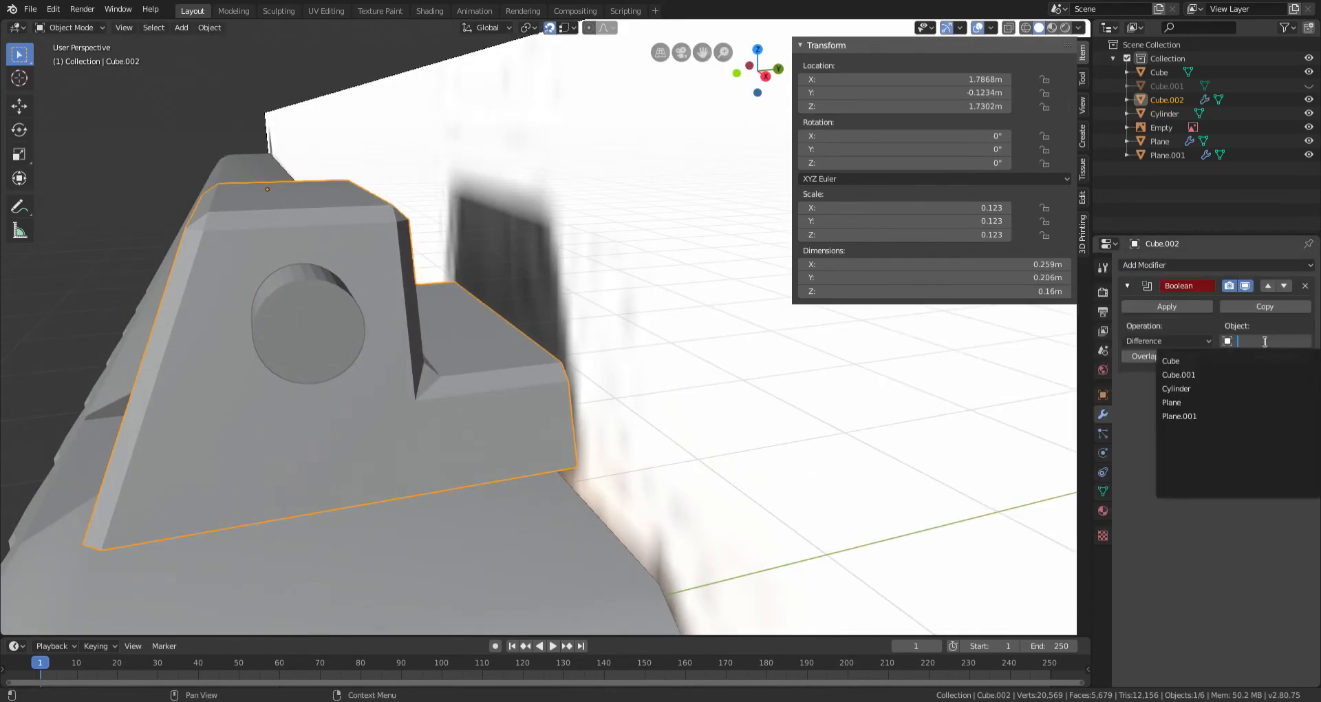
left_click(1198, 389)
left_click(1166, 306)
Step: Scale the cylinder by 0.929 and push it along X into the round hole
middle_click_drag(495, 323, 551, 330)
key("s")
left_click(526, 323)
key("g")
key("y")
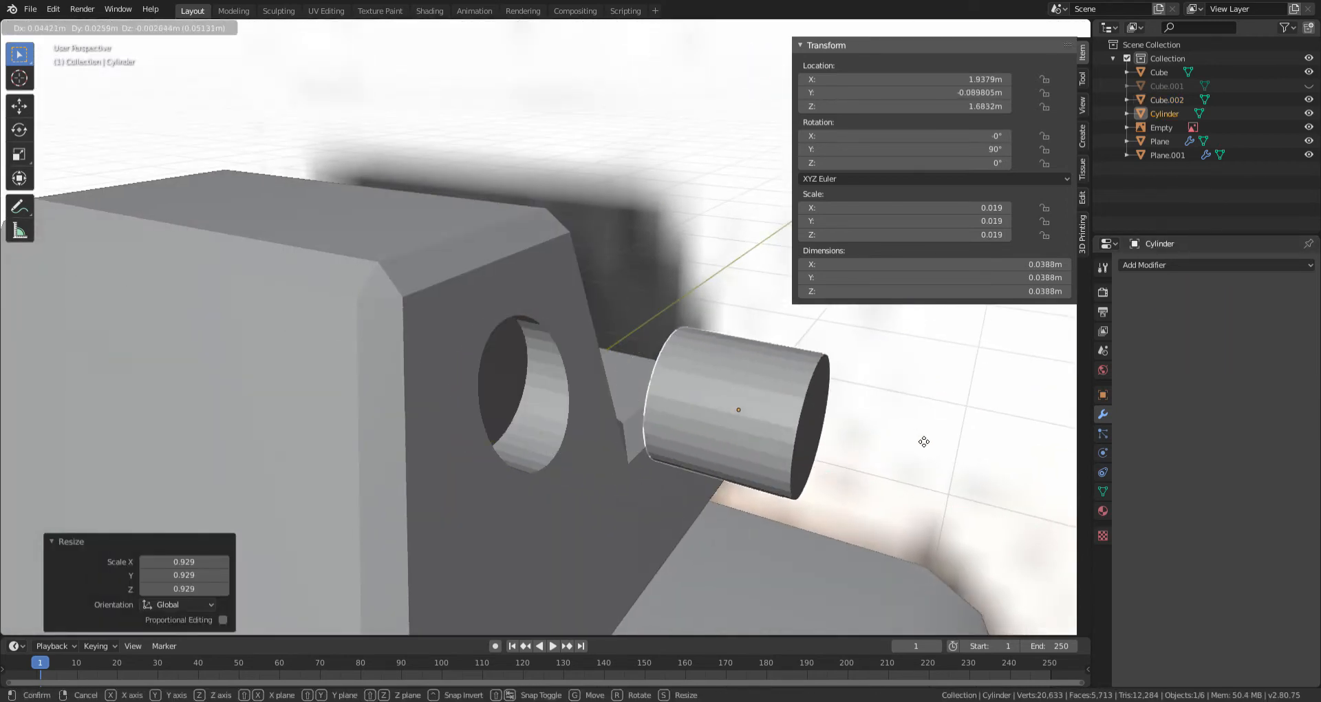
key("Escape")
key("g")
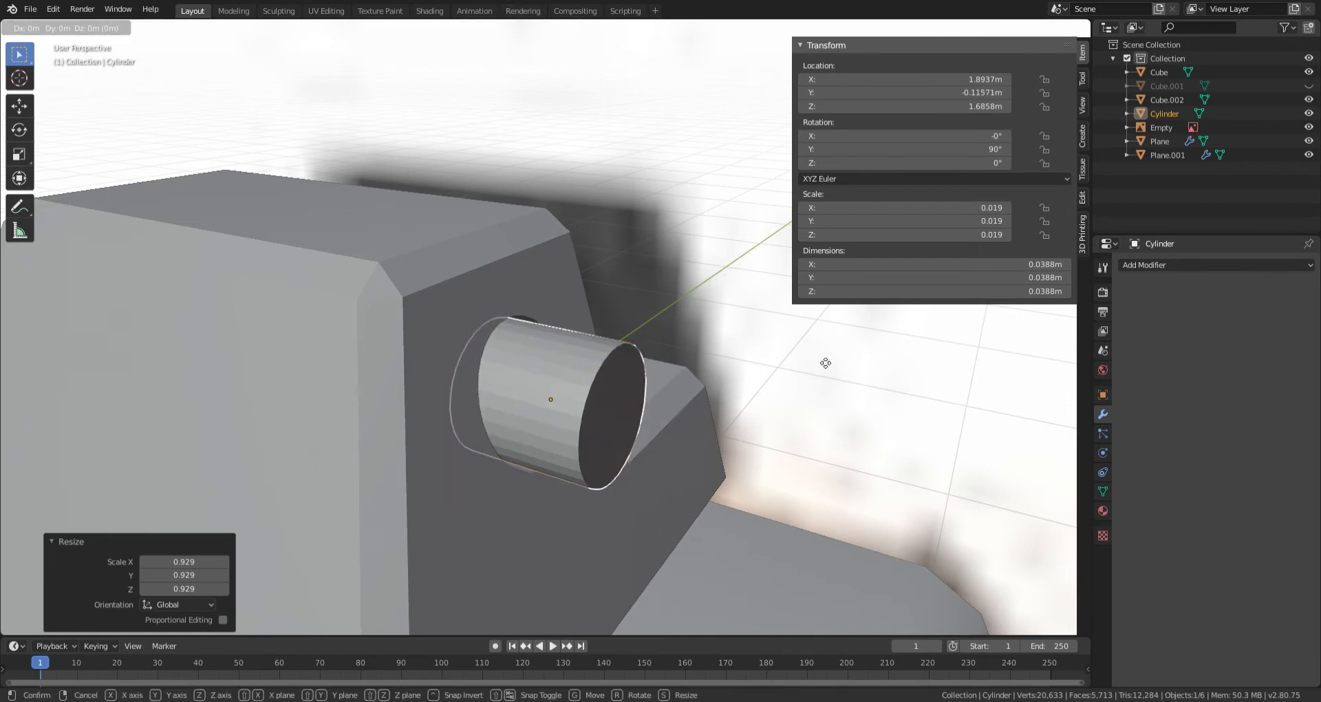
key("x")
left_click(724, 346)
Step: Extrude the cylinder's outer end face slightly along its normal and scale it by 0.906
key("Tab")
right_click(541, 357)
middle_click_drag(541, 356, 508, 339)
left_click(144, 27)
left_click_drag(418, 325, 420, 325)
middle_click_drag(419, 325, 616, 347)
key("e")
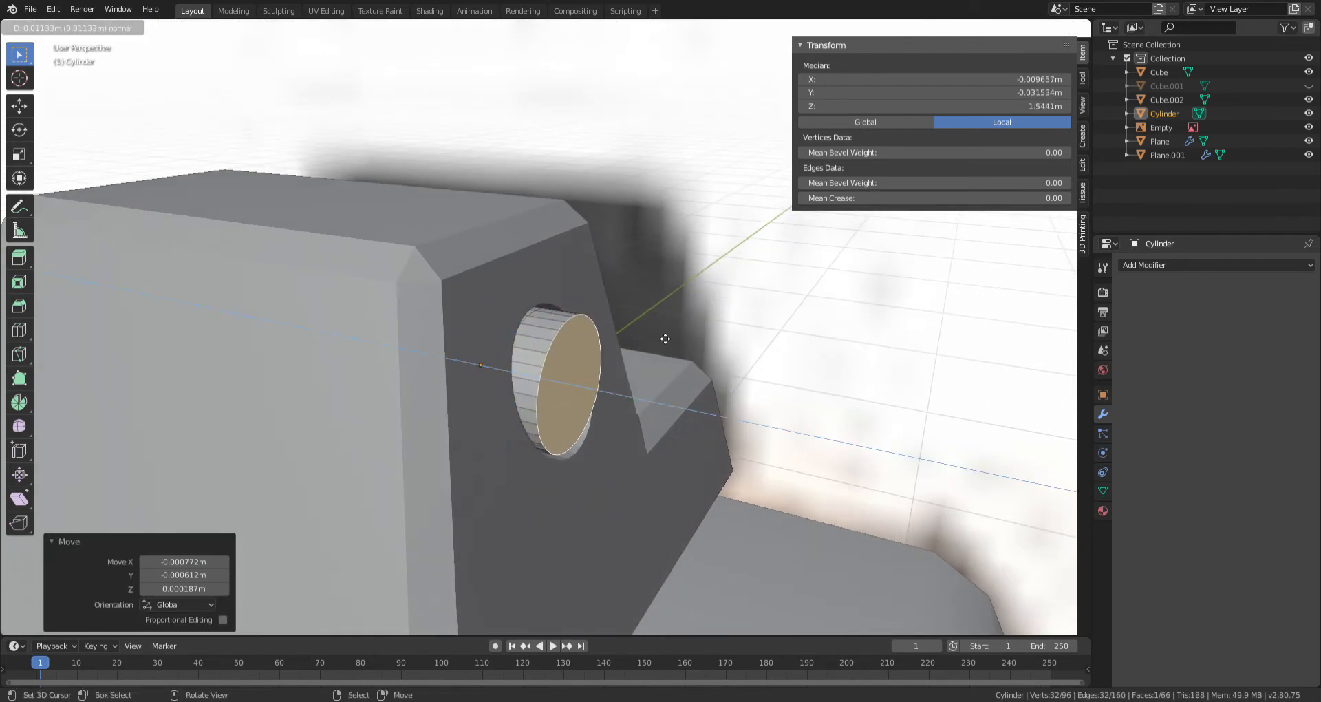
left_click(652, 335)
key("s")
left_click(678, 311)
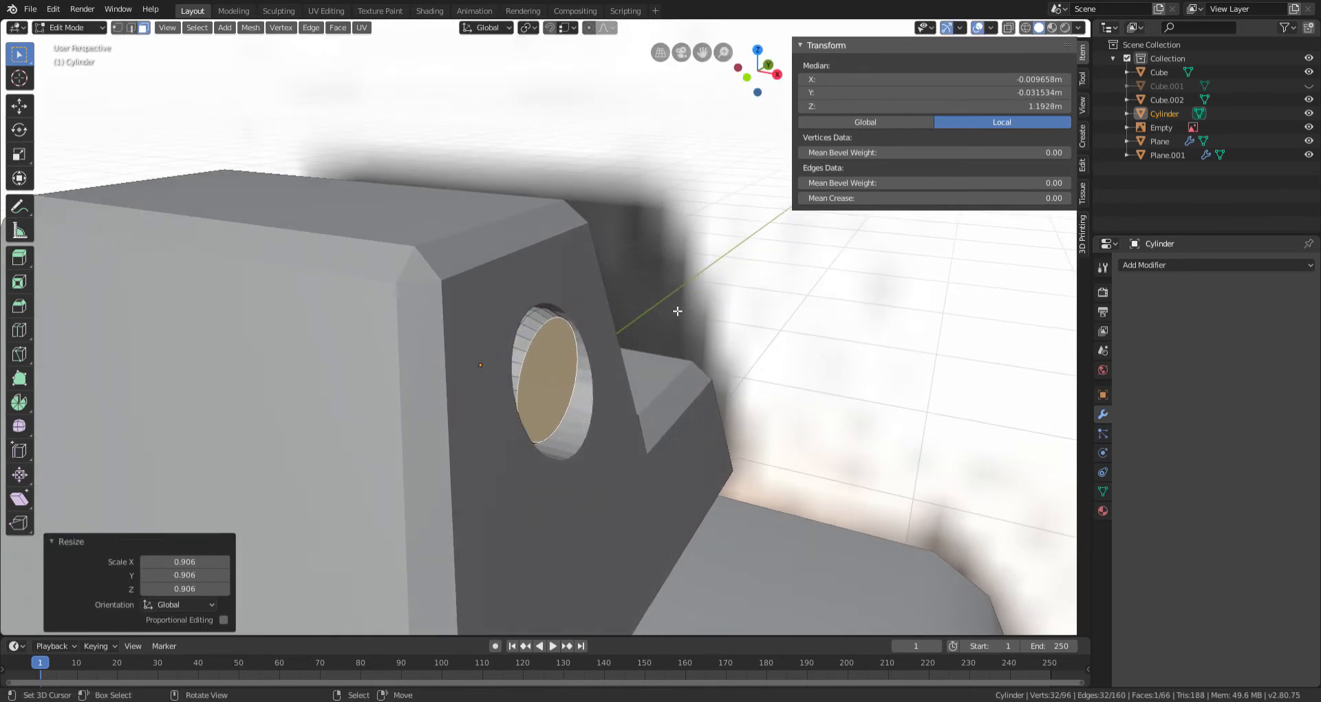
Step: Extrude the scaled end face once more and resize it slightly
key("e")
left_click(687, 311)
key("s")
left_click(692, 311)
key("Tab")
Step: Recess the cylinder to about 1.863 m in X and flatten it by 0.563 along X
middle_click_drag(691, 313, 565, 346)
key("g")
key("x")
left_click(675, 335)
scroll(556, 347, "up", 5)
key("x")
right_click(679, 339)
key("g")
key("x")
left_click(669, 341)
key("s")
key("x")
left_click(610, 337)
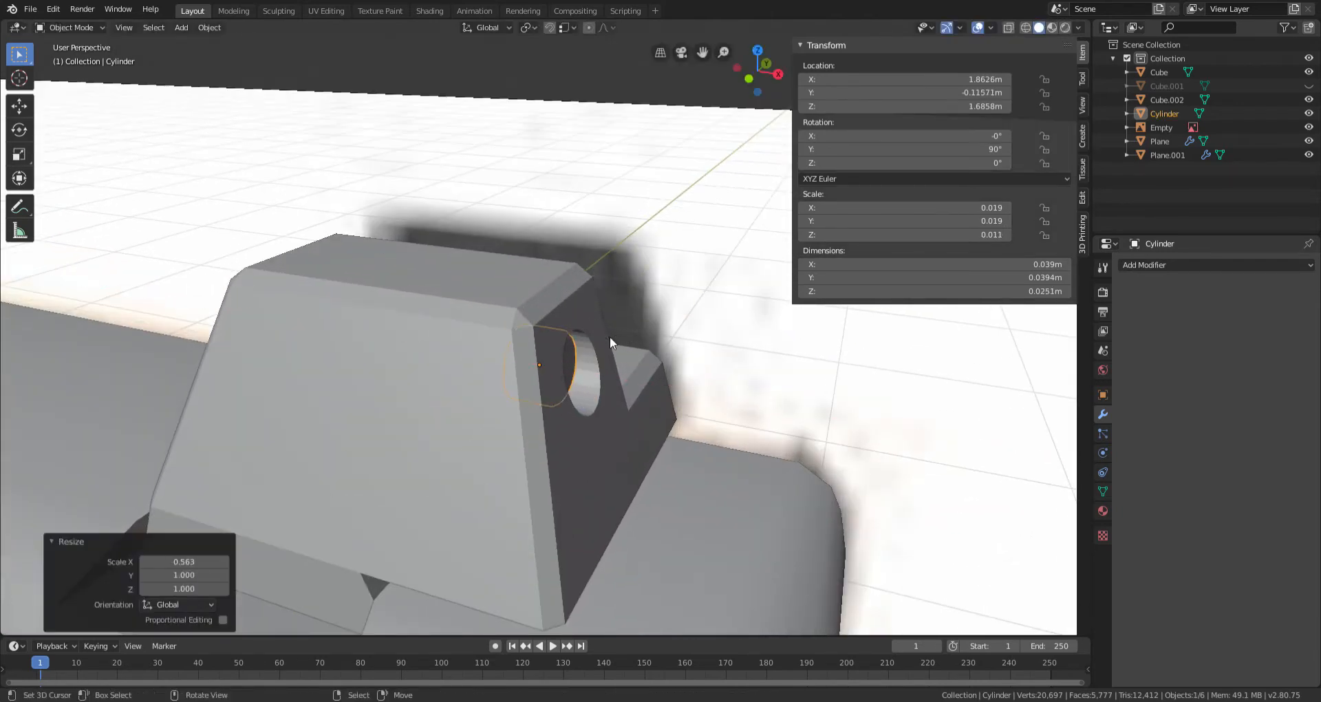
Step: Shift the flattened cylinder along X within the hole and join it with the rear sight
key("g")
key("x")
left_click(634, 350)
scroll(629, 349, "down", 4)
mouse_move(605, 347)
middle_mouse_down()
mouse_move(625, 318)
mouse_move(448, 306)
mouse_move(522, 329)
mouse_move(537, 302)
mouse_move(511, 309)
mouse_move(600, 352)
middle_mouse_up()
scroll(446, 296, "down", 1)
key("alt+a")
scroll(522, 346, "up", 7)
scroll(522, 341, "down", 5)
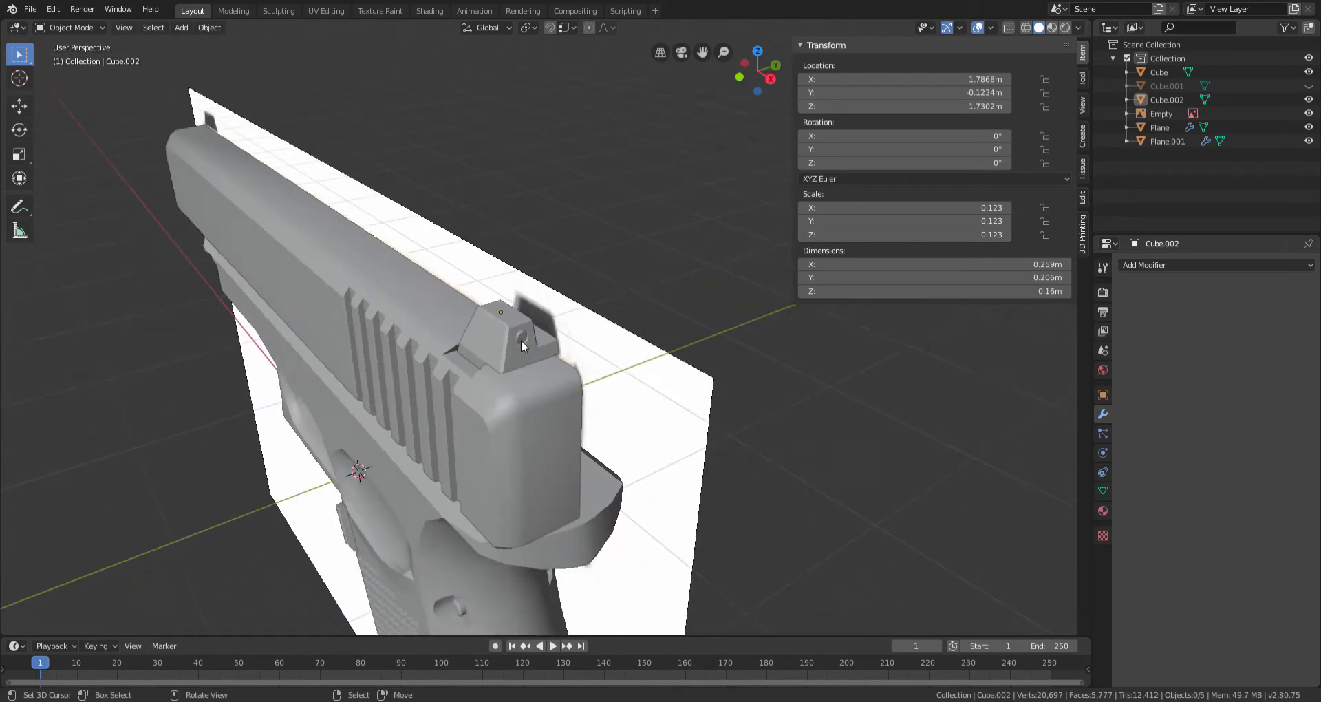
Step: Add a cube and move it -2.44 m in X and 1.67 m in Z, near the front of the slide
middle_click_drag(521, 340, 610, 297)
key("KP_1")
scroll(610, 300, "down", 6)
scroll(584, 331, "down", 13, "ctrl")
scroll(500, 346, "up", 7)
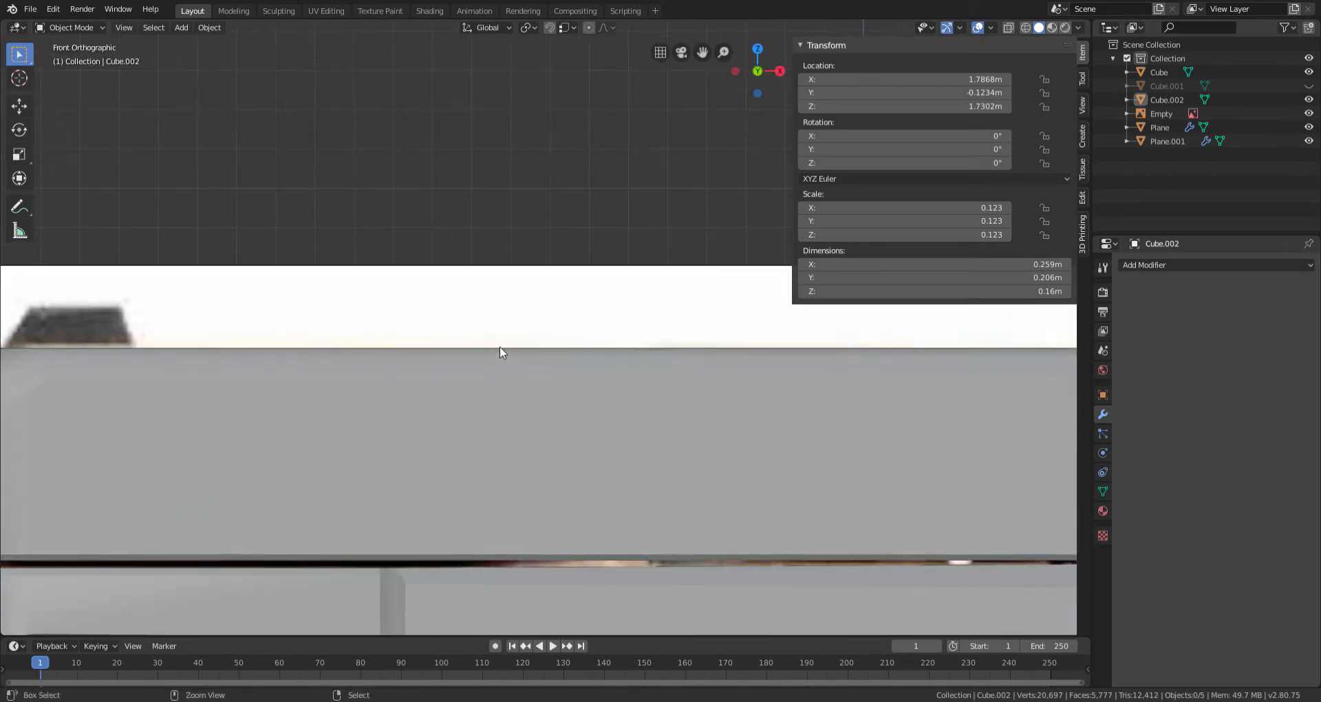
scroll(499, 346, "down", 13, "ctrl")
left_click(181, 27)
mouse_move(199, 41)
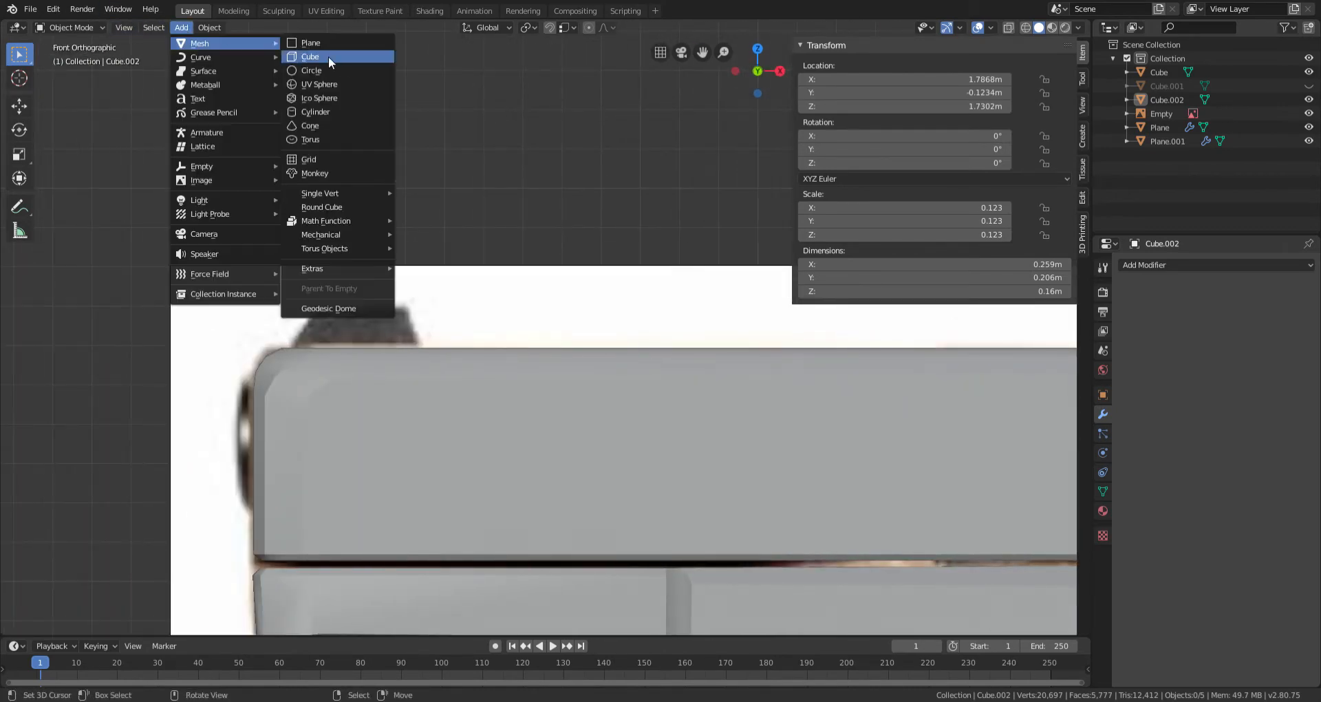
left_click(328, 56)
scroll(531, 326, "down", 3)
scroll(531, 321, "down", 3)
key("g")
left_click(559, 180)
Step: Shrink the cube to about 0.146 m and move it 0.461 m in X and -0.0244 m in Z onto the front sight
scroll(590, 203, "up", 3)
key("s")
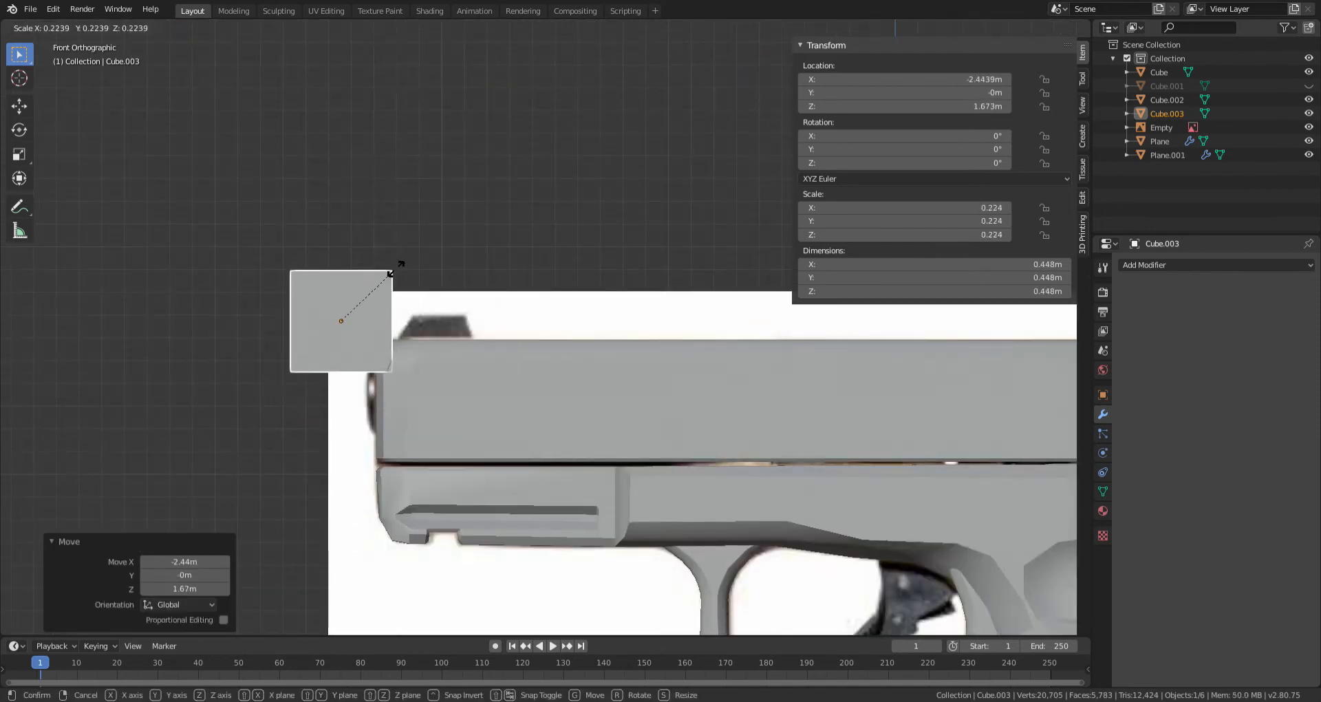
left_click(360, 305)
scroll(360, 305, "up", 5)
key("g")
left_click(615, 324)
scroll(505, 313, "down", 5, "ctrl")
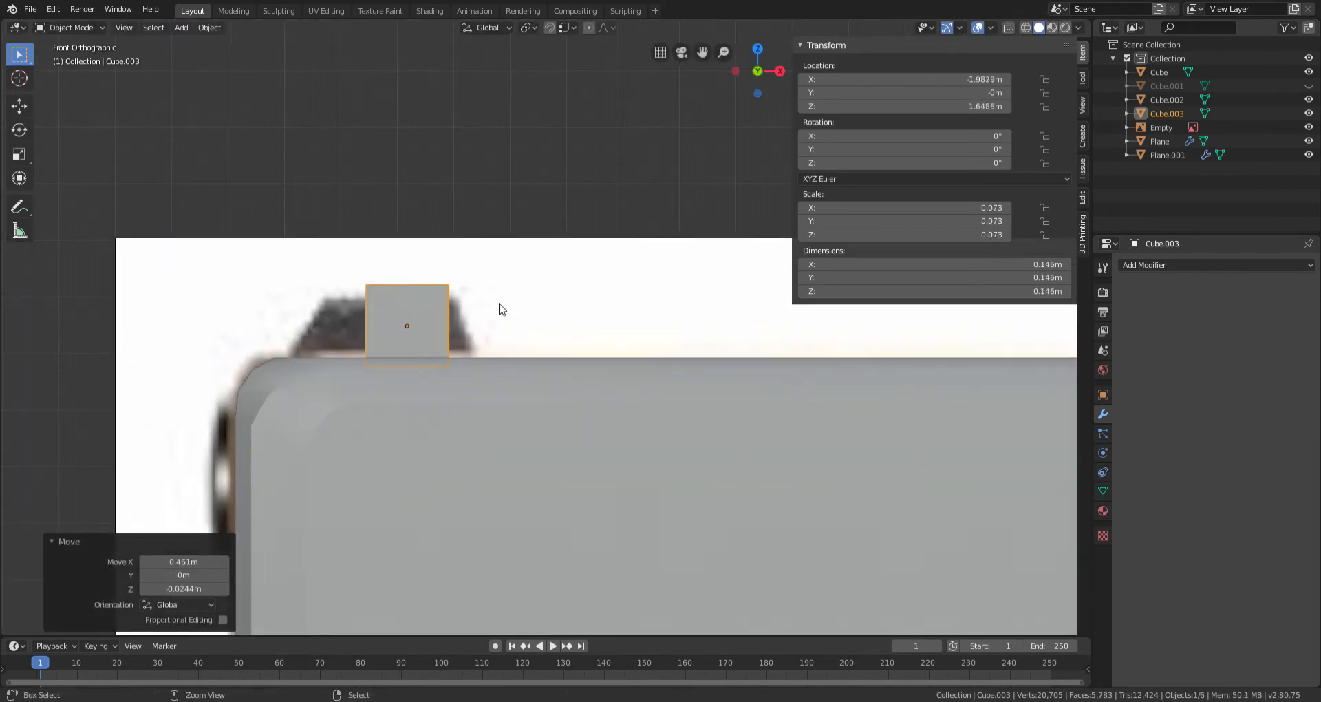
Step: Shrink the front sight cube to about 0.089 m and nudge it into place over the sight in the reference image
scroll(515, 221, "up", 3)
key("s")
left_click(437, 254)
key("g")
left_click(428, 251)
key("s")
left_click(407, 256)
Step: Stretch the front sight cube along X to about 0.256 m and move it -0.027 m in X
scroll(408, 261, "down", 3)
middle_click_drag(466, 304, 468, 349)
key("s")
key("x")
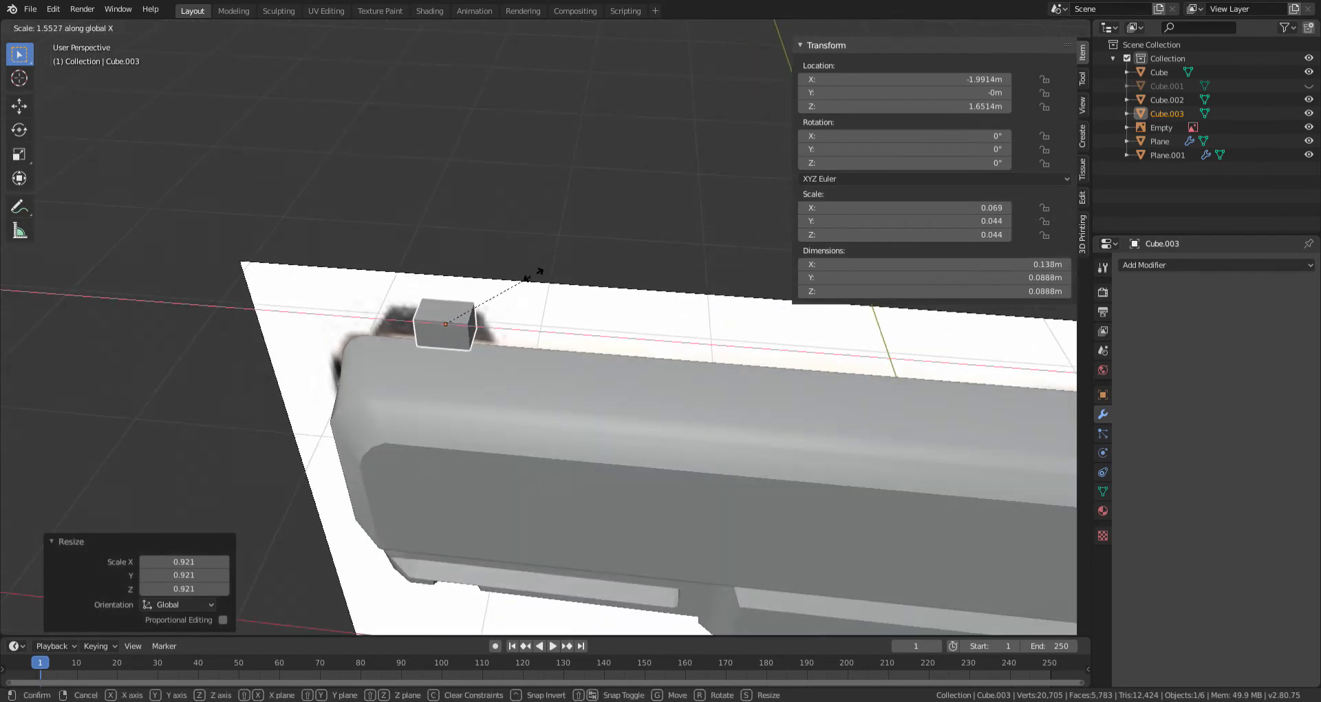
left_click(624, 275)
key("g")
key("x")
left_click(609, 270)
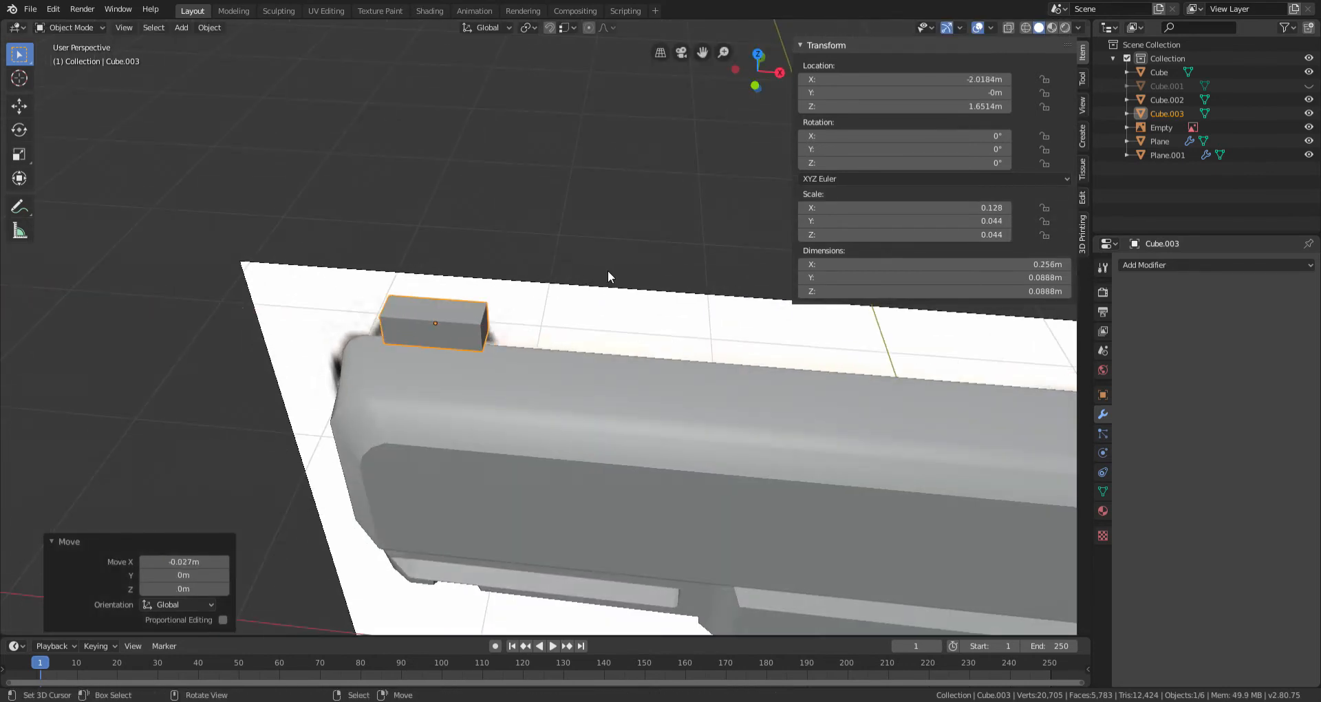
Step: Move the front sight block's lower rear edge outward along X so the rear side slopes like the reference image
key("KP_1")
scroll(640, 282, "down", 4, "ctrl")
scroll(640, 282, "up", 7)
key("Tab")
scroll(628, 280, "up", 6, "ctrl")
left_click(130, 29)
key("shift+z")
key("shift+z")
middle_click_drag(534, 369, 519, 366)
right_click(519, 365)
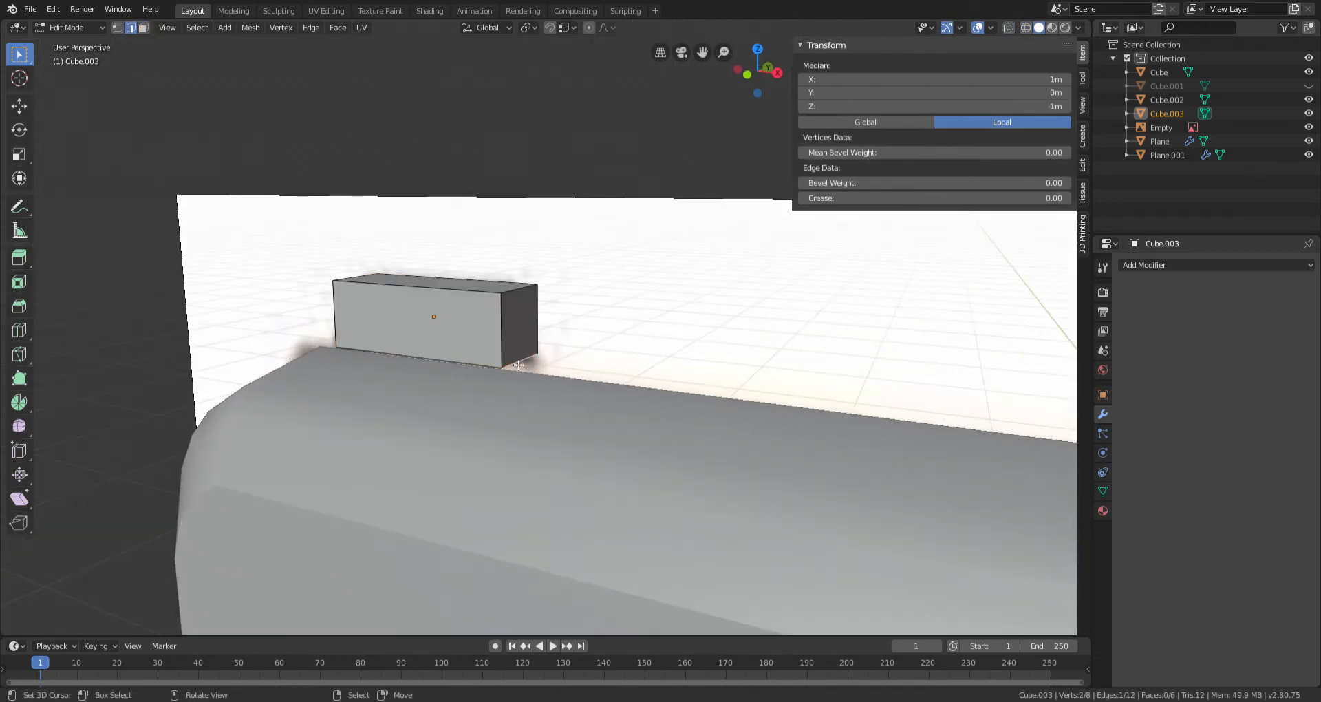
key("KP_1")
scroll(575, 348, "up", 2)
key("g")
key("x")
left_click(583, 340)
Step: Move the front sight block's lower front edge -0.0417 m along X to slope the front side
middle_click_drag(583, 340, 530, 361)
right_click(529, 356)
key("KP_1")
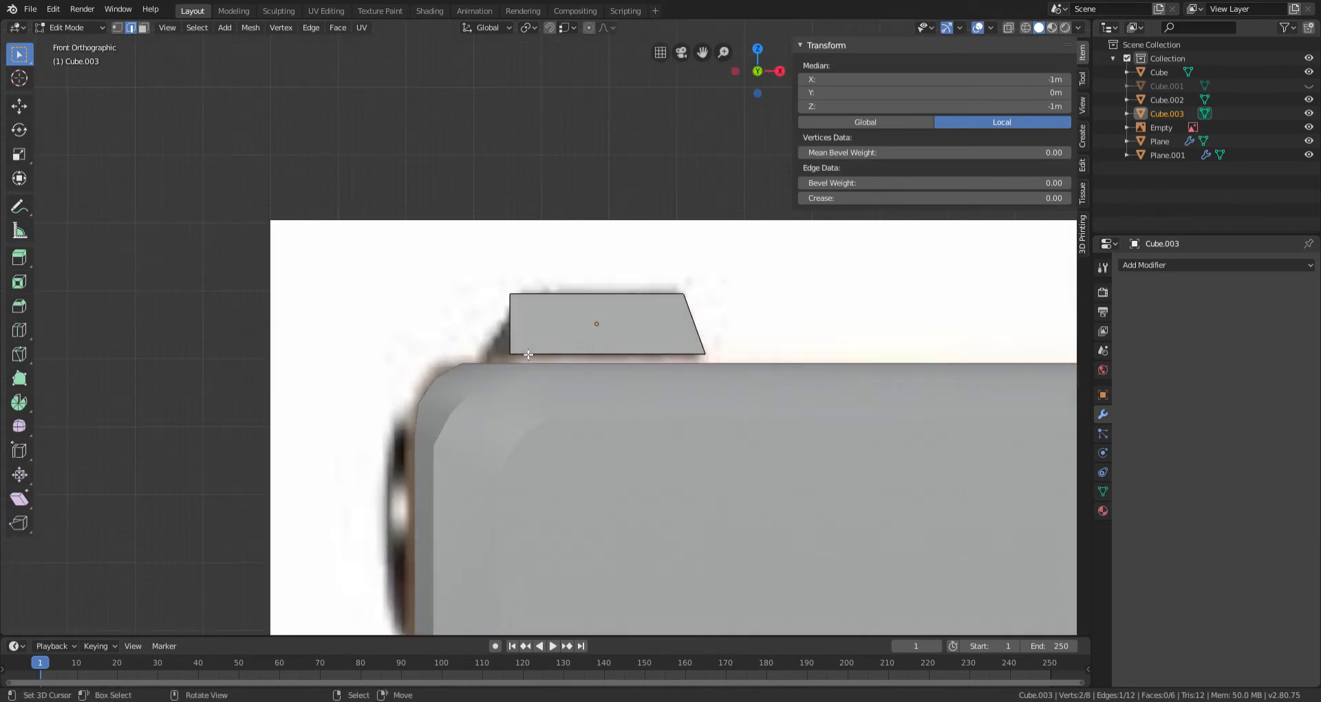
key("g")
key("x")
left_click(865, 303)
Step: Move the front sight block's upper front edge about 0.015 m along X to match the reference slope
middle_click_drag(504, 285, 519, 336)
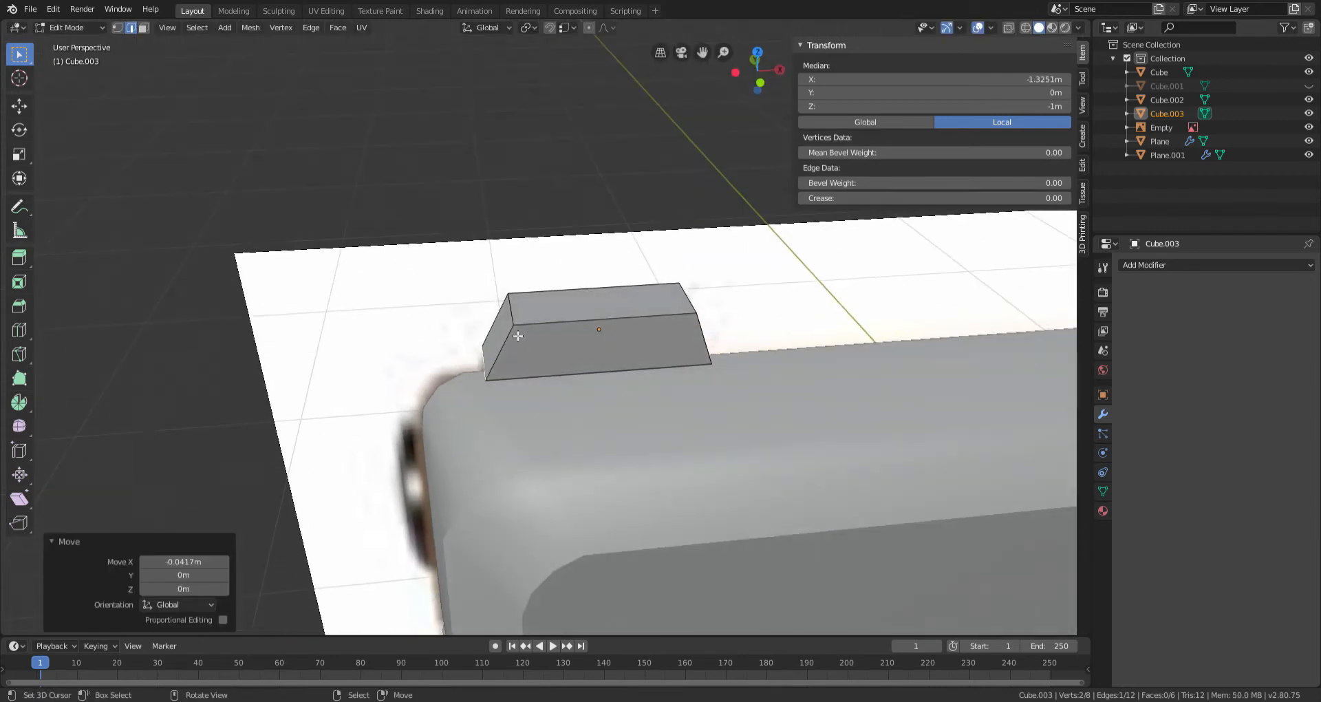
right_click(514, 319)
key("KP_1")
key("g")
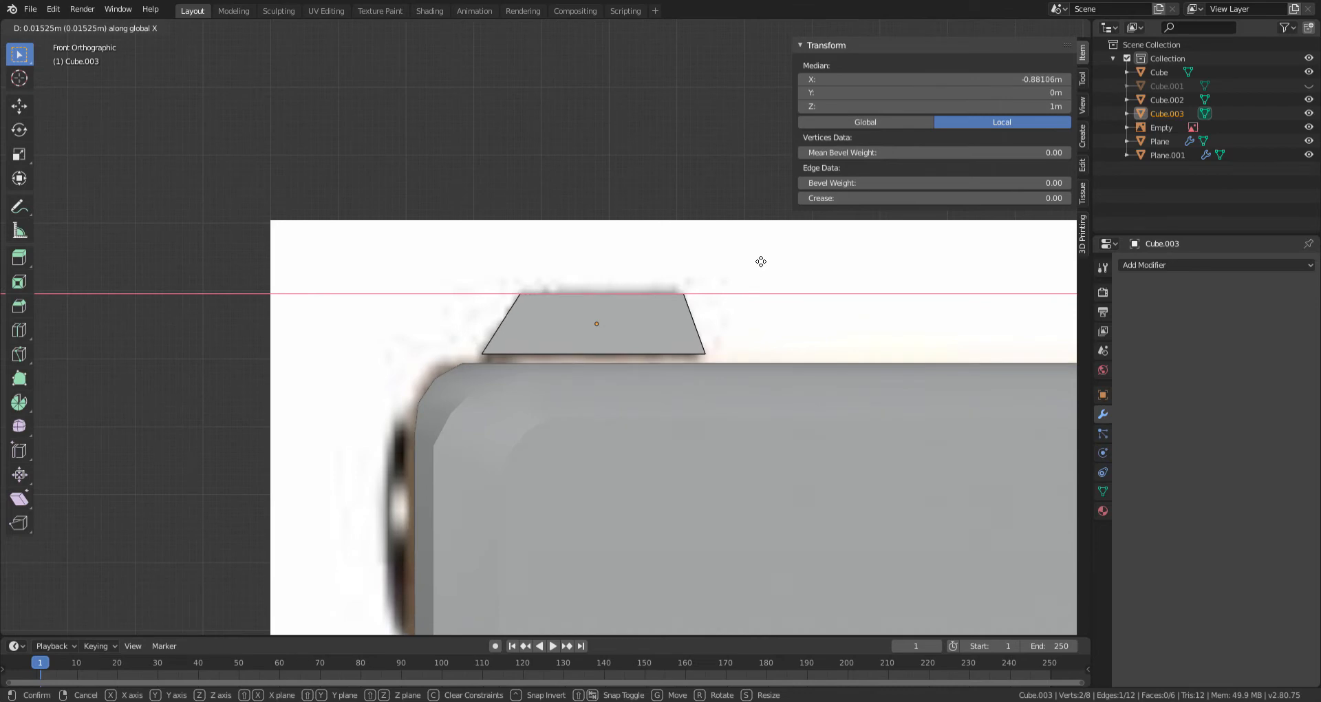
left_click(761, 261)
Step: Select the bottom face of the front sight block in face selection mode
middle_click_drag(545, 422, 483, 384)
right_click(509, 355)
left_click(143, 28)
right_click(499, 373)
key("KP_1")
middle_click_drag(576, 338, 444, 337, "shift")
scroll(625, 330, "up", 3)
scroll(625, 330, "down", 5)
key("Tab")
middle_click_drag(626, 323, 588, 365)
key("Tab")
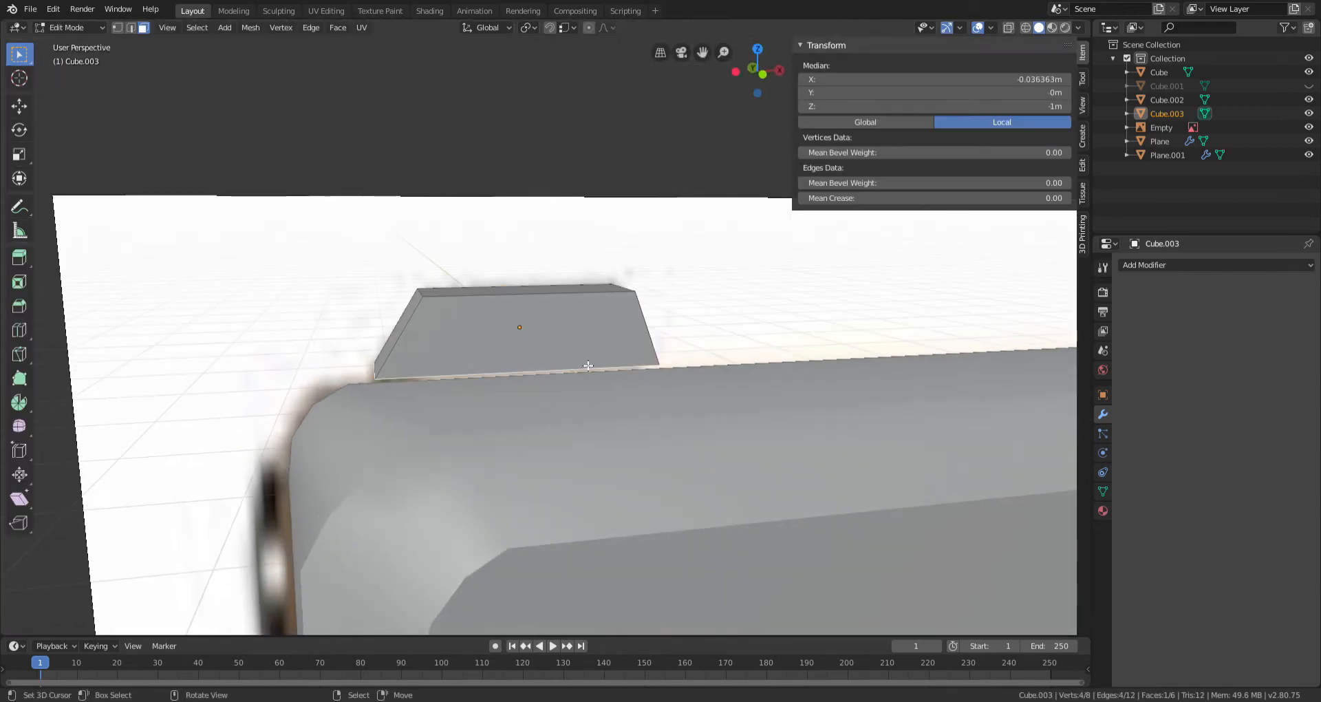
Step: Move the front sight's bottom face down along Z so it meets the top of the slide
key("KP_1")
scroll(588, 366, "up", 2)
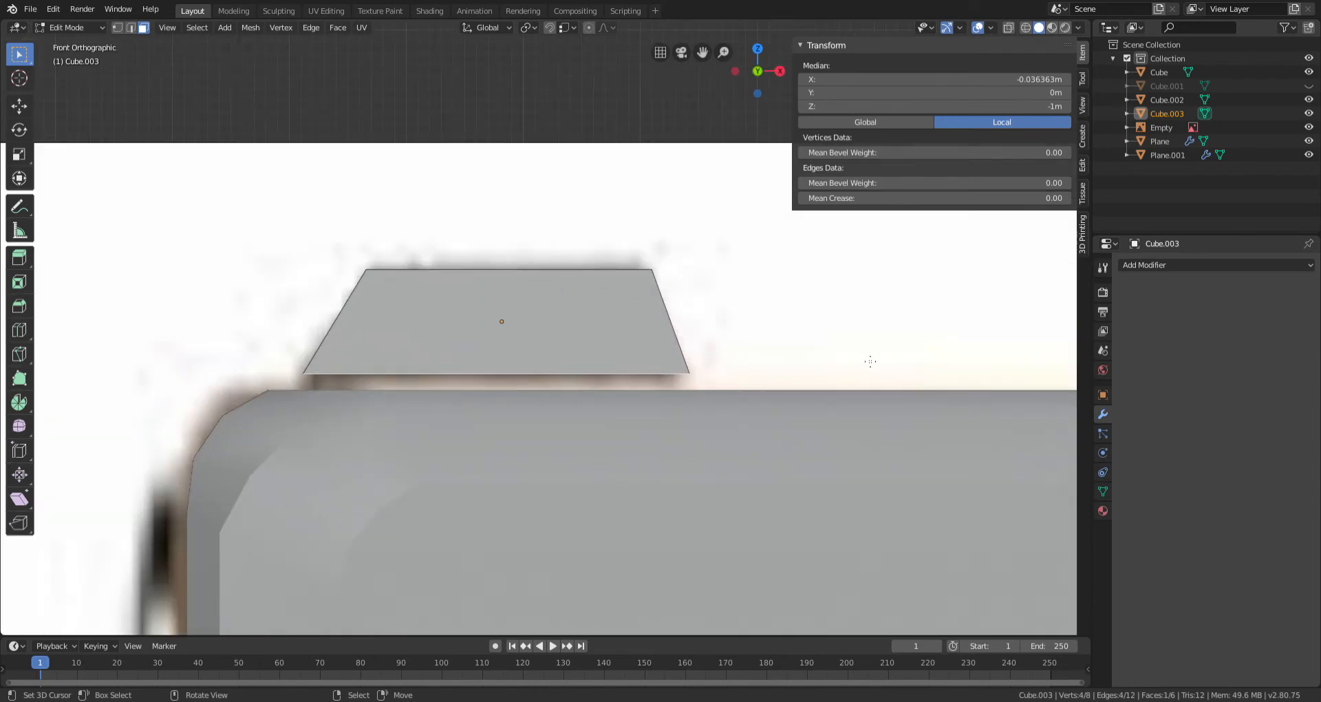
key("g")
key("z")
left_click(867, 380)
key("Tab")
Step: Enable snapping and move one side face of the front sight along Y to adjust its width
middle_click_drag(865, 377, 568, 339)
key("Tab")
left_click(568, 337)
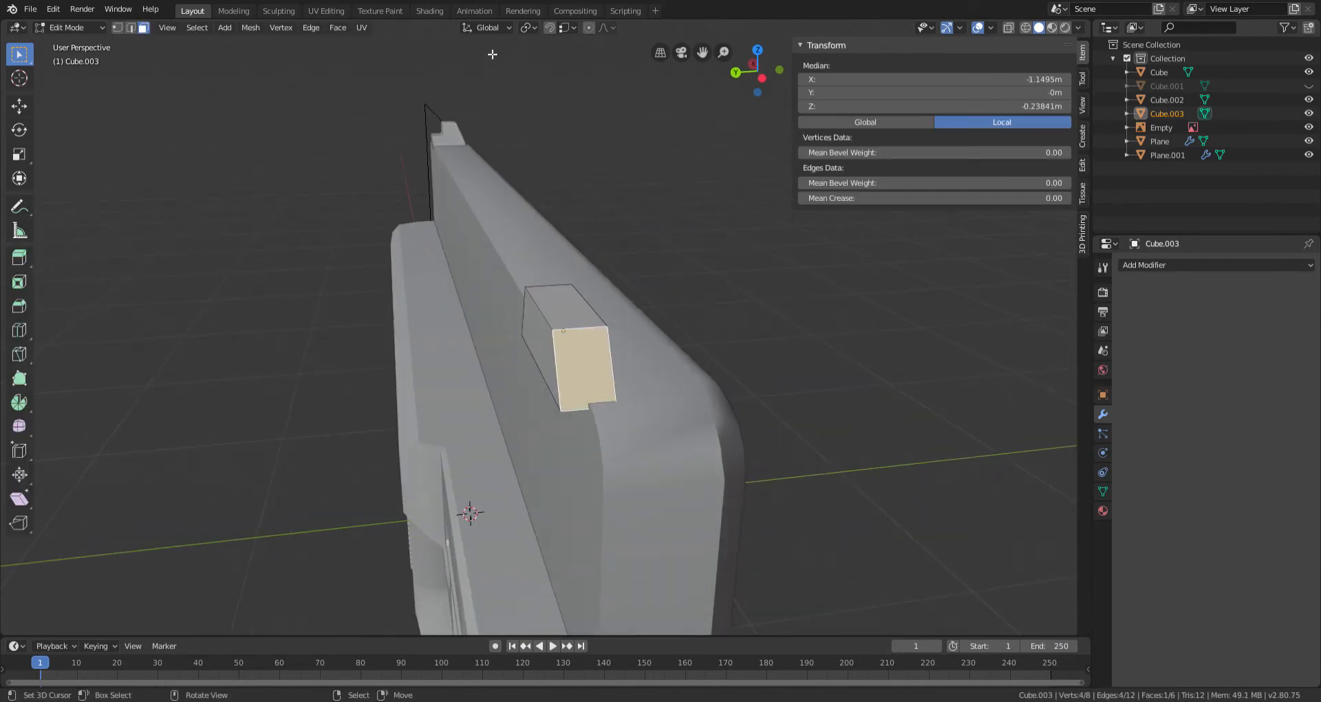
left_click(553, 29)
left_click(559, 33)
left_click(558, 91)
key("g")
right_click(587, 386)
key("g")
key("y")
left_click(589, 390)
key("Tab")
Step: Move the front sight's opposite side face along Y, narrowing the sight to about 0.035 m
scroll(622, 380, "down", 2)
left_click(622, 385)
scroll(623, 378, "down", 2)
middle_click_drag(625, 377, 630, 338)
scroll(312, 306, "down", 2)
scroll(316, 287, "up", 3)
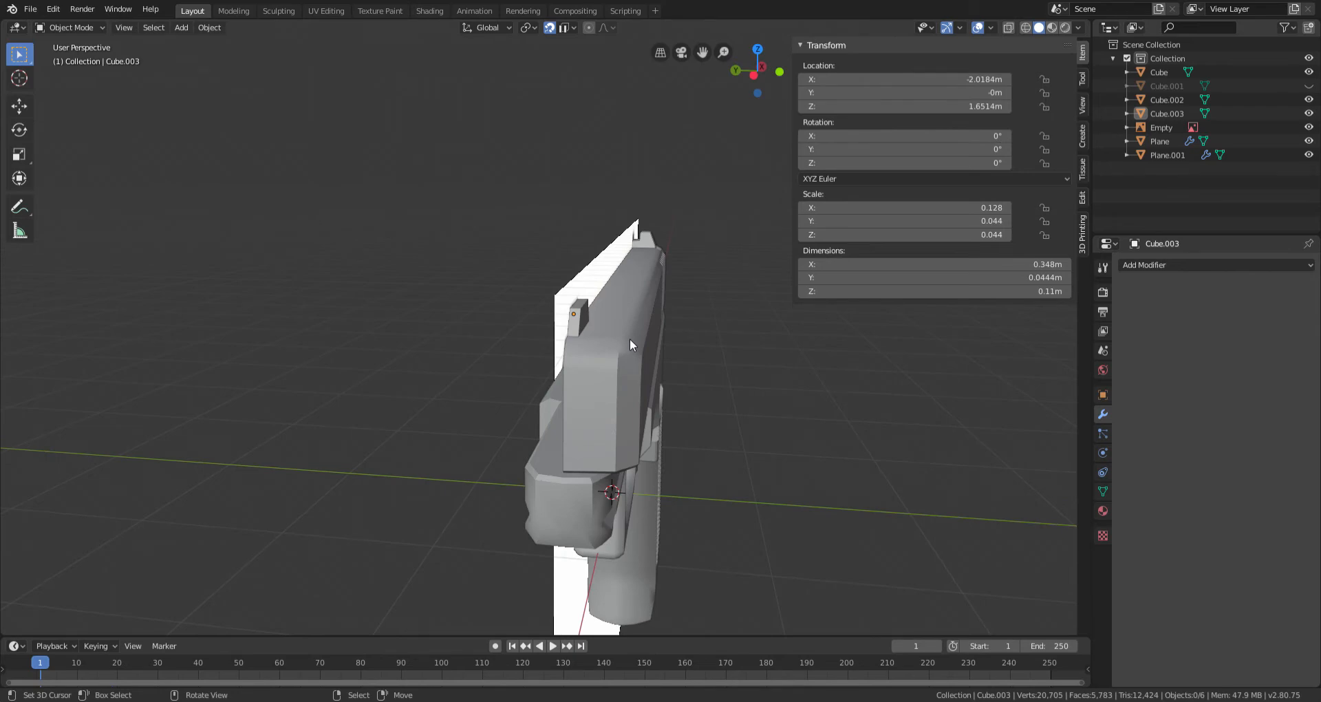
left_click(583, 320)
scroll(583, 321, "up", 2)
key("Tab")
left_click(615, 322)
key("g")
right_click(830, 374)
key("g")
key("y")
left_click(824, 374)
key("Tab")
Step: Examine the front sight and the whole pistol model against the reference image from several angles
middle_click_drag(788, 371, 493, 377)
middle_click_drag(353, 233, 546, 274)
scroll(548, 275, "down", 5)
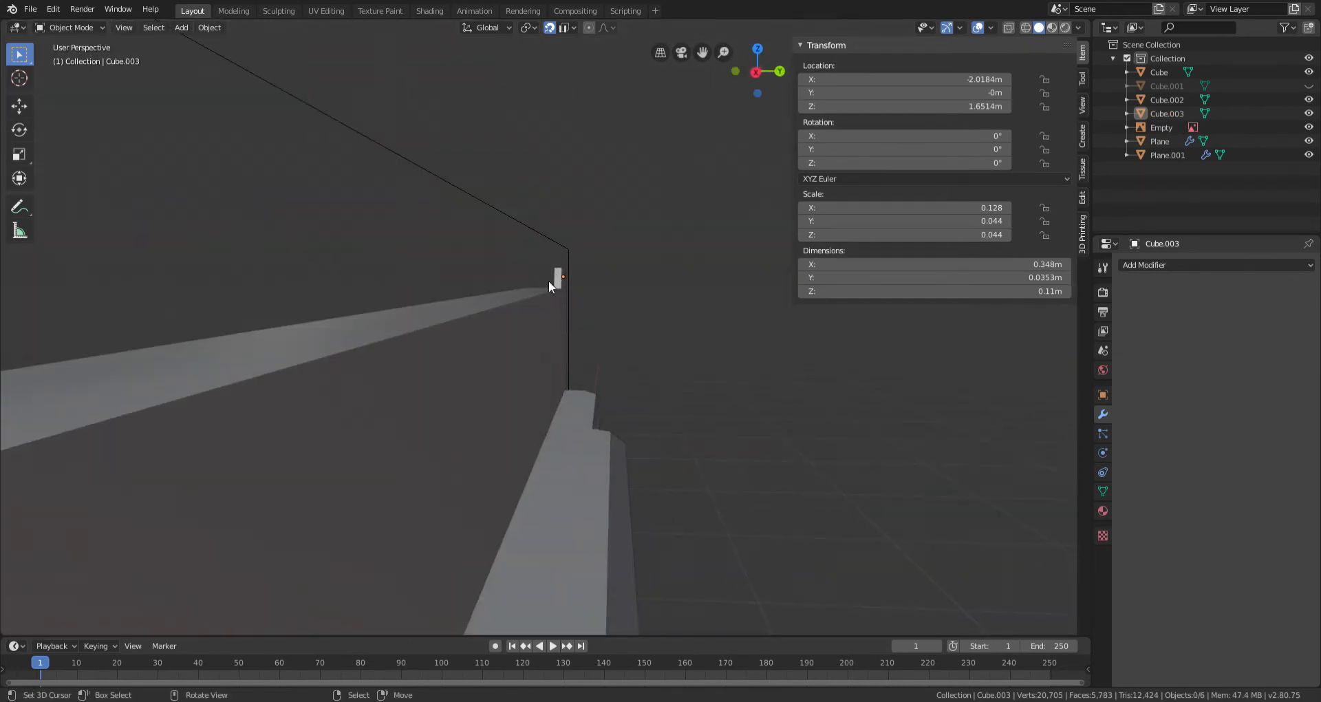
scroll(564, 315, "up", 2)
middle_click_drag(566, 315, 531, 370)
scroll(563, 367, "up", 3)
middle_click_drag(402, 329, 485, 330)
left_click(507, 294)
scroll(507, 294, "up", 2)
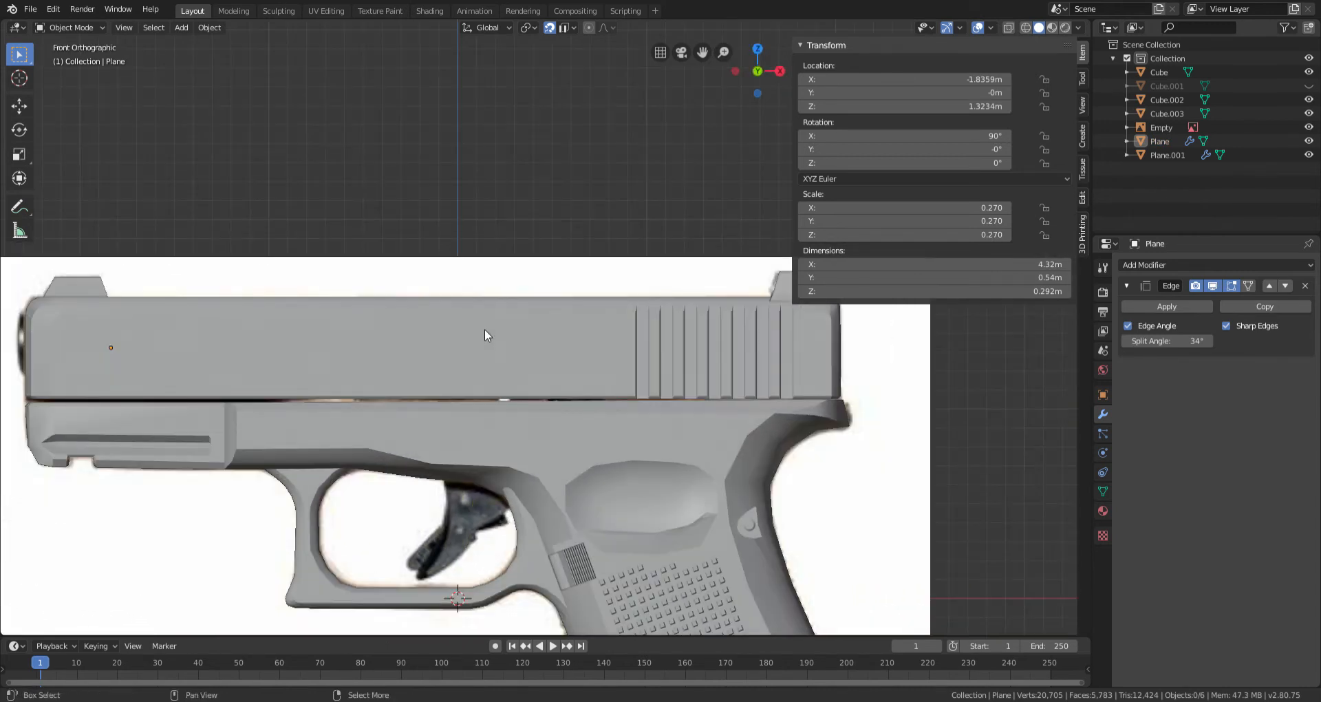
scroll(486, 330, "down", 3, "shift")
scroll(496, 325, "up", 3, "ctrl")
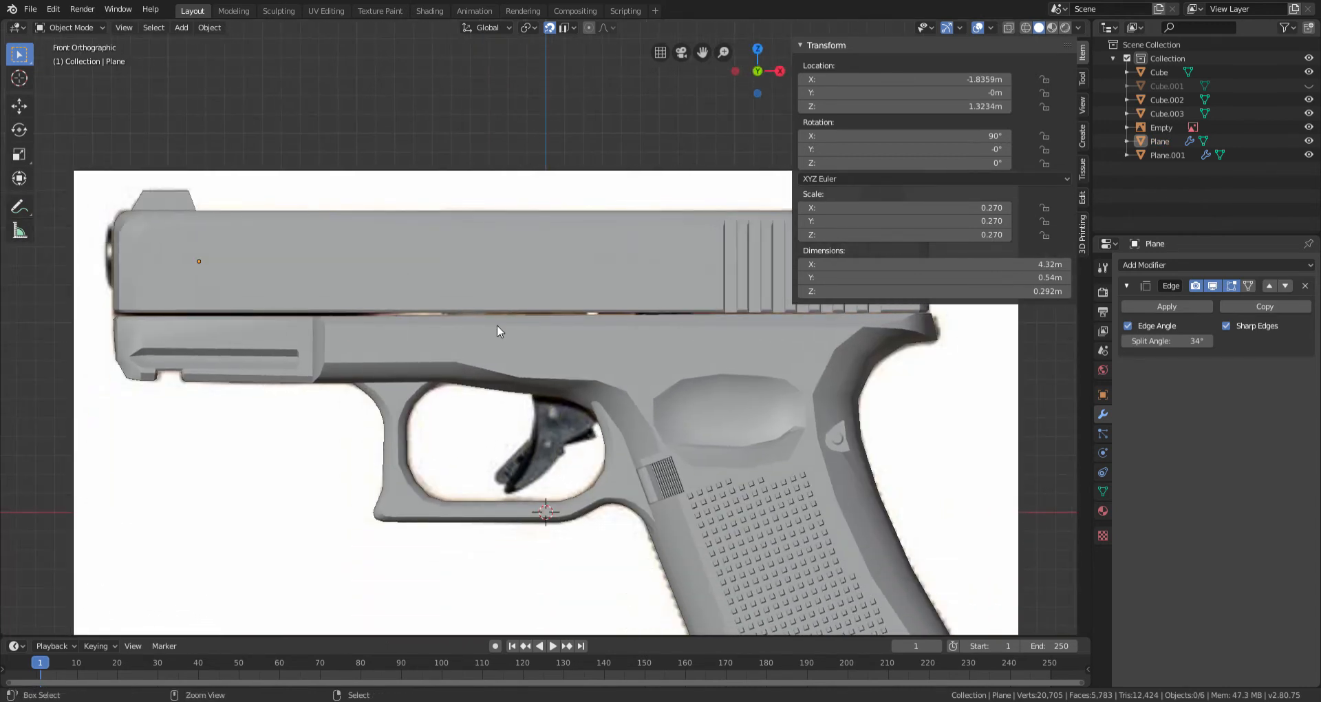
scroll(497, 325, "down", 1)
middle_click_drag(496, 324, 582, 374)
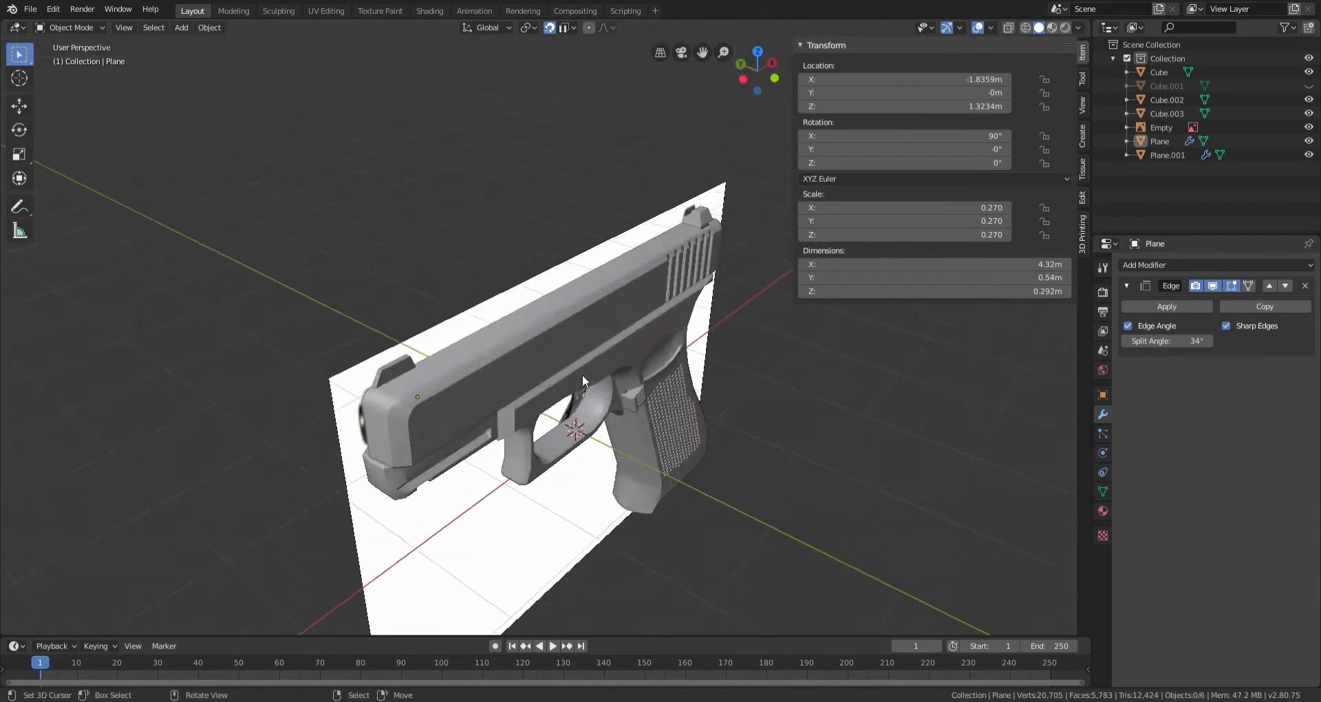
scroll(582, 374, "up", 4)
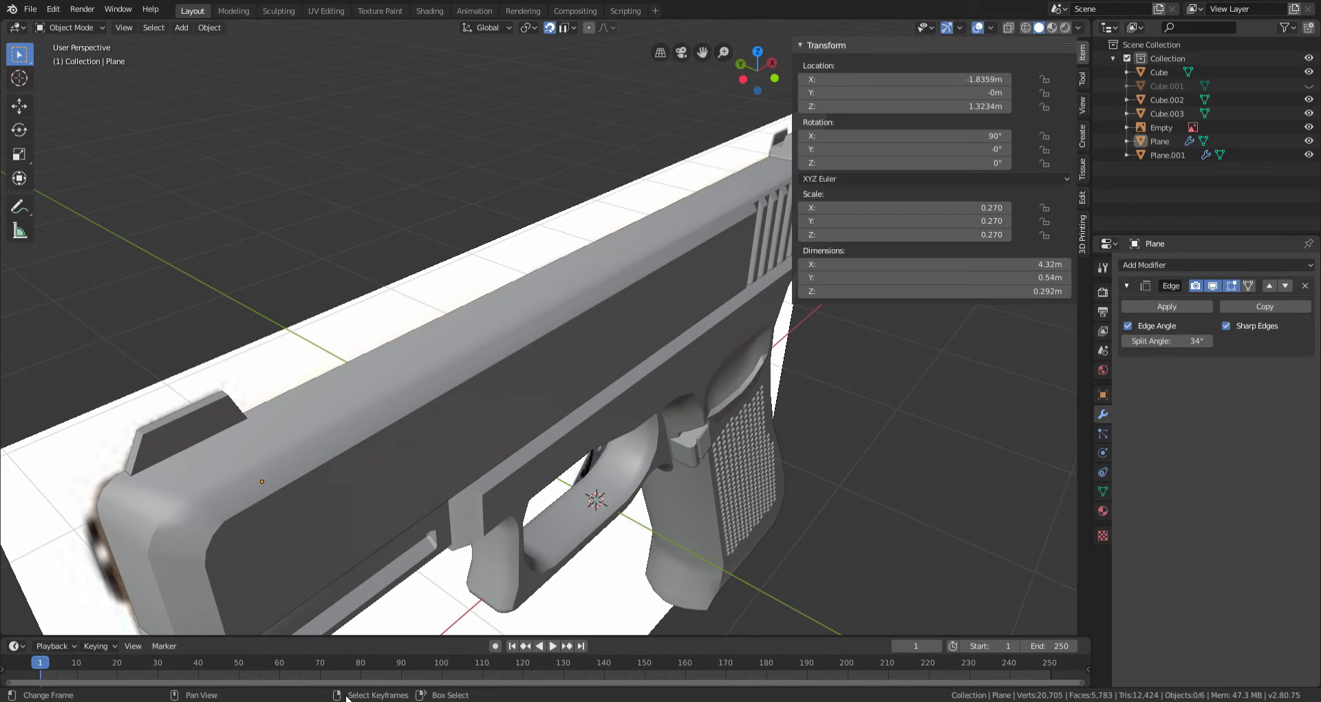
scroll(500, 462, "down", 5)
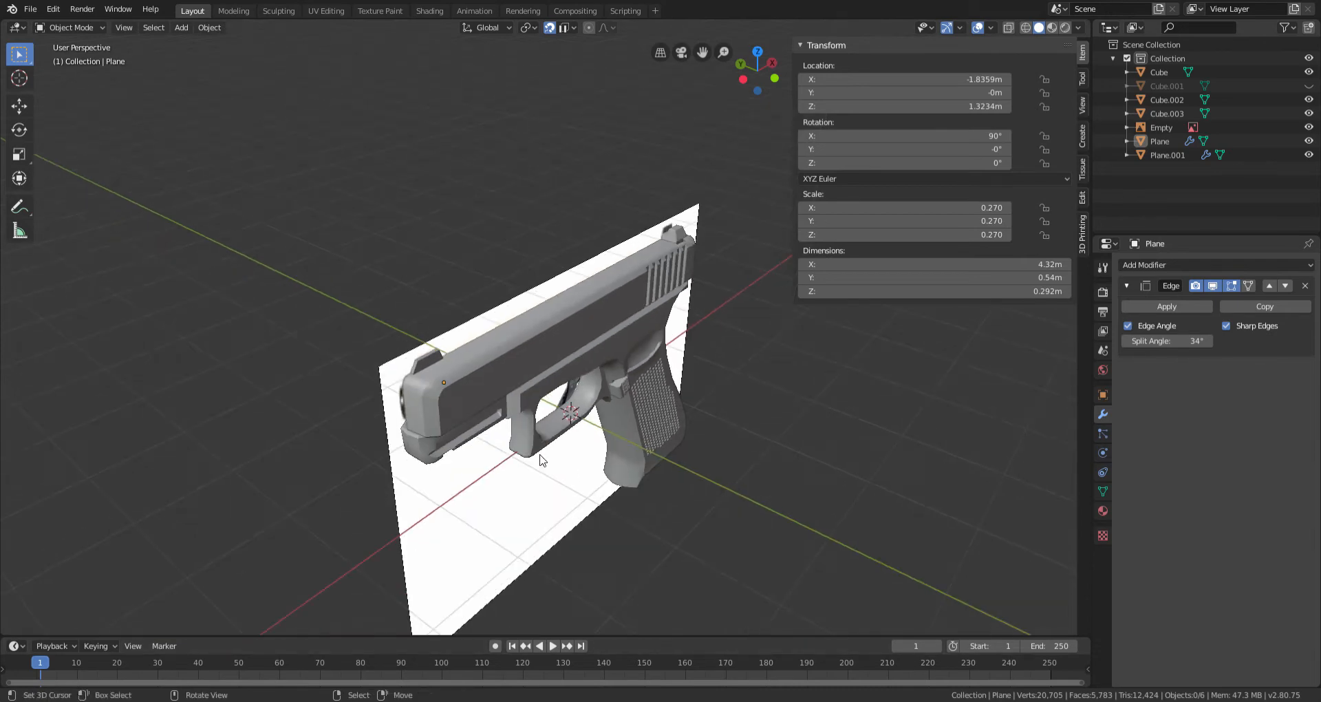
mouse_move(540, 457)
middle_mouse_down()
mouse_move(498, 432)
mouse_move(539, 423)
mouse_move(509, 407)
middle_mouse_up()
Step: Examine the reference photo's slide markings, frame pin and trigger area through the wireframe in front view
key("shift+z")
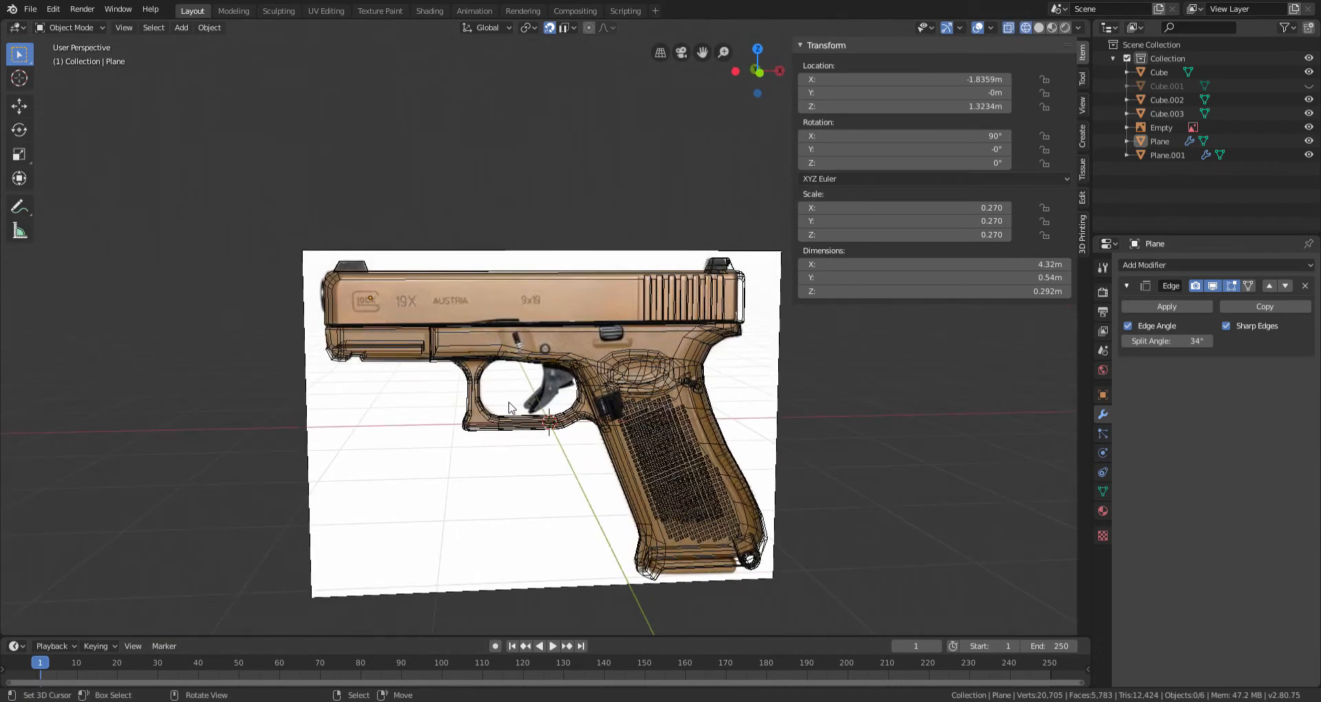
key("KP_1")
scroll(524, 335, "up", 6)
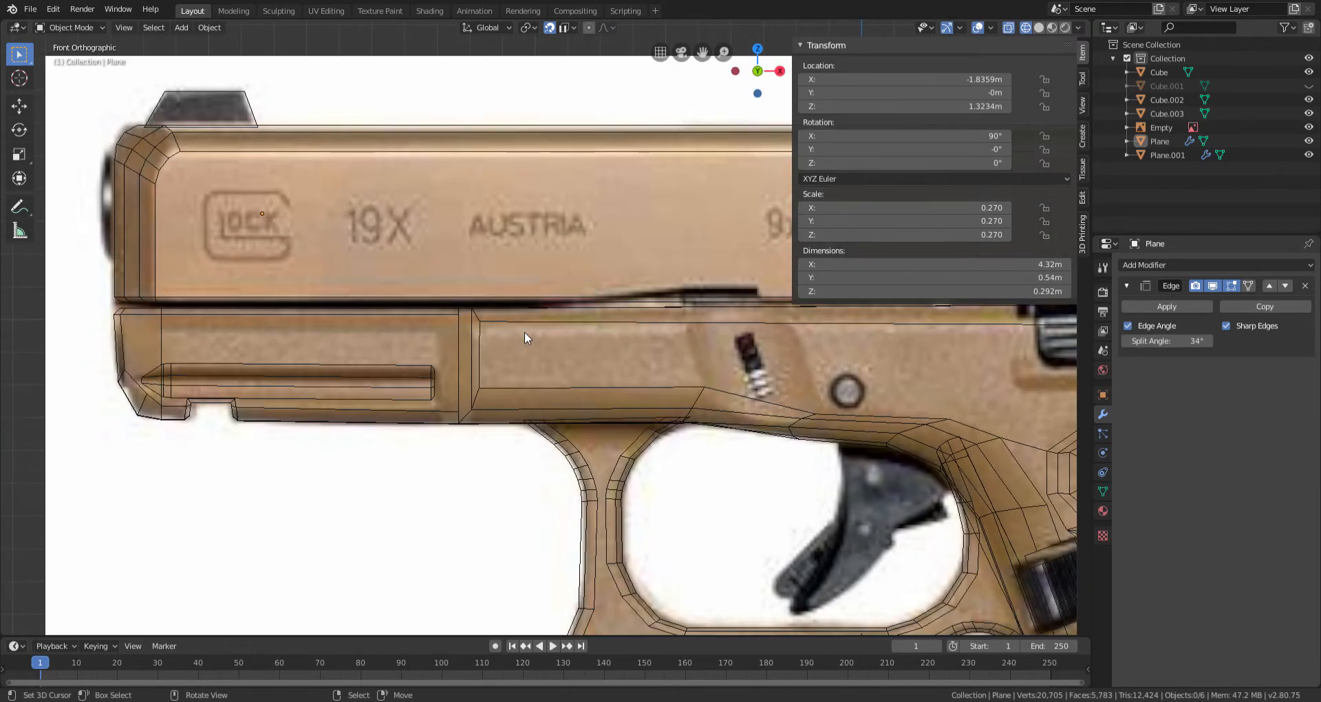
scroll(524, 337, "down", 6)
scroll(524, 337, "up", 5)
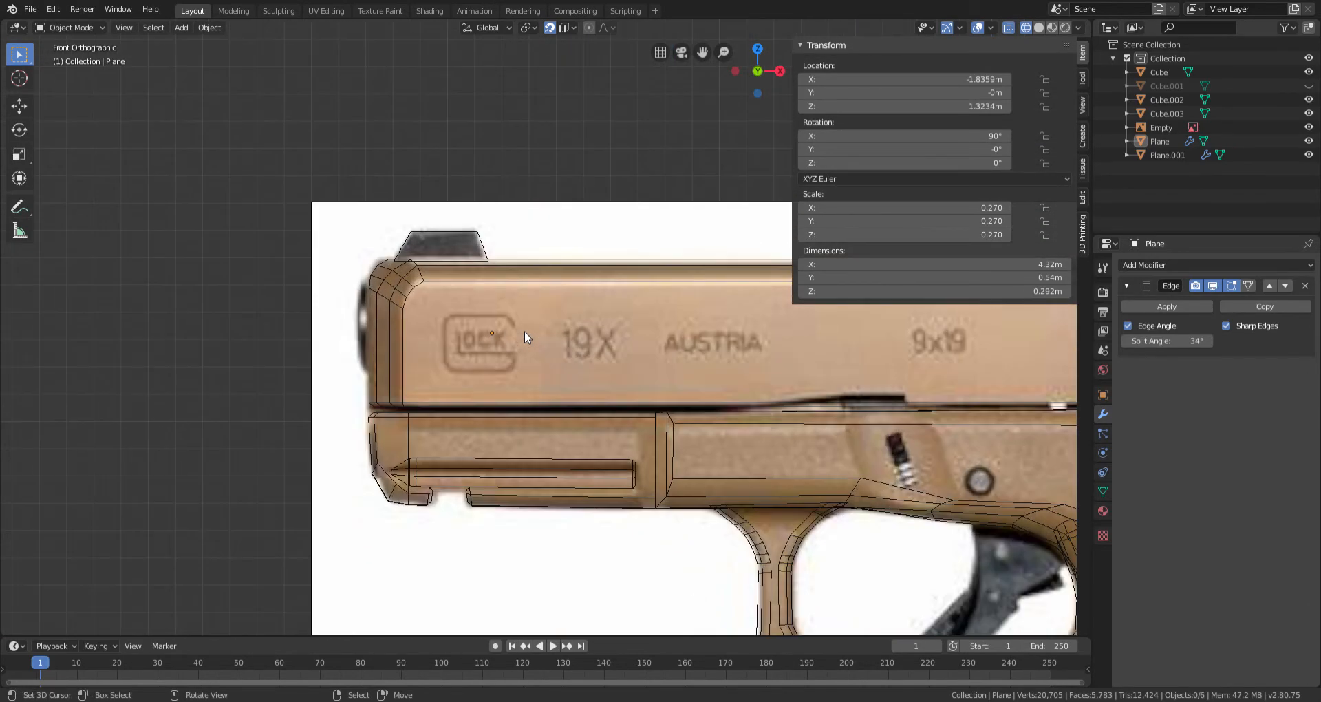
key("shift+z")
key("shift+z")
scroll(524, 332, "up", 2)
scroll(525, 331, "down", 4, "ctrl")
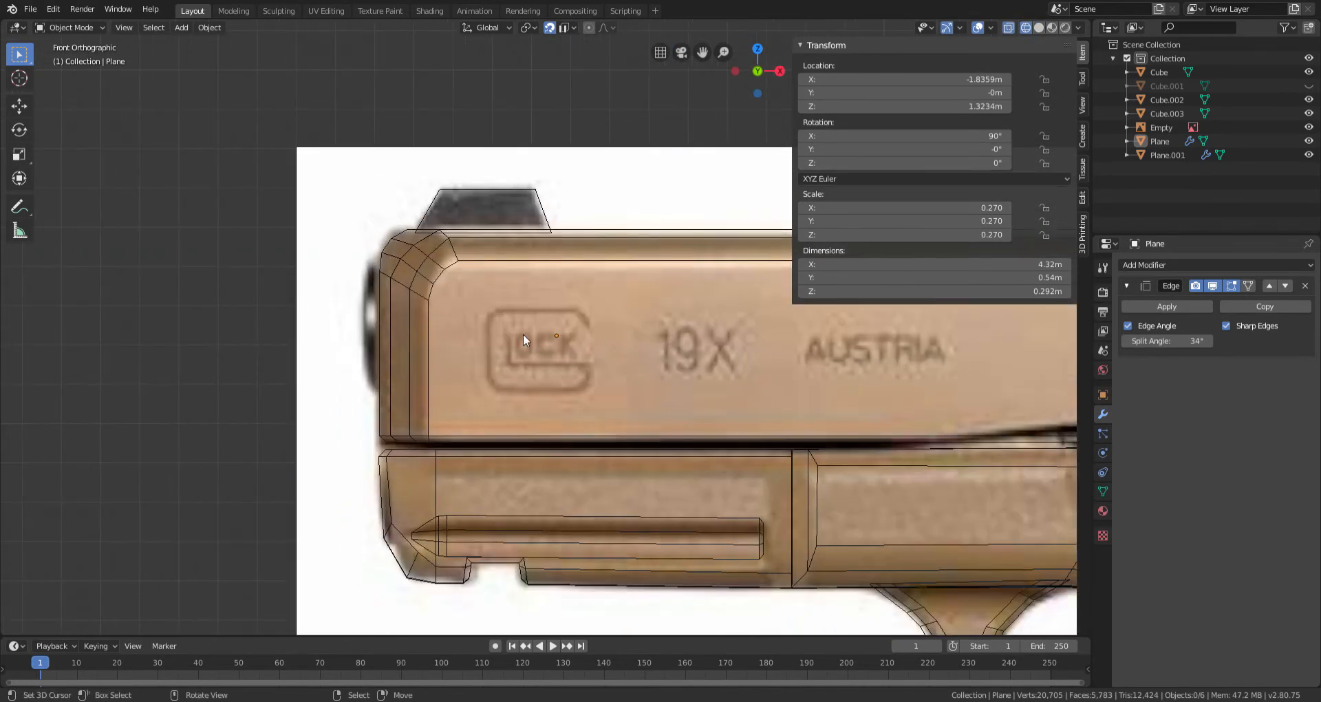
scroll(523, 341, "up", 4, "ctrl")
scroll(503, 336, "up", 9, "ctrl")
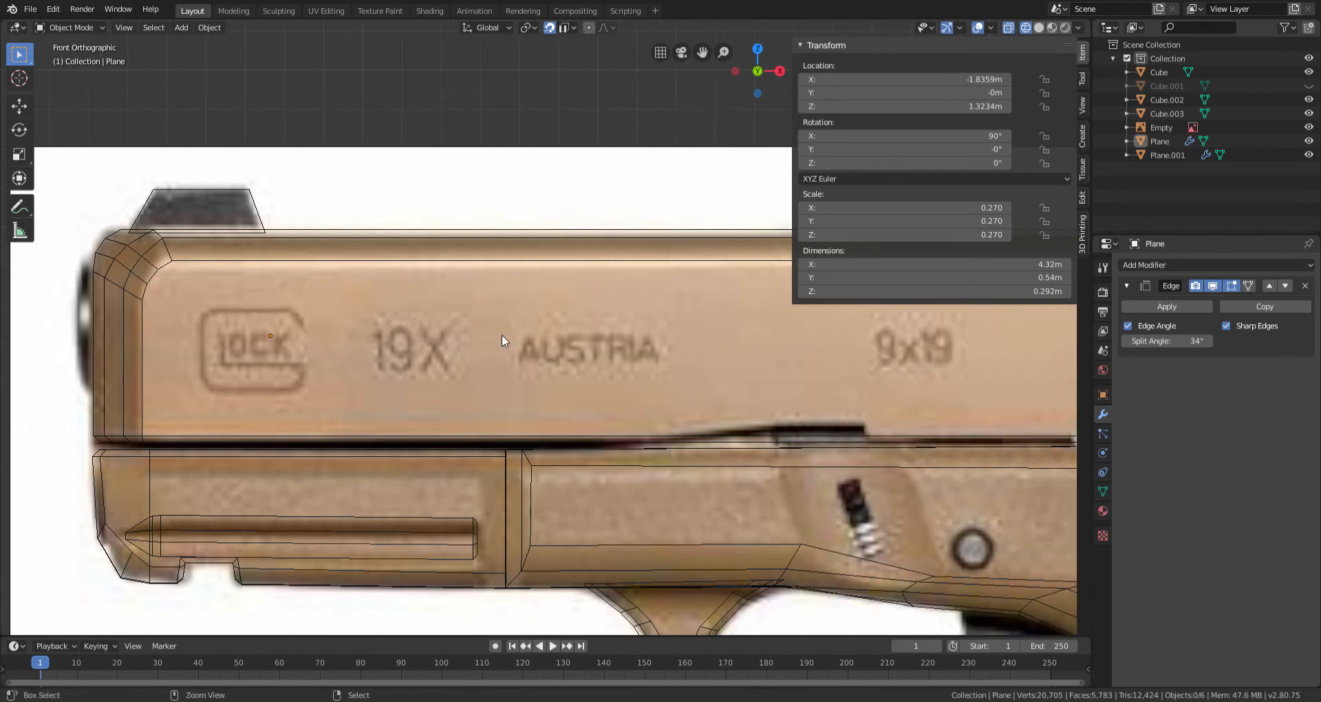
scroll(502, 334, "up", 5)
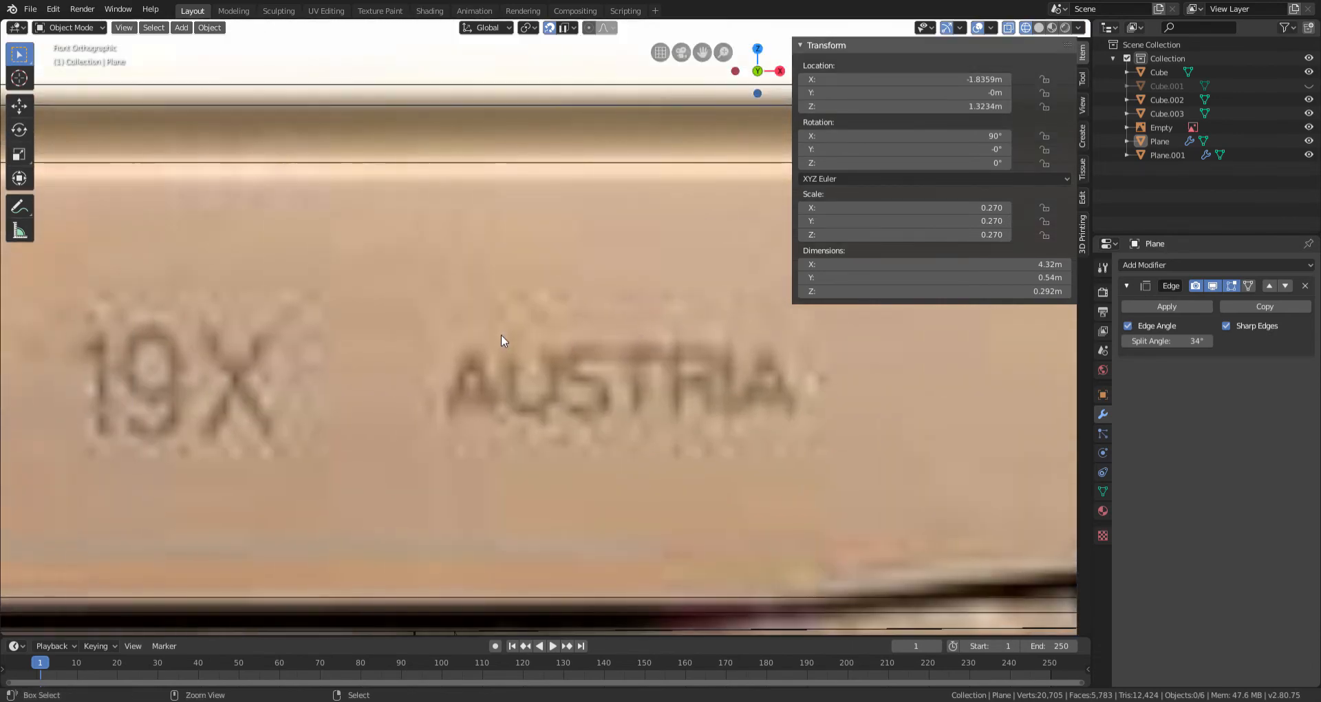
scroll(501, 335, "down", 7)
scroll(500, 335, "down", 7)
scroll(538, 344, "up", 3)
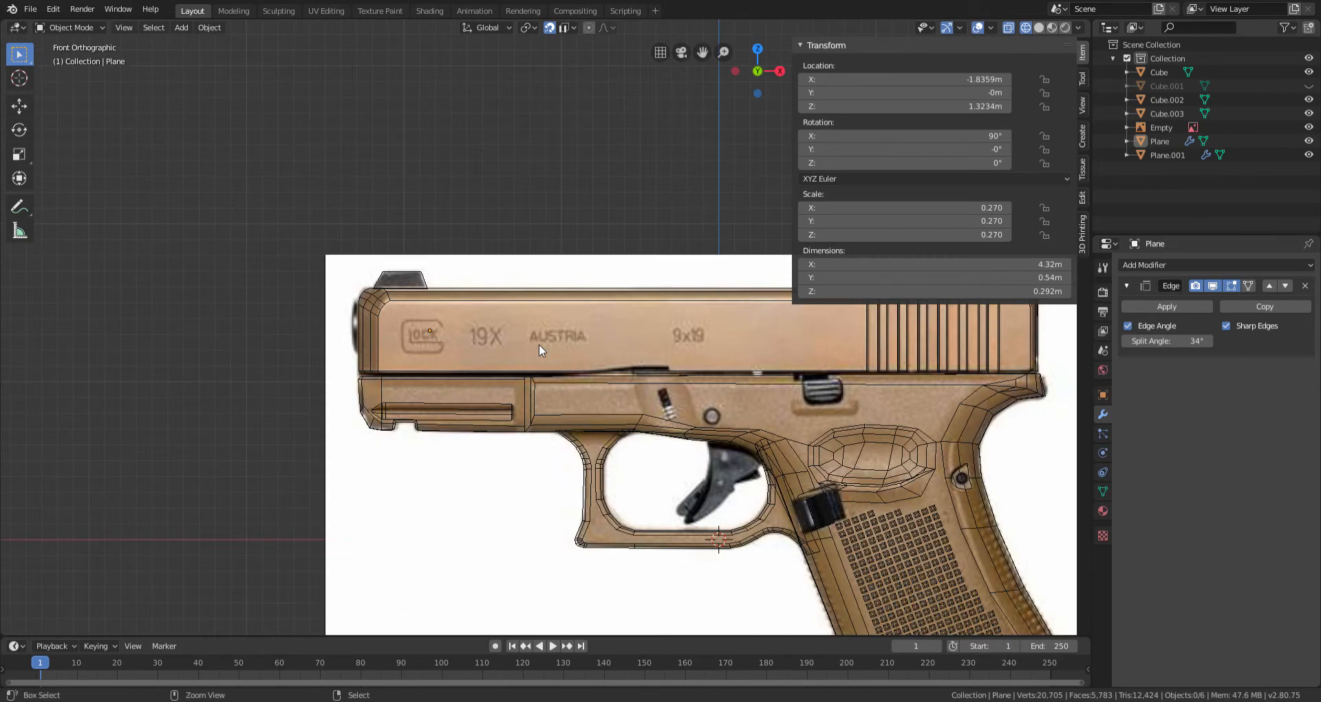
scroll(539, 344, "up", 5)
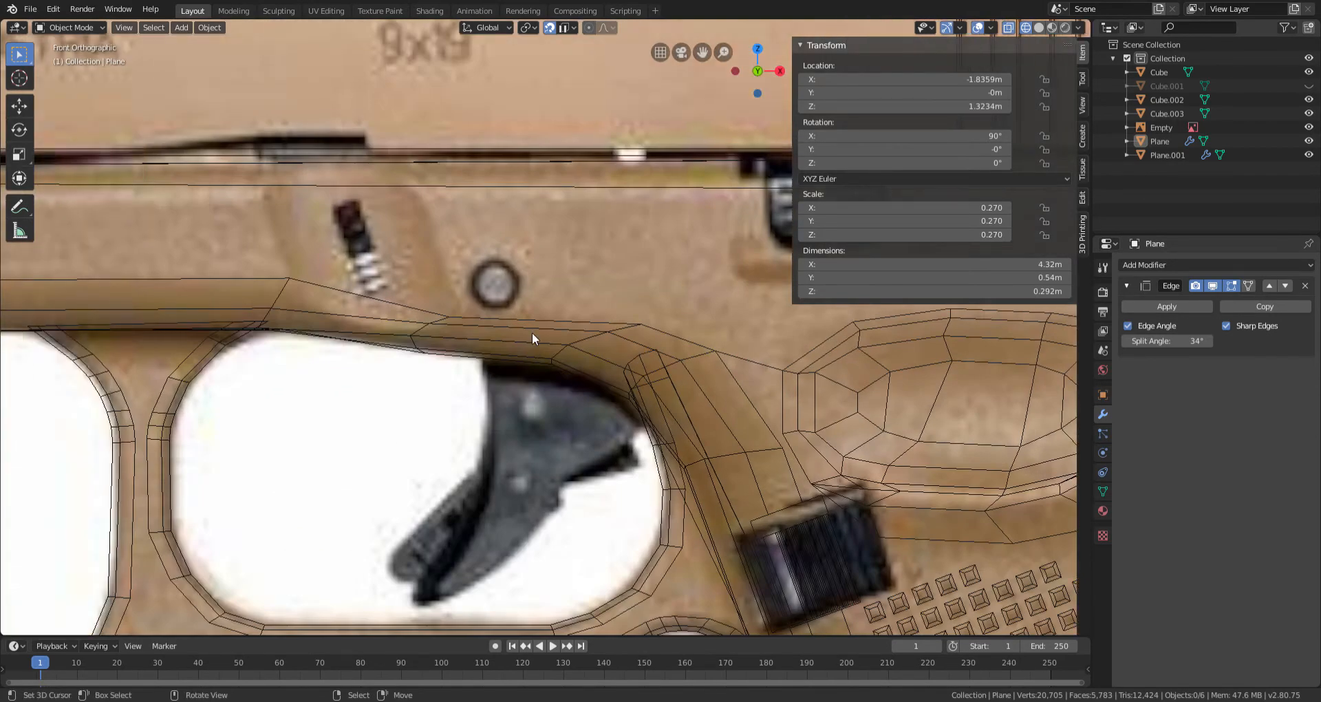
Step: Return to solid shading and add a cylinder, rotated 90° about X and scaled to 0.06
left_click(531, 332)
key("alt+z")
scroll(531, 332, "down", 4)
scroll(530, 331, "up", 4)
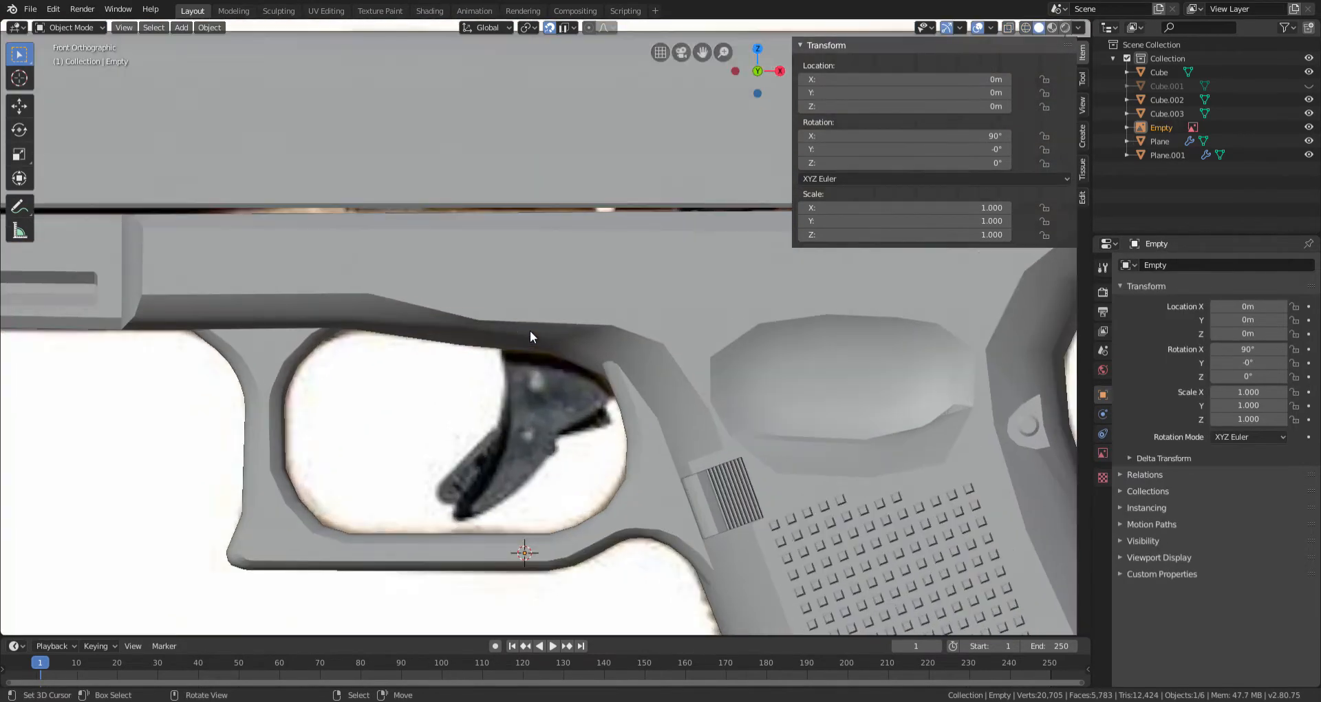
left_click(183, 27)
mouse_move(255, 48)
left_click(314, 112)
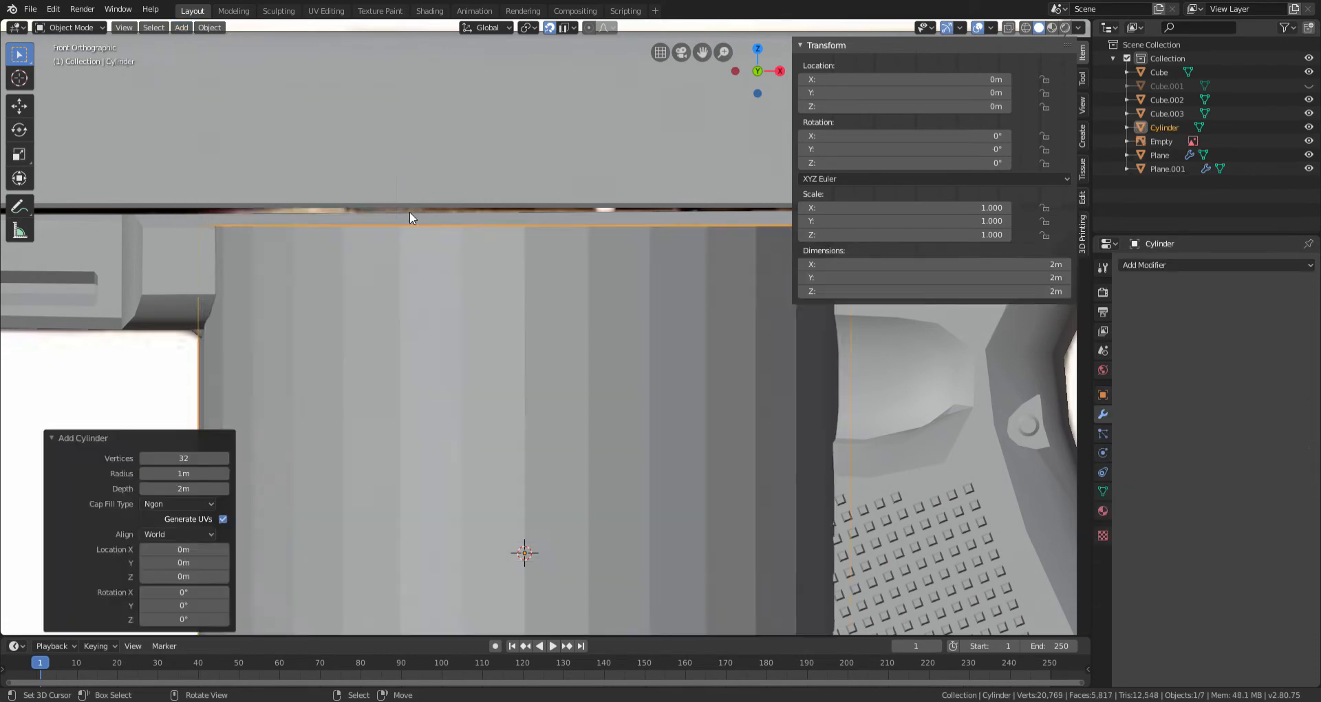
scroll(410, 212, "down", 4)
type("rx90")
key("Return")
type("s0.06")
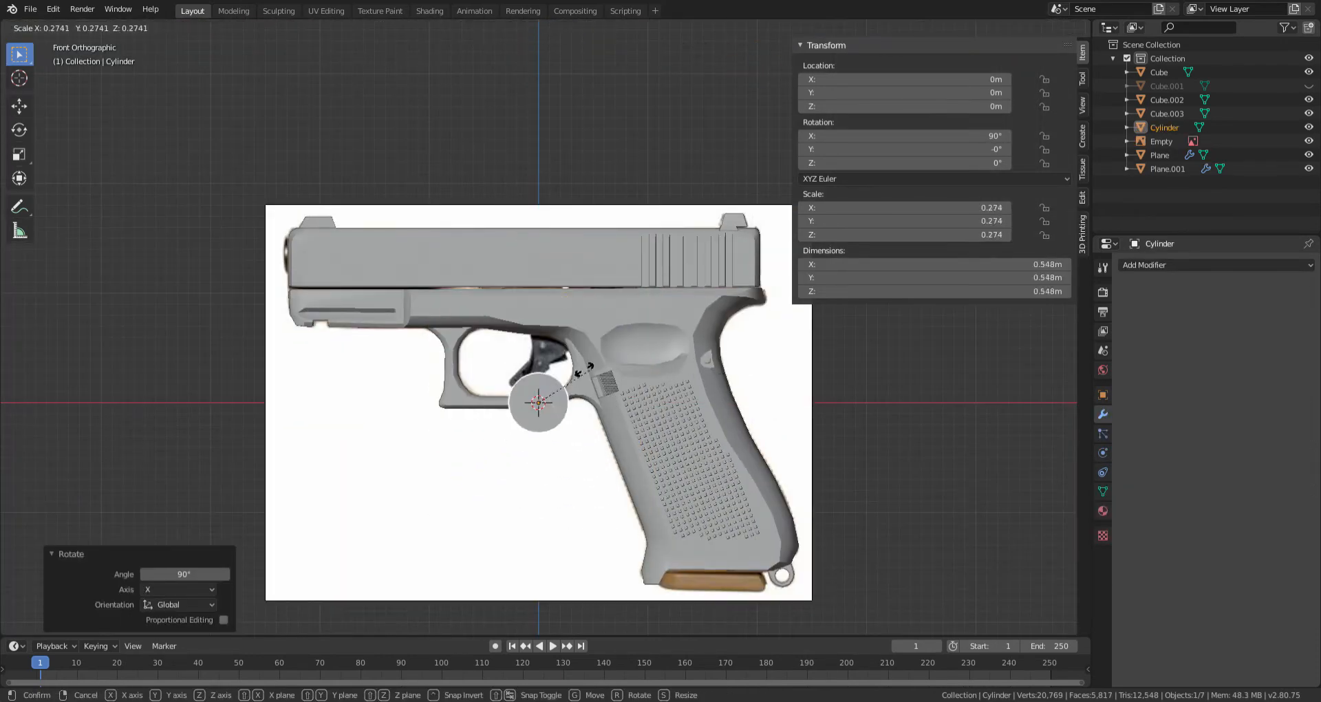
key("Return")
Step: Move the cylinder up onto the frame above the trigger guard, using the wireframe over the reference
key("g")
left_click(552, 314)
key("shift+z")
scroll(552, 313, "up", 8)
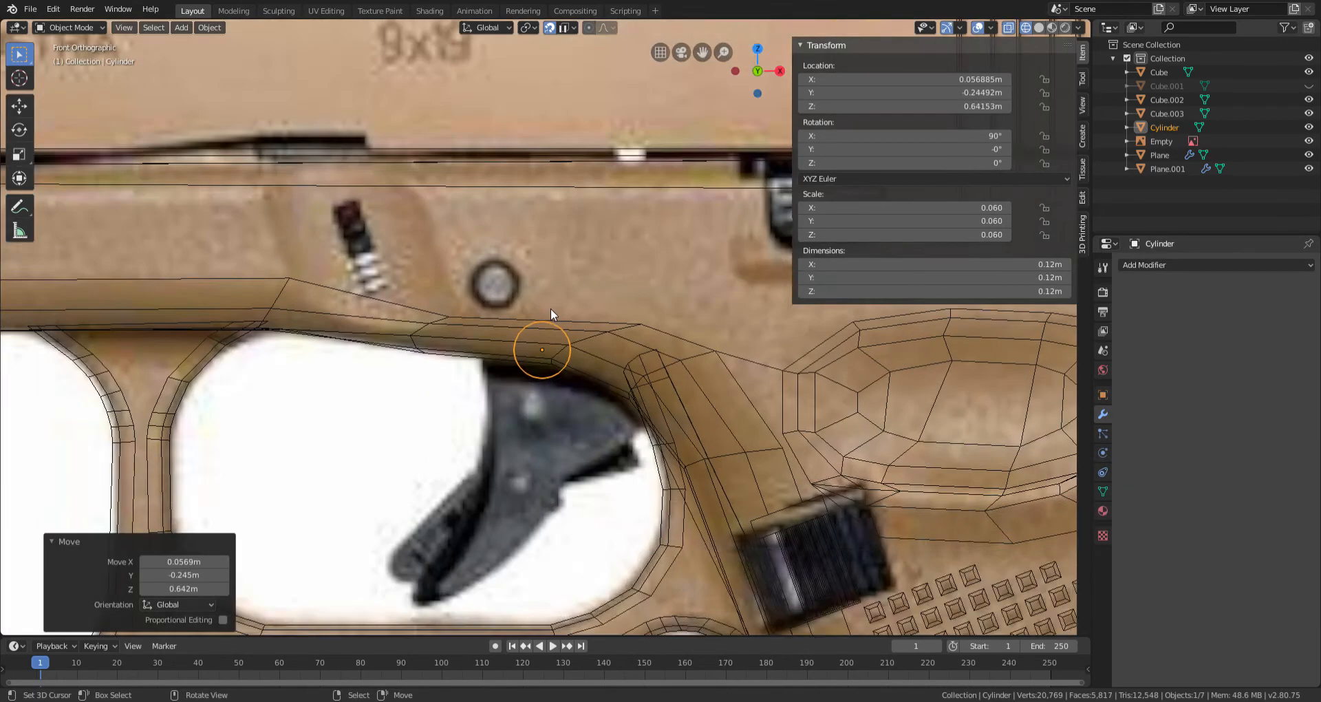
middle_click_drag(551, 308, 549, 394, "shift")
key("g")
left_click(454, 269)
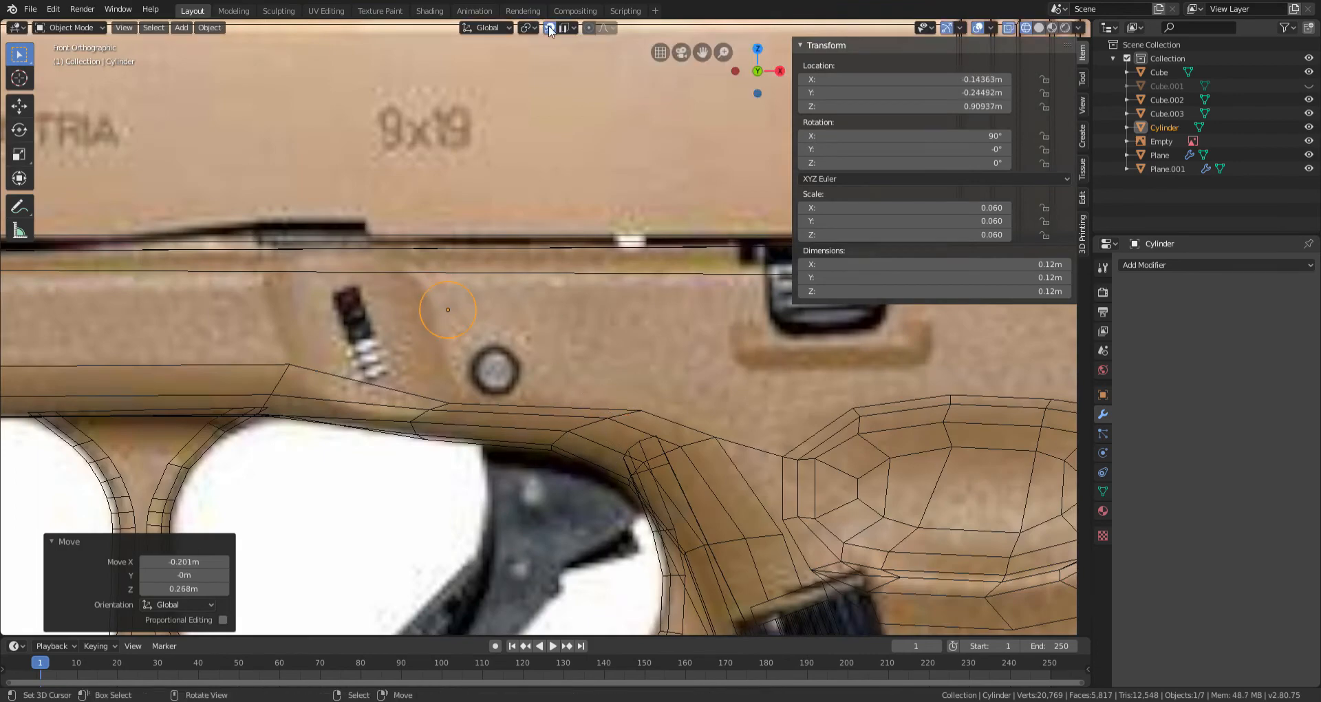
Step: Fit the cylinder to the round pin above the trigger in the reference, about 0.09 m in diameter
key("s")
scroll(644, 368, "up", 1)
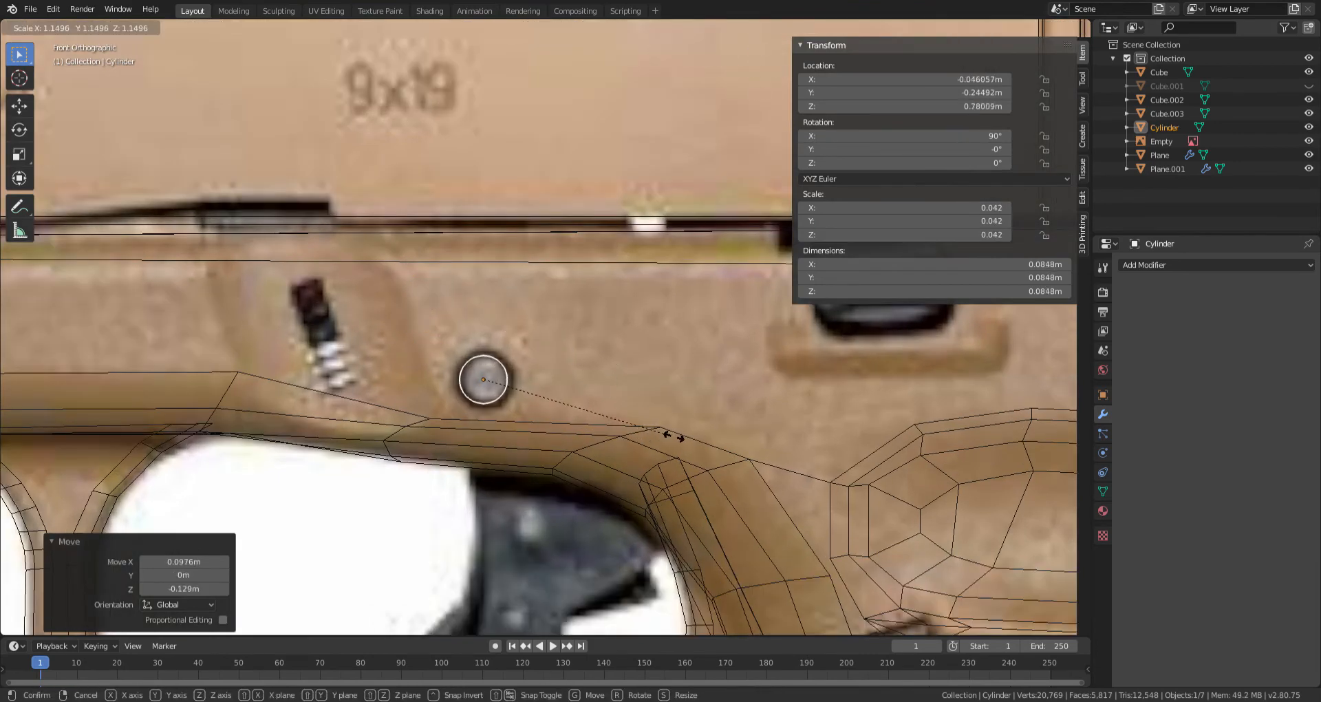
left_click(687, 439)
key("g")
left_click(691, 439)
Step: Return to solid shading and stretch the pin cylinder along Y to about 0.68 m long
scroll(704, 413, "down", 8)
middle_click_drag(719, 387, 600, 425)
key("shift+z")
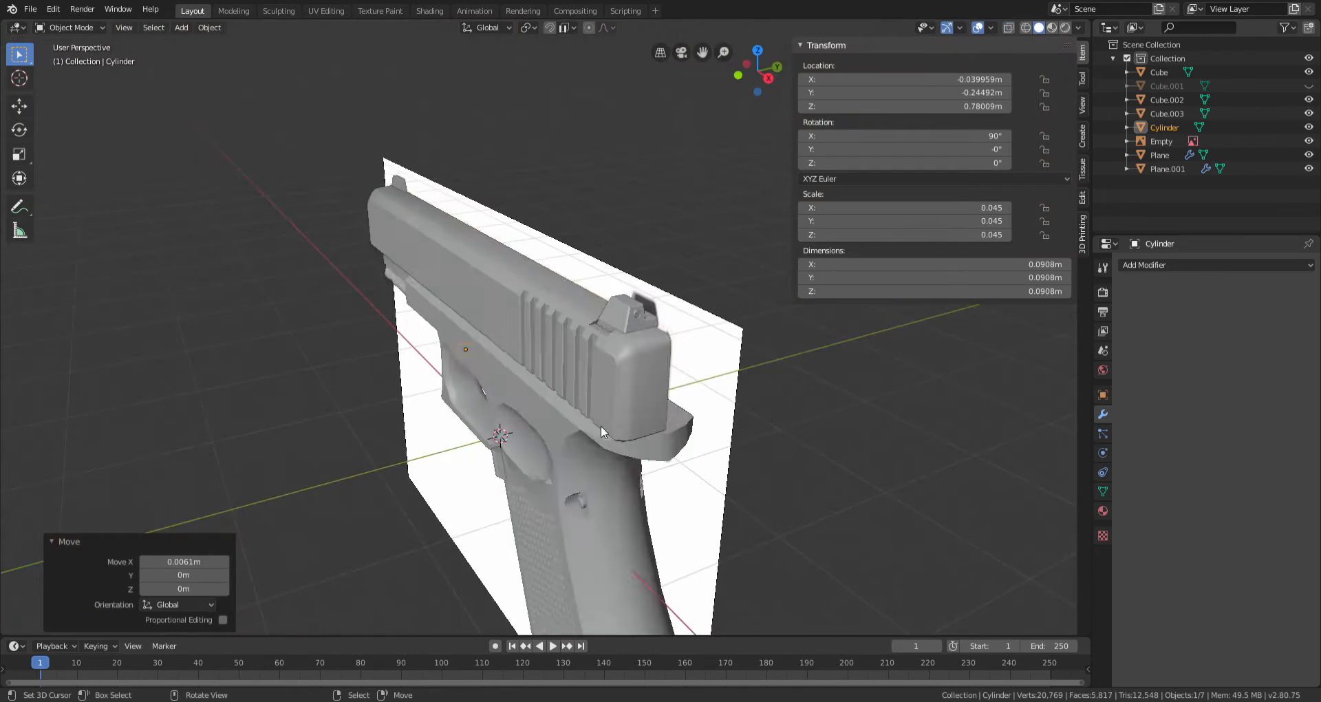
scroll(551, 406, "up", 3)
middle_click_drag(543, 372, 480, 372)
key("s")
key("x")
right_click(681, 366)
key("s")
key("y")
left_click(120, 372)
middle_click_drag(484, 265, 567, 355)
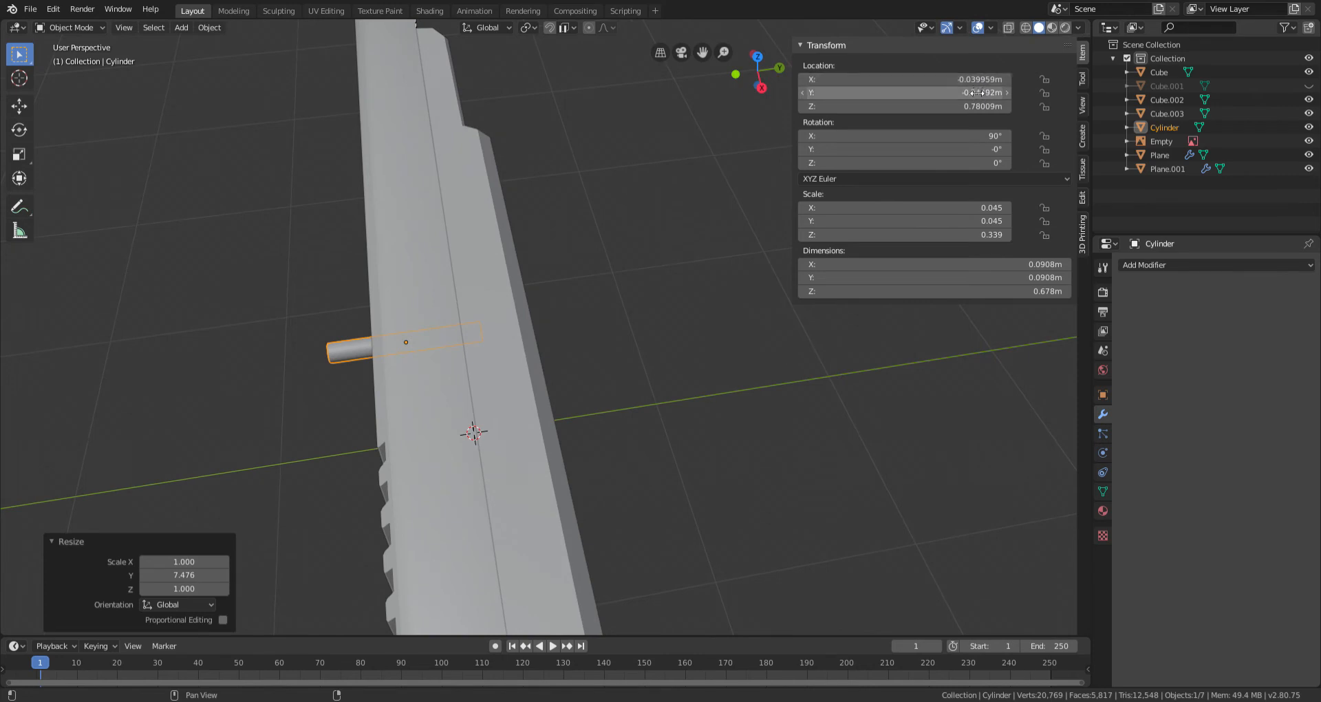
Step: Centre the pin cylinder across the frame by setting its Y location to 0 m
left_click(903, 92)
type("9")
key("Return")
scroll(430, 364, "down", 6)
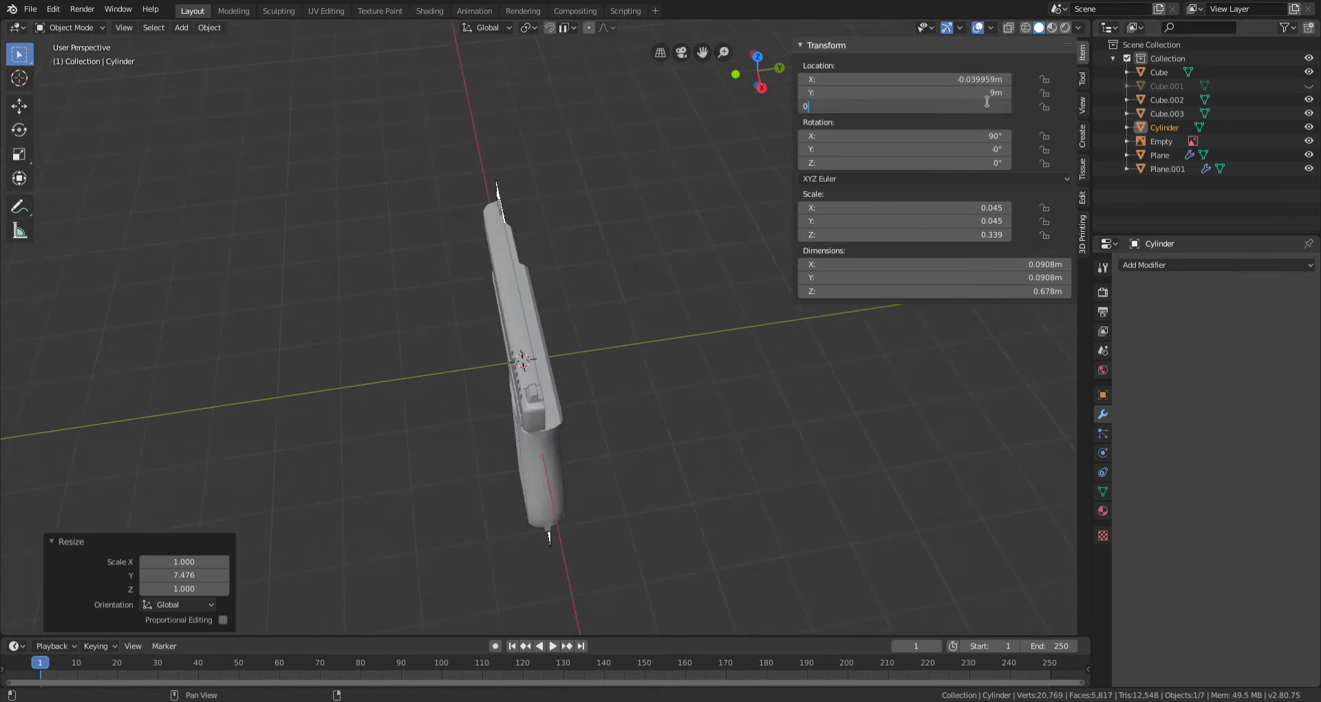
key("Escape")
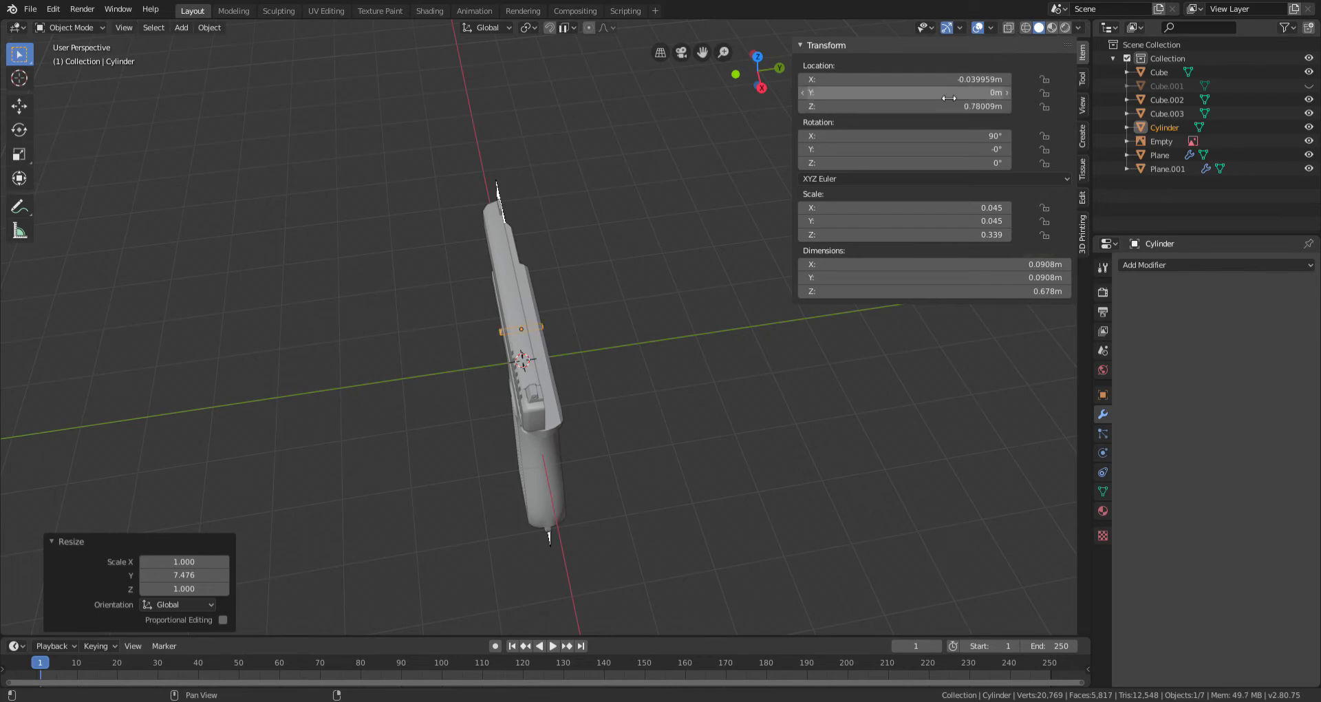
Step: Shorten the pin cylinder along Y to about 0.64 m so its ends barely protrude from the frame
scroll(543, 341, "up", 10)
key("s")
key("y")
left_click(626, 230)
middle_click_drag(516, 442, 581, 401)
Step: Bevel the circular edge loops around both end caps of the pin cylinder
key("Tab")
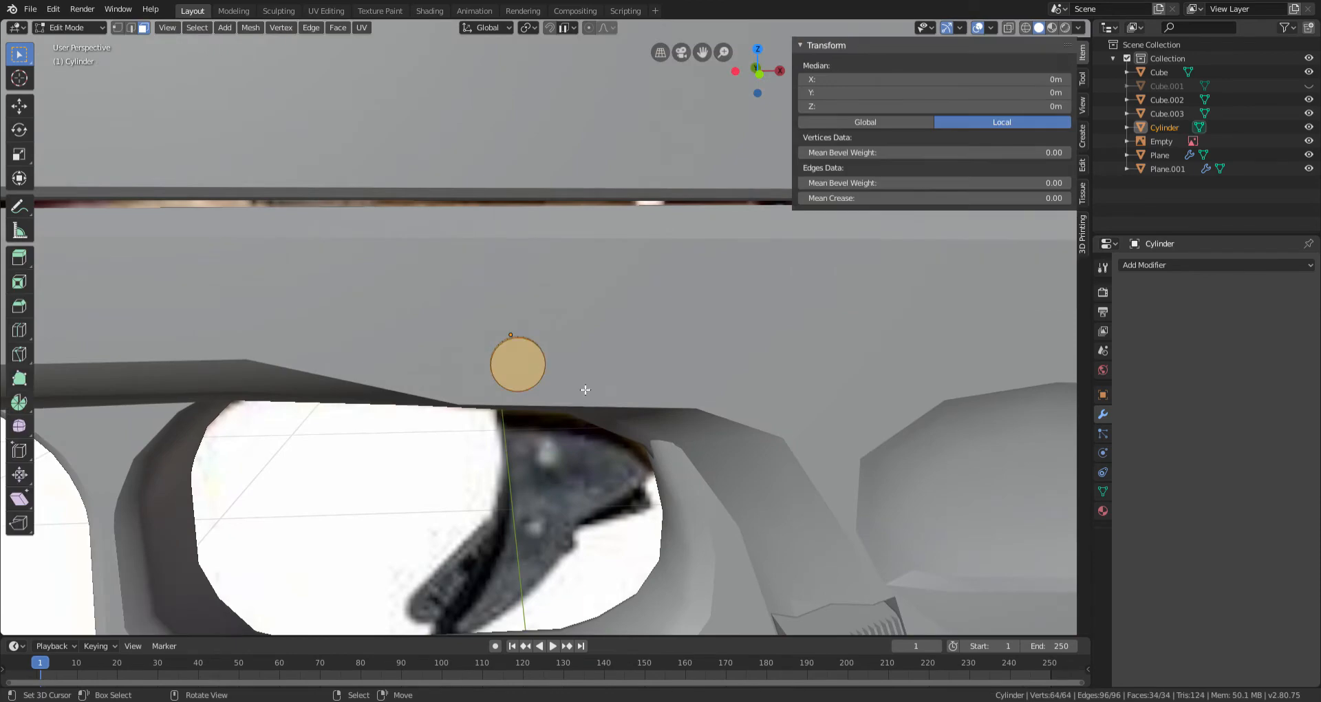
scroll(581, 385, "up", 3)
middle_click_drag(554, 329, 590, 365)
left_click(130, 27)
left_click(622, 445, "alt")
left_click(625, 465, "alt")
middle_click_drag(625, 465, 575, 272)
right_click(590, 230, "alt+shift")
key("ctrl+b")
left_click(912, 413)
key("Tab")
Step: Join the pin cylinder with the small ribbed button block on the grip into one object
scroll(698, 436, "down", 3)
middle_click_drag(663, 436, 833, 428)
right_click(557, 323)
scroll(599, 386, "down", 4)
middle_click_drag(606, 427, 646, 446)
right_click(548, 382, "ctrl+shift")
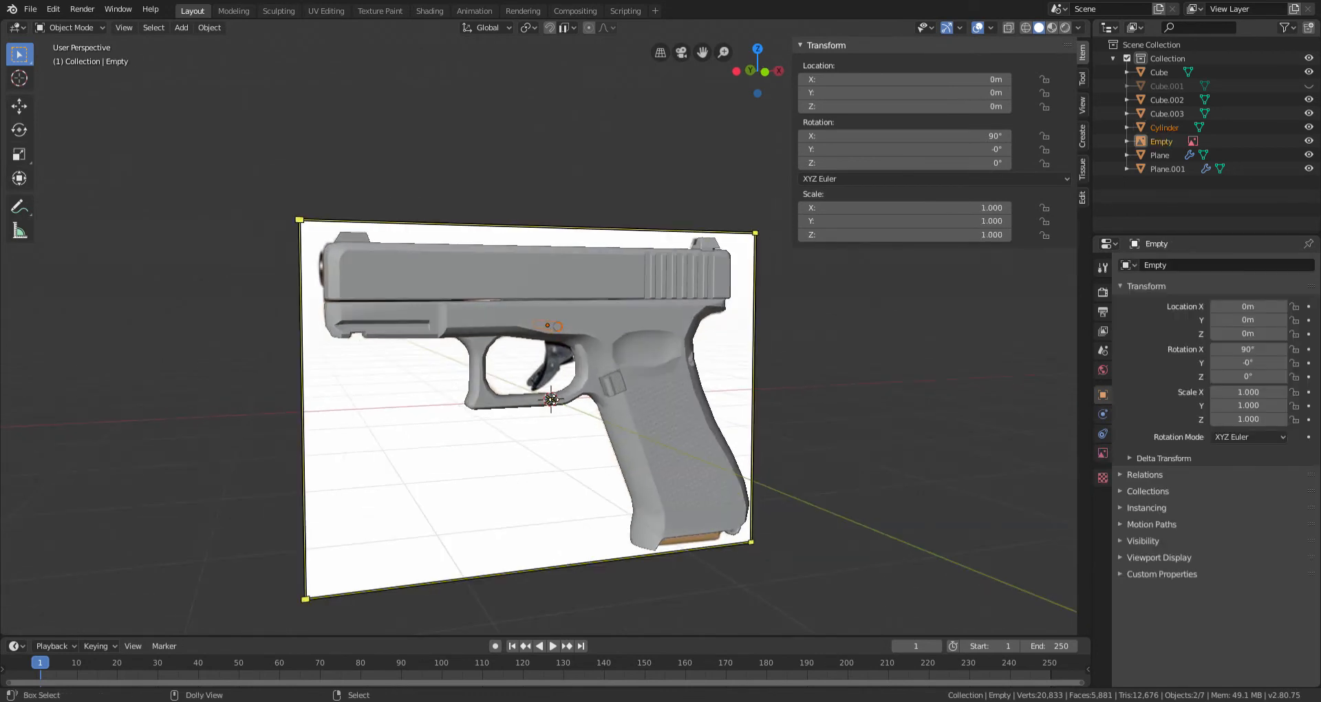
right_click(559, 313)
right_click(558, 325)
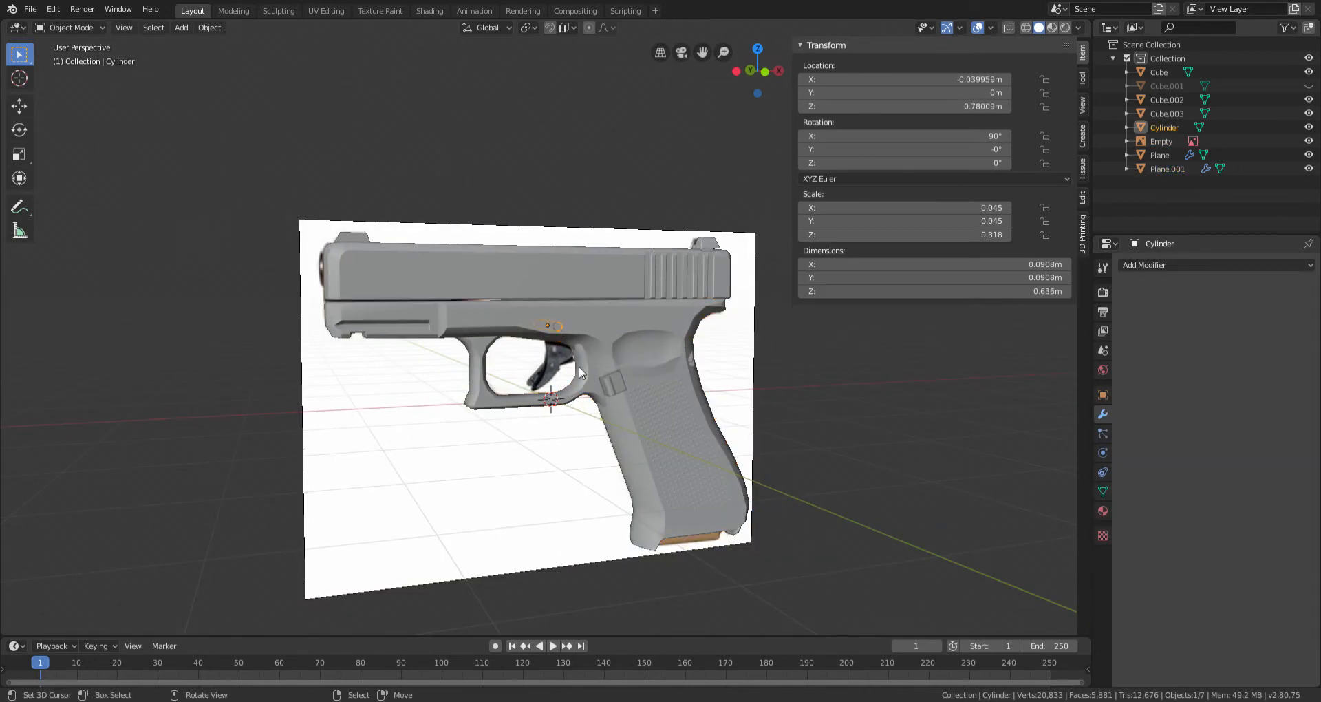
right_click(554, 382, "shift")
right_click(555, 326)
right_click(618, 378)
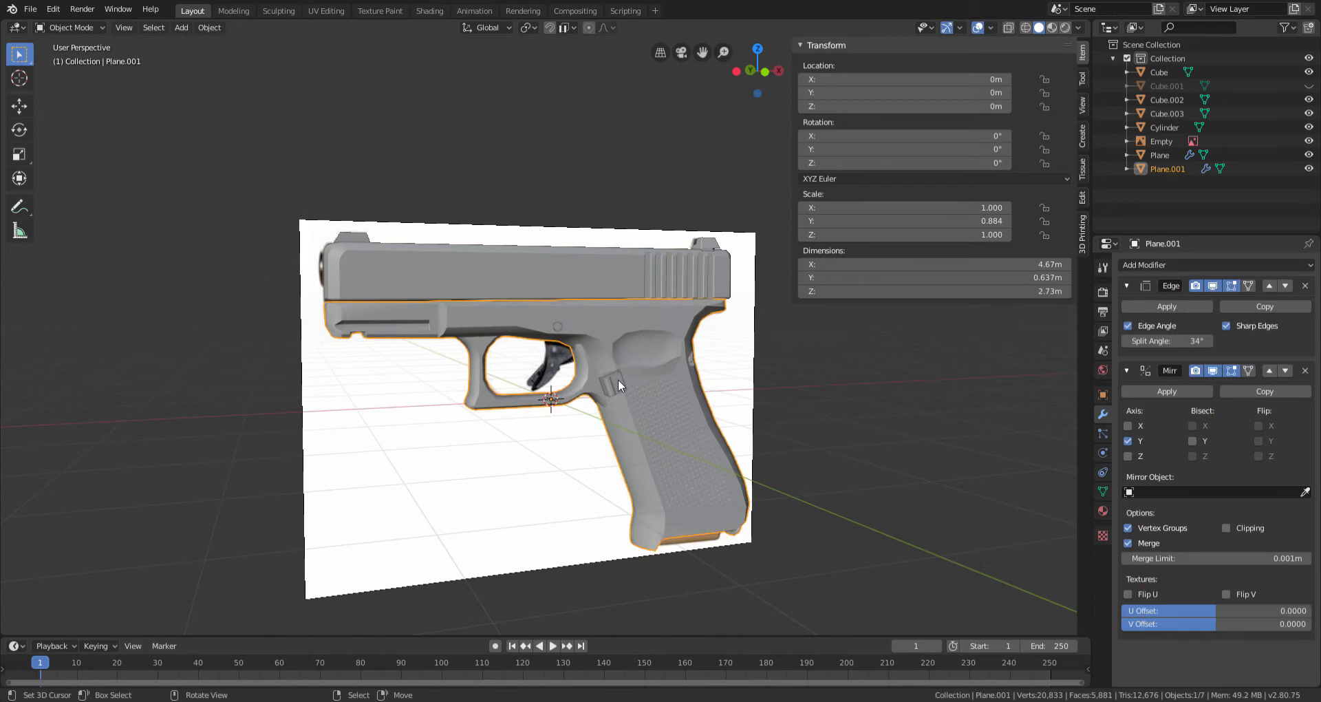
right_click(559, 325)
right_click(626, 350, "shift")
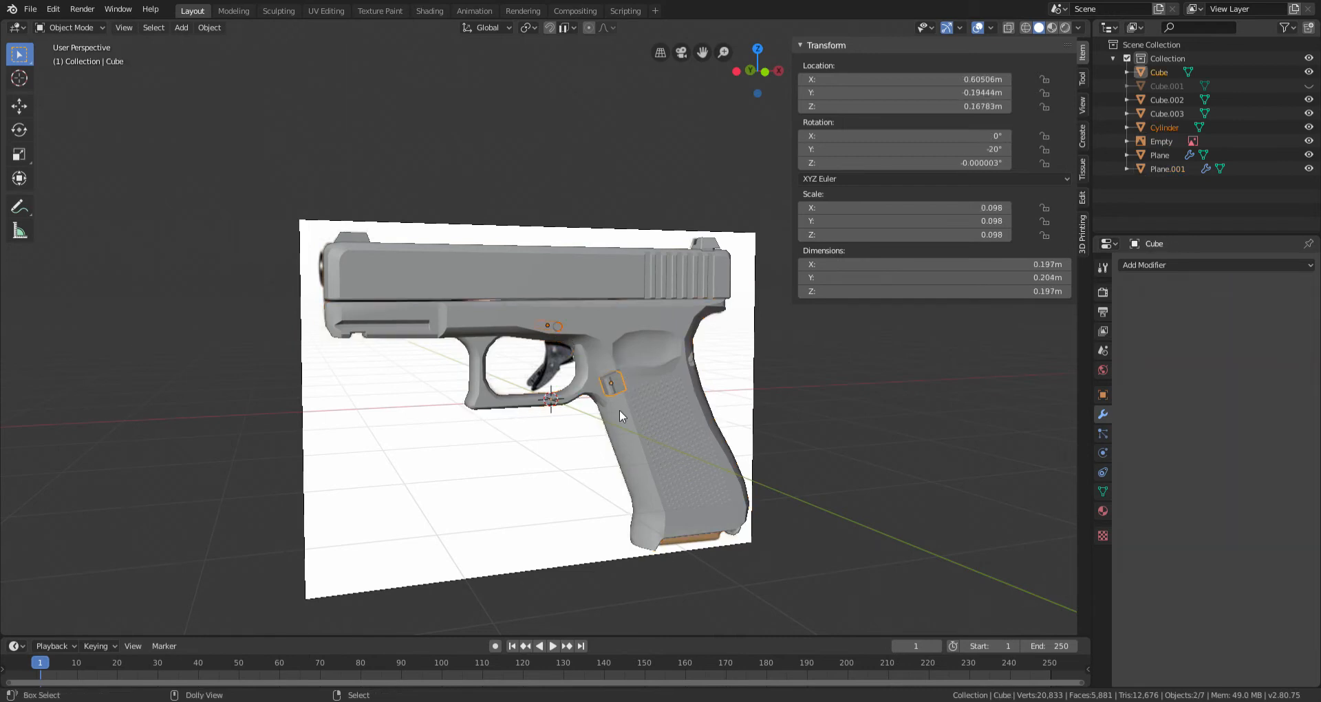
key("ctrl+j")
Step: Hide the reference image and select the pistol frame together with the joined pin and button object
right_click(555, 404, "shift")
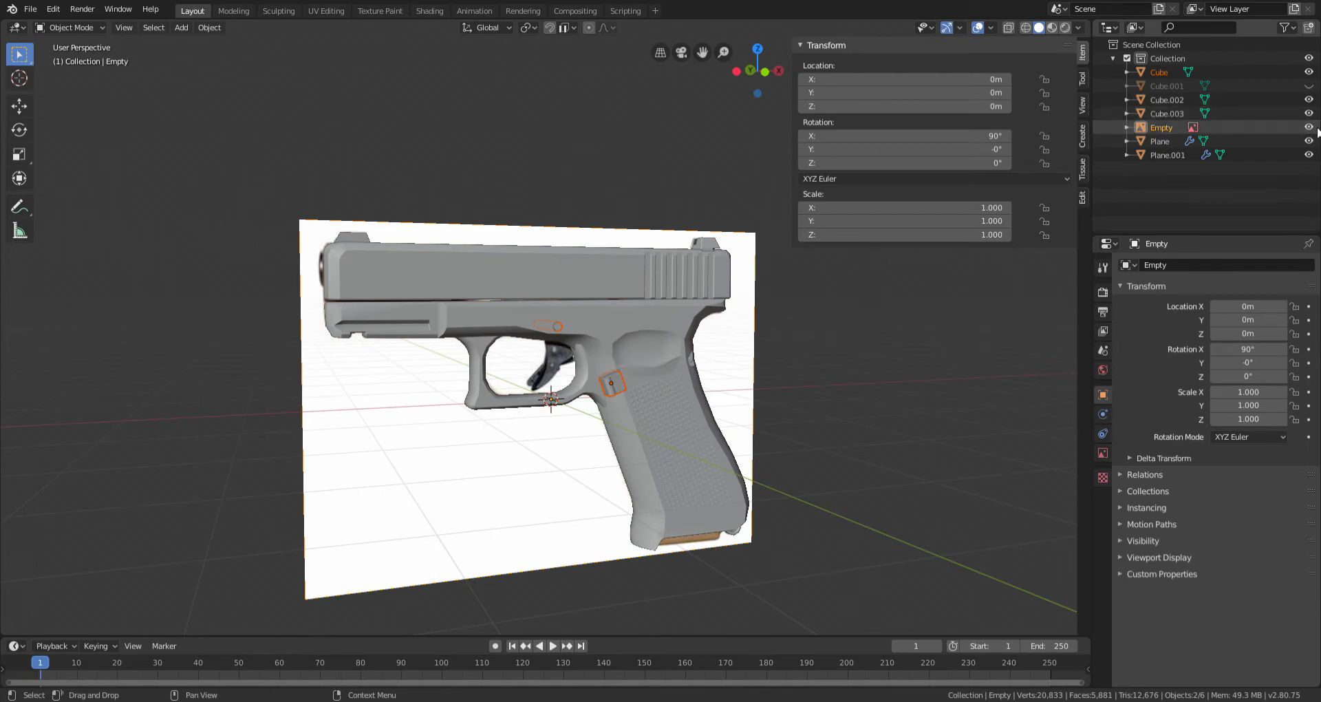
left_click(1309, 127)
right_click(571, 338)
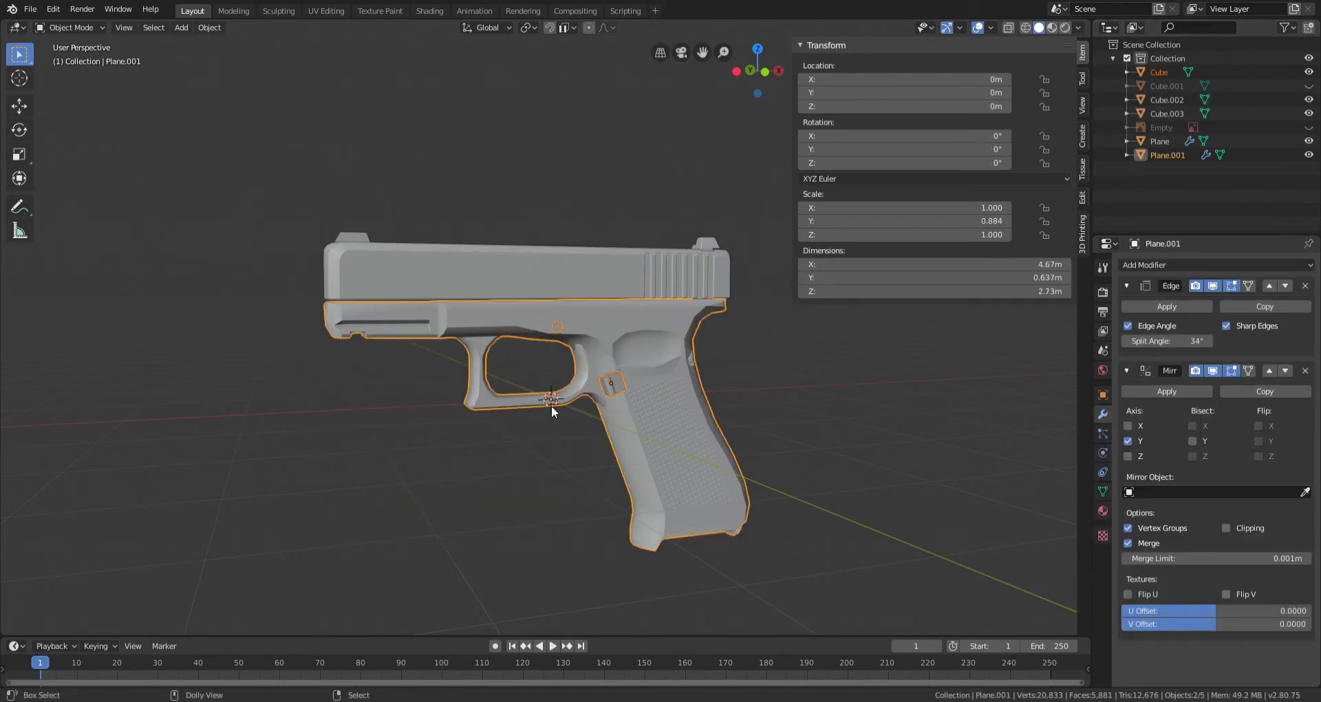
scroll(556, 404, "up", 5)
middle_click_drag(658, 403, 449, 420)
key("ctrl+z")
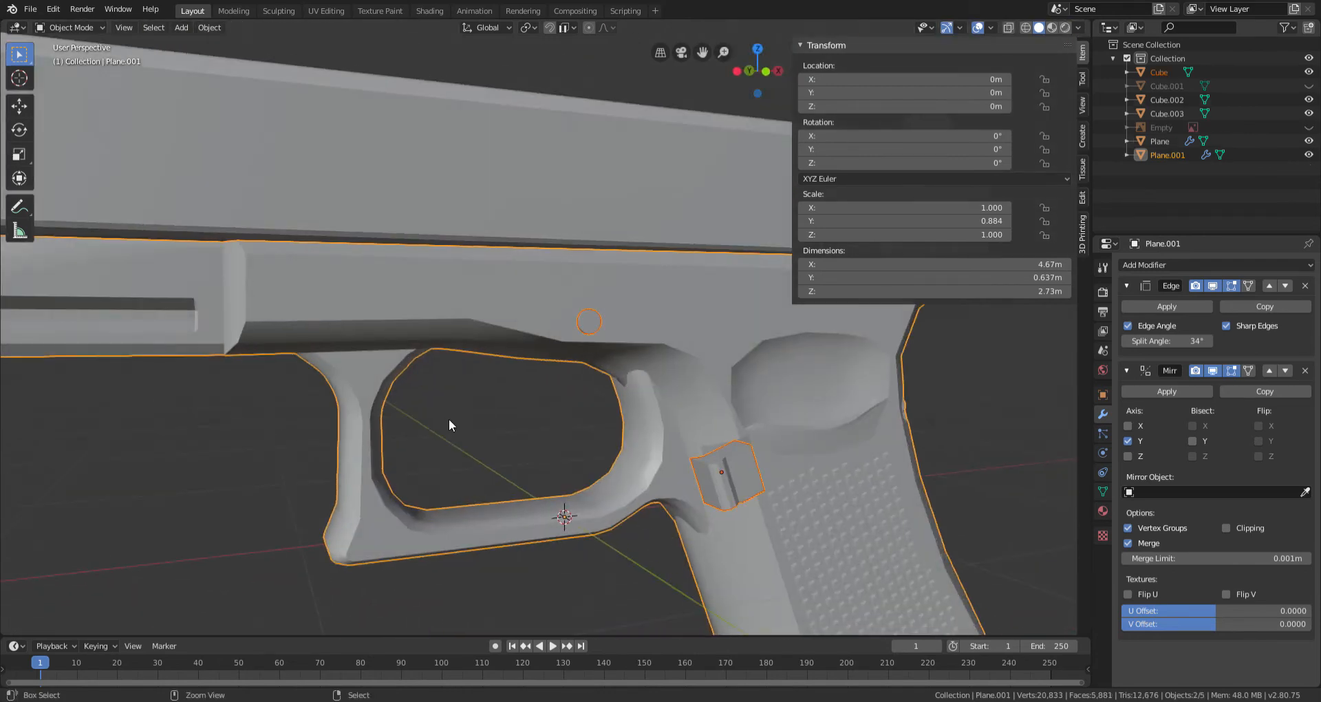
Step: Examine the whole pistol from several angles, including the trigger guard and grip button, with nothing selected
right_click(725, 458)
scroll(673, 426, "down", 4)
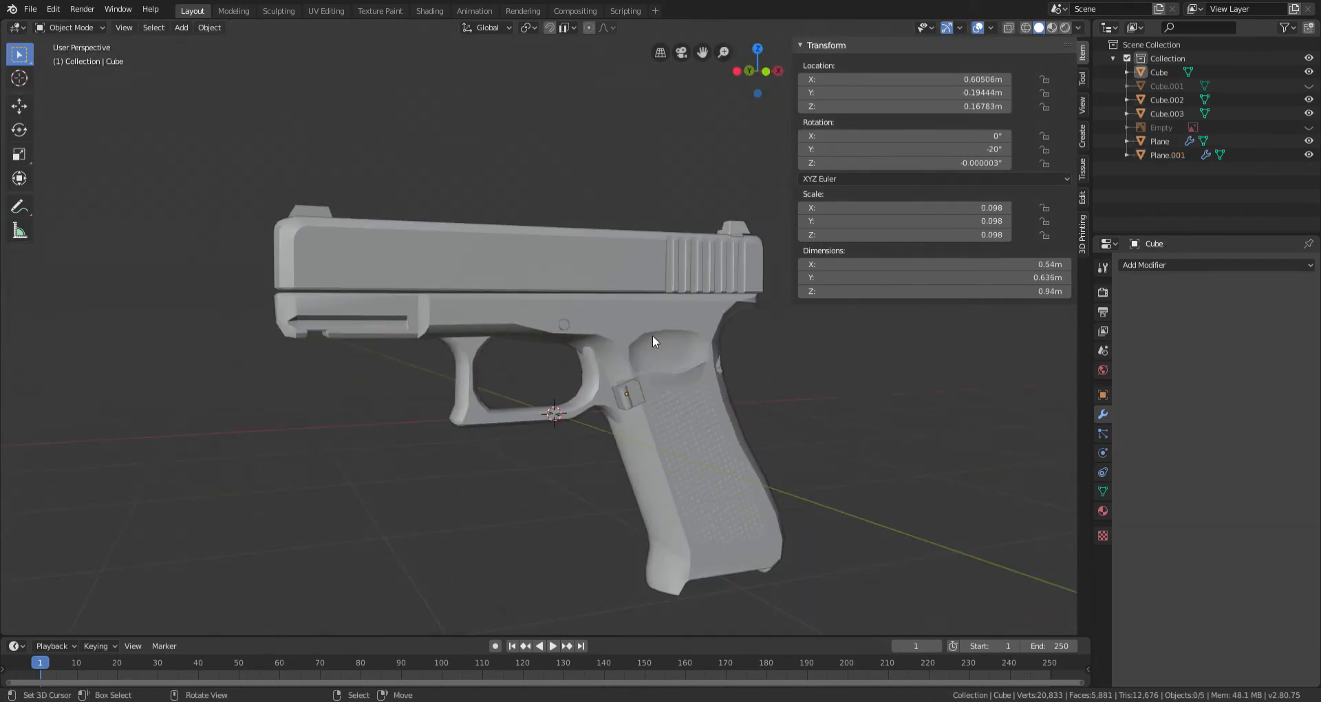
right_click(596, 371)
middle_click_drag(592, 373, 765, 365)
scroll(695, 386, "up", 4)
middle_click_drag(695, 385, 523, 396)
key("alt+a")
scroll(581, 336, "down", 5)
middle_click_drag(461, 348, 571, 361)
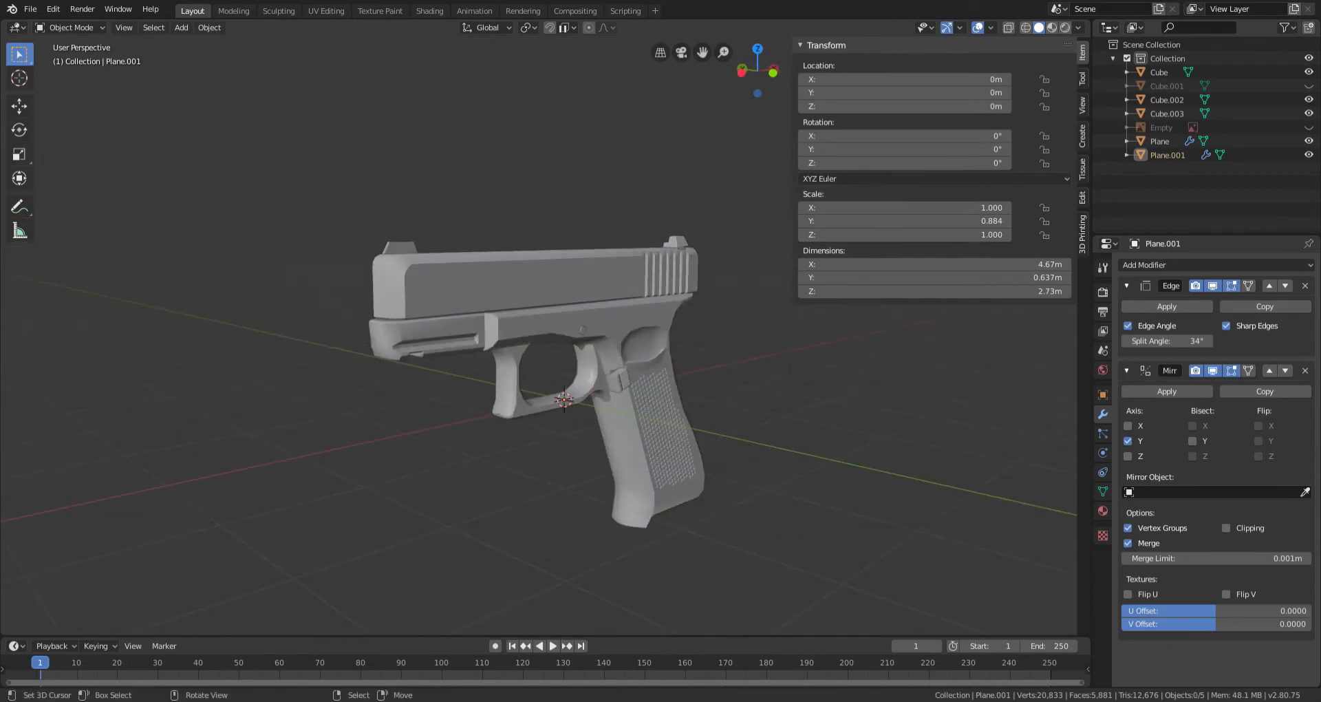
Step: Save the project as glock1.blend in the Blender Objekte folder
left_click(28, 9)
left_click(76, 113)
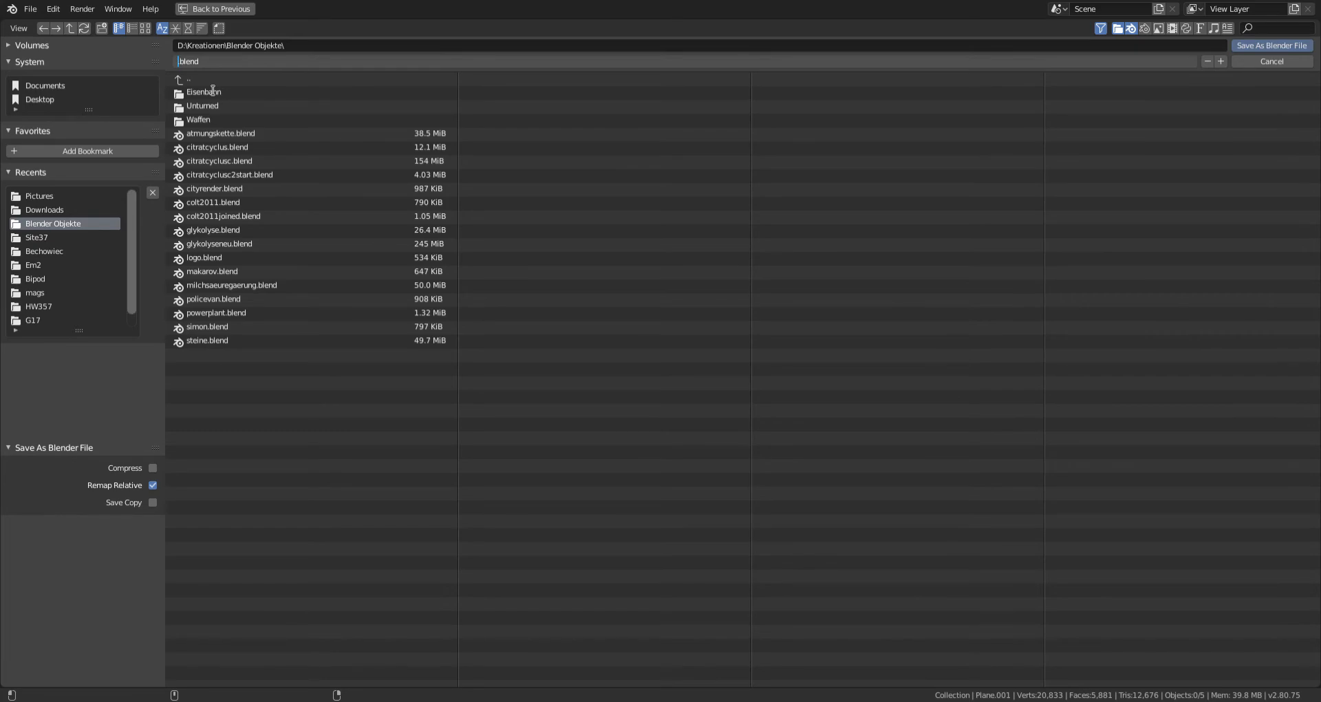
key("Return")
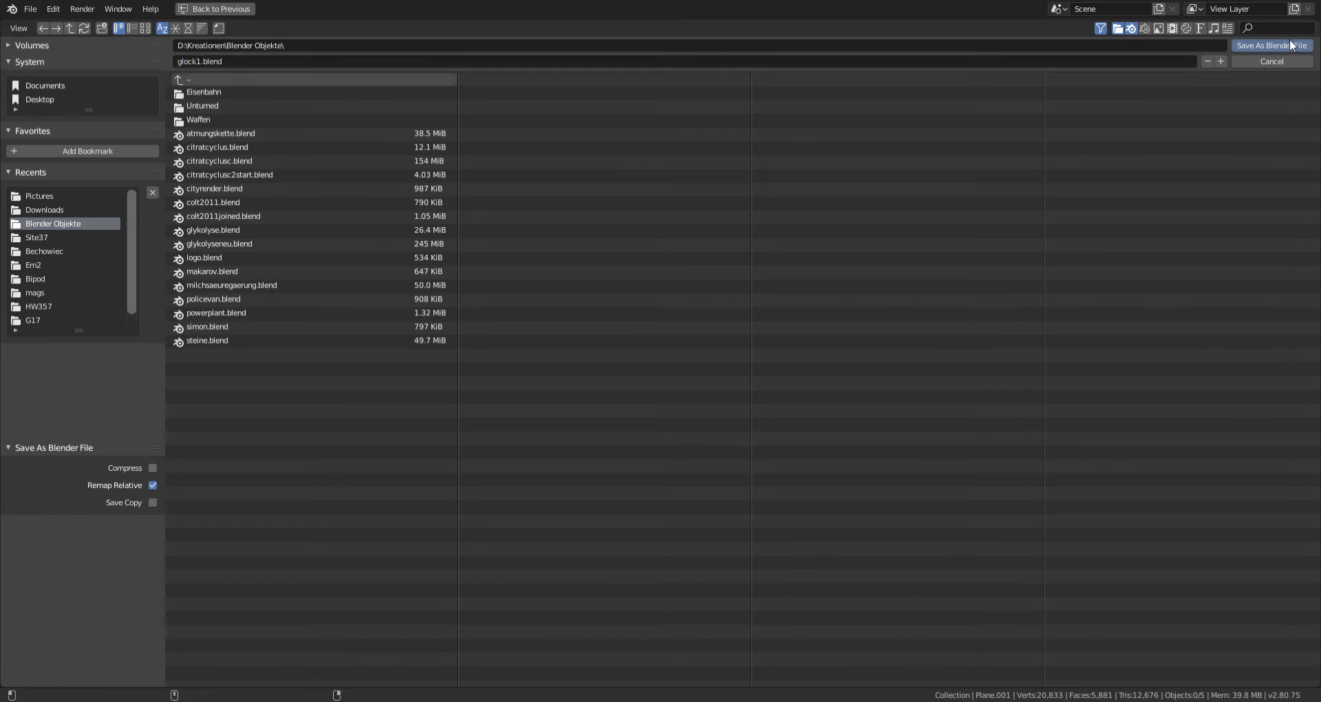
Step: Apply the pistol frame's Mirror and Edge Split modifiers
scroll(642, 370, "up", 3)
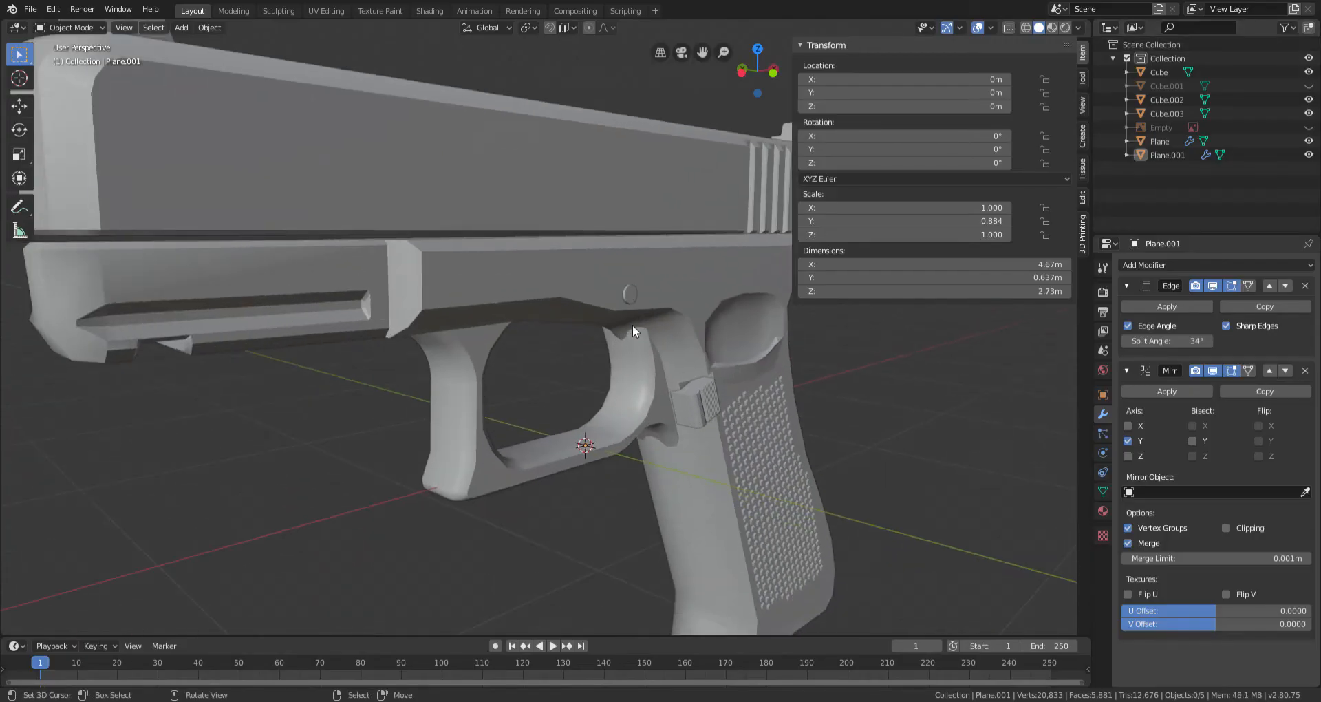
left_click(1183, 391)
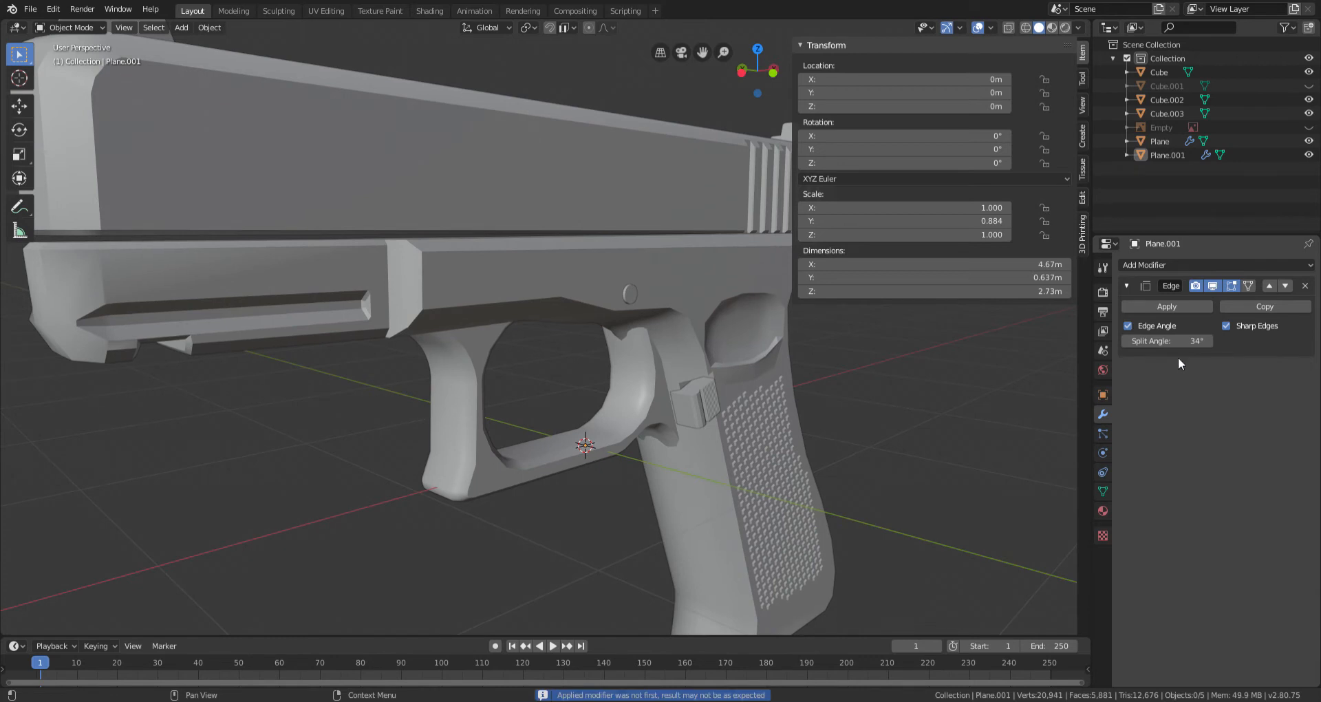
left_click(1159, 304)
scroll(518, 419, "down", 3)
scroll(517, 419, "down", 3)
right_click(510, 311)
middle_click_drag(510, 312, 638, 337)
key("alt+a")
scroll(639, 337, "up", 3)
left_click(686, 301)
middle_click_drag(686, 300, 592, 395)
key("alt+a")
Step: Add a mesh cylinder at the origin and rotate it 90° about Y
left_click(182, 27)
mouse_move(227, 43)
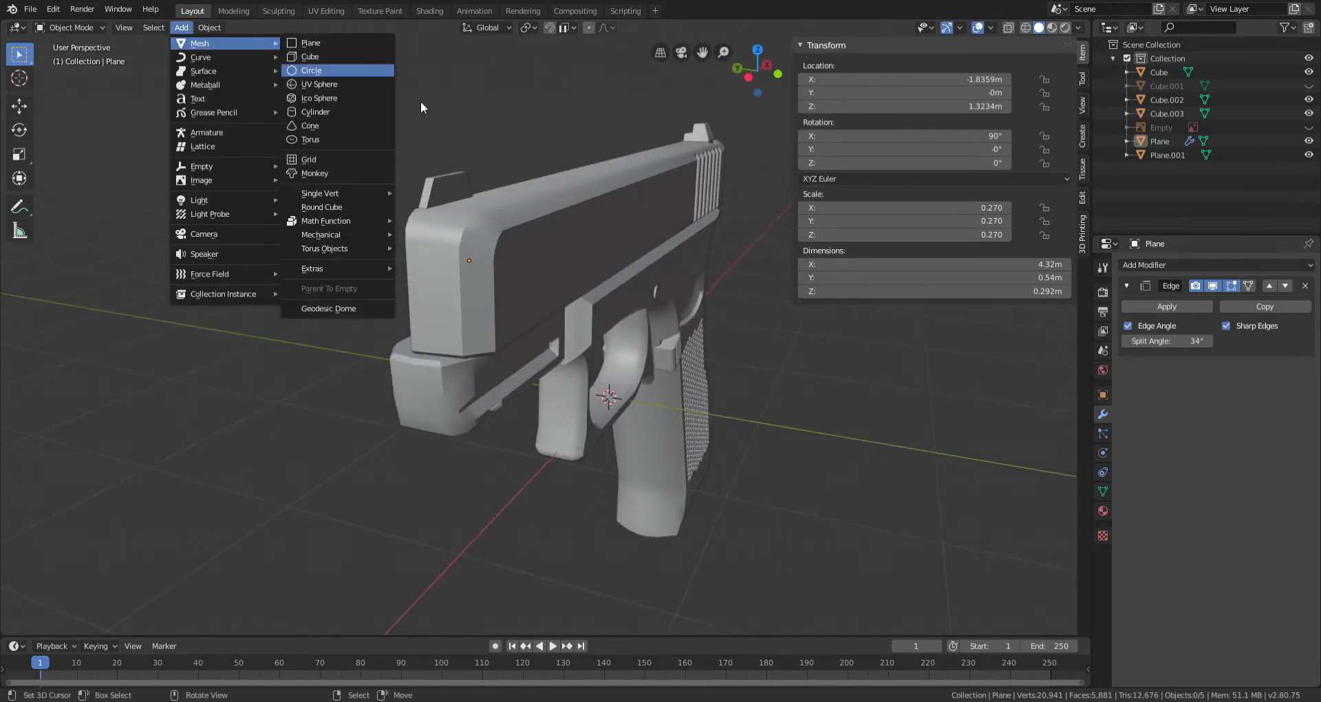
left_click(330, 113)
key("KP_1")
key("KP_3")
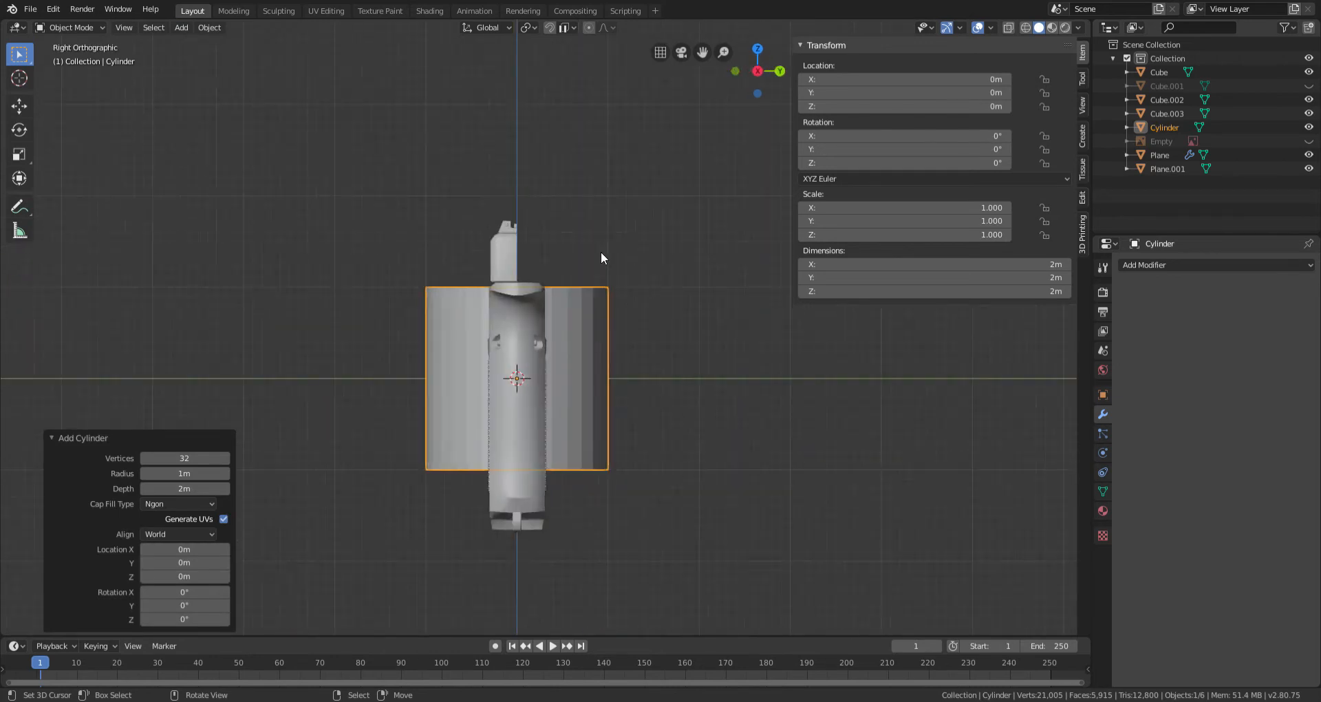
key("ctrl+KP_3")
type("rx90")
right_click(708, 212)
type("ry90")
key("Return")
Step: Scale the cylinder down to about 0.194 m and raise it along Z to about 0.91 m, level with the frame's front block
scroll(721, 365, "up", 1)
scroll(721, 364, "up", 4)
key("s")
left_click(640, 461)
key("g")
key("z")
left_click(694, 177)
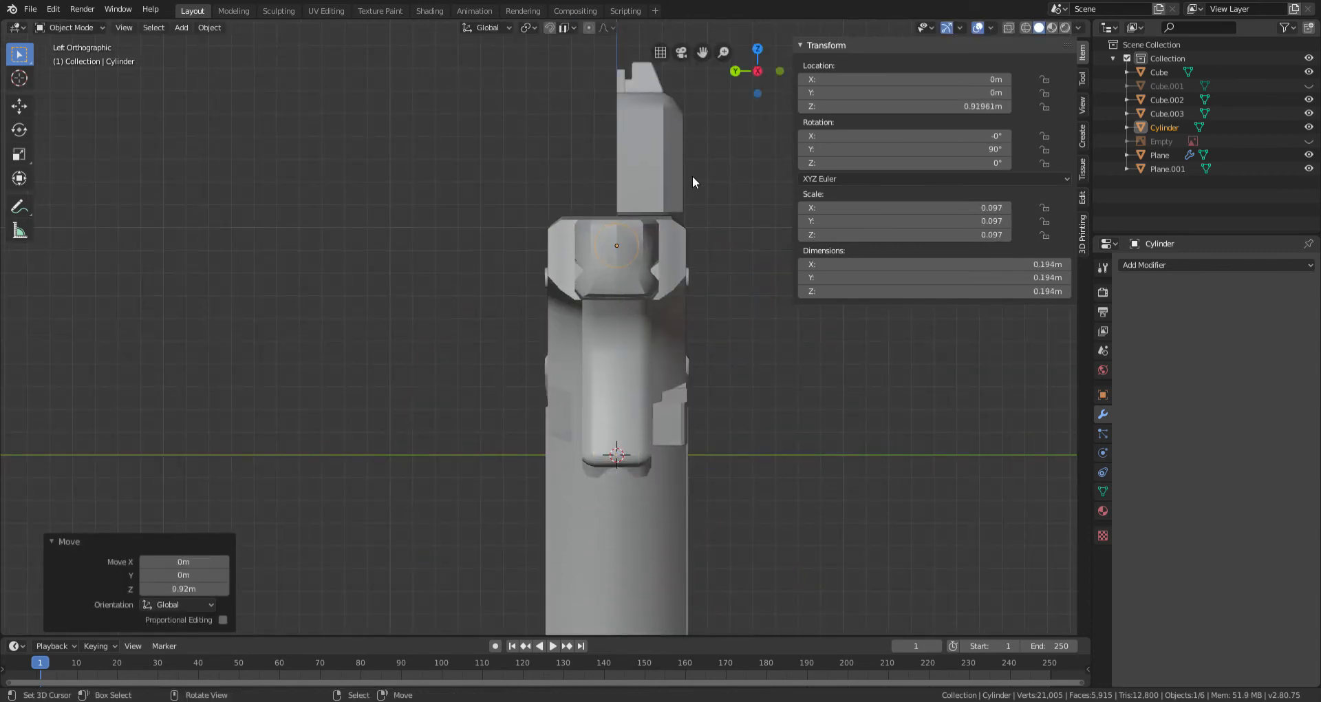
scroll(676, 267, "up", 6)
key("g")
key("z")
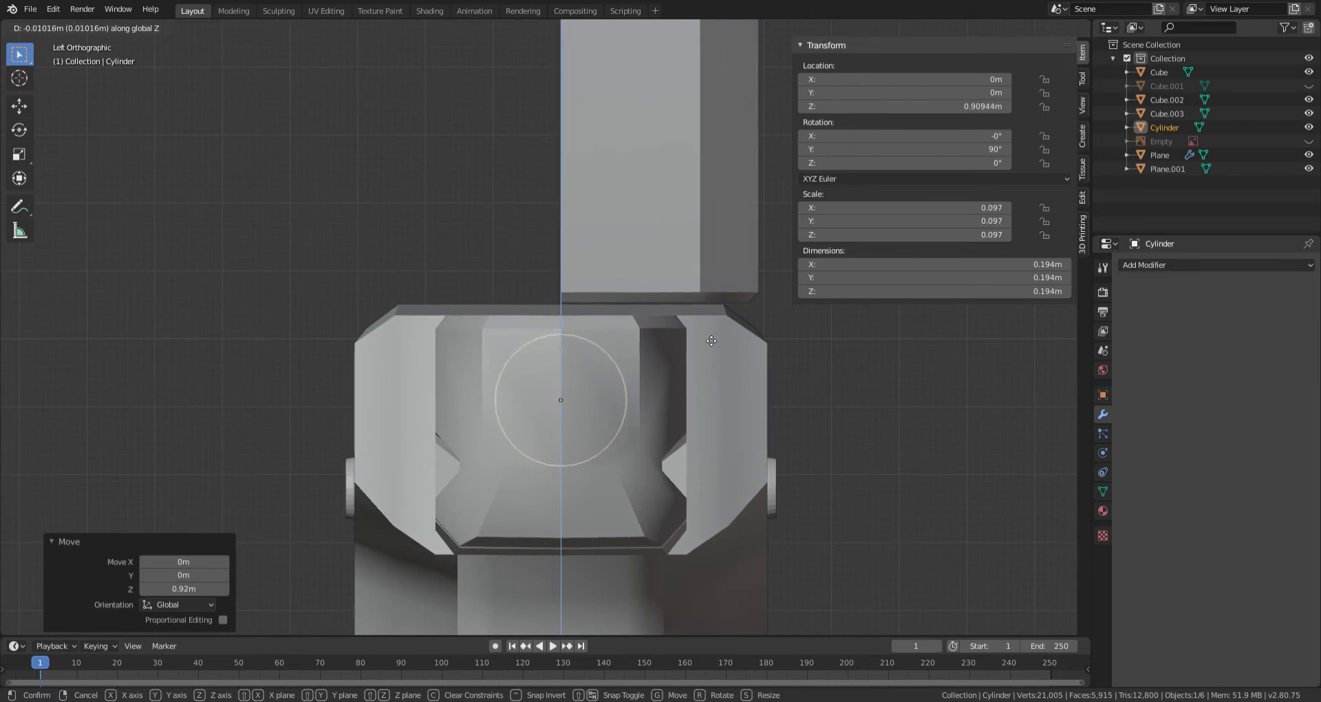
left_click(711, 341)
Step: Move the cylinder about 2.2 m in negative X to the front end of the frame
scroll(691, 399, "down", 8)
middle_click_drag(691, 399, 607, 428)
key("g")
key("x")
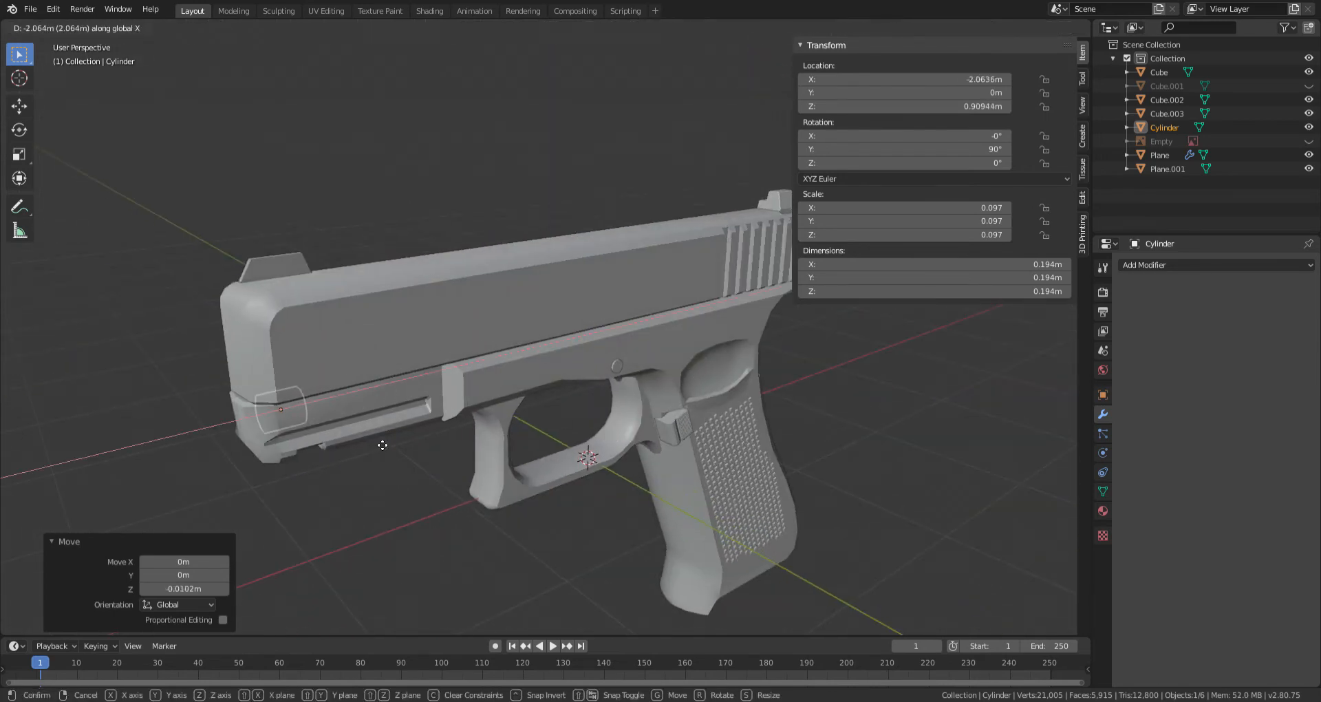
left_click(355, 448)
Step: Extrude the cylinder's front face in place and shrink the new face to about 0.293 of its size
middle_click_drag(351, 448, 519, 331)
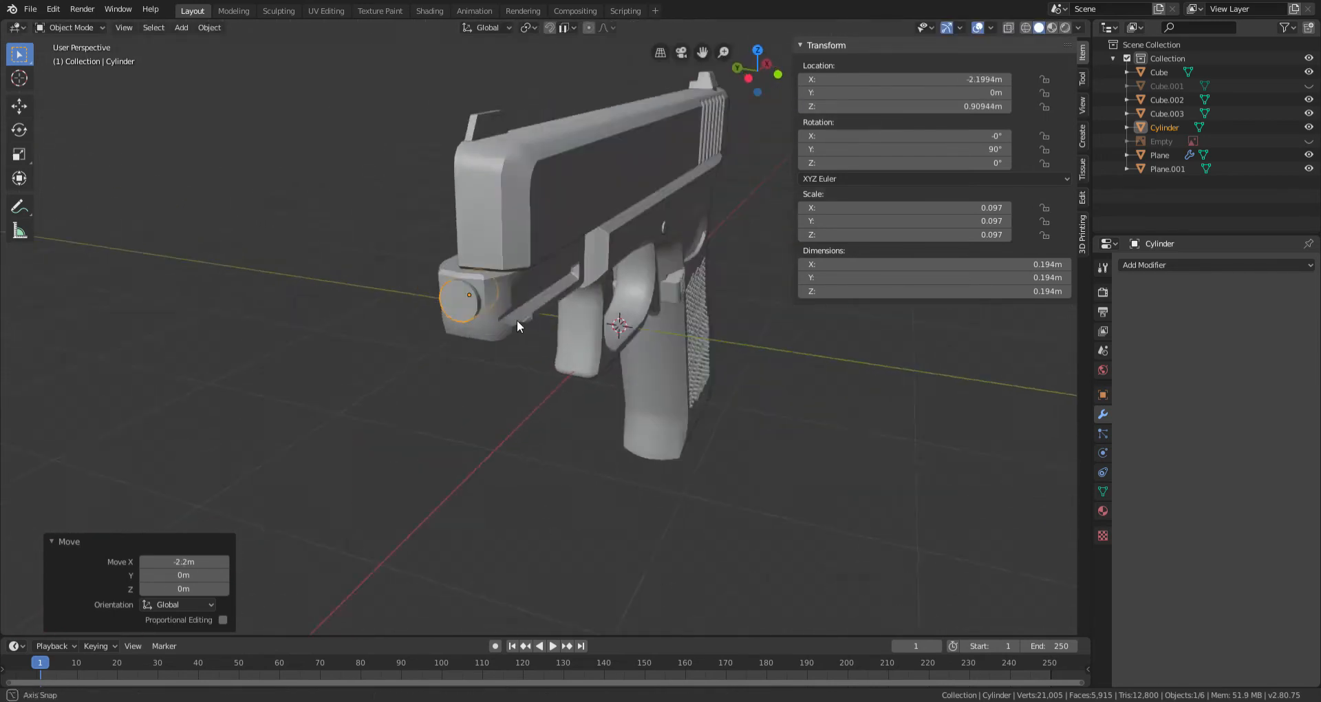
scroll(620, 328, "up", 4)
middle_click_drag(610, 330, 558, 290)
key("Tab")
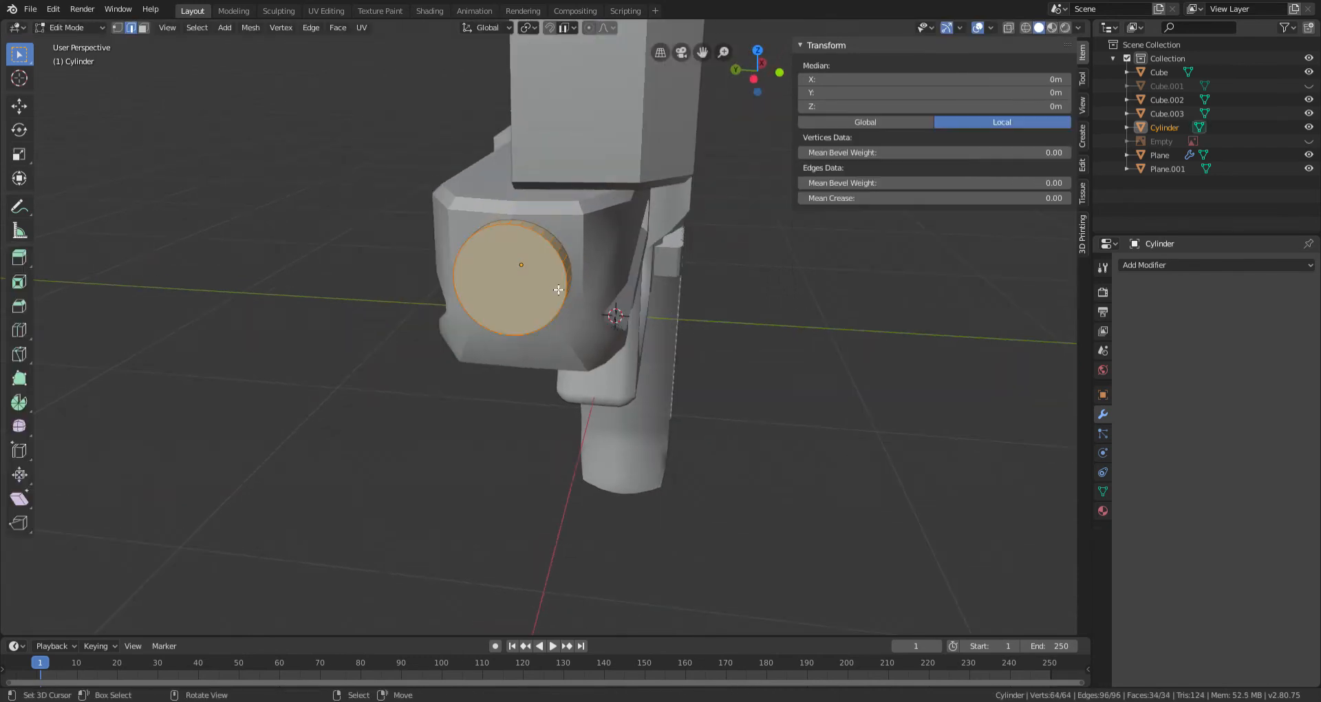
left_click(144, 28)
left_click(548, 310)
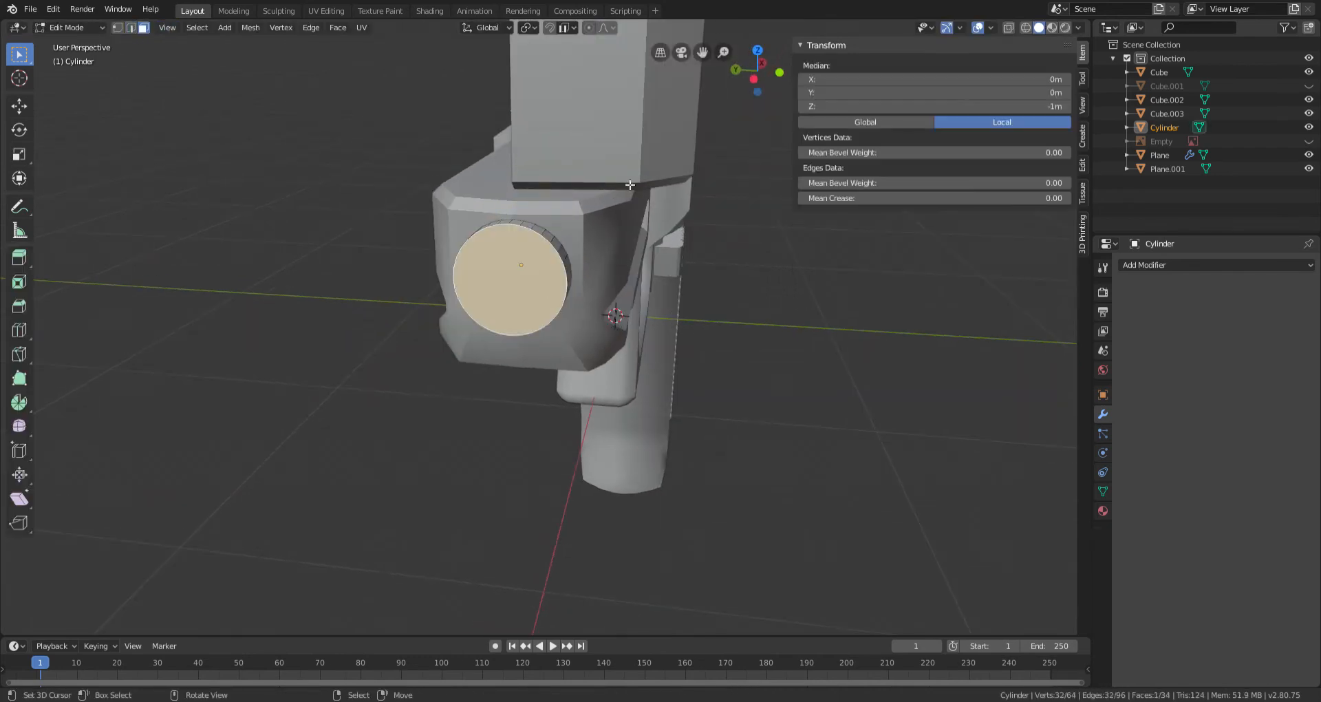
middle_click_drag(632, 216, 625, 225)
scroll(625, 225, "up", 2)
key("e")
right_click(629, 220)
key("s")
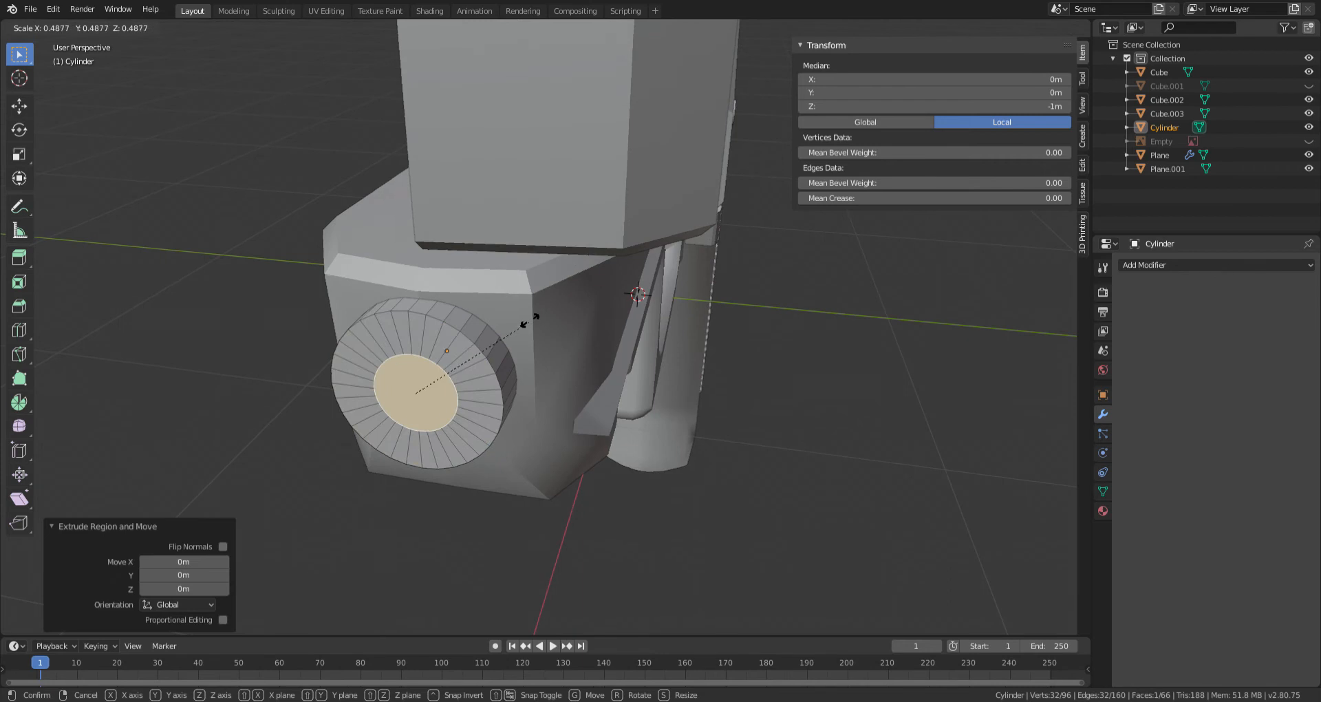
left_click(486, 354)
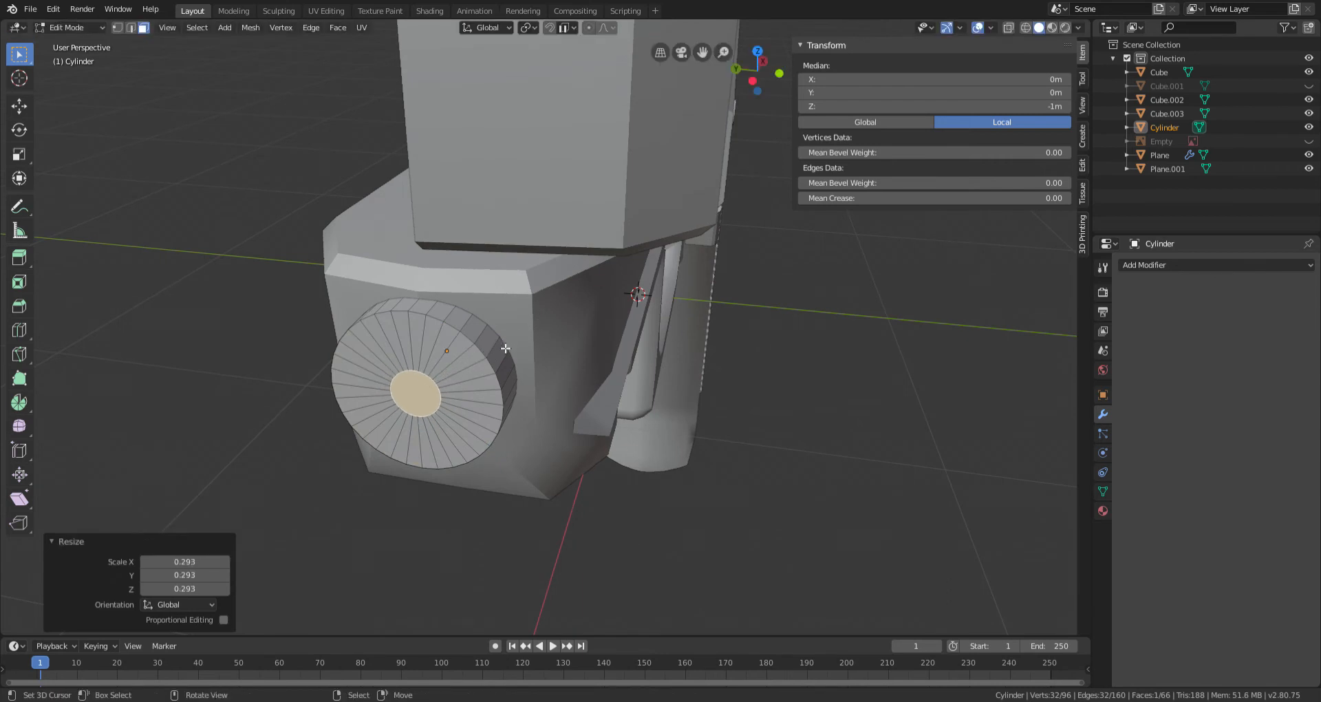
Step: Extrude and shrink the small inner face slightly again, and push it back into the cylinder to form a central hole
key("e")
right_click(597, 340)
key("s")
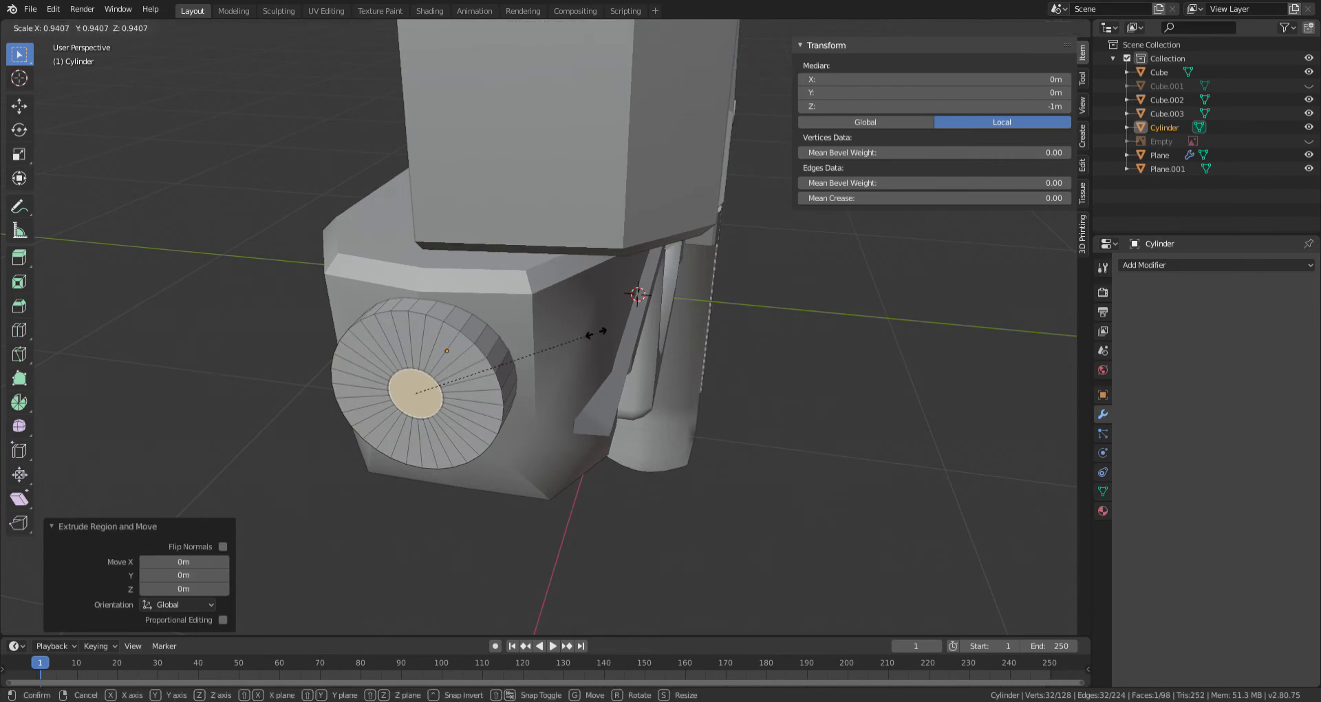
left_click(574, 344)
key("g")
key("x")
left_click(577, 343)
key("e")
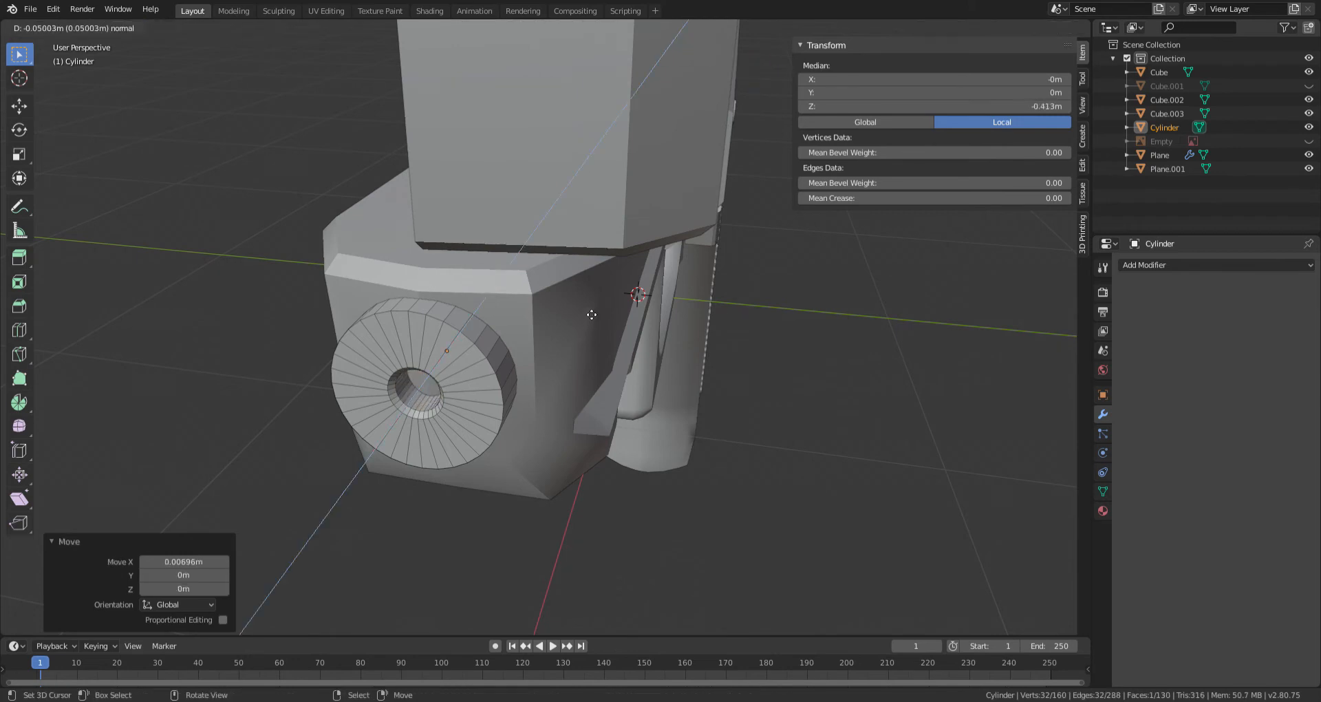
left_click(676, 217)
Step: Bevel the outer rim loop of the cylinder's front face and return to Object Mode
left_click(133, 28)
left_click(454, 335, "alt")
key("ctrl+b")
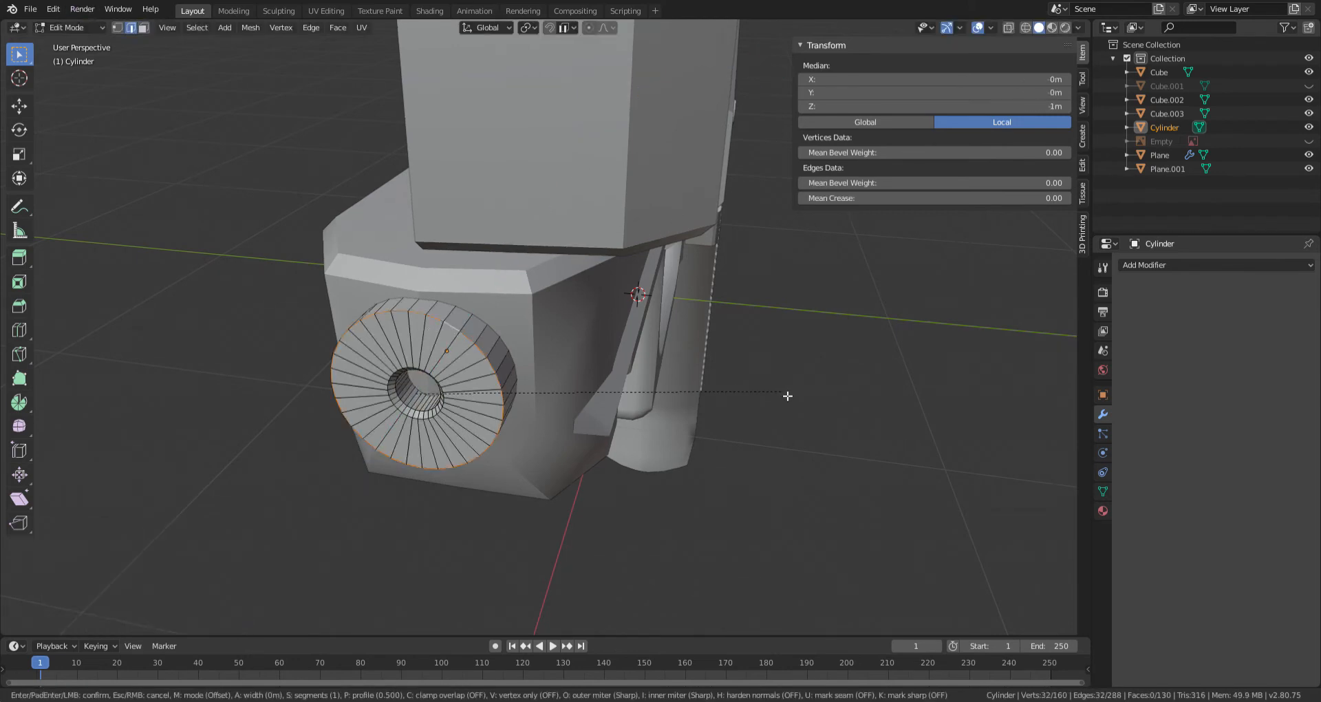
left_click(800, 396)
key("Tab")
Step: Slide the beveled cylinder along X to seat it in the frame's front end
middle_click_drag(802, 396, 333, 391)
key("g")
key("x")
left_click(529, 383)
key("alt+a")
Step: Fine-tune the cylinder's position along X to about -2.198 m
scroll(530, 383, "down", 4)
scroll(543, 333, "up", 3)
scroll(332, 391, "up", 2)
left_click(314, 372)
key("g")
key("y")
right_click(477, 554)
key("g")
key("x")
left_click(480, 551)
left_click(455, 521)
middle_click_drag(455, 521, 508, 378)
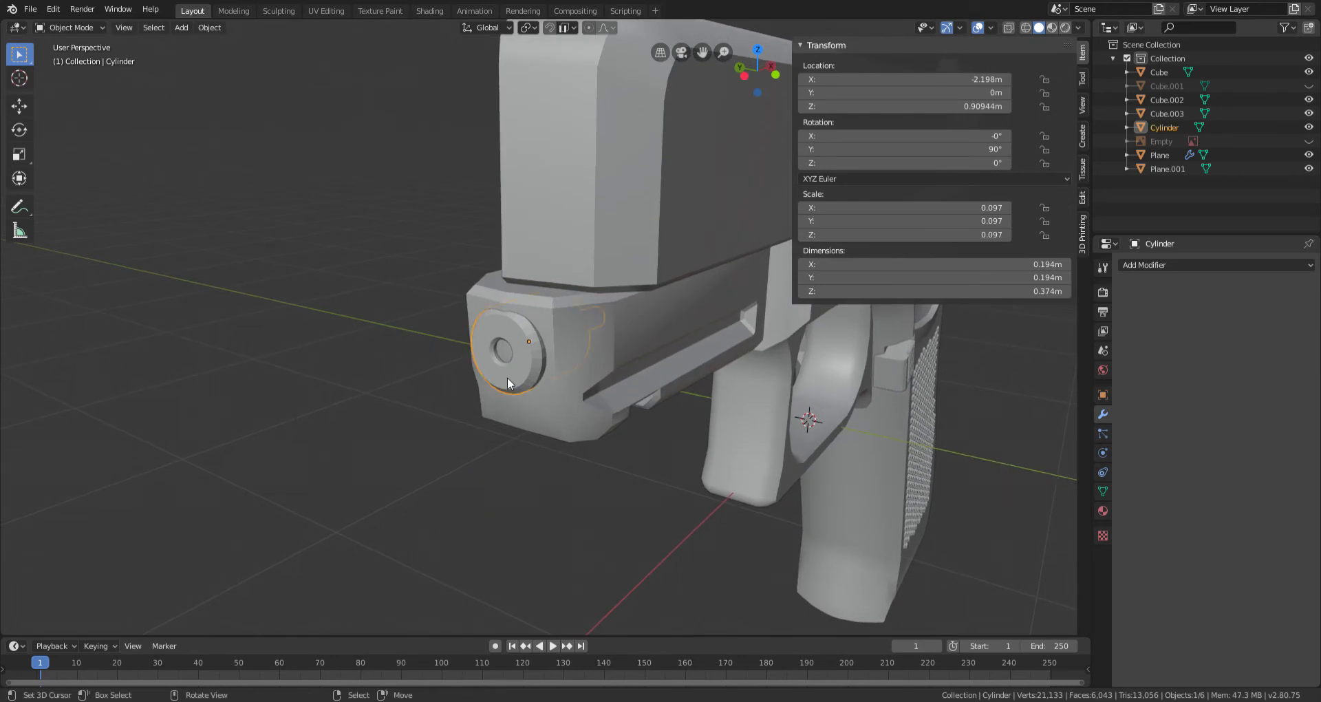
Step: Join the front cylinder with the pistol frame into one object
scroll(539, 366, "down", 3)
right_click(726, 401, "shift")
key("ctrl+j")
key("alt+a")
Step: Apply the slide's Edge Split modifier
scroll(702, 406, "up", 5)
right_click(609, 238)
scroll(592, 344, "down", 5)
scroll(555, 313, "up", 2)
right_click(555, 307)
left_click(1179, 308)
Step: Add a Mirror modifier to the slide and mirror it only across the Z axis
left_click(1147, 263)
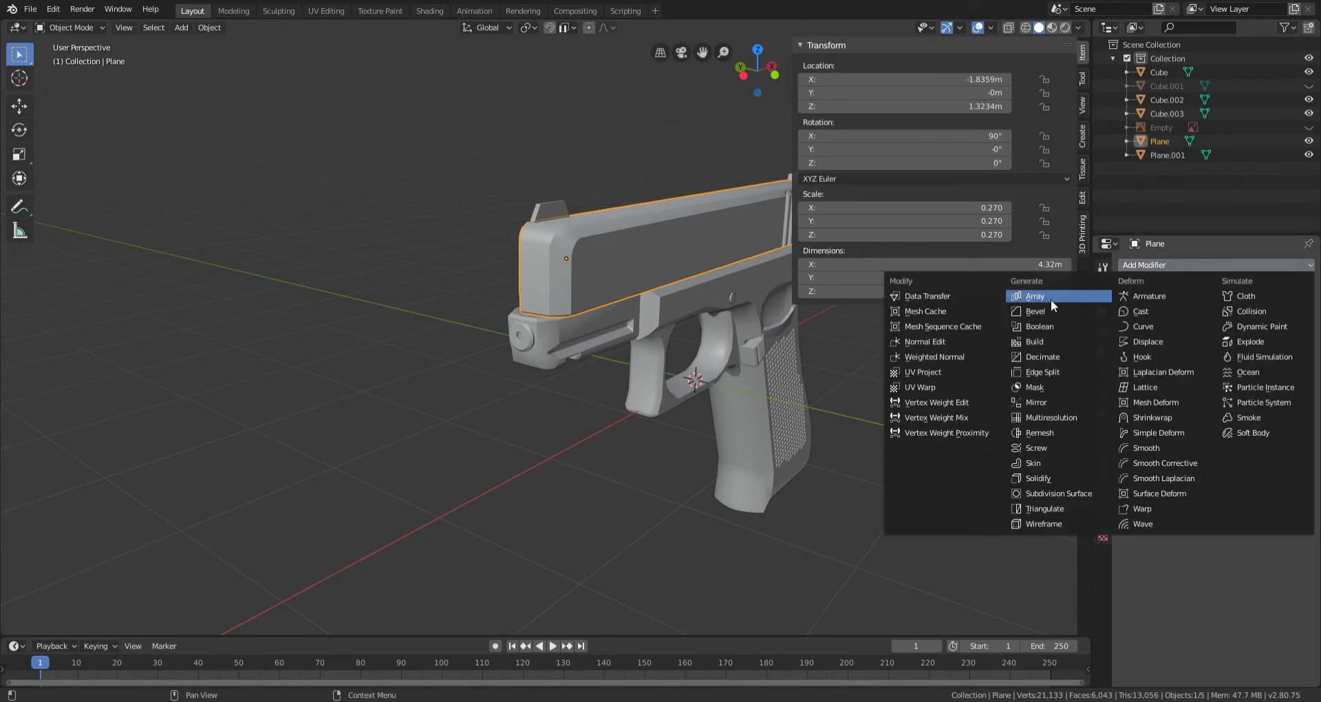
left_click(1039, 403)
left_click(1128, 356)
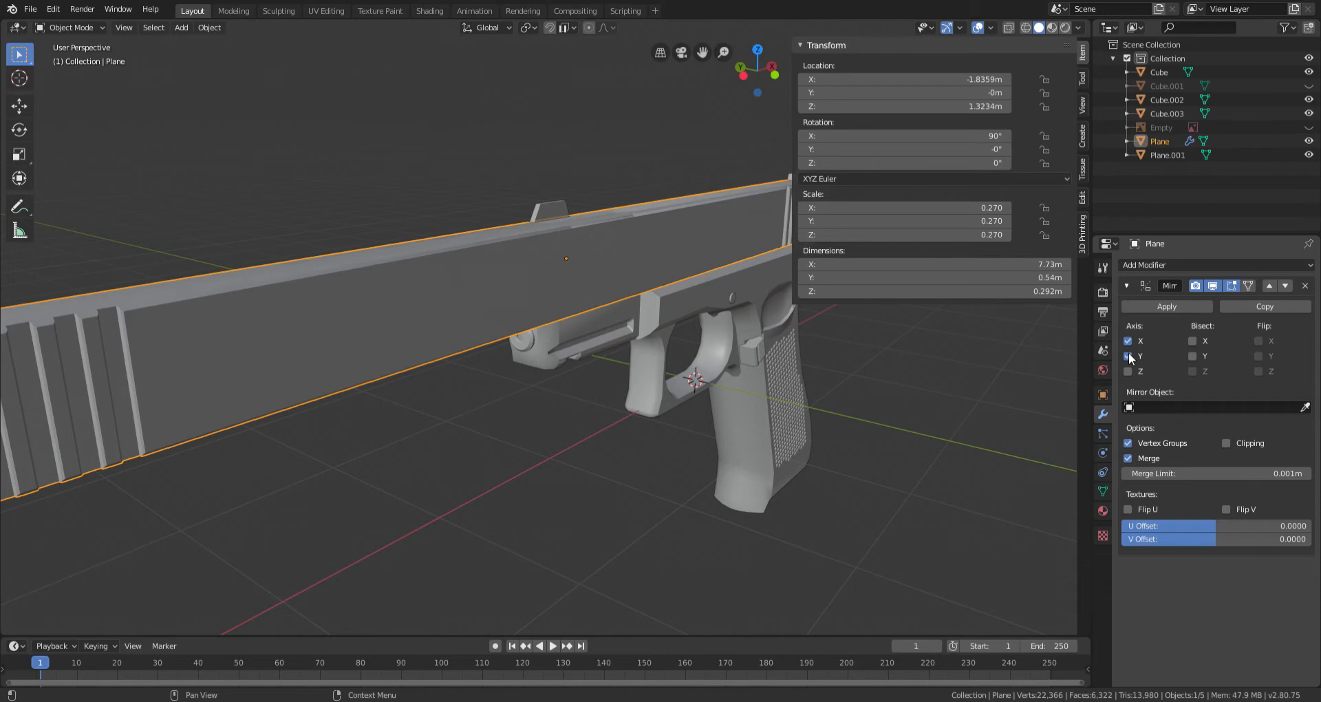
left_click(1129, 340)
left_click(1129, 371)
left_click(1128, 356)
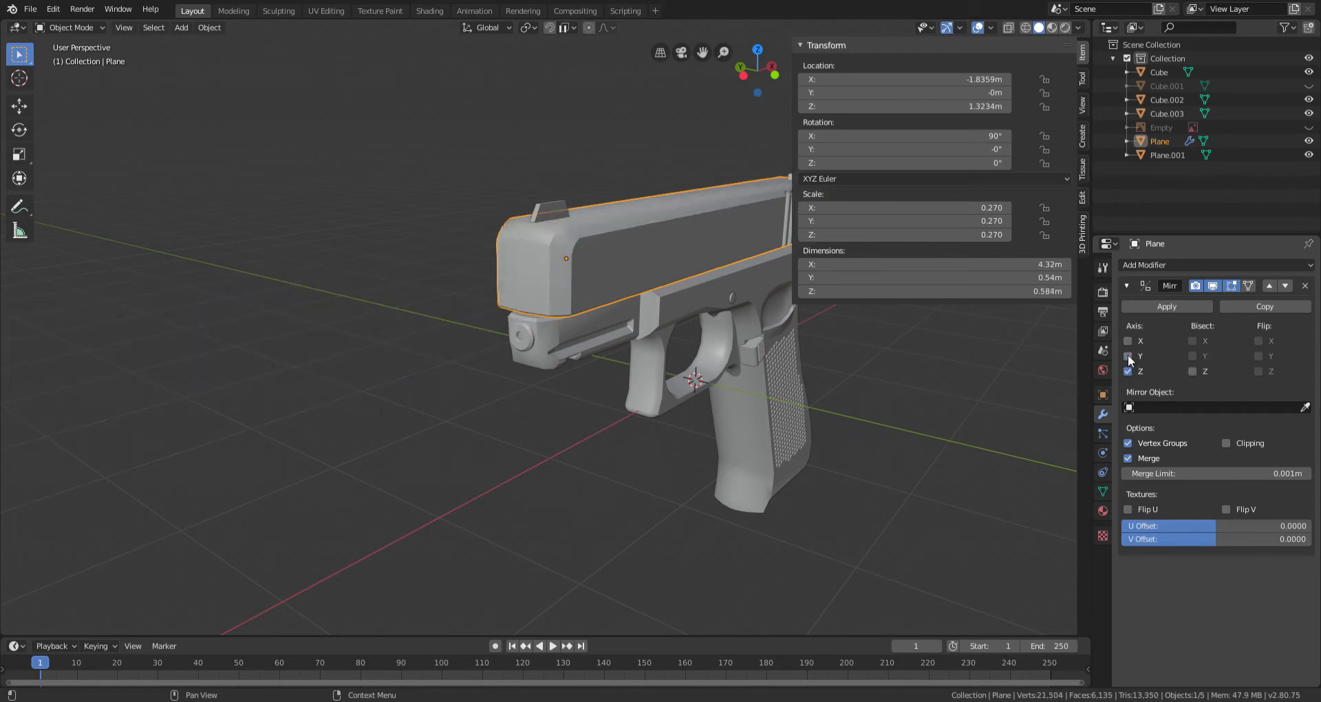
Step: Apply the slide's Mirror modifier and deselect the slide
left_click(618, 384)
middle_click_drag(618, 384, 672, 276)
middle_click_drag(691, 323, 614, 324)
left_click(473, 343)
left_click(614, 324)
left_click(1193, 308)
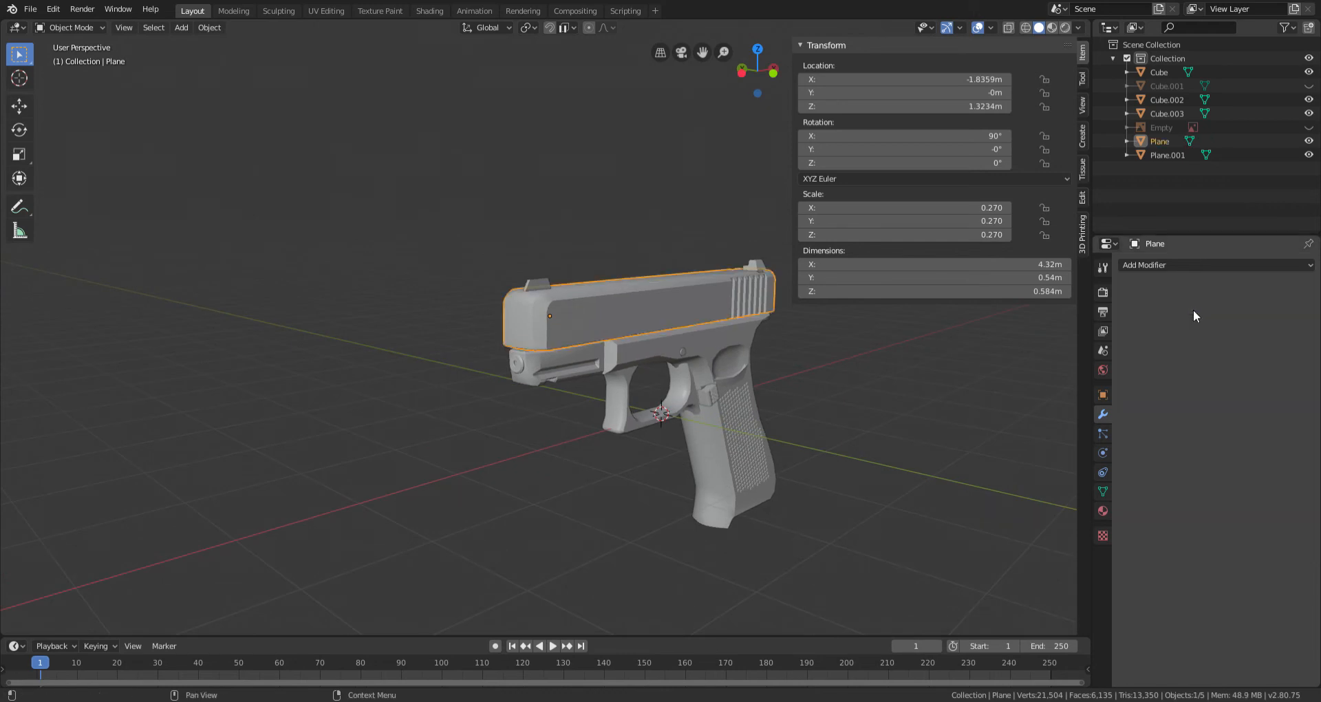
left_click(639, 477)
Step: Join the front sight and the rear sight into one object, with the rear sight as the active one
scroll(638, 476, "down", 3)
middle_click_drag(639, 476, 537, 455)
scroll(543, 467, "up", 5)
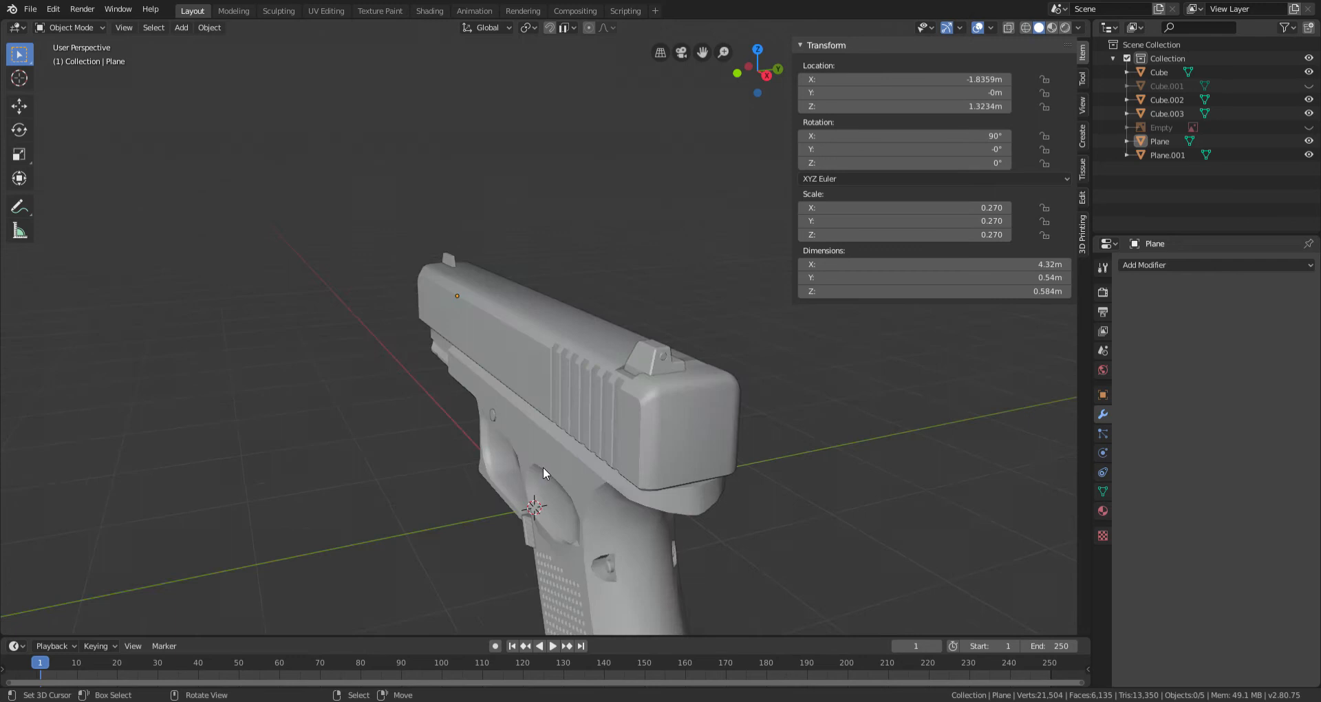
middle_click_drag(527, 390, 517, 354)
left_click(517, 353)
left_click(439, 419)
left_click(435, 223)
left_click(441, 413, "shift")
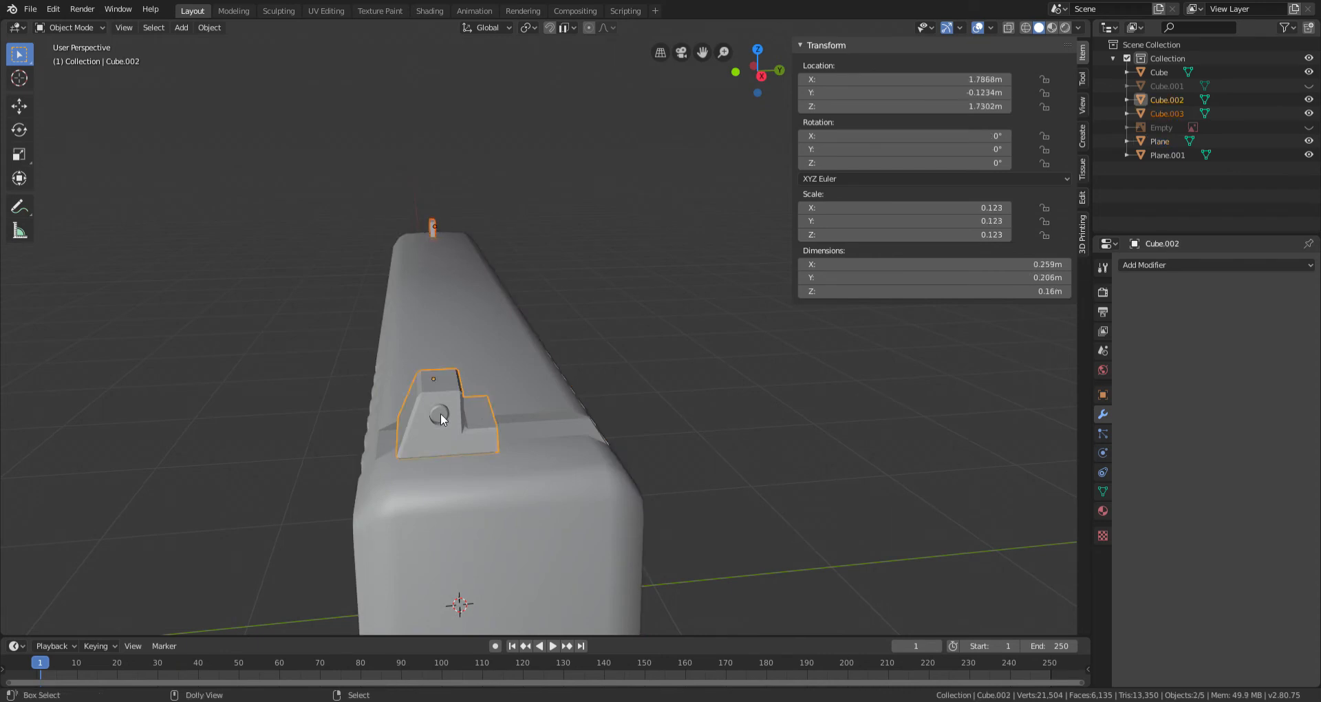
key("ctrl+j")
Step: Set the joined sights' origin to the 3D cursor
scroll(514, 436, "down", 5)
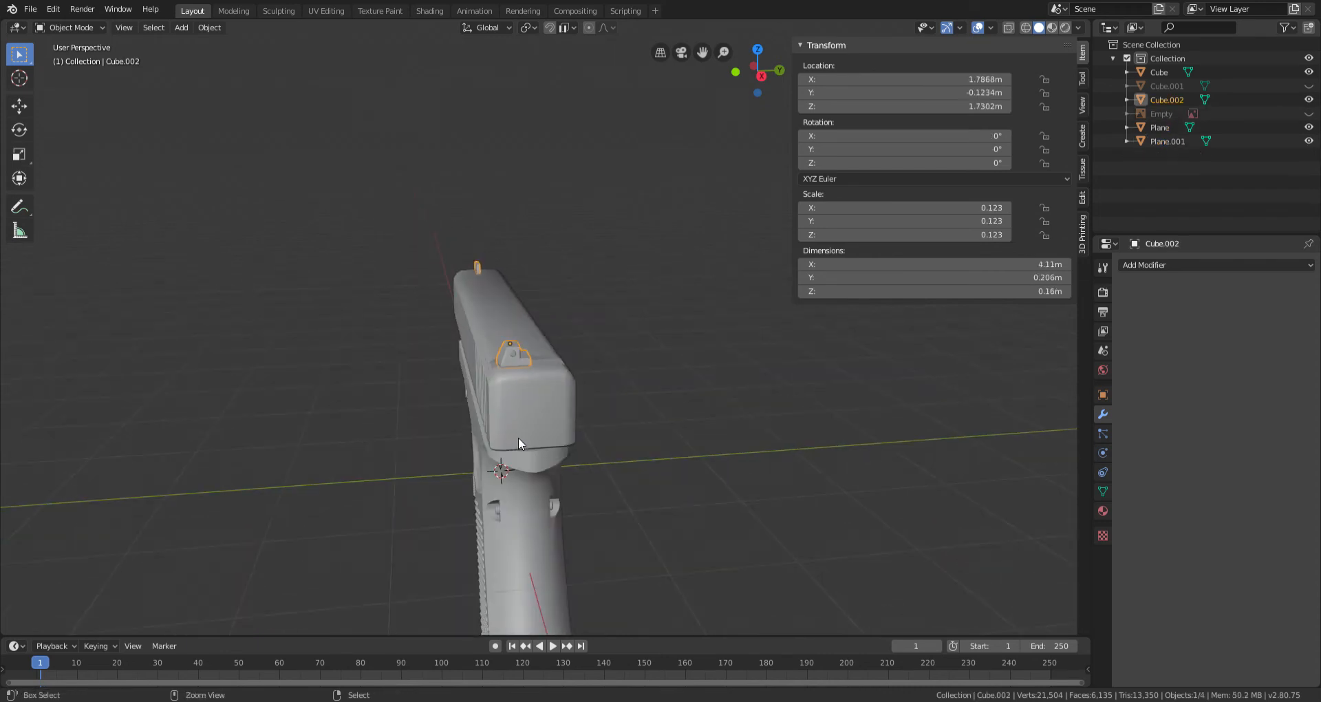
key("ctrl+shift+alt+c")
left_click(523, 454)
middle_click_drag(523, 454, 612, 367)
scroll(596, 369, "up", 3)
Step: Add a Mirror modifier to the joined sights and mirror them only across the Y axis
left_click(1191, 266)
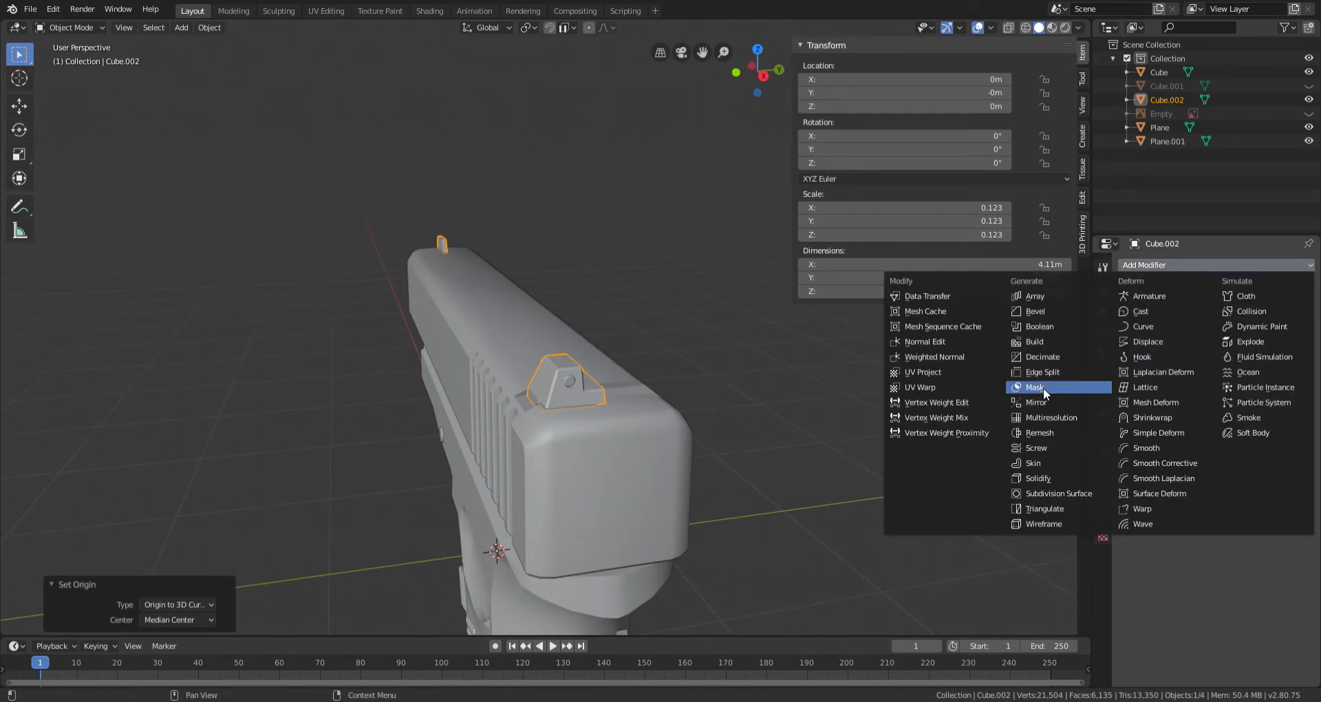
left_click(1043, 402)
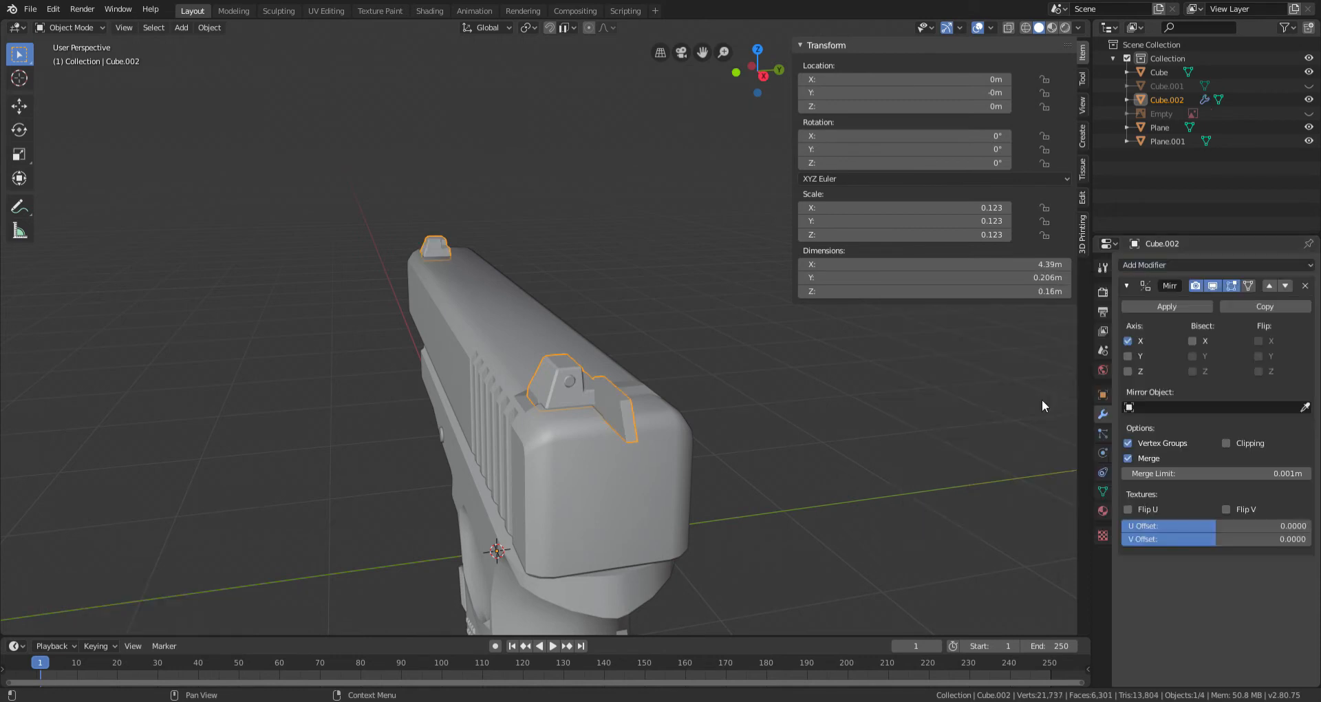
left_click(1128, 356)
left_click(1129, 371)
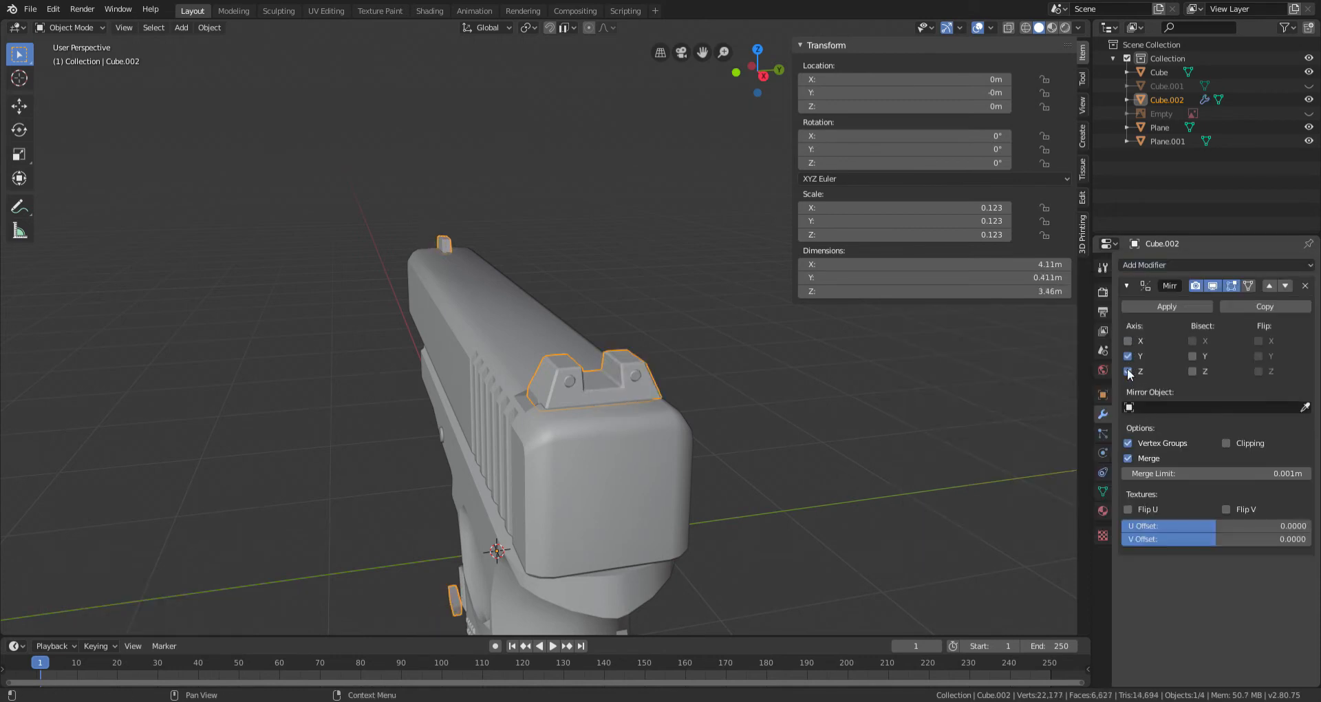
mouse_move(640, 413)
middle_mouse_down()
mouse_move(659, 415)
mouse_move(654, 399)
mouse_move(629, 406)
middle_mouse_up()
Step: Edit the joined sights in face mode and select the rear sight's inner notch wall with its adjoining bevel faces
middle_click_drag(465, 273, 396, 386)
key("Tab")
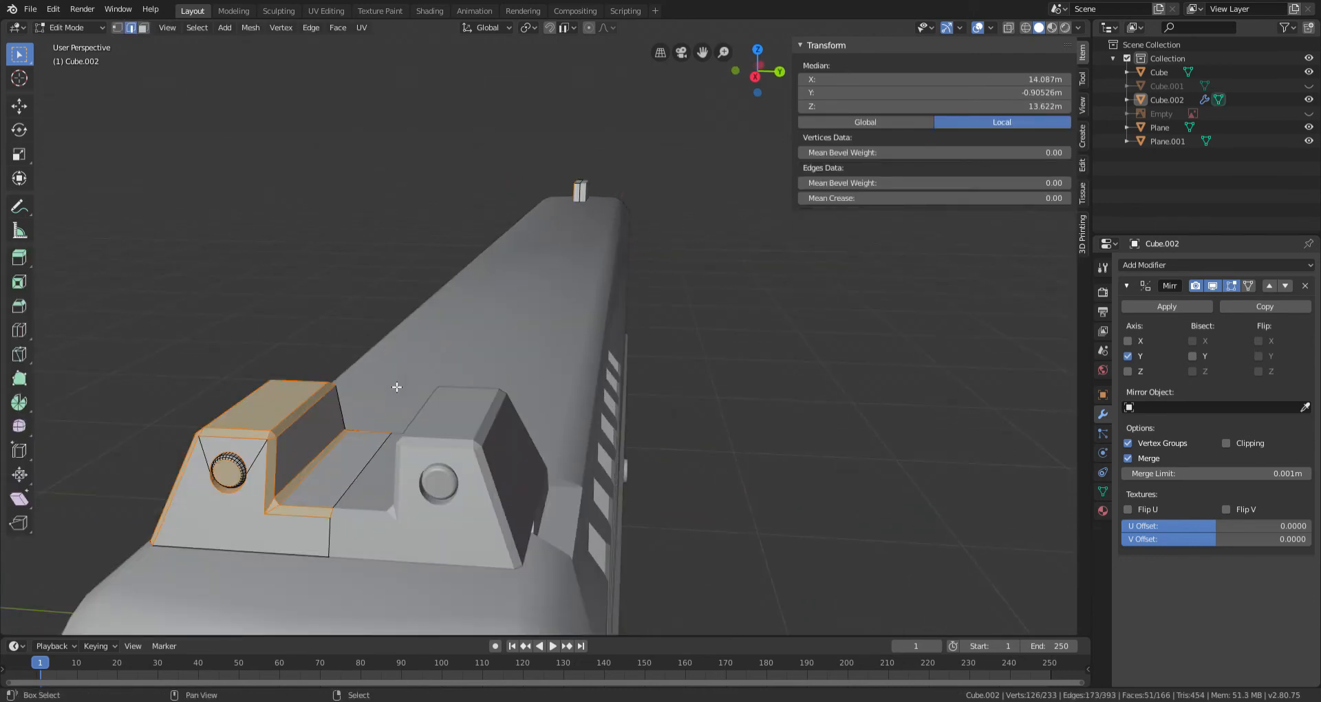
left_click(139, 27)
left_click(296, 455)
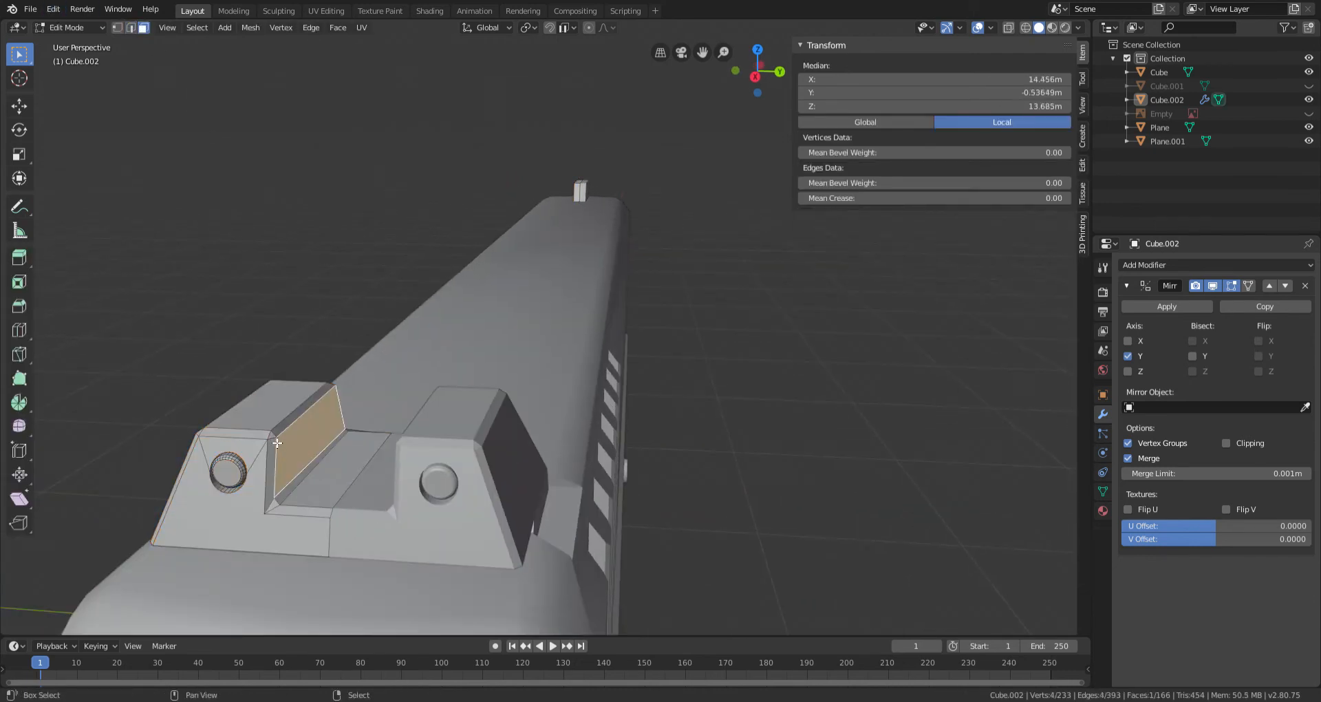
left_click(274, 436, "shift")
left_click(286, 425, "shift")
left_click(277, 511, "shift")
middle_click_drag(277, 511, 344, 376)
middle_click_drag(199, 383, 422, 301, "shift")
Step: Select the rear sight's inner notch wall together with the narrow bevel faces around it
right_click(450, 369)
right_click(434, 381, "shift")
right_click(421, 235, "shift")
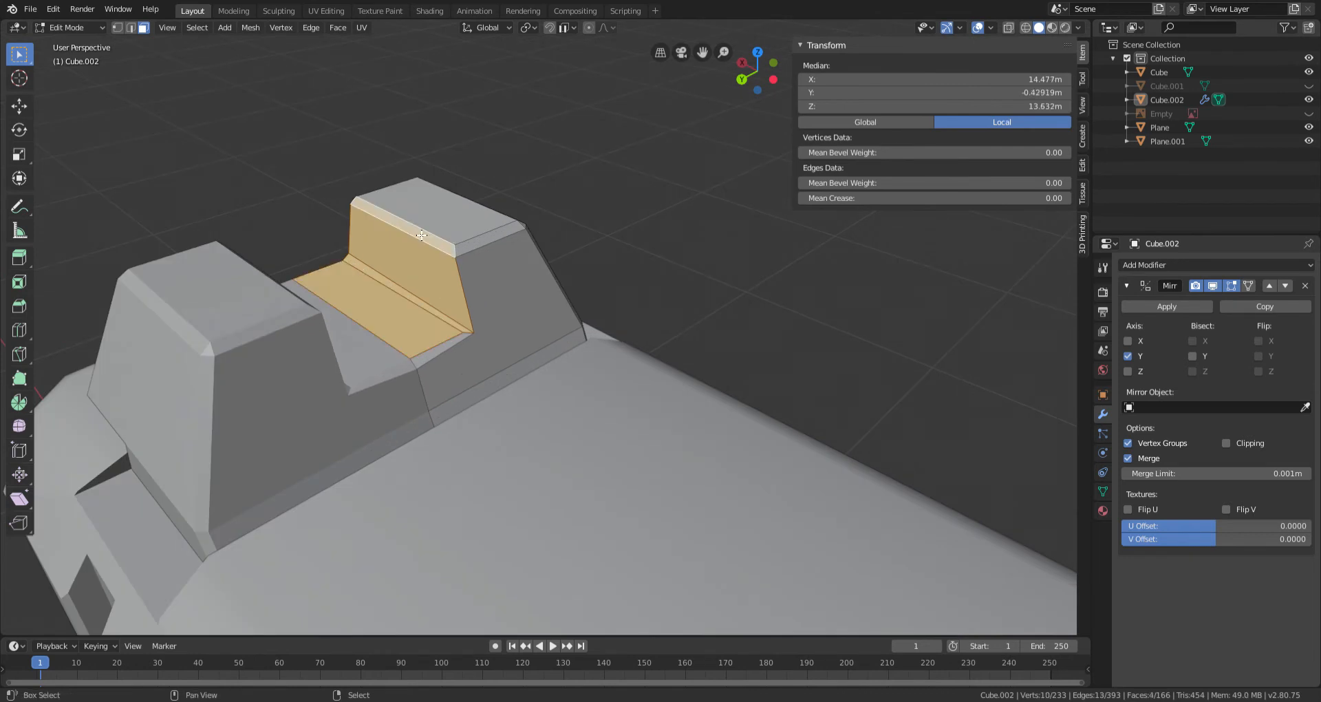
right_click(442, 357, "shift")
middle_click_drag(442, 357, 738, 186)
right_click(534, 480, "shift")
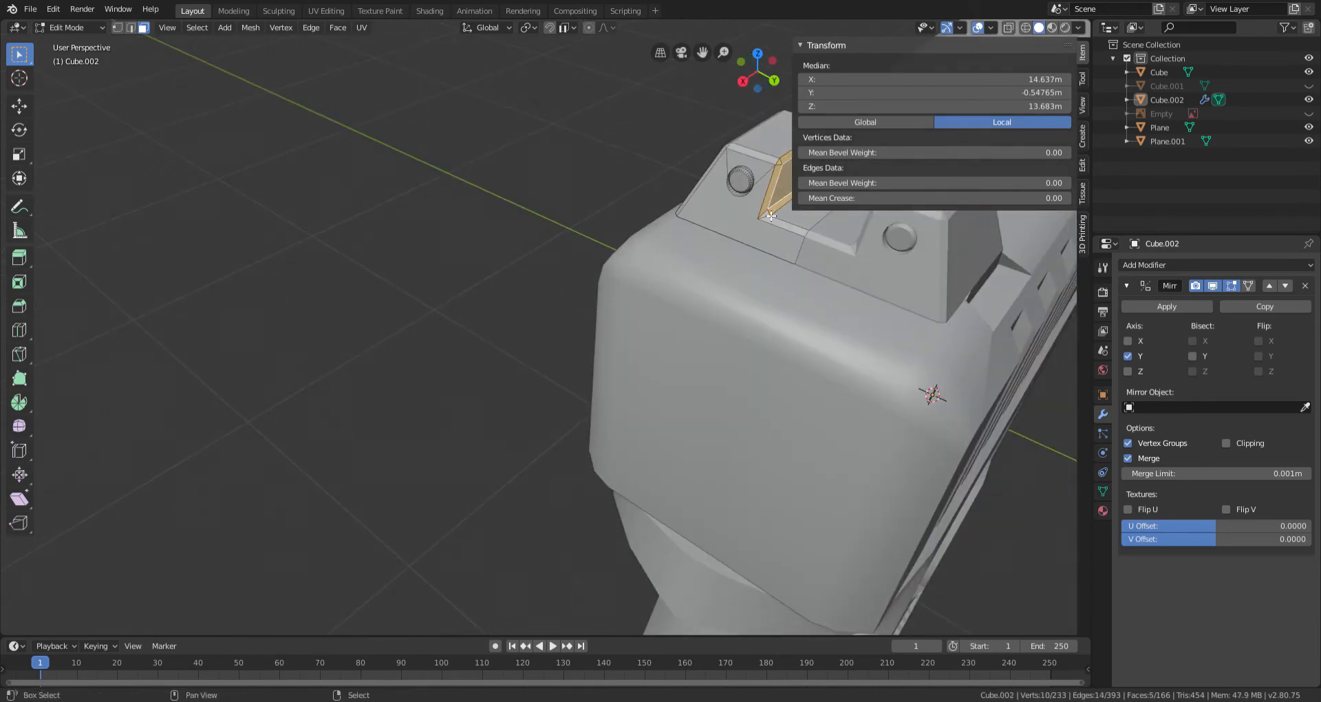
Step: Move the selected notch faces inward along the Y axis to narrow the rear sight's opening
middle_click_drag(702, 319, 808, 351)
key("g")
key("y")
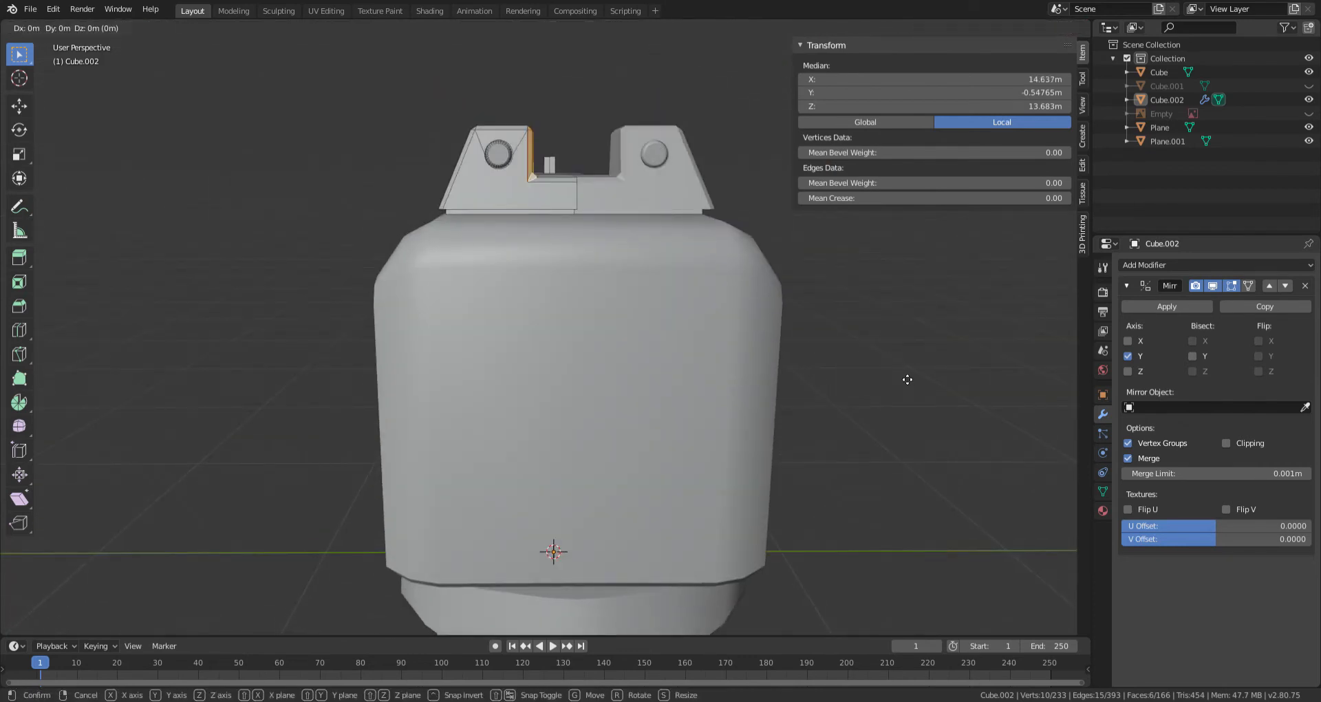
left_click(919, 381)
key("Tab")
key("alt+a")
Step: Move the notch faces further toward the centre along Y, comparing the opening with the front sight
scroll(740, 459, "down", 7)
middle_click_drag(741, 459, 731, 459)
key("Tab")
key("g")
key("y")
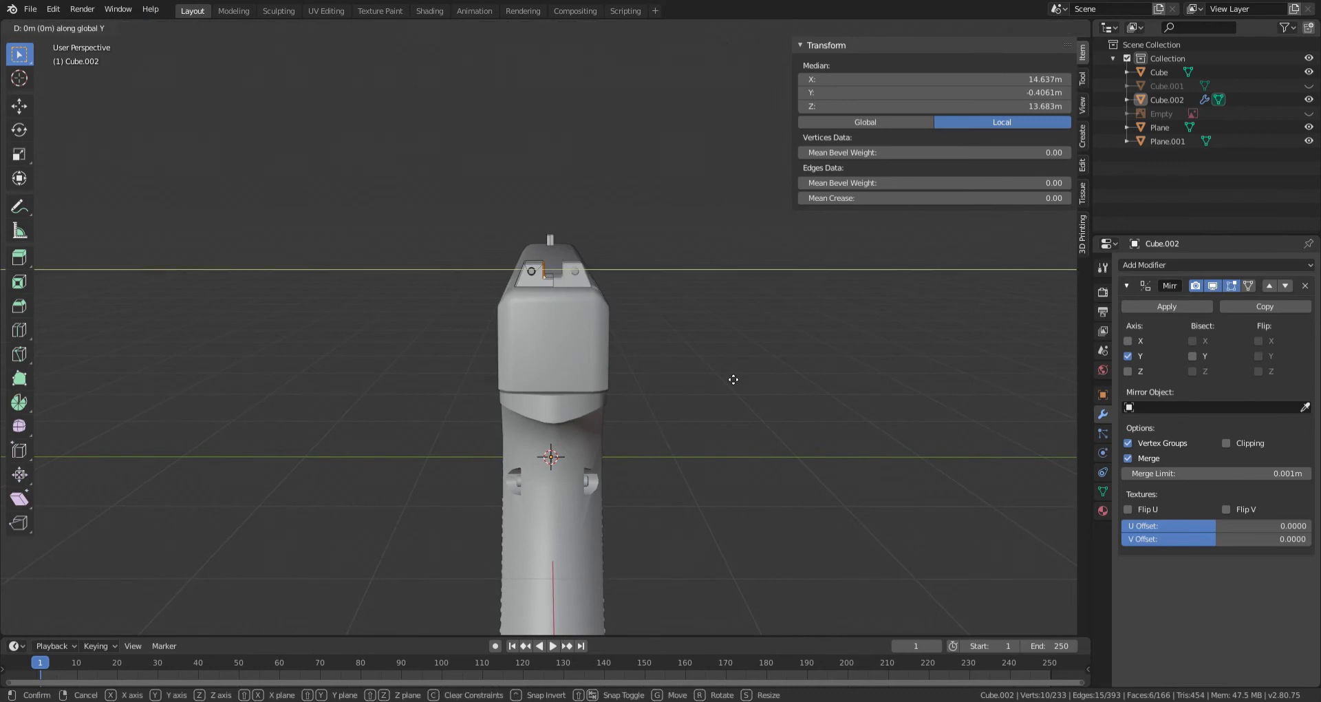
left_click(736, 379)
Step: Fine-tune the width of the rear sight's notch by shifting its inner faces slightly along Y
key("Tab")
scroll(651, 462, "down", 5)
middle_click_drag(652, 462, 640, 493)
scroll(641, 461, "up", 3)
scroll(641, 461, "down", 3)
scroll(700, 344, "up", 4)
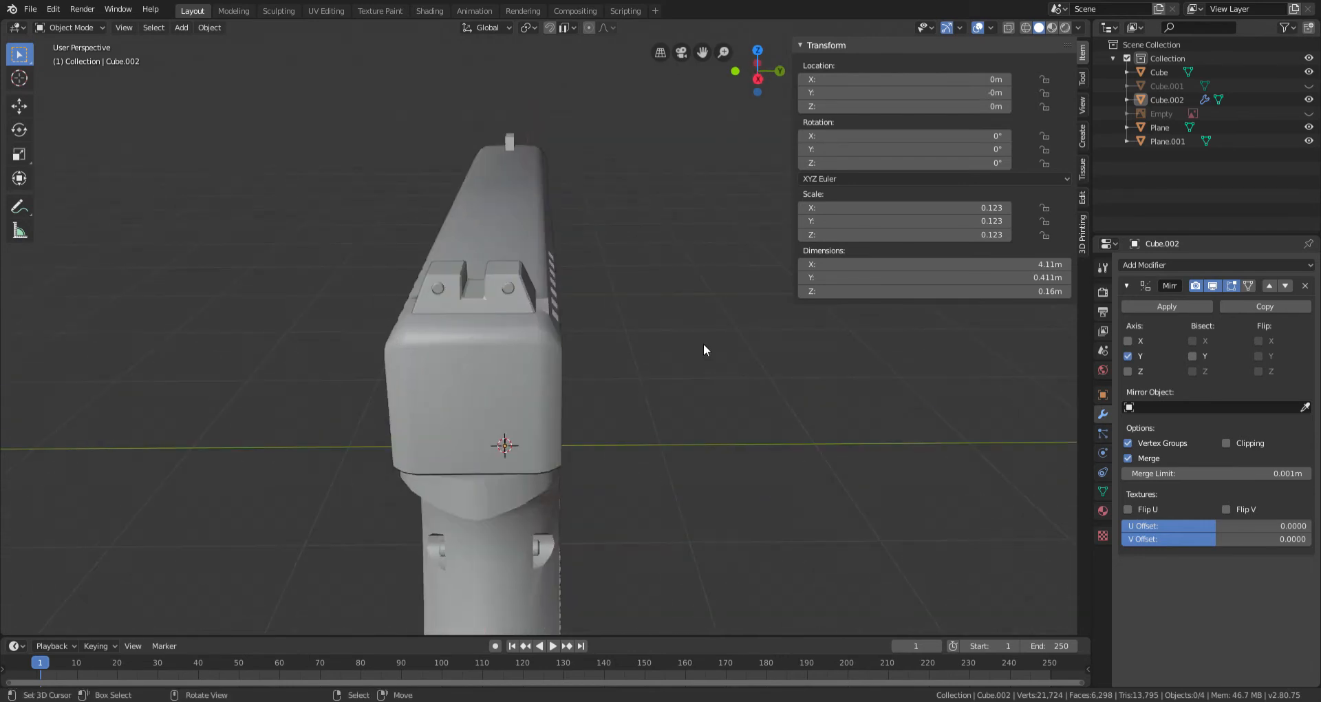
key("Tab")
key("g")
key("x")
key("y")
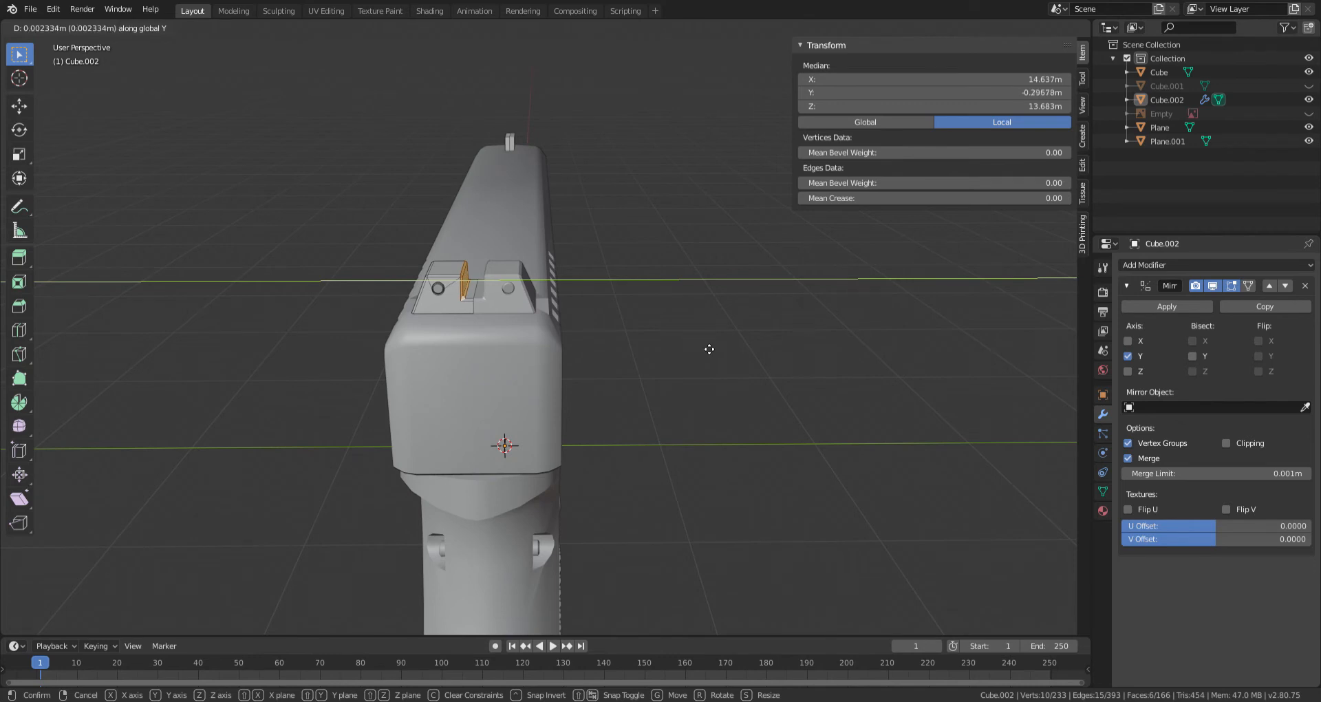
left_click(701, 348)
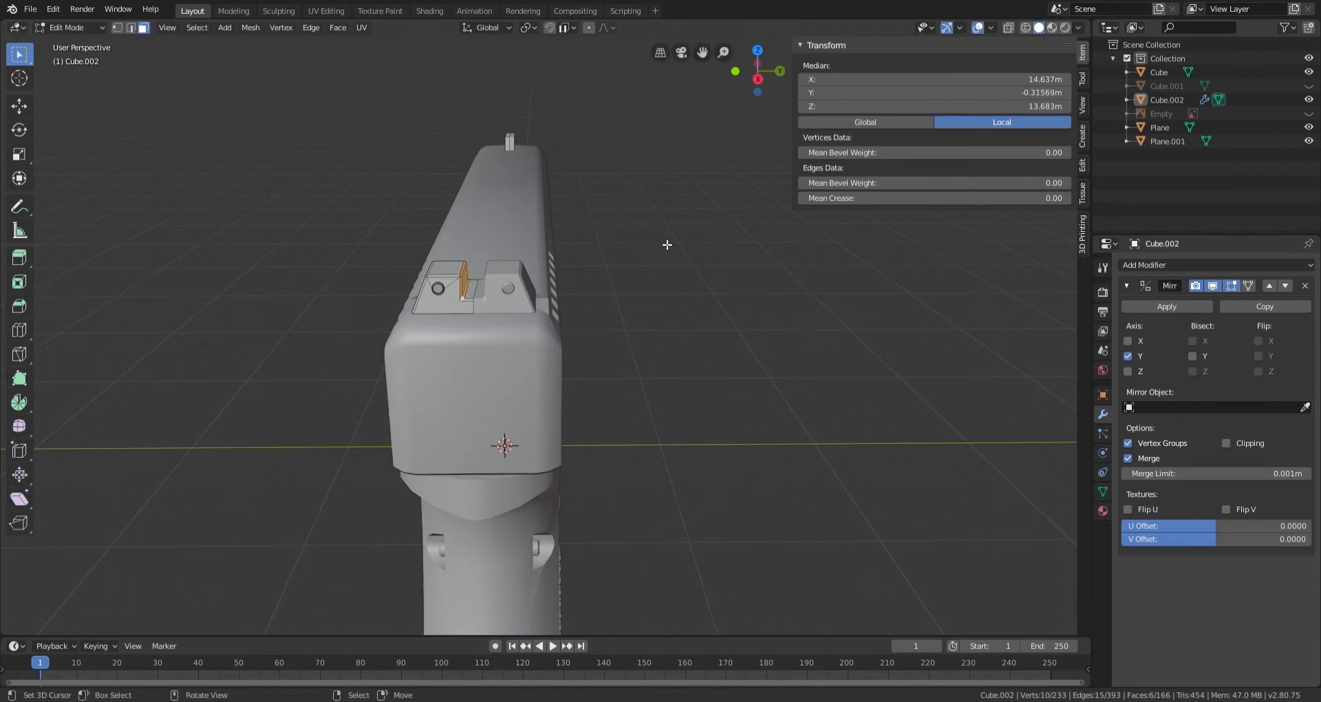
key("g")
key("y")
left_click(690, 246)
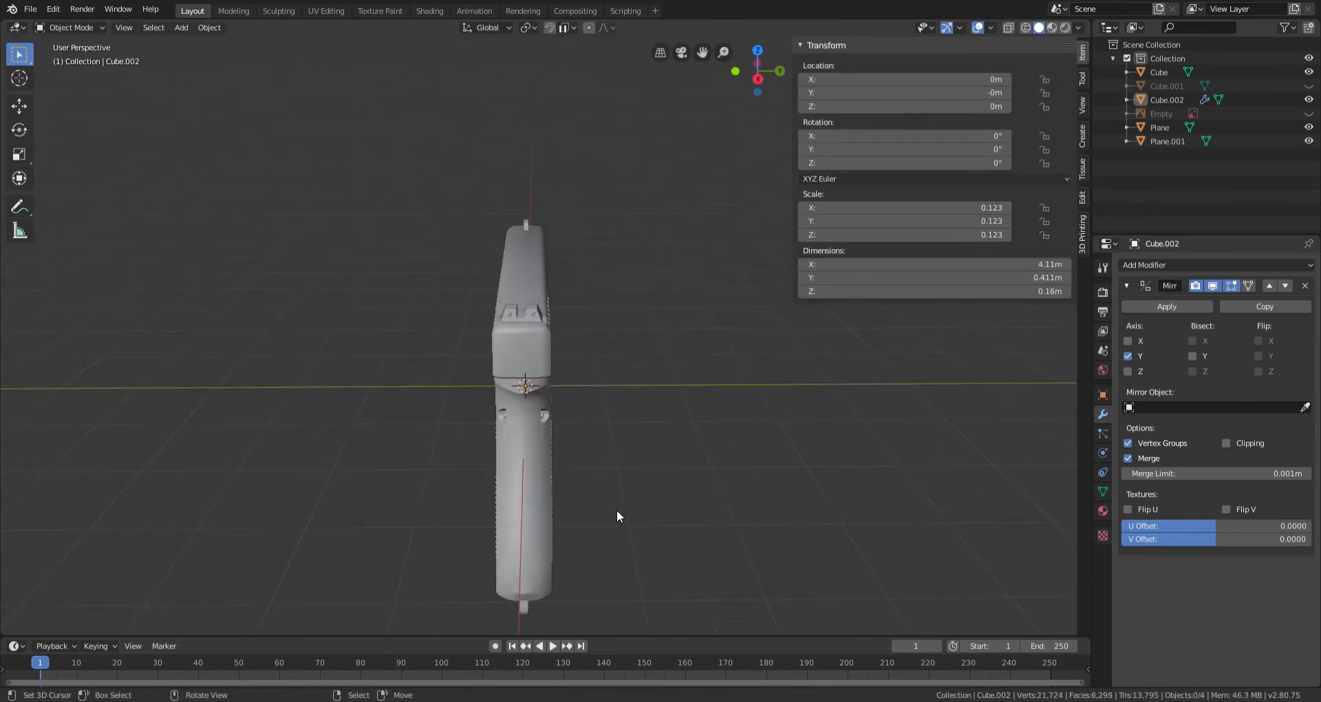
Step: Check the sights from behind and apply their Mirror modifier
middle_click_drag(617, 510, 687, 481)
scroll(623, 469, "down", 4)
scroll(624, 488, "up", 6)
scroll(682, 479, "down", 2)
scroll(665, 470, "up", 3)
middle_click_drag(599, 558, 557, 494, "shift")
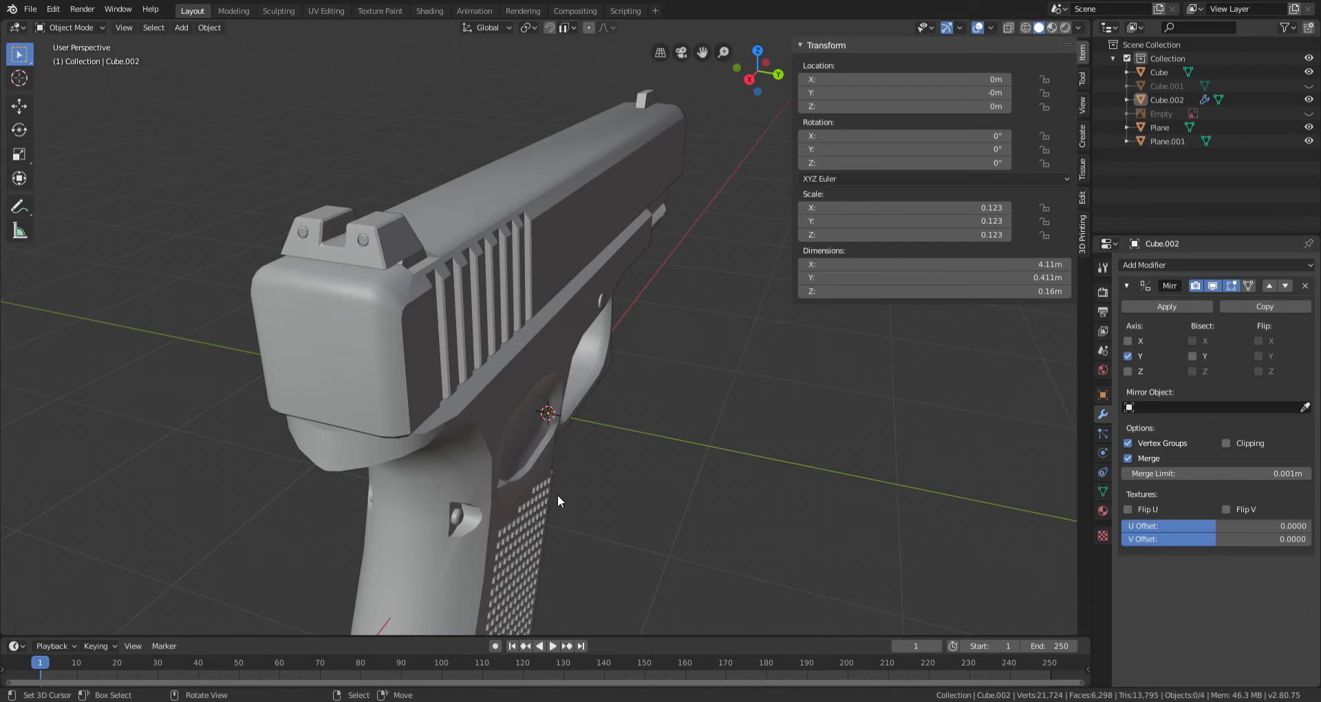
left_click(1151, 300)
Step: Shade the sights object smooth and add an Edge Split modifier to it
scroll(517, 365, "up", 2)
left_click(330, 208)
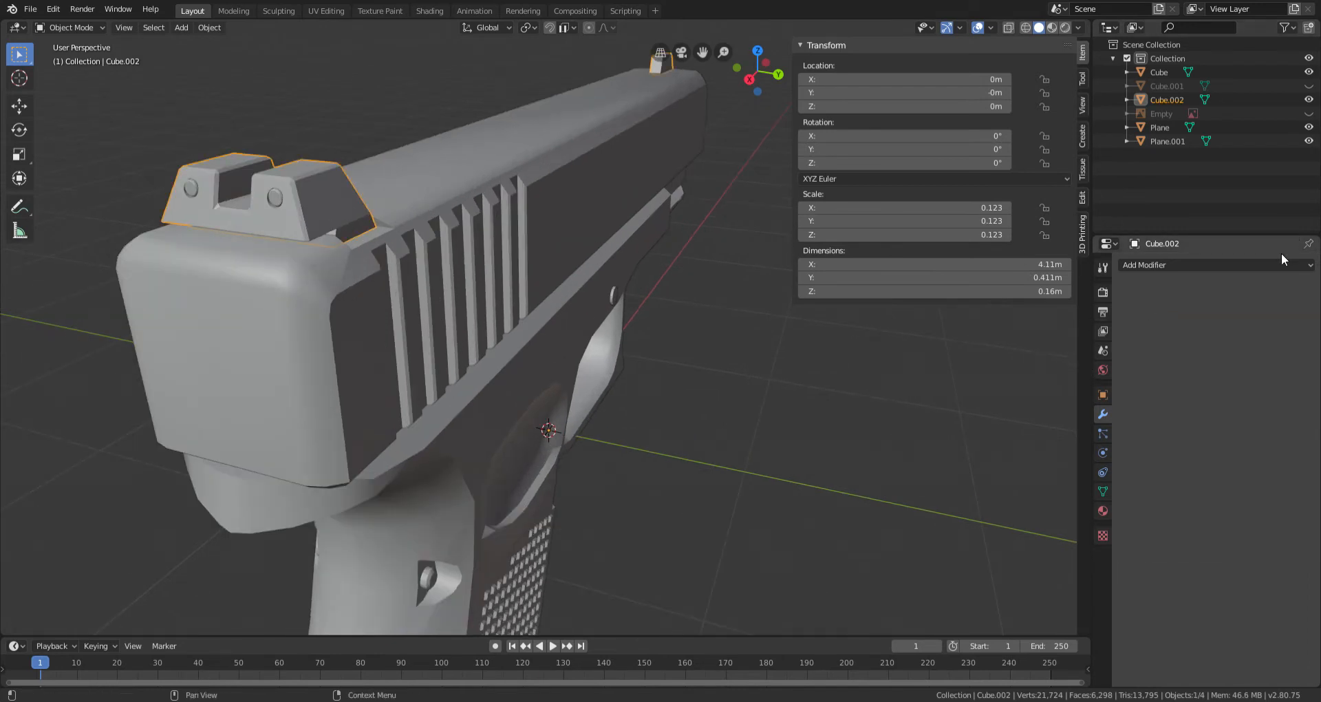
left_click(1204, 266)
right_click(475, 249)
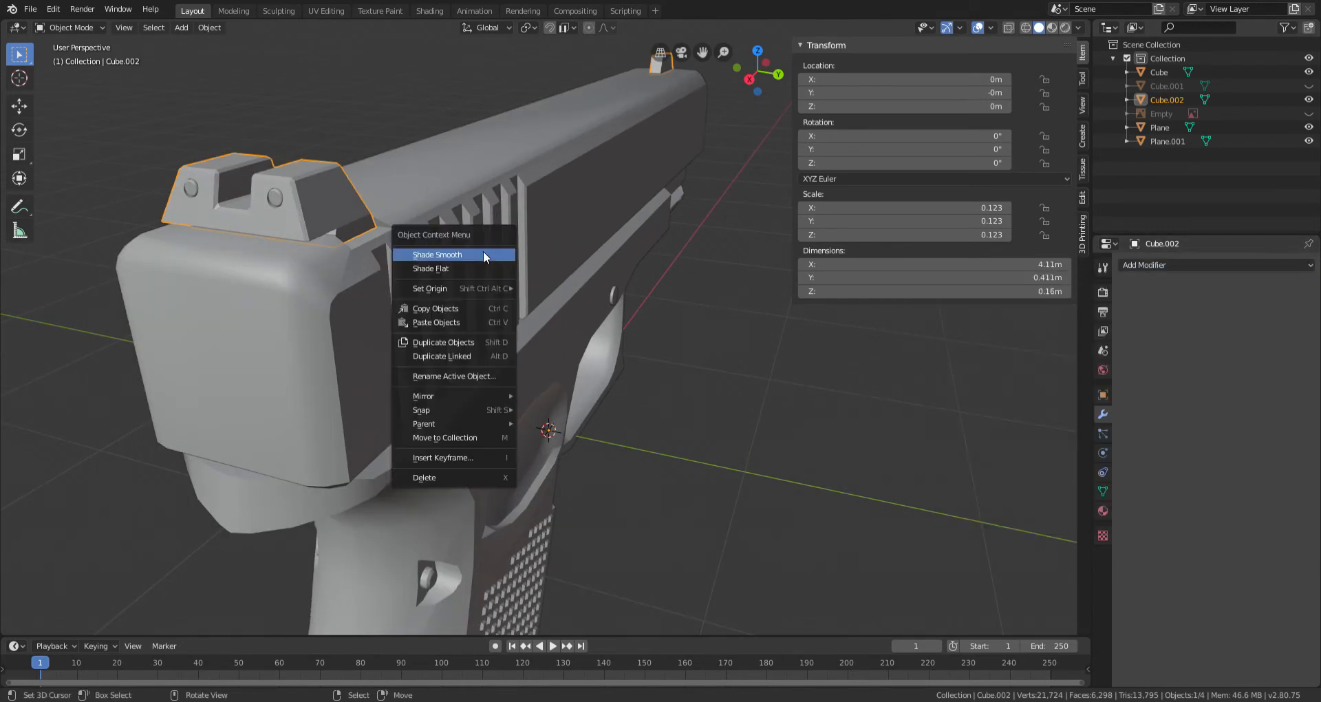
left_click(484, 254)
left_click(1207, 264)
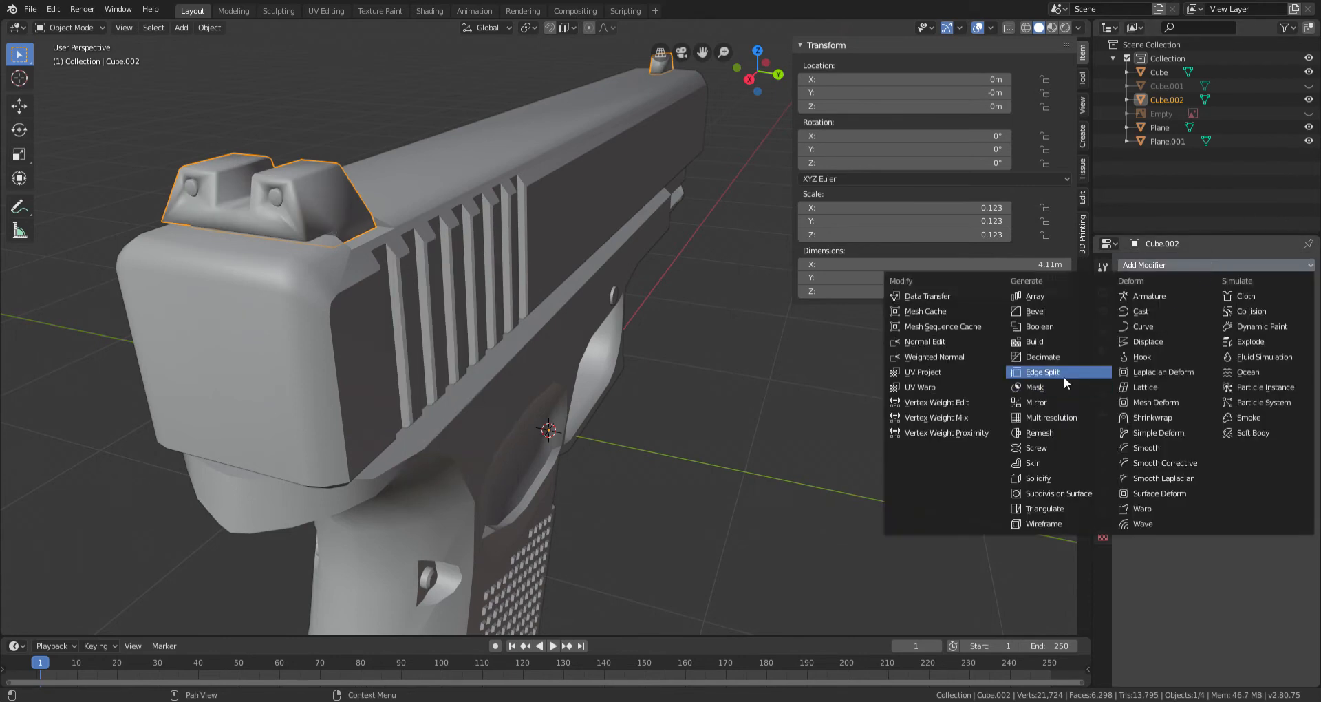
left_click(1061, 376)
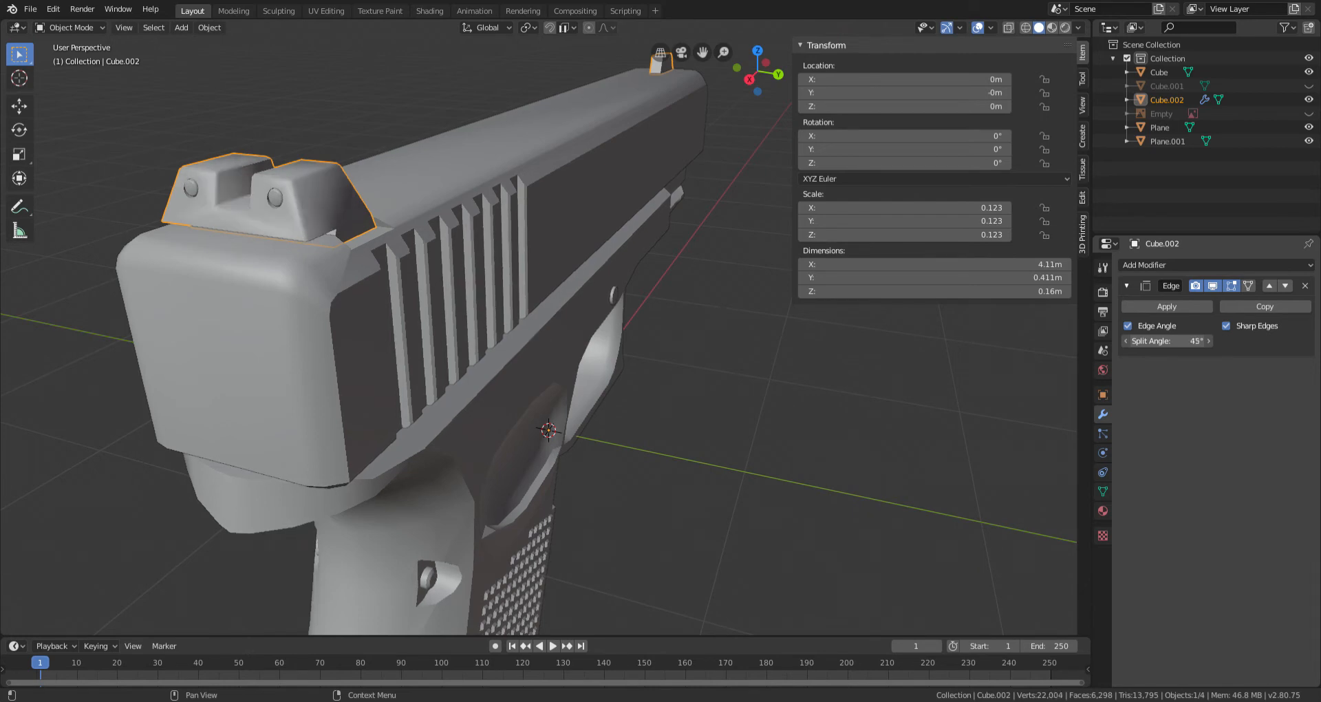
Step: Edit the sights mesh and select the rear sight's flat rear faces with one block's side and top faces
middle_click_drag(411, 324, 452, 358, "shift")
key("Tab")
scroll(444, 367, "up", 1)
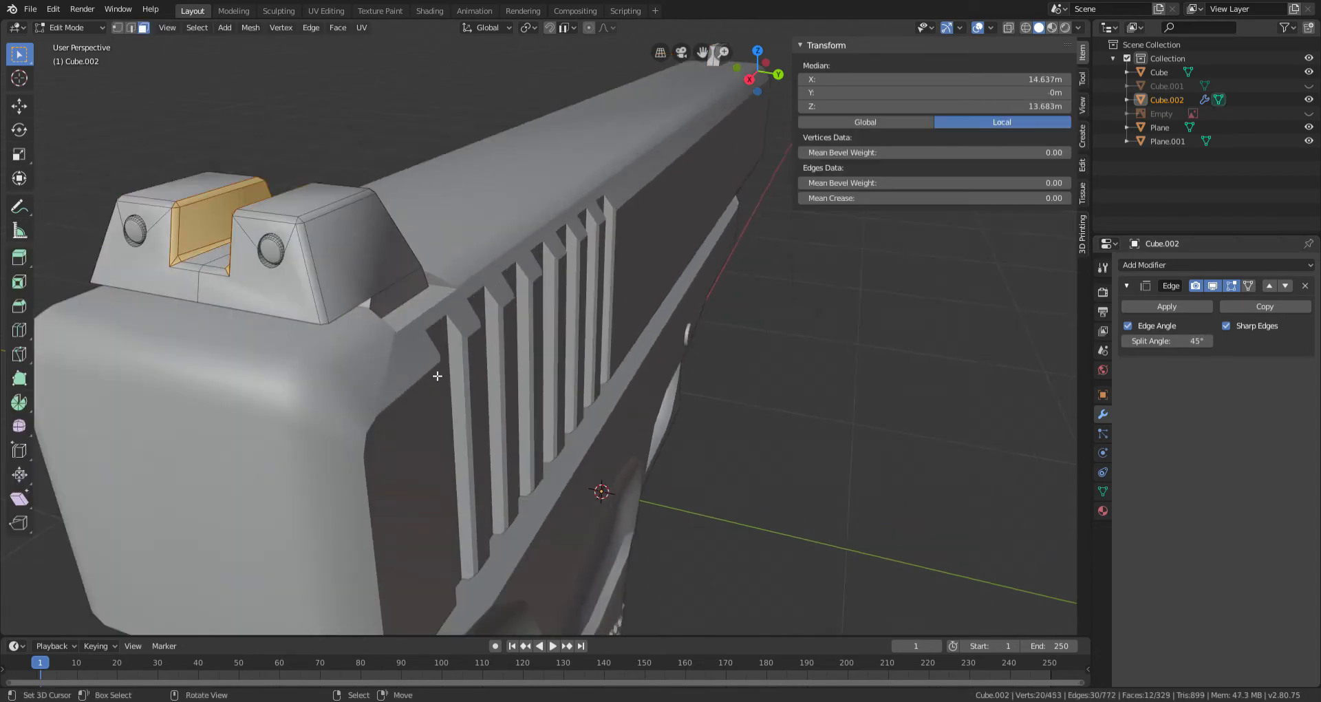
scroll(420, 379, "down", 1, "ctrl")
right_click(311, 290)
right_click(234, 280, "shift")
right_click(421, 259, "shift")
right_click(352, 230, "shift")
Step: Extend the selection with the rear sight's remaining large flat faces around the front, notch and sides
middle_click_drag(456, 255, 634, 362)
right_click(587, 200, "shift")
right_click(619, 310, "shift")
right_click(600, 331, "shift")
right_click(630, 246, "shift")
middle_click_drag(615, 279, 661, 165)
right_click(662, 165, "shift")
right_click(661, 165, "shift")
middle_click_drag(599, 239, 209, 296)
right_click(493, 316, "shift")
right_click(570, 362, "shift")
scroll(554, 171, "up", 1)
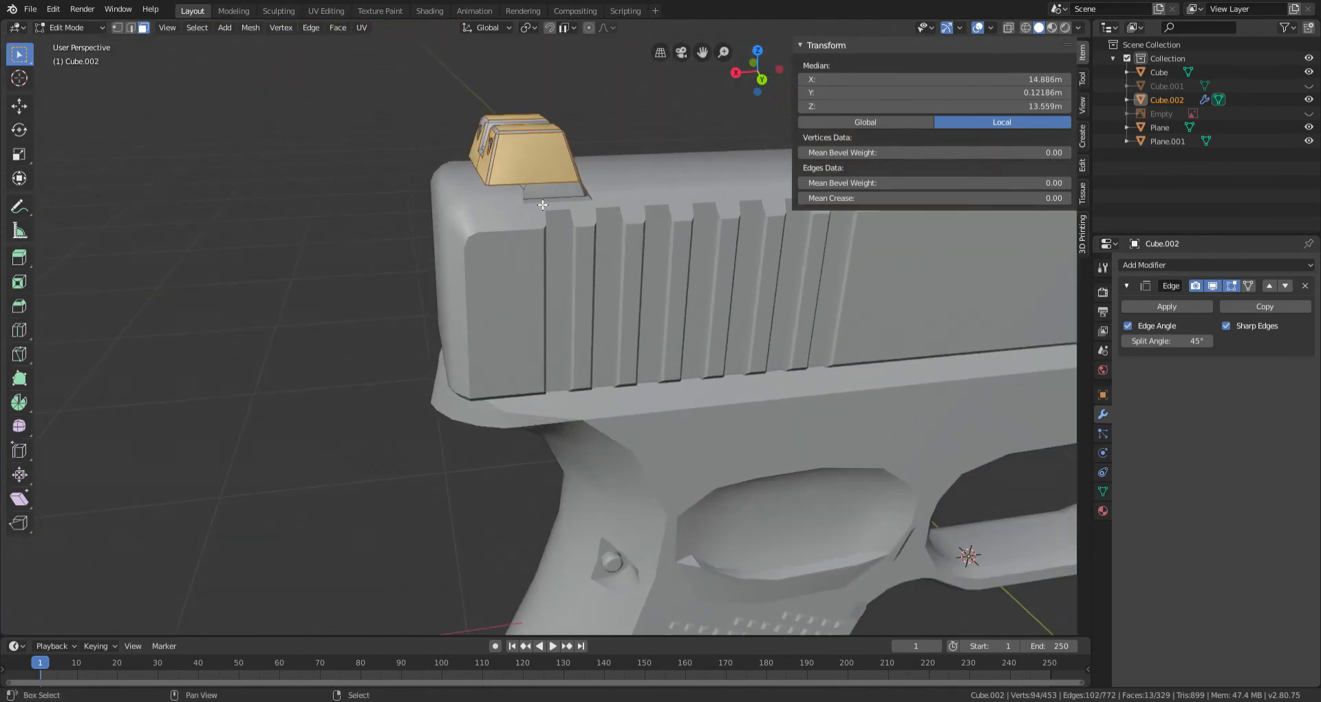
Step: Add the opposite side's flat faces to the selection and shade all selected faces flat
middle_click_drag(543, 196, 493, 241)
middle_click_drag(403, 263, 244, 217)
left_click(176, 210, "shift")
left_click(194, 346, "shift")
middle_click_drag(355, 340, 332, 464)
right_click(332, 464)
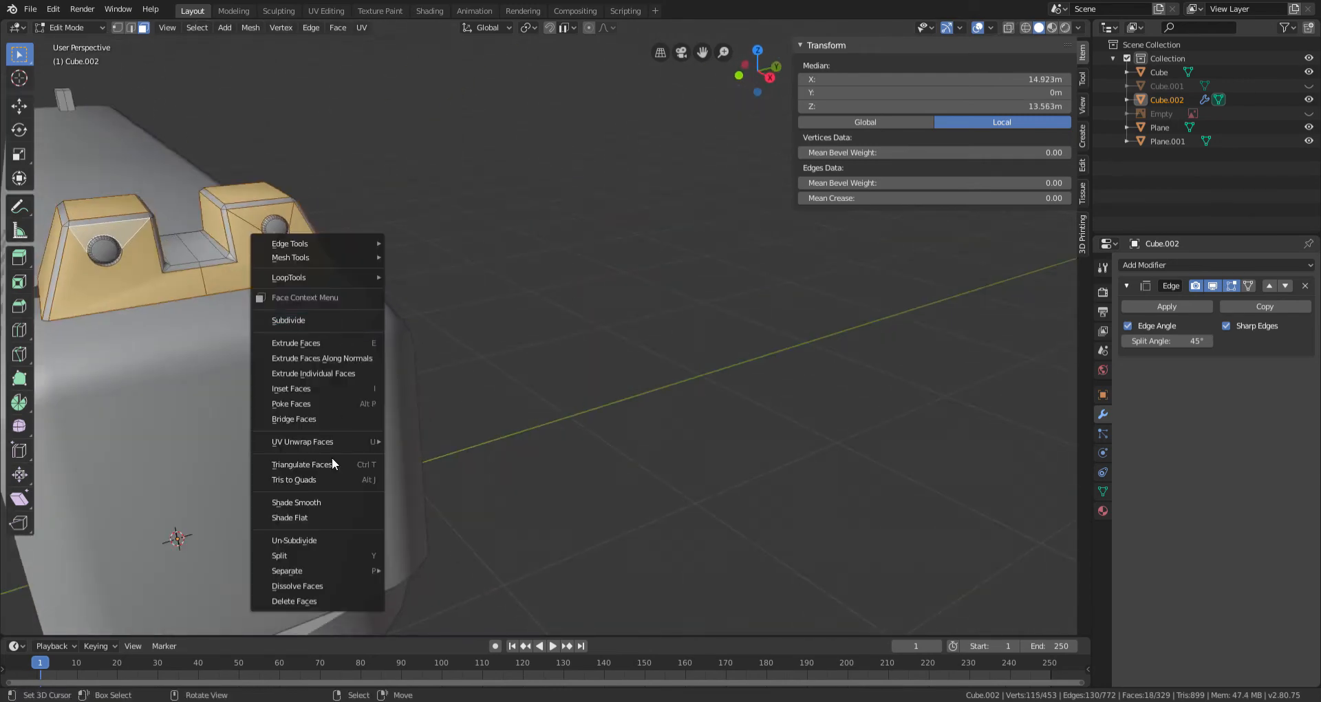
left_click(319, 516)
key("Tab")
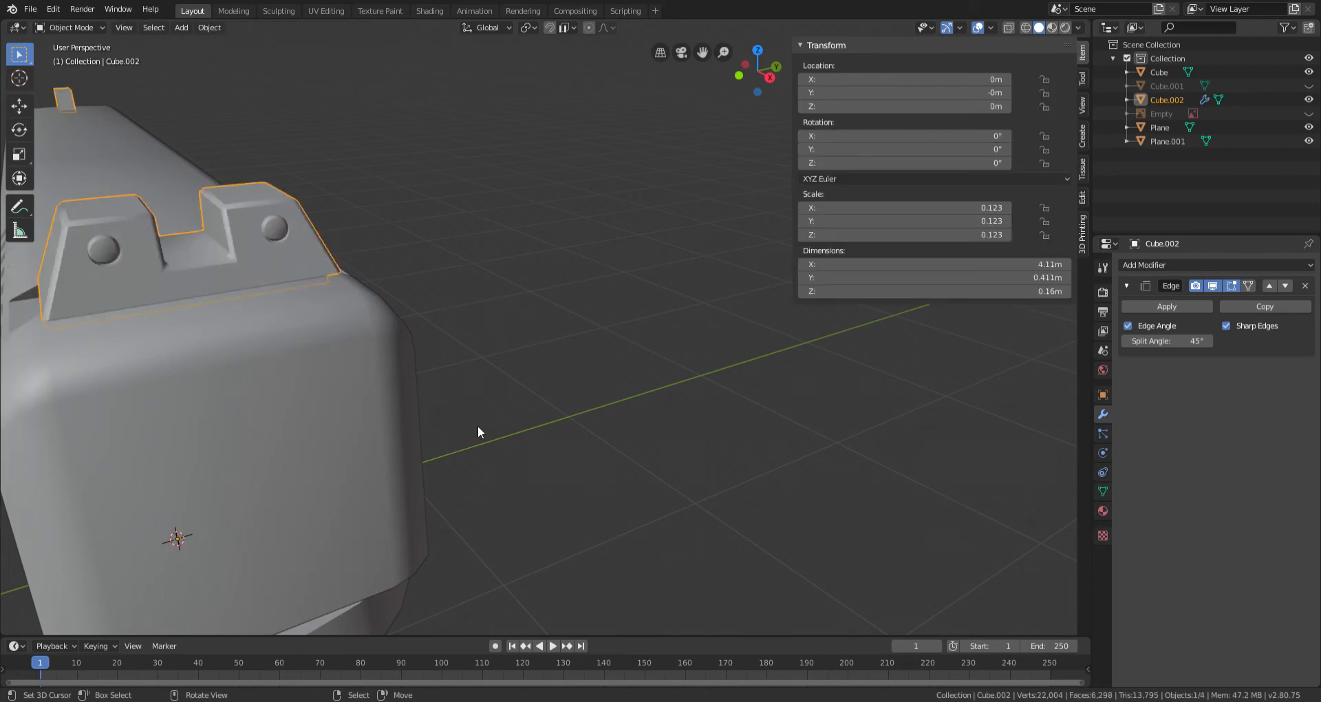
Step: Select the whole sights mesh in edge mode and merge its vertices by distance at 0.0001 m
scroll(477, 428, "down", 3)
middle_click_drag(476, 427, 691, 440)
key("Tab")
key("Tab")
scroll(514, 448, "up", 4)
scroll(453, 424, "down", 4)
scroll(453, 426, "down", 3)
middle_click_drag(282, 347, 516, 405, "shift")
scroll(435, 406, "up", 3)
key("Tab")
scroll(702, 369, "up", 3)
middle_click_drag(757, 360, 648, 355, "shift")
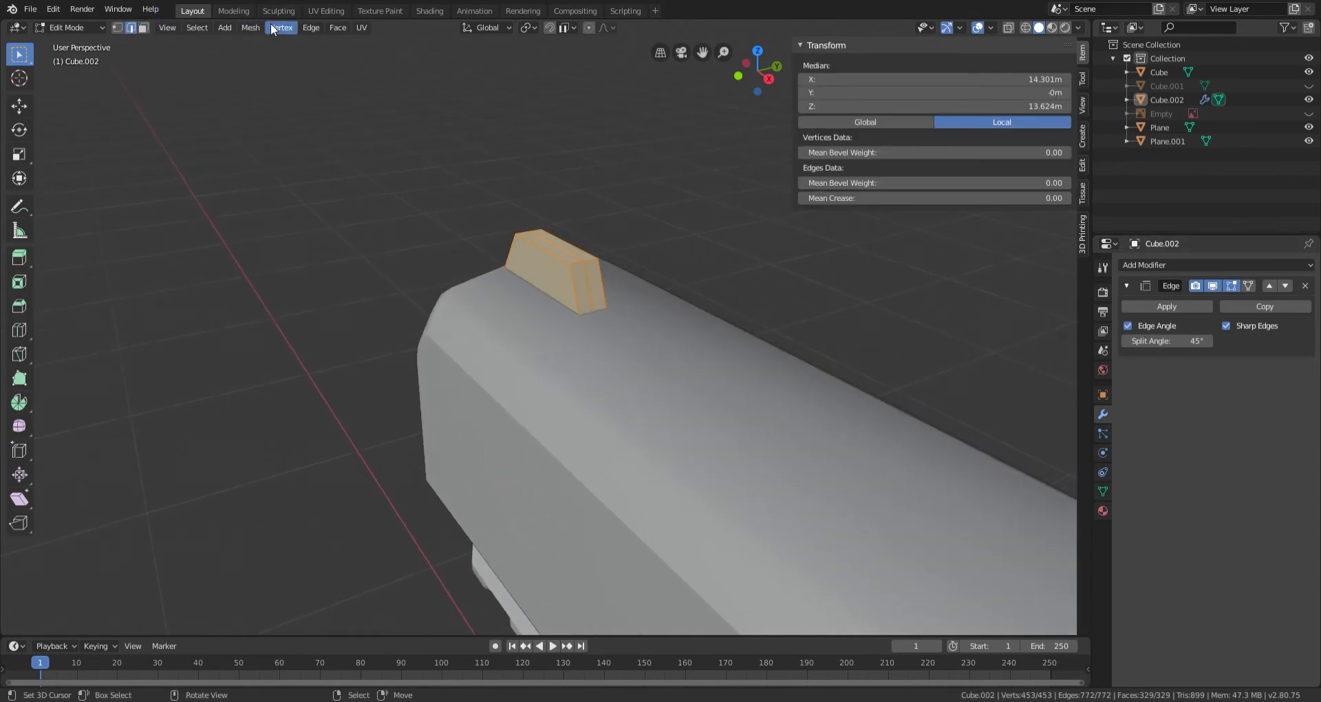
left_click(251, 28)
mouse_move(293, 303)
left_click(432, 411)
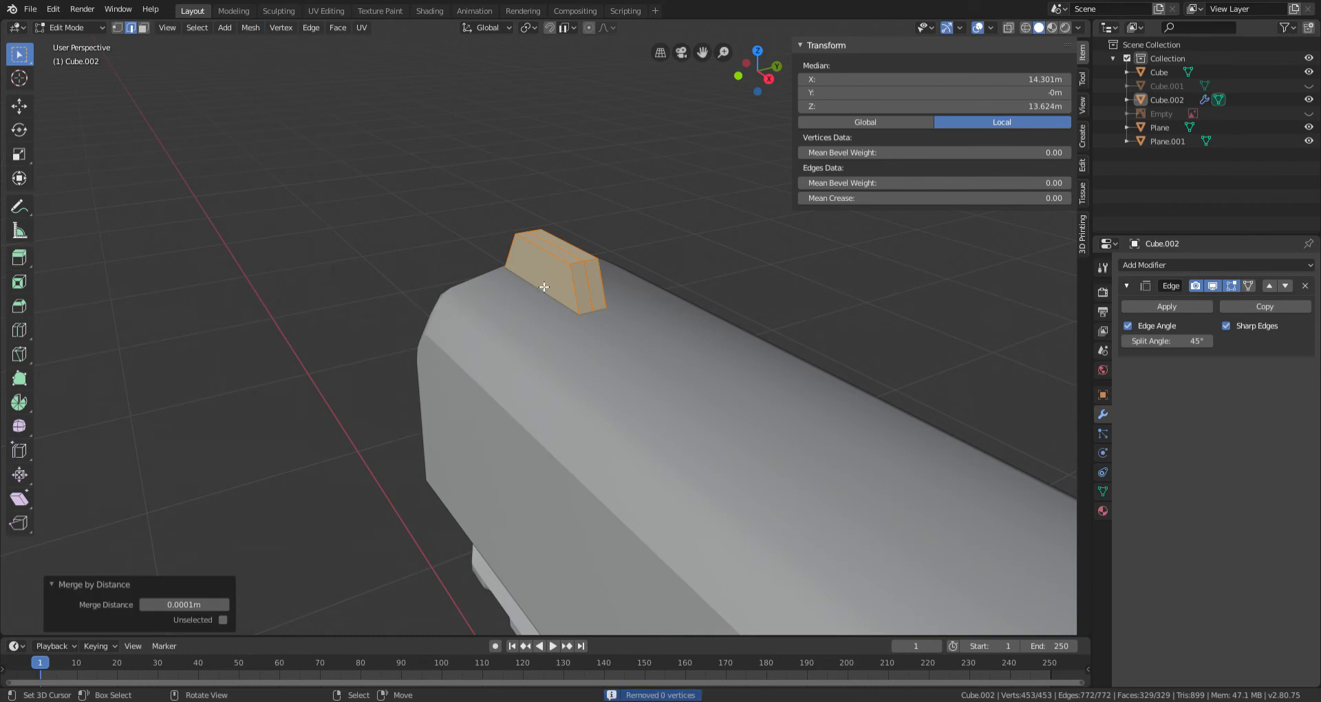
Step: Bevel the front sight's long top edges and the slanted edges at both ends
left_click(600, 272)
right_click(591, 279)
key("g")
right_click(619, 270)
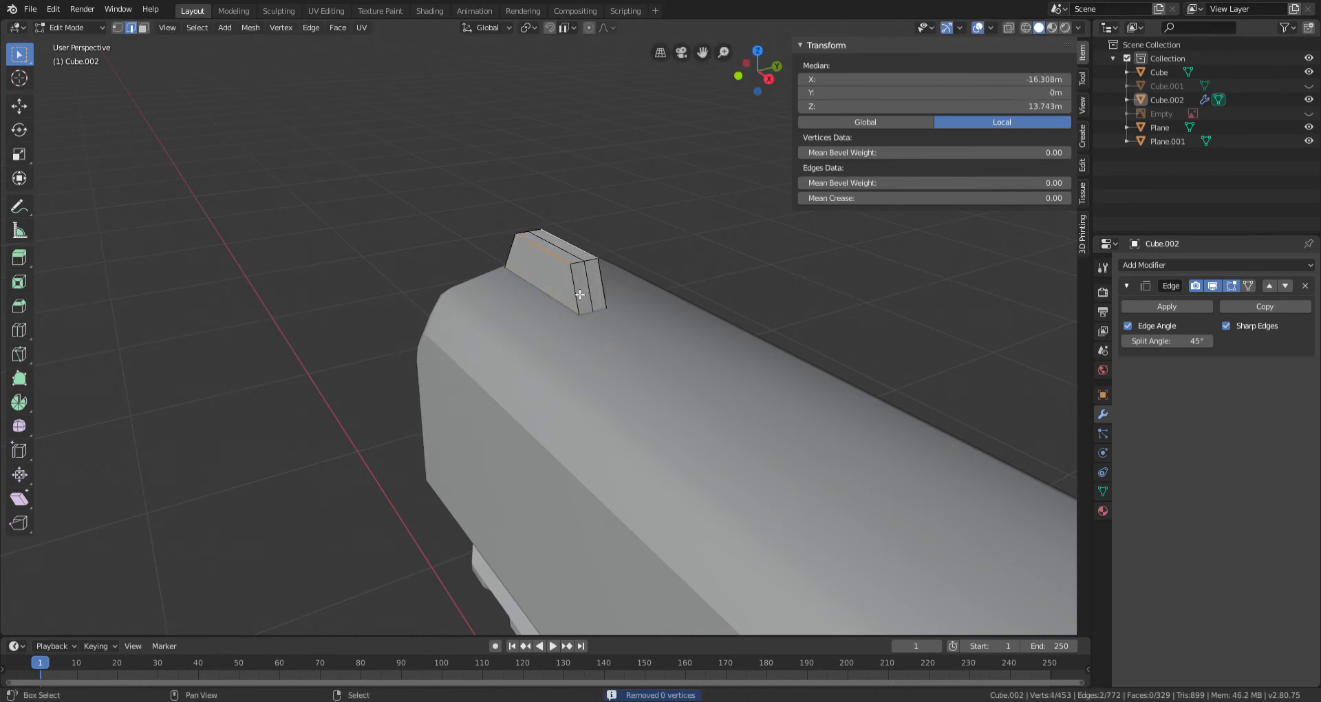
middle_click_drag(513, 255, 571, 343)
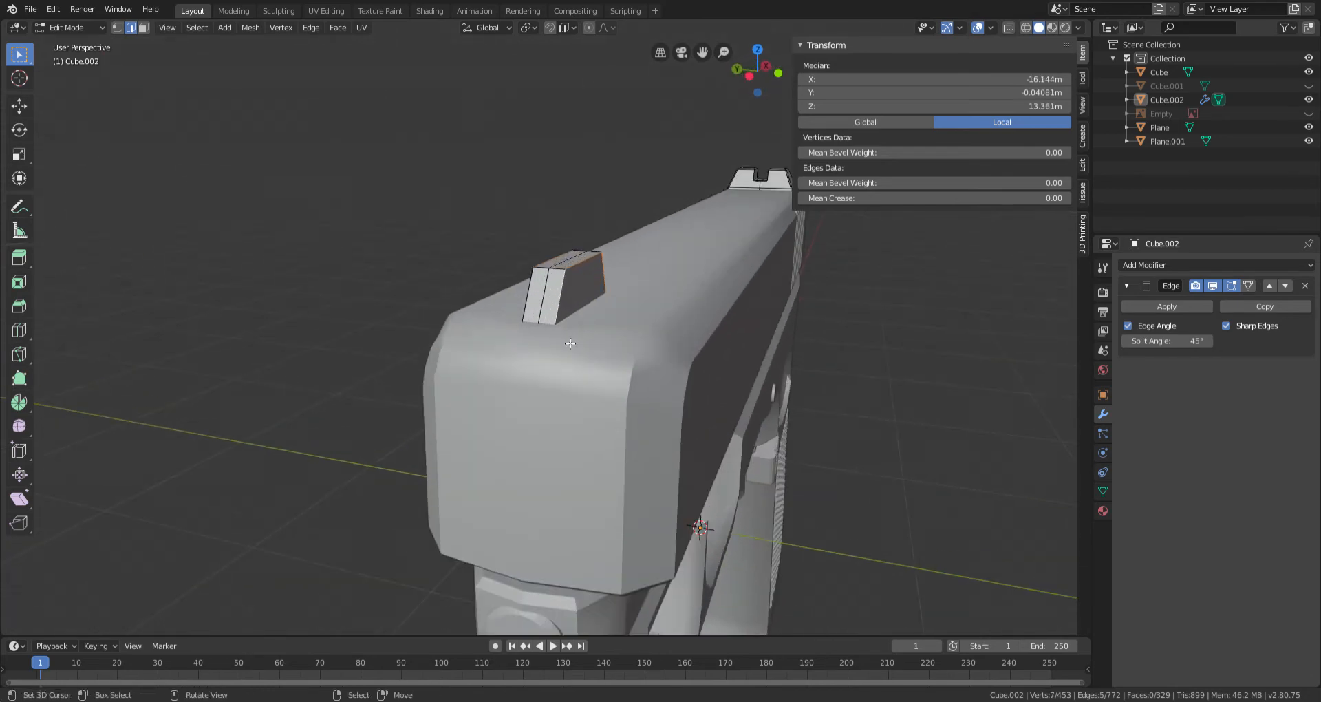
key("ctrl+b")
left_click(912, 413)
key("Tab")
Step: Select the front sight's flat faces in face mode and shade them flat
middle_click_drag(566, 411, 377, 444)
key("Tab")
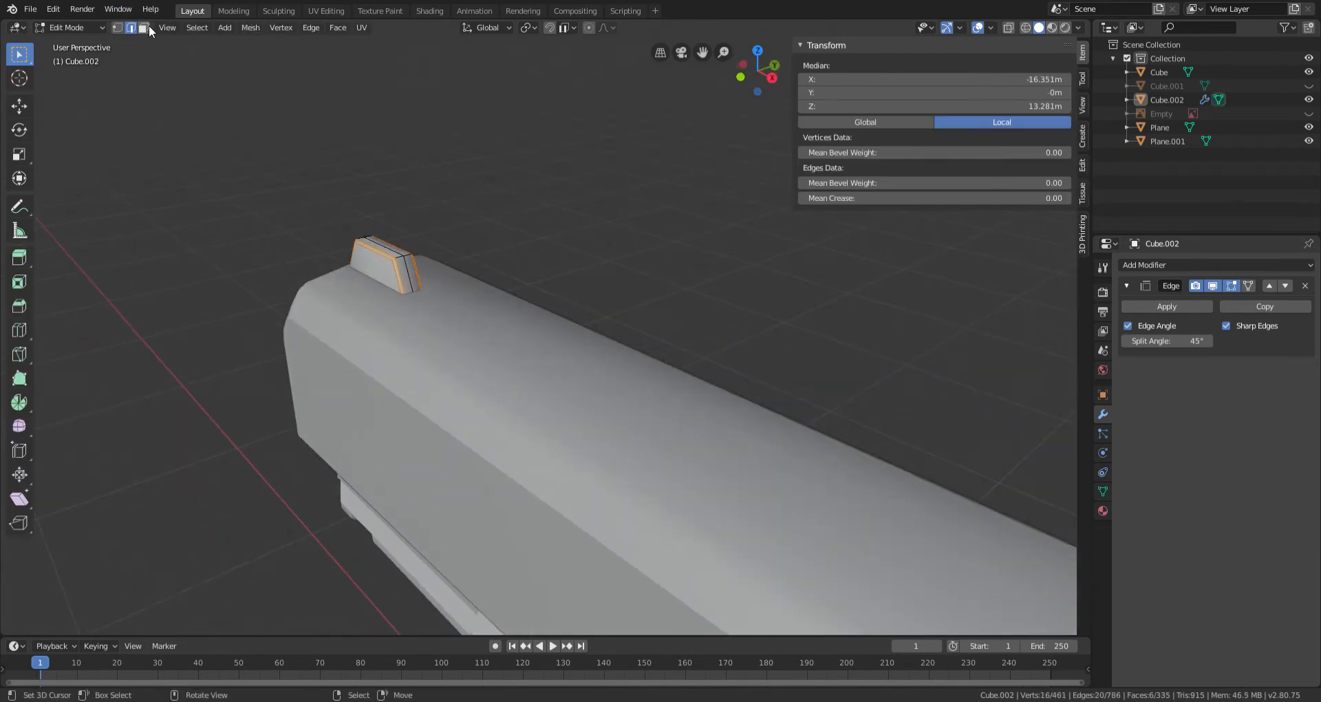
mouse_move(369, 312)
middle_mouse_down()
mouse_move(703, 377)
mouse_move(669, 360)
mouse_move(378, 348)
mouse_move(503, 316)
mouse_move(370, 325)
middle_mouse_up()
left_click(703, 378)
right_click(703, 377)
left_click(703, 377)
key("Tab")
Step: Select the whole left dot cylinder of the rear sight and separate it into its own object
scroll(390, 346, "up", 5)
scroll(370, 325, "up", 3)
scroll(584, 411, "down", 6)
scroll(566, 399, "up", 3)
middle_click_drag(566, 400, 647, 413)
key("Tab")
key("alt+a")
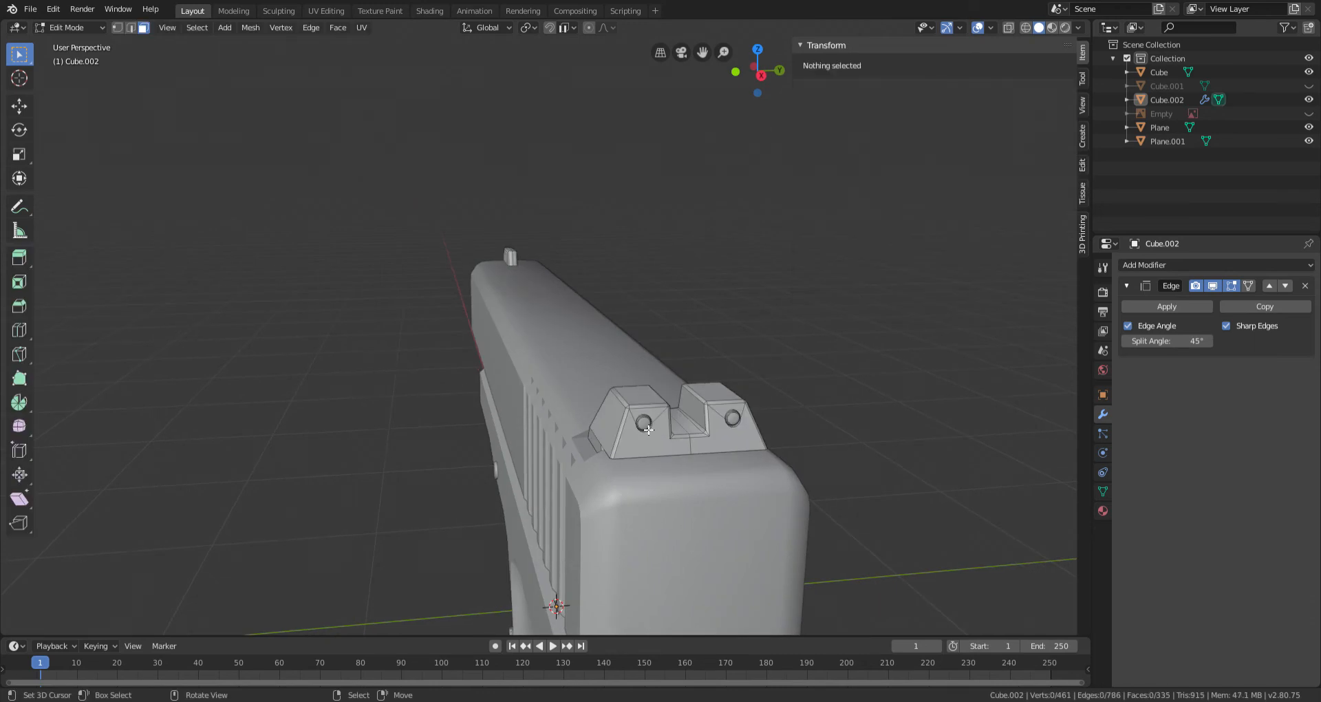
key("l")
scroll(675, 442, "up", 4)
scroll(675, 443, "down", 3)
key("g")
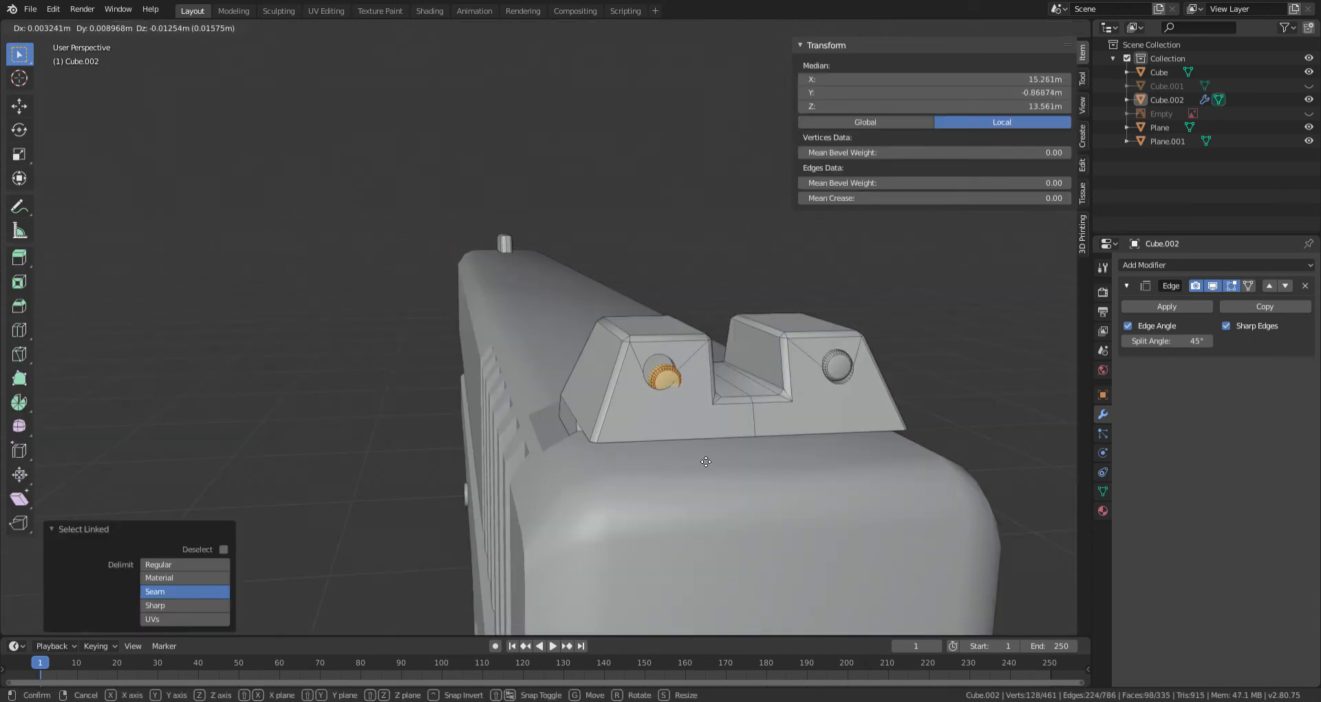
left_click(674, 367)
key("p")
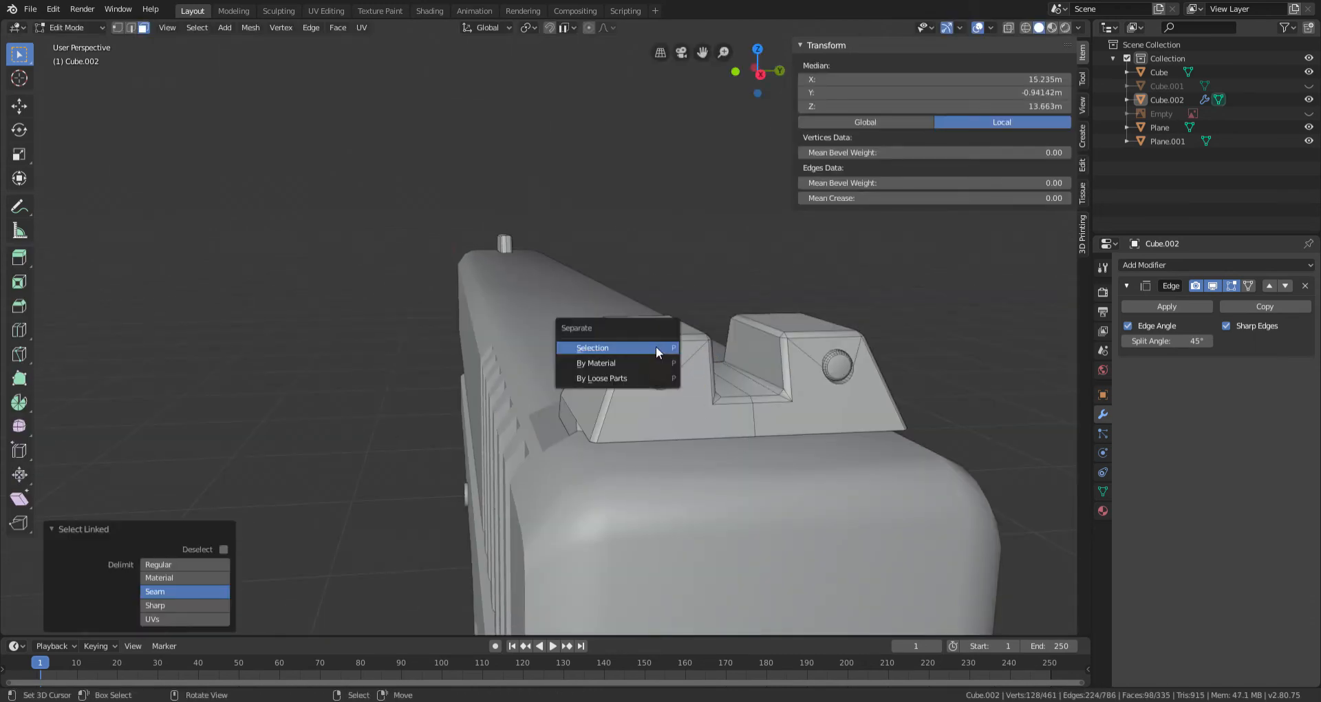
left_click(657, 351)
left_click(668, 380)
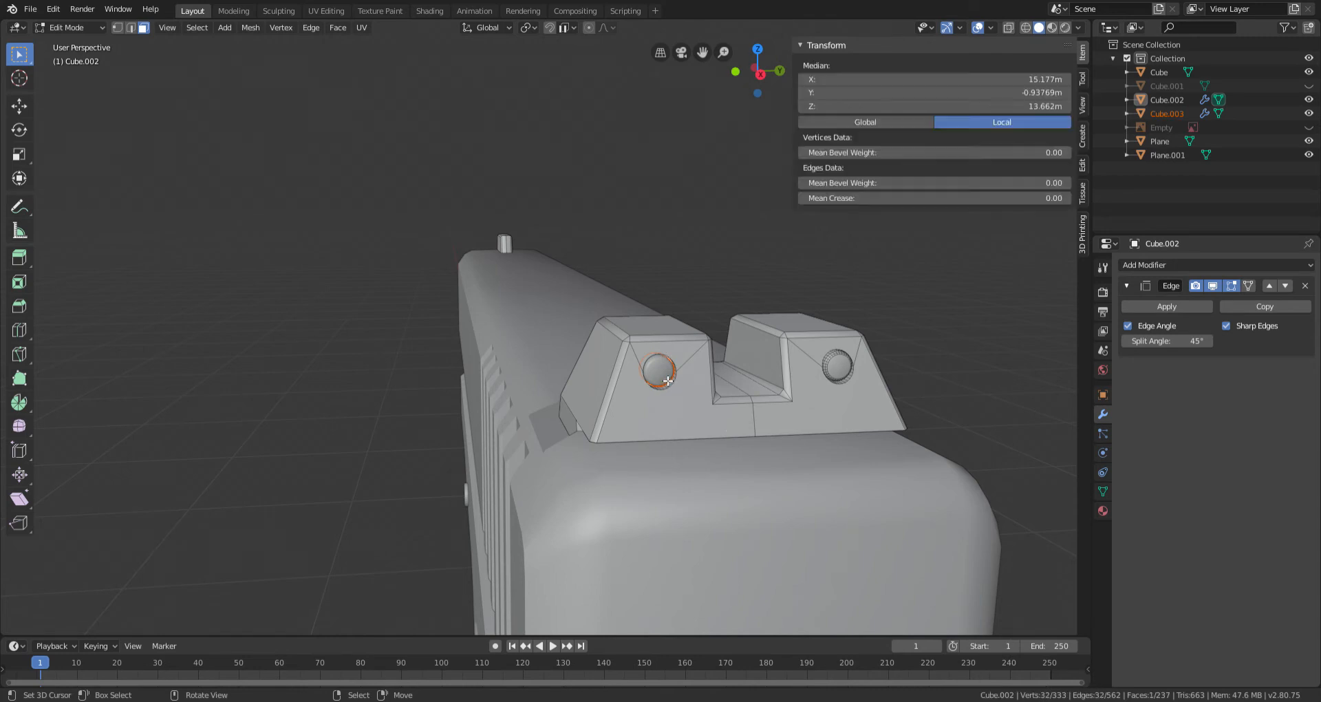
key("g")
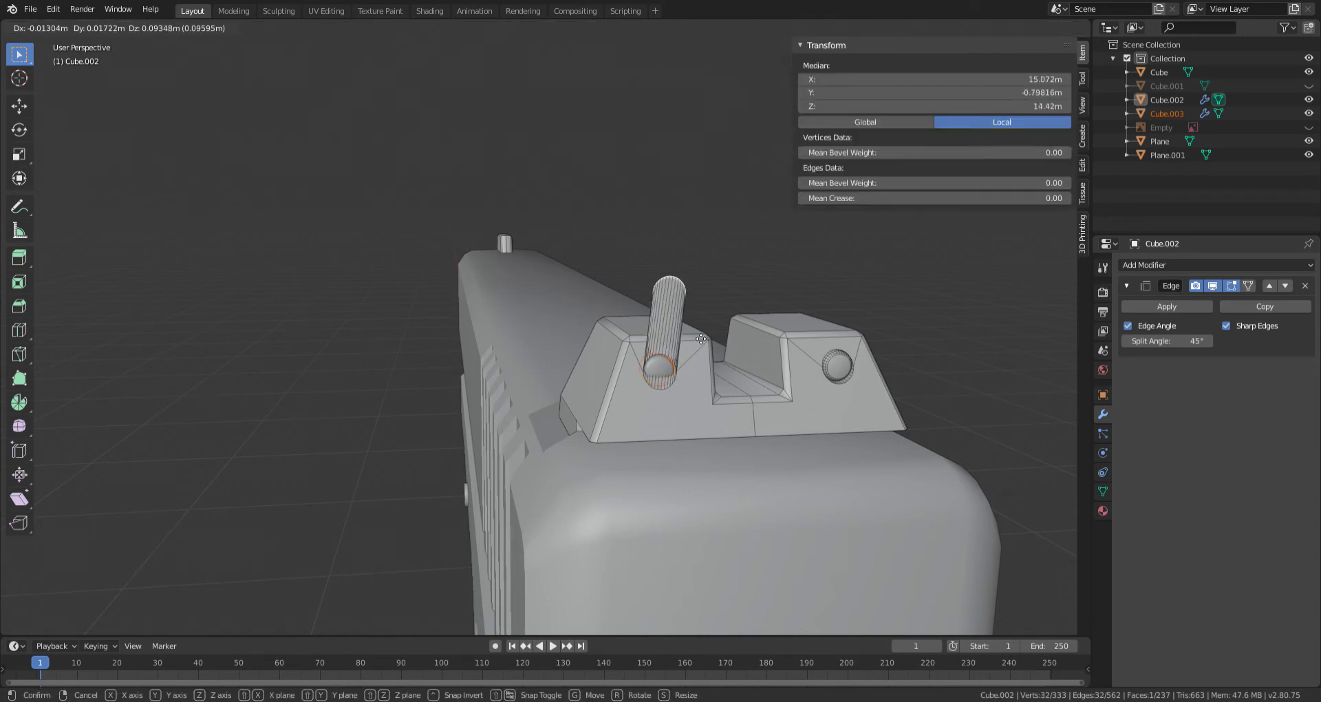
right_click(698, 337)
Step: Select the separated dot cylinder in Object Mode and duplicate it in place
key("Tab")
key("g")
right_click(692, 324)
scroll(671, 371, "down", 3)
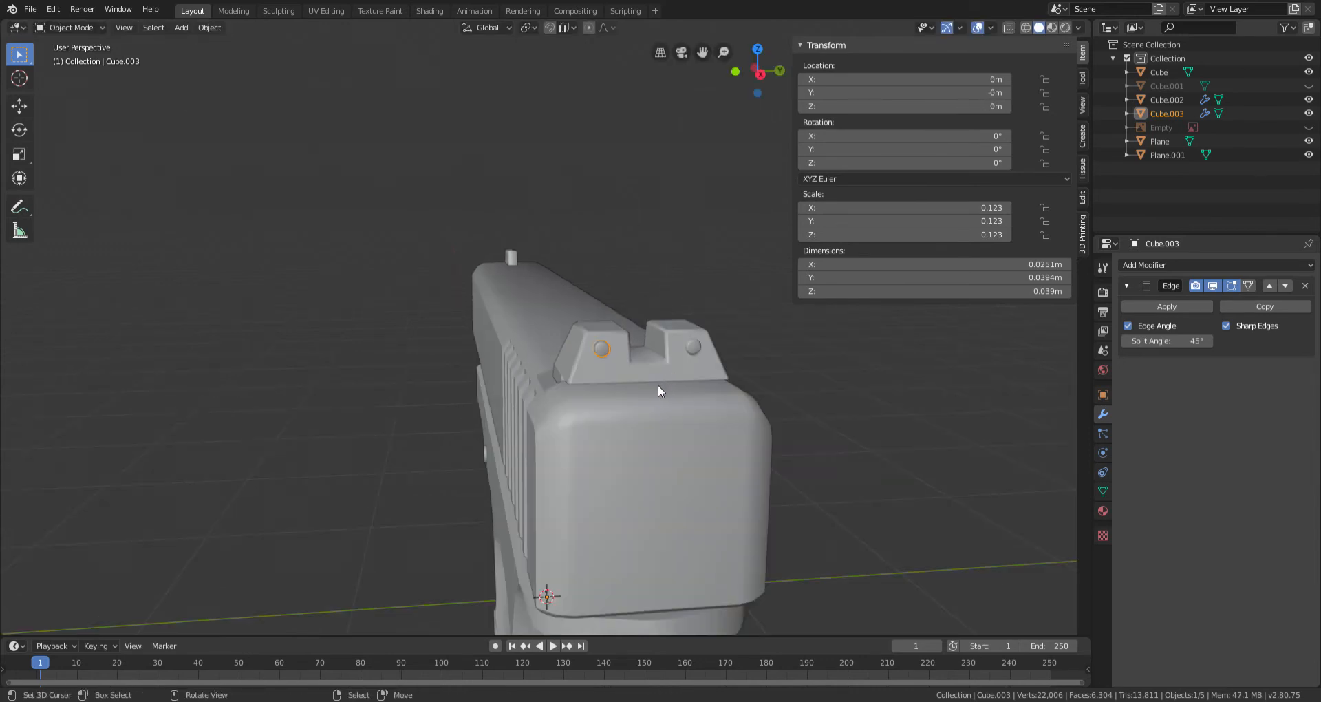
key("shift+d")
right_click(823, 402)
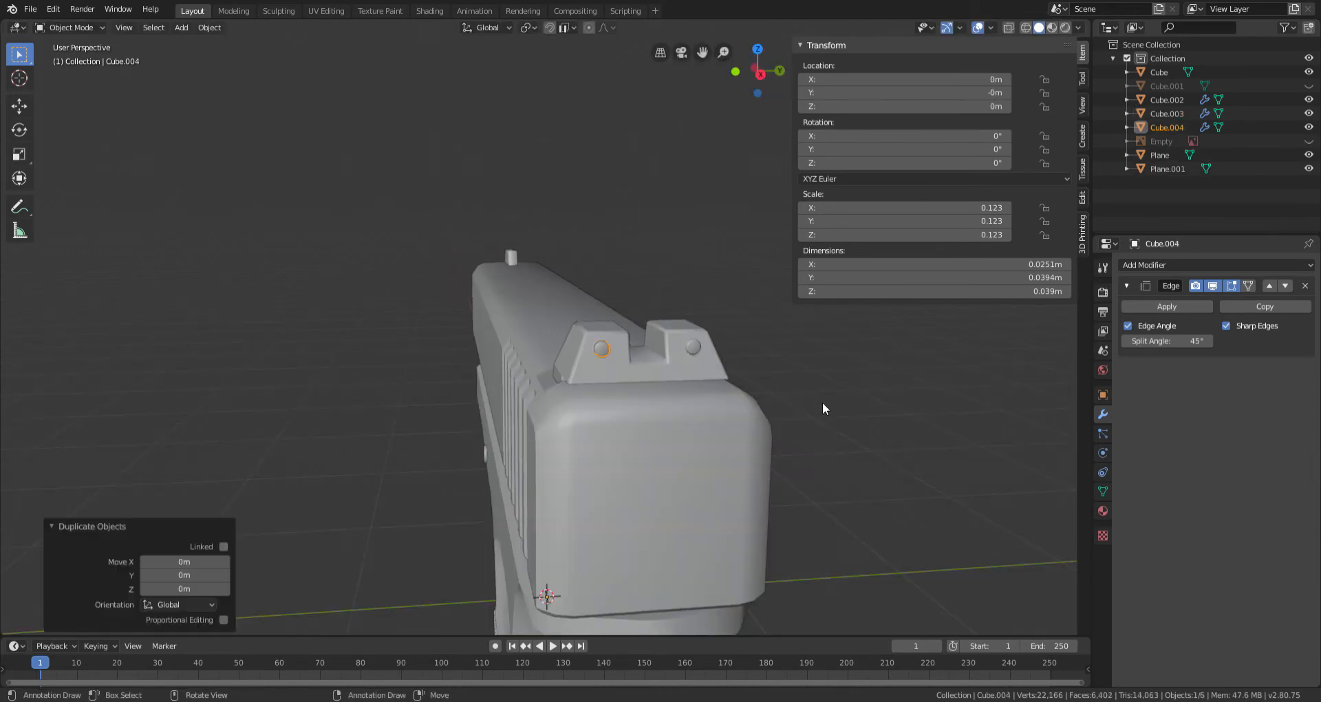
Step: Set the duplicated dot's origin to its geometry and its Y location to 0 m
key("ctrl+shift+alt+c")
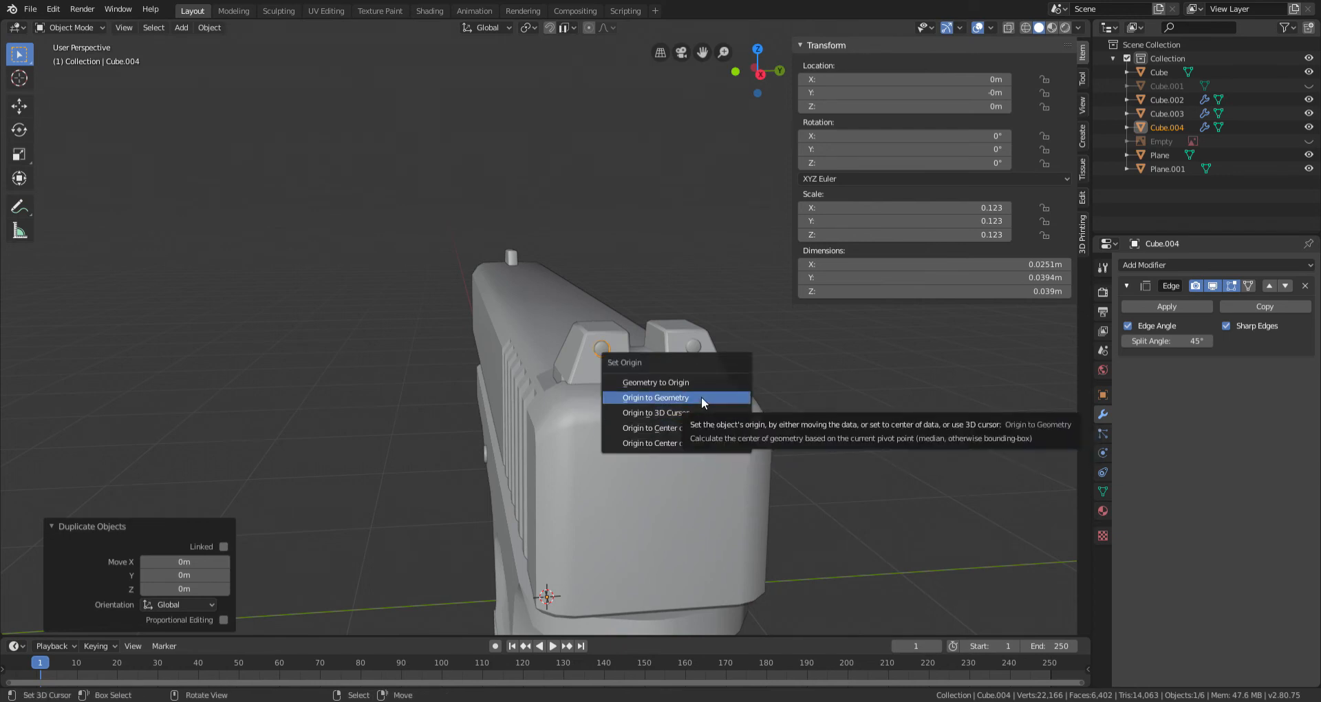
left_click(701, 397)
middle_click_drag(700, 397, 691, 401)
key("Return")
Step: Move the duplicated dot along X to the rear end of the front sight
middle_click_drag(702, 342, 772, 366)
key("g")
key("x")
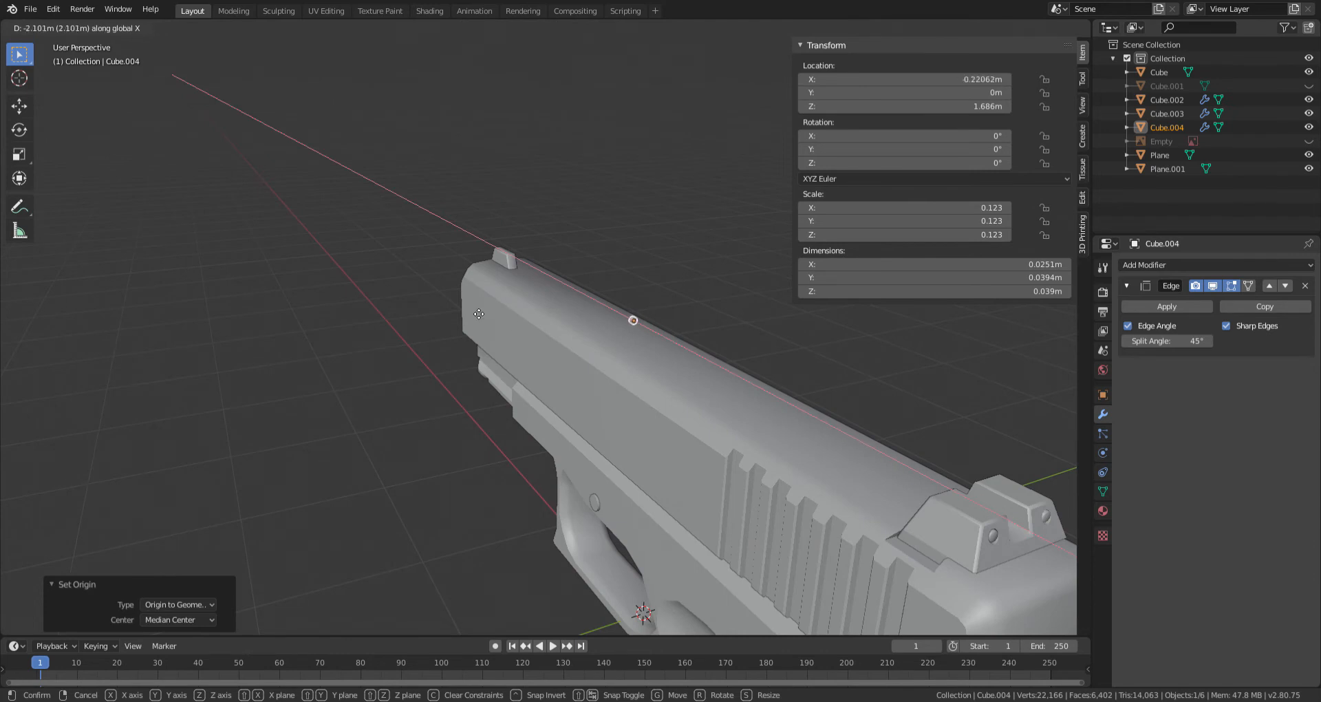
left_click(359, 254)
Step: Lower the dot 0.026 m along Z and nudge it along X into the front sight's rear face
scroll(444, 183, "up", 4)
middle_click_drag(482, 183, 597, 303, "shift")
scroll(510, 261, "up", 2)
key("g")
key("z")
left_click(530, 294)
key("g")
key("x")
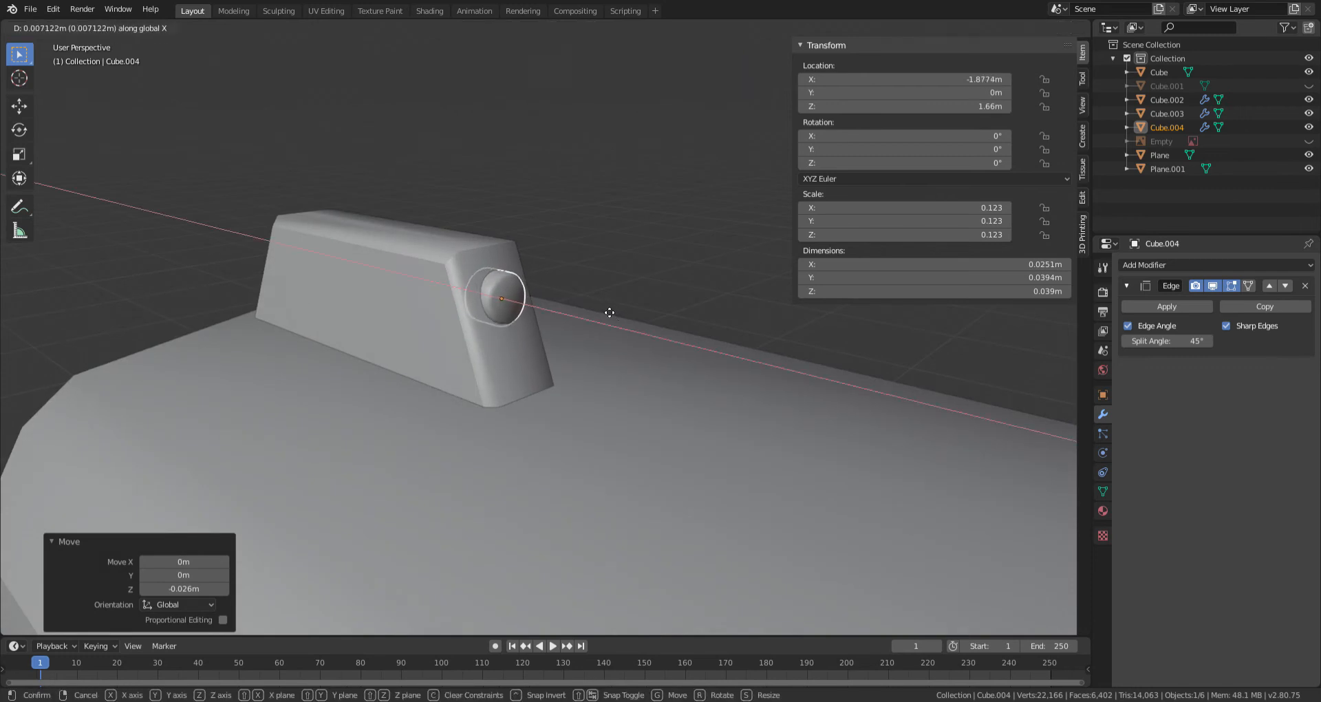
left_click(614, 312)
key("alt+a")
Step: Move the front sight's dot along X out of the sight to about X -1.80 m
scroll(595, 311, "down", 7)
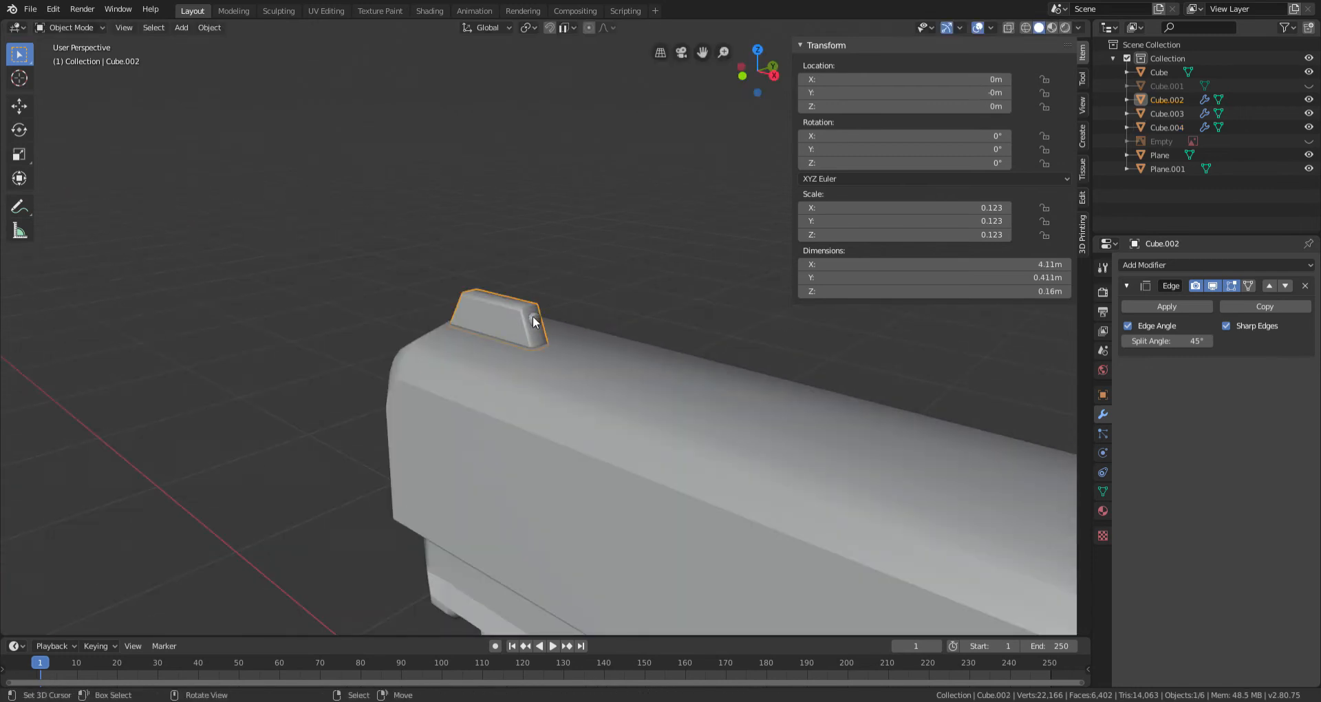
right_click(533, 323)
scroll(535, 323, "down", 5)
scroll(554, 324, "up", 13)
key("g")
key("x")
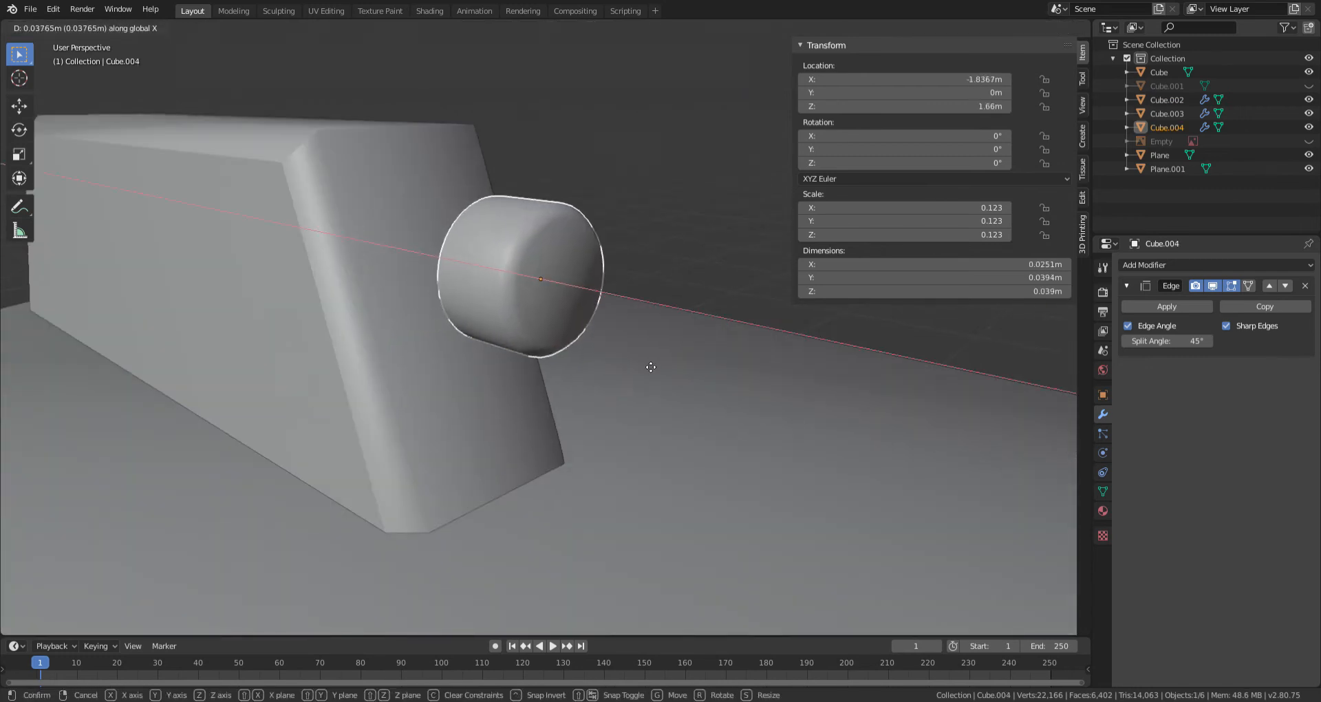
left_click(724, 378)
Step: Deselect everything and add a 32-vertex cylinder with 1 m radius and 2 m depth
key("alt+a")
left_click(187, 28)
mouse_move(206, 44)
left_click(374, 111)
scroll(470, 286, "down", 10)
scroll(470, 286, "down", 3)
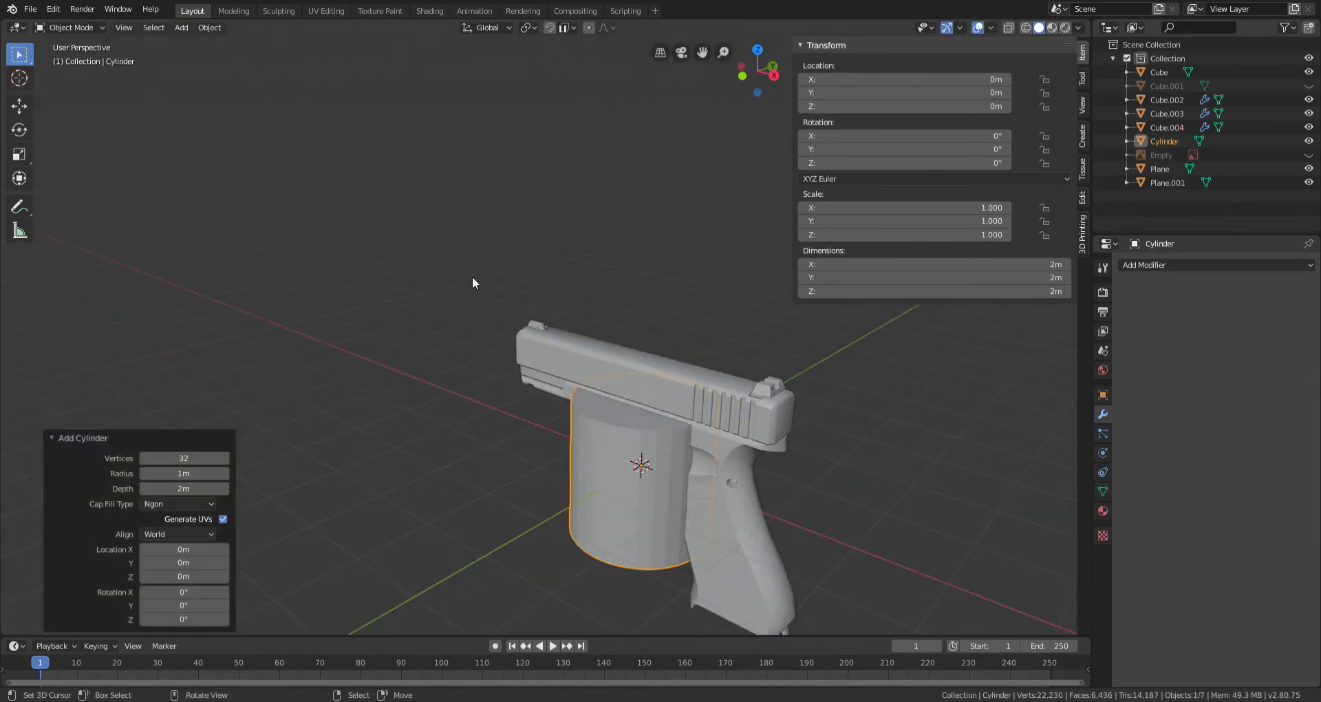
Step: Rotate the cylinder 90° about Y, scale it to about 0.043 and move it onto the front sight's rear end
key("KP_1")
type("rx90y")
key("Return")
key("s")
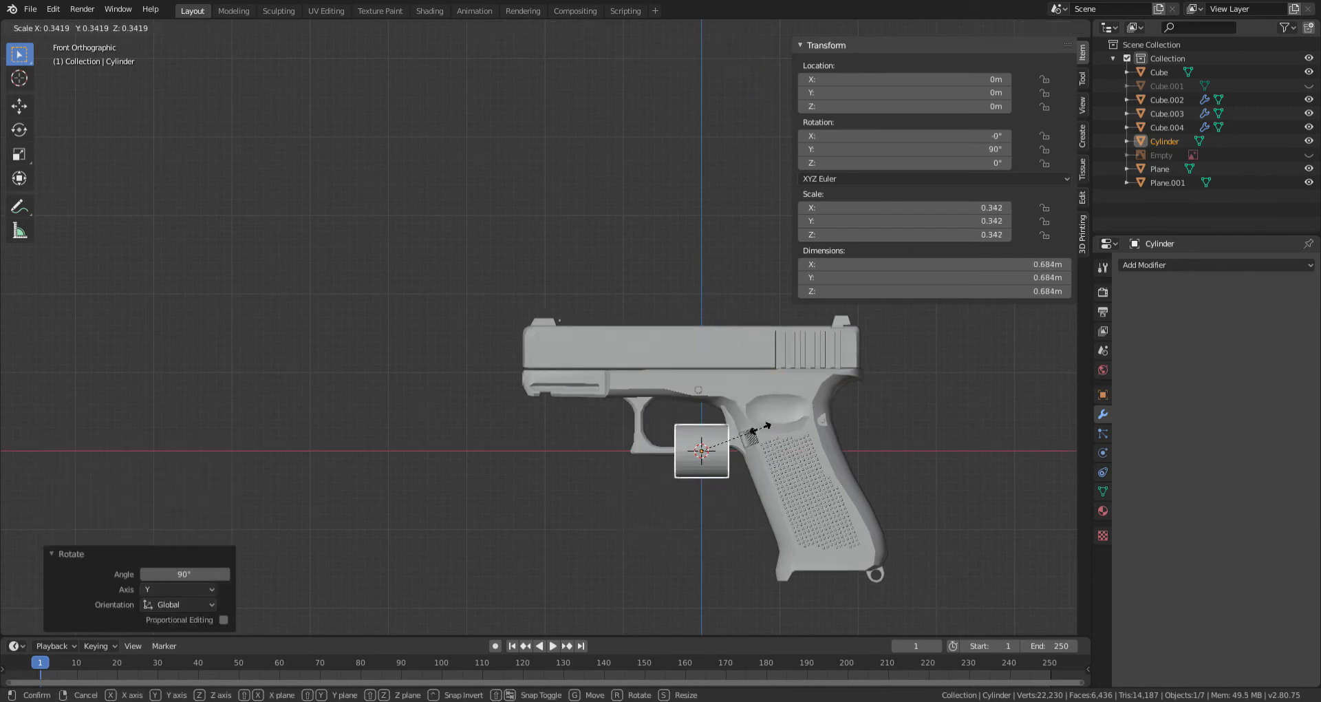
left_click(709, 448)
key("g")
left_click(605, 324)
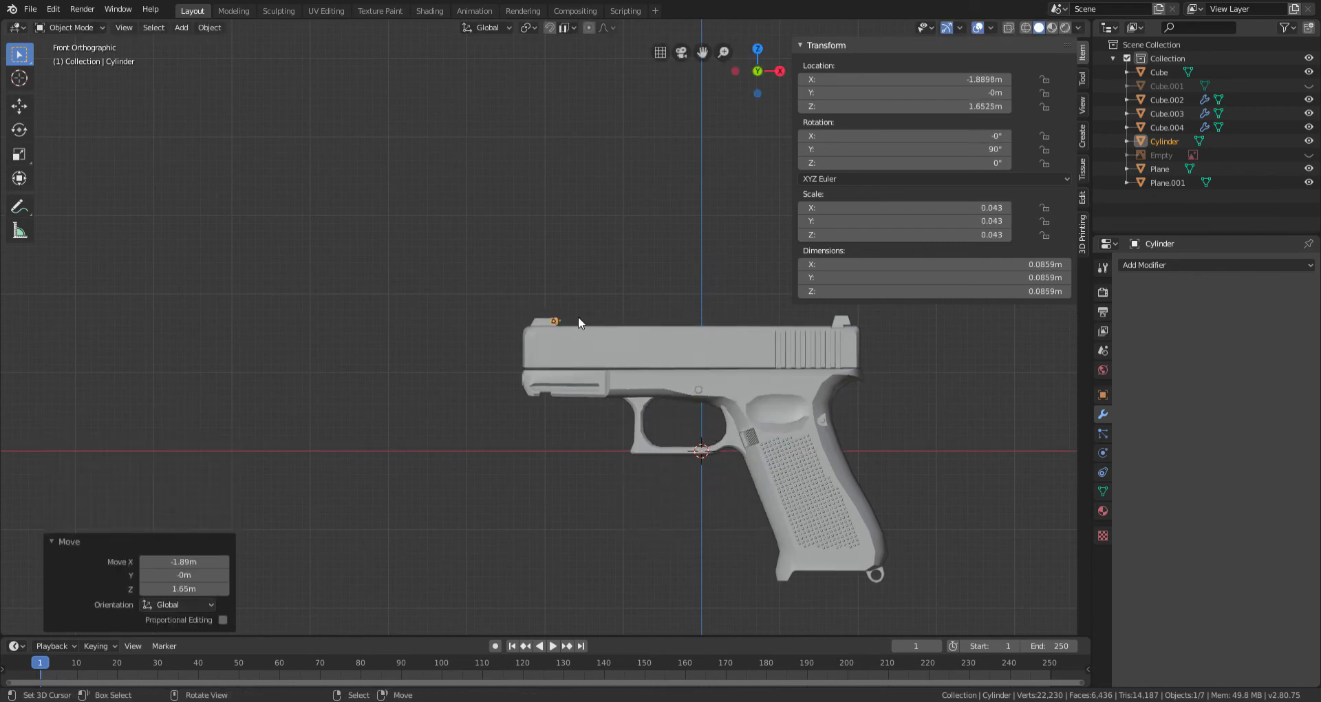
Step: Scale the cylinder to about 0.045 m across and position it through the front sight's rear face at dot height
scroll(598, 249, "up", 10)
key("s")
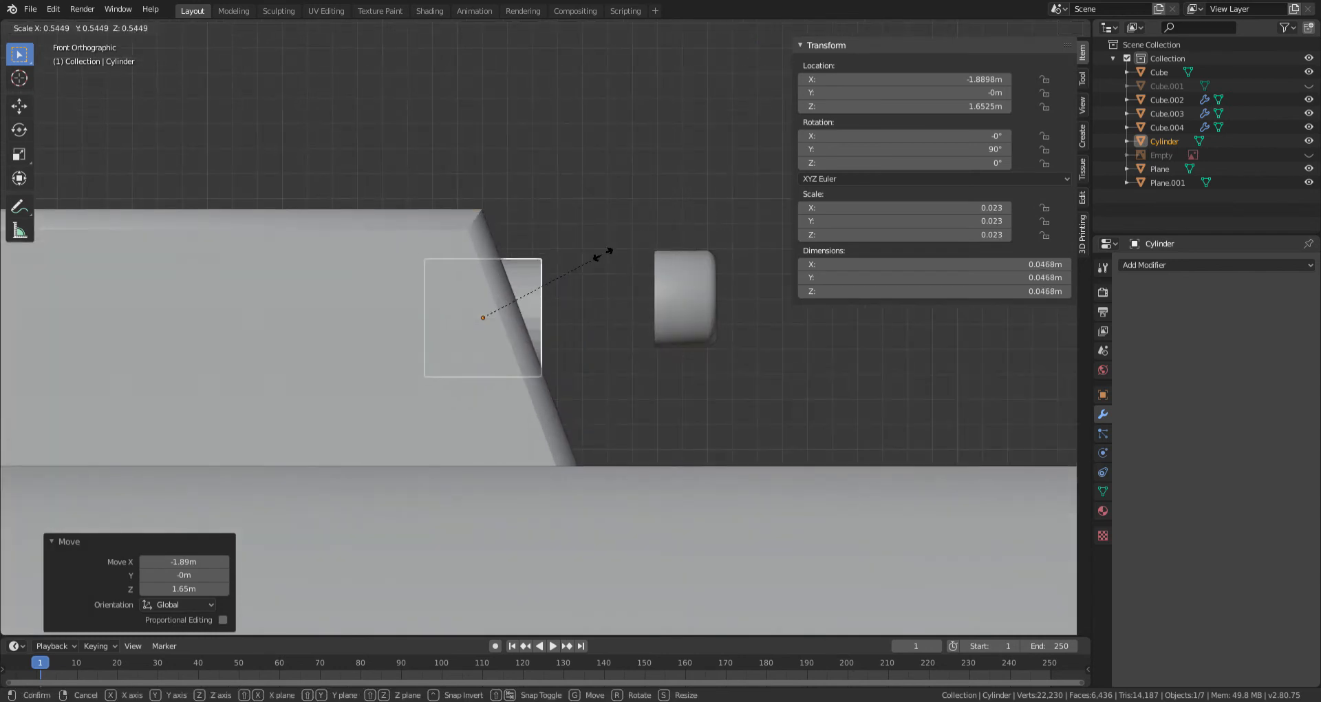
left_click(608, 248)
key("g")
left_click(629, 240)
key("s")
left_click(642, 236)
key("g")
left_click(629, 235)
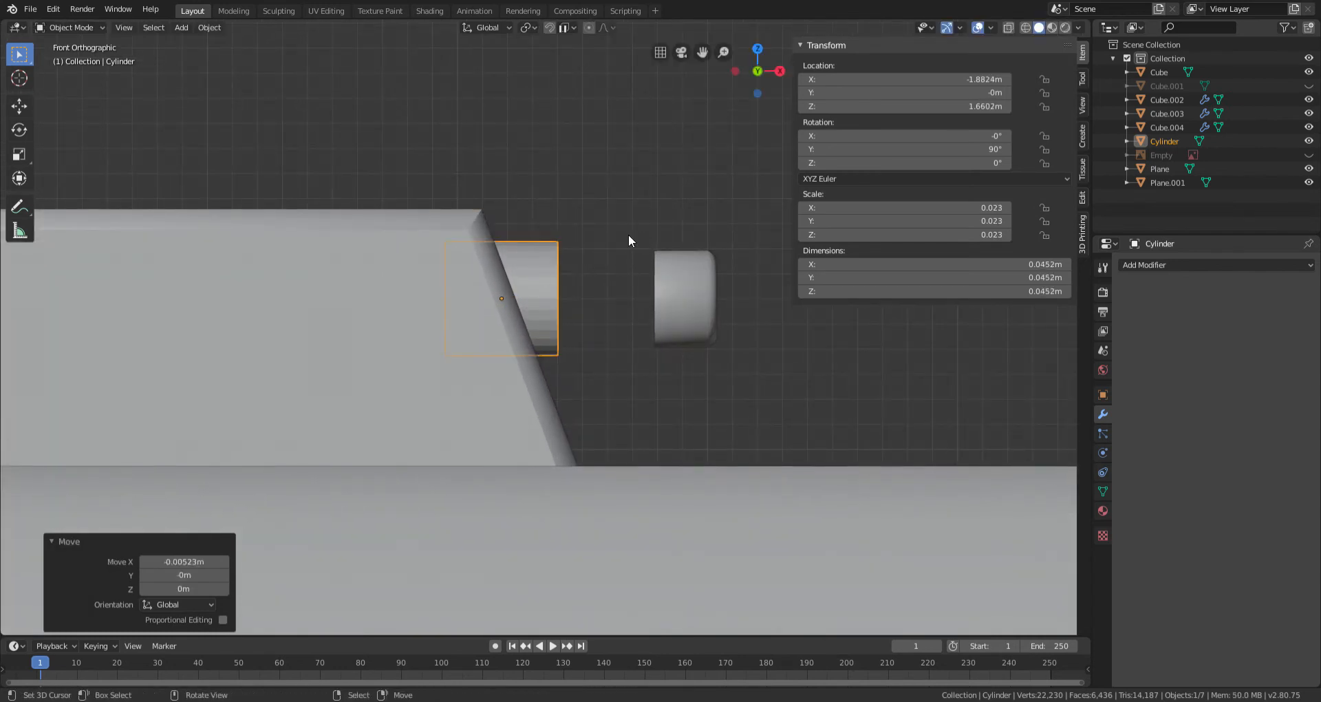
Step: Add a Boolean Difference modifier to the front sight with Cylinder as the cutting object
scroll(619, 254, "down", 6)
middle_click_drag(605, 264, 498, 288)
left_click(392, 320)
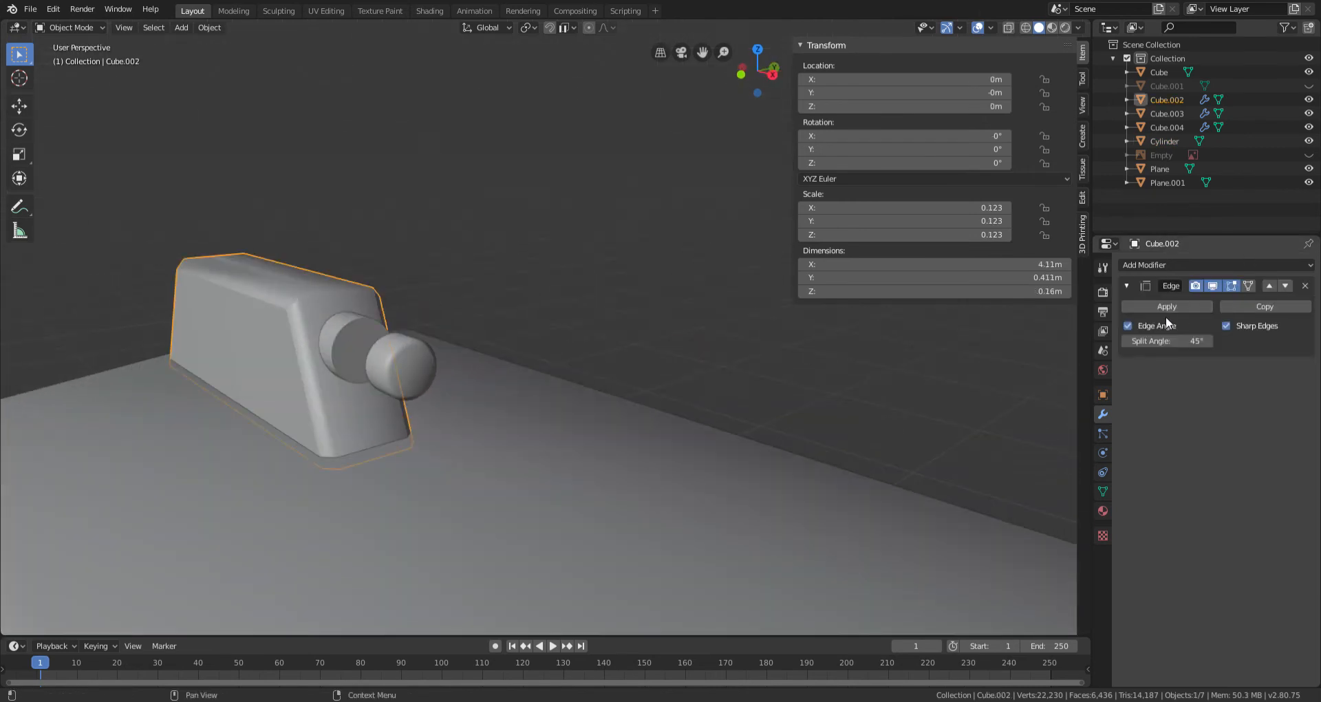
left_click(1166, 268)
left_click(1063, 324)
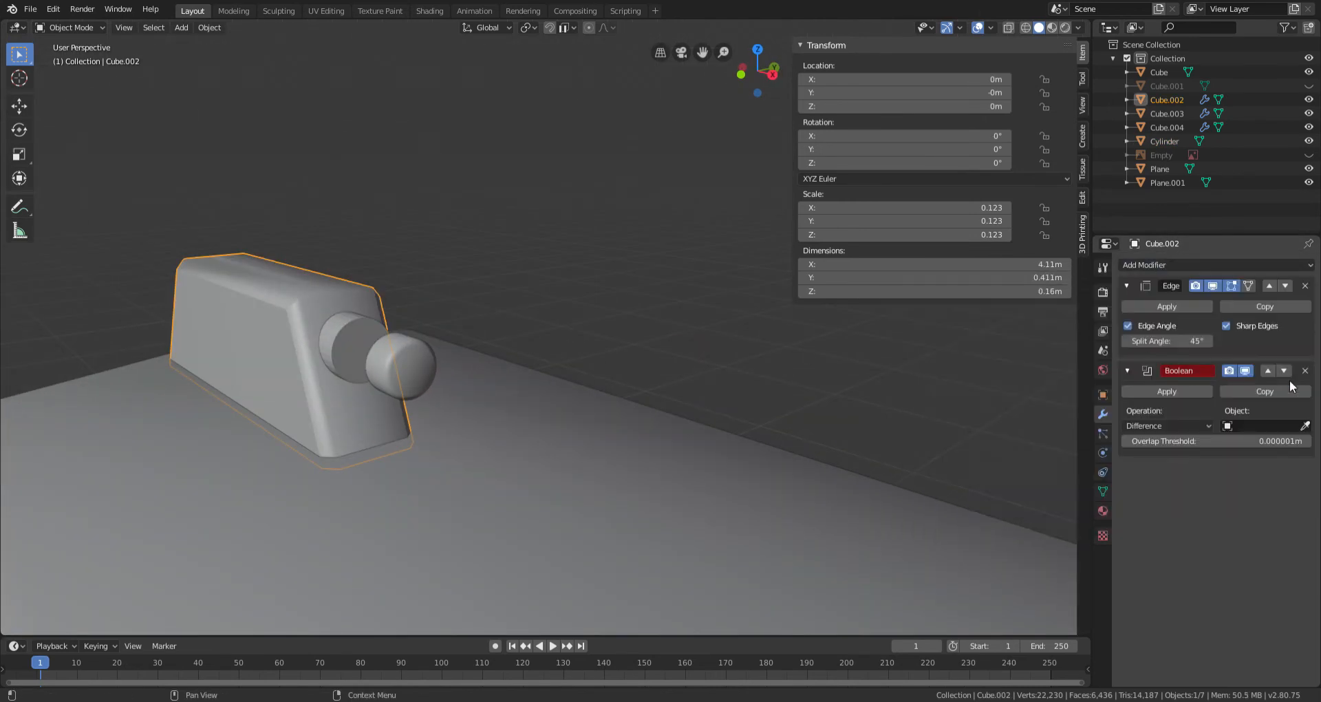
left_click(1249, 426)
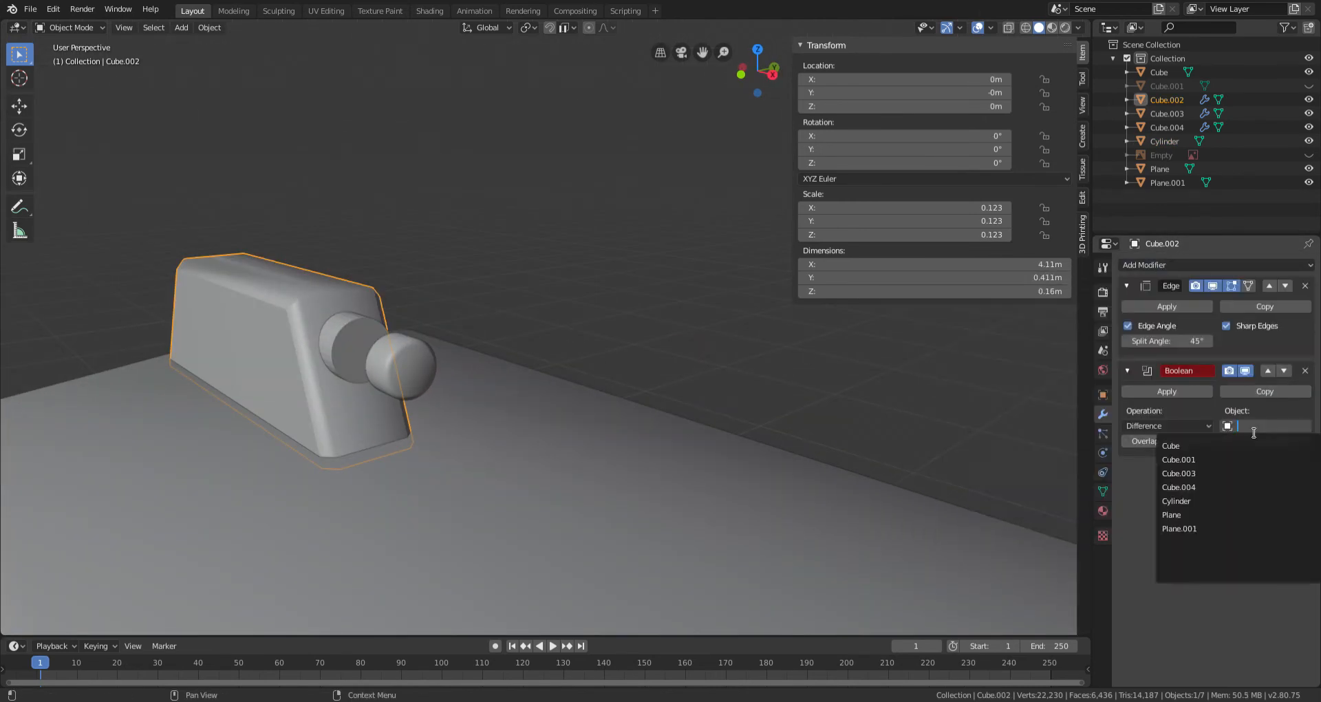
left_click(1203, 501)
middle_click_drag(333, 358, 597, 351)
key("Tab")
key("Tab")
key("g")
key("x")
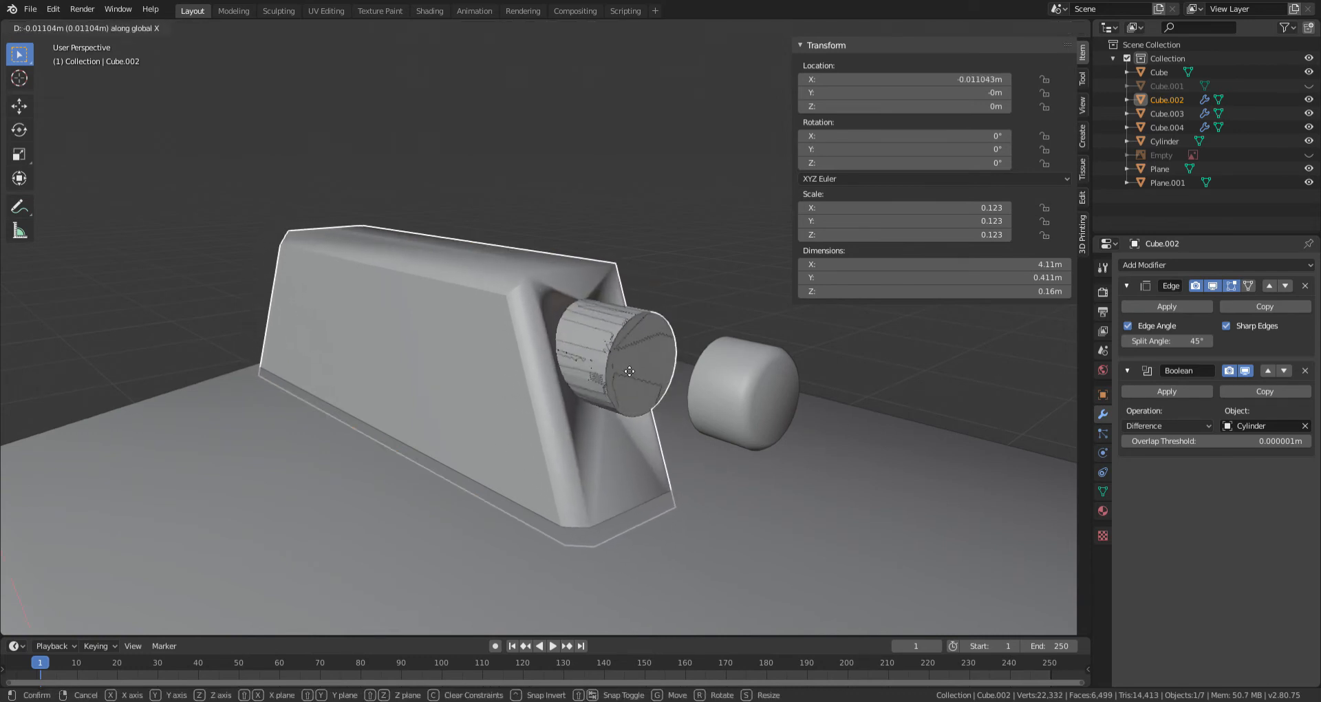
right_click(676, 387)
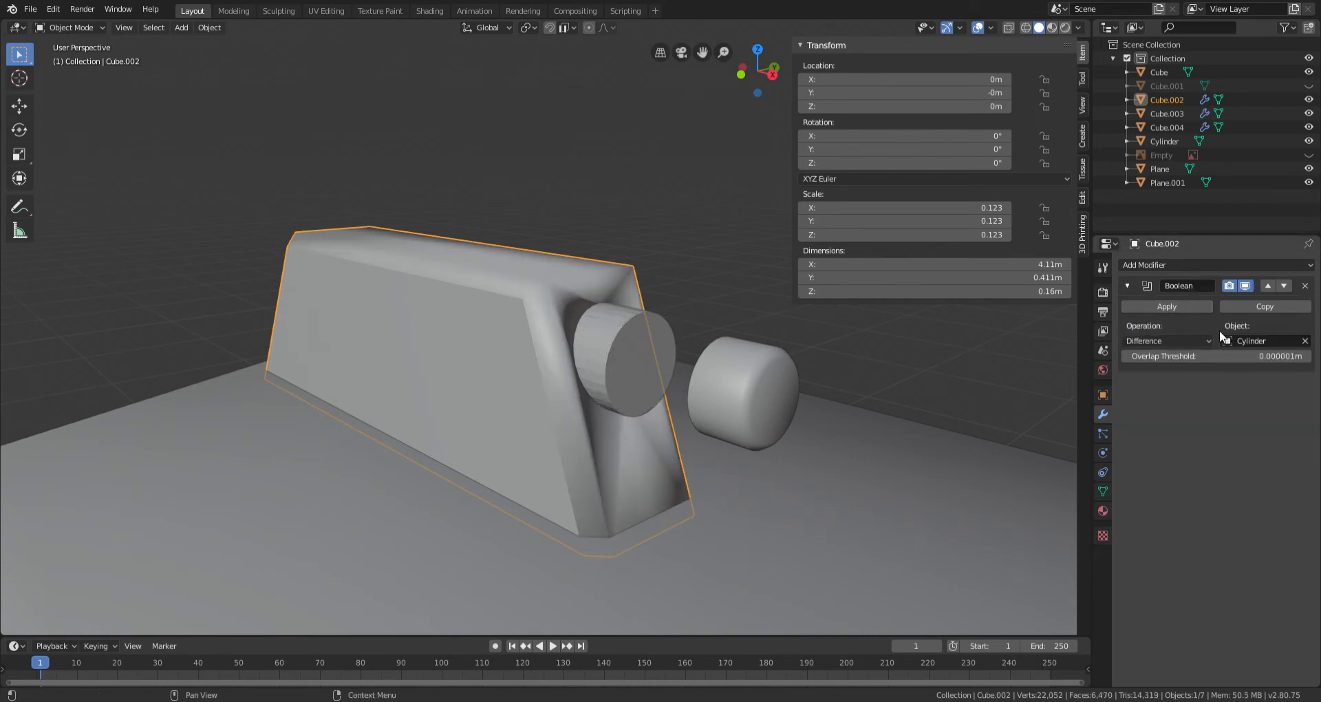
Step: Apply the front sight's Boolean modifier with its Edge Split removed, and delete the cutting cylinder
left_click(1167, 306)
left_click(627, 375)
key("Delete")
Step: Move the loose dot along X into the hole in the front sight's rear face
left_click(737, 385)
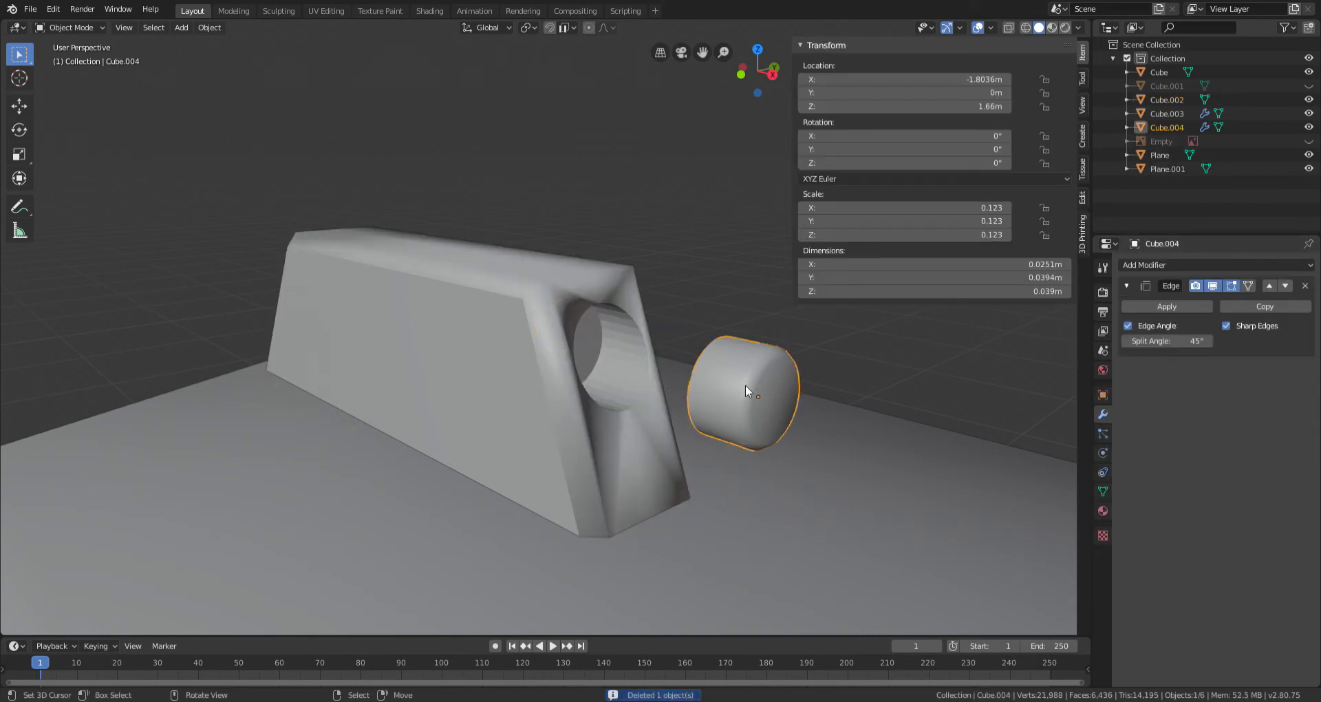
middle_click_drag(737, 385, 830, 438)
key("g")
key("x")
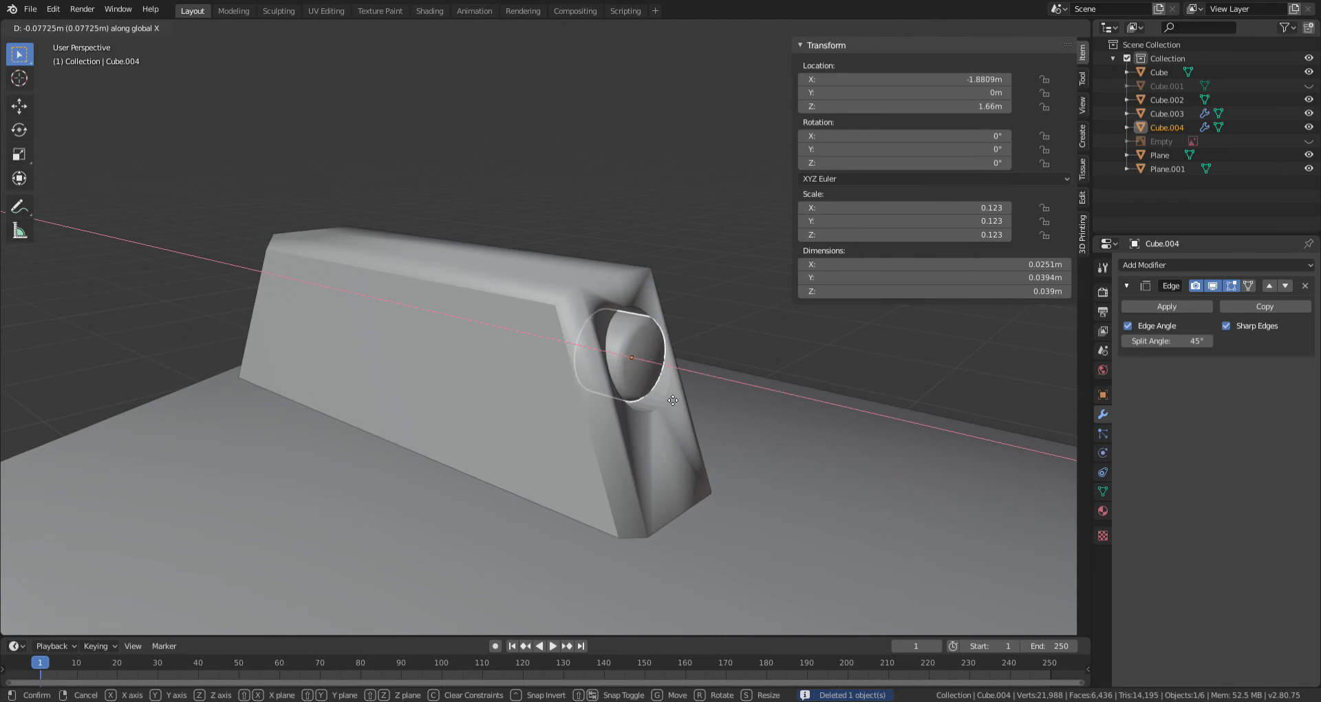
left_click(683, 397)
middle_click_drag(683, 396, 608, 378)
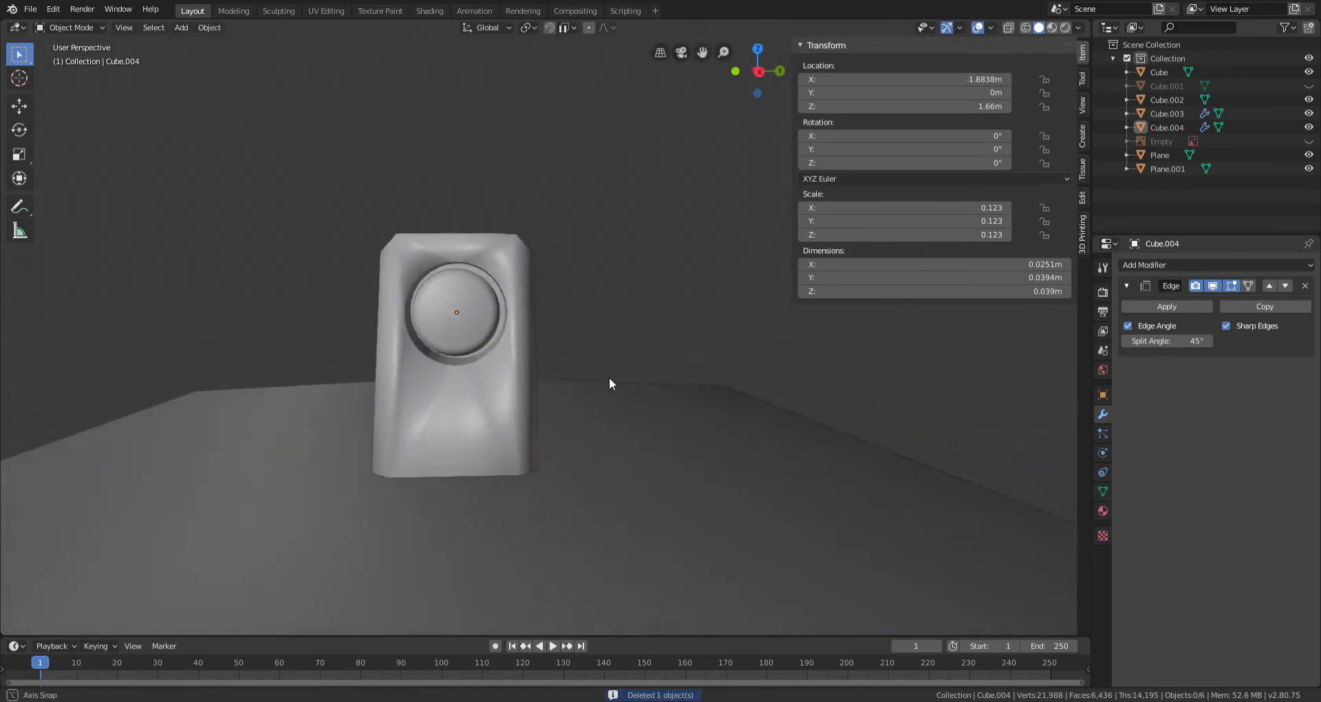
Step: Enlarge the dot to scale 0.134 and nudge it slightly along X within the hole
left_click(759, 340)
middle_click_drag(710, 364, 735, 382)
key("g")
key("y")
left_click(728, 376)
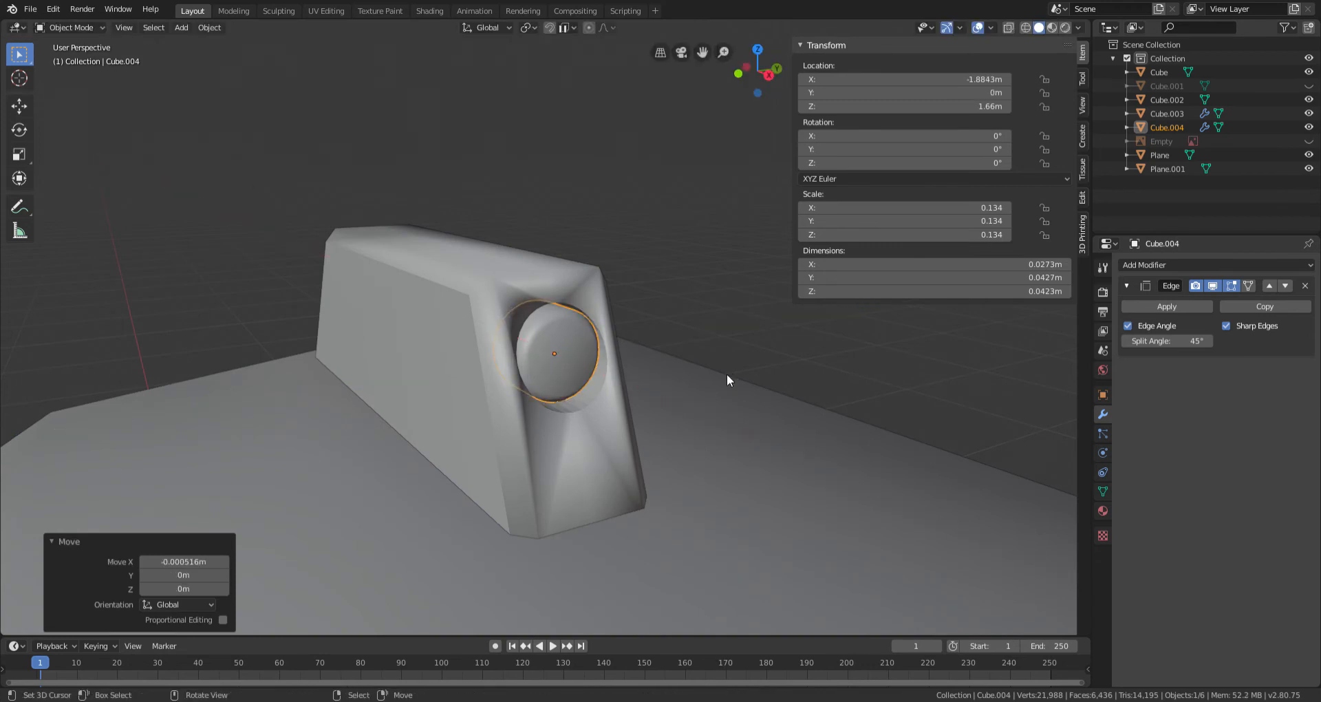
Step: Add an Edge Split modifier to the front sight and set its split angle to 48°
left_click(590, 442)
left_click(1162, 271)
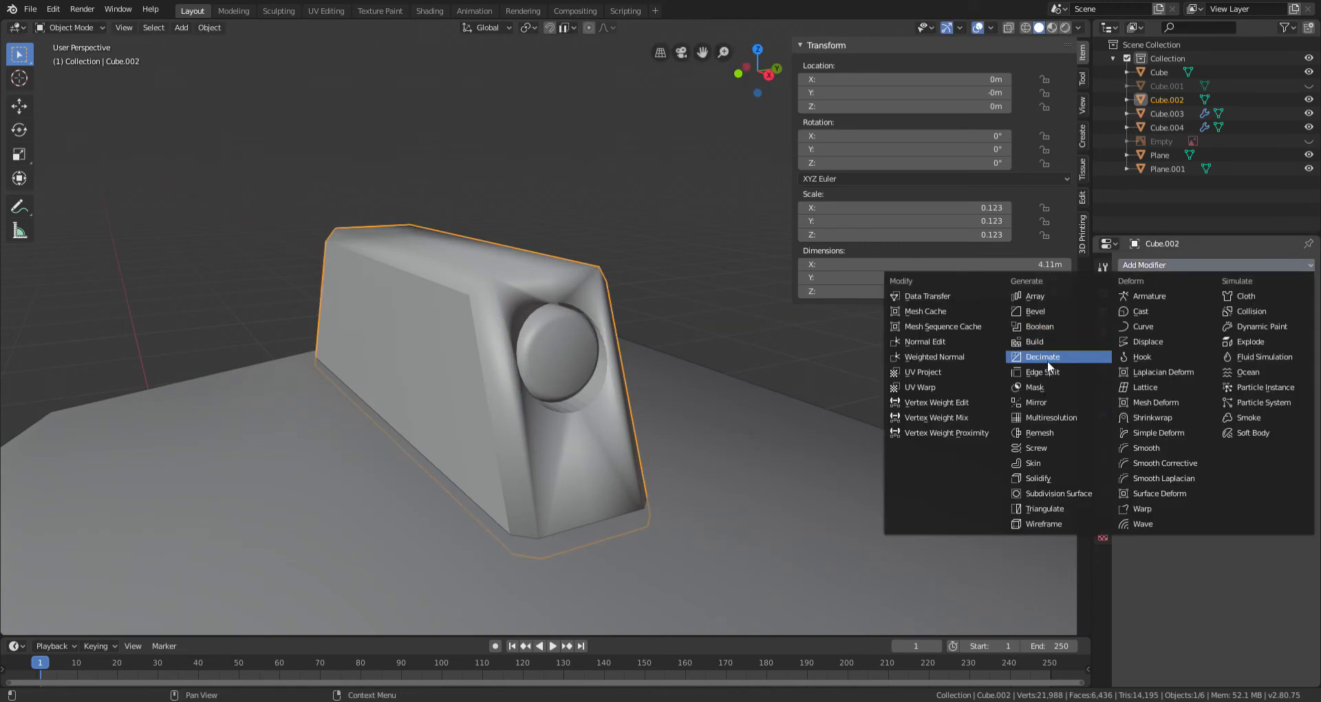
left_click(1047, 372)
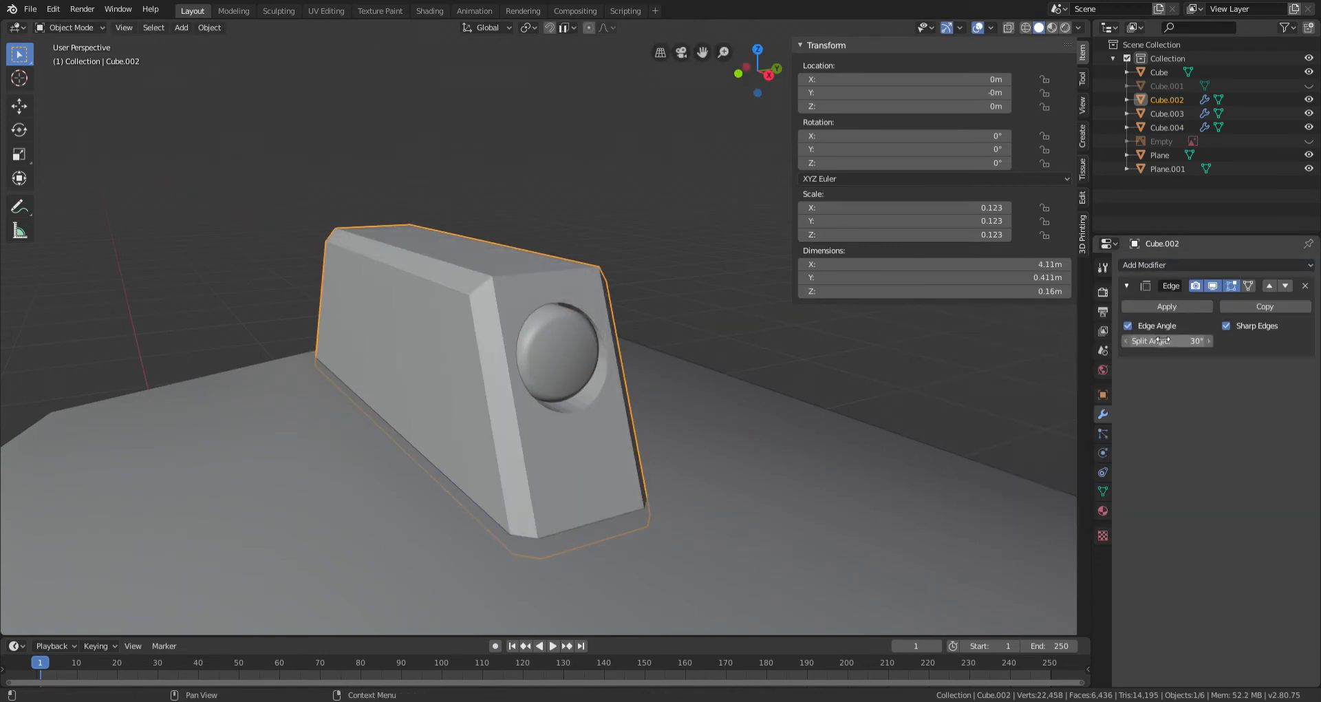
left_click_drag(1168, 341, 1191, 340)
Step: Shade the front sight's top and front faces flat in Edit Mode
middle_click_drag(803, 373, 784, 412)
key("Tab")
right_click(522, 316)
right_click(524, 294, "shift")
middle_click_drag(344, 323, 603, 345)
right_click(769, 333, "shift")
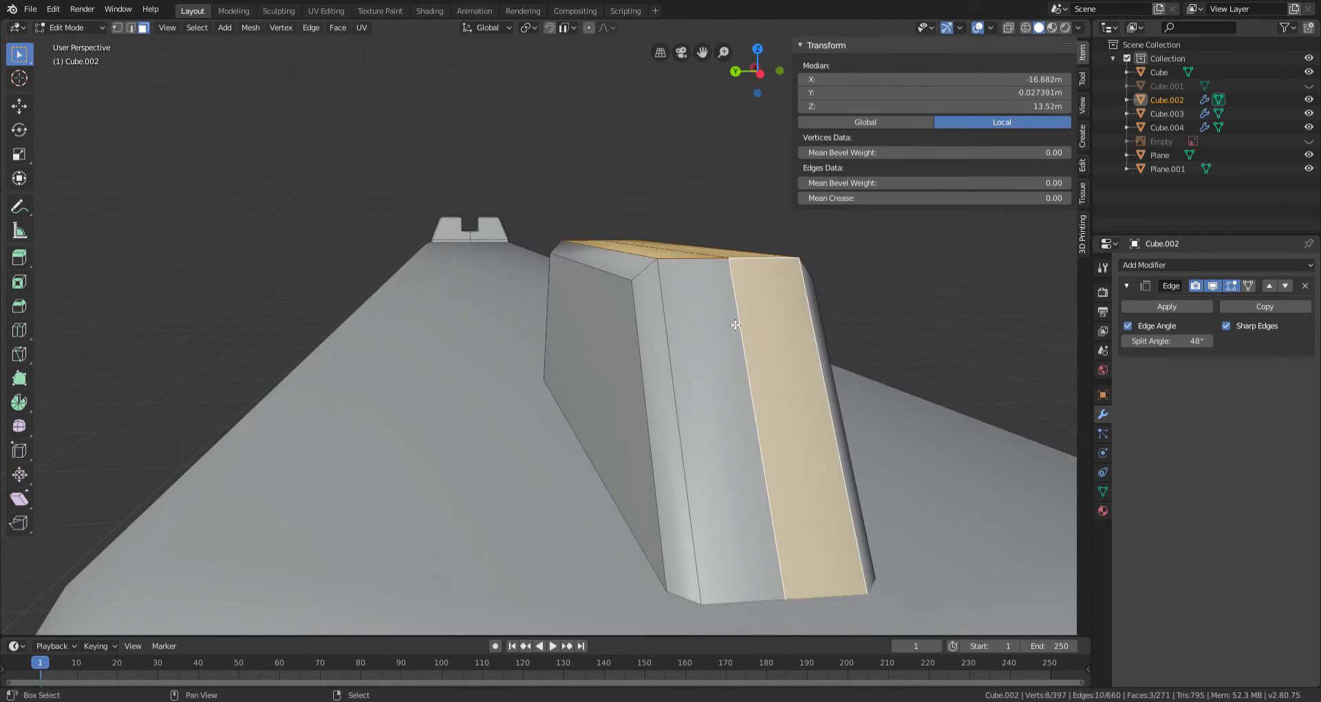
right_click(726, 325, "shift")
key("w")
left_click(727, 324)
key("Tab")
middle_click_drag(723, 326, 485, 369)
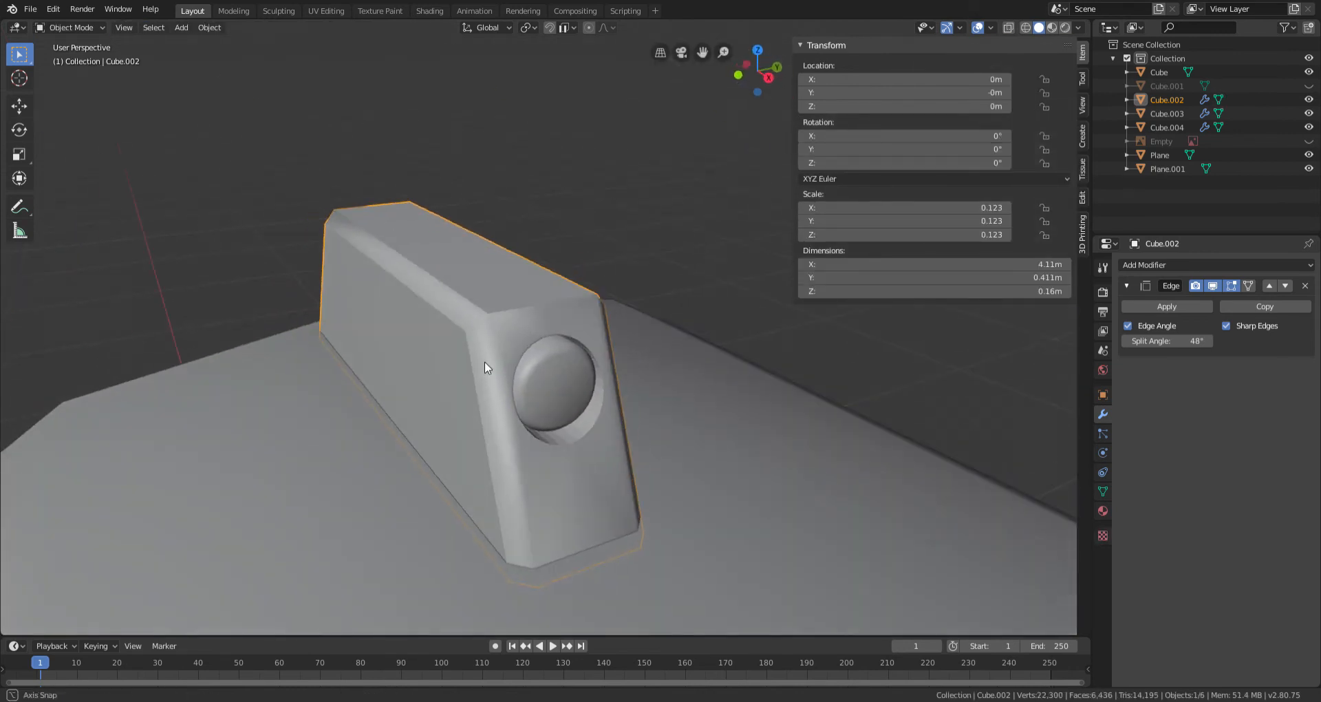
Step: Shade the front sight's two rear faces around the dot flat
key("Tab")
right_click(606, 447)
right_click(570, 486, "shift")
key("w")
left_click(570, 486)
key("Tab")
Step: Examine the front sight's shading and the rear faces around its dot hole
scroll(651, 476, "down", 4)
middle_click_drag(651, 476, 613, 437)
key("alt+a")
scroll(576, 444, "down", 5)
scroll(673, 464, "up", 6)
left_click(546, 395)
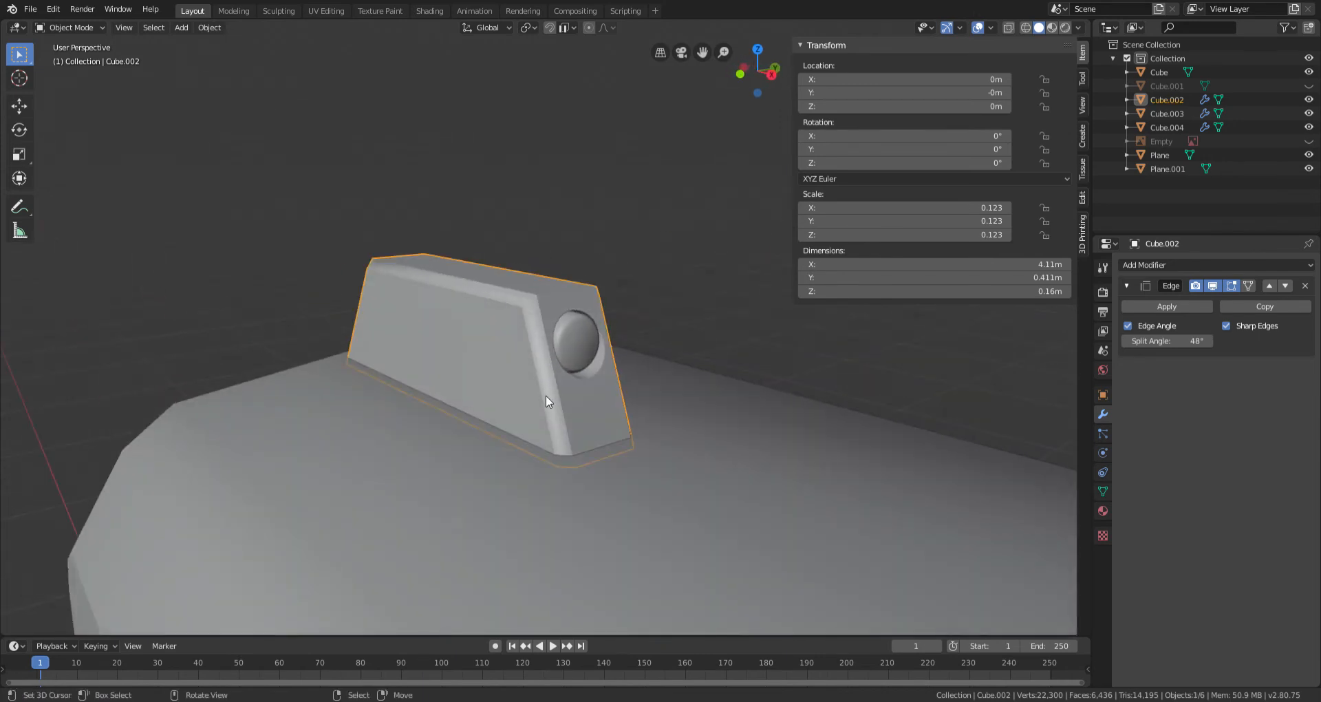
key("Tab")
left_click(578, 375)
scroll(578, 375, "up", 5)
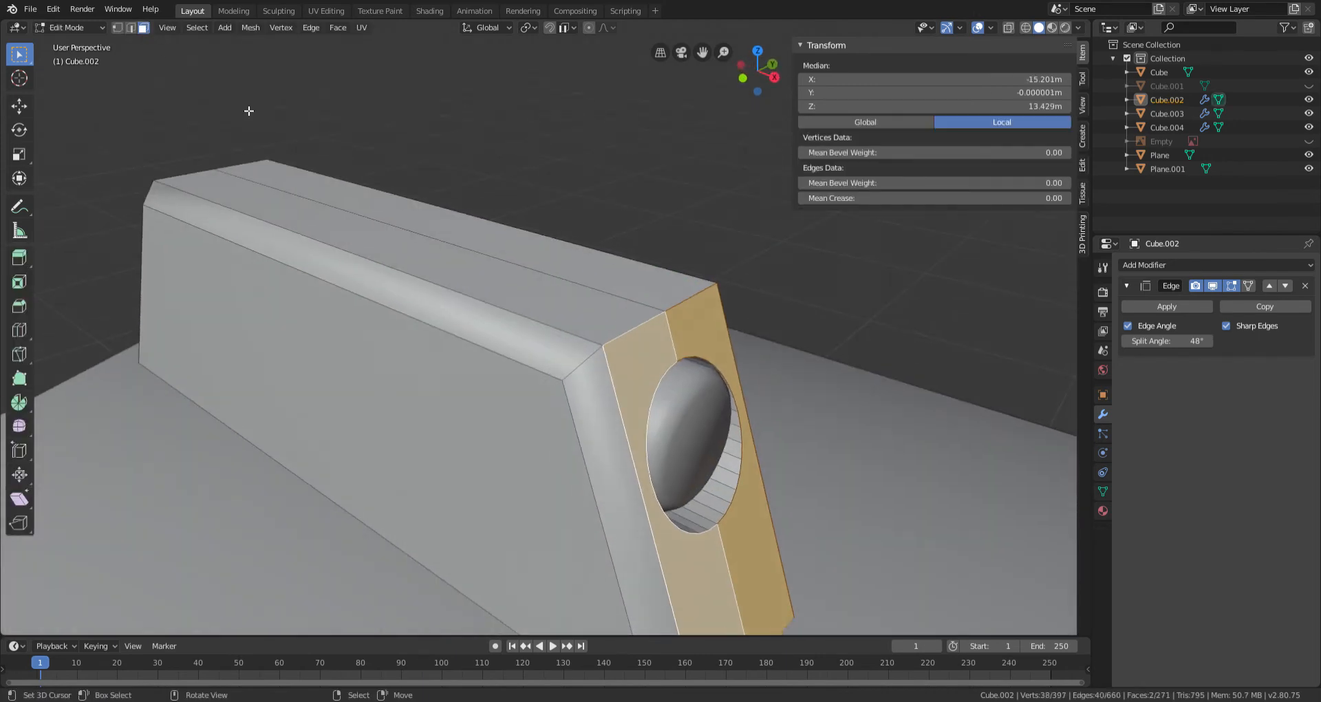
Step: Apply the Edge Split modifiers on the front sight and its dot
key("Tab")
left_click(1190, 307)
left_click(487, 309)
left_click(1167, 307)
scroll(631, 358, "down", 8)
middle_click_drag(632, 369, 615, 346)
scroll(757, 336, "up", 6)
Step: Undo the applied Edge Split modifiers on the front sight and its dot
key("ctrl+z")
key("ctrl+z")
key("ctrl+z")
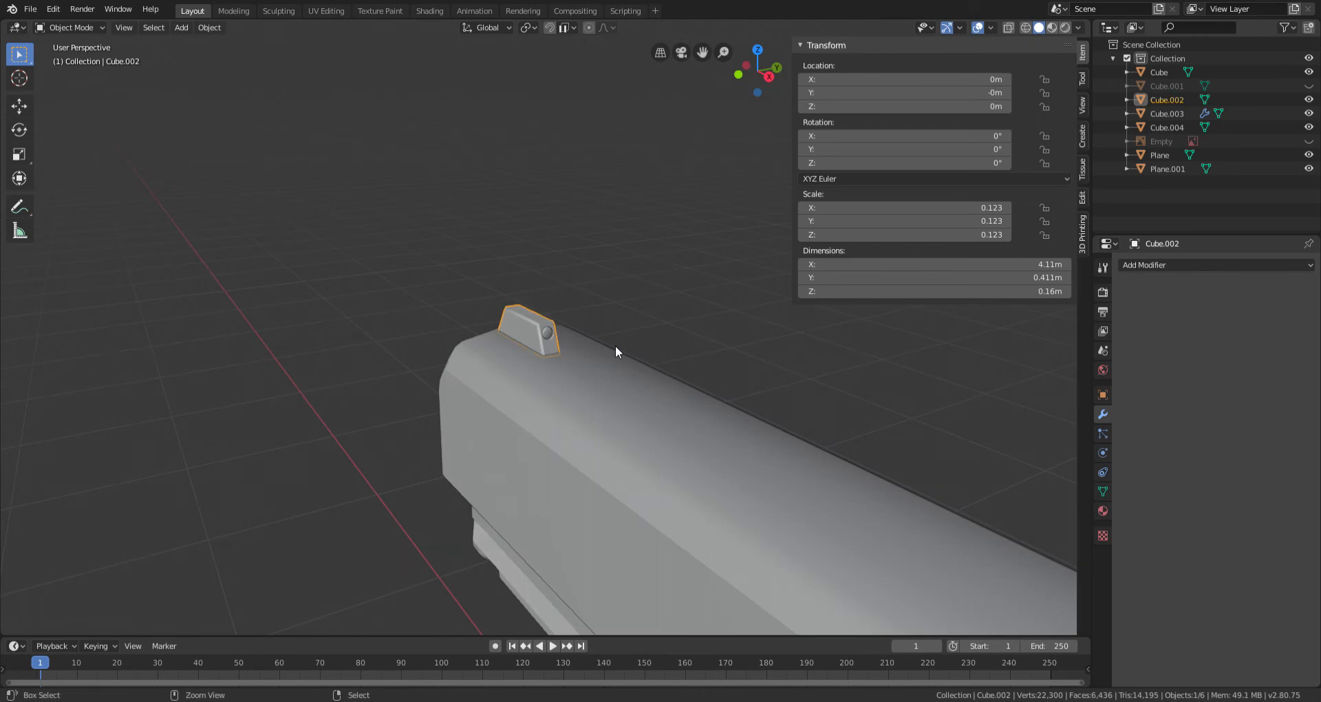
key("ctrl+z")
scroll(592, 368, "down", 5)
middle_click_drag(617, 397, 649, 404)
key("ctrl+z")
Step: Examine the whole pistol from the front view and around its frame, slide and rear sight
scroll(656, 397, "up", 3)
scroll(667, 401, "down", 6)
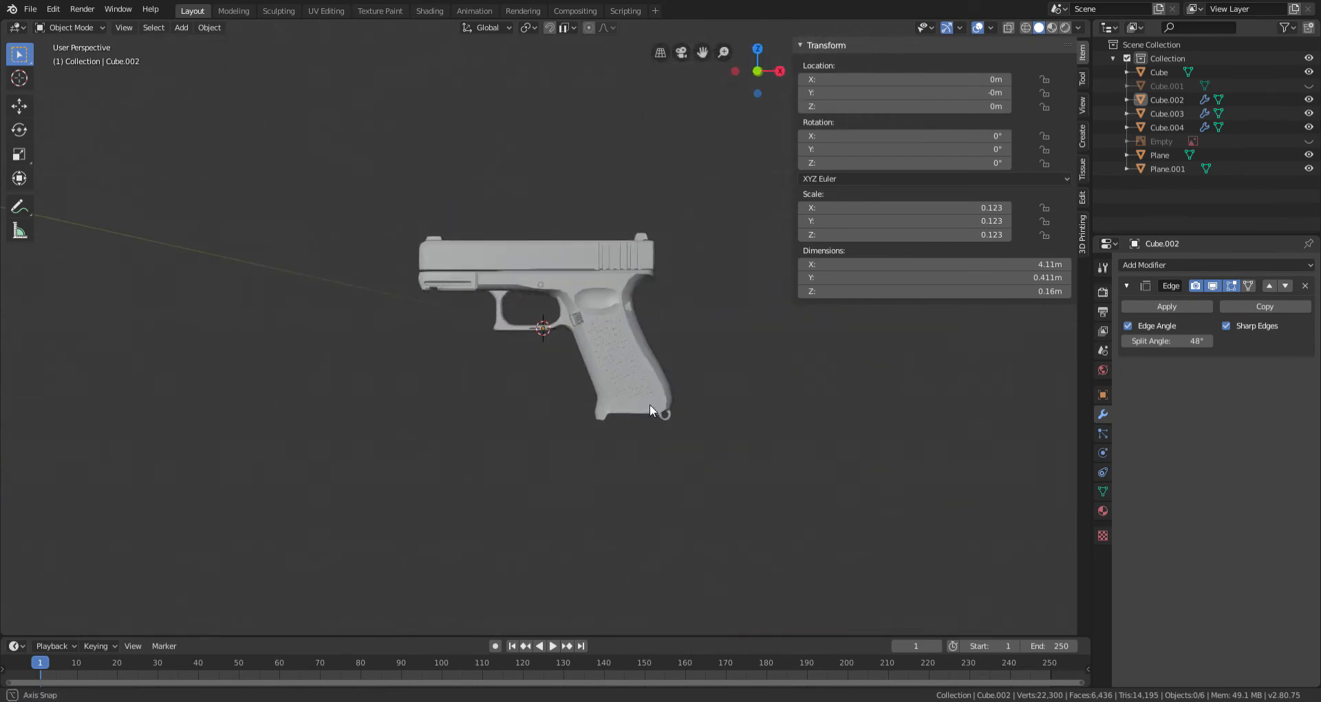
key("KP_1")
scroll(669, 384, "up", 10)
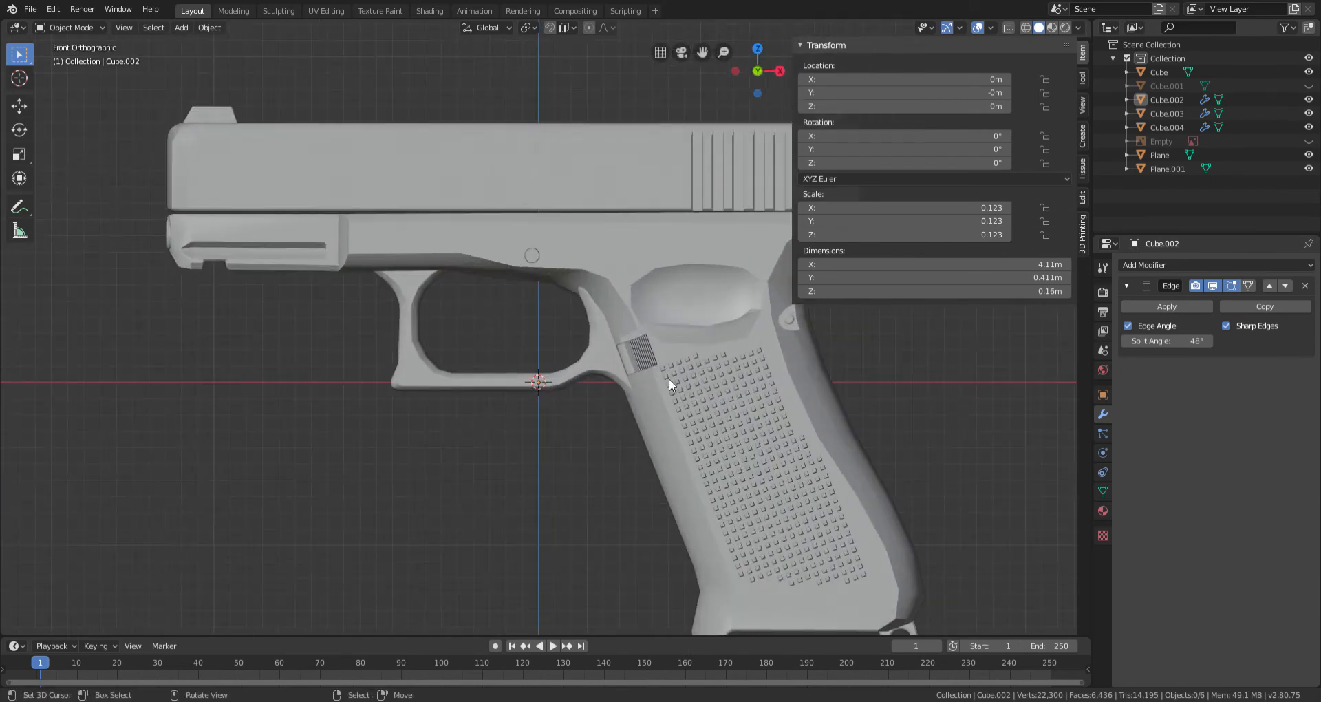
middle_click_drag(668, 379, 566, 416, "shift")
scroll(565, 416, "up", 11, "shift")
scroll(559, 416, "up", 5)
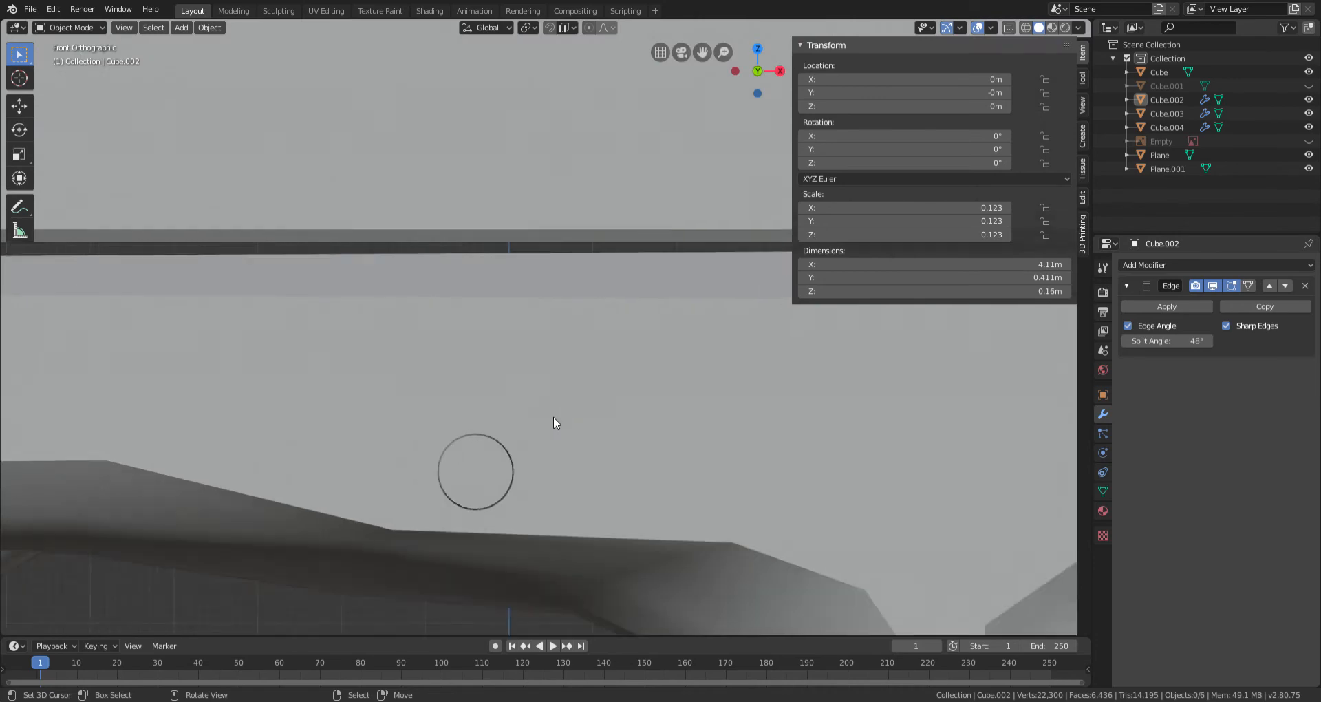
scroll(555, 416, "down", 10)
scroll(609, 390, "down", 4)
middle_click_drag(507, 422, 843, 428)
scroll(735, 415, "up", 4)
mouse_move(729, 416)
middle_mouse_down()
mouse_move(654, 399)
mouse_move(711, 416)
middle_mouse_up()
scroll(655, 399, "down", 5)
scroll(707, 415, "up", 5)
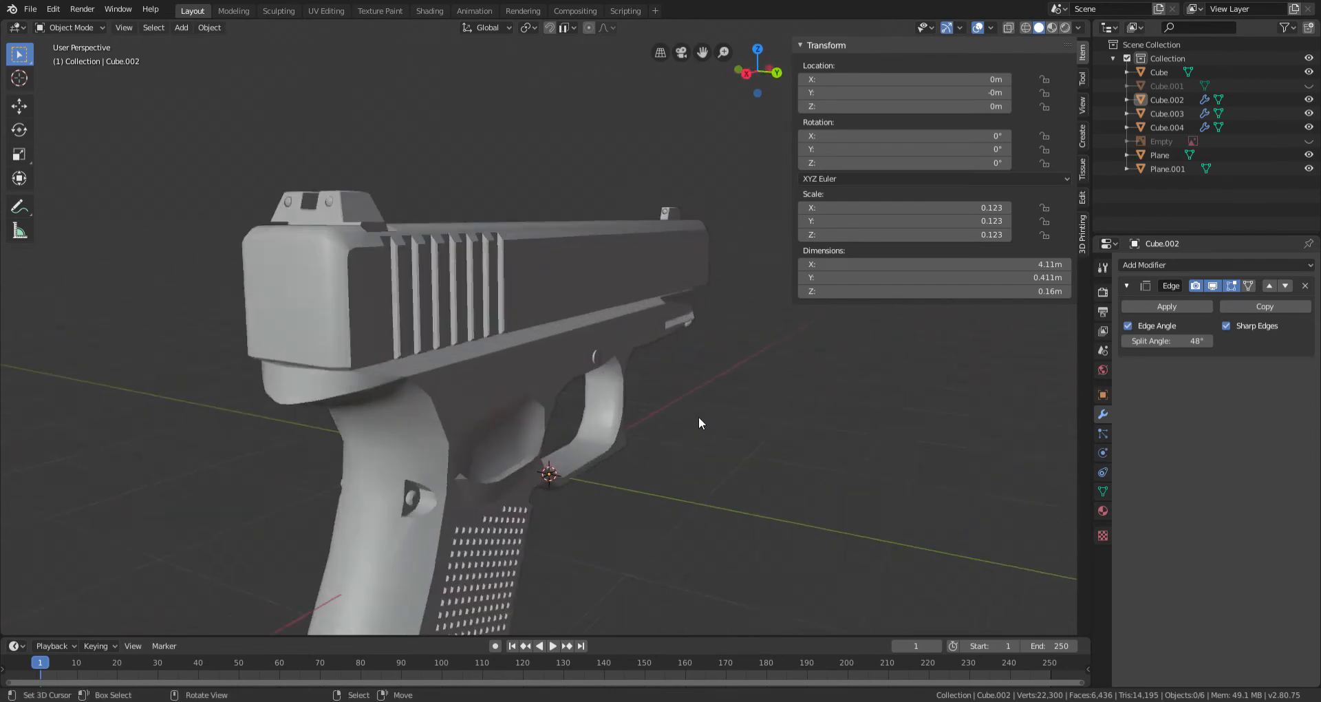
middle_click_drag(480, 318, 576, 299)
Step: Select the slide and all of its faces in Edit Mode from the front view
left_click(550, 281)
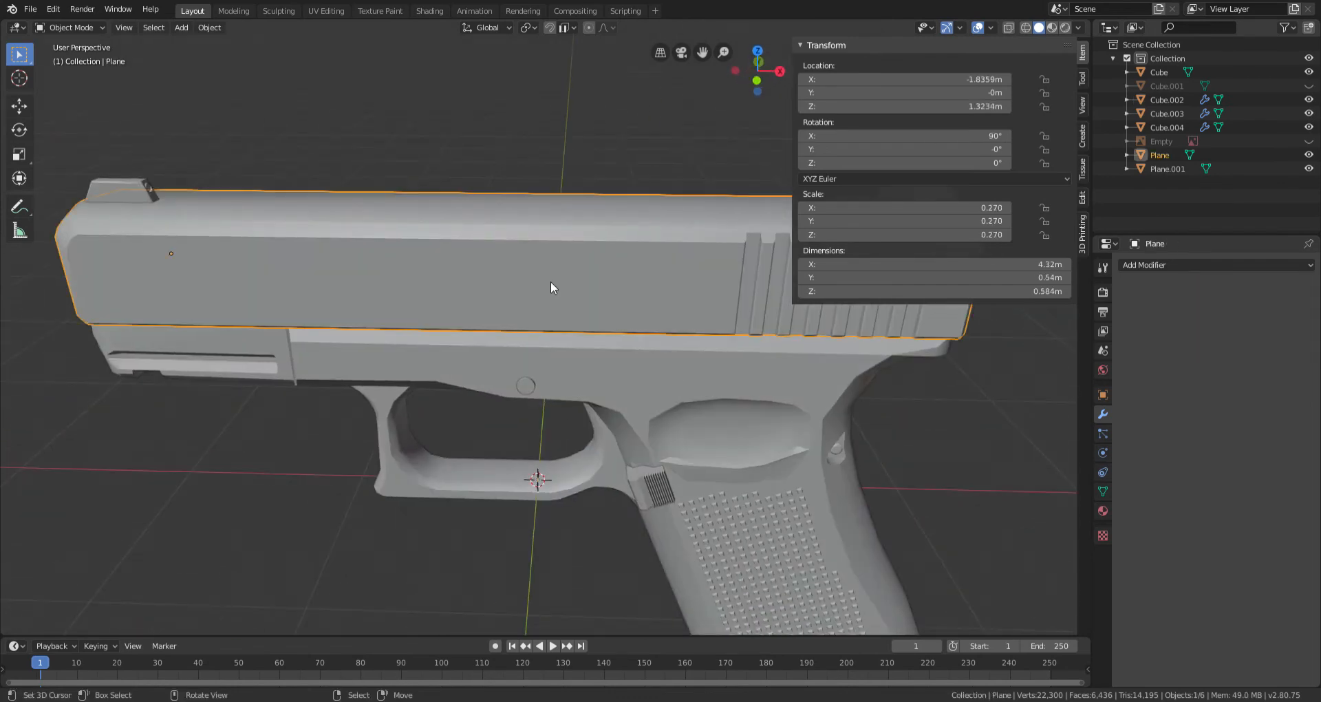
scroll(549, 279, "down", 4)
key("KP_1")
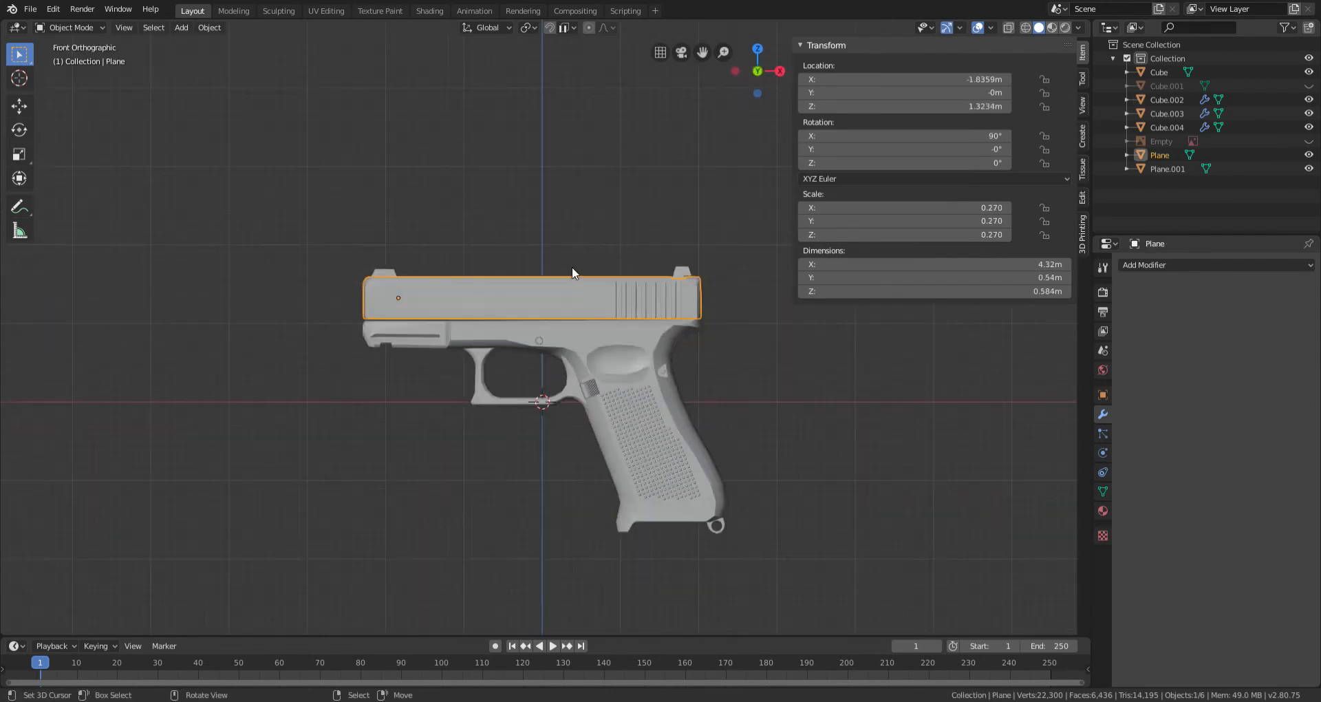
scroll(570, 271, "up", 6)
scroll(580, 384, "down", 6)
key("Tab")
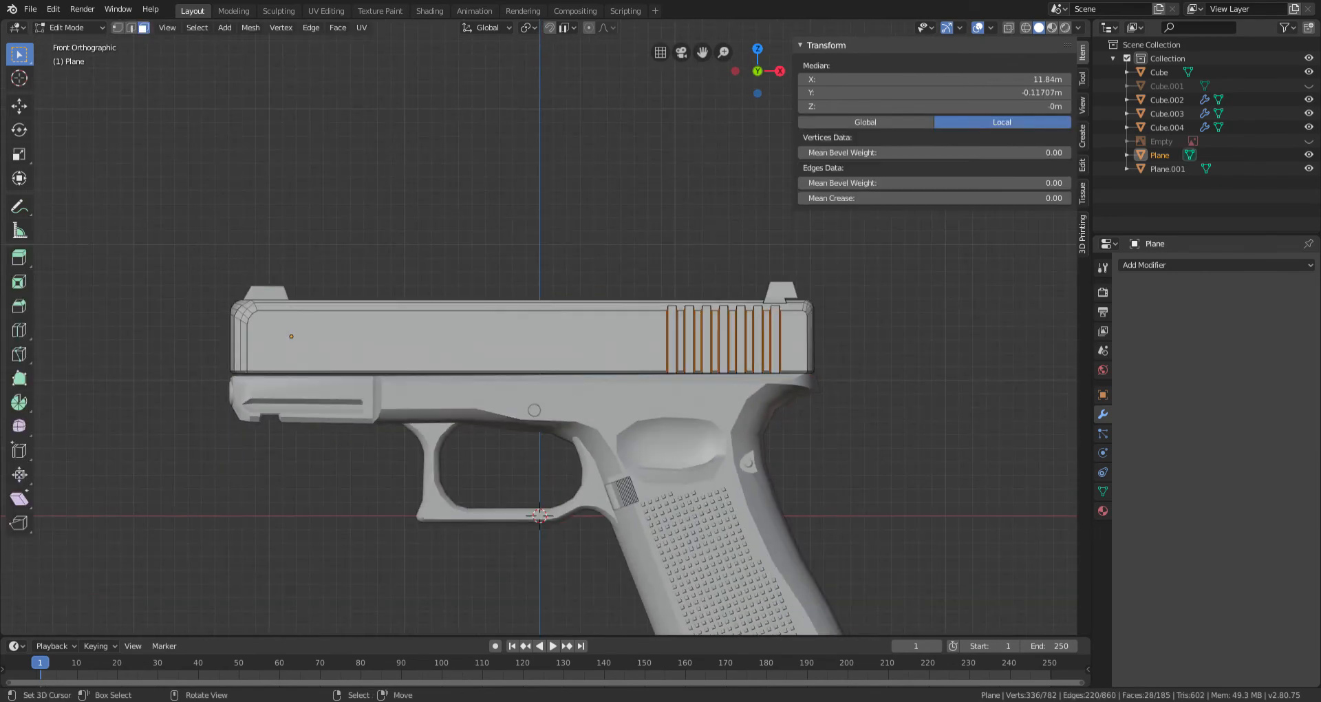
key("a")
scroll(421, 256, "up", 3)
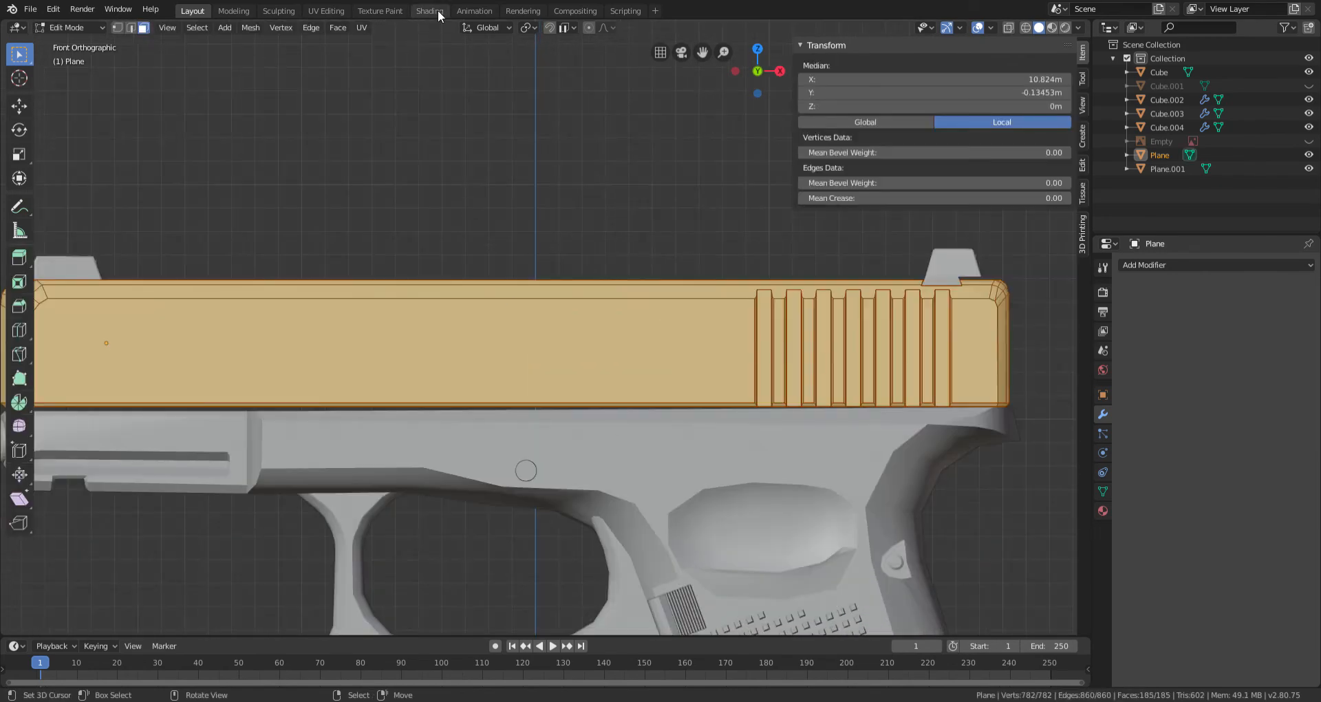
Step: Switch to the Shading workspace and return the slide to Object Mode
left_click(430, 11)
scroll(733, 338, "up", 7)
scroll(698, 333, "down", 1)
key("Tab")
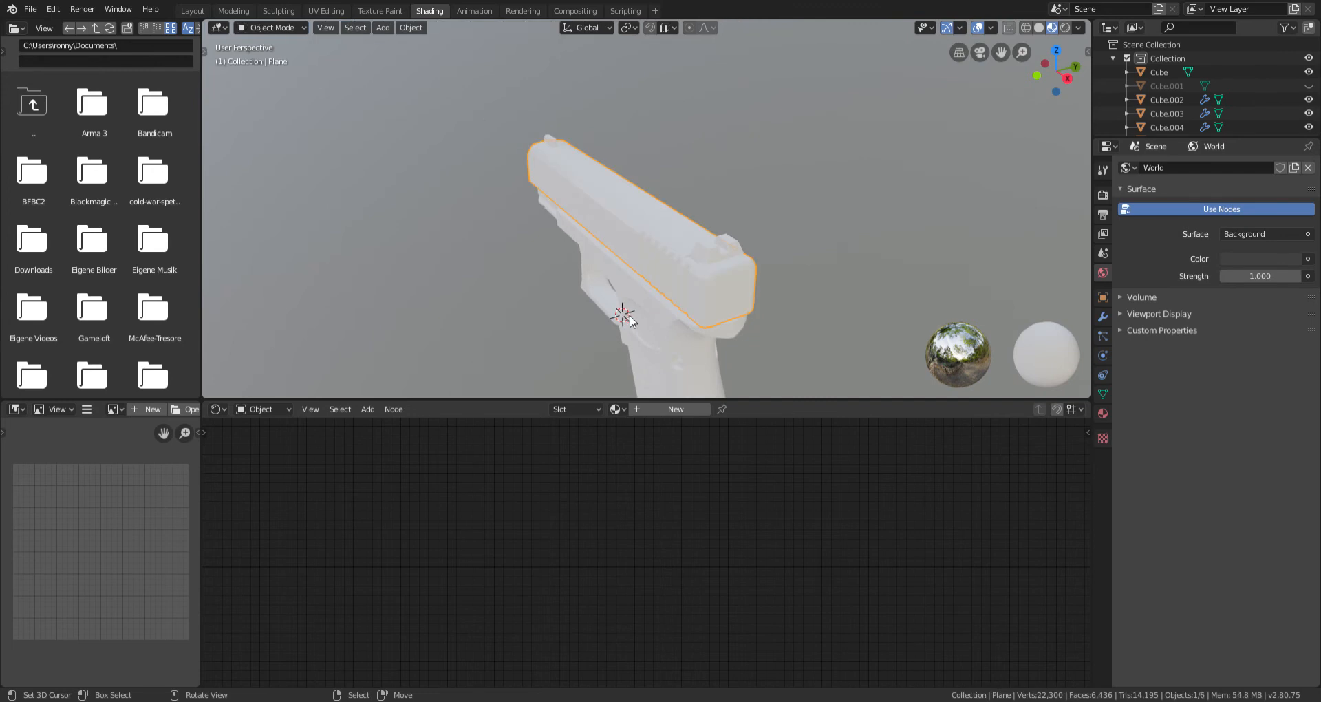
Step: Create a new node-based material for the slide
middle_click_drag(554, 177, 625, 271)
middle_click_drag(589, 215, 709, 183)
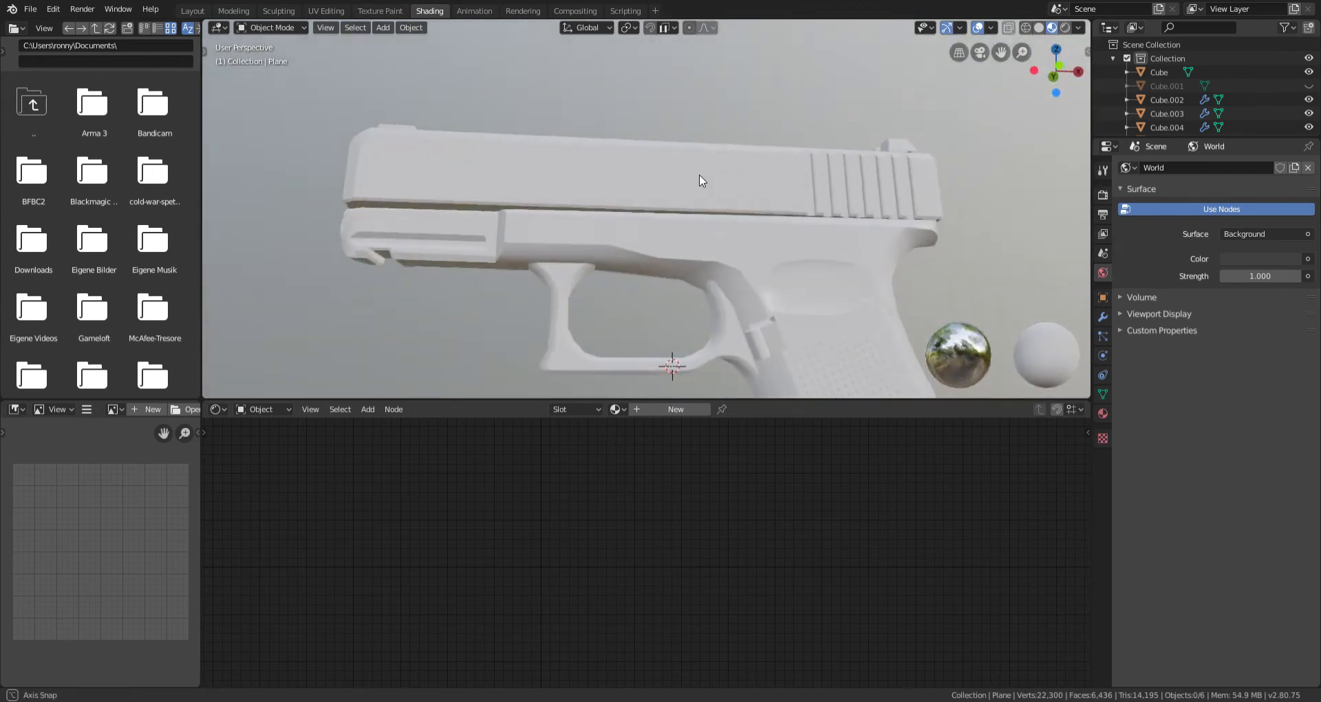
scroll(708, 183, "down", 6)
scroll(786, 220, "up", 4)
middle_click_drag(788, 224, 729, 278)
scroll(738, 201, "down", 5)
scroll(809, 224, "up", 5)
scroll(809, 224, "up", 3)
scroll(810, 231, "down", 3)
scroll(804, 301, "up", 3)
scroll(728, 275, "down", 5)
scroll(712, 268, "up", 4)
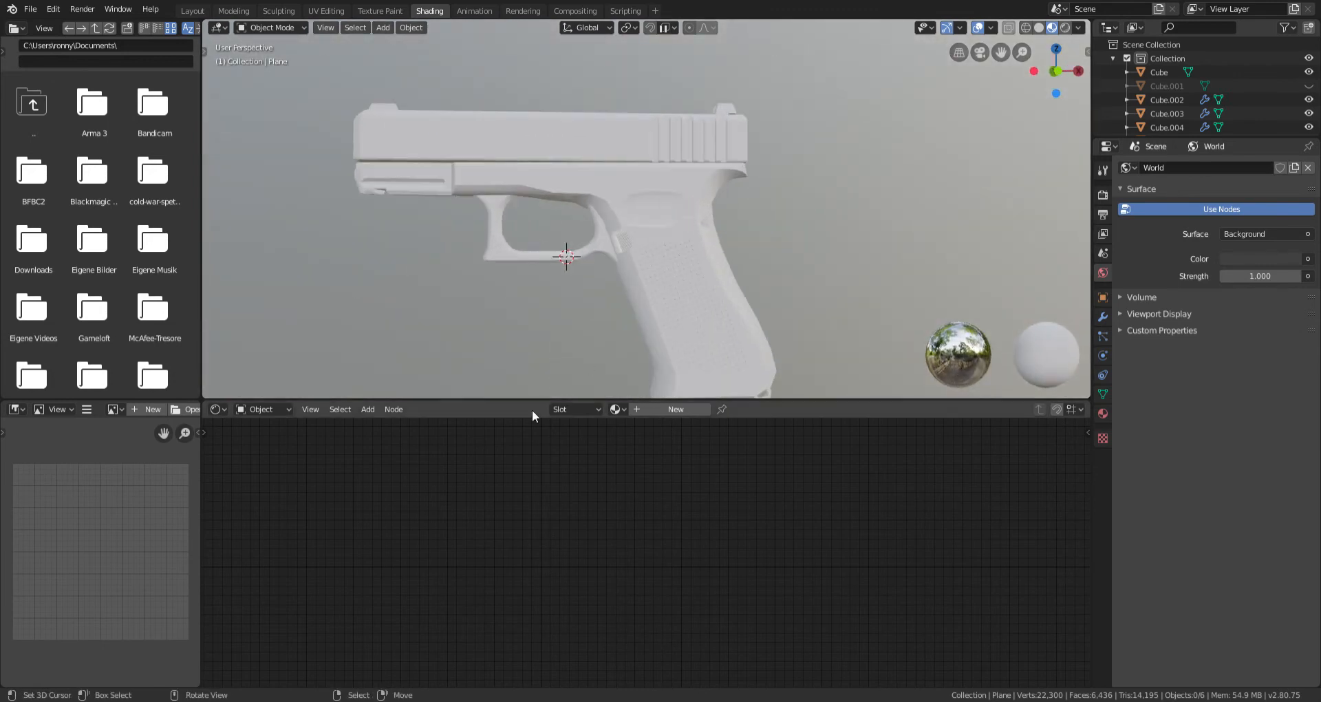
left_click(663, 407)
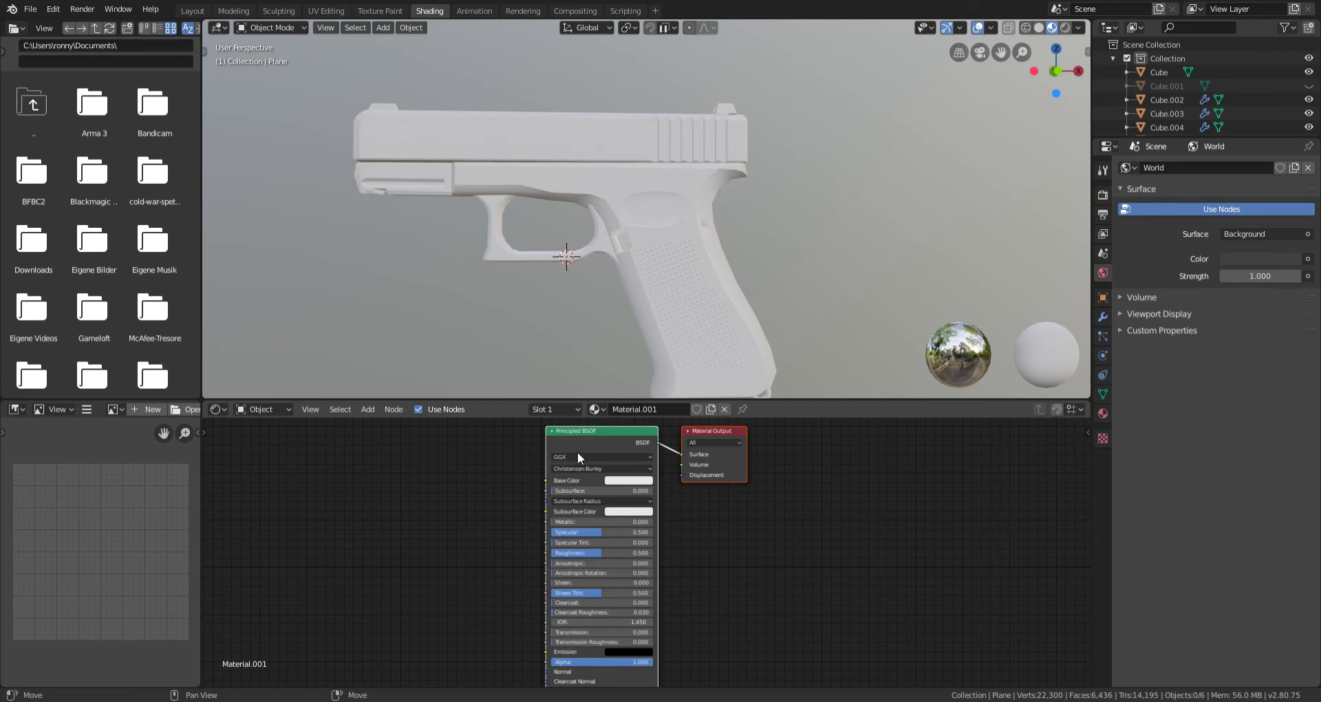
Step: Add an Image Texture node to the slide's material and connect its Color output to the Principled BSDF's Base Color
scroll(577, 544, "down", 2)
scroll(596, 464, "up", 2)
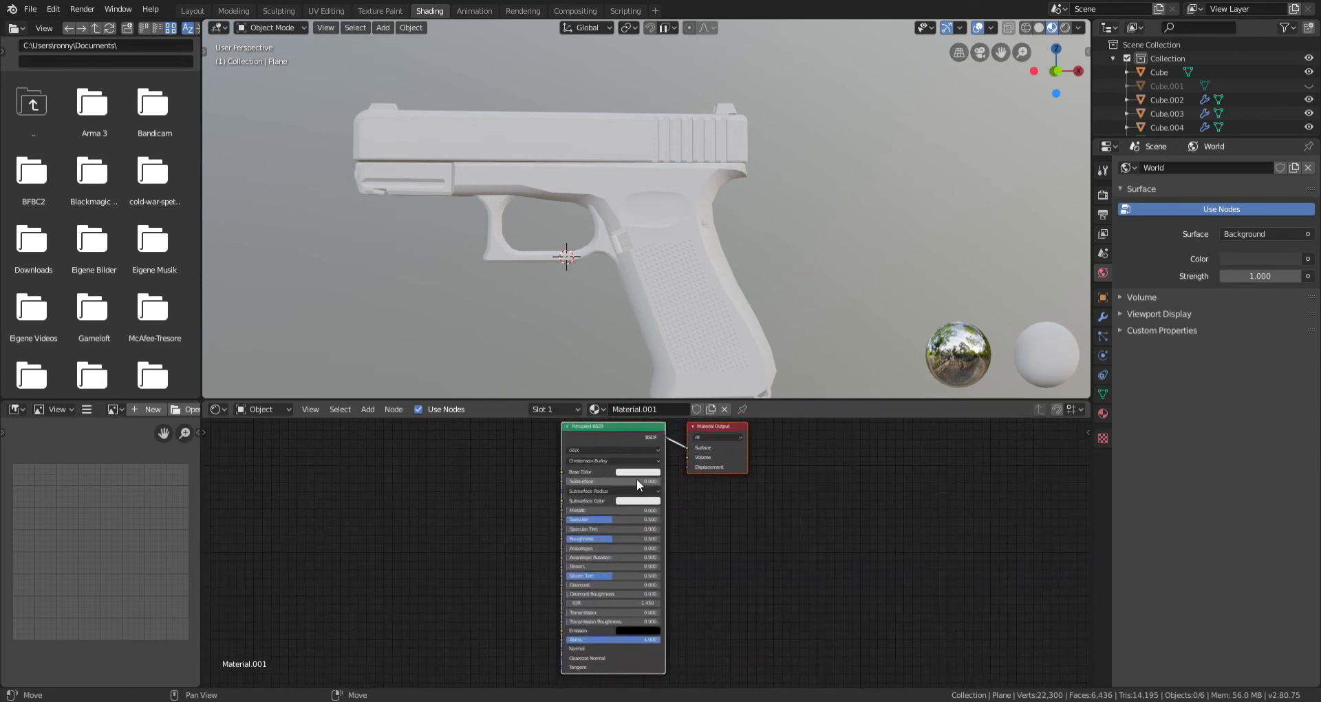
left_click(374, 408)
mouse_move(423, 487)
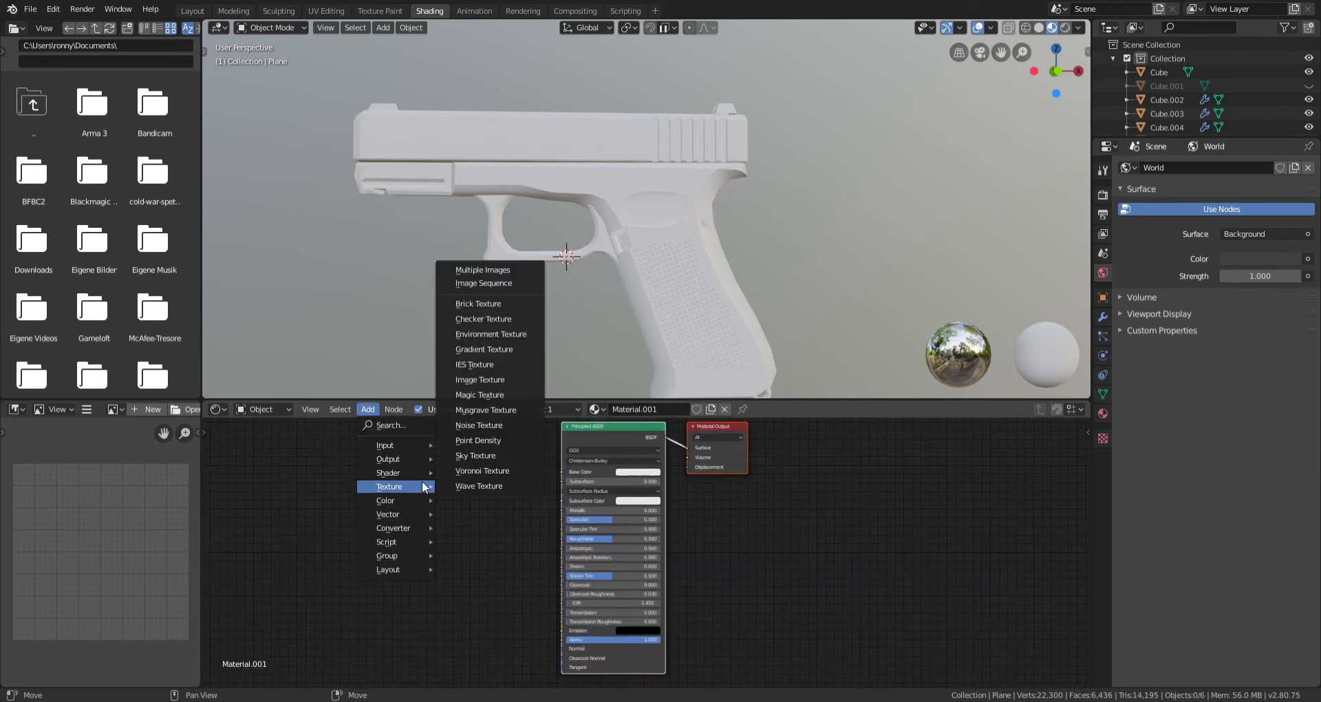
left_click(485, 380)
left_click_drag(469, 516, 564, 468)
scroll(471, 518, "up", 1)
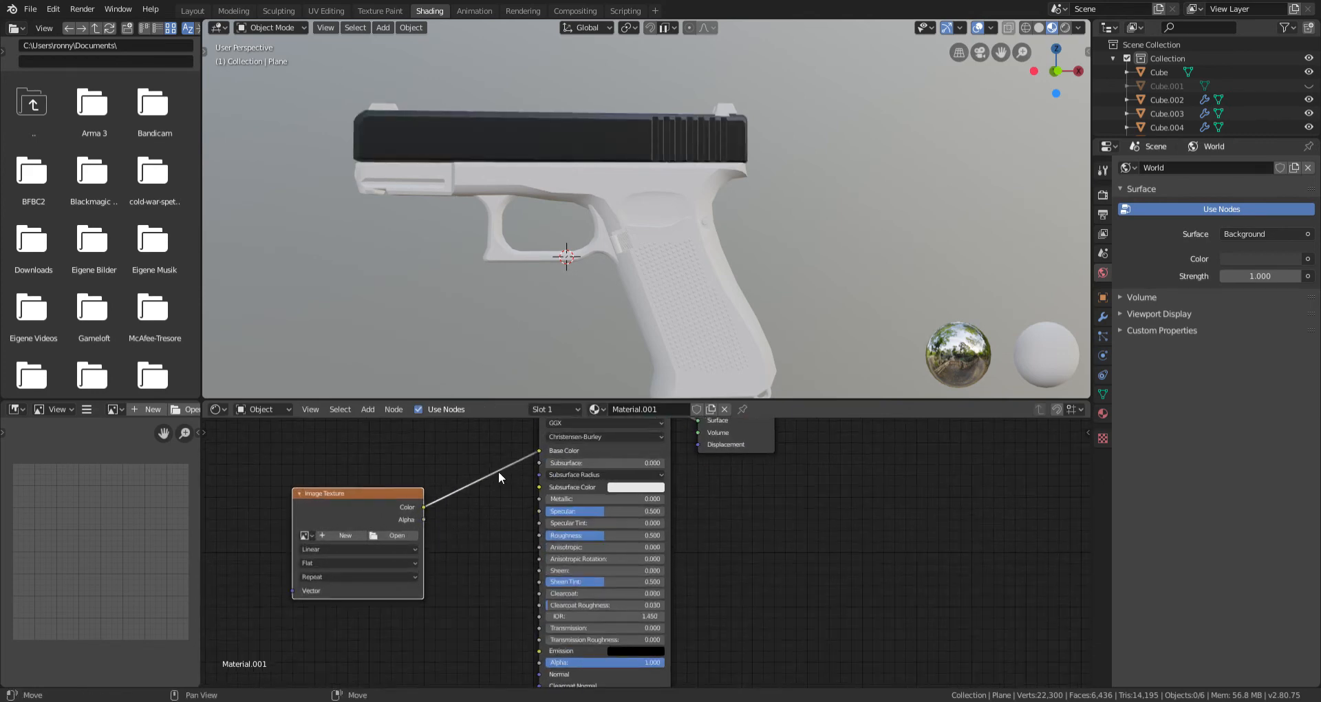
Step: Load metalslide.jpg from the Blender Objekte folder into the slide's Image Texture node
middle_click_drag(748, 232, 724, 258)
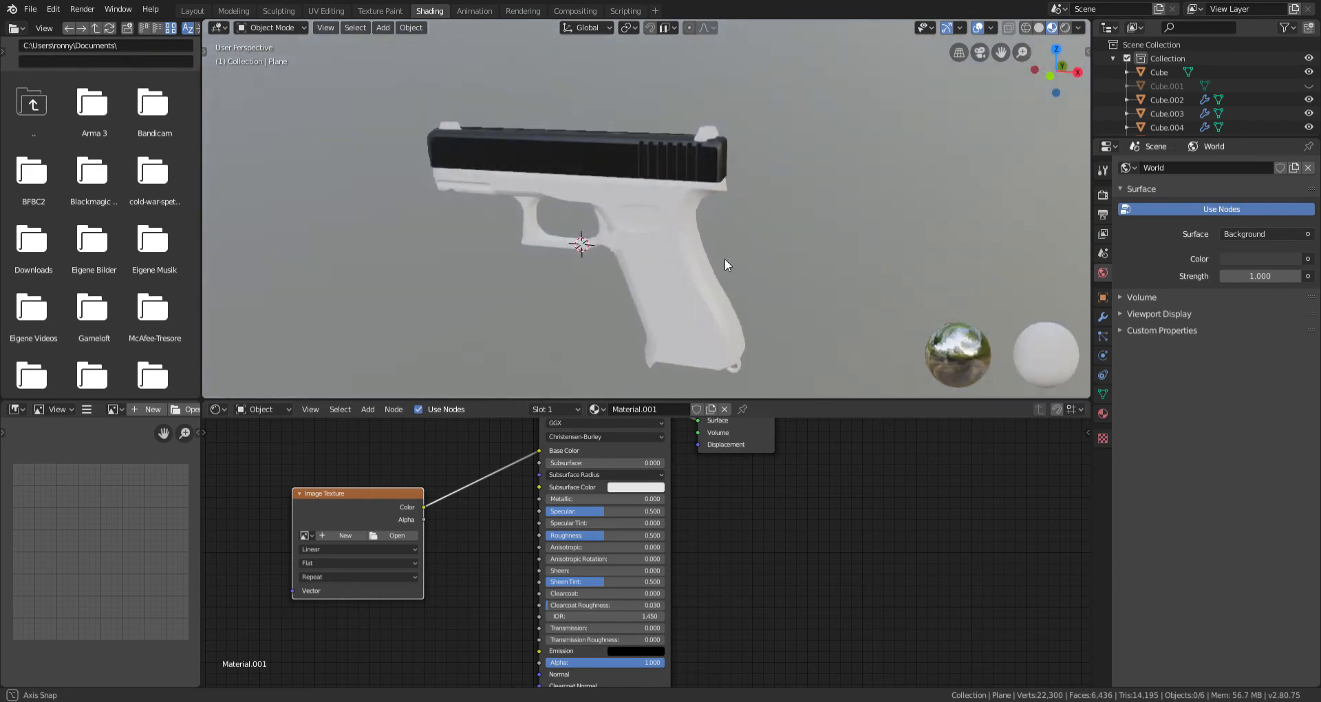
scroll(725, 260, "up", 3)
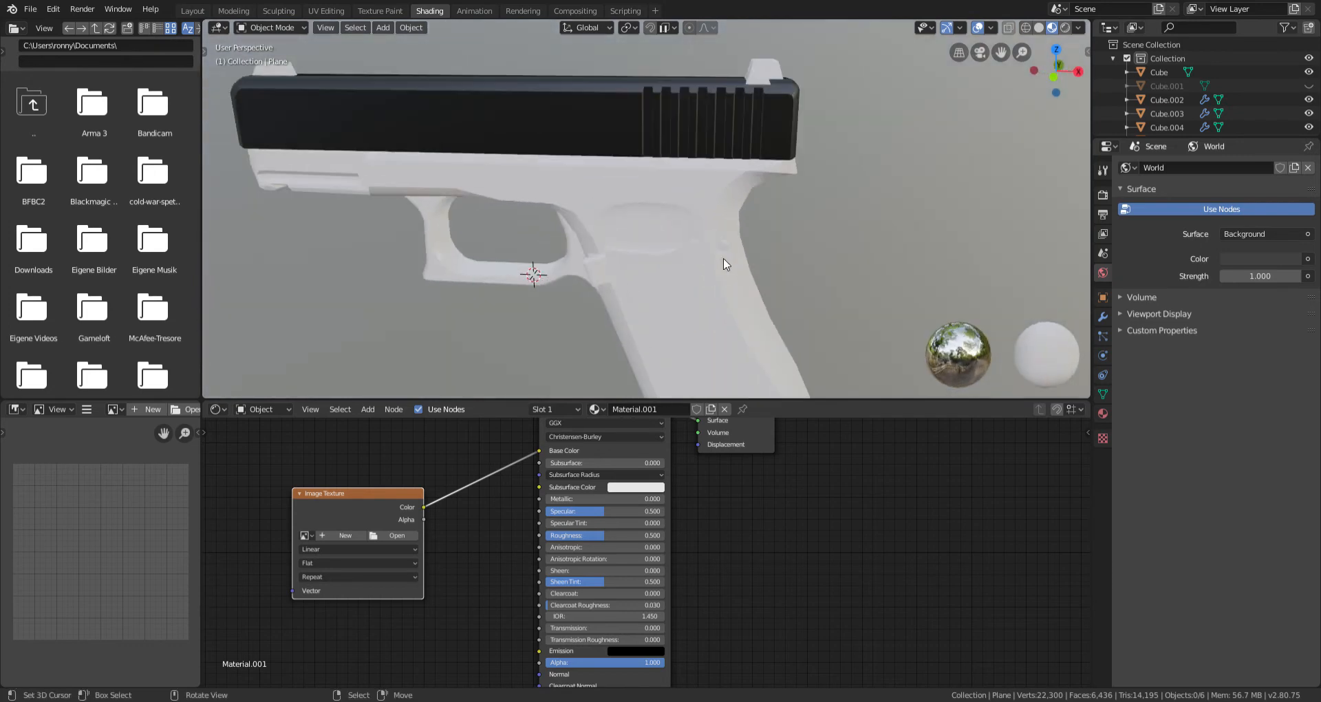
left_click(395, 537)
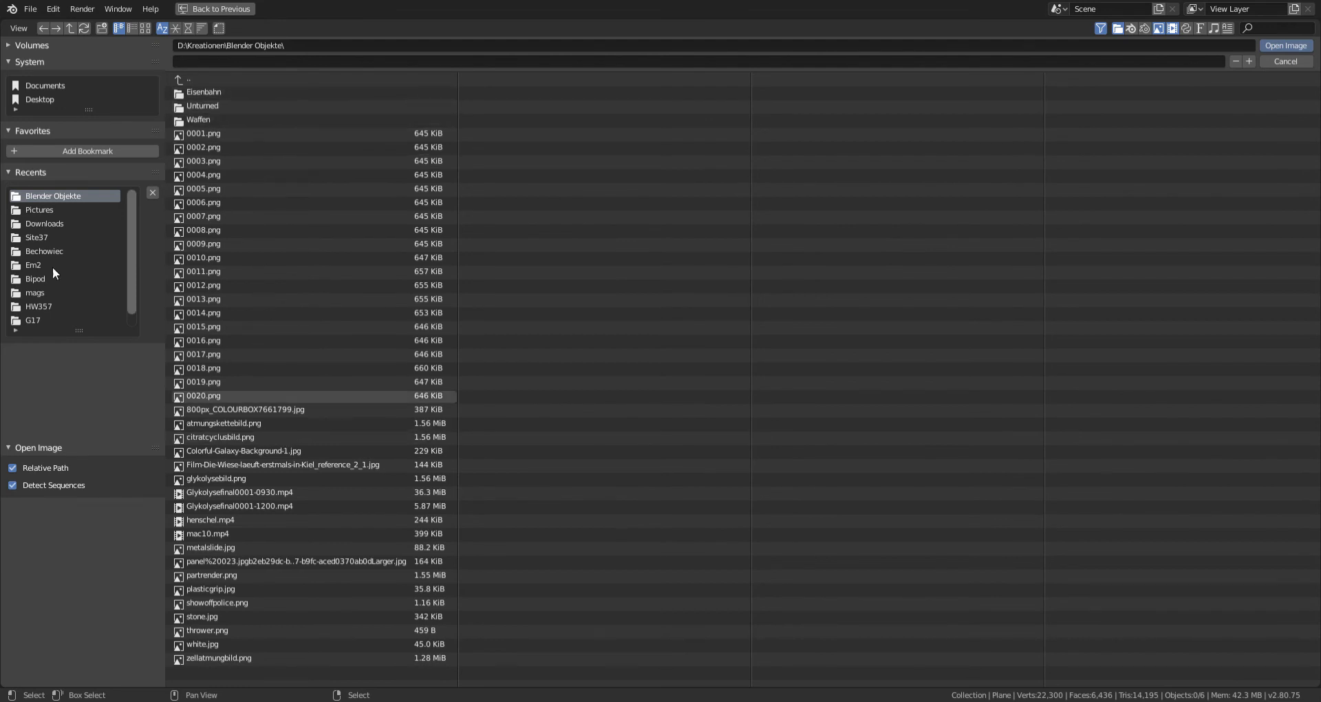
left_click(46, 209)
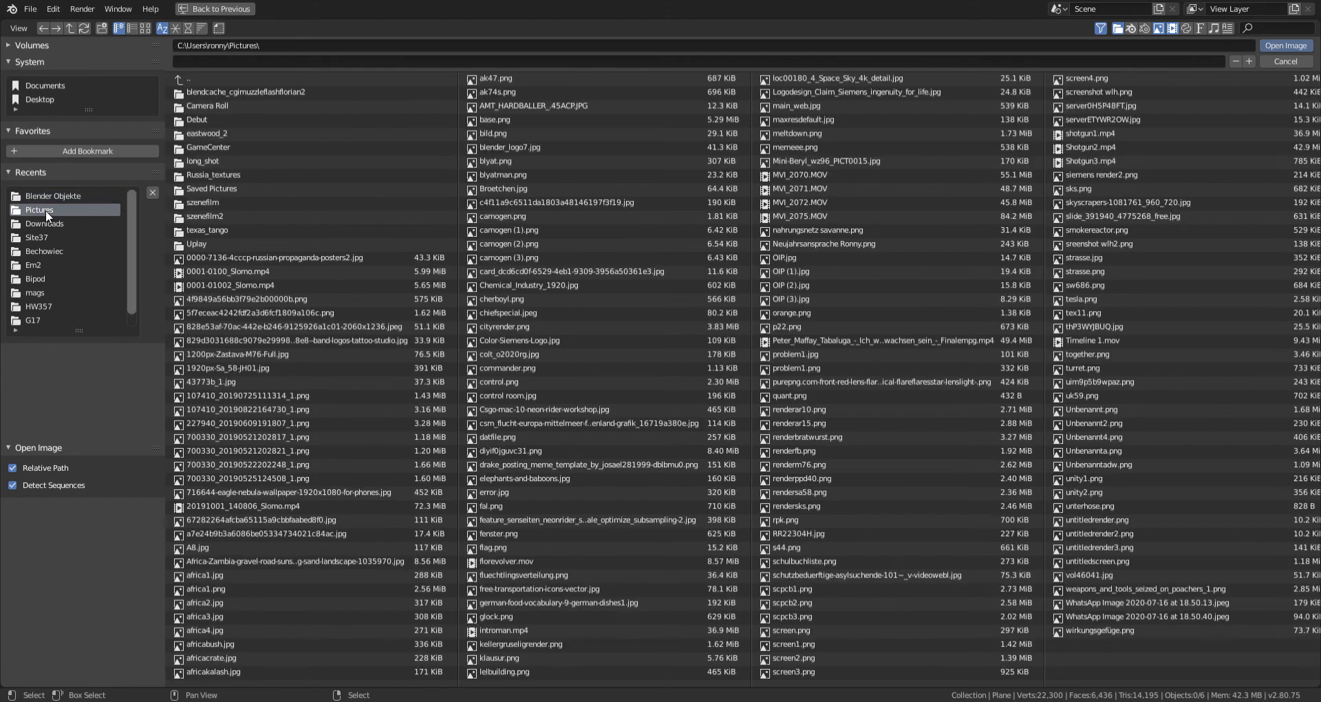
left_click(50, 198)
double_click(255, 546)
Step: Unwrap all faces of the slide with Smart UV Project in the UV Editing workspace
middle_click_drag(627, 259, 559, 263)
middle_click_drag(571, 153, 606, 241, "shift")
scroll(593, 257, "up", 6)
scroll(663, 236, "down", 6)
scroll(662, 237, "down", 2)
scroll(606, 242, "up", 3)
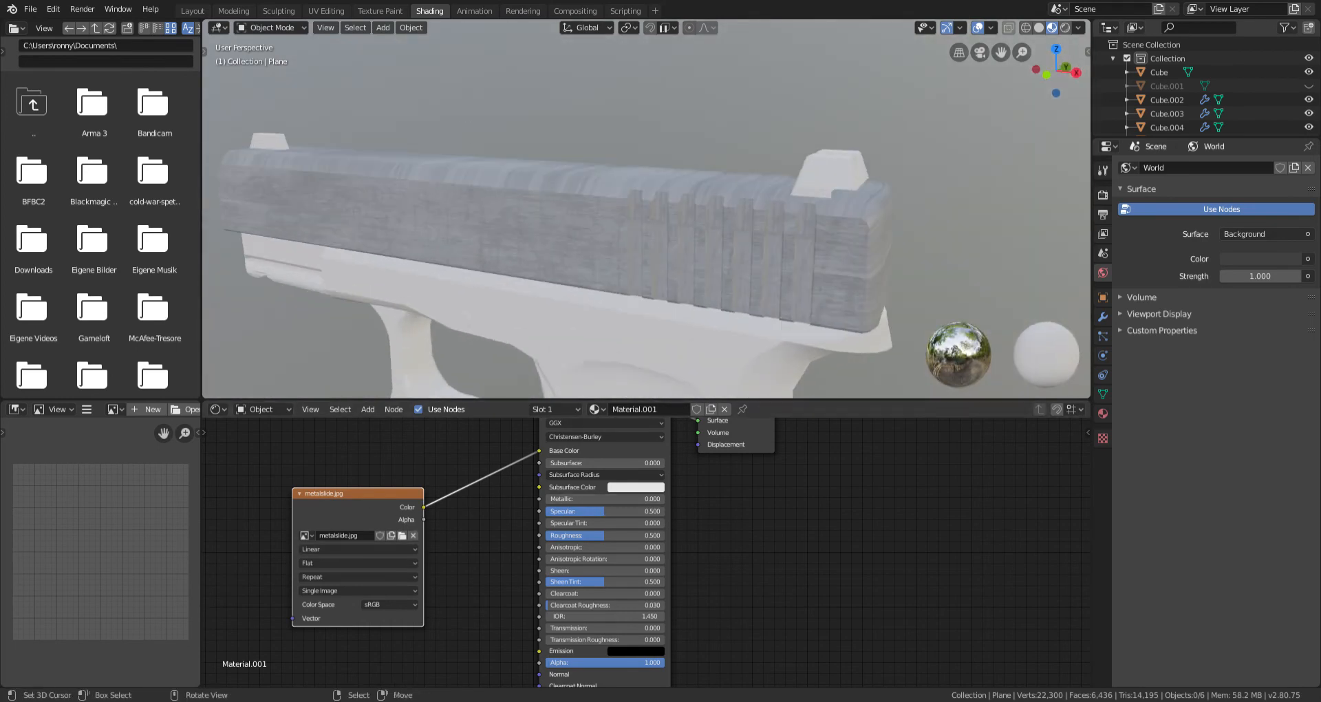
left_click(326, 10)
scroll(837, 353, "up", 7)
middle_click_drag(824, 337, 844, 354)
middle_click_drag(843, 355, 802, 392, "shift")
scroll(802, 392, "up", 1)
key("a")
key("u")
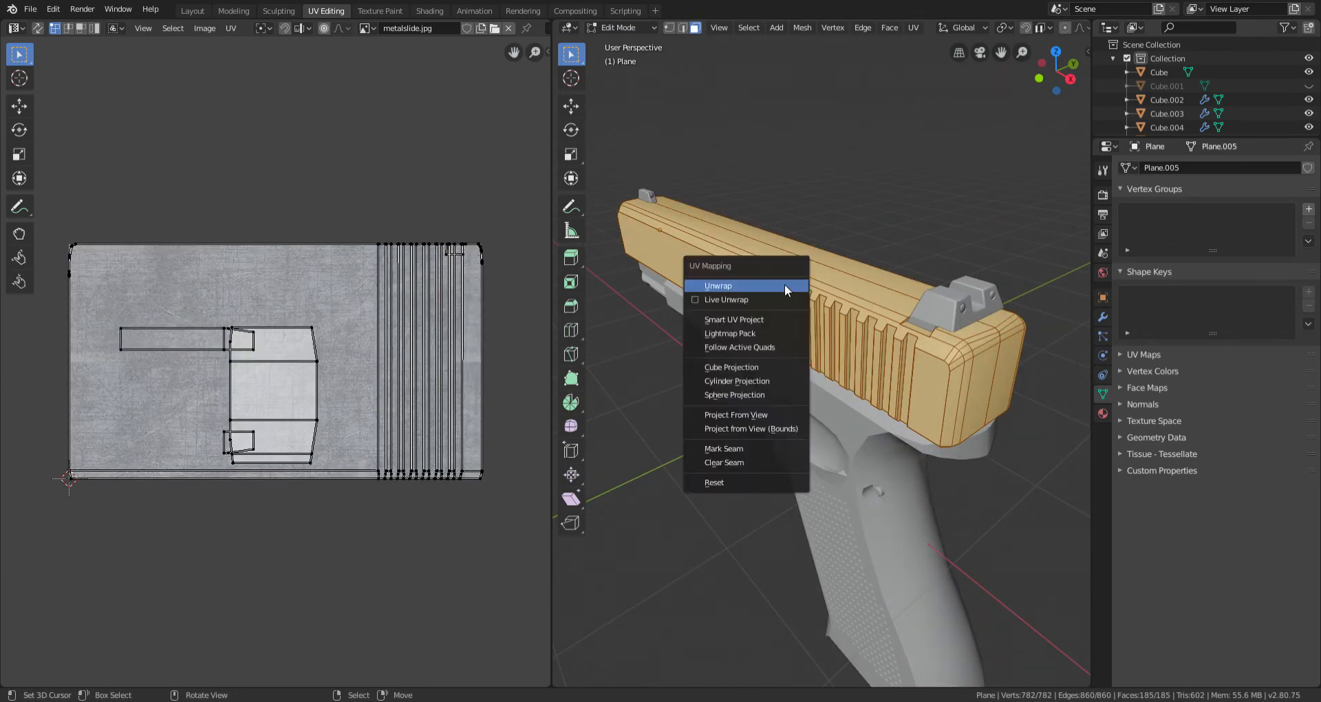
left_click(755, 321)
left_click(762, 426)
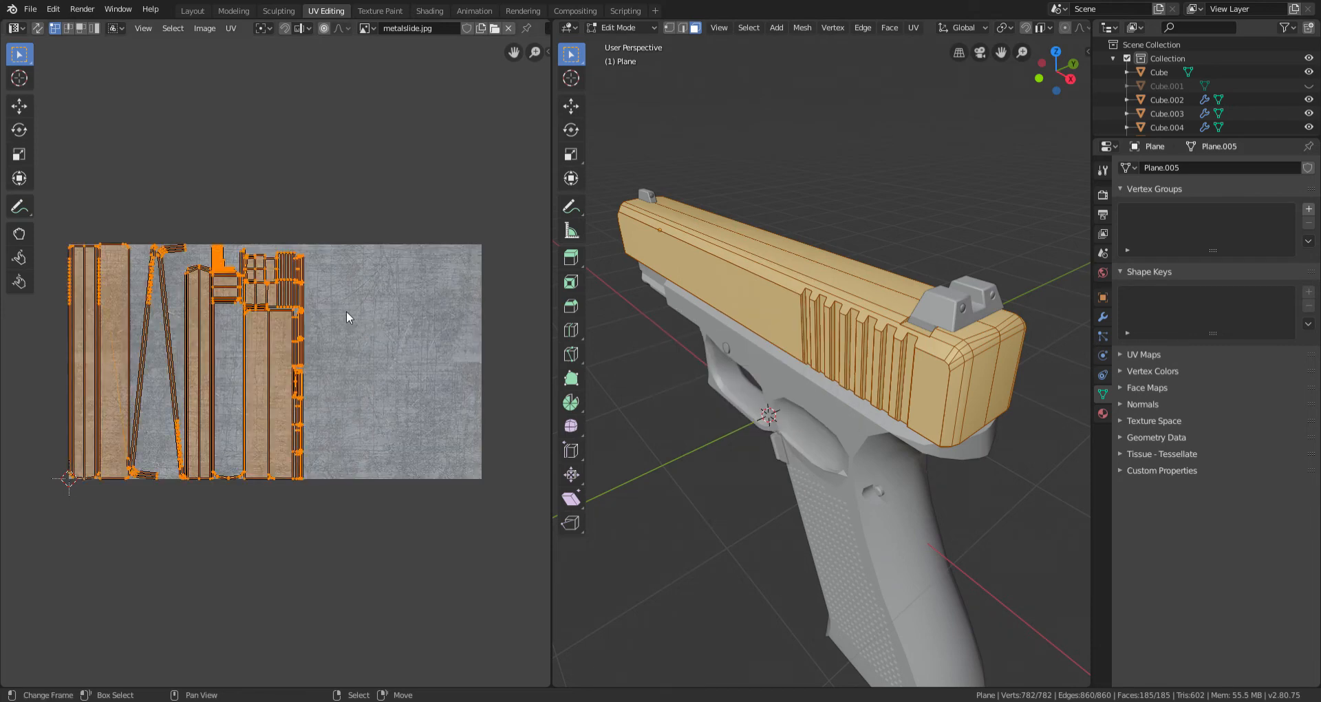
Step: Scale the slide's UV layout up beyond the image bounds and preview the textured slide in LookDev shading
key("s")
left_click(496, 271)
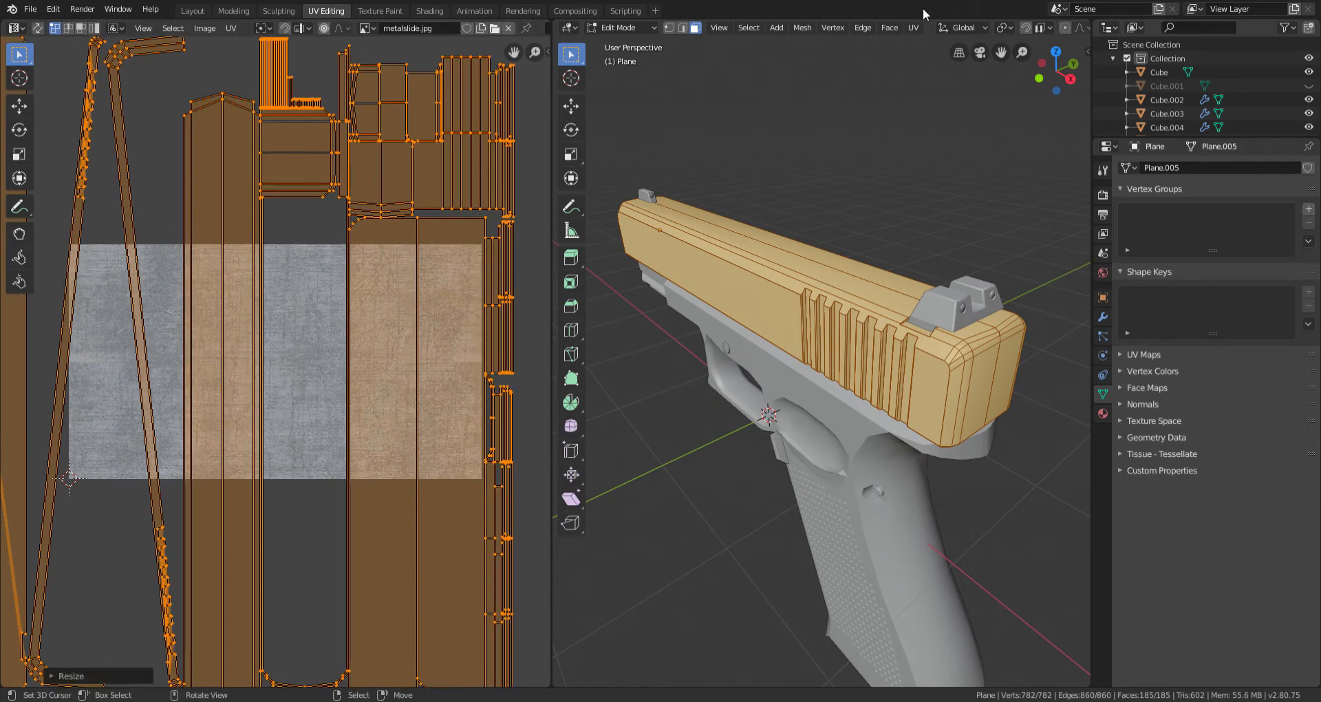
left_click(1053, 28)
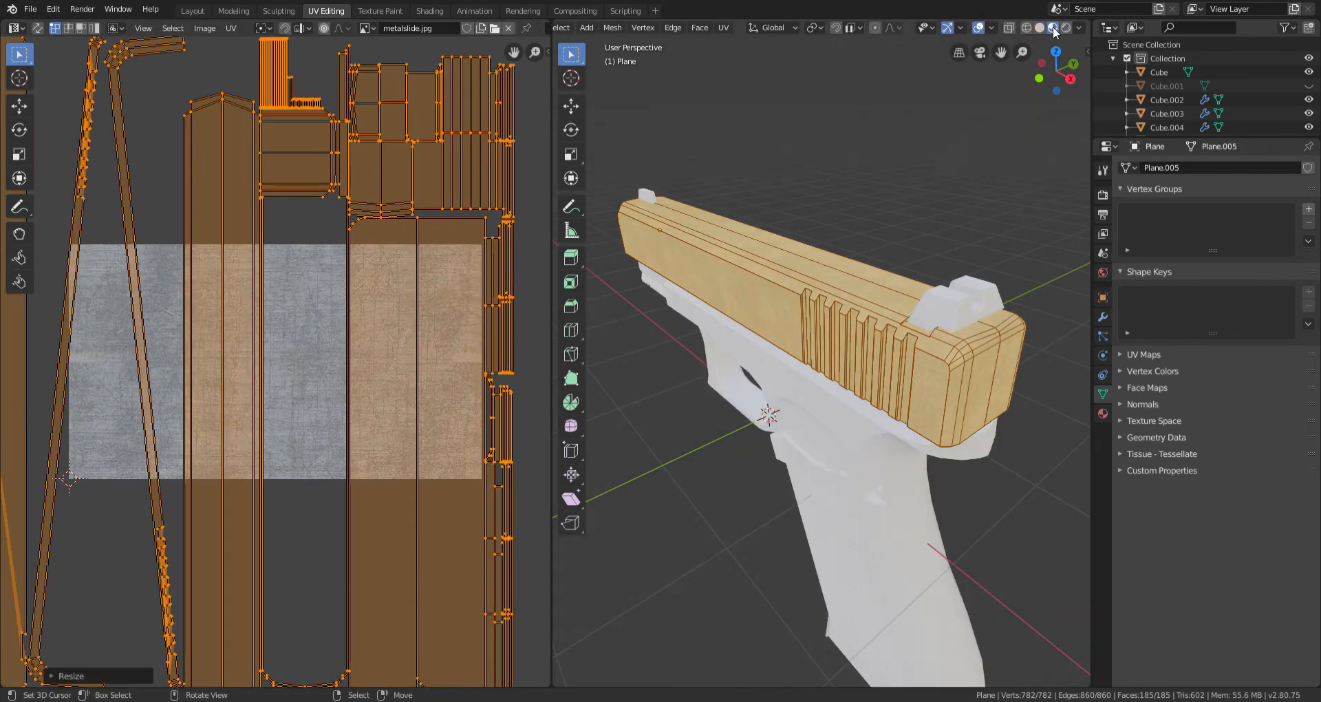
key("Tab")
middle_click_drag(791, 250, 827, 243)
scroll(910, 218, "down", 4)
scroll(856, 194, "up", 5)
Step: Scale the slide's UVs up by a further factor of about 2.52 and return to Object Mode
key("Tab")
key("s")
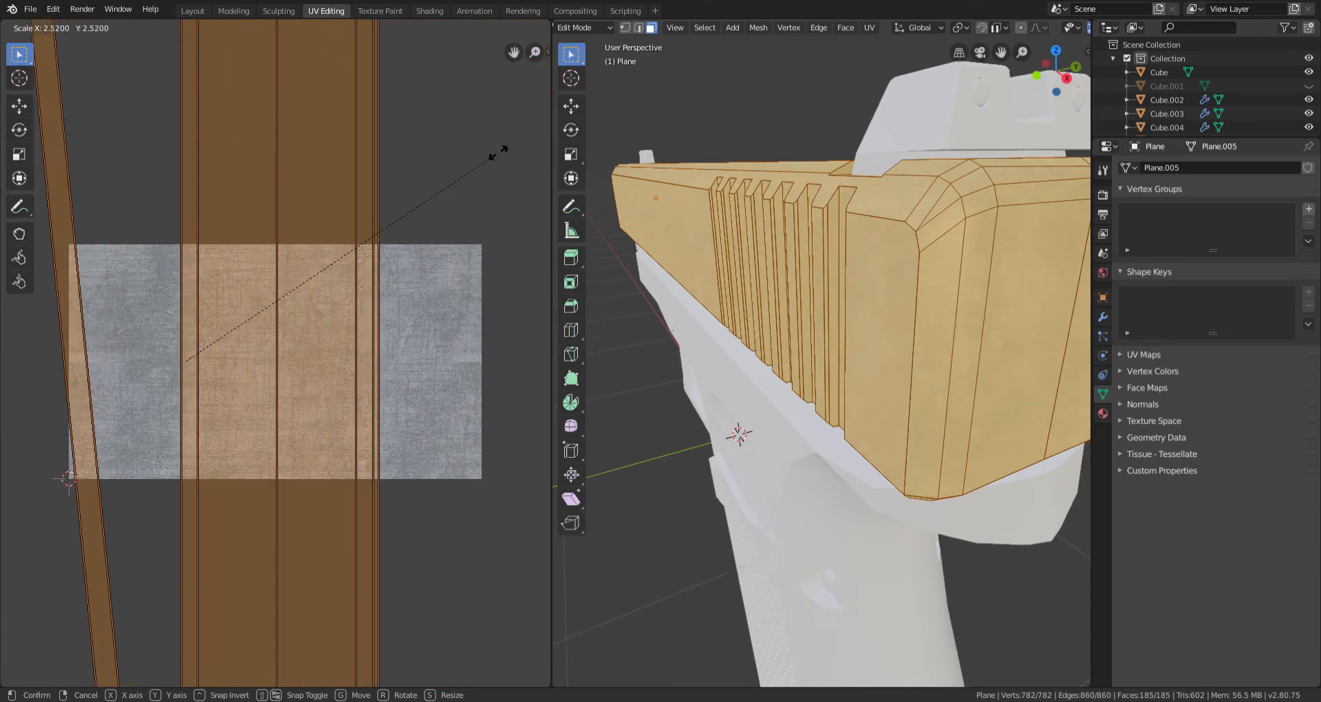
left_click(498, 153)
key("Tab")
Step: Examine the metal texture on the slide up close and from both sides of the pistol
scroll(908, 236, "down", 2)
middle_click_drag(897, 242, 654, 229)
scroll(720, 237, "down", 5)
middle_click_drag(817, 233, 905, 326)
scroll(907, 272, "up", 8)
scroll(866, 281, "up", 8, "shift")
scroll(869, 285, "up", 3)
scroll(838, 271, "down", 8)
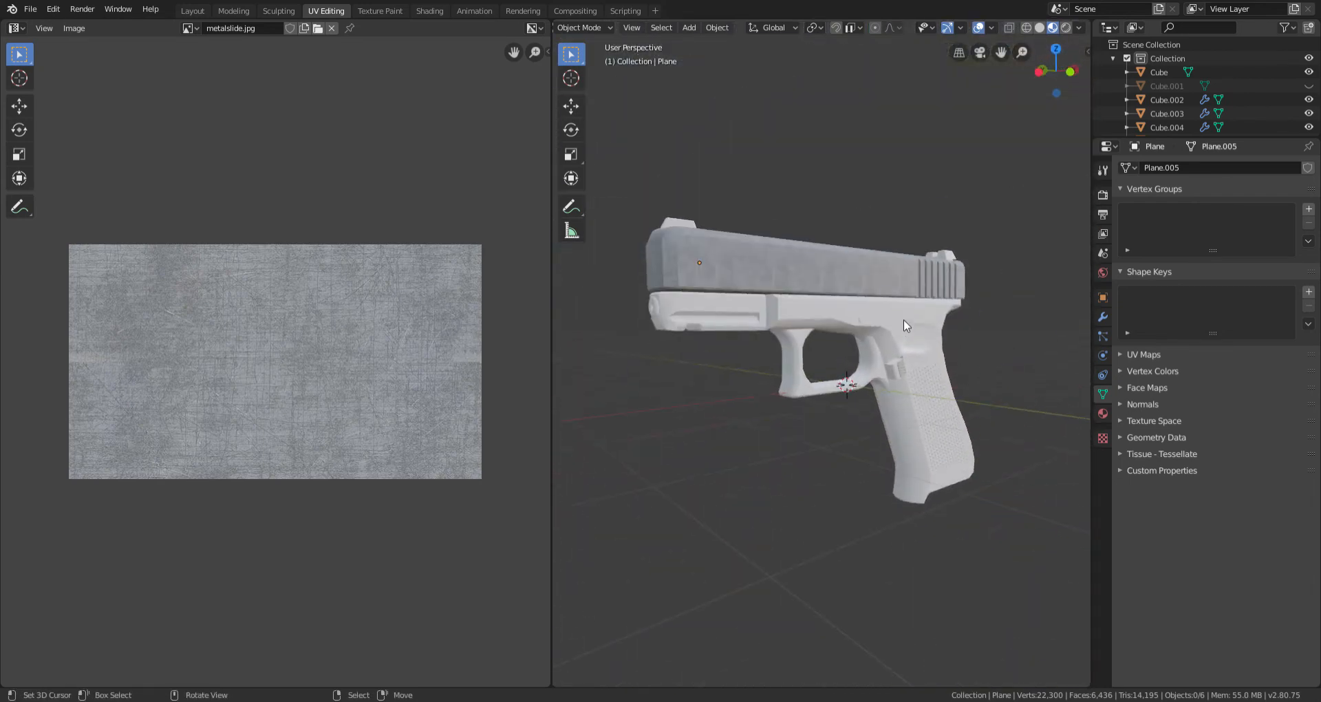
middle_click_drag(787, 281, 895, 289)
scroll(829, 307, "up", 3)
Step: Select the pistol frame in the Shading workspace and create a new material for it
key("alt+a")
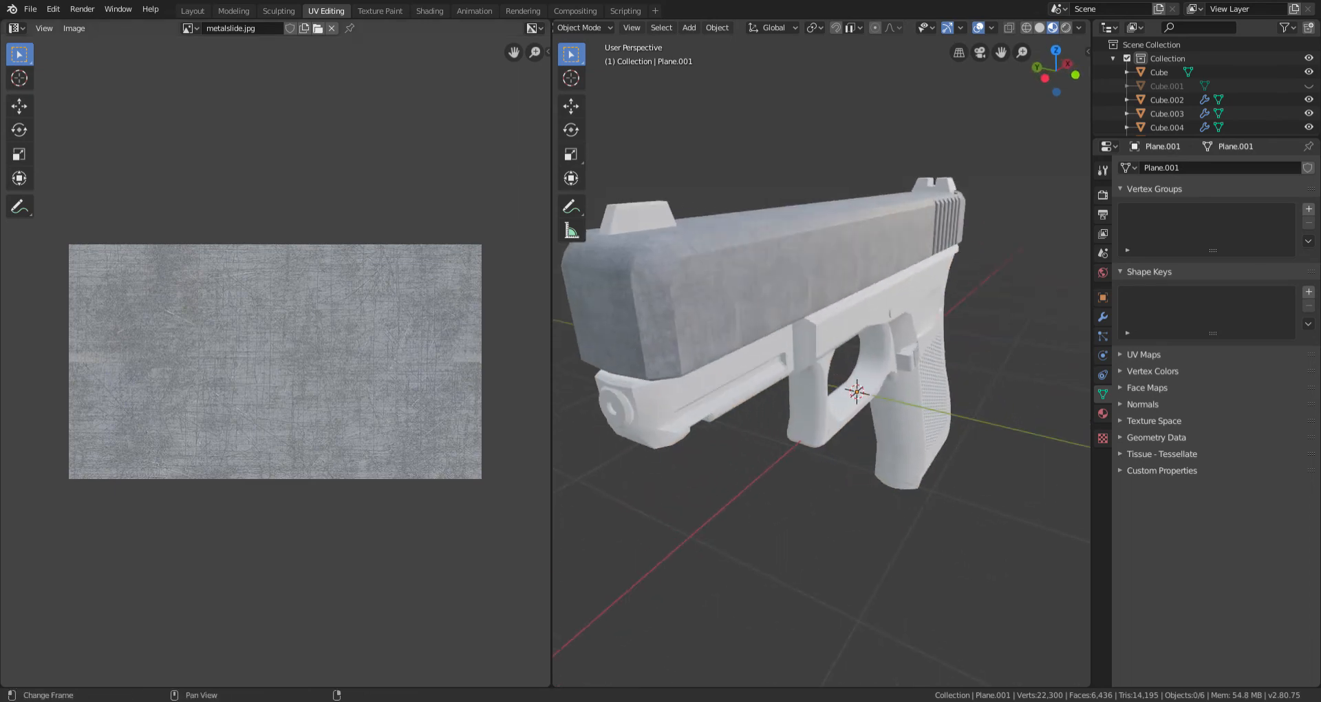
left_click(423, 9)
scroll(654, 280, "down", 4)
left_click(657, 292)
scroll(730, 205, "up", 4)
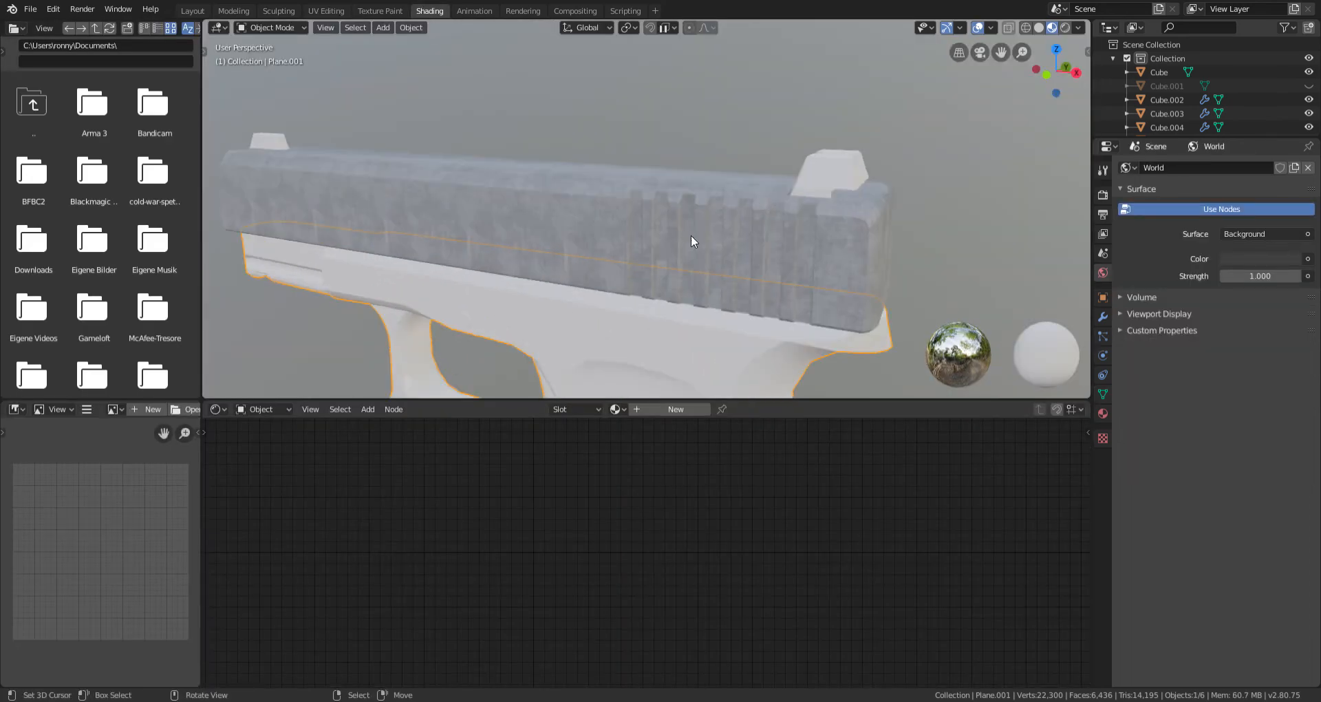
scroll(619, 363, "down", 5, "shift")
left_click(641, 405)
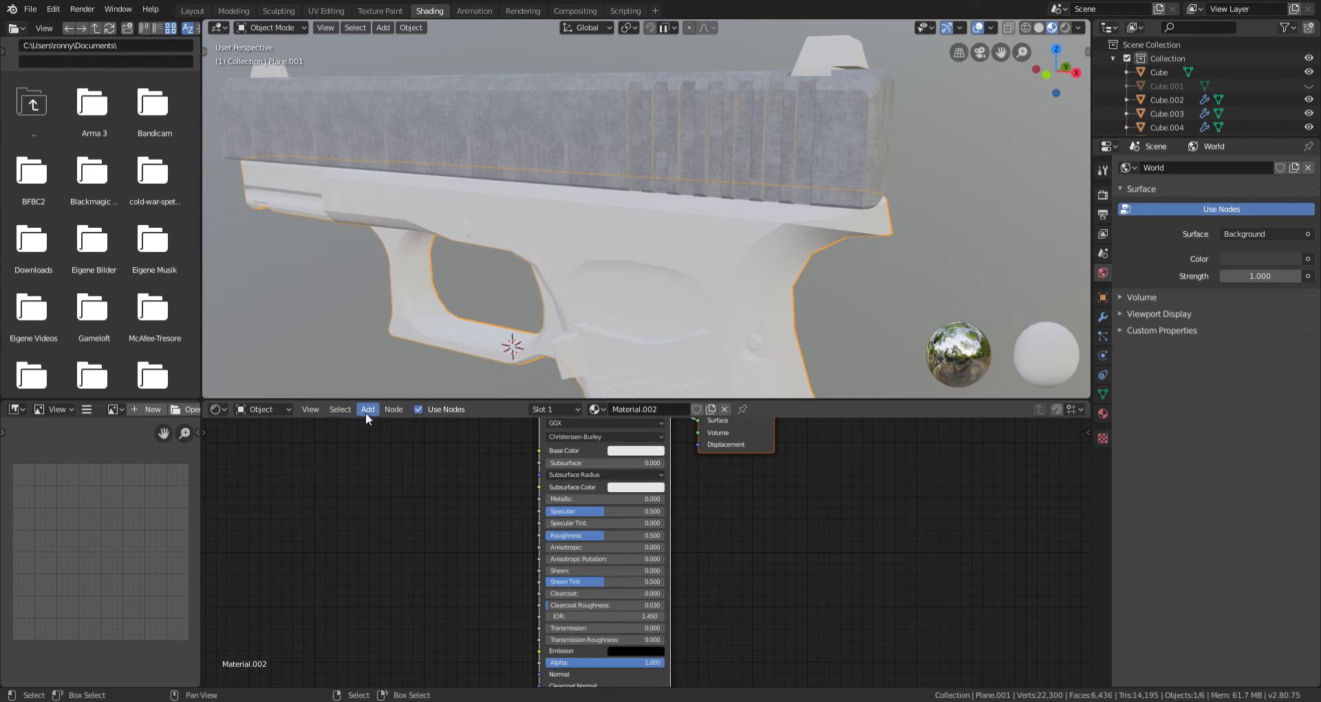
Step: Add an Image Texture node to the frame's material and link its Color output to the Base Color
mouse_move(411, 486)
left_click(475, 379)
left_click(363, 531)
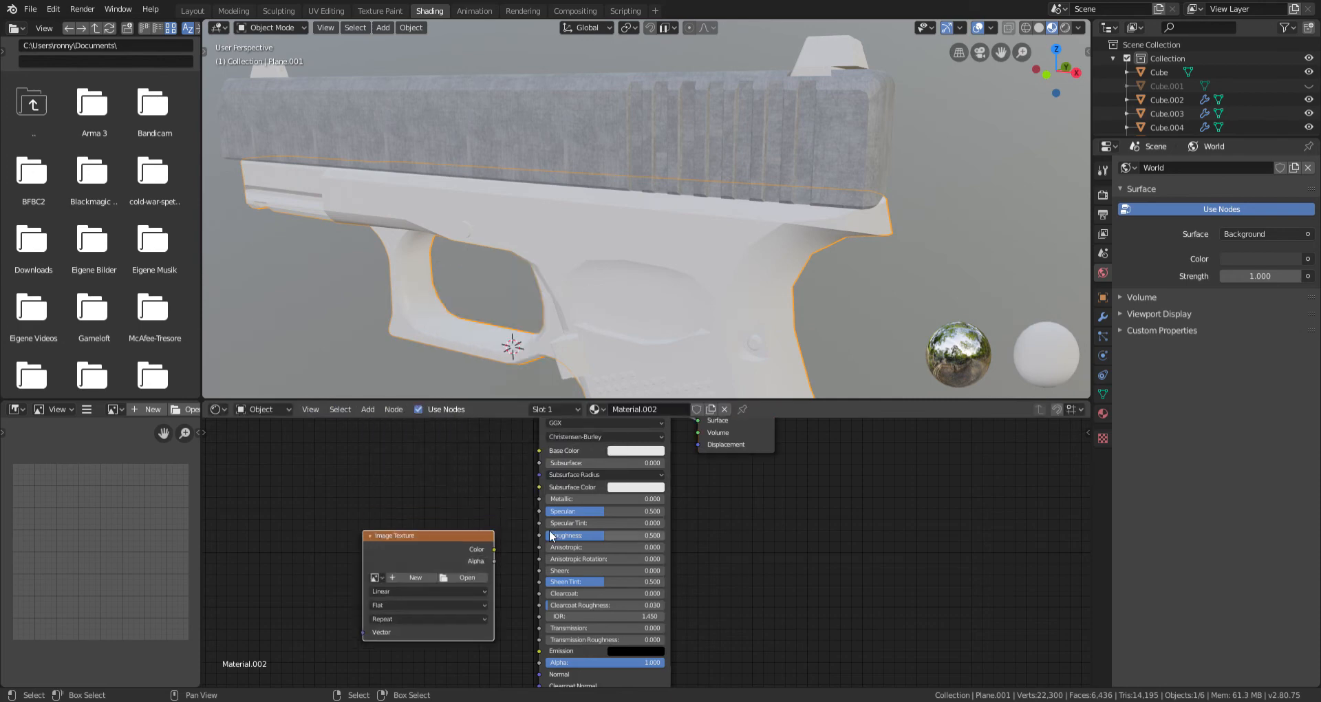
left_click_drag(493, 548, 539, 450)
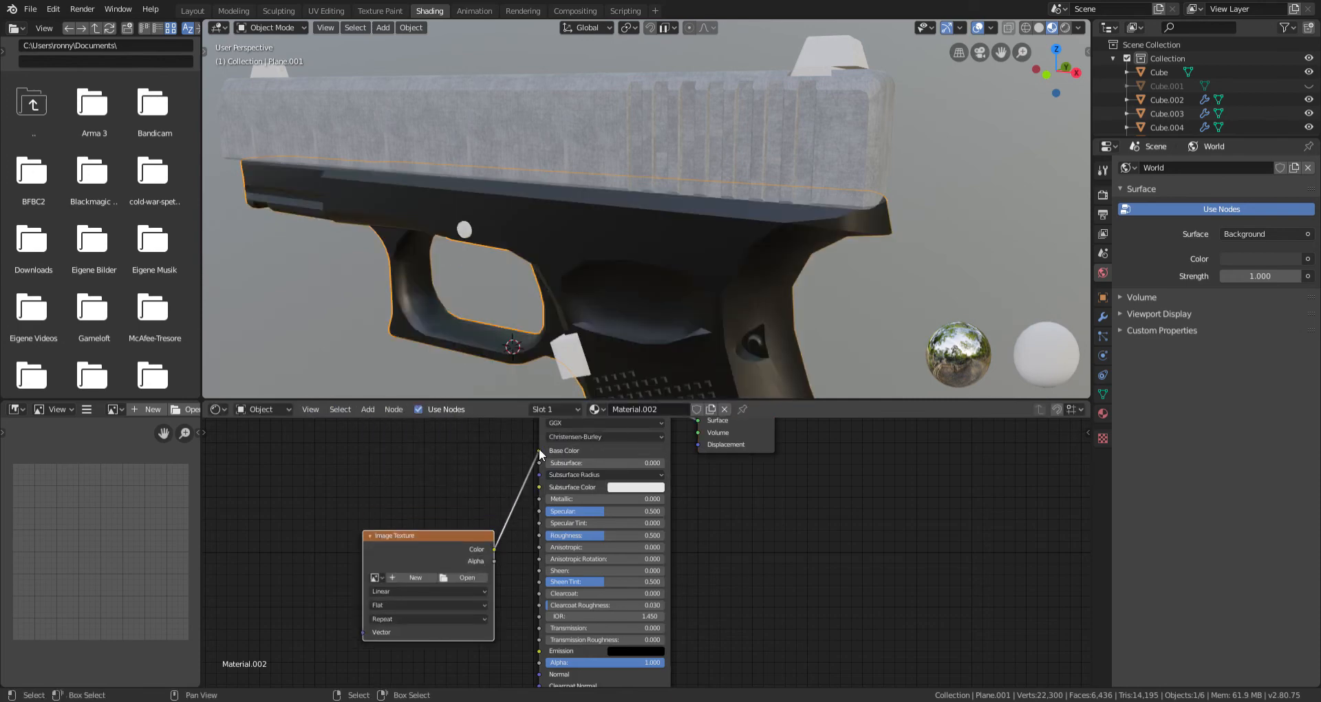
Step: Load plasticgrip.jpg into the Image Texture node of the frame's material
scroll(608, 235, "down", 5)
key("alt+a")
mouse_move(658, 258)
middle_mouse_down()
mouse_move(713, 238)
mouse_move(654, 247)
middle_mouse_up()
scroll(713, 240, "up", 2)
scroll(714, 239, "up", 2)
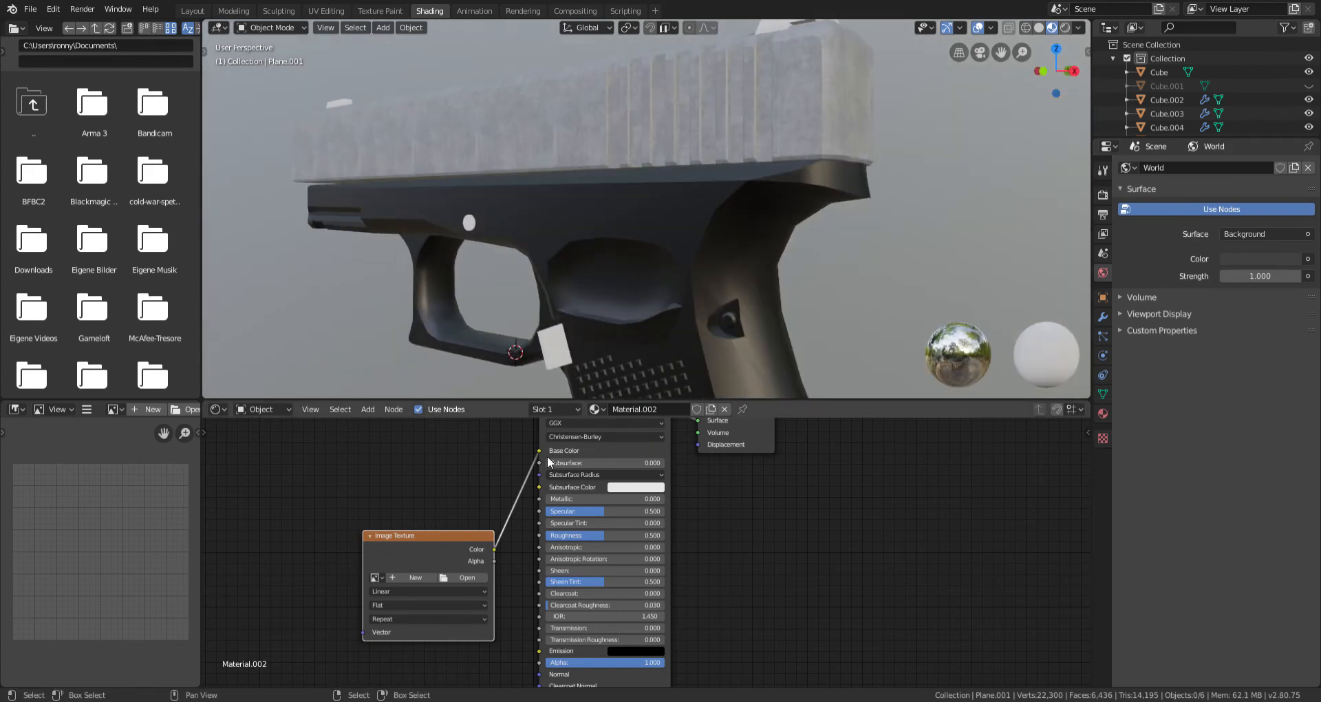
left_click(461, 578)
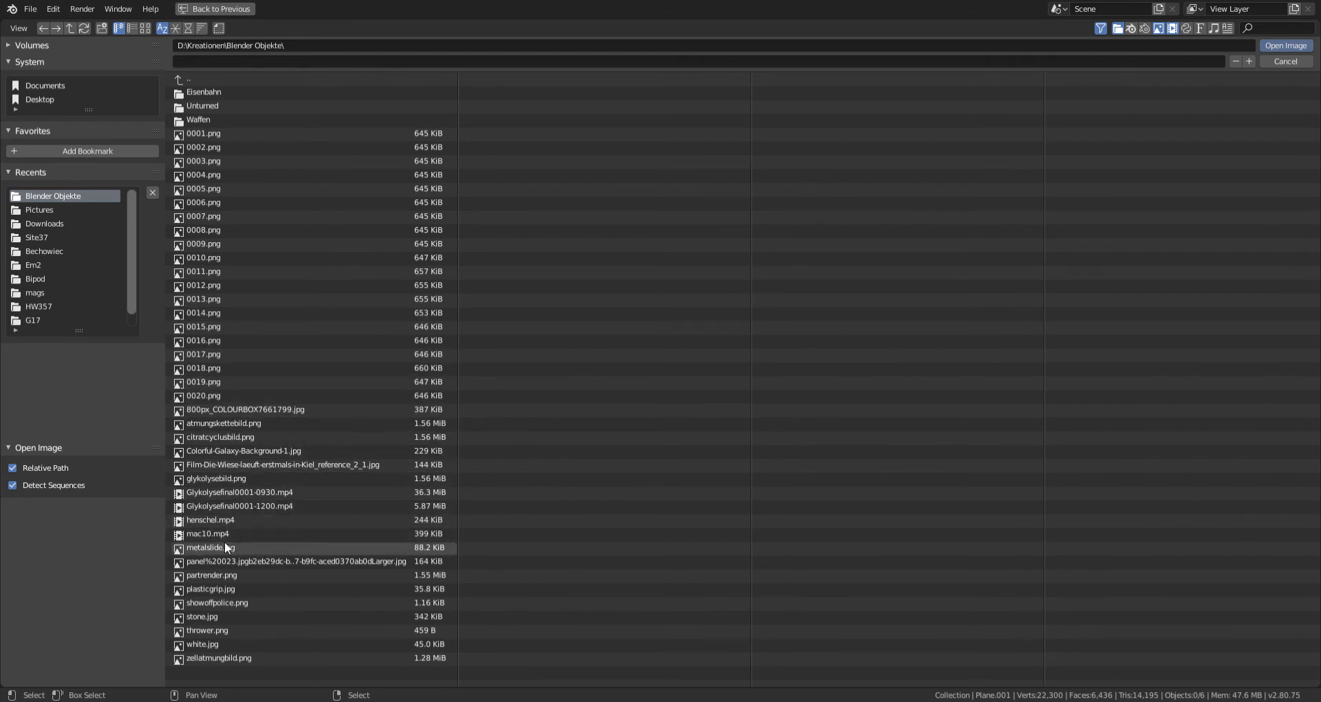
double_click(234, 590)
Step: Unwrap the whole frame using Smart UV Project with an angle limit of 66 in the UV Editing workspace
scroll(732, 249, "up", 5)
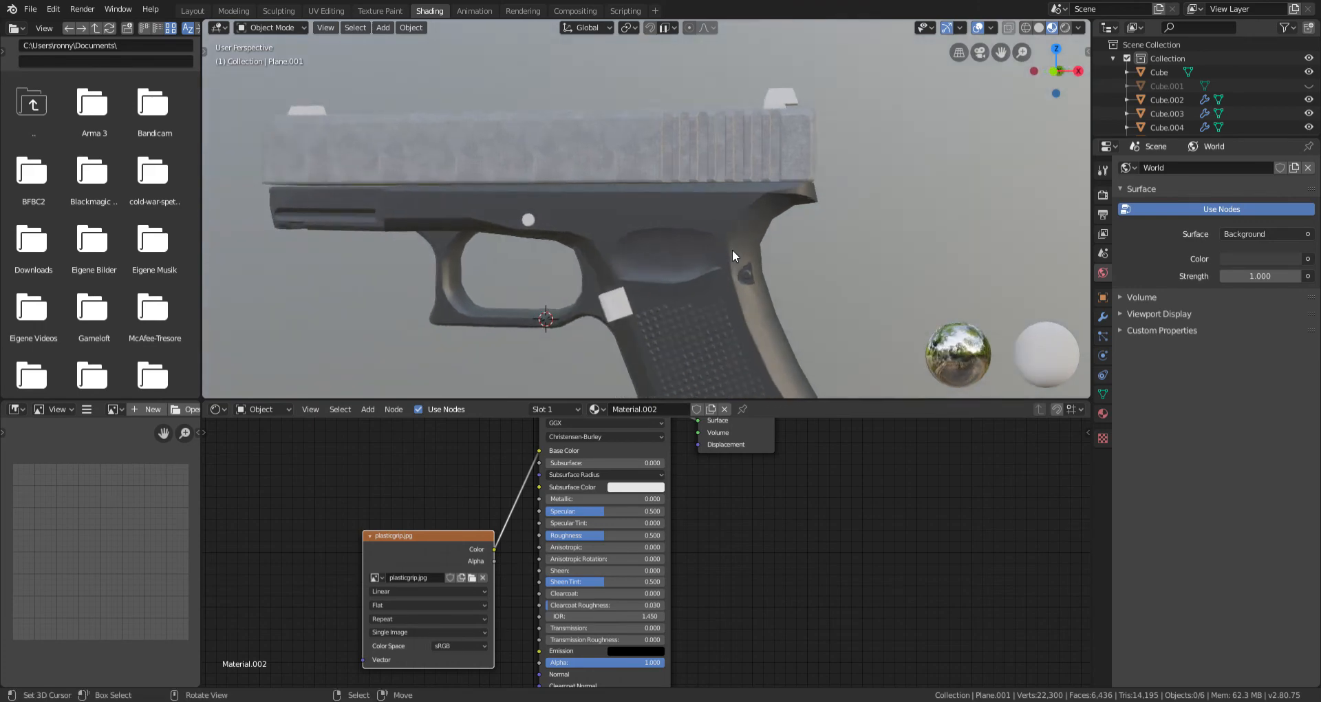
scroll(735, 249, "up", 2)
scroll(709, 254, "down", 8)
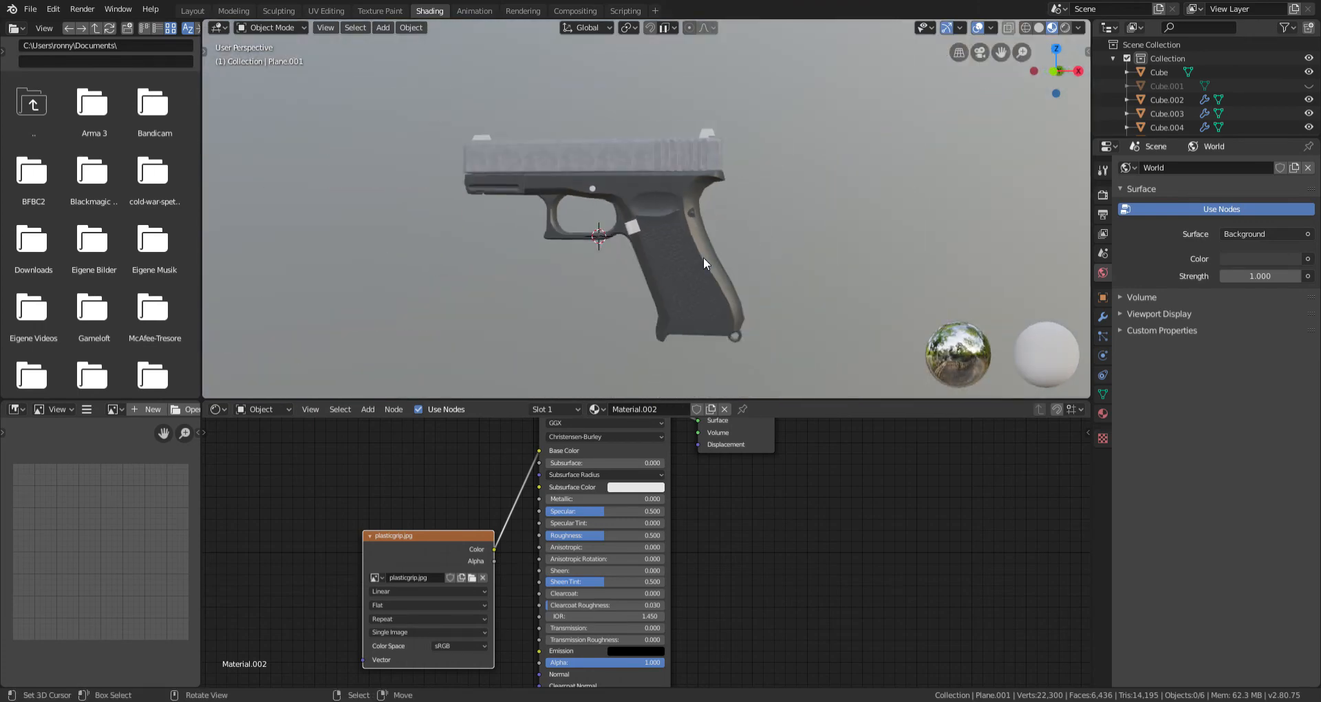
left_click(676, 247)
scroll(642, 226, "up", 3)
left_click(339, 11)
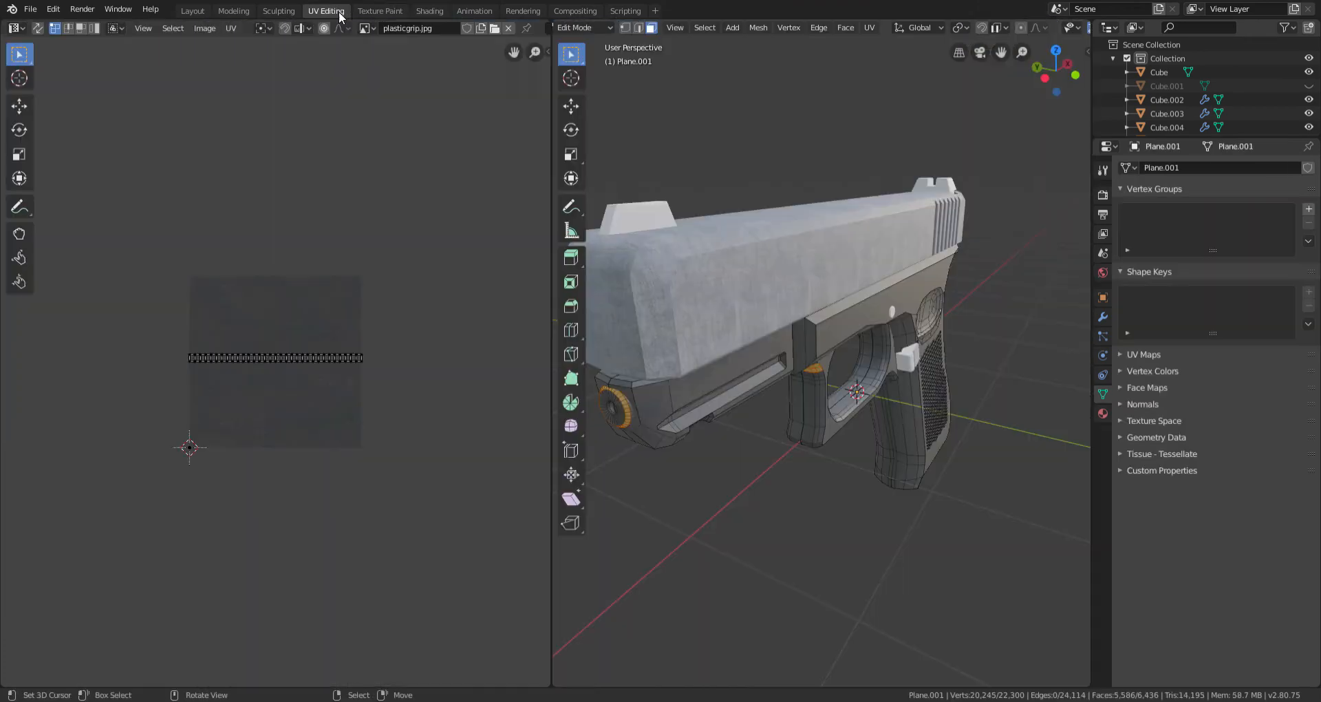
key("a")
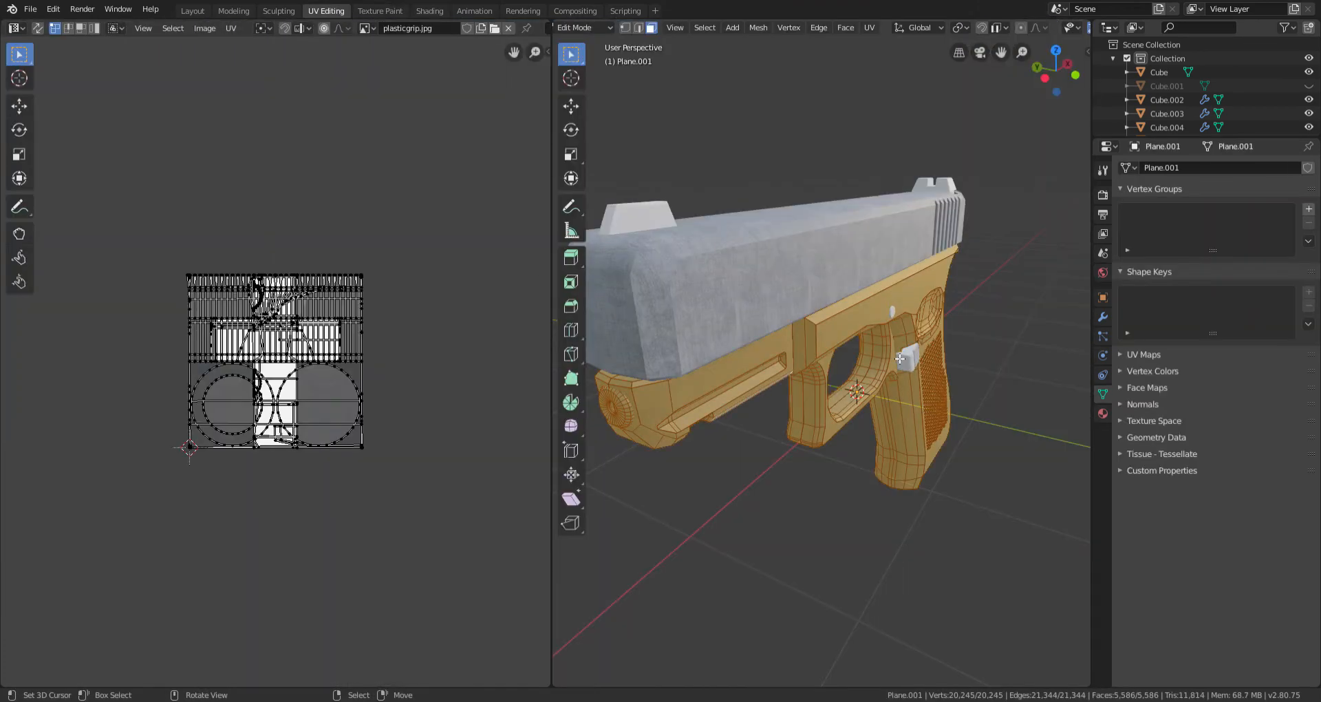
key("u")
left_click(867, 336)
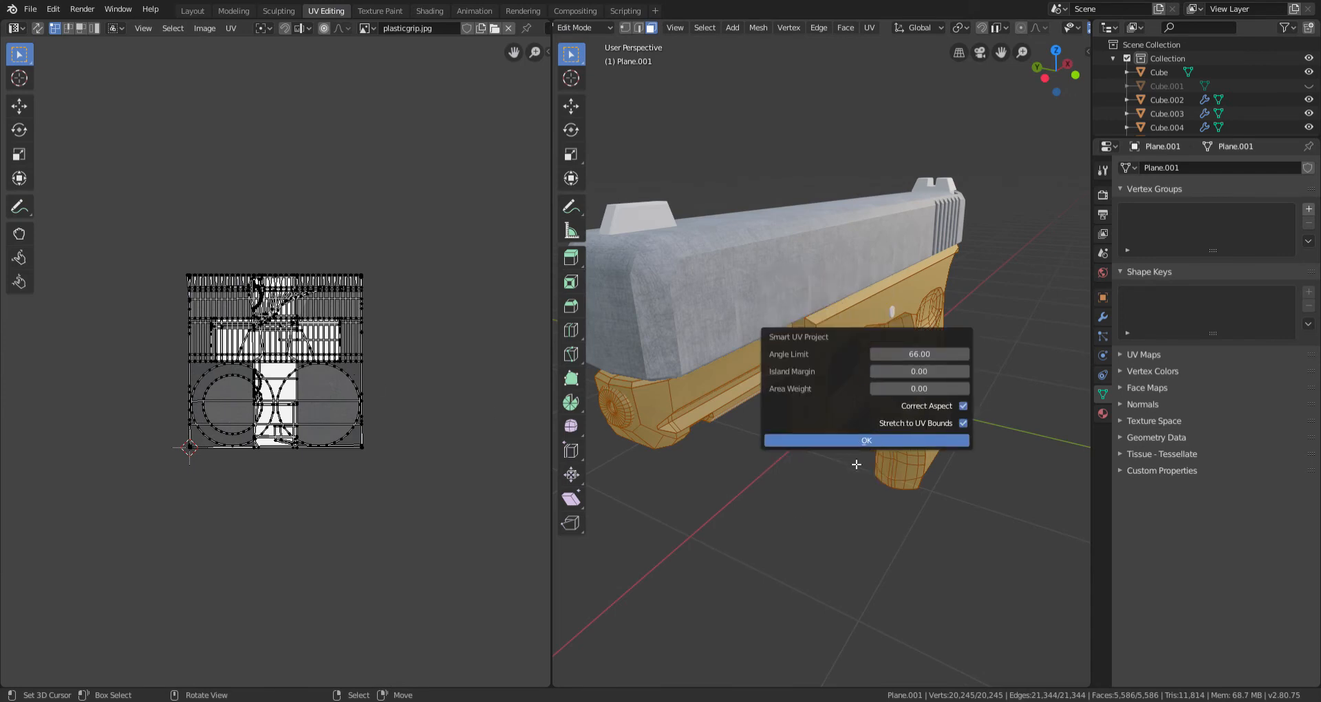
key("Return")
Step: Scale all of the frame's UVs up beyond the plasticgrip.jpg image and check the textured frame in Object Mode
scroll(325, 366, "up", 5)
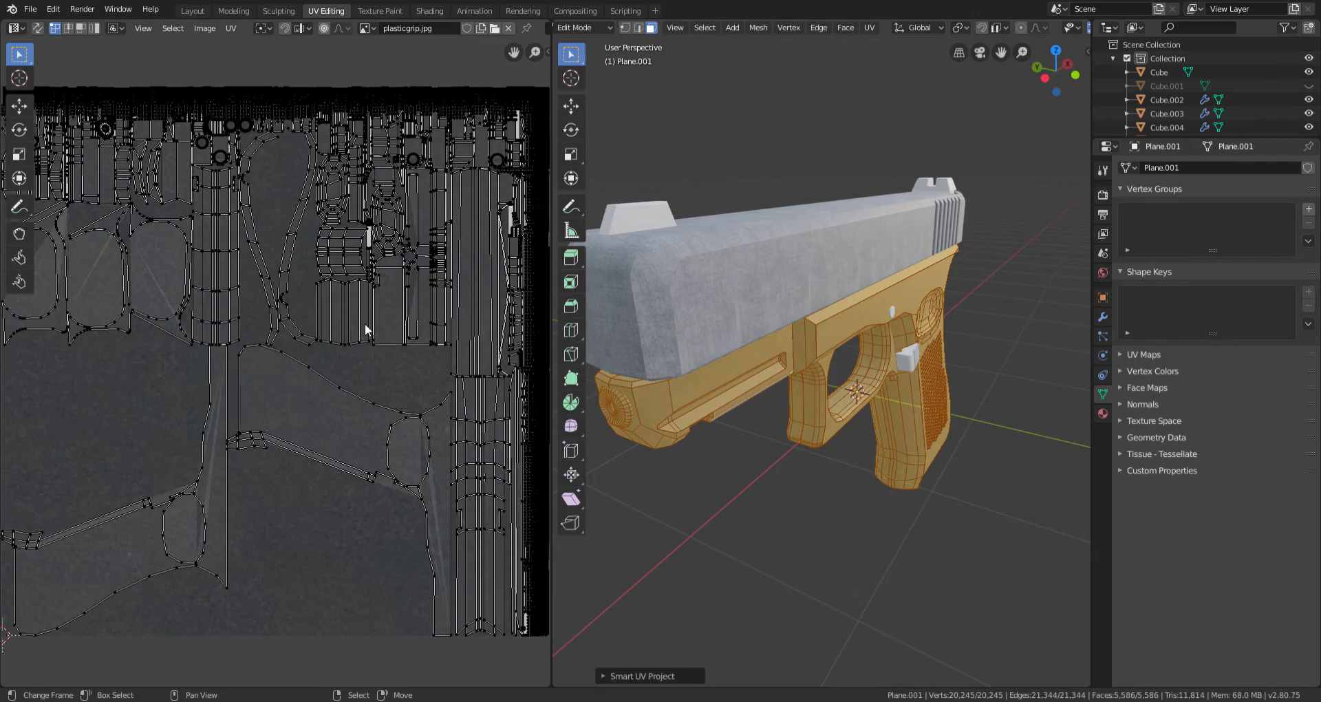
scroll(367, 329, "down", 6)
key("a")
key("s")
left_click(69, 309)
key("Tab")
middle_click_drag(957, 300, 825, 314)
scroll(837, 308, "up", 2)
key("alt+a")
scroll(836, 309, "up", 4)
scroll(806, 303, "down", 6)
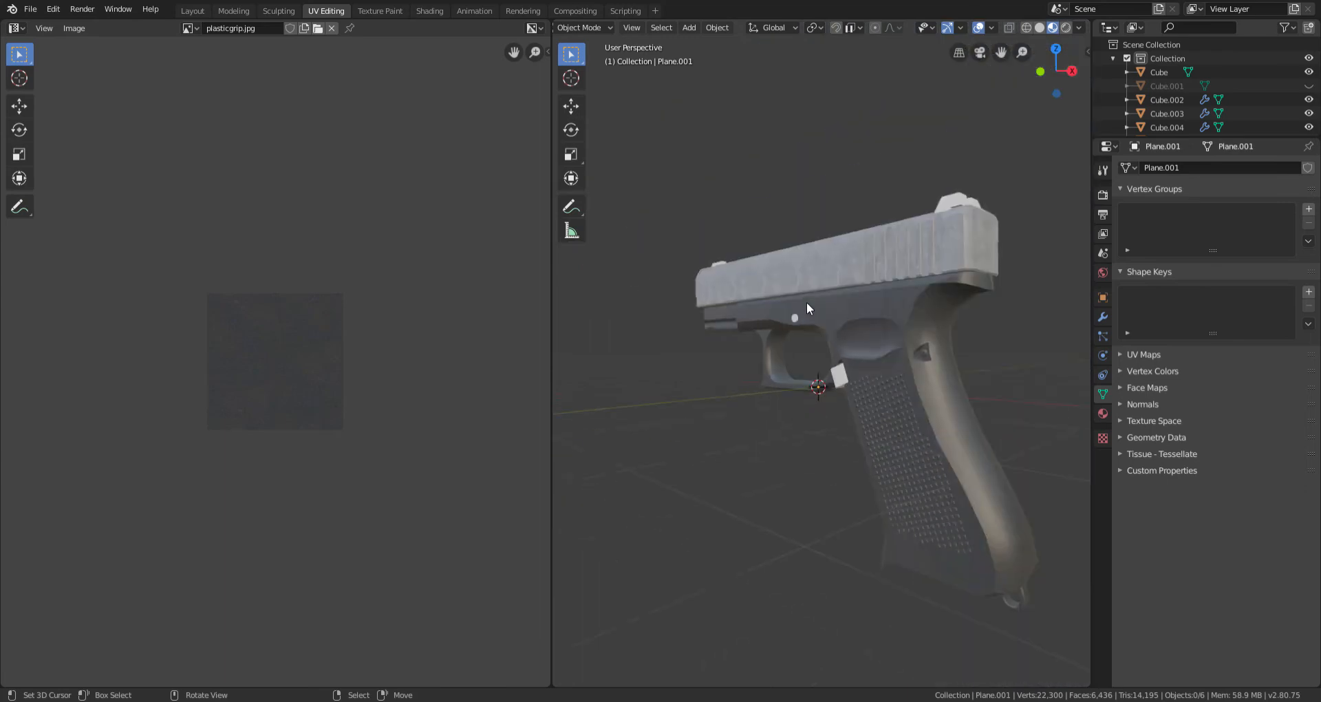
Step: Reselect the frame and enlarge its UV layout further over the plastic grip image
left_click(741, 309)
key("Tab")
key("g")
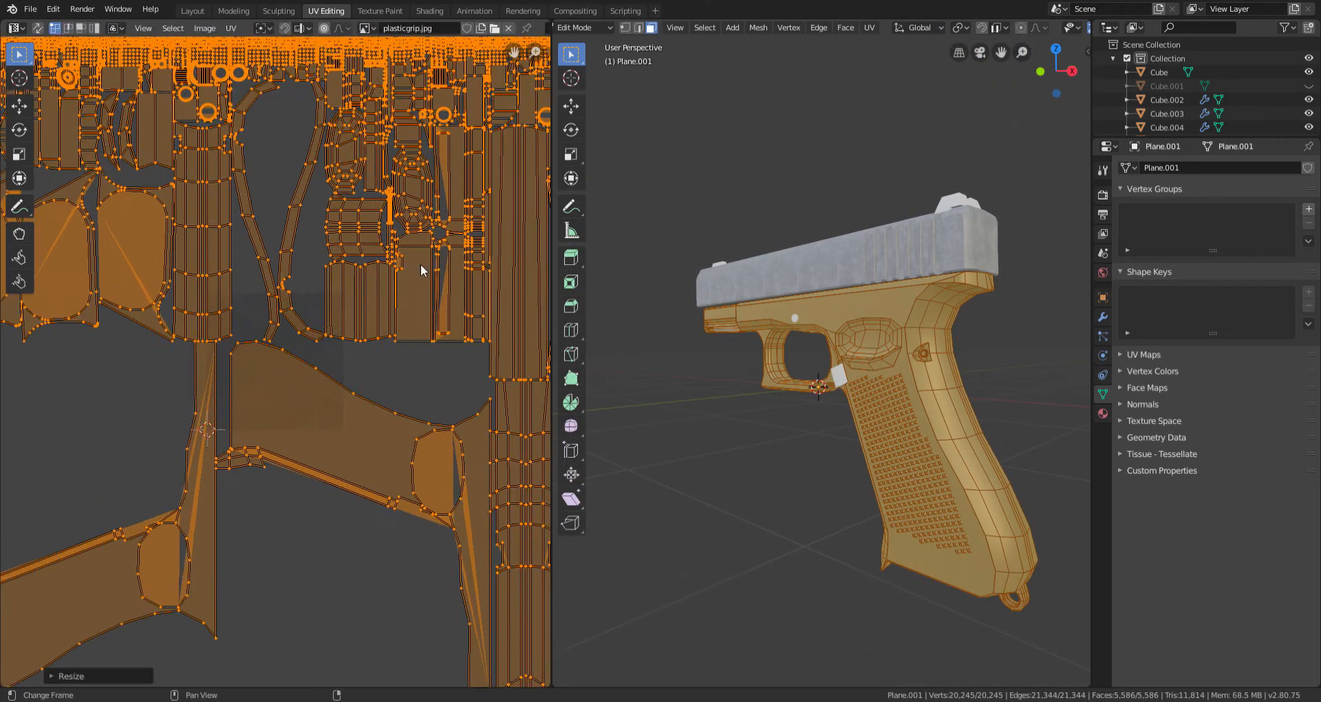
left_click(422, 268)
key("Tab")
Step: Examine the plastic texture on the frame and grip from several angles
scroll(954, 366, "up", 6)
scroll(953, 366, "down", 4)
middle_click_drag(927, 370, 1022, 377)
scroll(864, 309, "down", 1)
scroll(863, 307, "down", 3)
key("alt+a")
middle_click_drag(922, 314, 856, 330)
scroll(856, 330, "up", 3)
Step: Set the Specular value of the frame's material to 0 in the Shading workspace
right_click(840, 315)
left_click(429, 9)
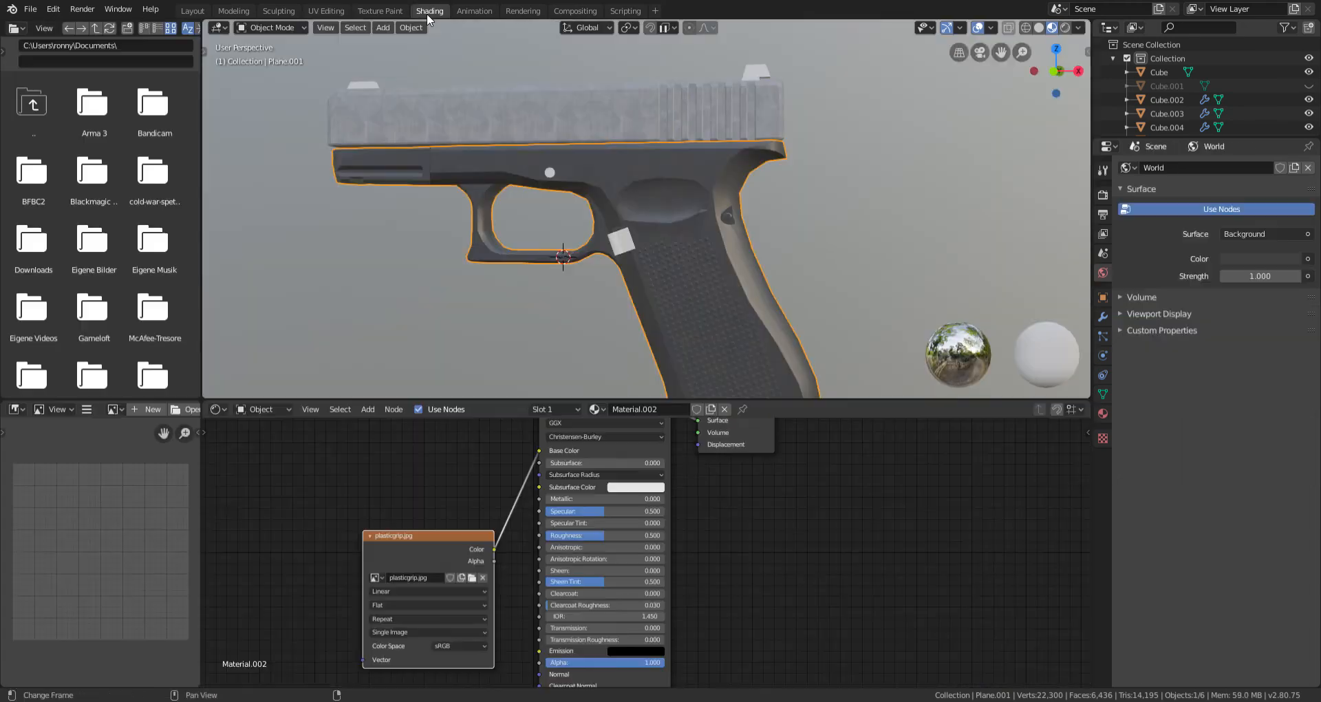
left_click_drag(617, 513, 539, 510)
middle_click_drag(791, 256, 750, 254)
key("alt+a")
Step: Select the object forming the frame pin and magazine release and assign the slide's metal material, Material.001, to it
scroll(674, 274, "down", 1)
scroll(645, 270, "up", 6)
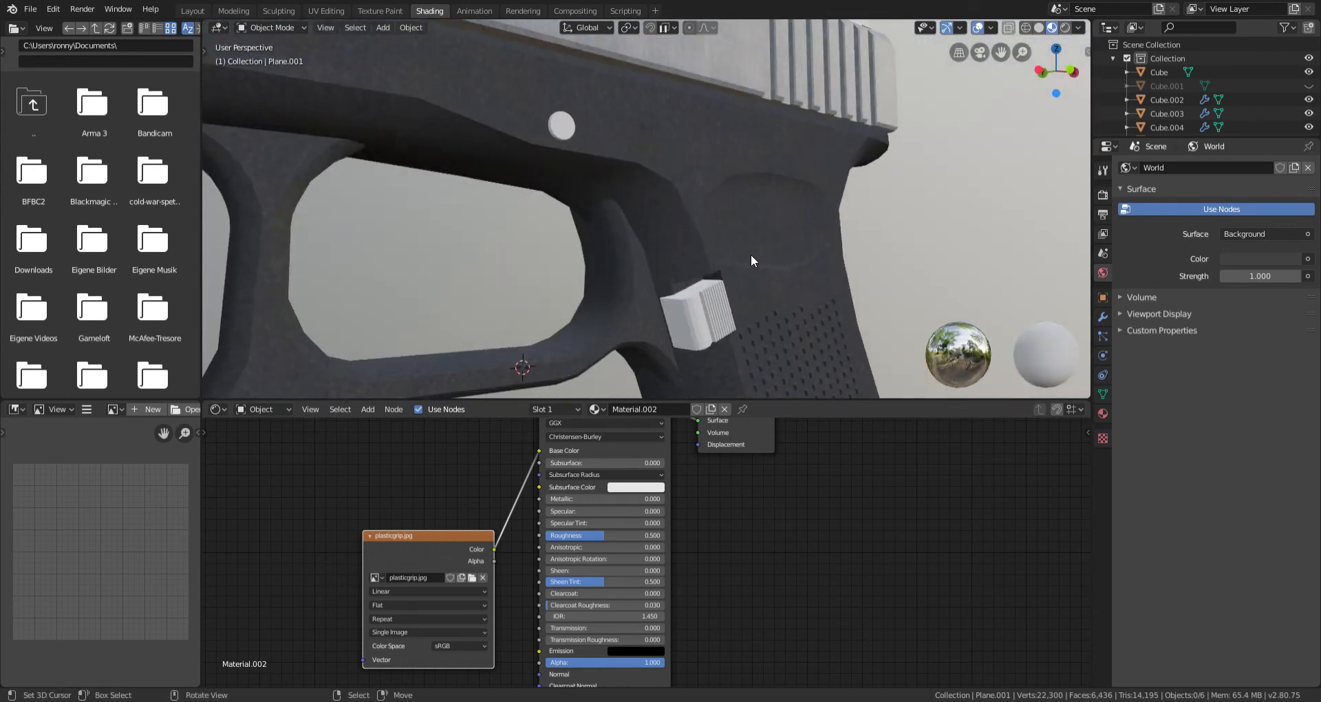
left_click(555, 128)
right_click(696, 237)
left_click(677, 234)
scroll(758, 271, "up", 3)
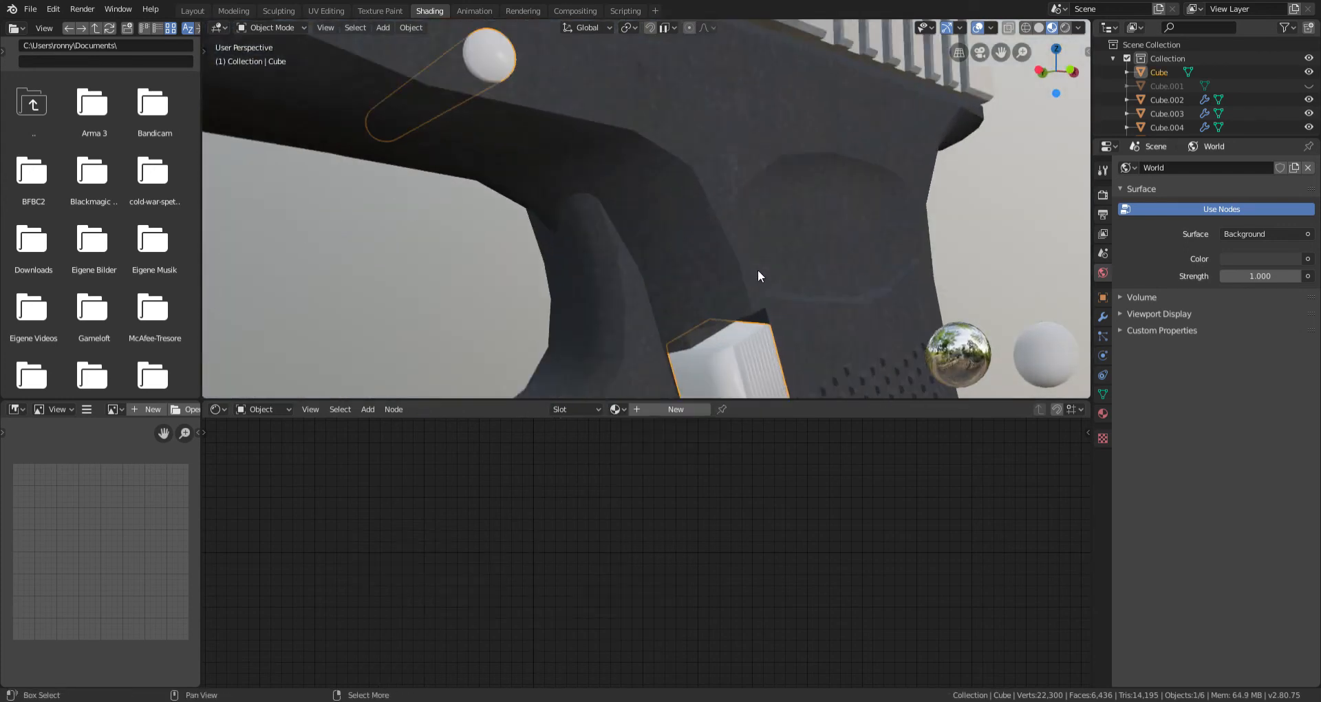
scroll(758, 271, "down", 5, "shift")
left_click(618, 409)
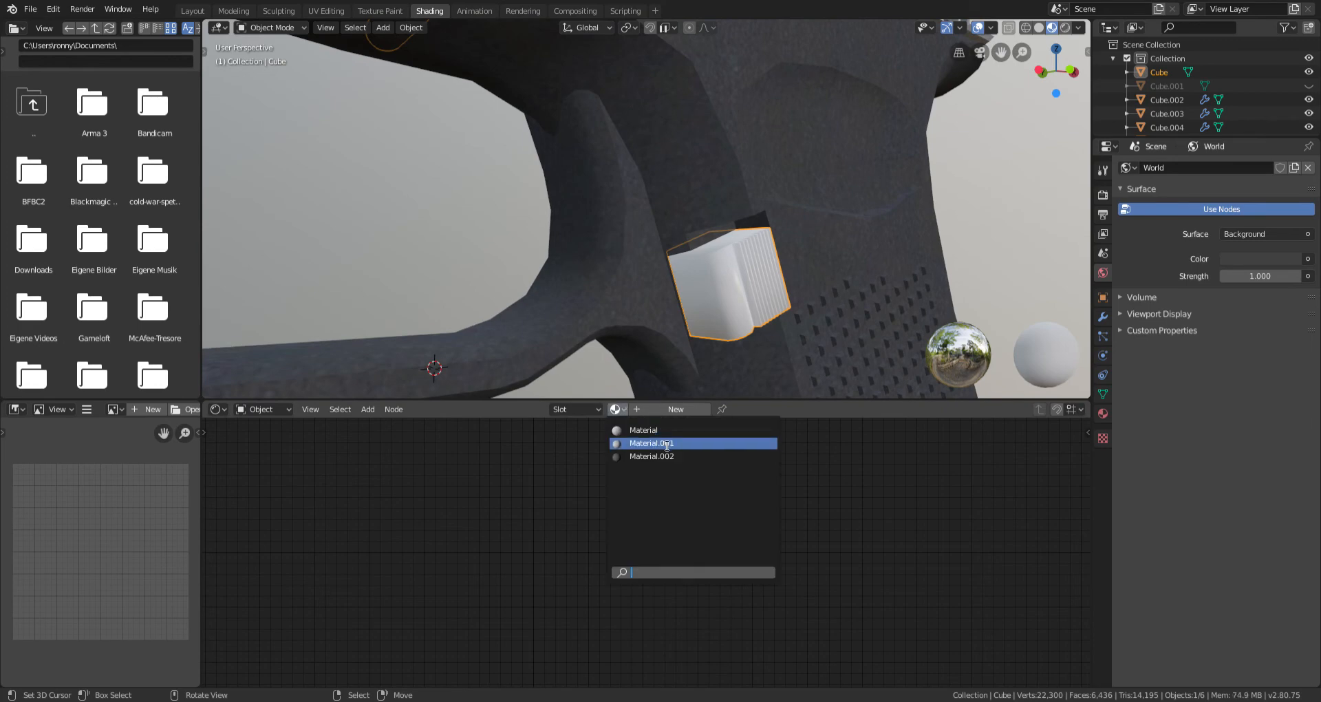
left_click(667, 445)
Step: Separate the round pin recessed in the grip from the frame mesh into its own object
middle_click_drag(740, 287, 695, 303)
middle_click_drag(770, 258, 626, 247)
scroll(627, 247, "up", 3)
right_click(699, 229)
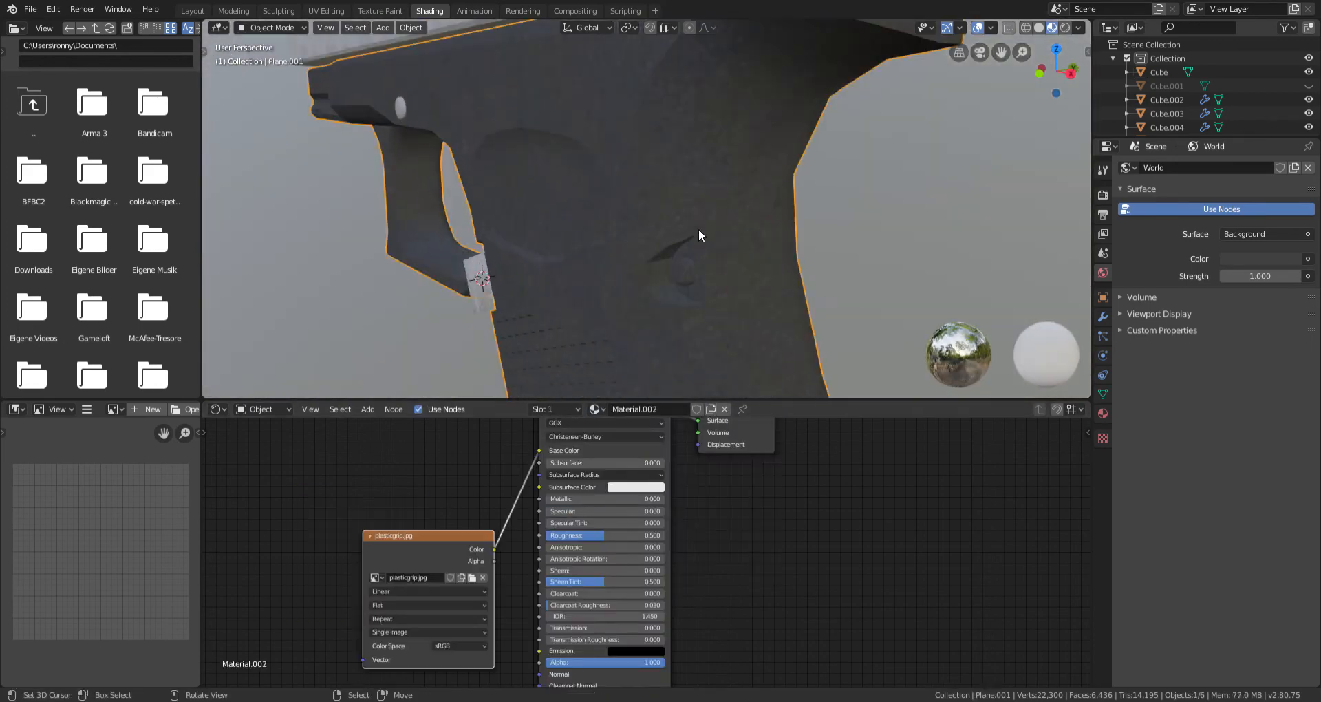
key("Tab")
scroll(691, 284, "up", 3)
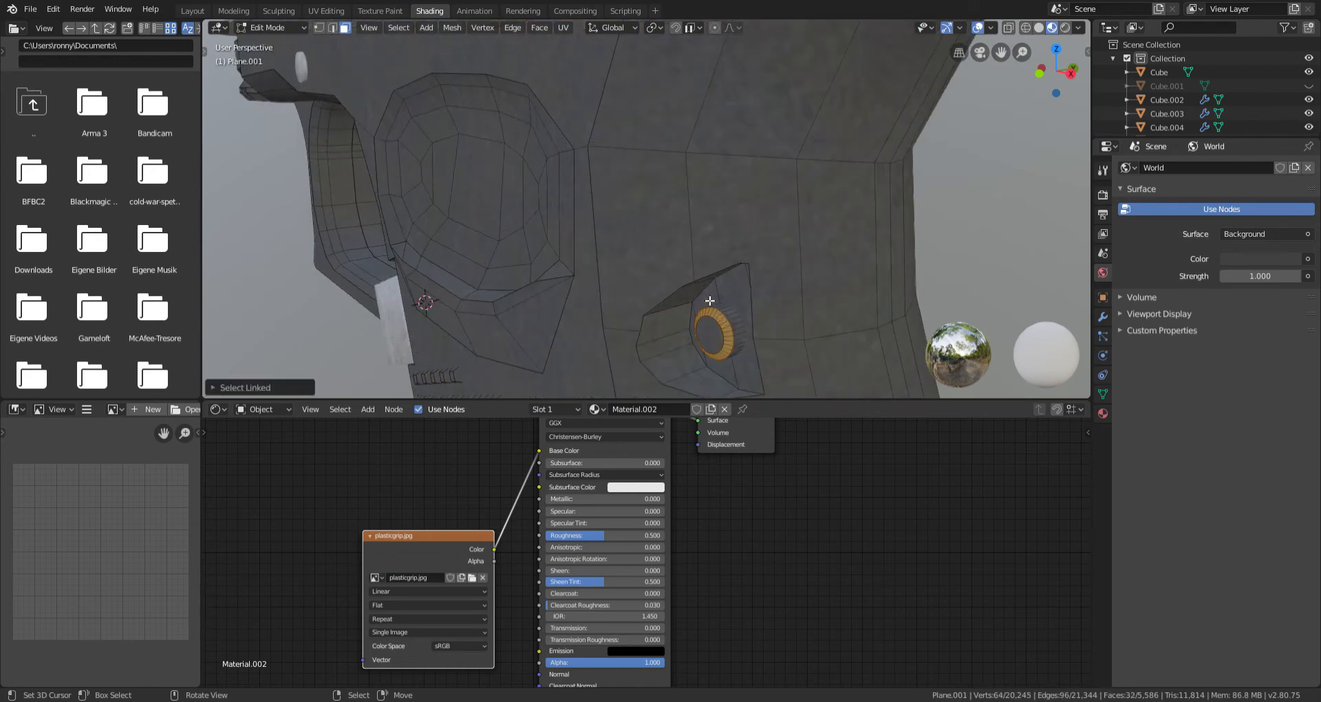
middle_click_drag(741, 325, 451, 258)
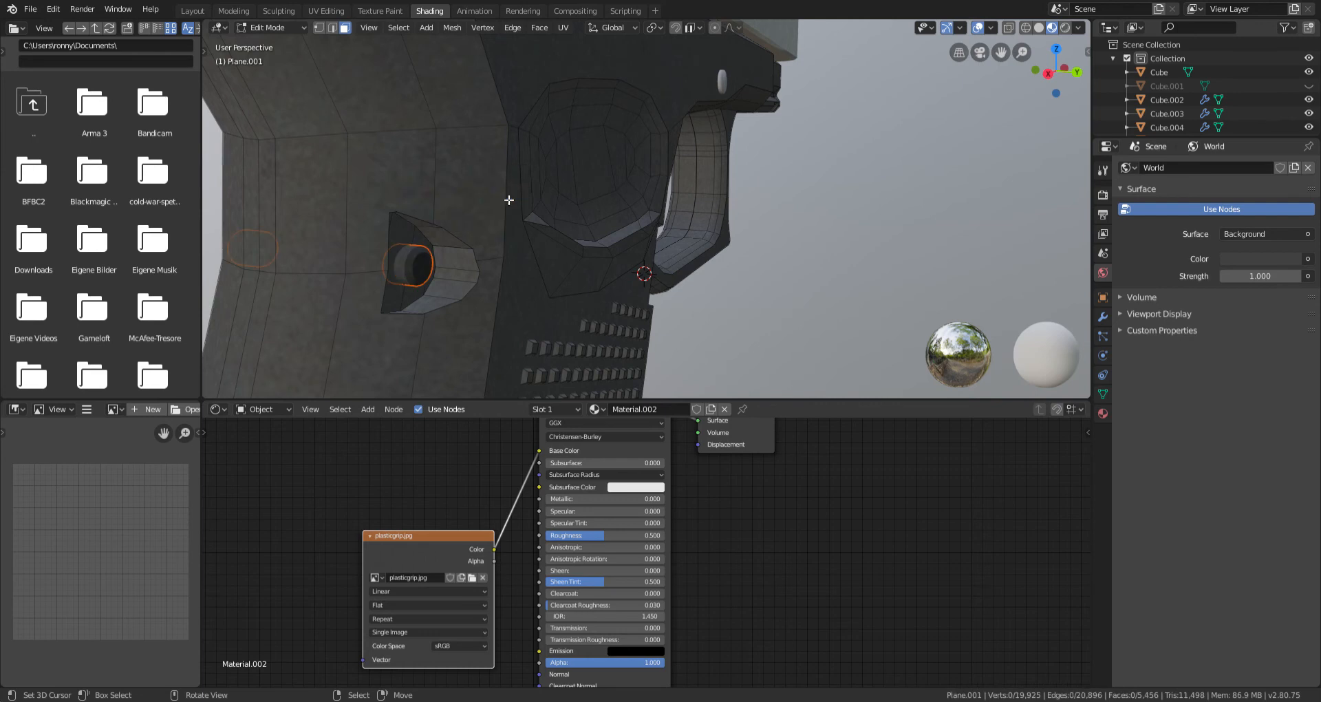
key("Tab")
Step: Assign the metal material, Material.001, to the separated grip pin
right_click(415, 263)
middle_click_drag(588, 332, 764, 326)
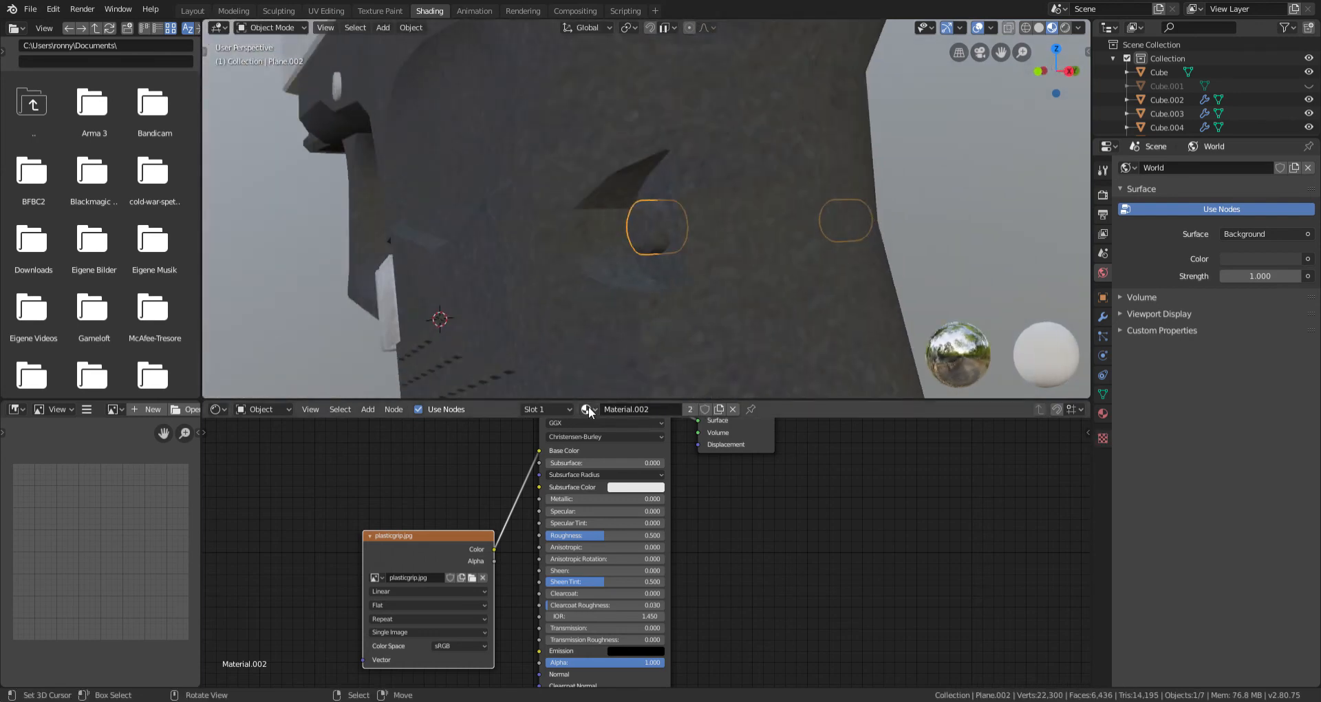
left_click(589, 409)
left_click(610, 444)
Step: Select the round guide rod piece at the frame's front end and separate it from the frame into its own object
middle_click_drag(711, 230, 683, 212)
middle_click_drag(584, 149, 618, 225, "shift")
scroll(610, 236, "up", 1)
scroll(618, 233, "up", 1)
key("Tab")
key("a")
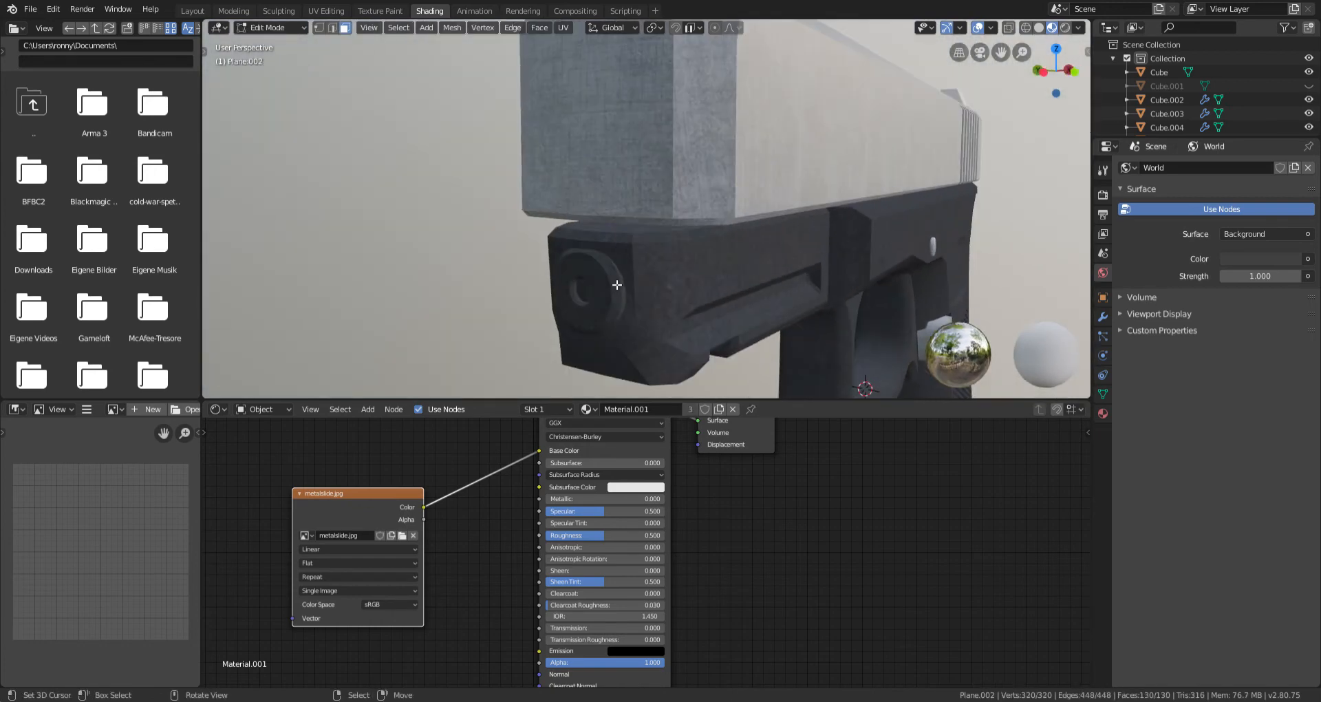
left_click(606, 289)
scroll(607, 307, "up", 2)
key("Tab")
key("alt+a")
key("l")
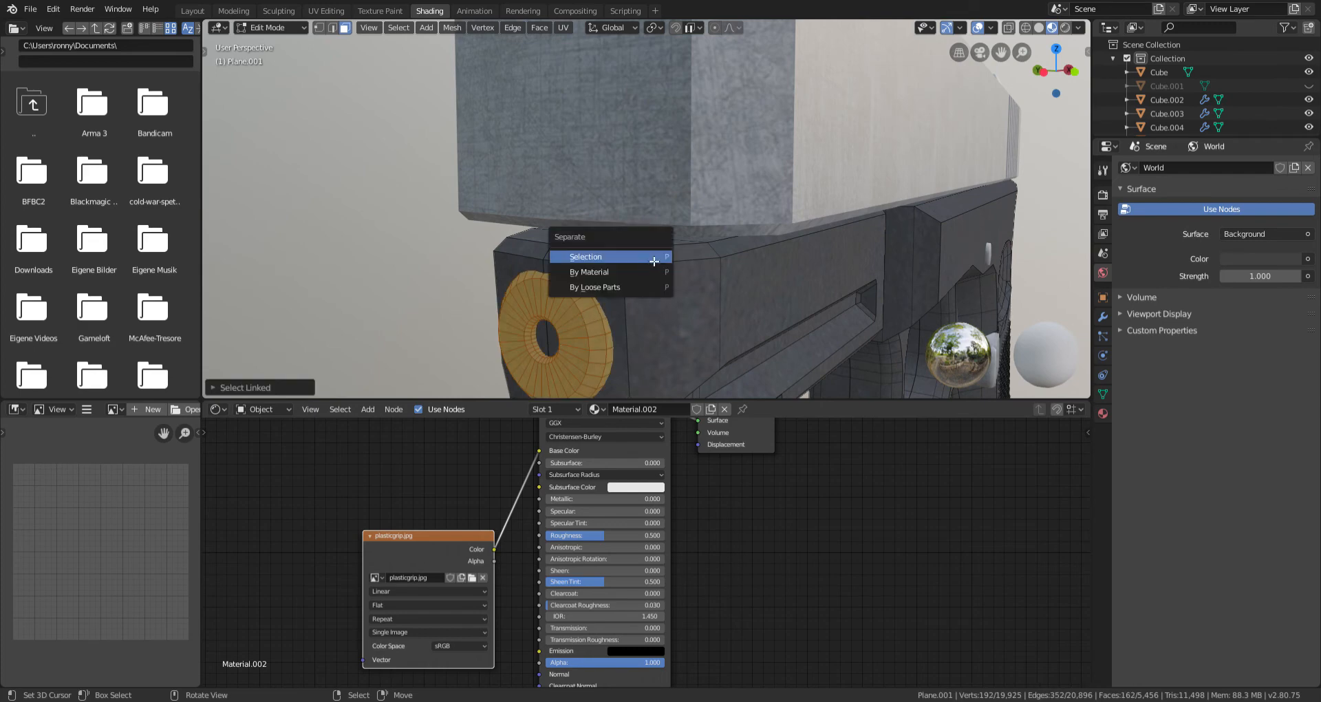
left_click(654, 261)
key("Tab")
Step: Assign Material.001 to the separated guide rod piece and clear the selection
left_click(591, 345)
left_click(587, 408)
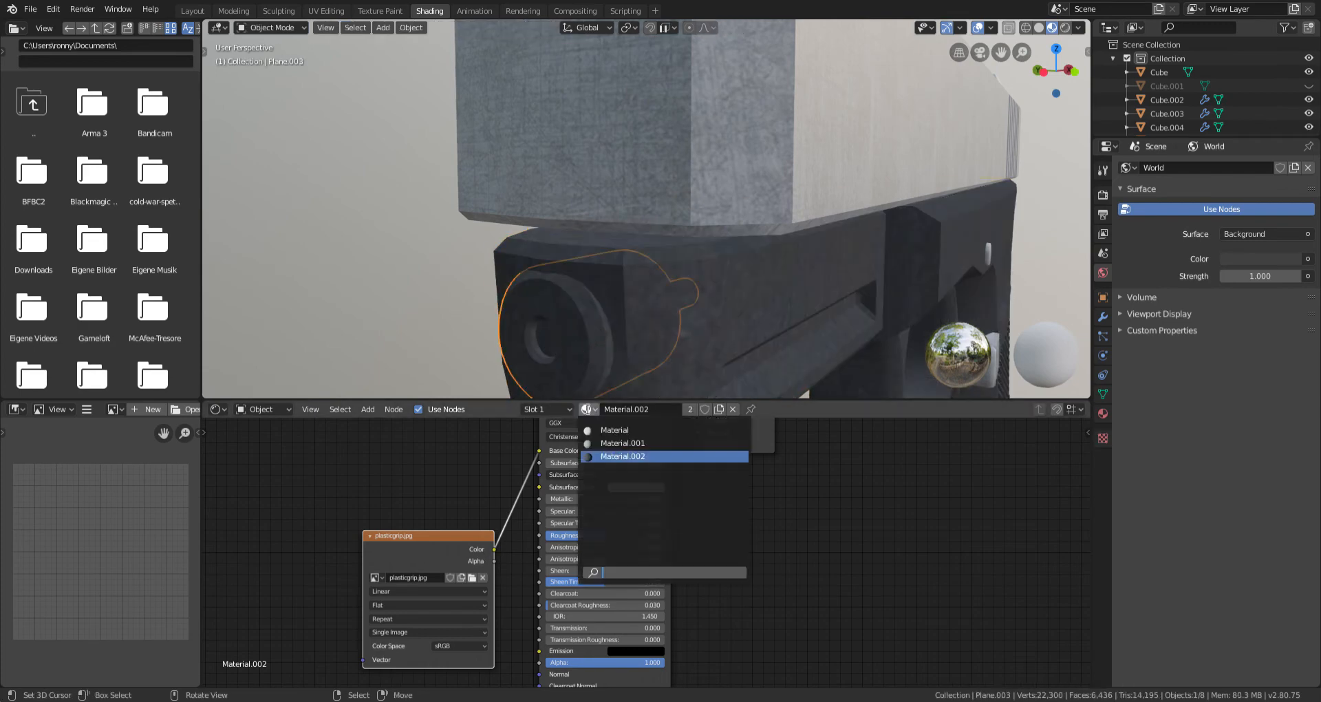
left_click(617, 446)
scroll(690, 300, "down", 8)
key("alt+a")
Step: Assign the plastic grip material, Material.002, to the object forming the front and rear sights
middle_click_drag(691, 300, 659, 300)
key("shift+c")
scroll(518, 261, "up", 3)
middle_click_drag(518, 265, 675, 279)
scroll(561, 265, "down", 2)
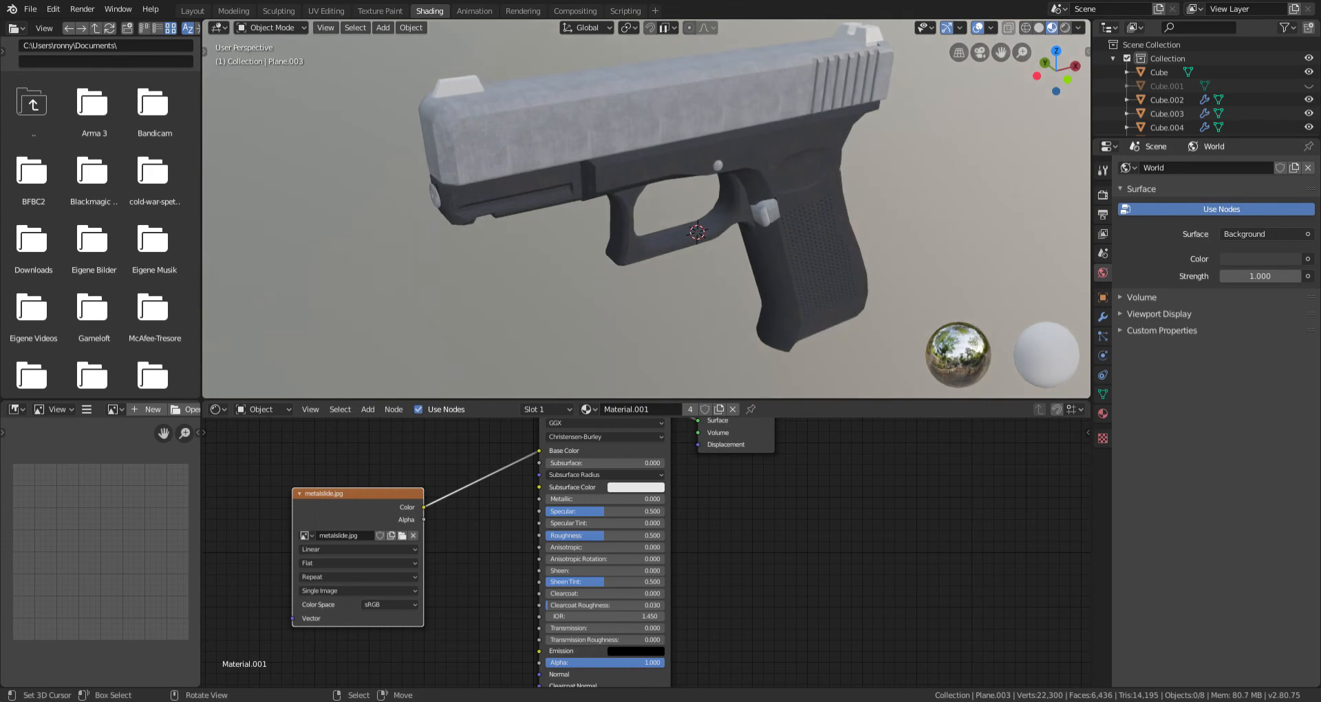
left_click(434, 82)
middle_click_drag(697, 112, 594, 220)
left_click(654, 456)
middle_click_drag(689, 199, 693, 252)
key("alt+a")
Step: Separate the remaining unseparated round dot on the rear sight into its own object
scroll(675, 246, "up", 3)
key("Tab")
key("Tab")
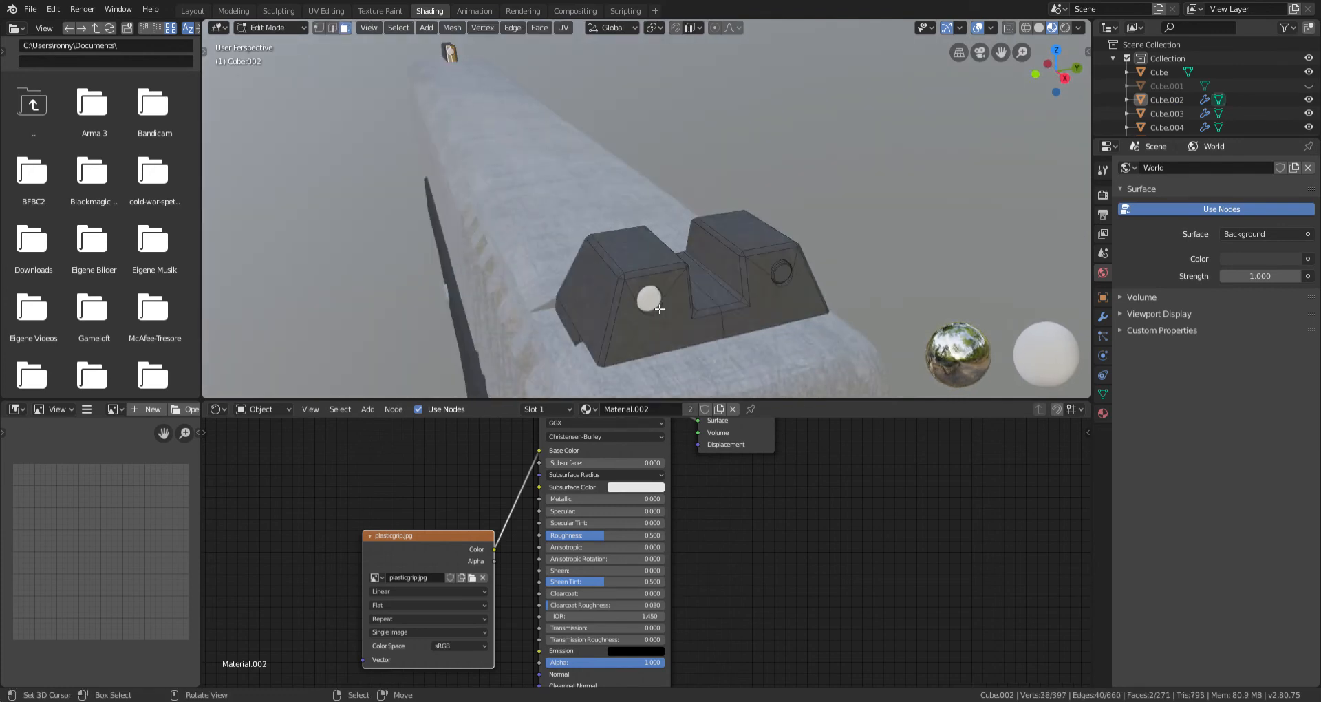
right_click(783, 271)
key("Tab")
key("p")
left_click(793, 232)
key("Tab")
Step: Select the newly separated rear sight dot and set its origin to its geometry
right_click(789, 279)
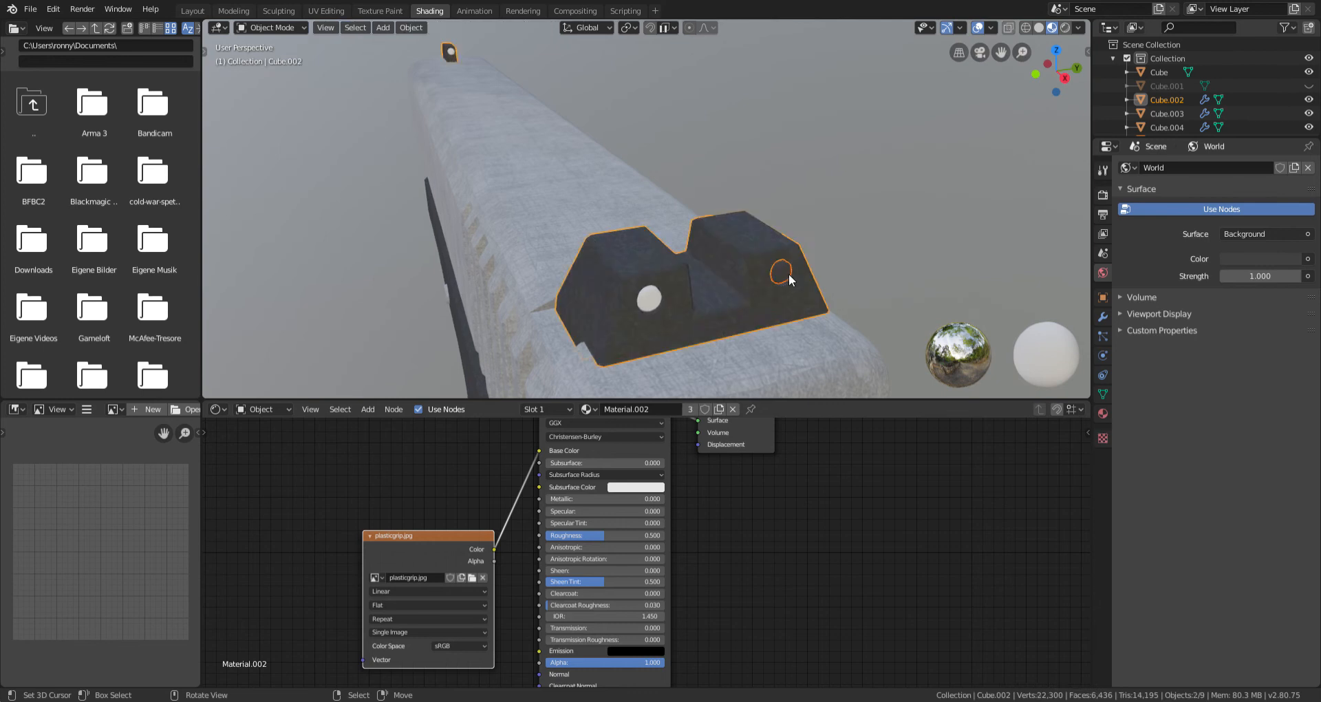
right_click(649, 300)
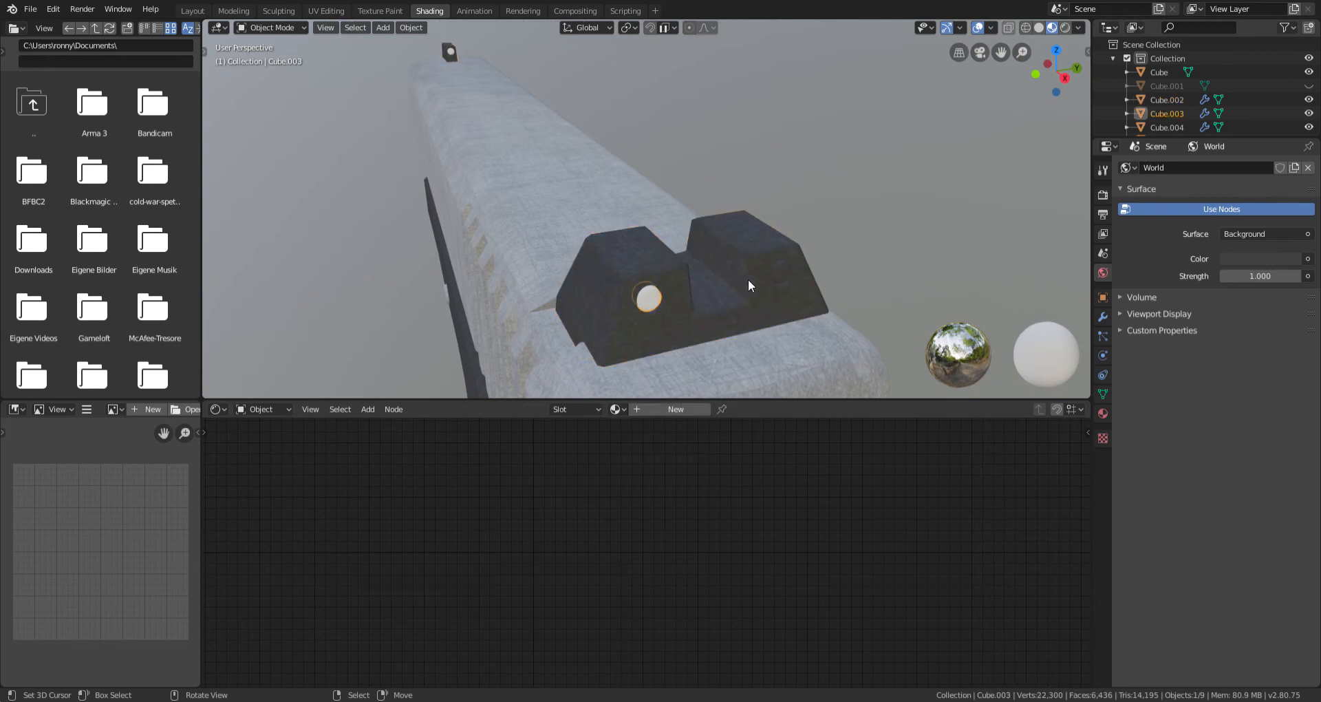
right_click(786, 283)
right_click(451, 52)
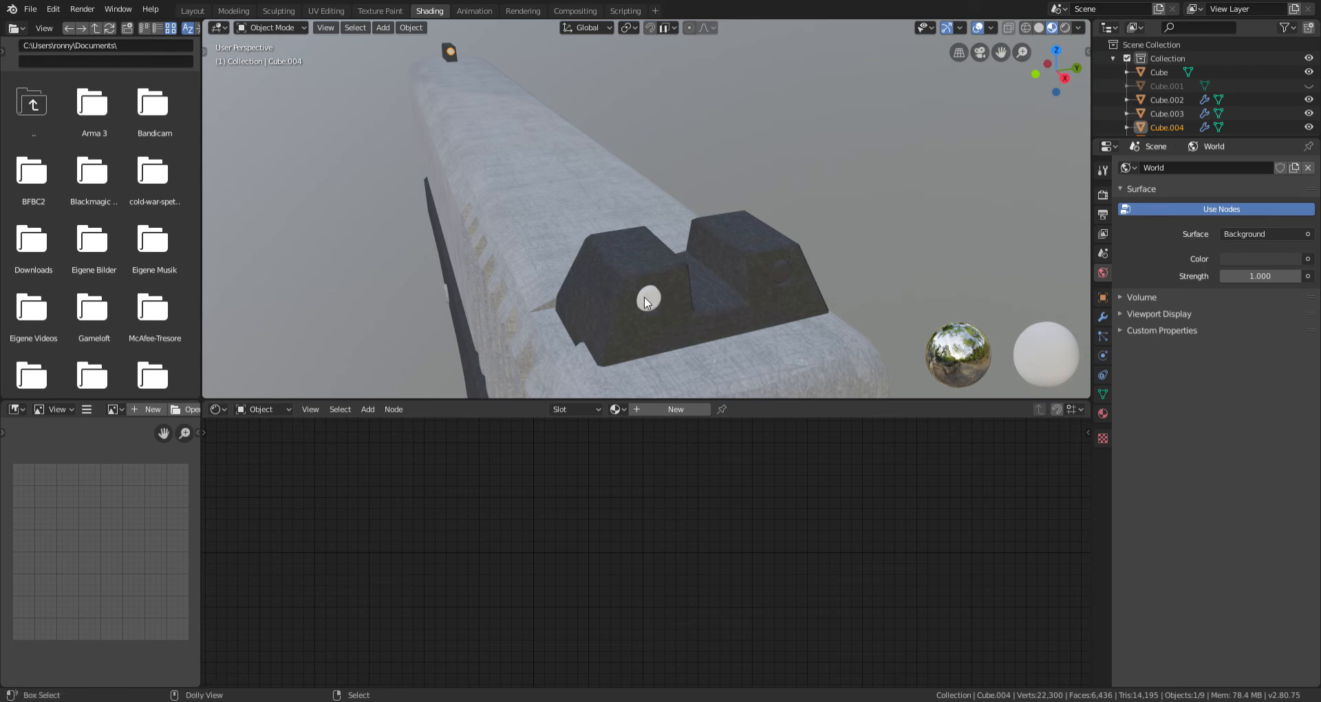
right_click(782, 278)
scroll(734, 270, "down", 5)
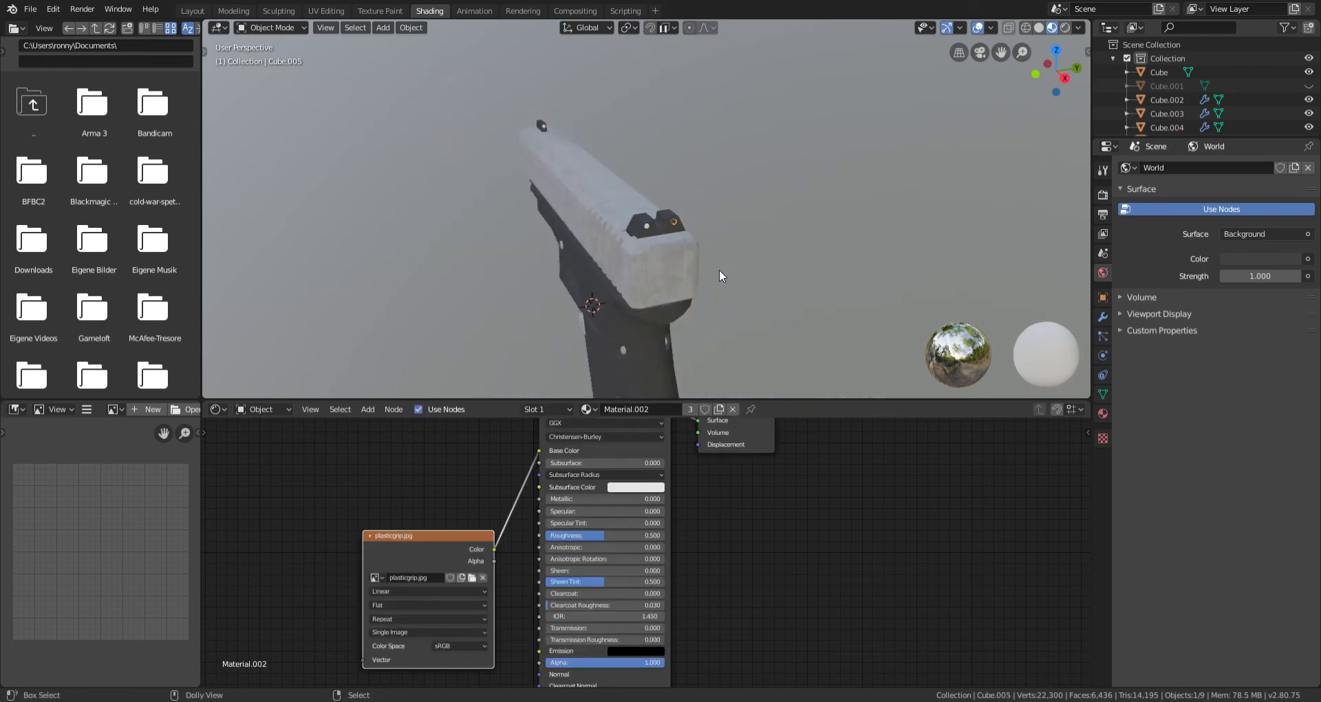
key("ctrl+shift+alt+c")
left_click(720, 270)
scroll(692, 270, "up", 5)
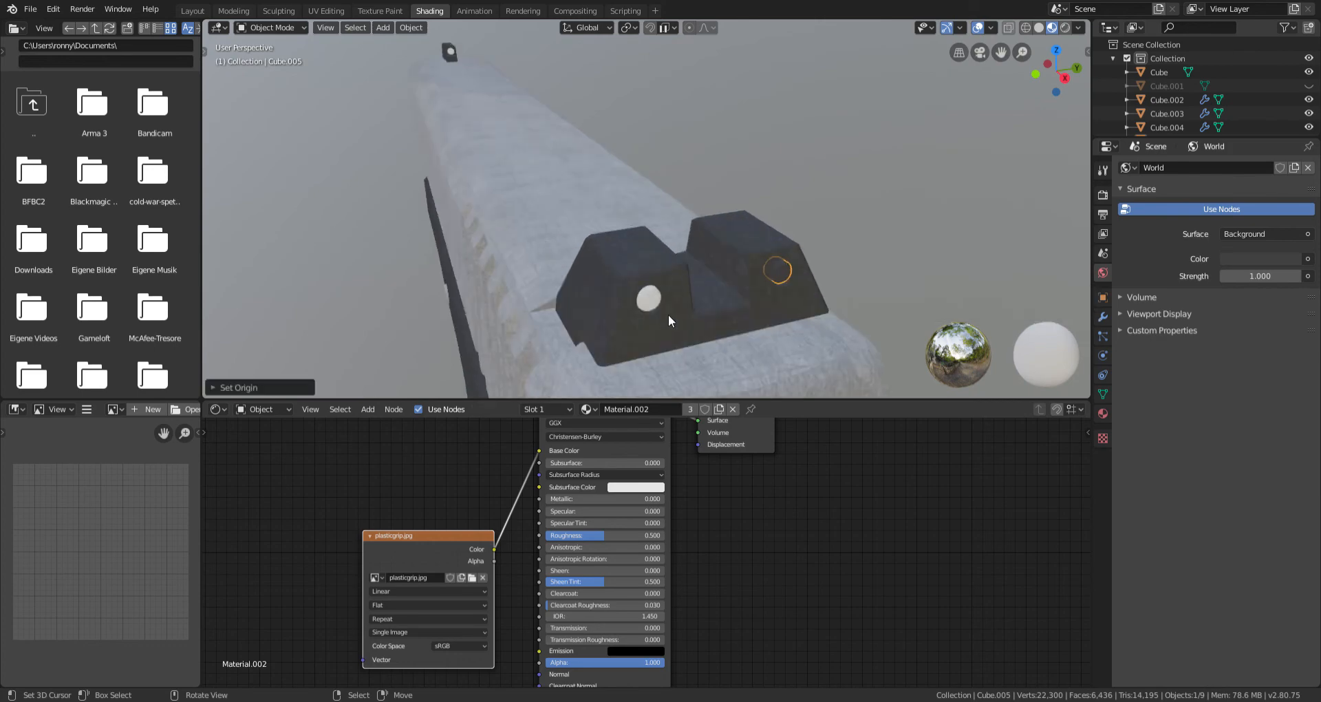
Step: Set the other rear sight dot's origin to its geometry in the Layout workspace
left_click(192, 11)
scroll(740, 259, "down", 5)
middle_click_drag(740, 259, 604, 305)
scroll(605, 306, "up", 4)
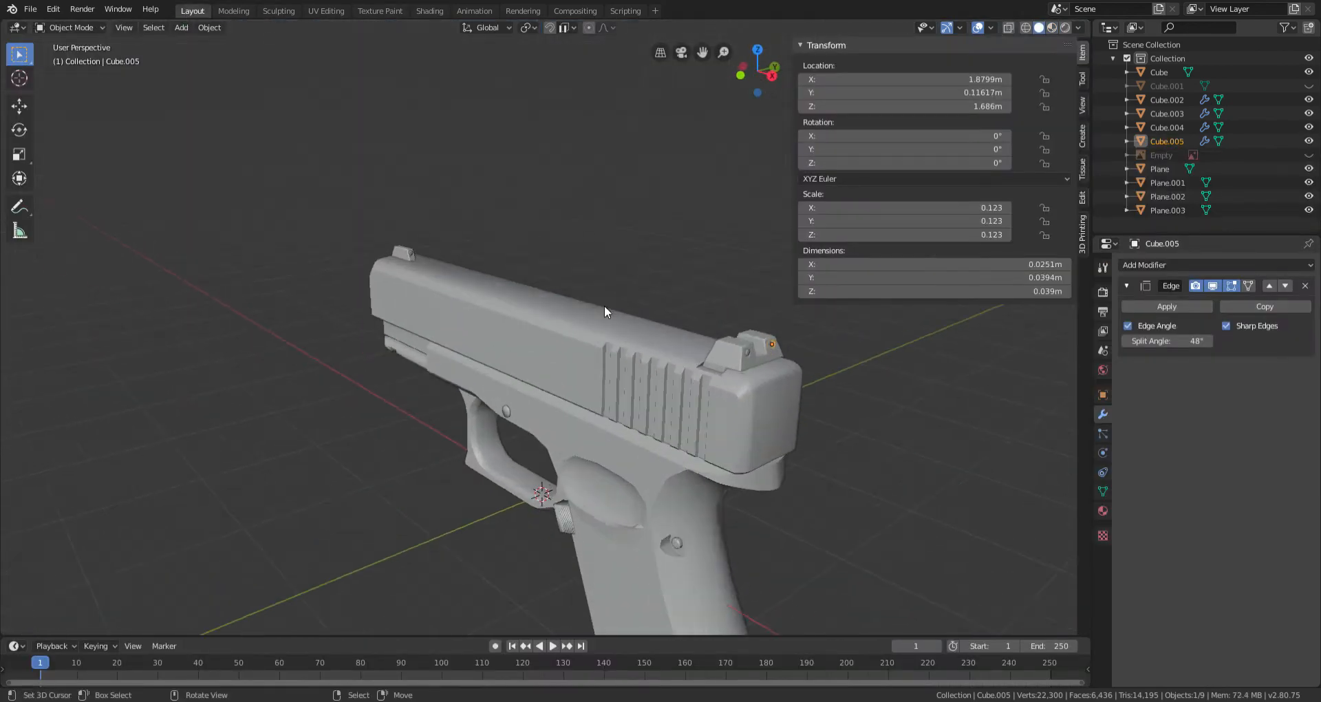
left_click(794, 373)
left_click(794, 373)
key("ctrl+shift+alt+c")
left_click(799, 374)
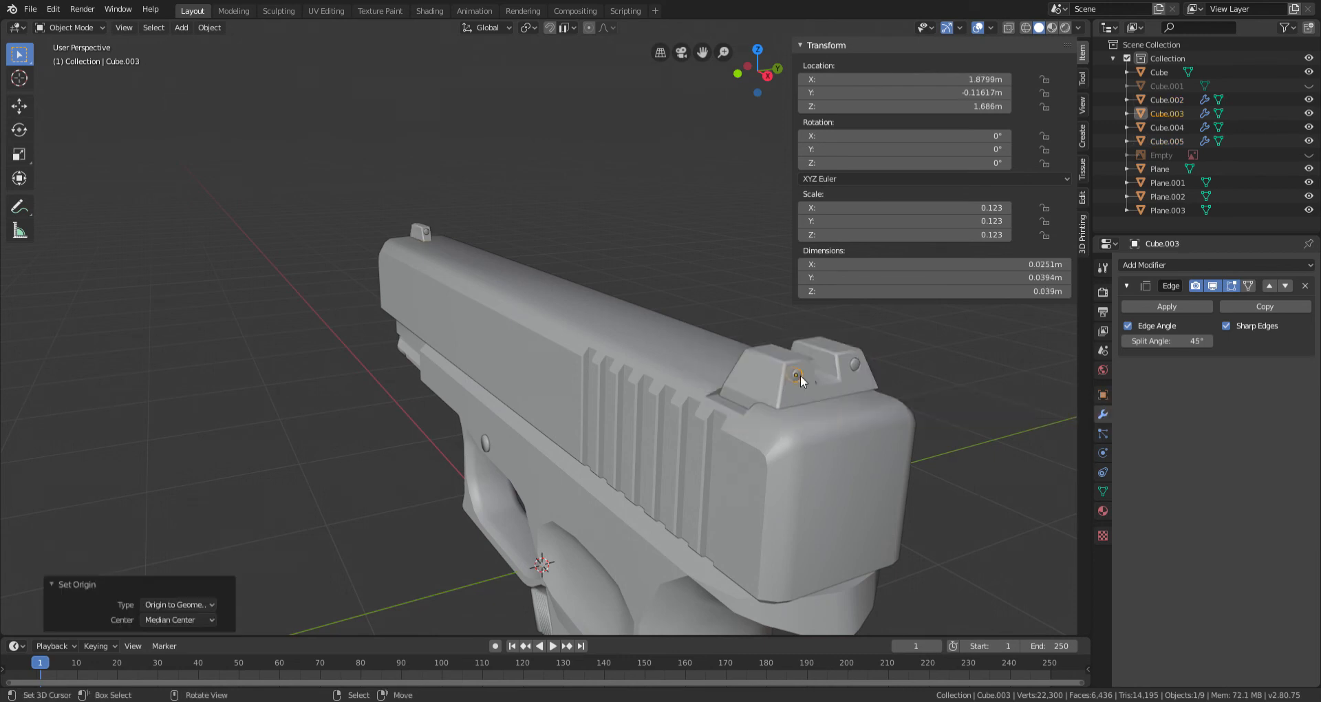
Step: Join the front sight dot and both rear sight dots into one object
left_click(427, 234)
left_click(799, 374, "shift")
left_click(856, 365, "shift")
key("ctrl+j")
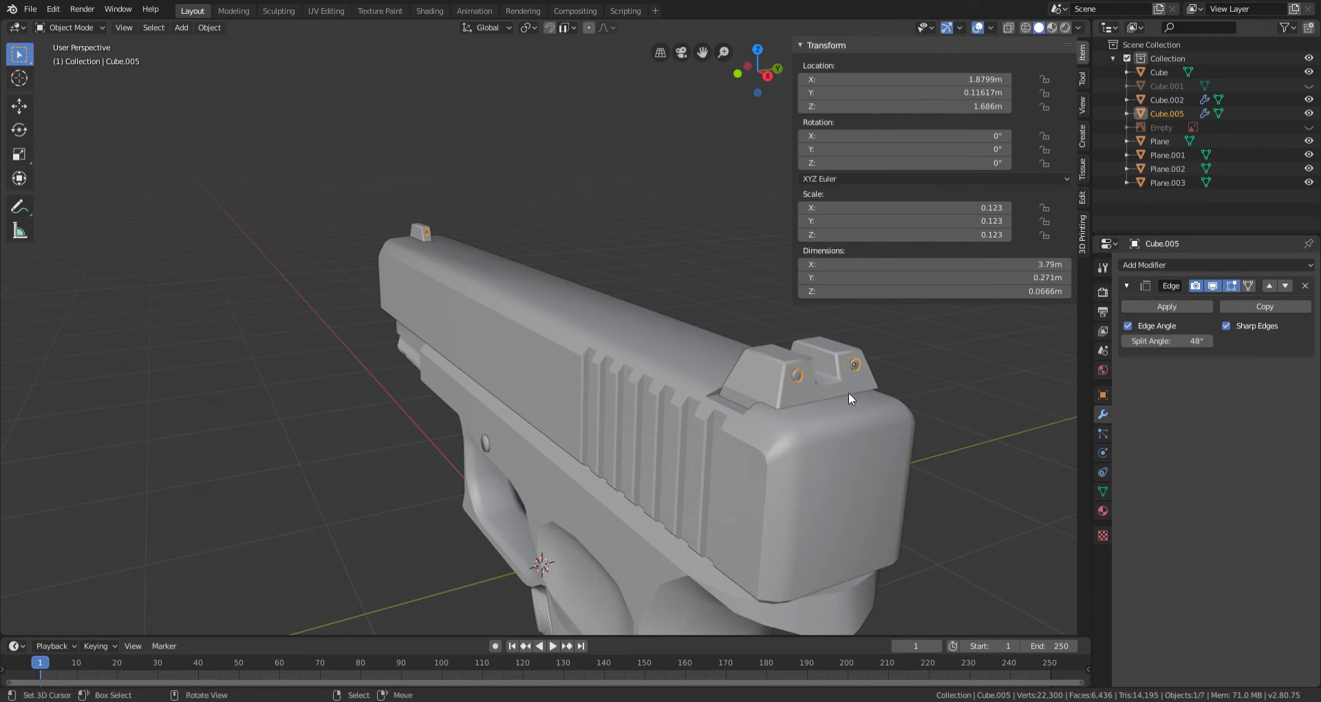
Step: In the Shading workspace, remove Material.002 from the joined sight dots and create a new material for them
left_click(430, 11)
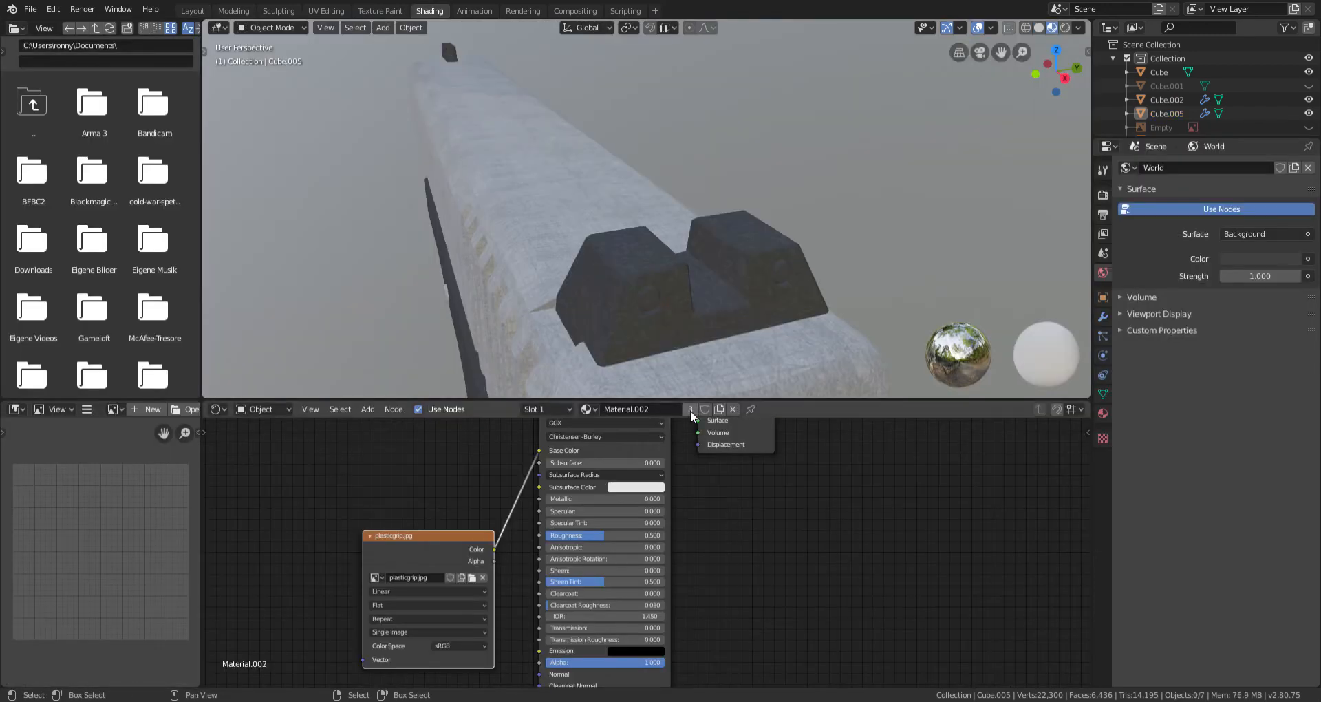
left_click(647, 301)
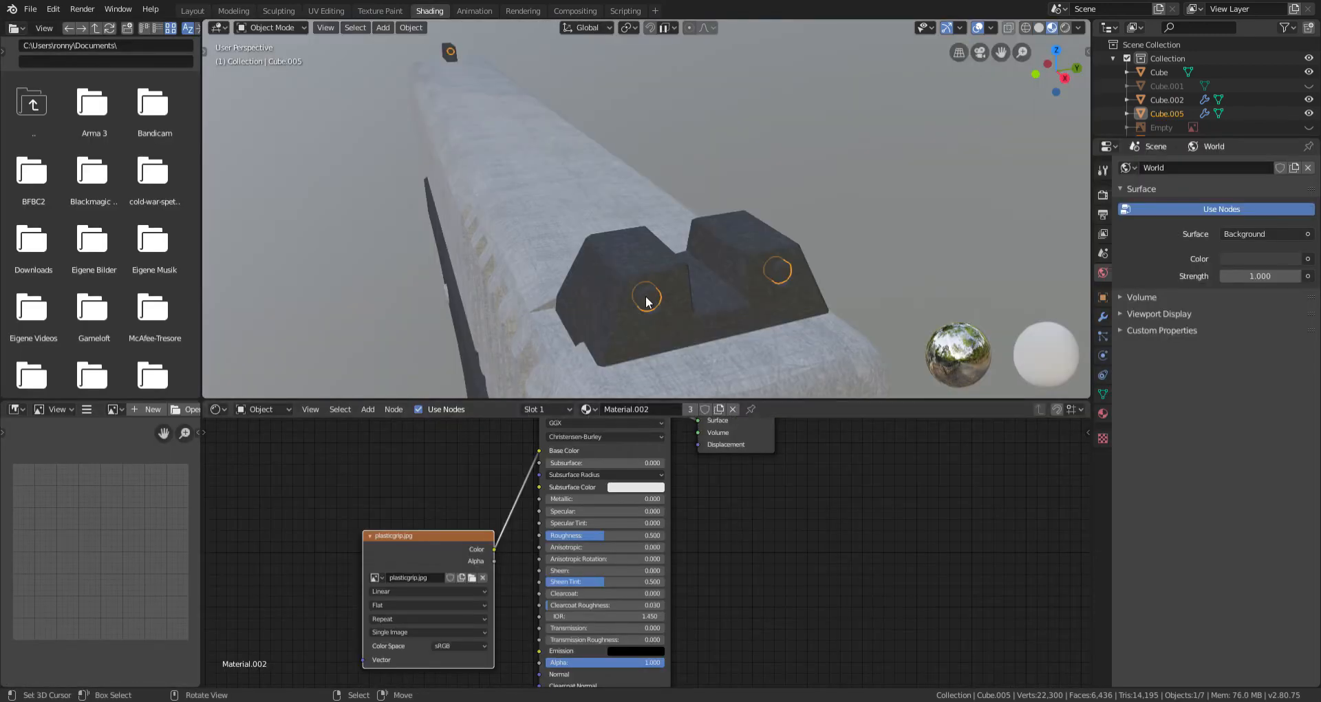
left_click(732, 409)
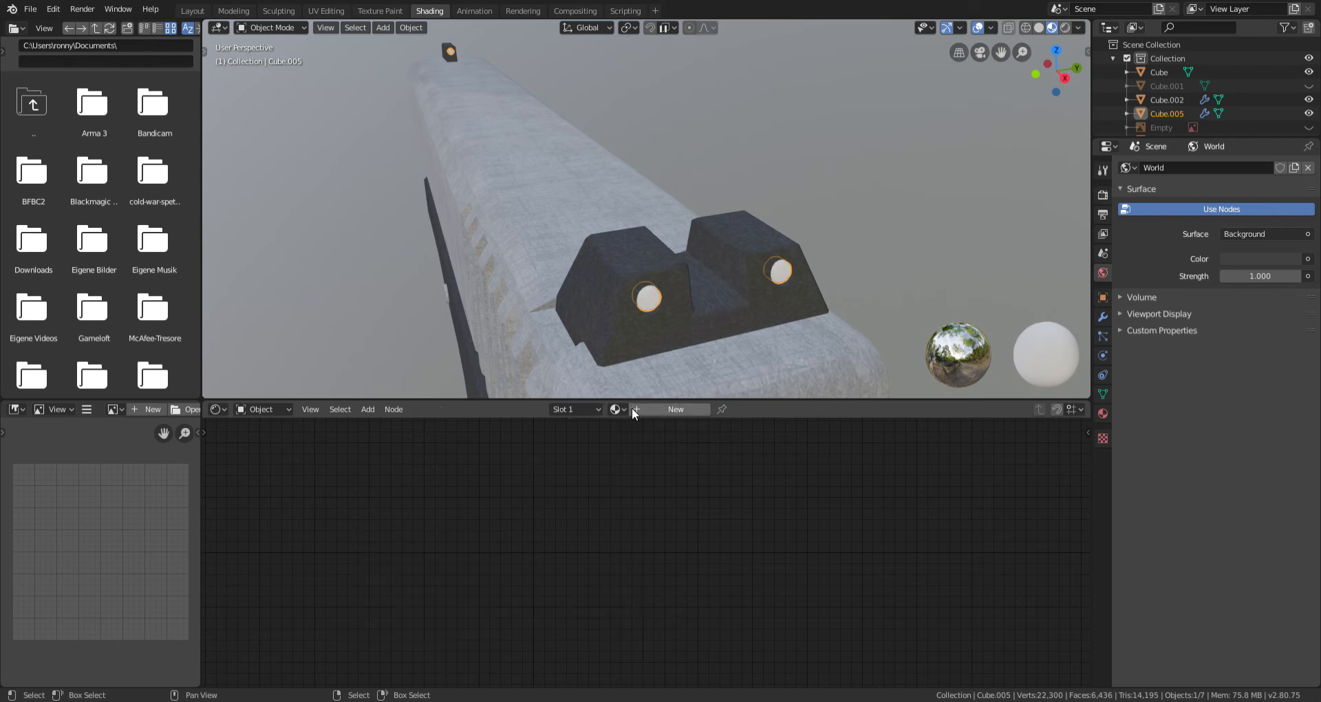
left_click(692, 409)
Step: Add an Image Texture node, connect its Color to Base Color, and load white.jpg into it
mouse_move(402, 486)
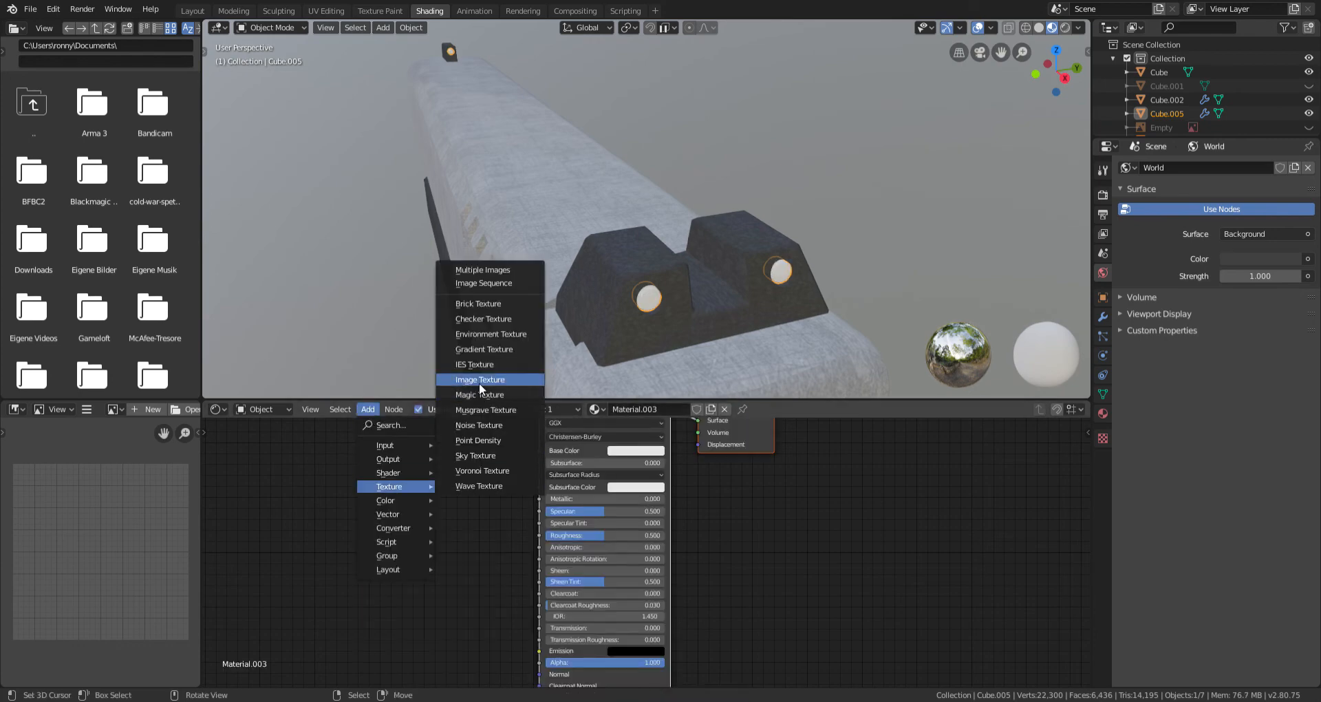
left_click(479, 383)
left_click_drag(481, 545, 540, 450)
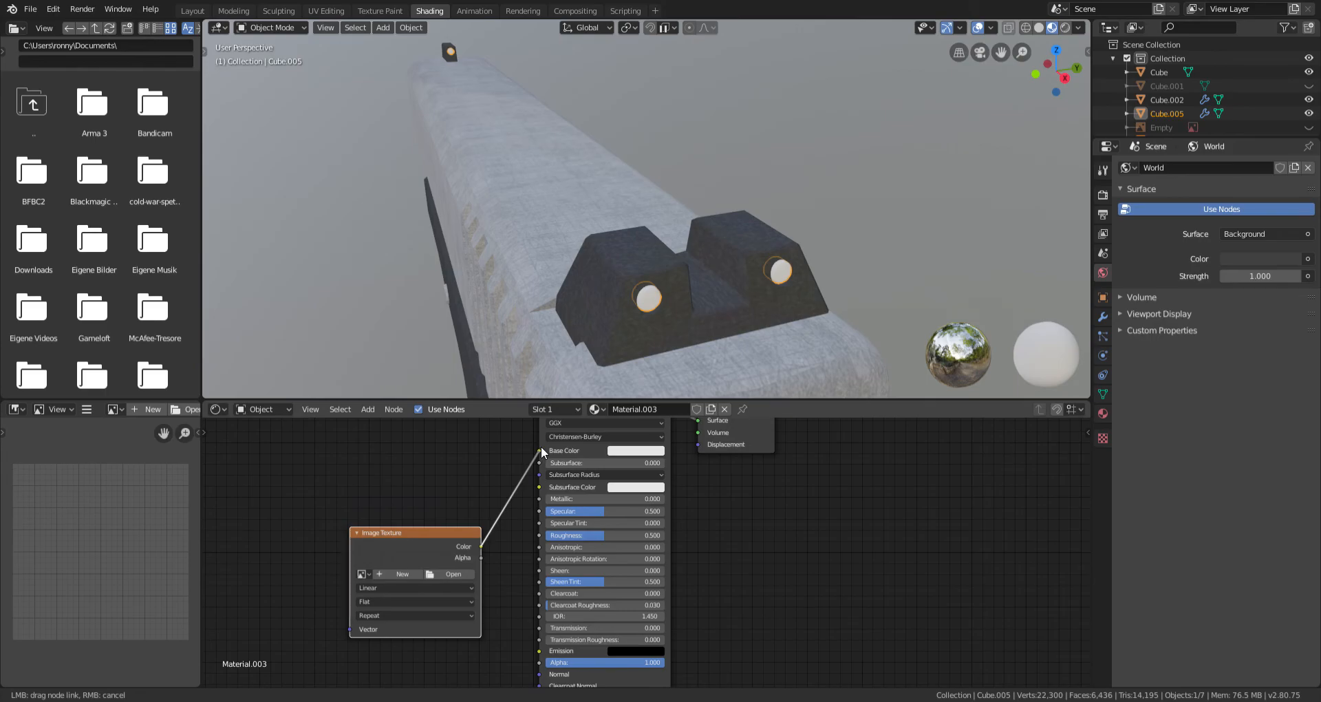
left_click(437, 573)
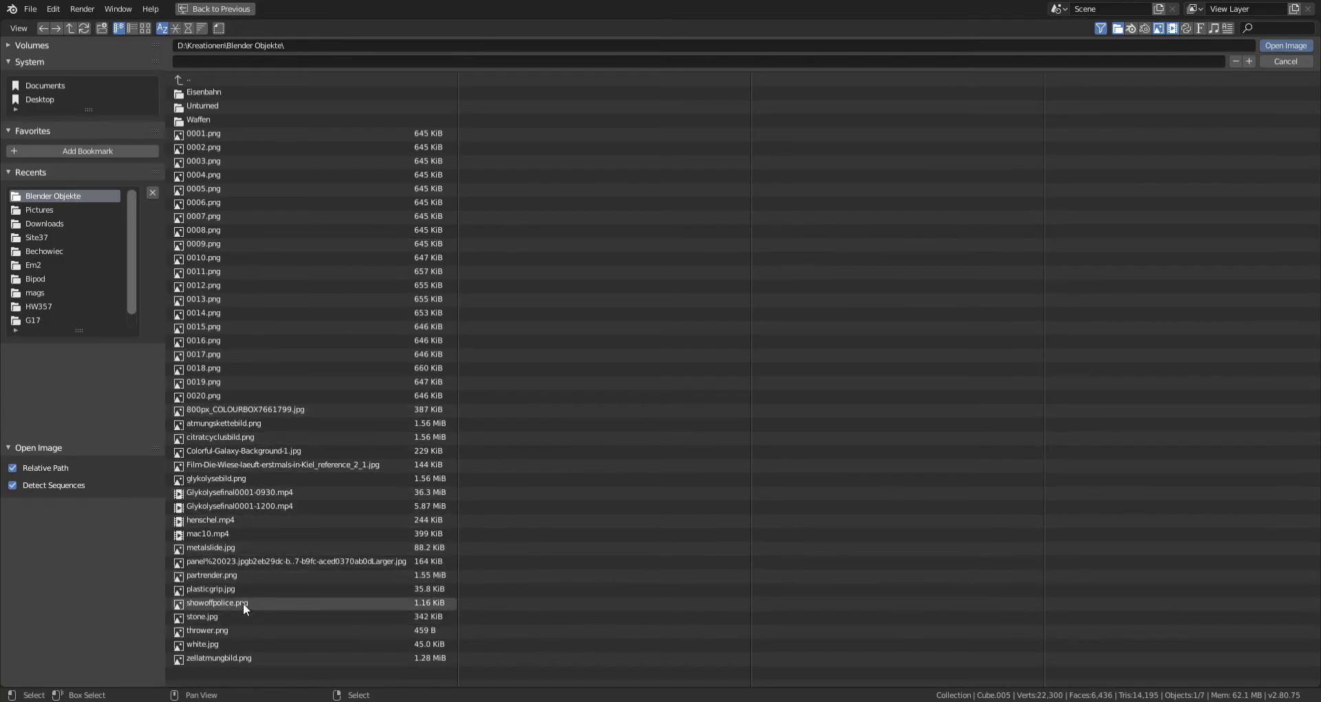
double_click(246, 642)
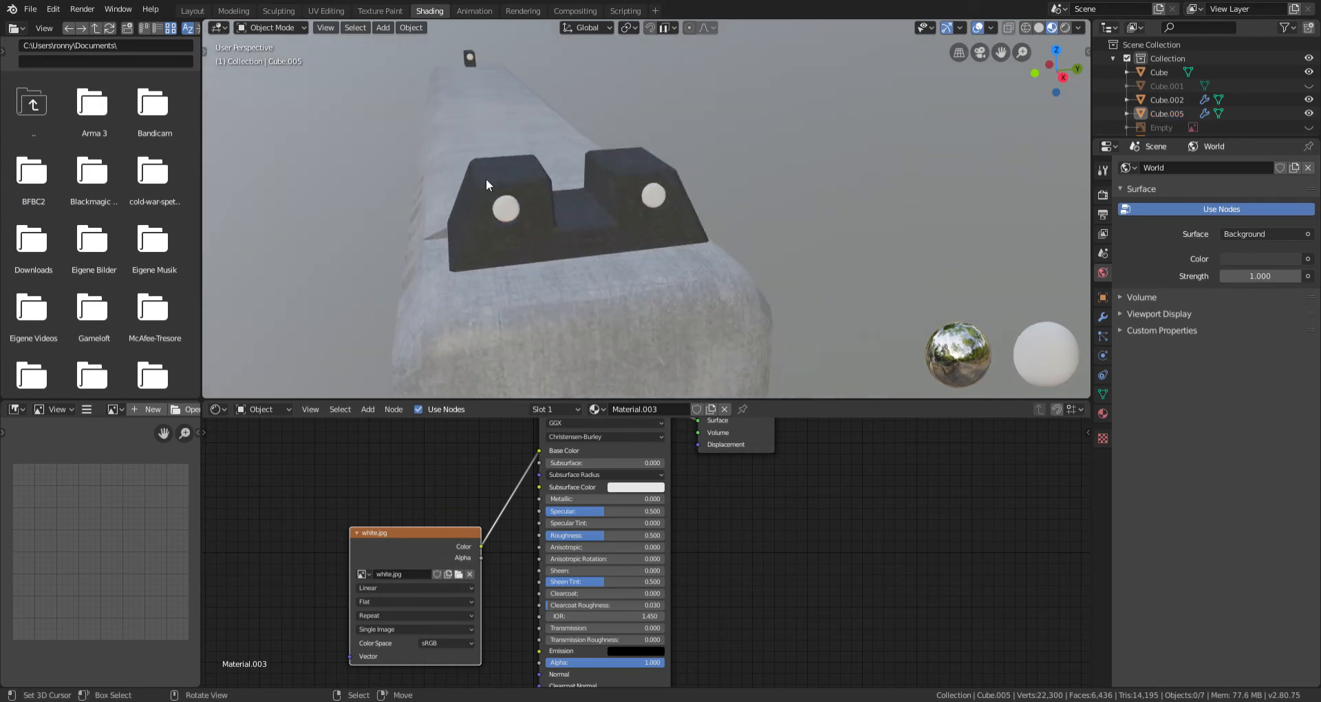
Step: Unwrap all faces of the sight dots with Smart UV Project in the UV Editing workspace
left_click(325, 12)
key("a")
key("a")
key("a")
middle_click_drag(952, 224, 865, 313)
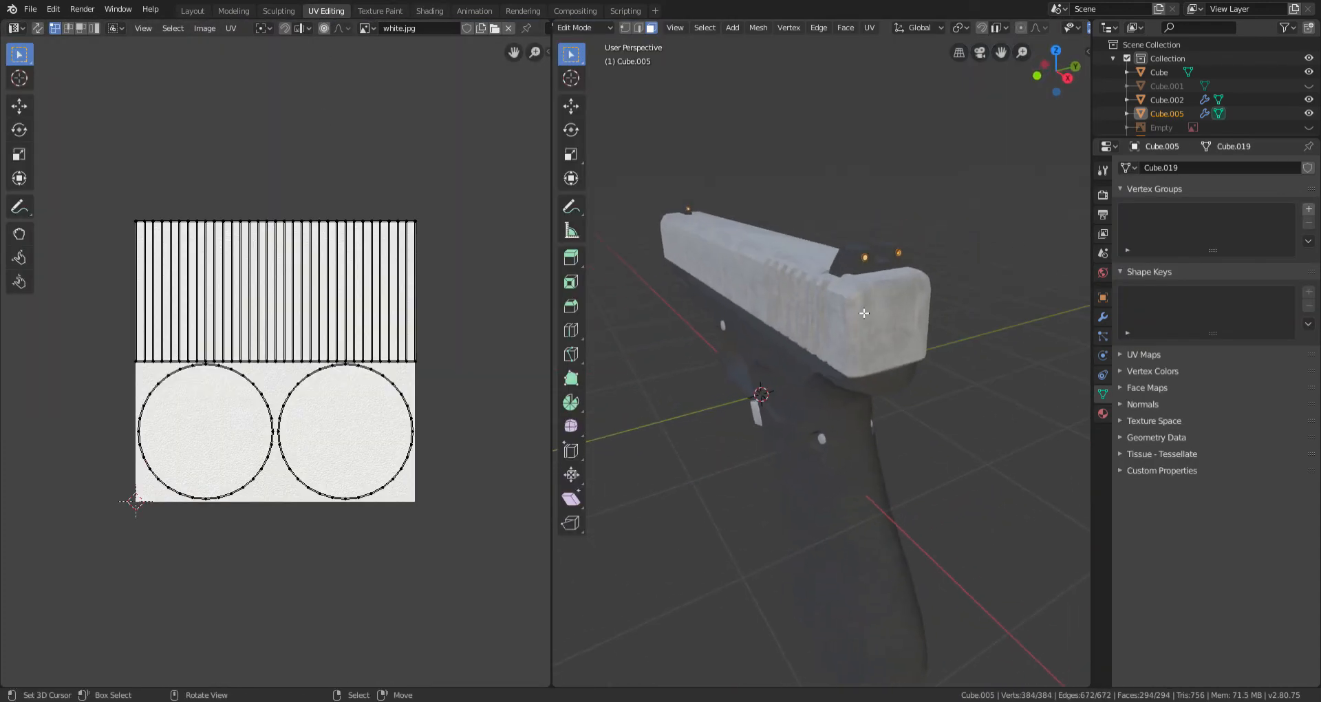
key("u")
left_click(860, 309)
left_click(860, 413)
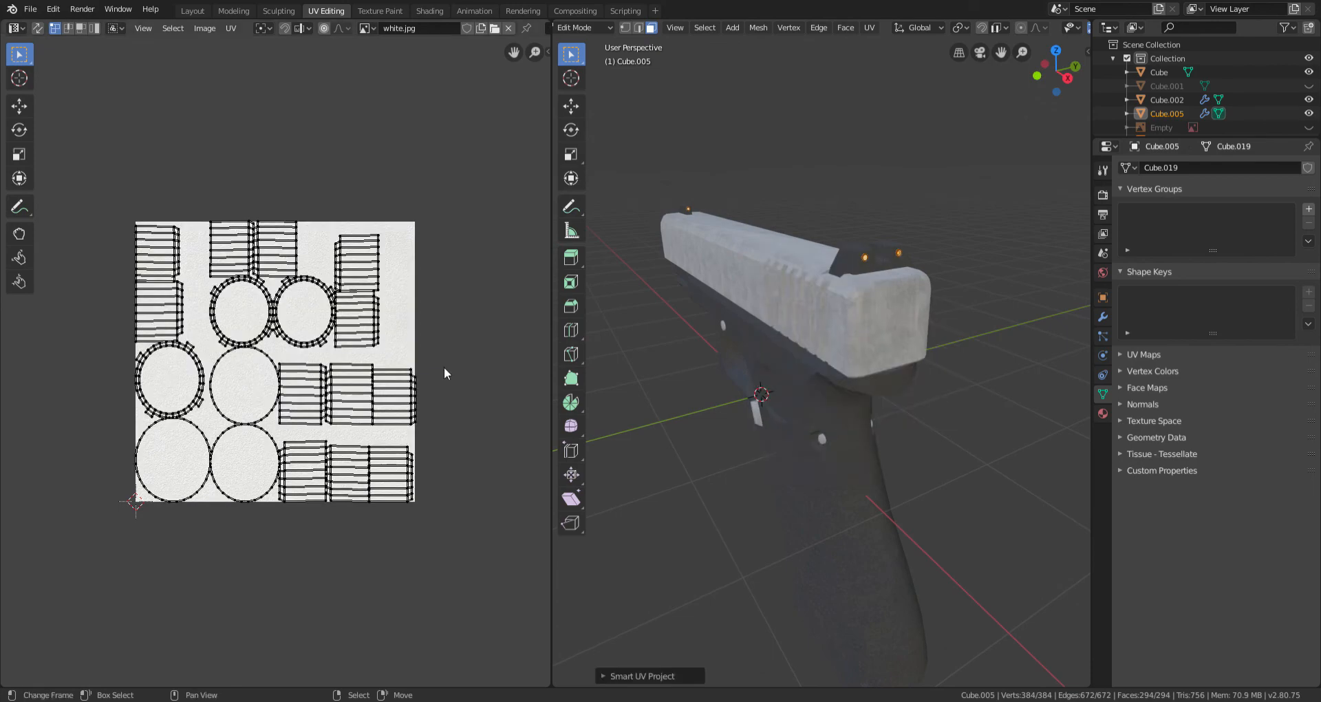
Step: Scale the sight dots' whole UV layout over the white image, then shrink it within the image
key("a")
key("s")
left_click(74, 186)
key("Tab")
scroll(873, 209, "up", 3)
middle_click_drag(873, 209, 836, 230)
key("Tab")
key("s")
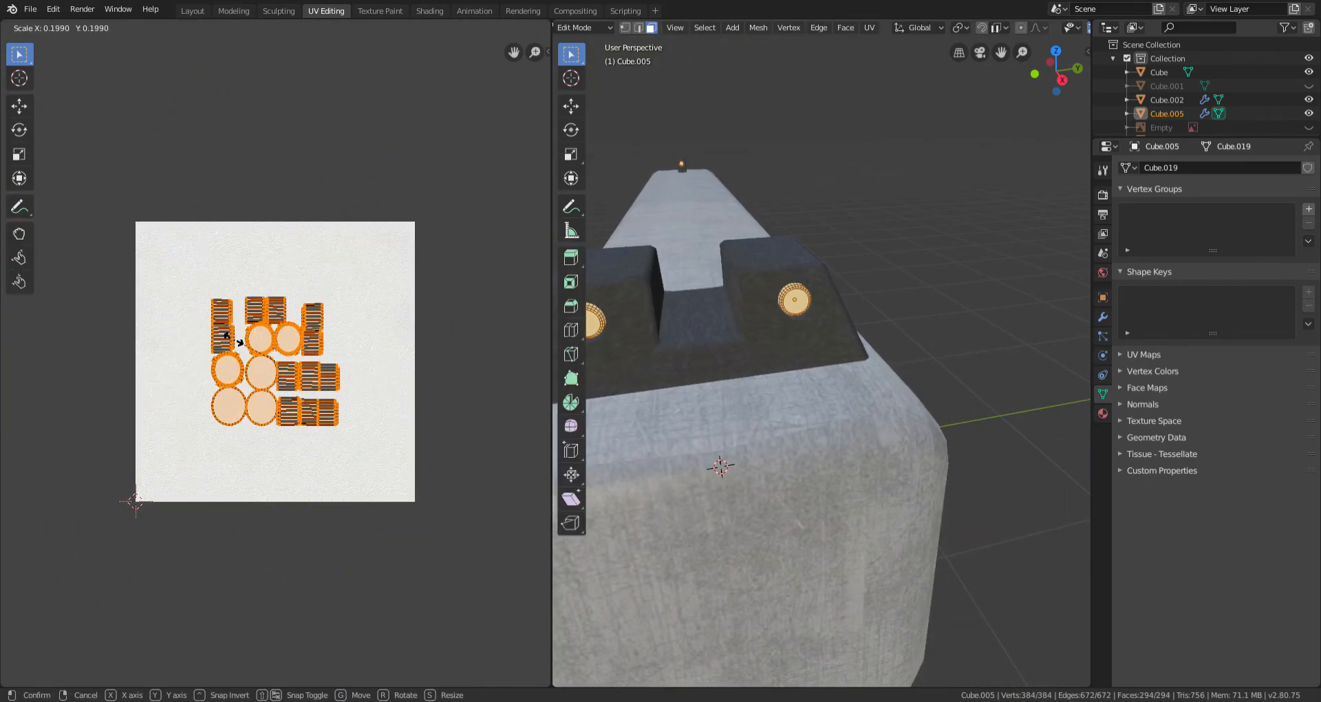
left_click(257, 331)
key("Tab")
Step: Scale the sight dots' UV layout once more and return to Object Mode
key("alt+a")
middle_click_drag(804, 266, 829, 252)
key("Tab")
key("s")
left_click(507, 92)
key("Tab")
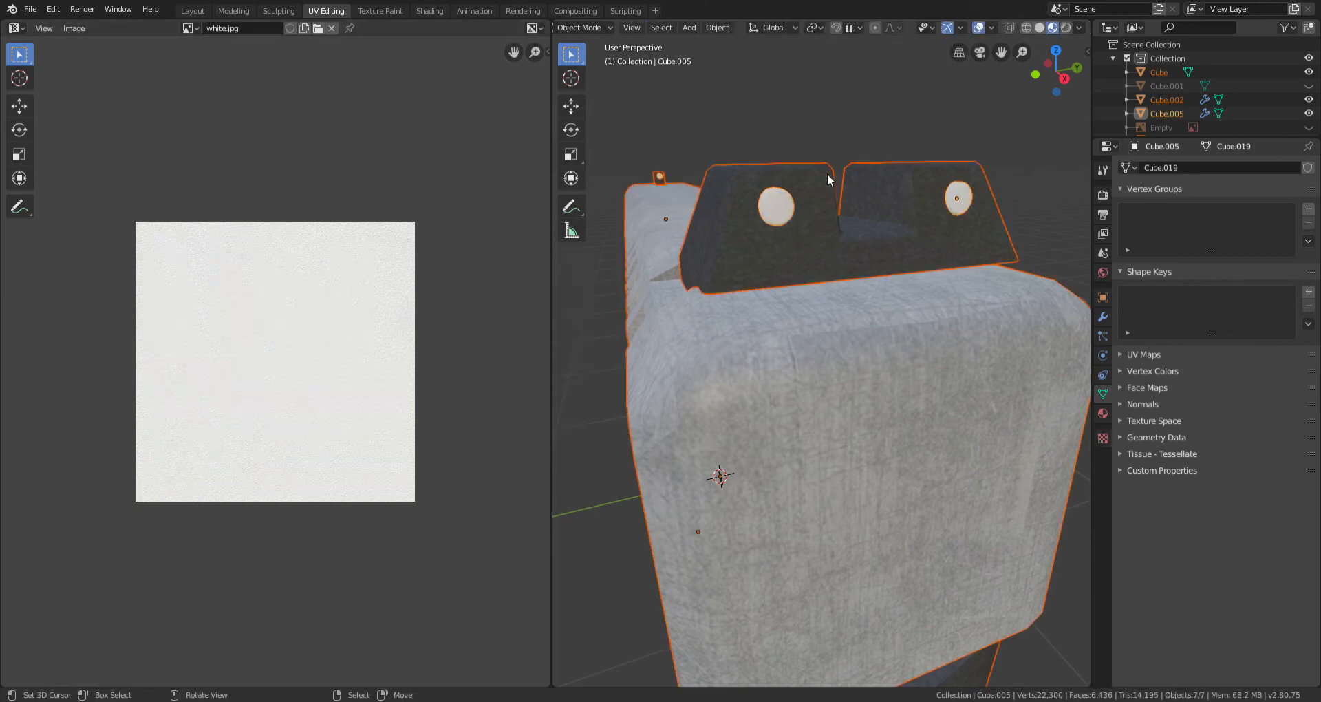
Step: Select the front and rear sights object and unwrap all its faces with Smart UV Project
scroll(840, 262, "down", 8)
scroll(840, 299, "up", 5)
key("alt+a")
right_click(792, 287)
key("Tab")
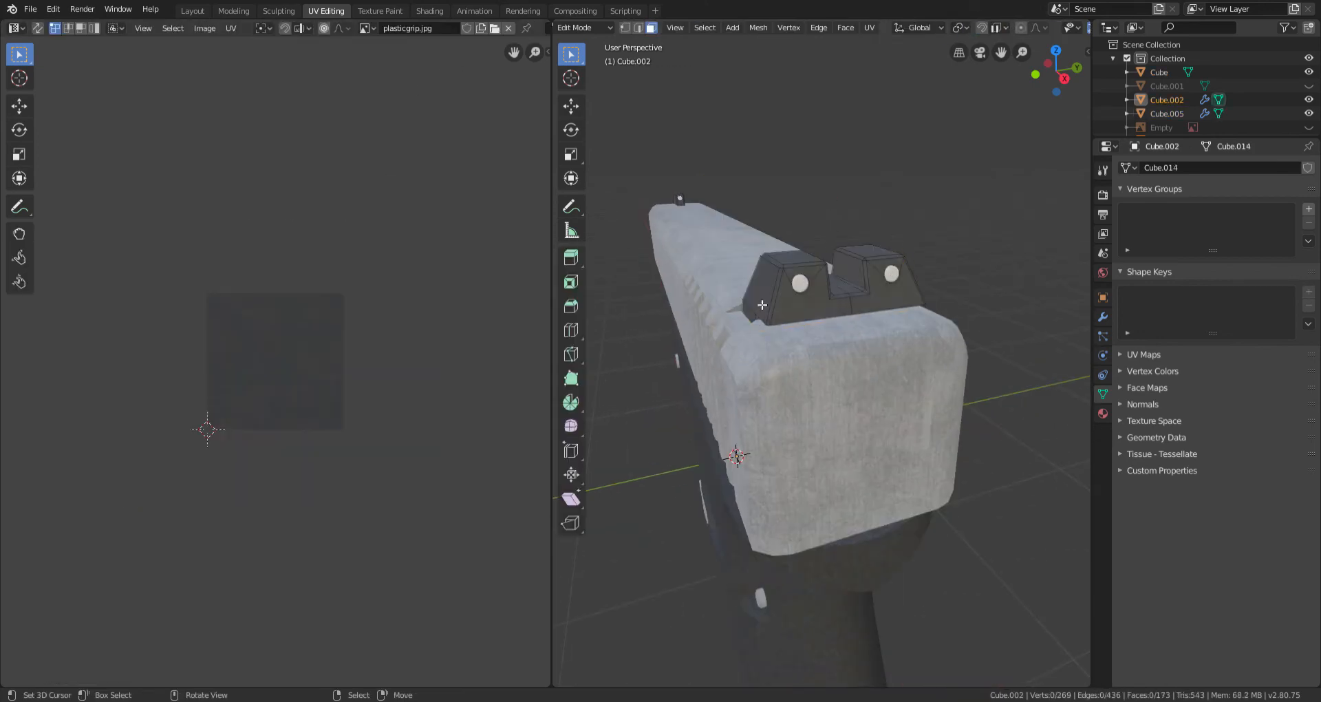
key("a")
key("u")
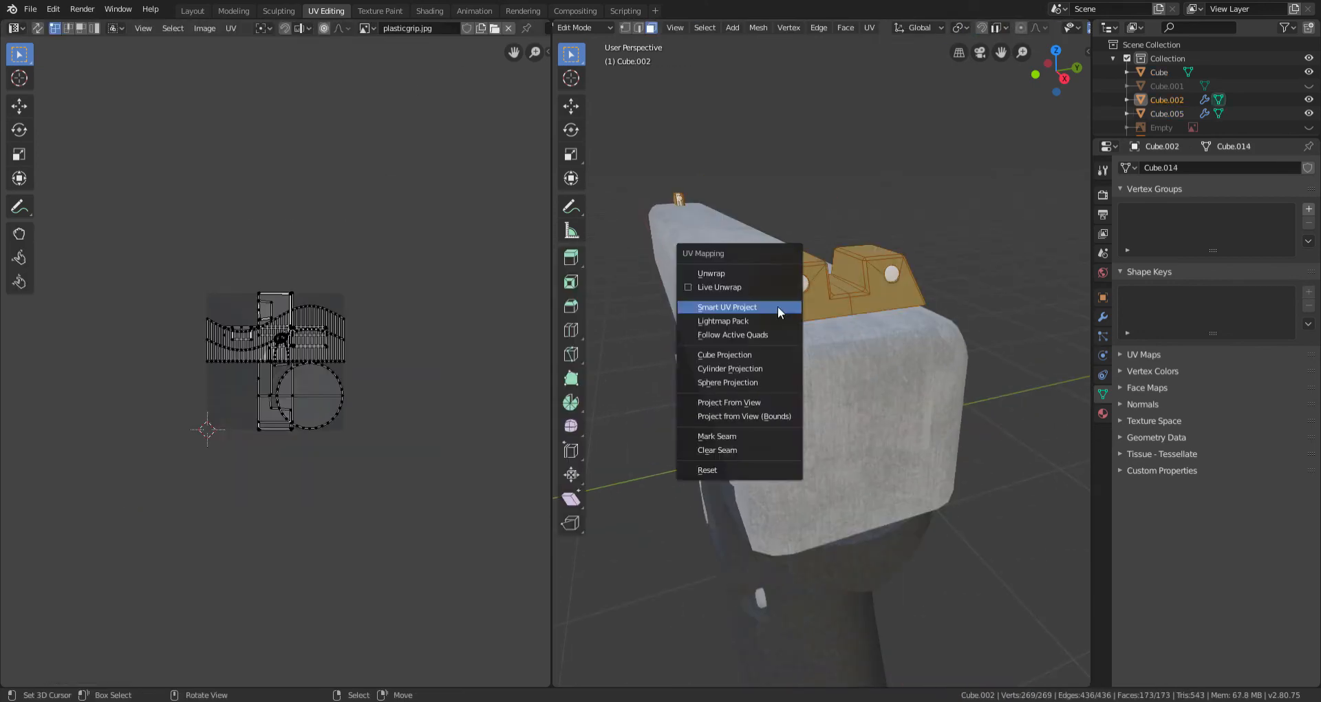
left_click(778, 307)
left_click(774, 410)
Step: Enlarge the sights' whole UV layout over the plasticgrip.jpg image
key("a")
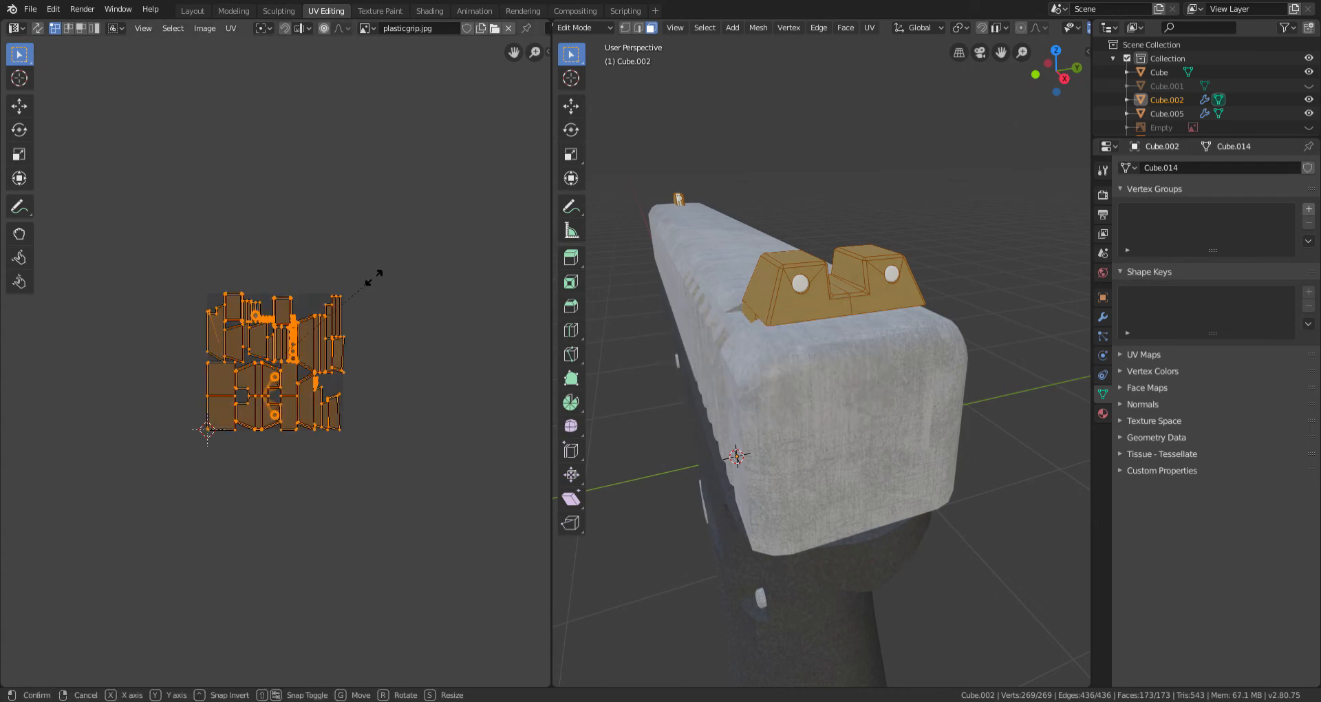
key("s")
left_click(485, 199)
key("Tab")
scroll(977, 246, "up", 3)
key("Tab")
key("Tab")
Step: Select the frame and rescale its entire UV layout over the plastic grip image
middle_click_drag(808, 320, 895, 340)
scroll(806, 344, "down", 6)
middle_click_drag(806, 343, 895, 344)
scroll(973, 347, "up", 4)
right_click(924, 346)
key("Tab")
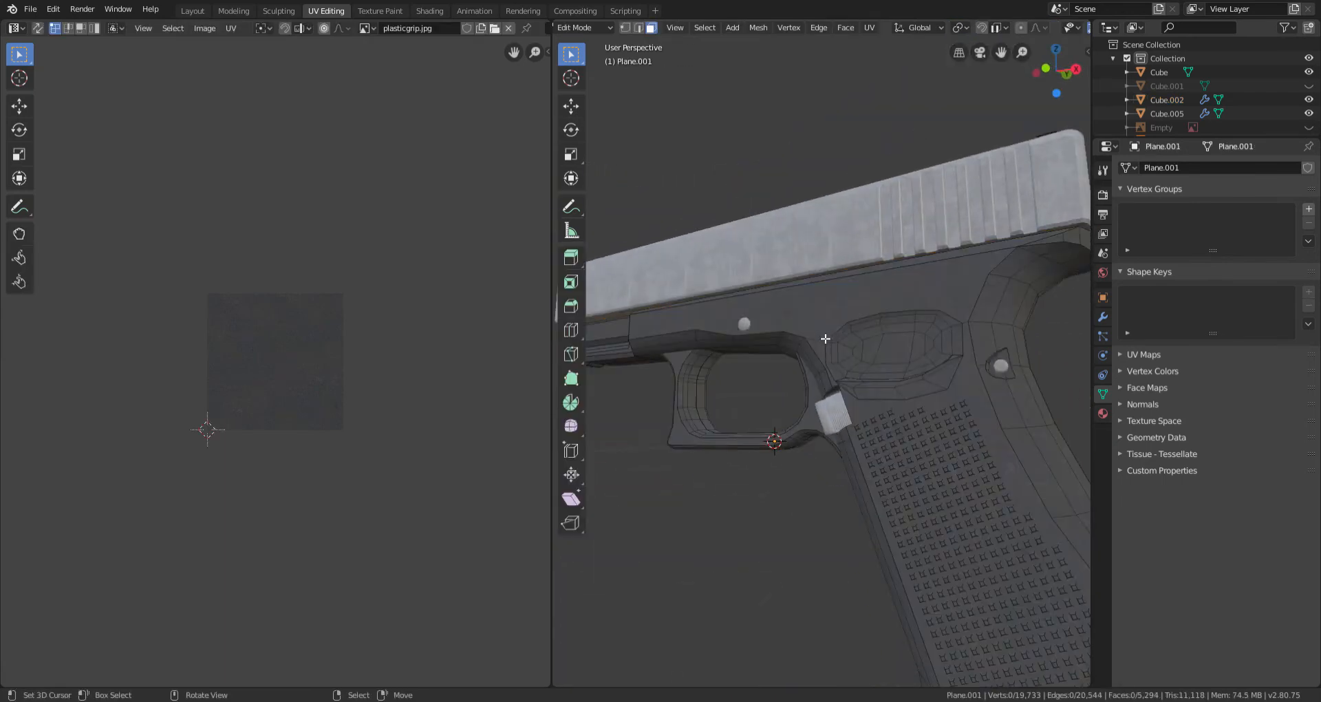
key("a")
key("s")
left_click(197, 210)
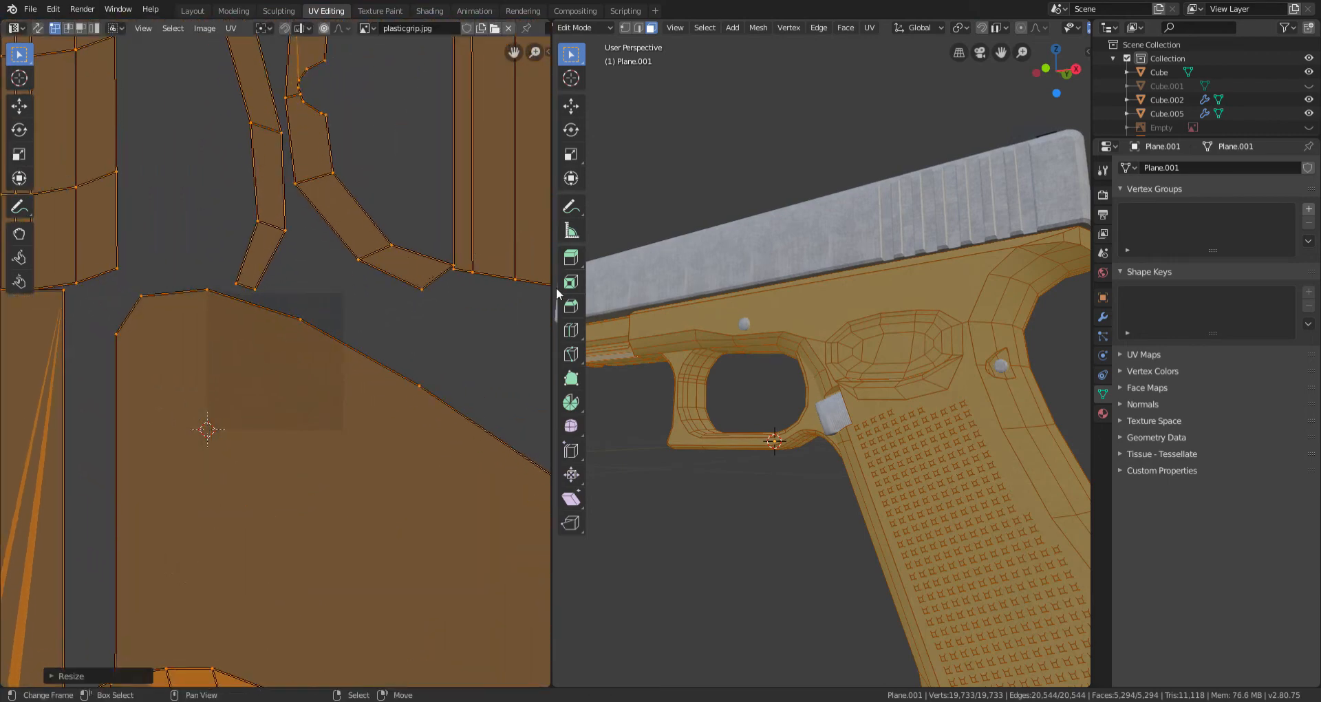
Step: Shrink the frame's UV layout on the plastic grip image and return to Object Mode
key("Tab")
scroll(783, 328, "up", 5)
key("Tab")
key("s")
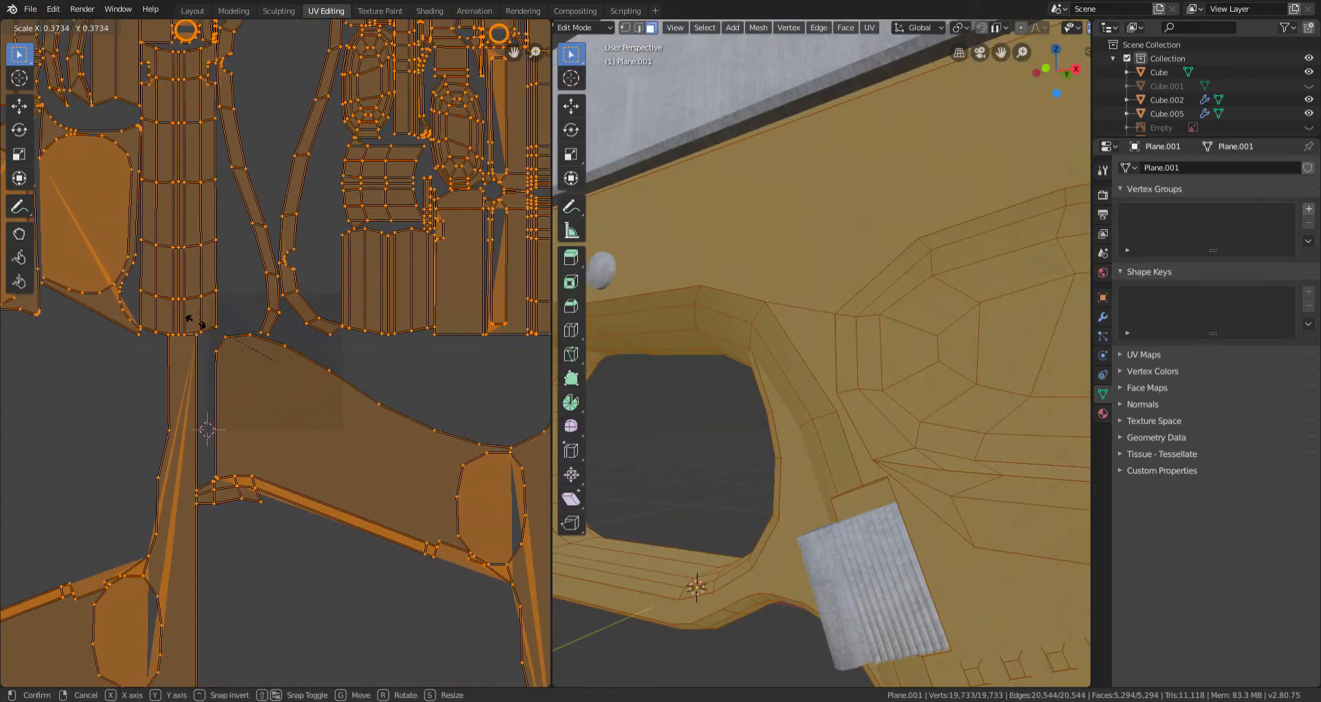
left_click(192, 308)
key("Tab")
Step: Select the slide and enlarge its whole UV layout over the metalslide.jpg image, finishing in Object Mode
scroll(761, 295, "down", 6)
left_click(755, 304)
middle_click_drag(755, 305, 824, 297)
scroll(824, 286, "up", 2)
key("Tab")
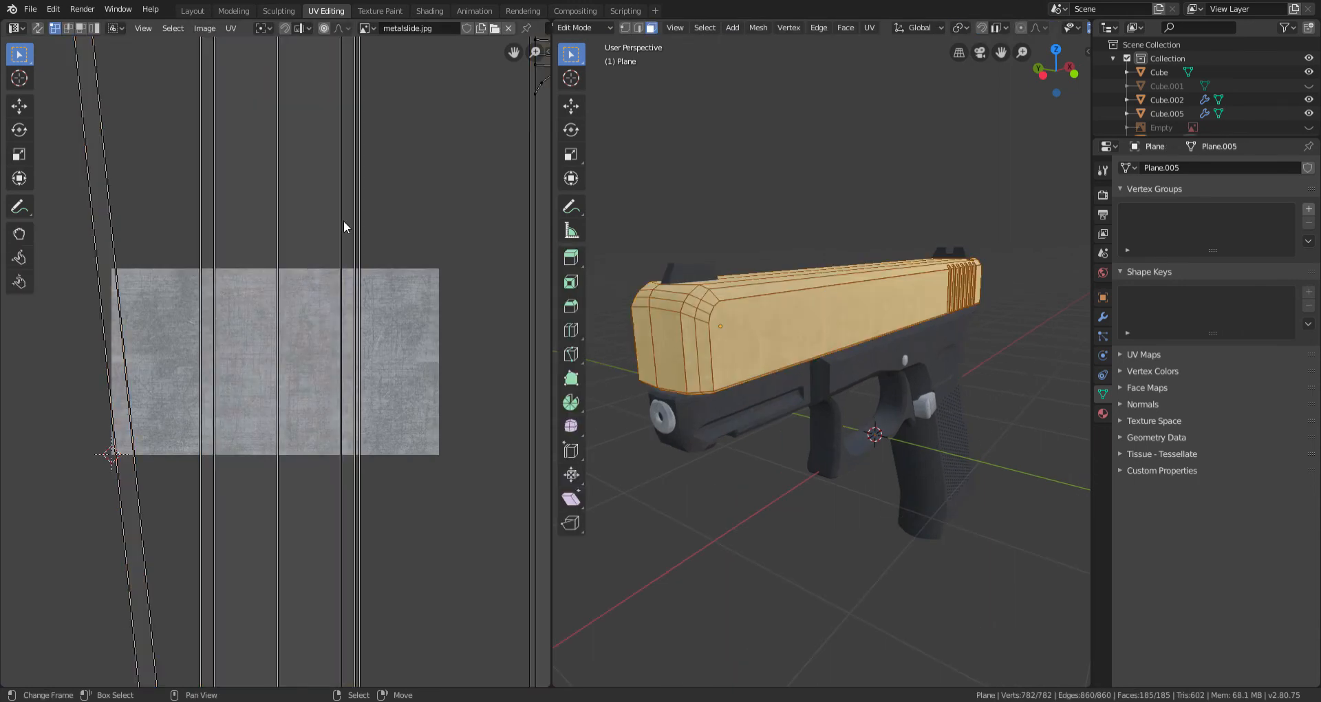
key("s")
left_click(484, 121)
key("Tab")
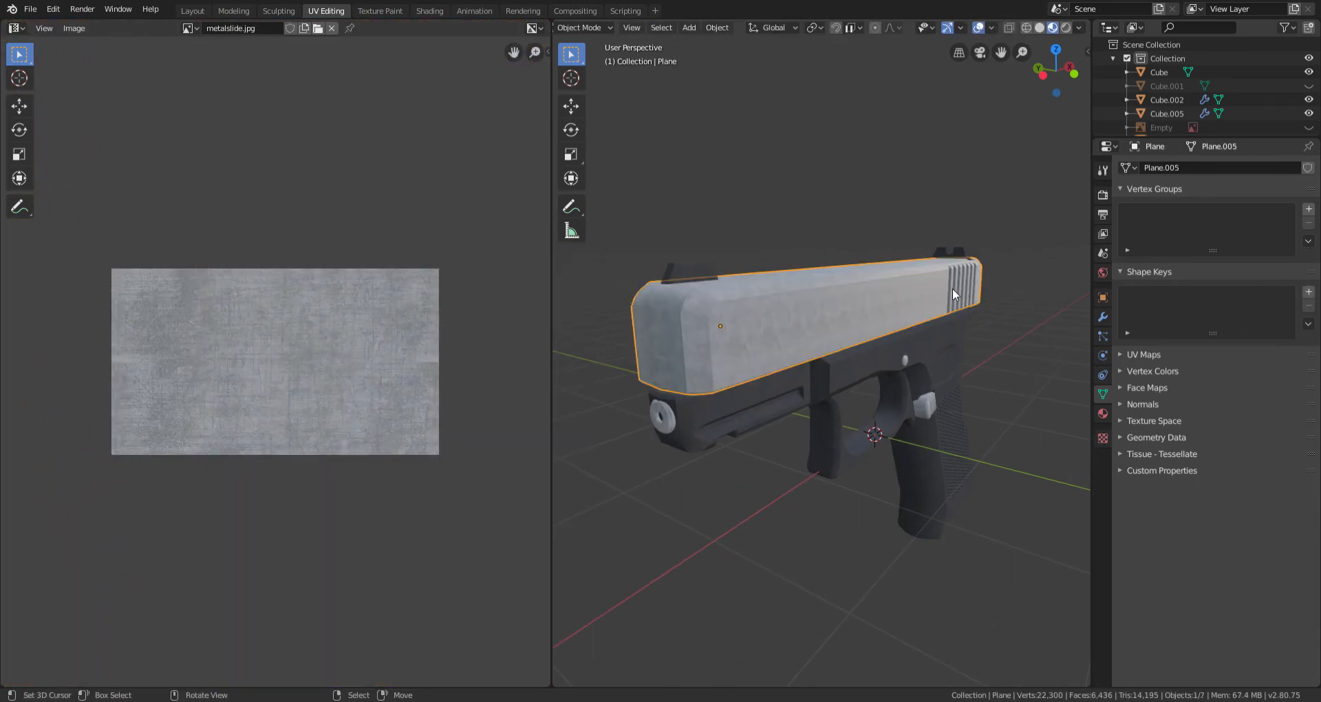
Step: Examine how the metal texture lies on both sides of the slide and on its rear serrations
scroll(951, 288, "up", 5)
middle_click_drag(952, 288, 745, 317)
scroll(803, 306, "down", 5)
key("Tab")
key("Tab")
scroll(854, 316, "up", 3)
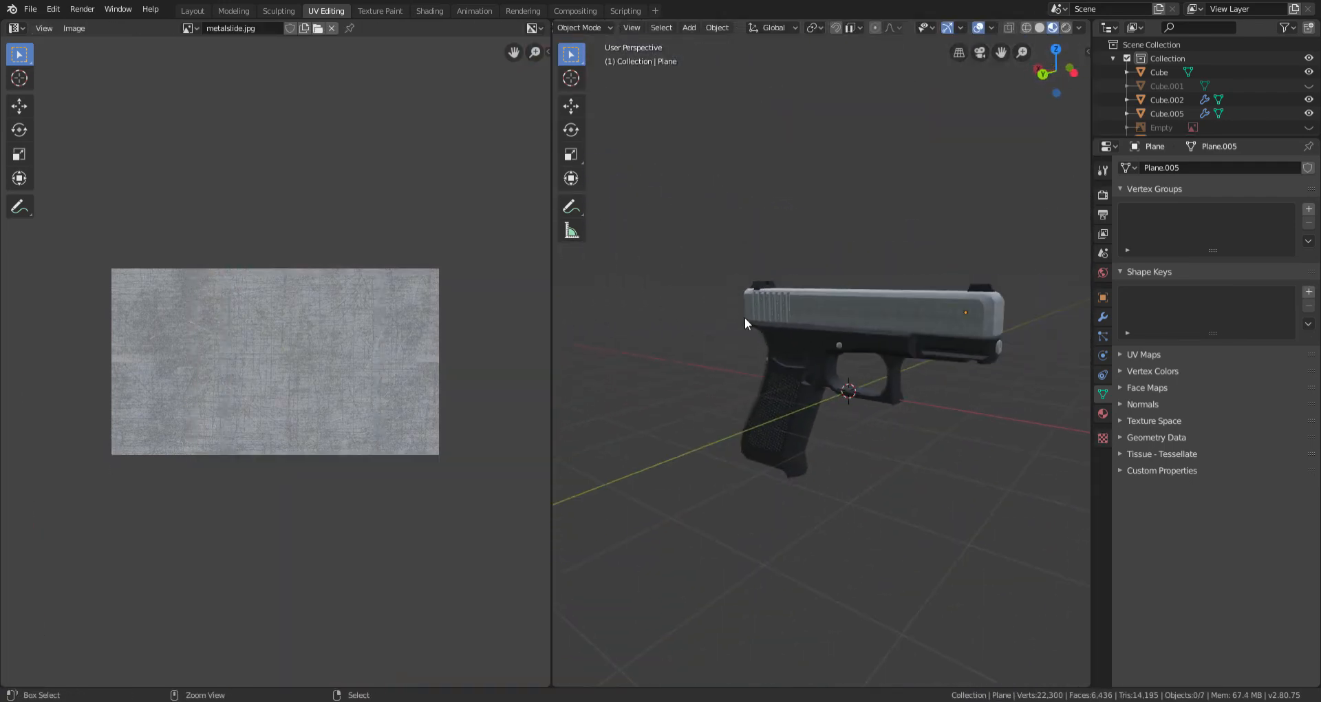
scroll(757, 325, "up", 5)
Step: Project all the slide's faces to UVs from the front orthographic view and enlarge the layout over metalslide.jpg
key("Tab")
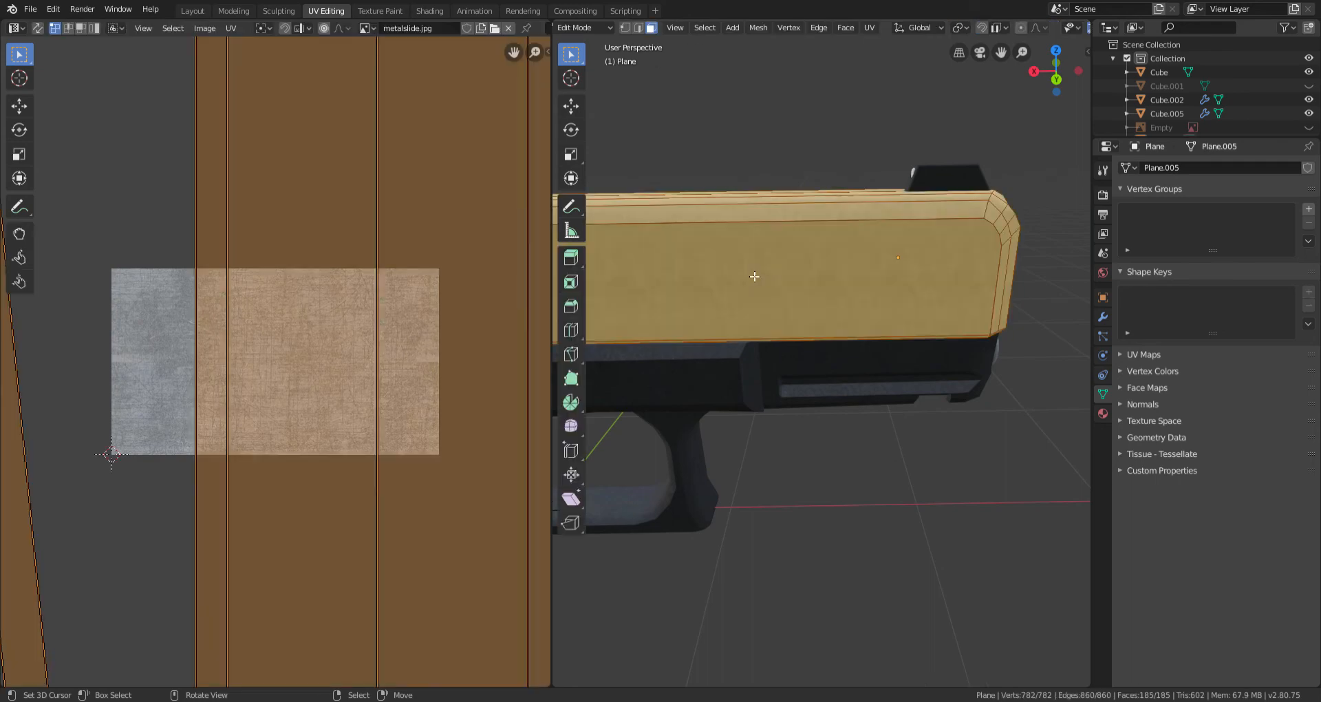
scroll(755, 277, "down", 7)
scroll(274, 301, "down", 12)
middle_click_drag(801, 333, 803, 326)
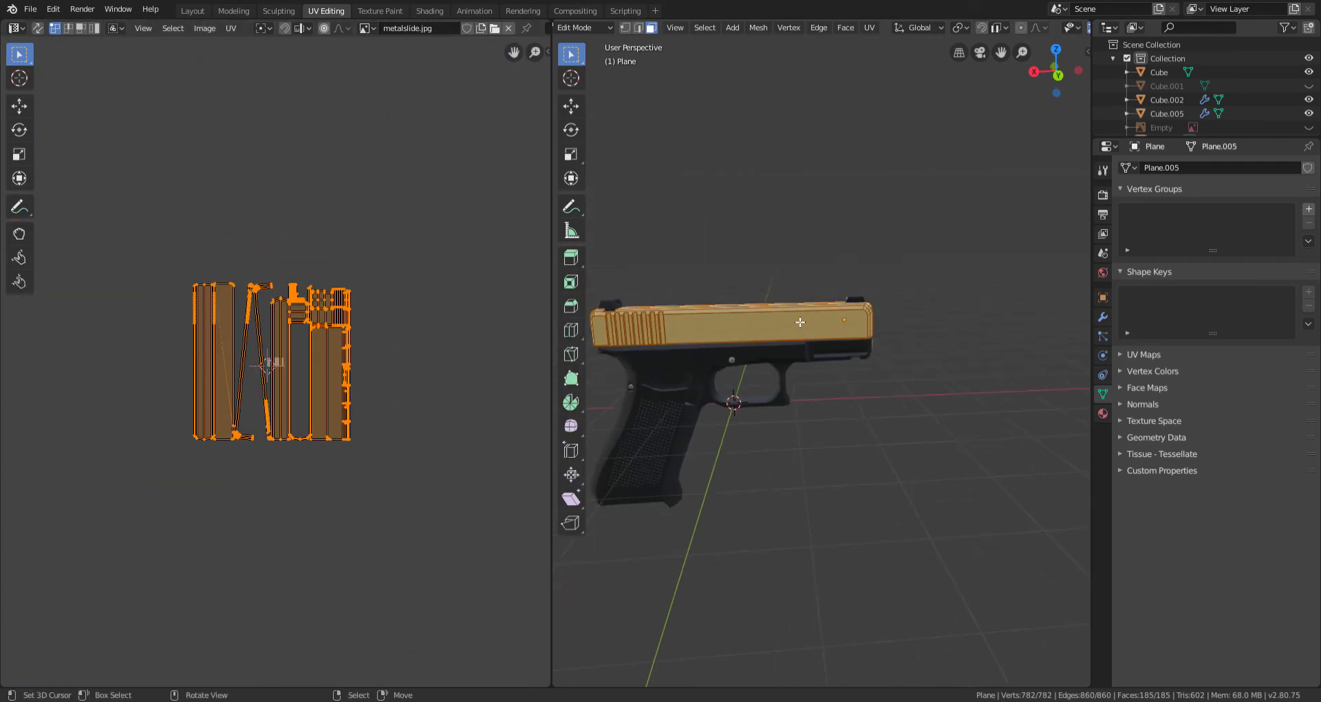
key("KP_1")
scroll(829, 341, "up", 7)
scroll(832, 346, "down", 5)
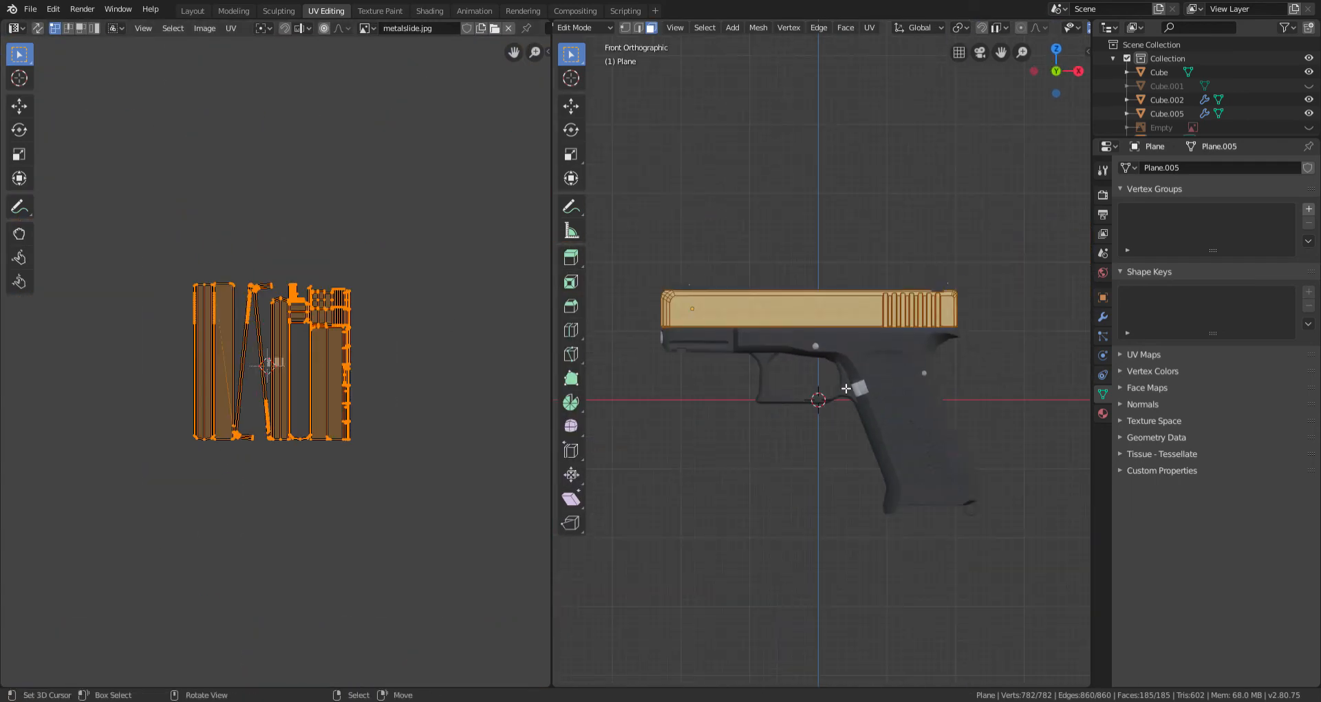
key("u")
left_click(829, 485)
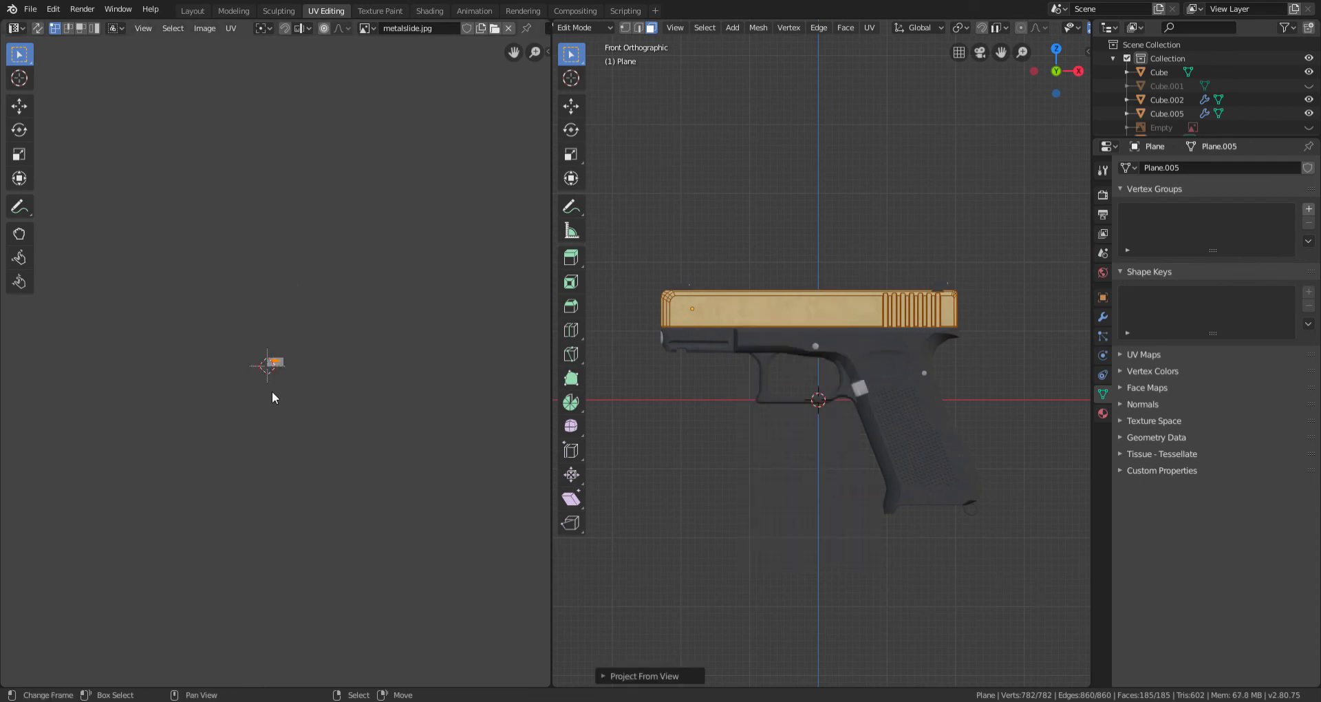
left_click(531, 340)
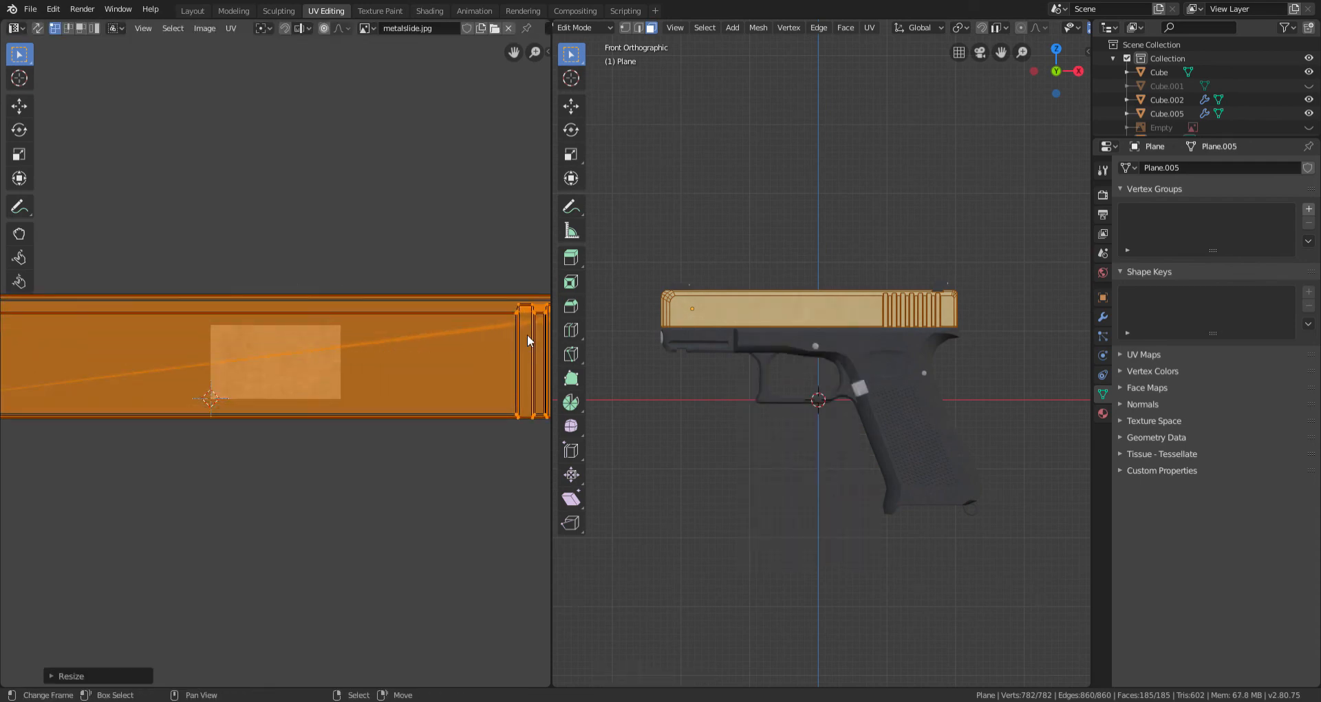
Step: Check the projected slide texture and unwrap all its faces again with Smart UV Project at a 66.00 angle limit
key("Tab")
scroll(973, 281, "up", 5)
middle_click_drag(973, 281, 818, 377)
scroll(740, 359, "up", 6)
scroll(763, 366, "down", 5)
key("Tab")
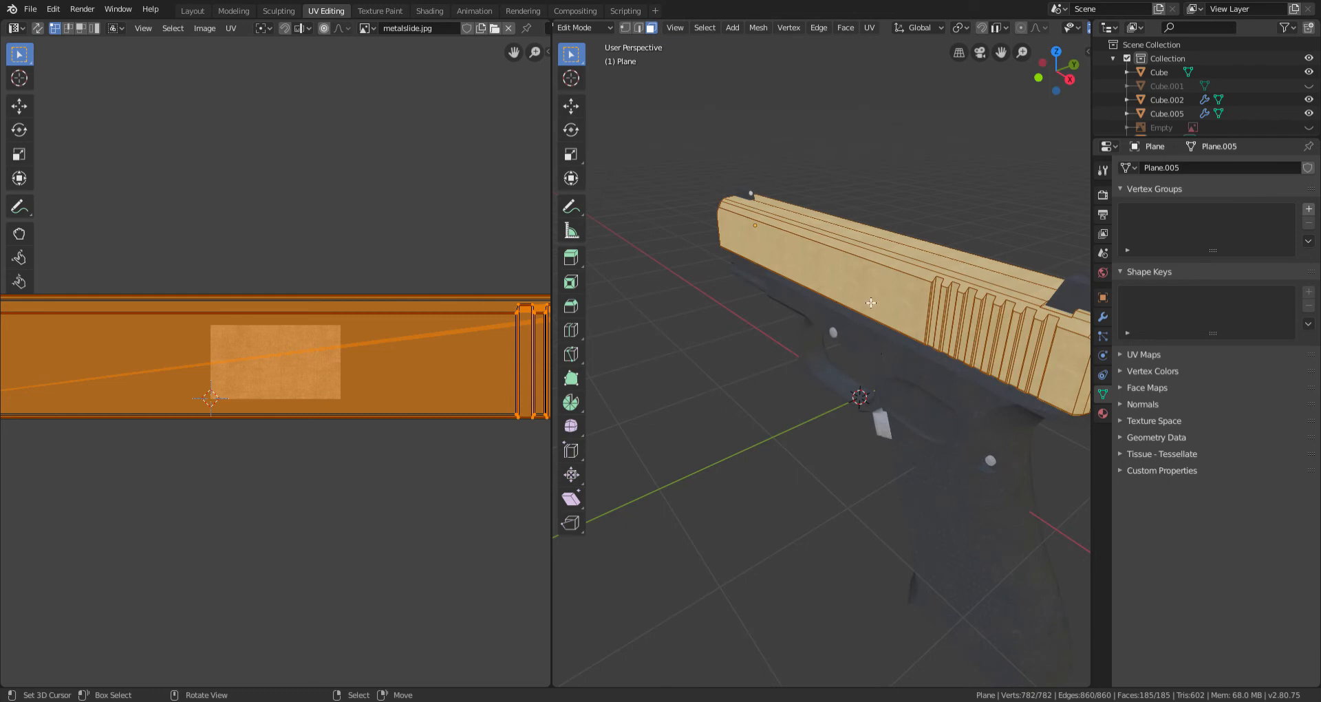
key("u")
left_click(835, 204)
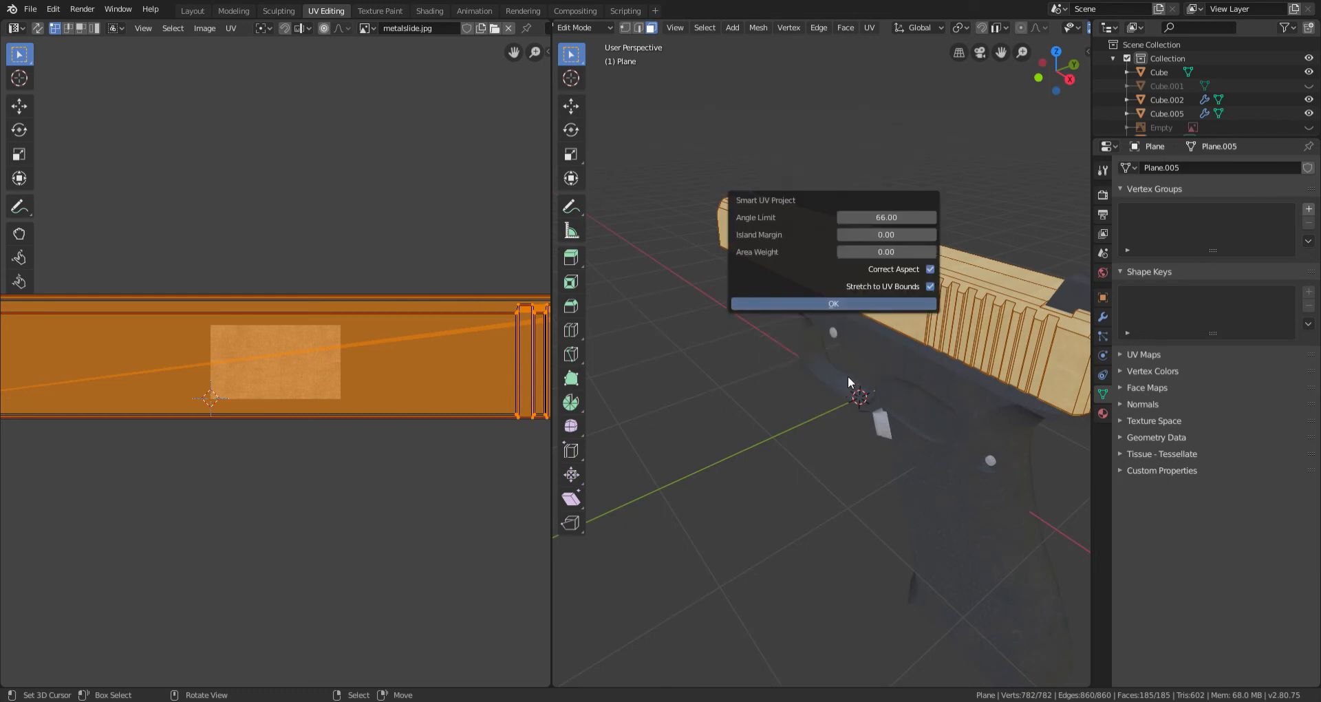
left_click(852, 304)
Step: Unwrap all the slide's faces with the standard Unwrap and enlarge the UV layout over metalslide.jpg, finishing in Object Mode
key("u")
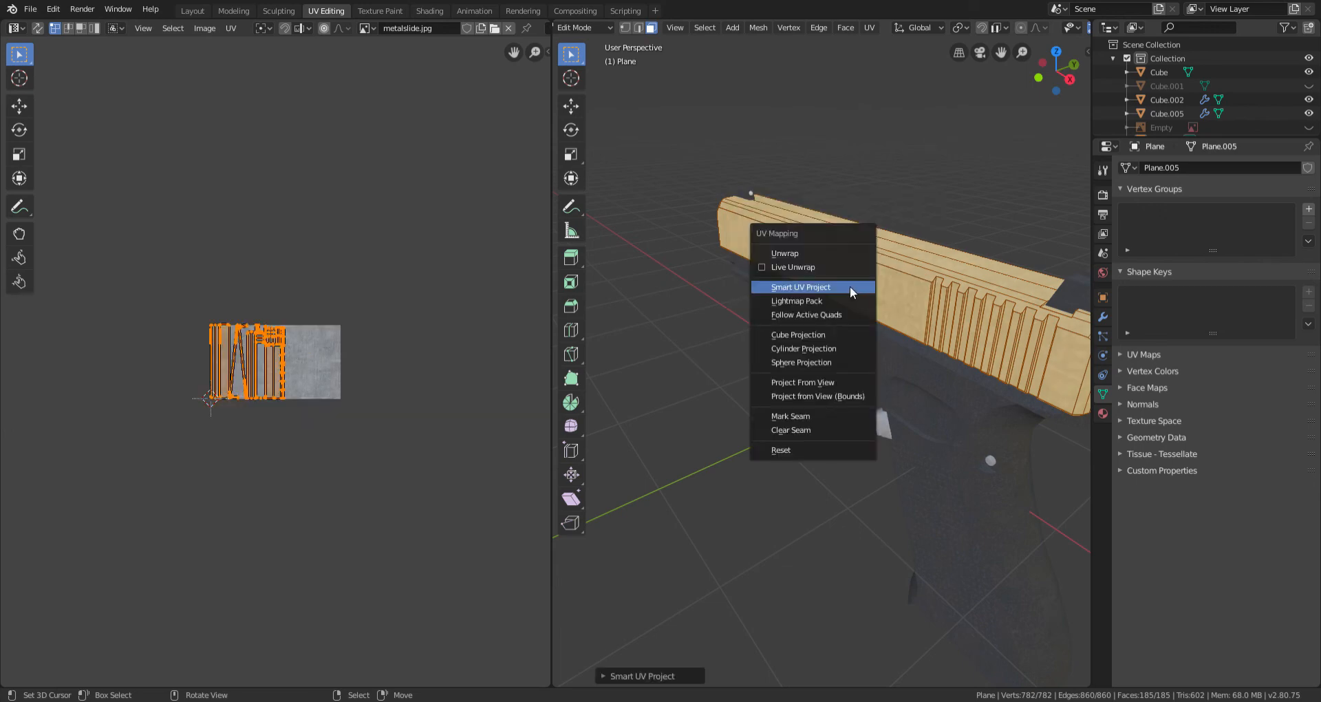
left_click(823, 255)
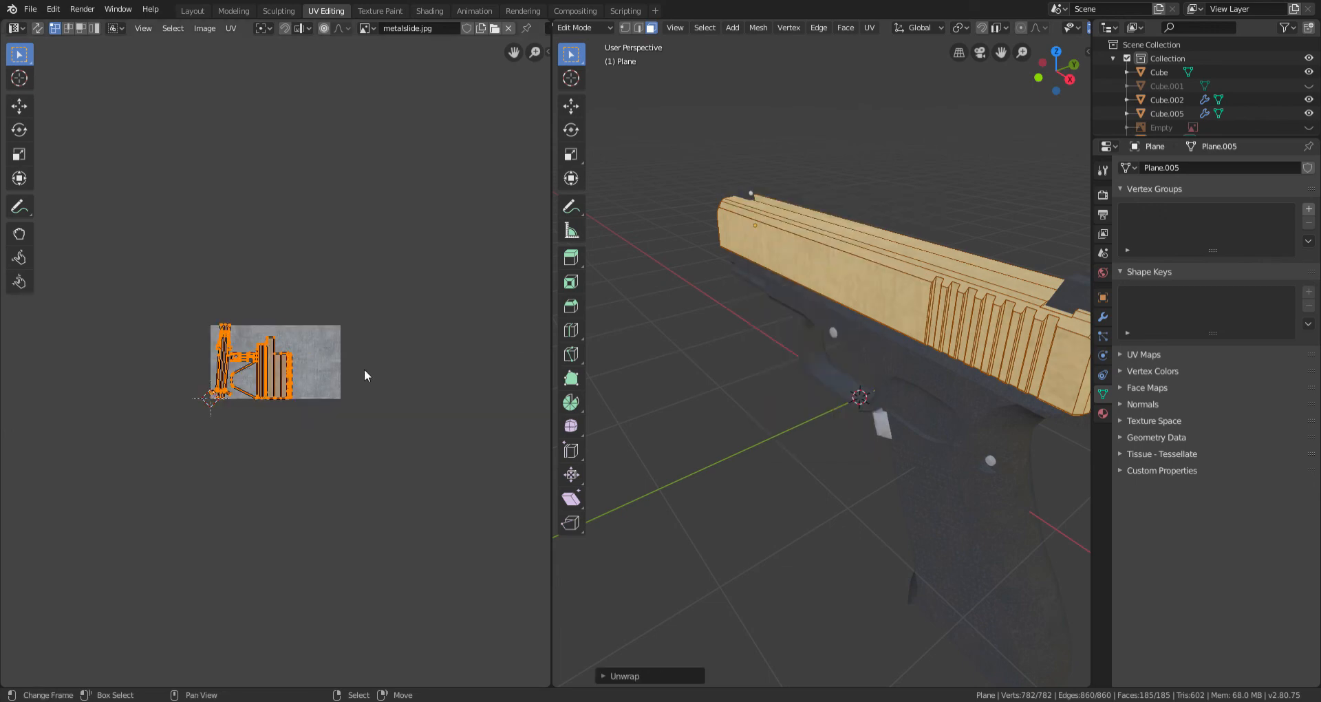
key("s")
left_click(208, 324)
key("Tab")
Step: Switch to the Layout workspace and display the textured pistol in LookDev viewport shading
middle_click_drag(907, 261, 878, 321)
scroll(781, 271, "up", 4)
left_click(878, 320)
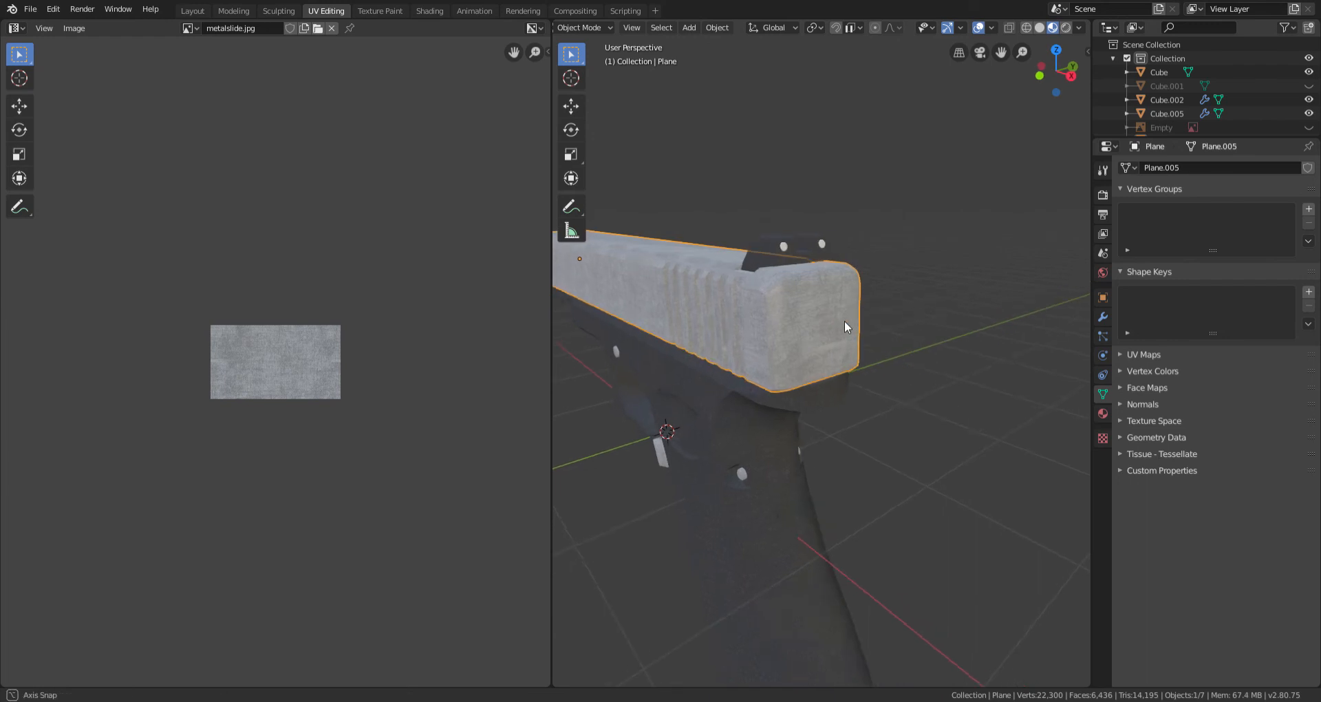
left_click(193, 11)
scroll(666, 317, "down", 1)
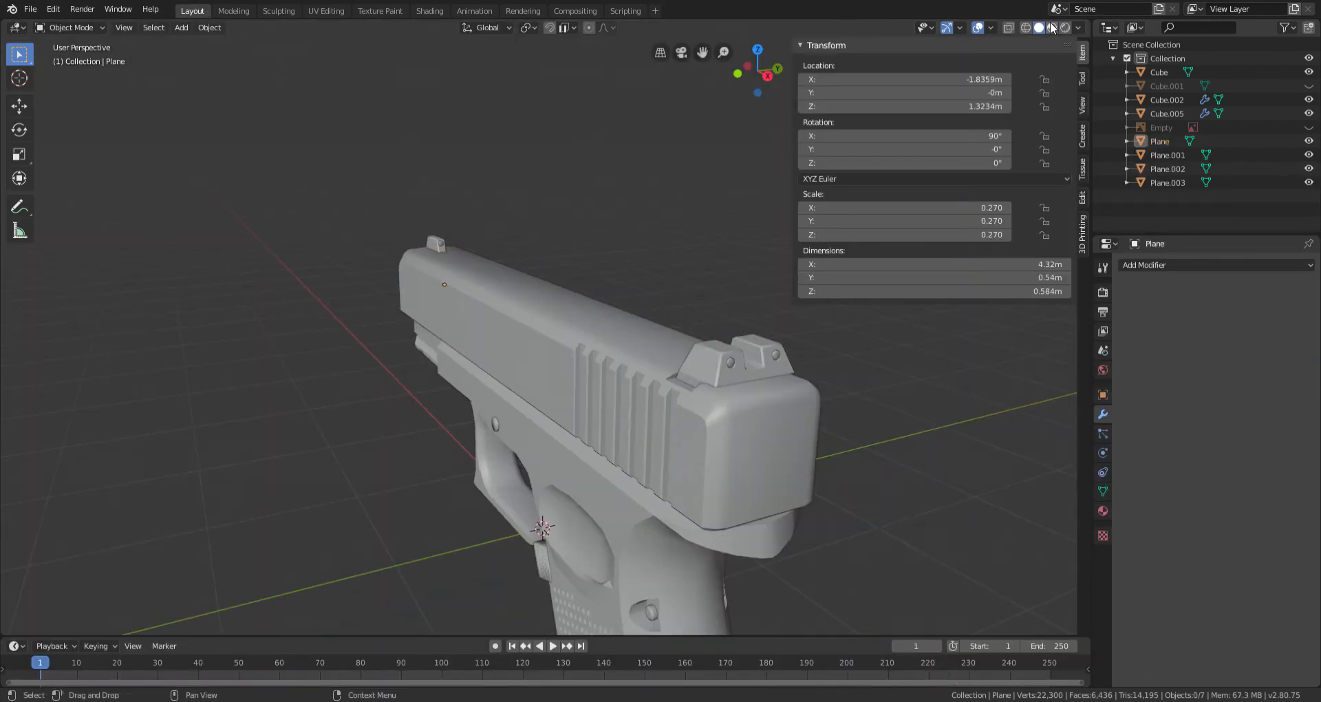
left_click(1052, 28)
Step: Examine the textured slide, frame, trigger guard and sights closely from all sides
scroll(497, 303, "down", 5)
mouse_move(497, 302)
middle_mouse_down()
mouse_move(596, 276)
mouse_move(707, 273)
middle_mouse_up()
scroll(431, 328, "up", 3)
middle_click_drag(431, 328, 669, 351)
scroll(659, 355, "up", 2)
scroll(651, 353, "down", 5)
scroll(596, 350, "up", 6)
scroll(559, 353, "up", 3)
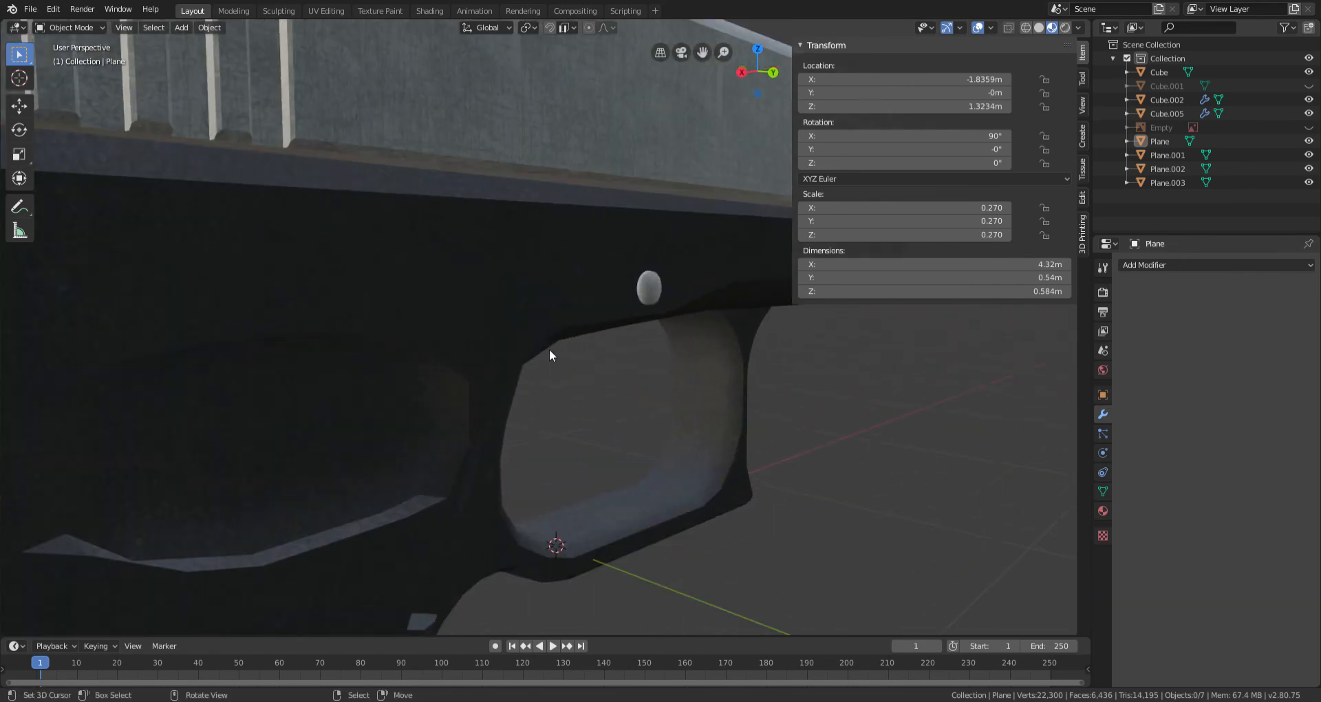
middle_click_drag(549, 349, 496, 364)
scroll(495, 363, "down", 5)
right_click(480, 315)
middle_click_drag(480, 315, 702, 399)
scroll(560, 328, "up", 5)
key("alt+a")
scroll(427, 310, "down", 5)
scroll(712, 417, "up", 5)
right_click(673, 334)
middle_click_drag(673, 334, 676, 379)
key("alt+a")
scroll(675, 379, "down", 5)
scroll(675, 377, "up", 5)
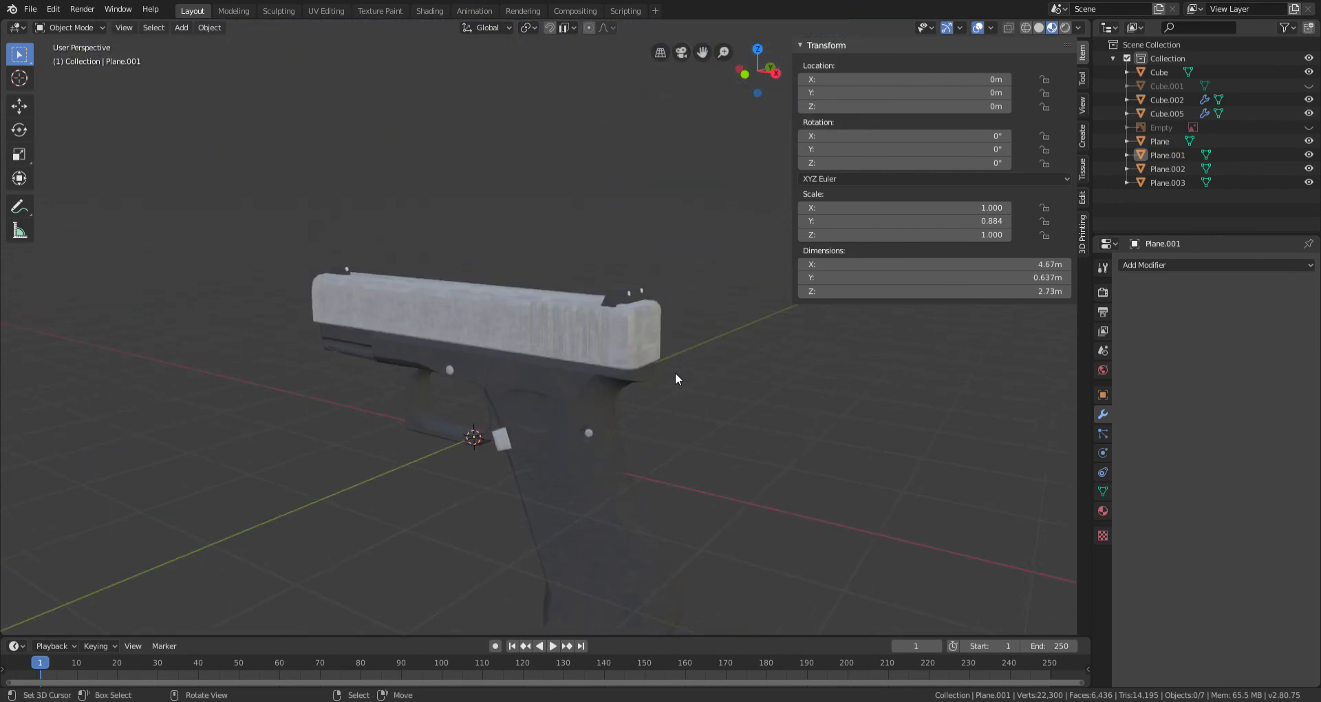
Step: Select the slide and set its Material.001 Metallic value to 1.000 in the Shading workspace
right_click(609, 332)
left_click(417, 11)
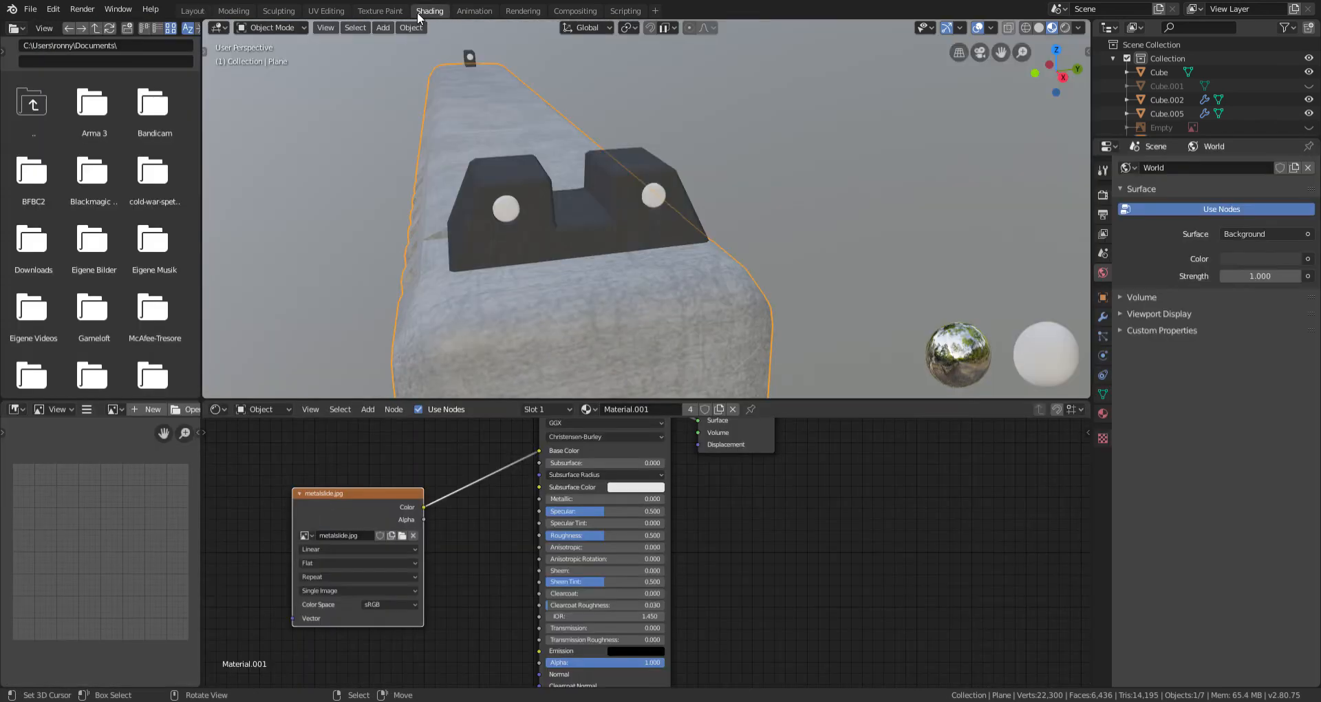
scroll(599, 300, "down", 5)
mouse_move(599, 300)
middle_mouse_down()
mouse_move(637, 284)
mouse_move(852, 283)
mouse_move(858, 271)
mouse_move(630, 280)
middle_mouse_up()
scroll(612, 234, "up", 5)
right_click(593, 179)
middle_click_drag(593, 179, 610, 256)
left_click_drag(566, 499, 664, 499)
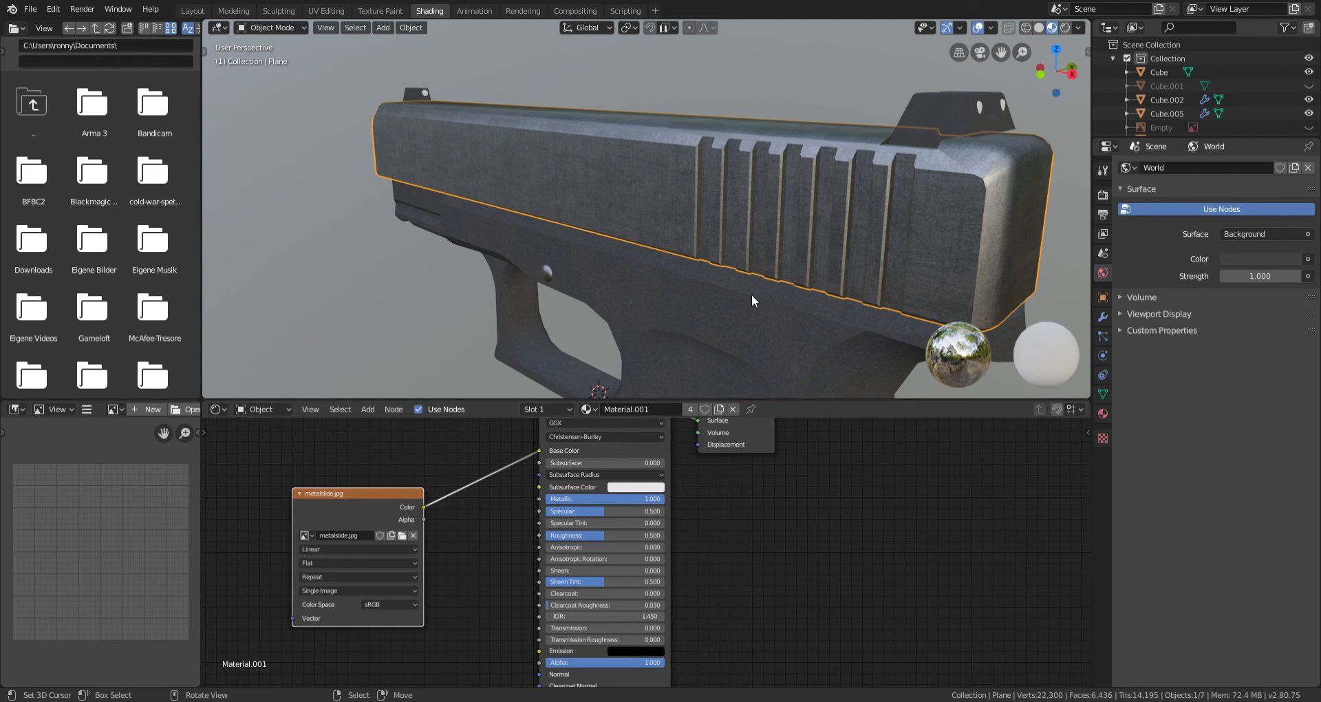
Step: Reduce the Metallic value of the slide's Material.001 slightly and return to the Layout workspace
scroll(752, 296, "down", 5)
key("alt+a")
middle_click_drag(653, 270, 982, 278)
middle_click_drag(788, 266, 528, 275)
scroll(528, 275, "up", 5)
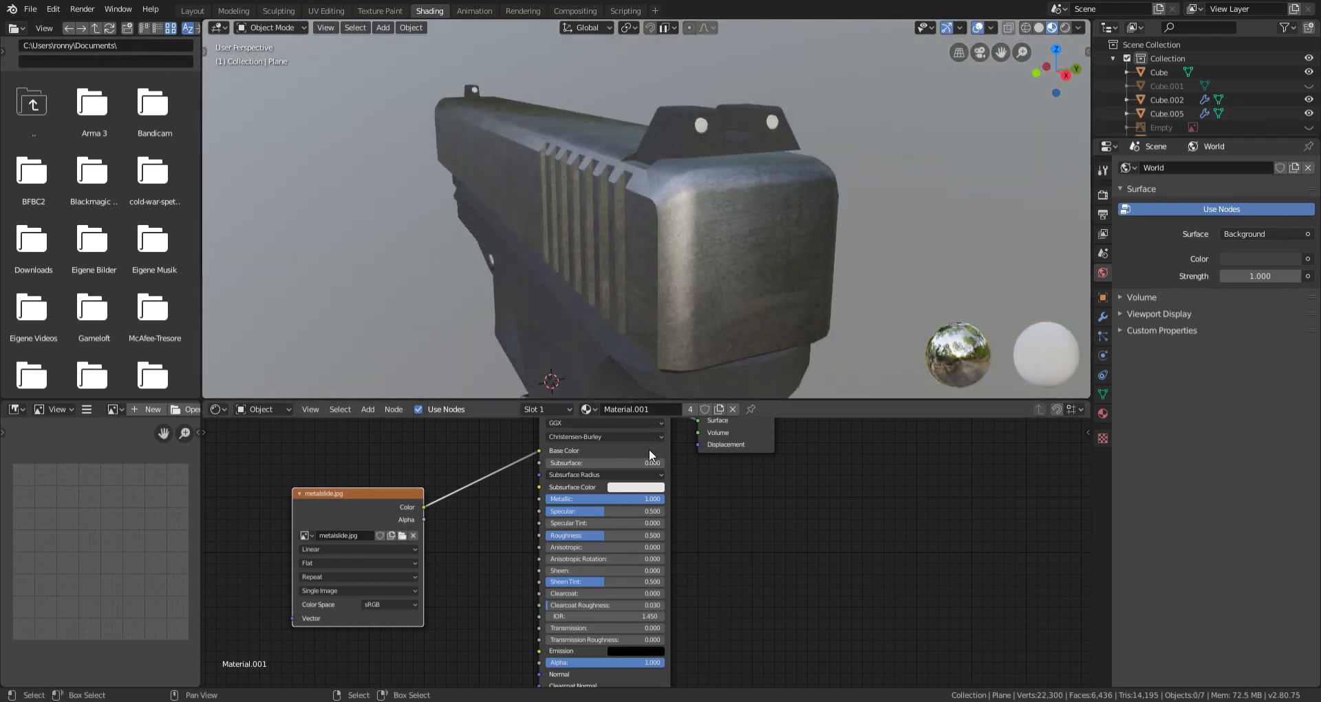
left_click_drag(641, 502, 614, 501)
scroll(660, 224, "down", 3)
middle_click_drag(659, 224, 385, 229)
left_click(192, 11)
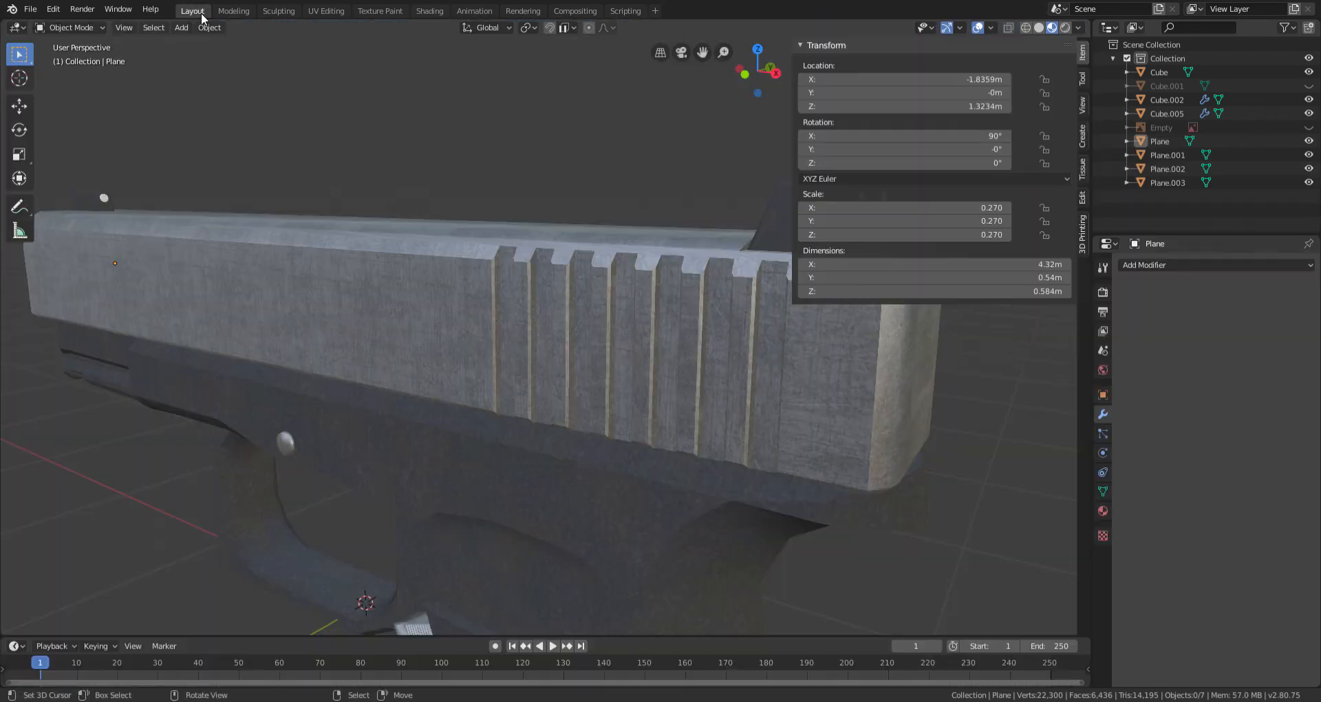
Step: Examine the whole pistol from the sides, rear and muzzle end to judge the adjusted metal finish
scroll(685, 333, "down", 3)
middle_click_drag(685, 333, 612, 344)
middle_click_drag(543, 338, 474, 328)
scroll(592, 344, "up", 8)
scroll(612, 341, "up", 3)
scroll(648, 334, "down", 6)
scroll(649, 334, "down", 5)
scroll(557, 323, "up", 3, "shift")
scroll(559, 336, "down", 2)
scroll(494, 324, "up", 4)
scroll(544, 296, "down", 5)
middle_click_drag(558, 328, 559, 331)
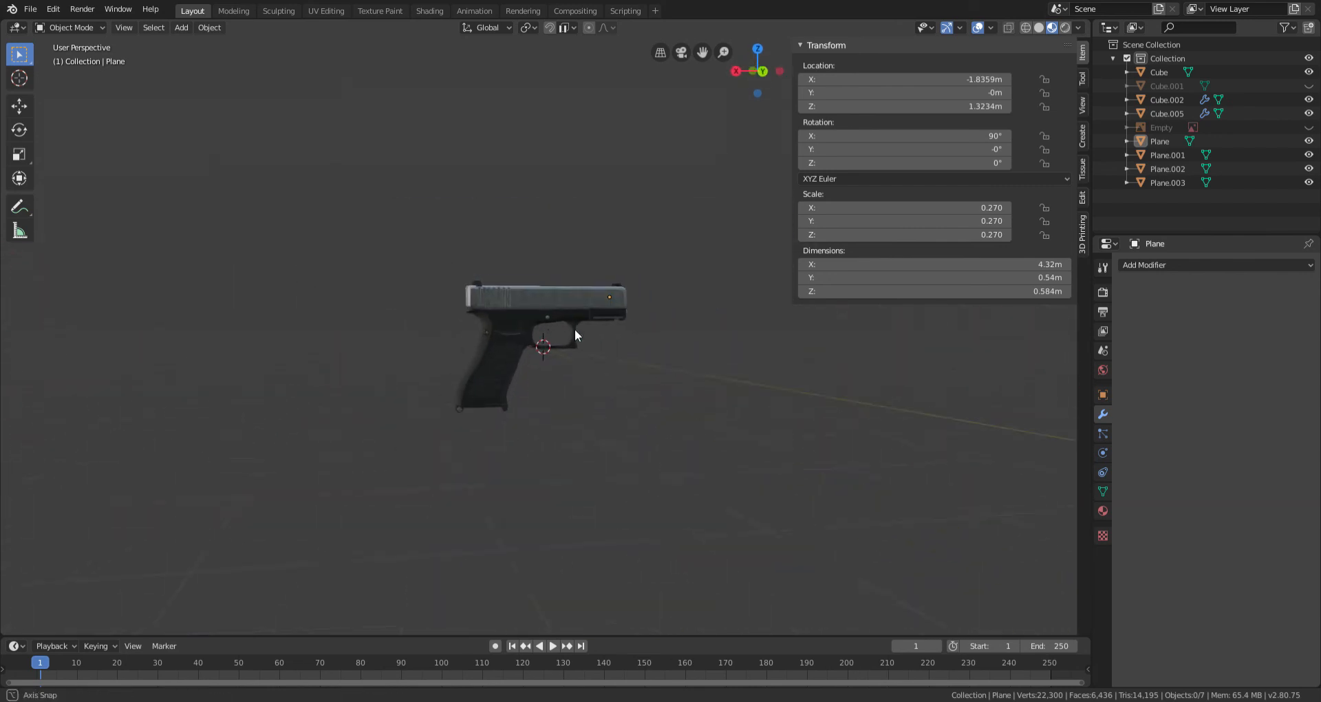
middle_click_drag(646, 334, 690, 383)
scroll(643, 380, "up", 3)
scroll(633, 378, "down", 5)
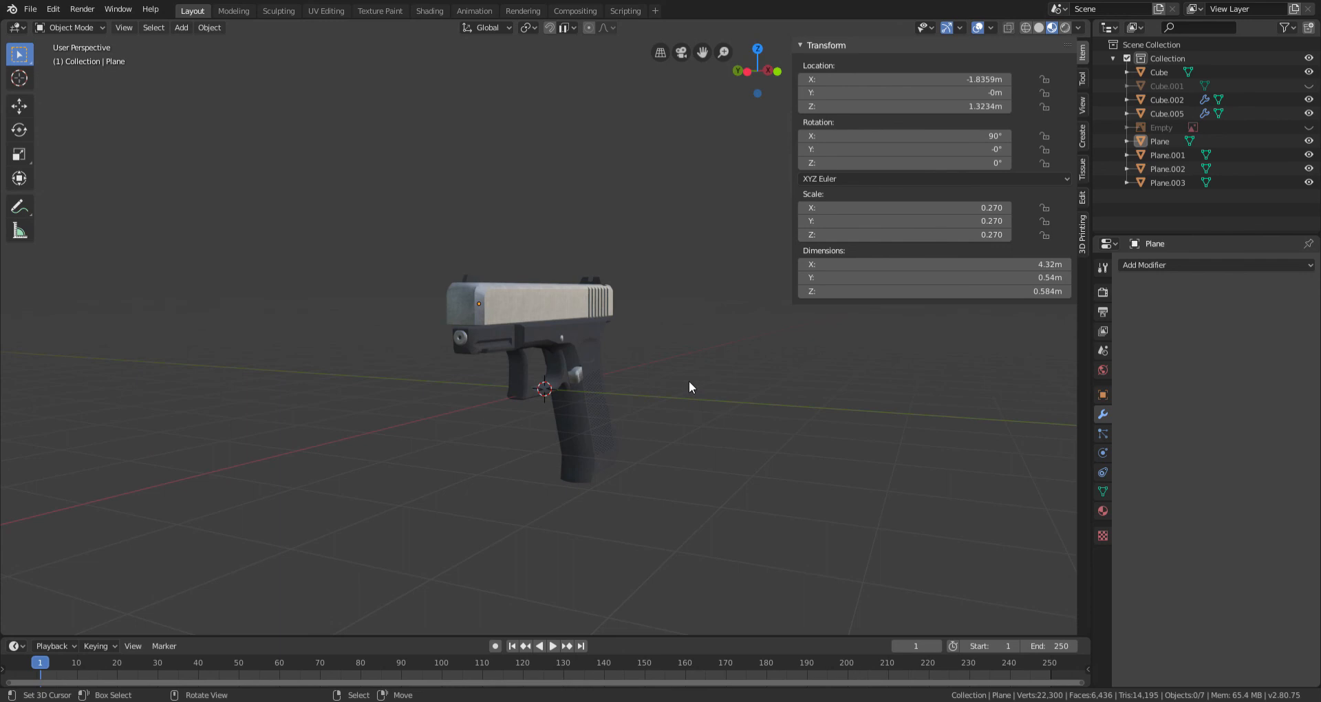
scroll(690, 386, "up", 1)
right_click(530, 289)
scroll(623, 317, "down", 2)
key("alt+a")
scroll(623, 334, "up", 5)
middle_click_drag(623, 338, 735, 362)
Step: Add a 32-vertex mesh cylinder with 1 m radius and 2 m depth and view it from the muzzle end
left_click(183, 28)
mouse_move(227, 43)
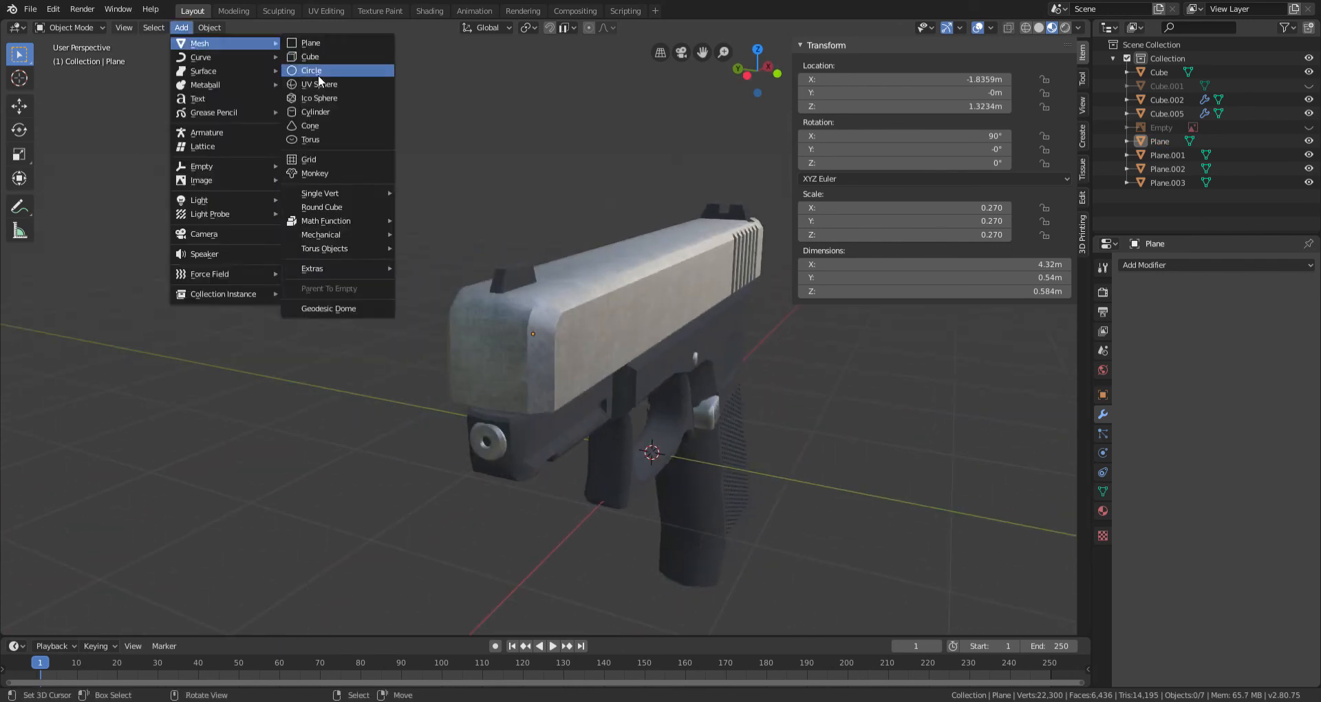
left_click(328, 109)
scroll(678, 287, "down", 3)
key("KP_1")
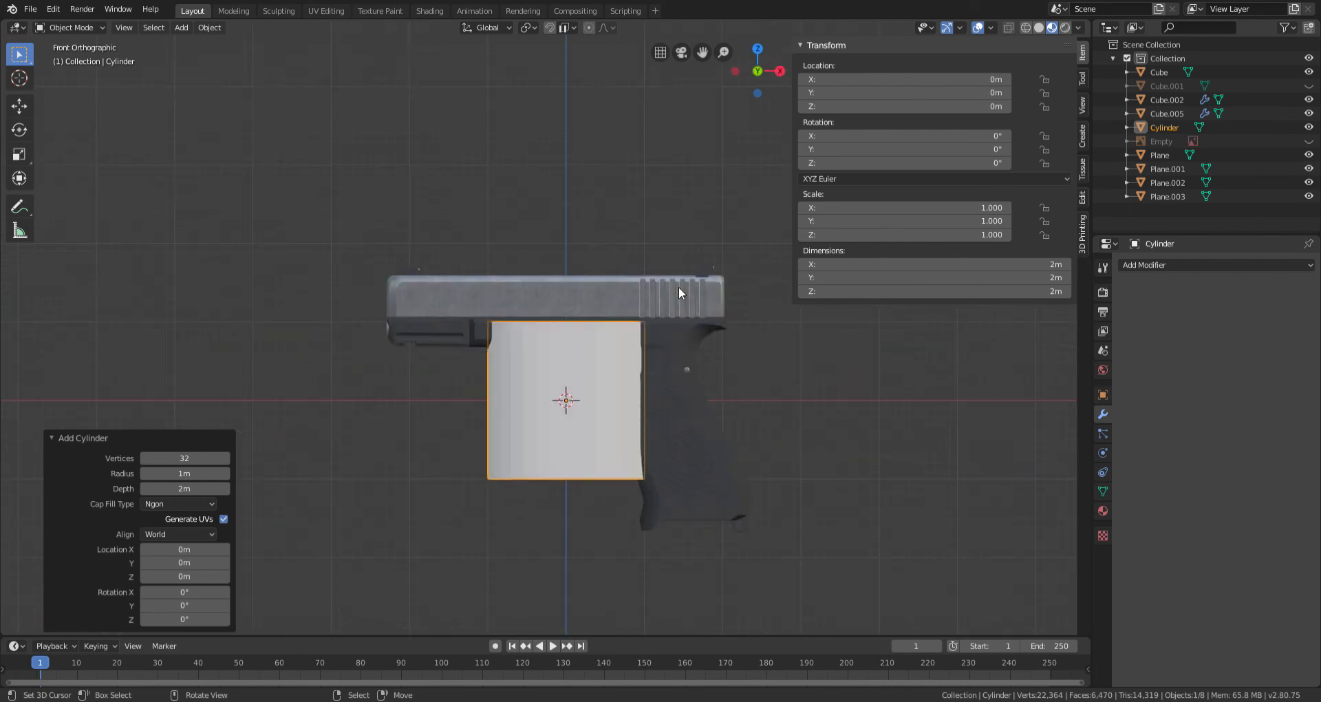
key("KP_3")
scroll(678, 287, "up", 3)
type("r")
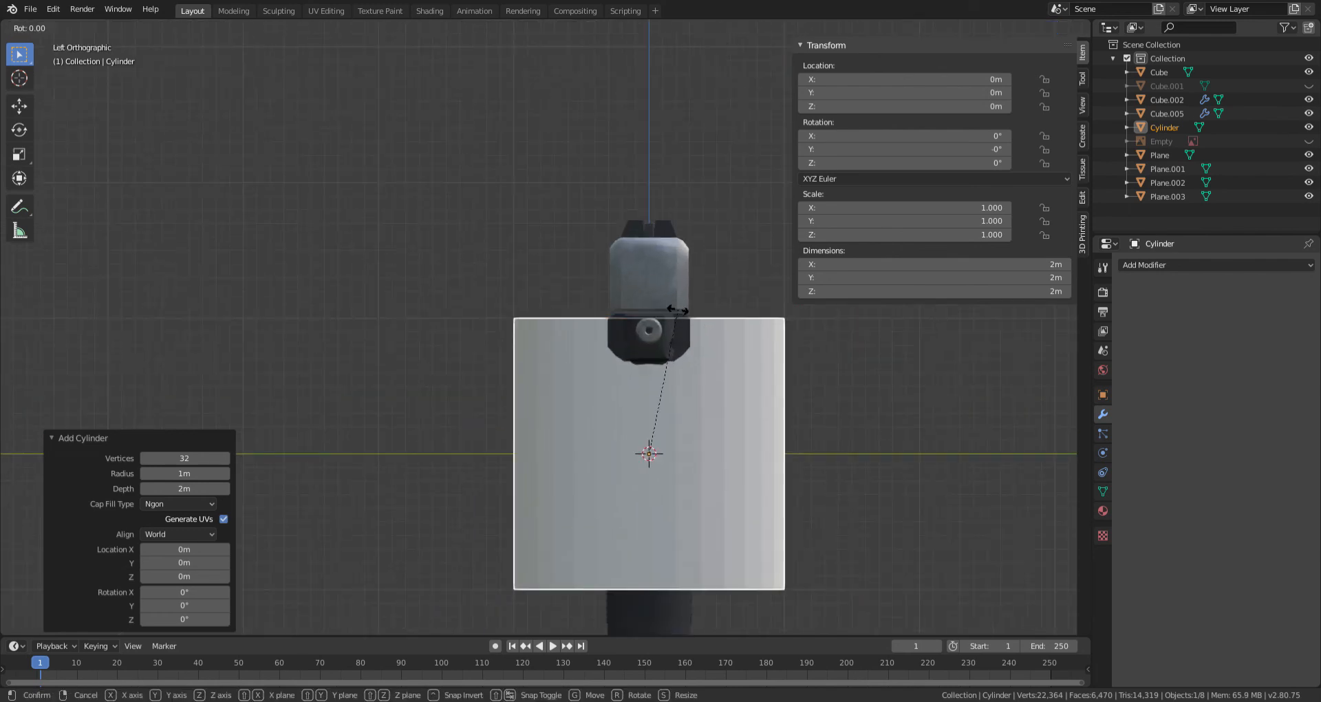
type("90")
key("Escape")
Step: Rotate the cylinder 90° about the global Y axis
type("ry")
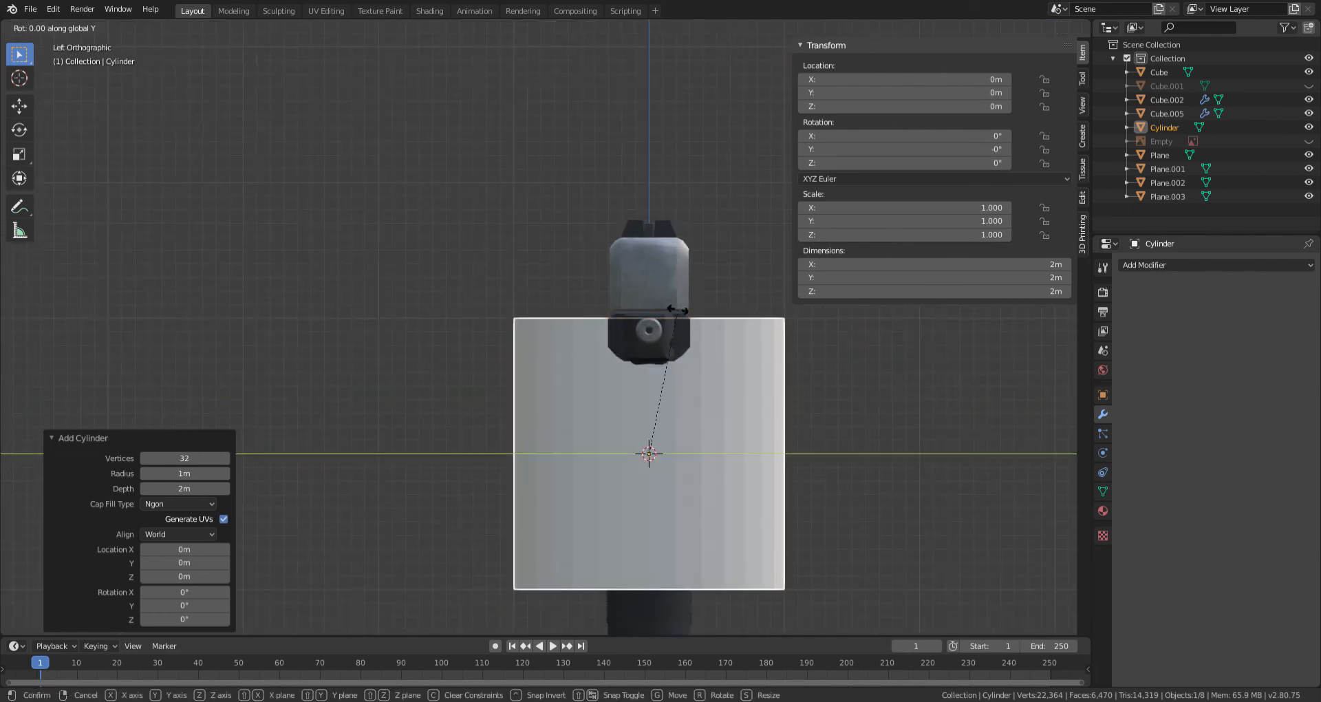
type("90")
key("Return")
Step: Shrink the cylinder to a scale of about 0.160 and centre it on the slide's front at Y 0 m, Z about 1.358 m
key("s")
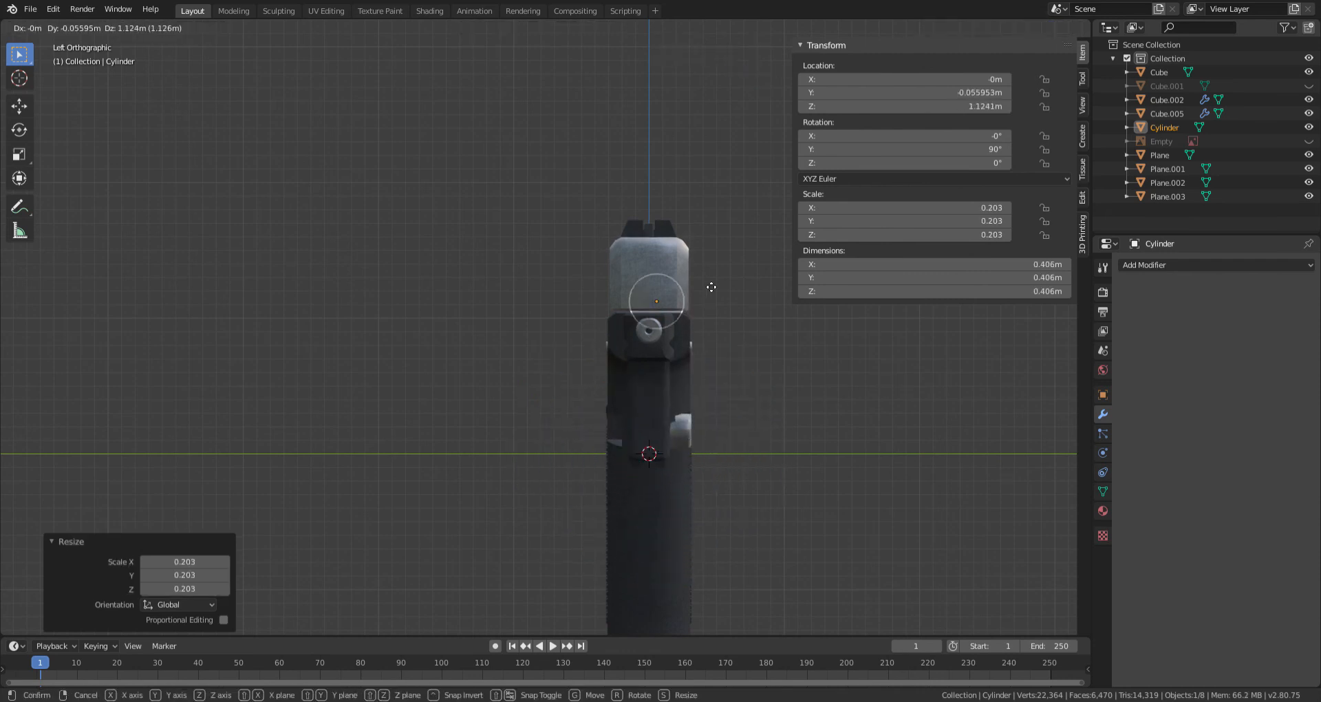
left_click(705, 259)
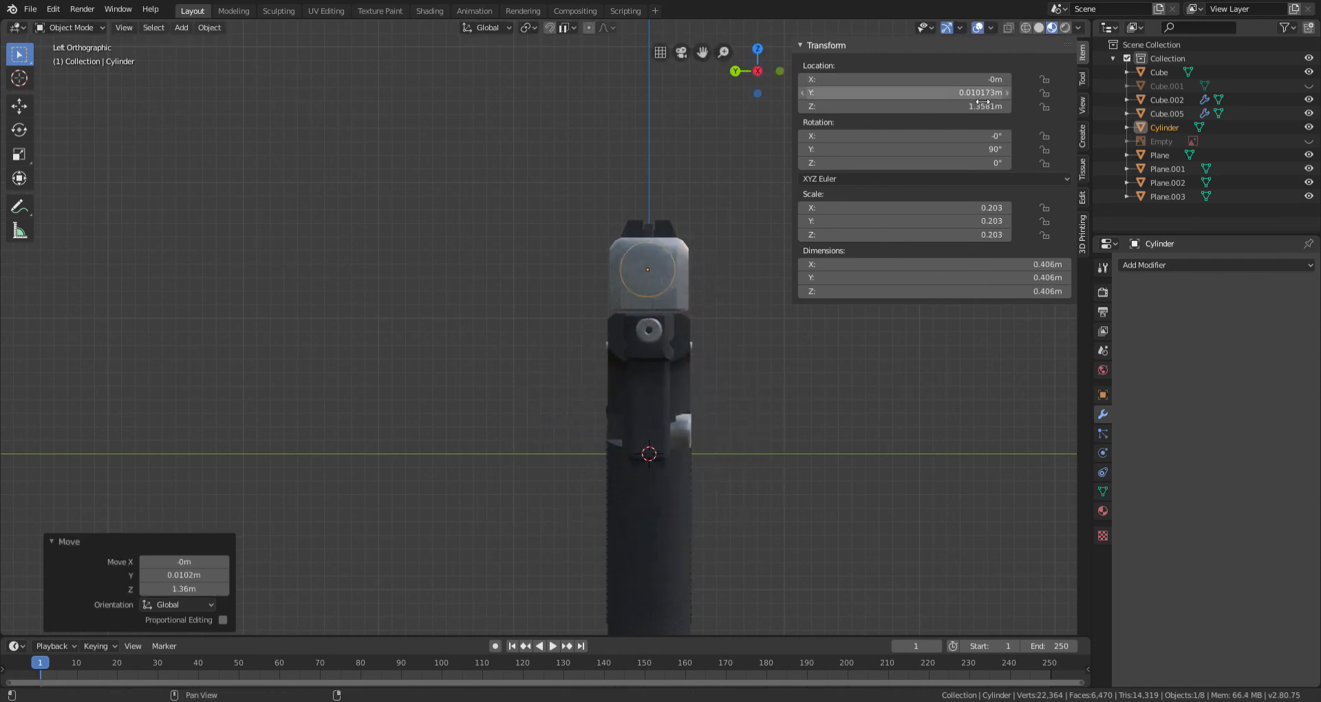
scroll(696, 332, "up", 3)
key("s")
left_click(823, 348)
Step: Unhide the reference image and move the cylinder along X to about -2.16 m, matching the barrel's muzzle
key("KP_1")
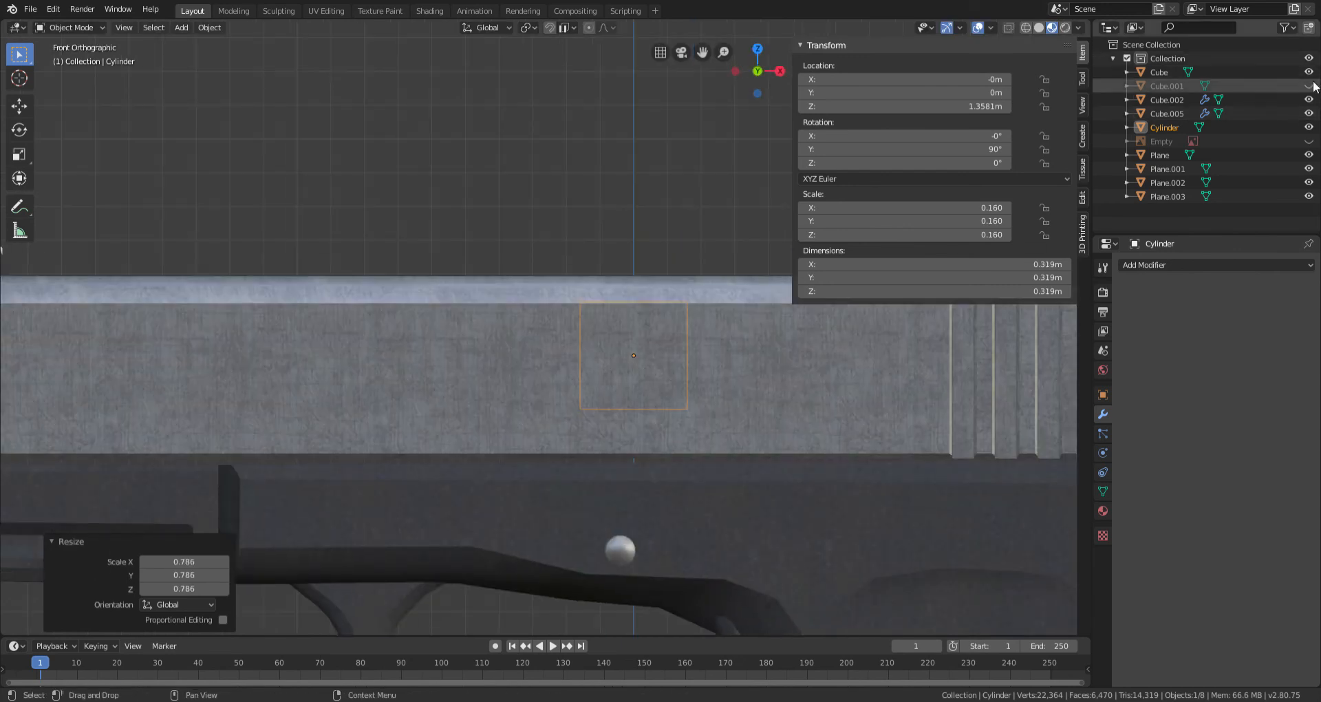
left_click(1309, 141)
key("g")
key("x")
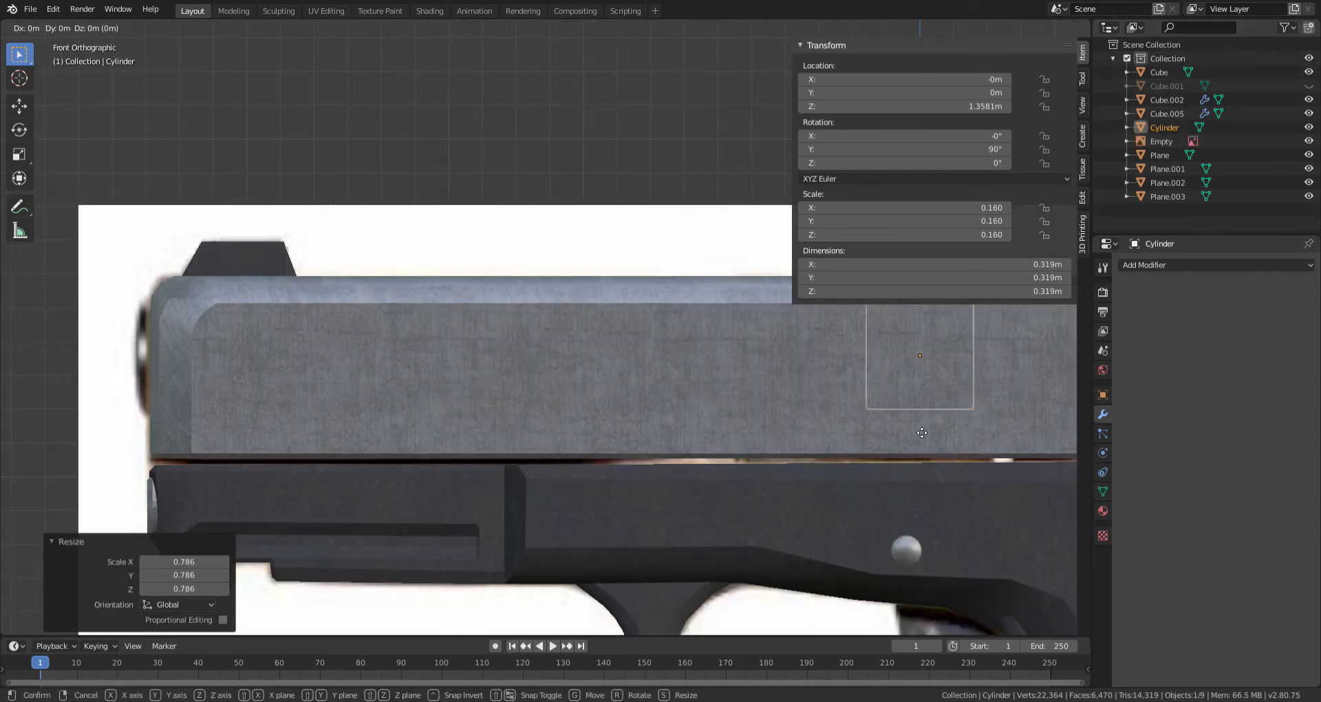
left_click(190, 429)
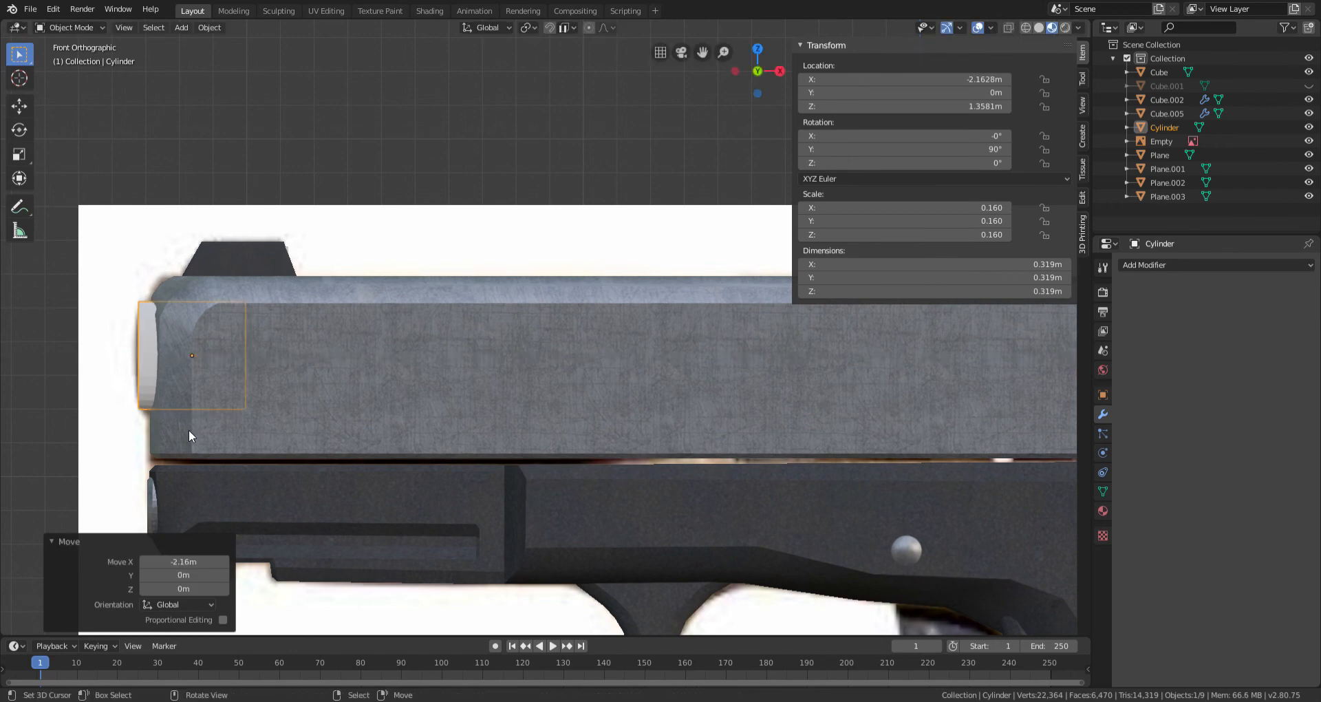
Step: Extrude the cylinder's front face in place, scale it to about 0.695, and extrude it about 0.15 m inward as the bore
scroll(189, 428, "down", 4)
middle_click_drag(358, 394, 759, 387)
key("Tab")
left_click(601, 387)
scroll(600, 386, "up", 1)
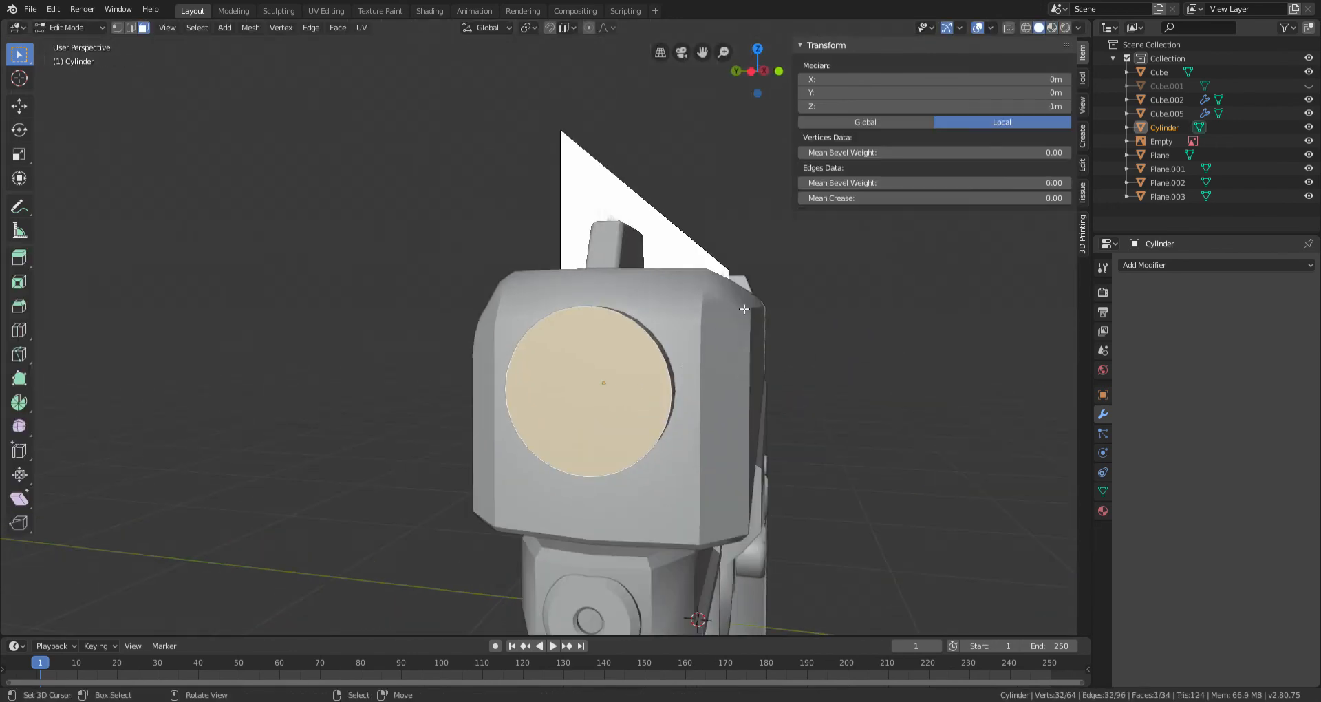
key("e")
key("Escape")
key("s")
left_click(696, 334)
middle_click_drag(696, 334, 678, 363)
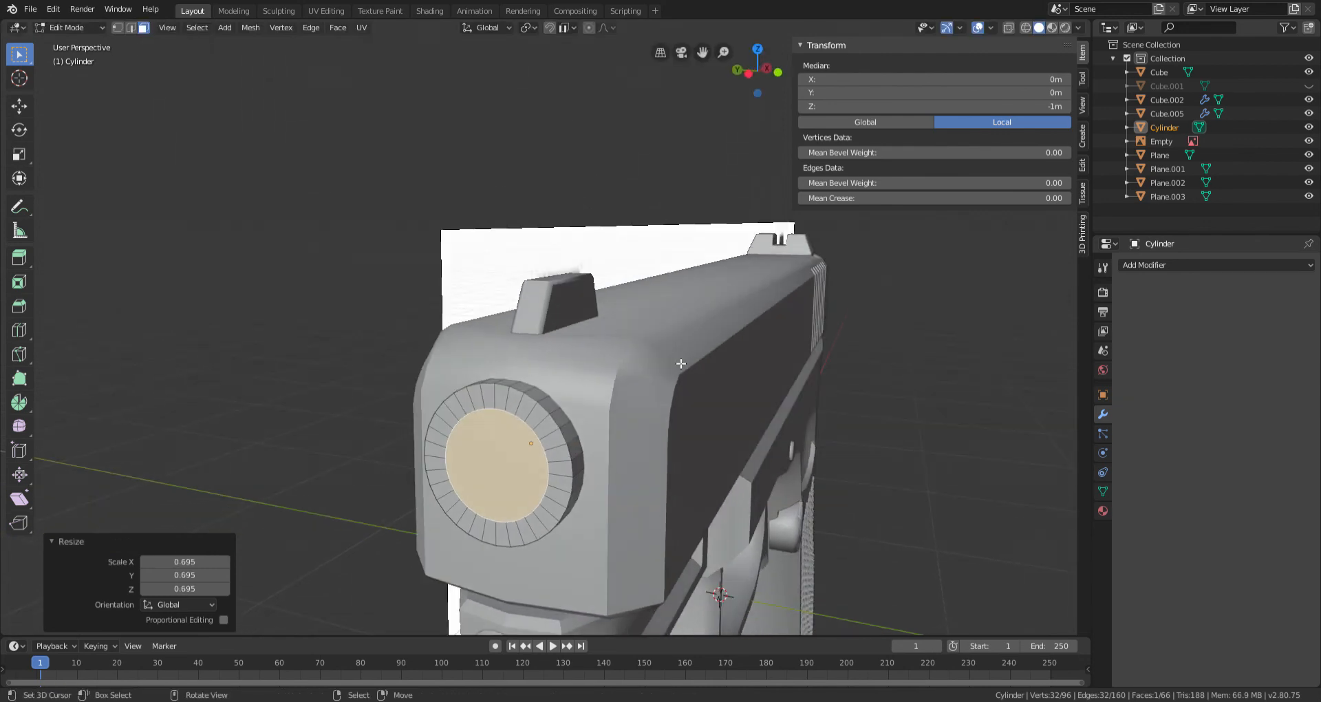
left_click(673, 378)
left_click(693, 412)
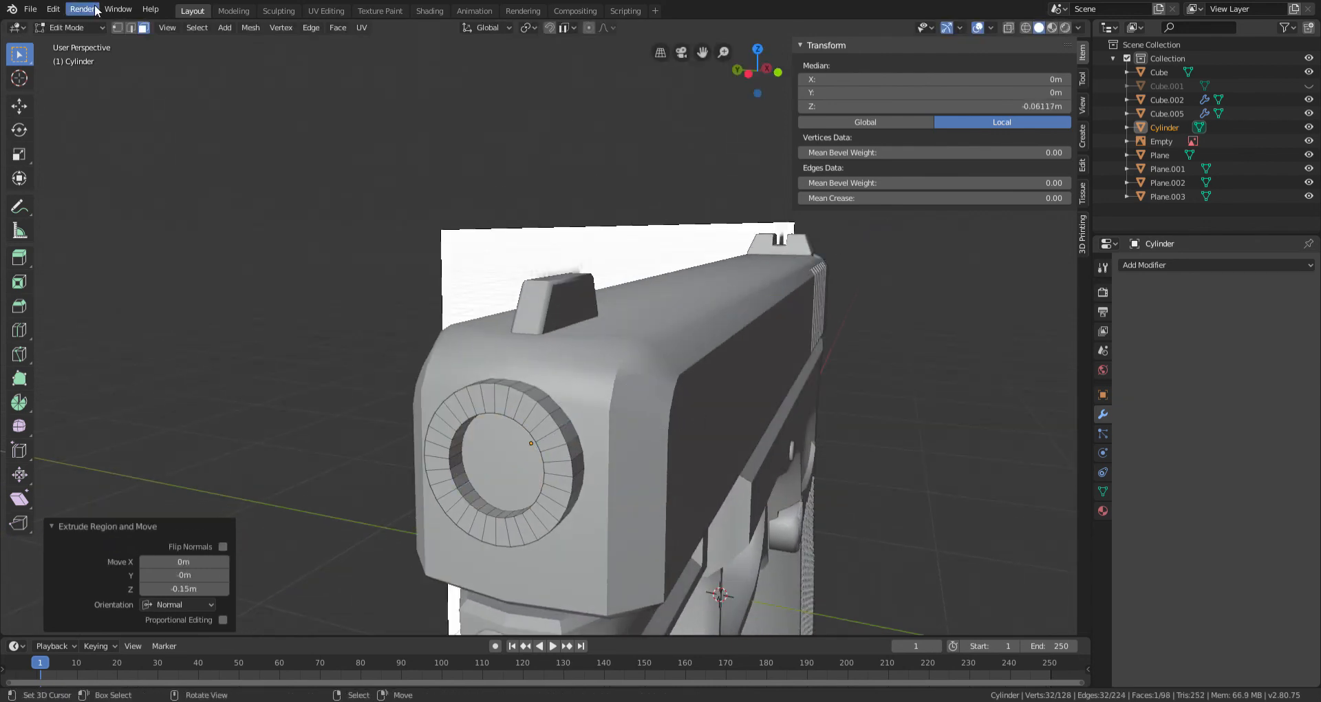
Step: Bevel the inner and outer rim edge loops of the barrel's muzzle face
left_click(500, 417)
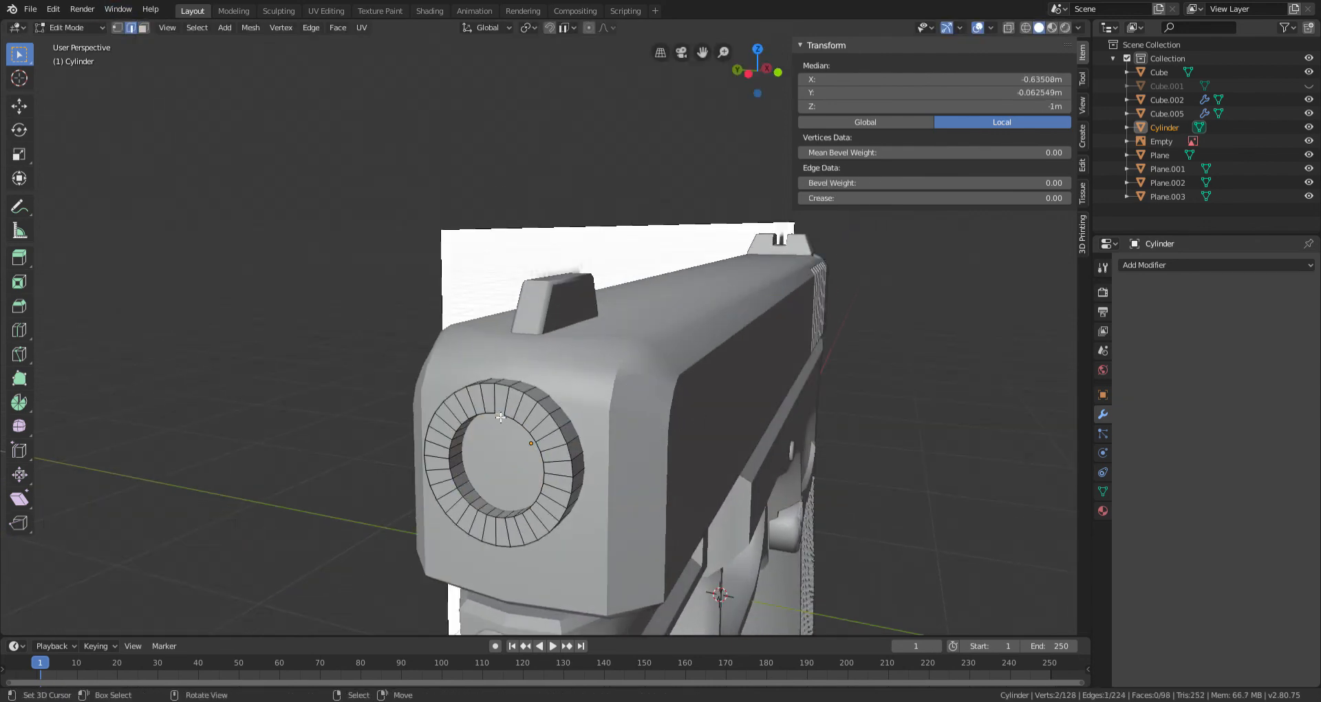
left_click(815, 406)
key("Tab")
scroll(689, 427, "down", 4)
key("alt+a")
middle_click_drag(688, 427, 640, 417)
scroll(396, 363, "up", 6)
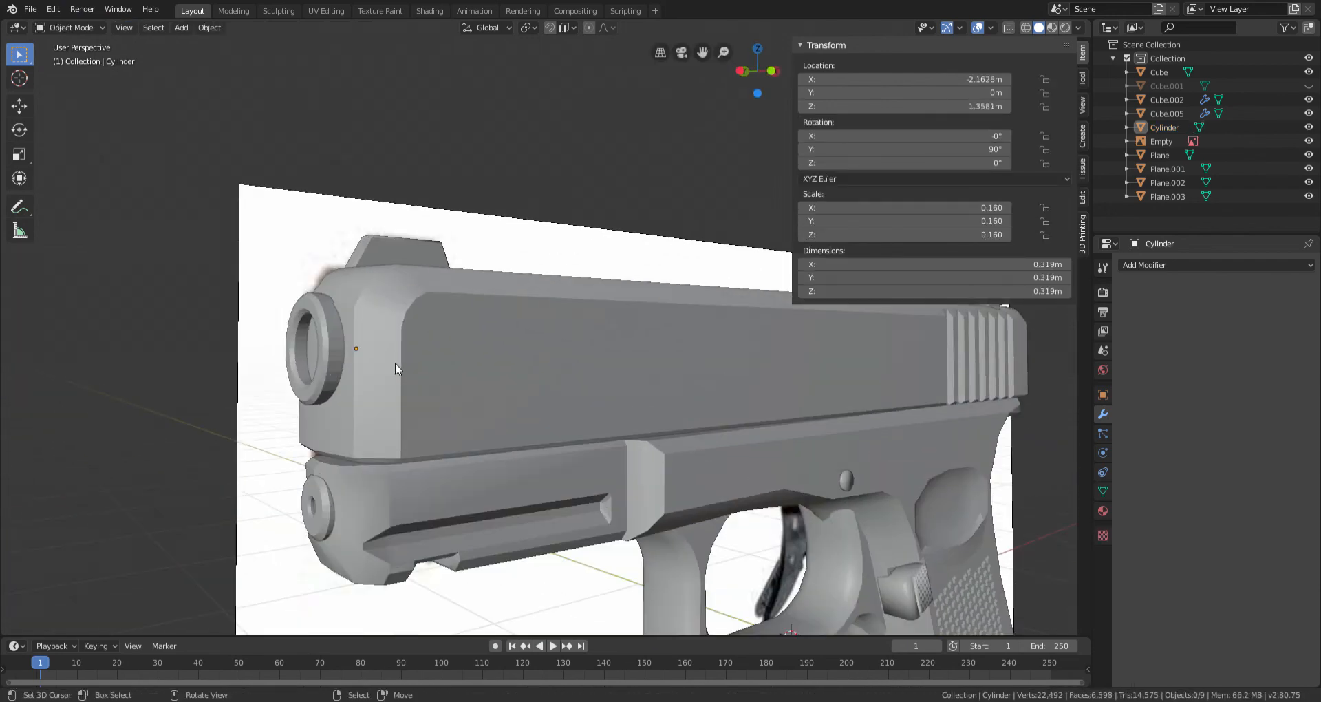
Step: Cut the barrel's shape out of the slide with a Boolean Difference modifier using the Cylinder, and apply it
middle_click_drag(337, 354, 395, 366)
left_click(551, 358)
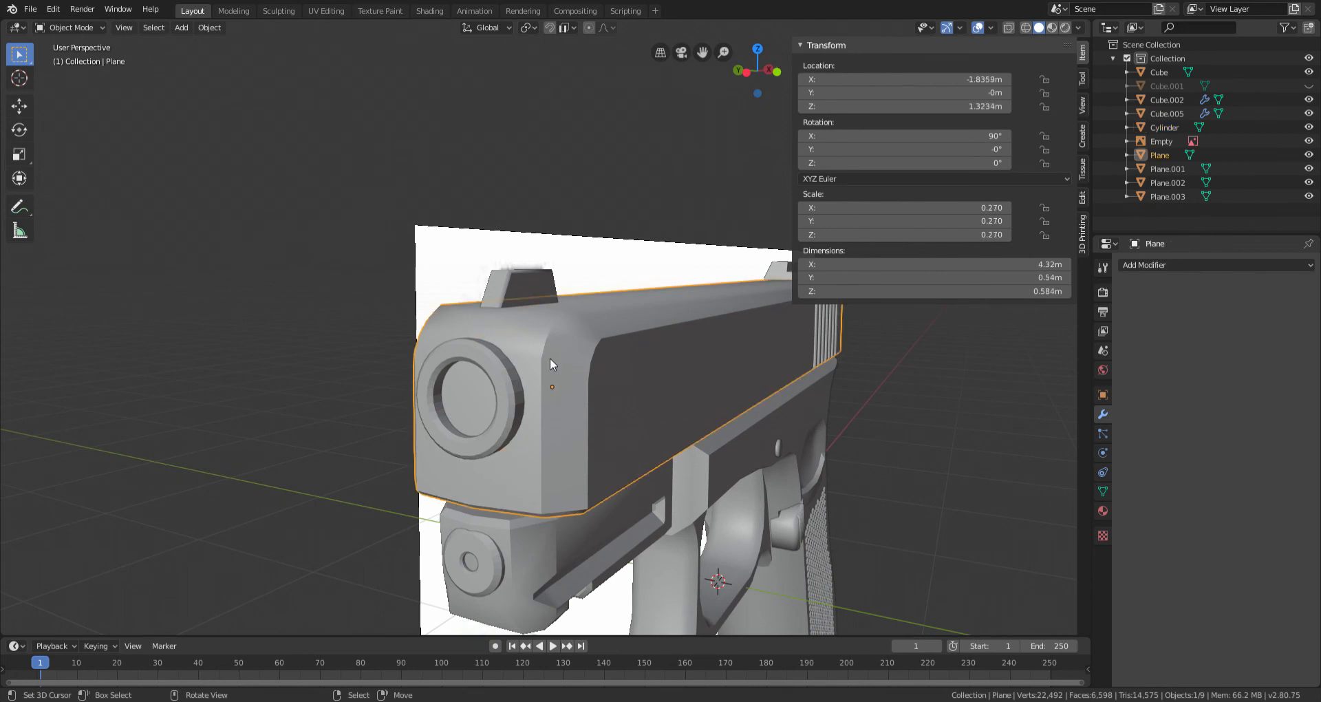
left_click(1145, 267)
left_click(1066, 326)
left_click(1246, 342)
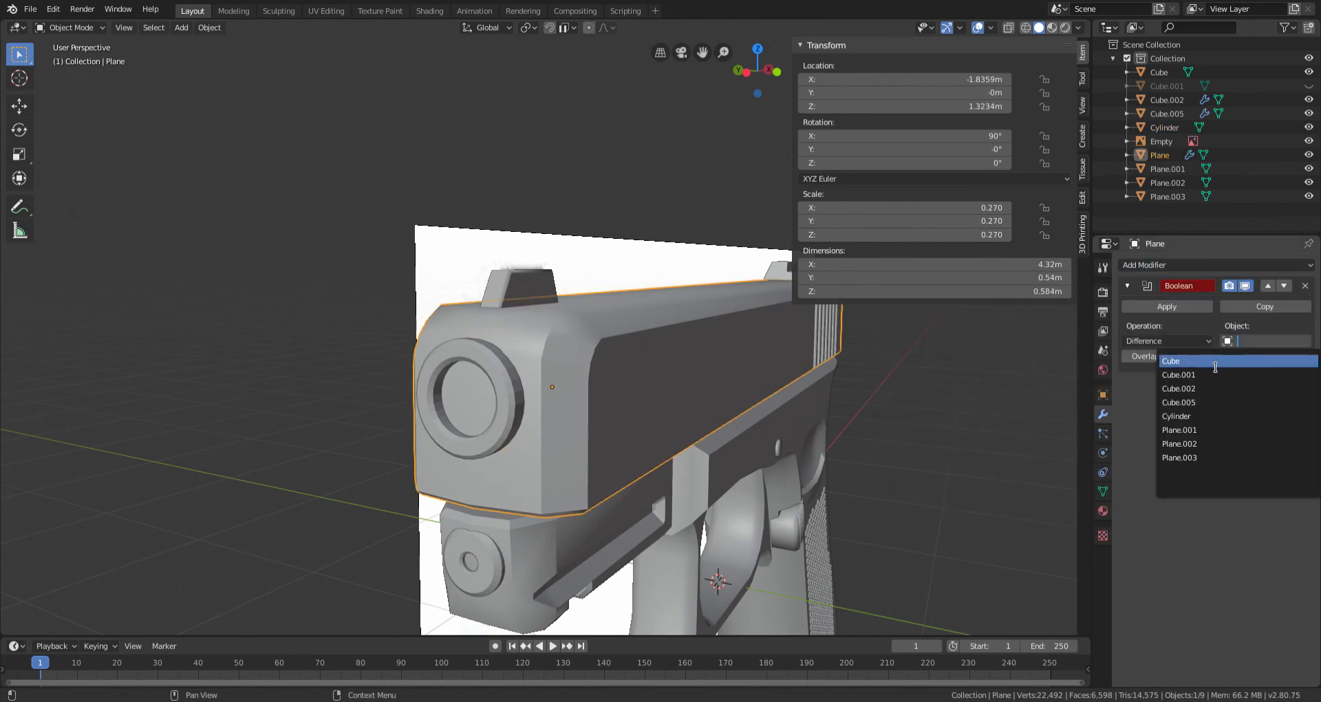
left_click(1195, 418)
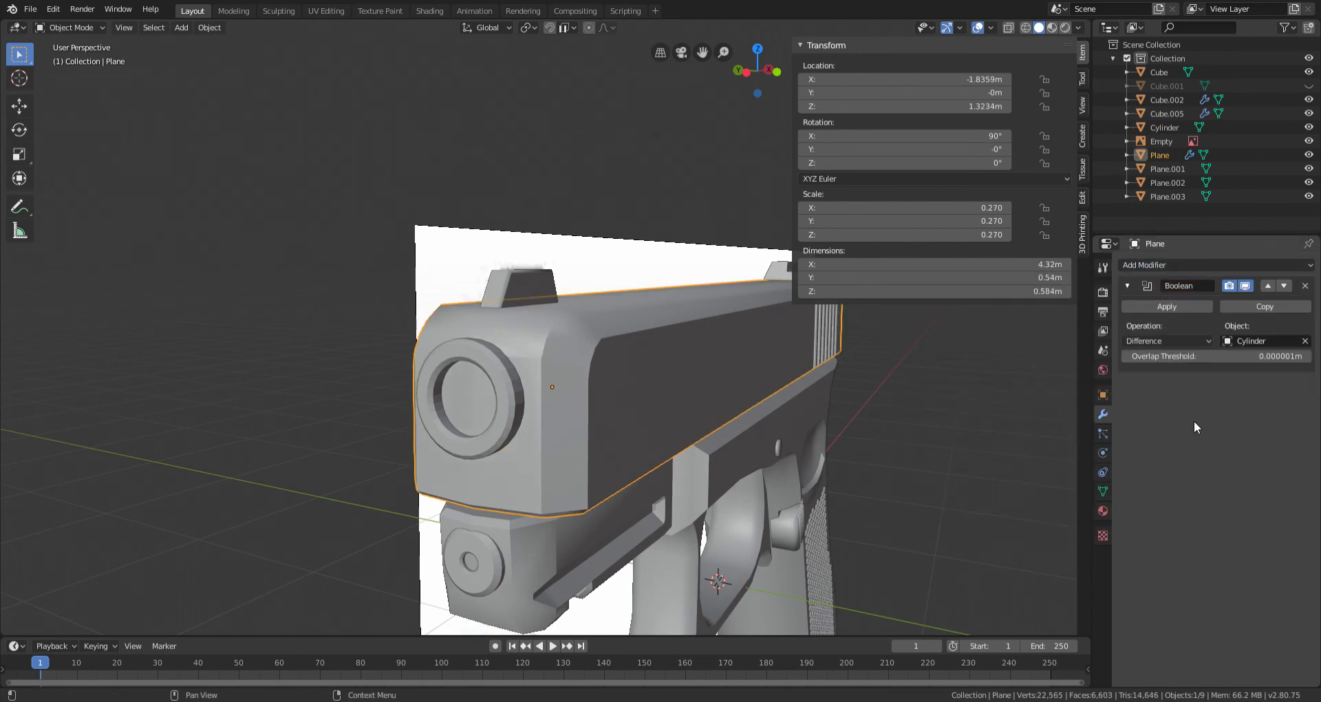
left_click(1189, 303)
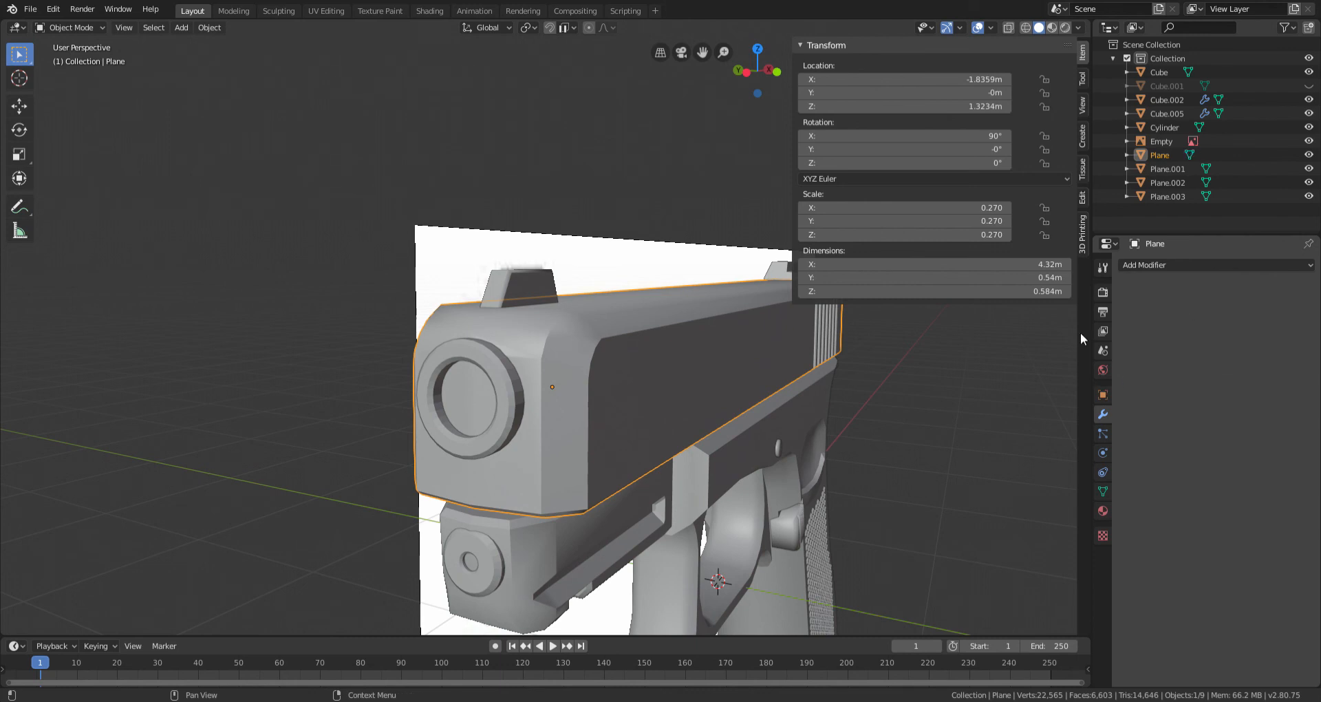
Step: Delete the slide's faces that block the barrel's bore opening
scroll(502, 405, "down", 2)
scroll(502, 404, "up", 3)
left_click(471, 399)
left_click(621, 413)
key("Tab")
left_click(458, 416)
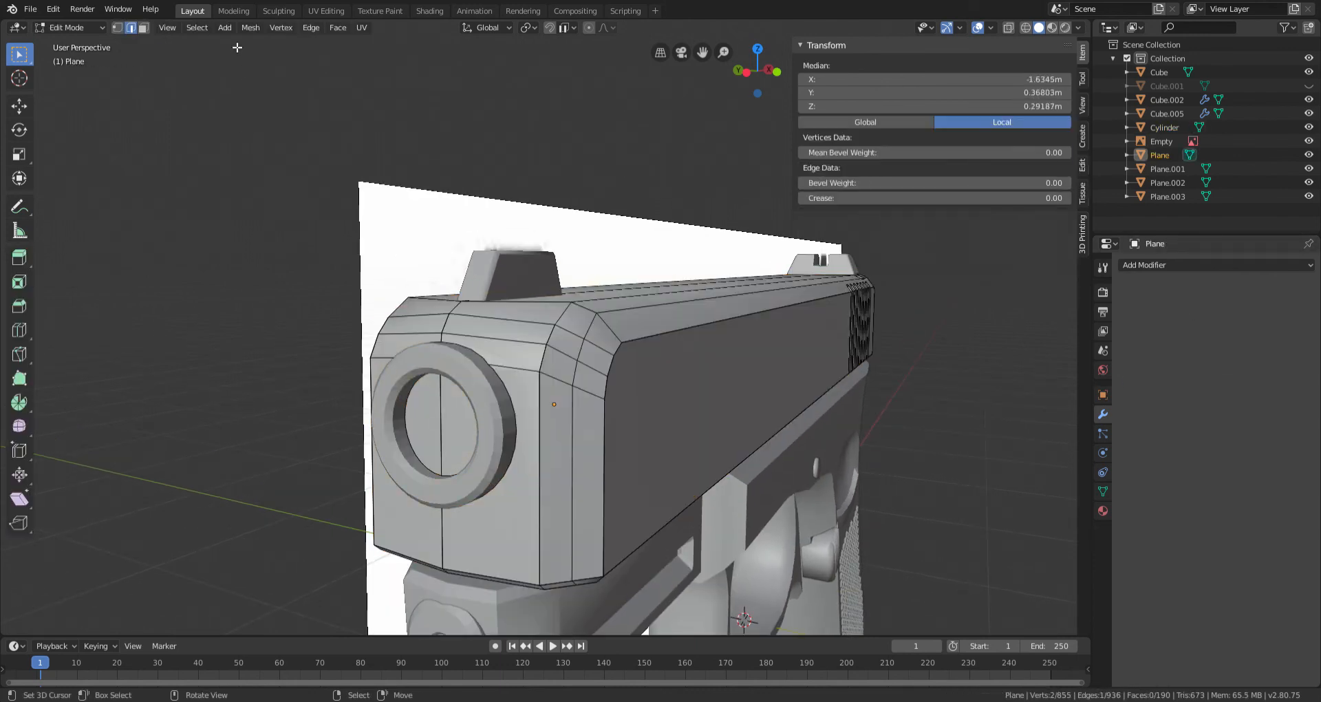
key("3")
left_click(475, 436)
key("x")
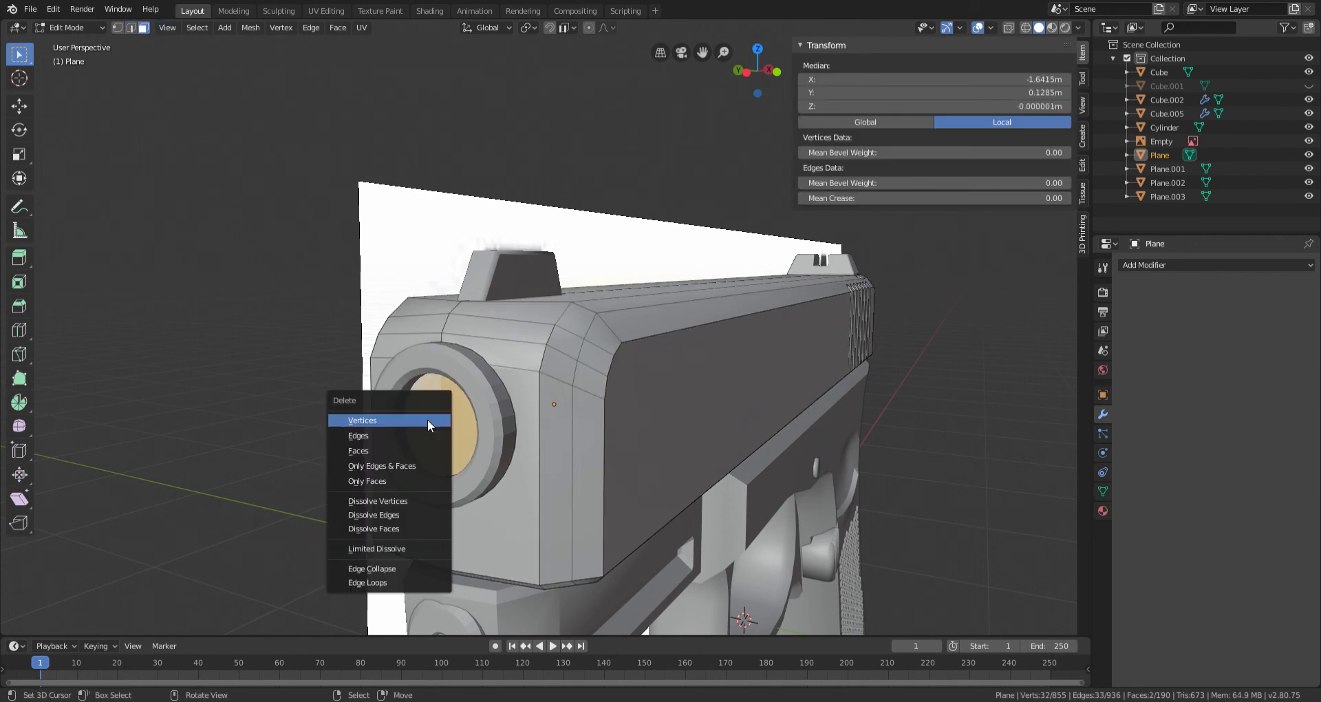
left_click(414, 450)
mouse_move(415, 451)
middle_mouse_down()
mouse_move(563, 341)
mouse_move(708, 369)
mouse_move(667, 388)
mouse_move(574, 361)
mouse_move(610, 379)
mouse_move(496, 436)
middle_mouse_up()
left_click(562, 341)
key("x")
left_click(556, 337)
key("Tab")
scroll(710, 369, "down", 6)
Step: Deepen the barrel's bore by moving its end face along X about 1.98 m and then about 0.32 m further
scroll(667, 388, "up", 6)
key("Tab")
right_click(573, 361)
key("Tab")
right_click(611, 380)
key("Tab")
key("KP_7")
key("shift+z")
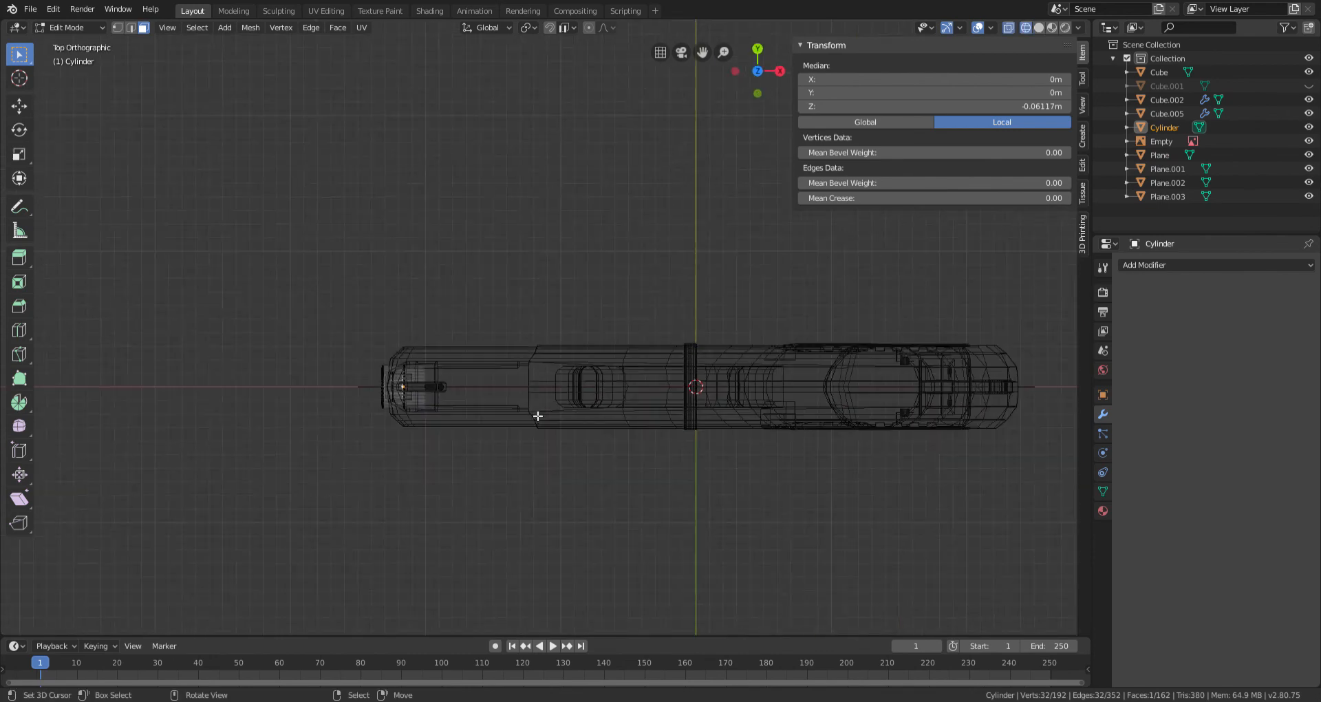
key("g")
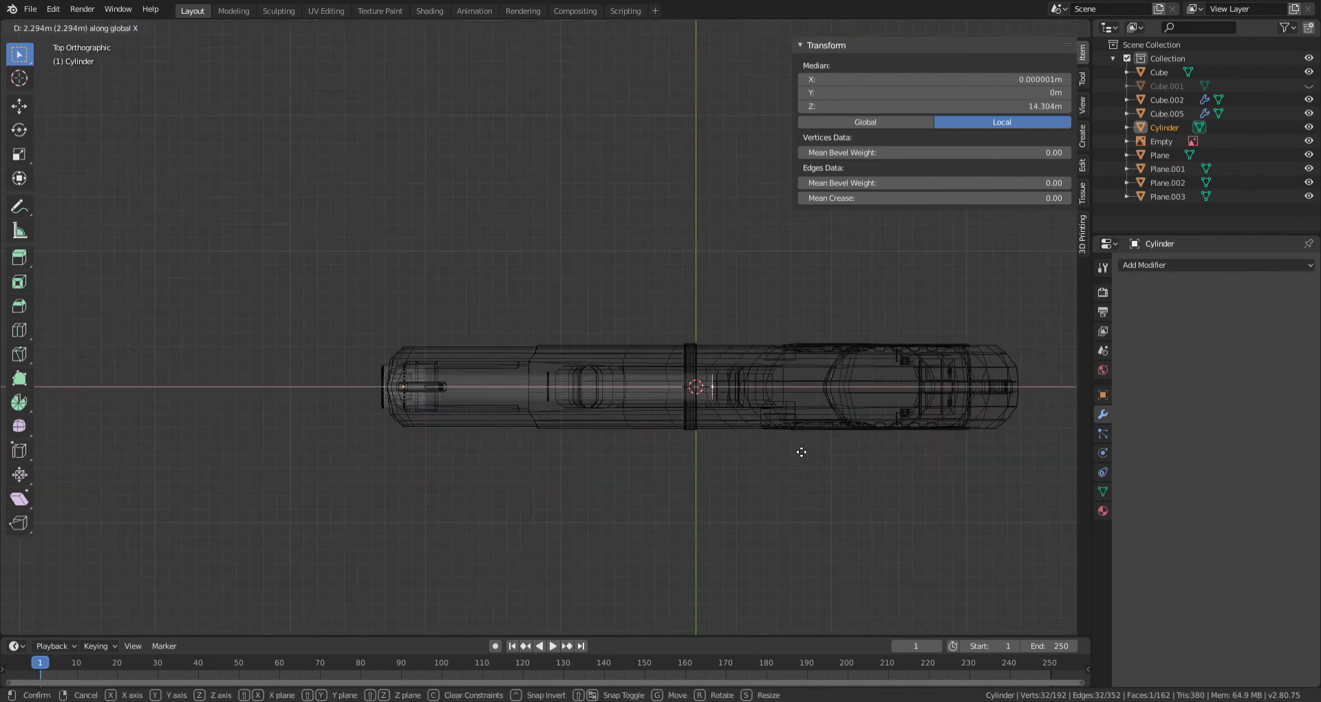
left_click(755, 452)
middle_click_drag(838, 468, 717, 347, "shift")
key("g")
key("x")
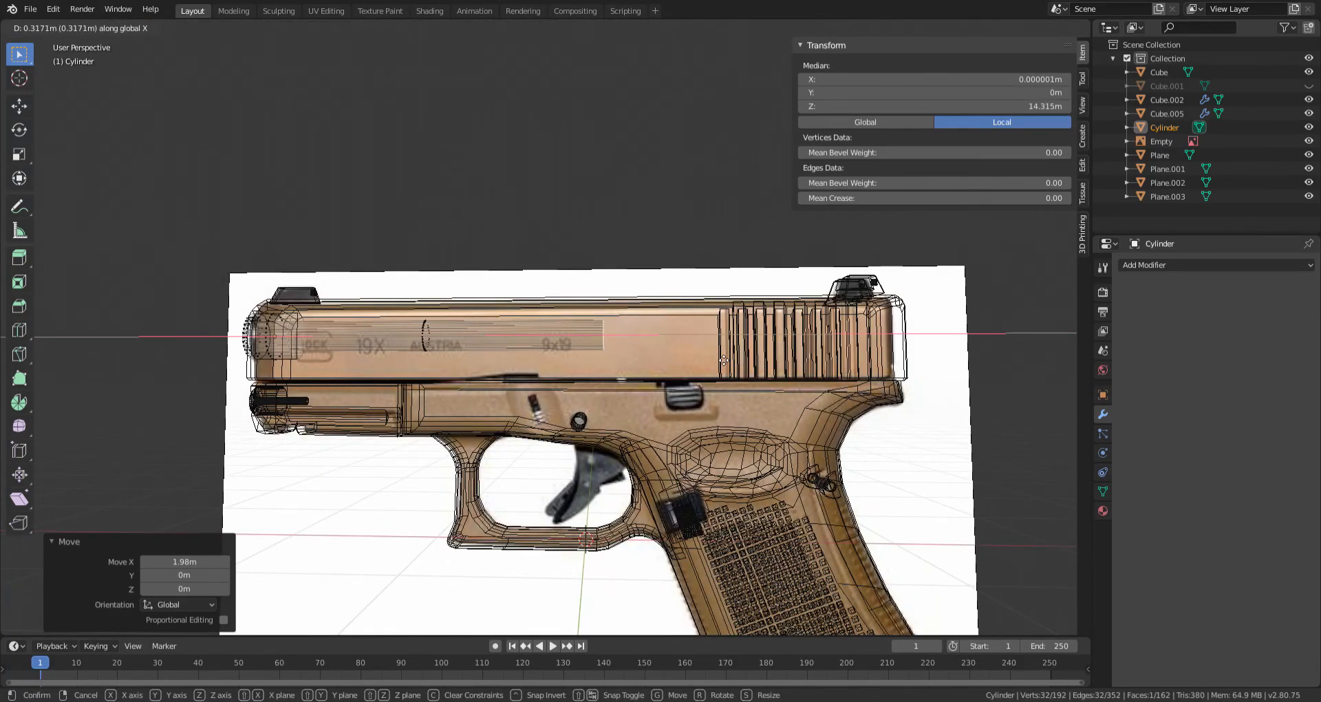
left_click(724, 360)
key("Tab")
scroll(610, 396, "down", 4)
mouse_move(610, 396)
middle_mouse_down()
mouse_move(720, 413)
mouse_move(717, 448)
mouse_move(708, 439)
middle_mouse_up()
Step: Return to solid shading and delete the end face inside the barrel cylinder's bore
key("shift+z")
scroll(658, 455, "up", 4)
scroll(617, 410, "up", 3)
left_click(627, 393)
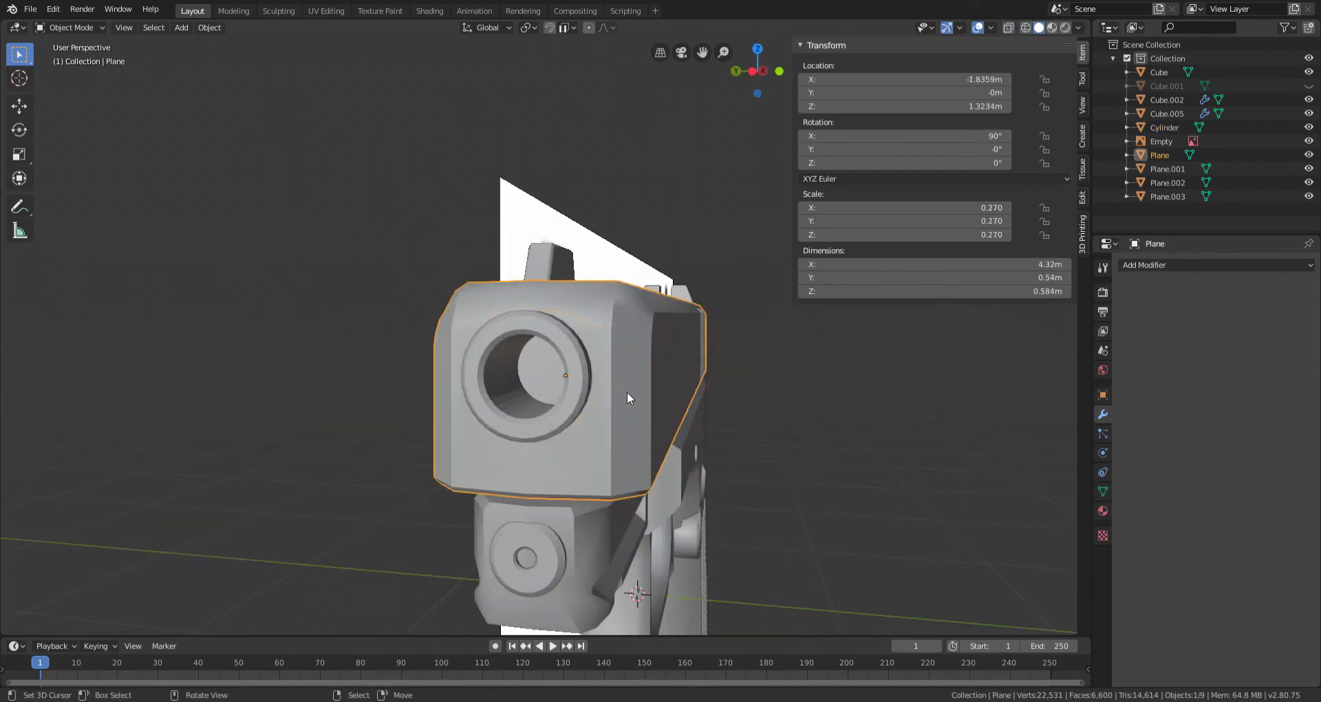
key("Tab")
middle_click_drag(555, 368, 557, 313)
scroll(558, 311, "up", 3)
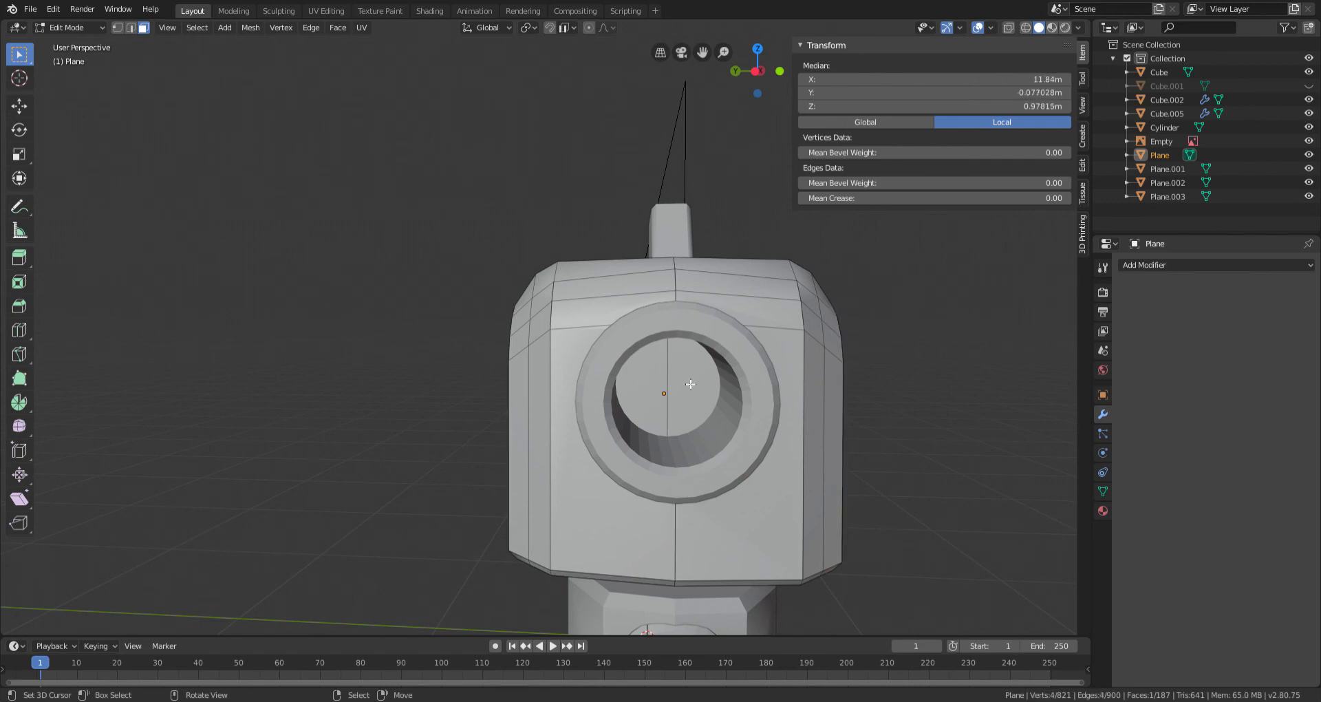
middle_click_drag(676, 381, 621, 289, "shift")
scroll(621, 303, "up", 7)
middle_click_drag(550, 382, 510, 331)
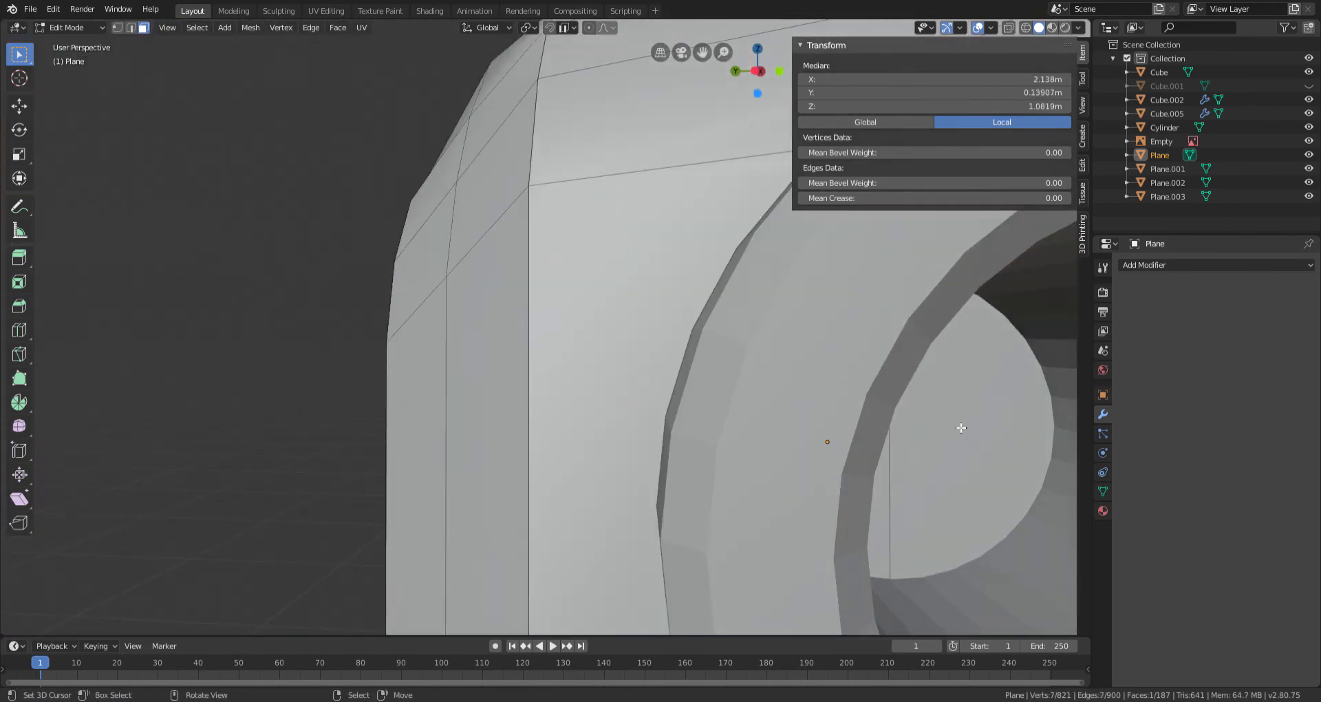
scroll(962, 428, "down", 5)
middle_click_drag(916, 438, 900, 436)
key("Tab")
left_click(808, 366)
key("Tab")
left_click(723, 368)
key("x")
left_click(717, 374)
Step: Delete the slide's face that closes off the inside of the bore
middle_click_drag(720, 375, 722, 386)
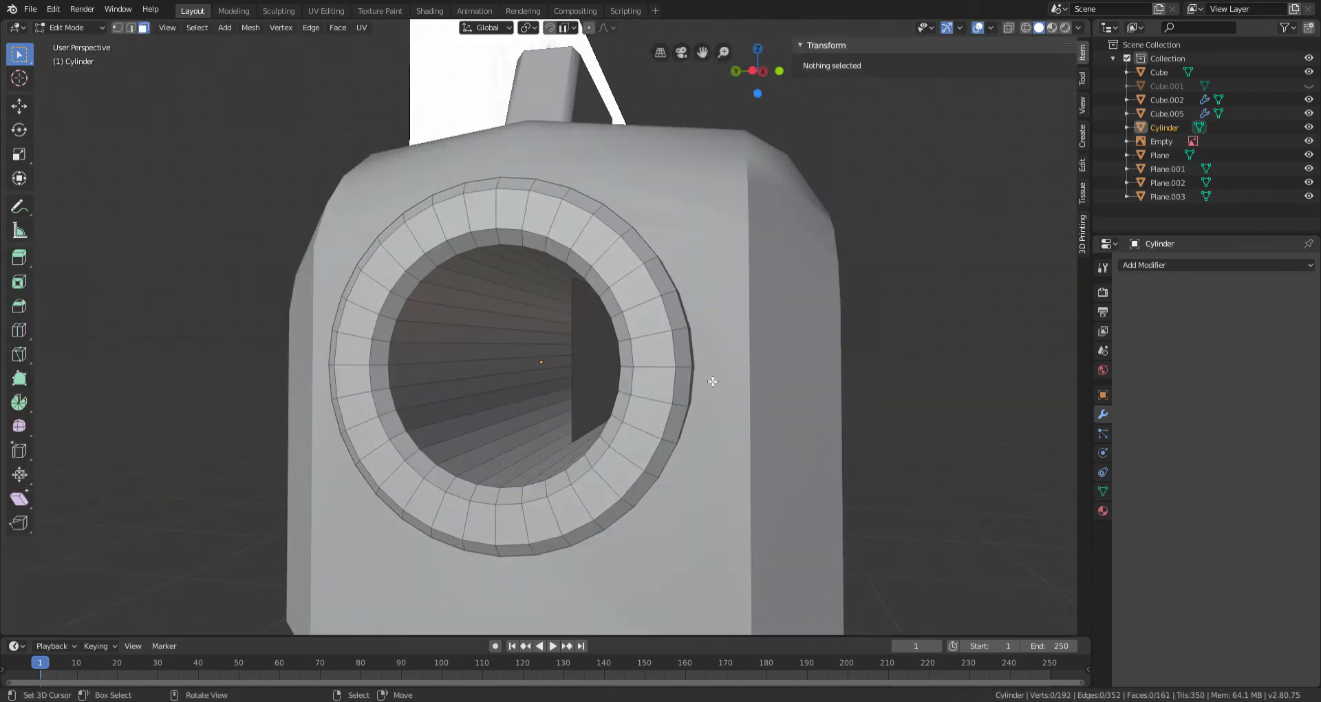
left_click(586, 358)
middle_click_drag(602, 355, 815, 347)
key("Tab")
right_click(822, 347)
key("Tab")
right_click(651, 350)
key("x")
left_click(647, 346)
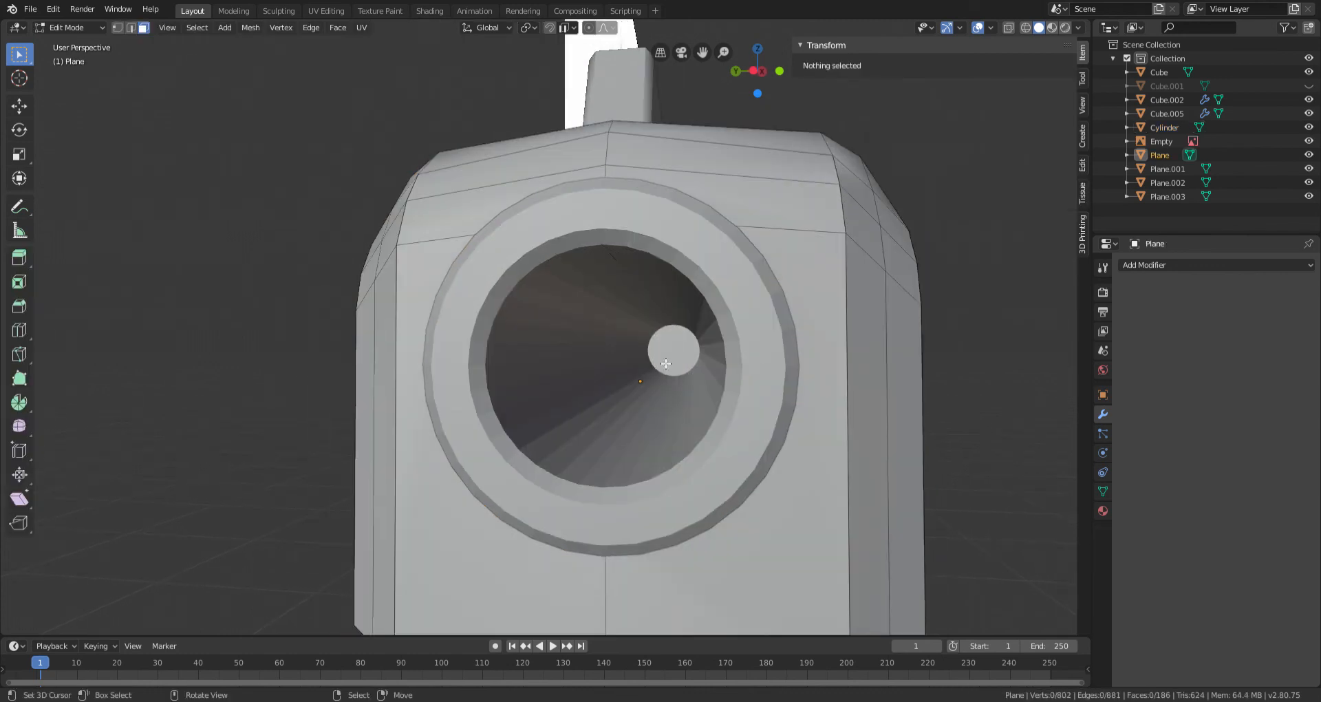
key("Tab")
scroll(709, 365, "down", 10)
Step: Show the materials in the viewport with LookDev shading and shade the barrel smooth
left_click(725, 428)
middle_click_drag(725, 431, 836, 438)
left_click(1052, 28)
mouse_move(543, 382)
middle_mouse_down()
mouse_move(455, 384)
mouse_move(480, 364)
middle_mouse_up()
left_click(481, 363)
scroll(480, 361, "up", 1)
key("w")
left_click(472, 354)
Step: Join the barrel into the textured metal magazine release object, Cube
scroll(474, 370, "down", 3)
right_click(623, 435, "shift")
left_click(475, 351)
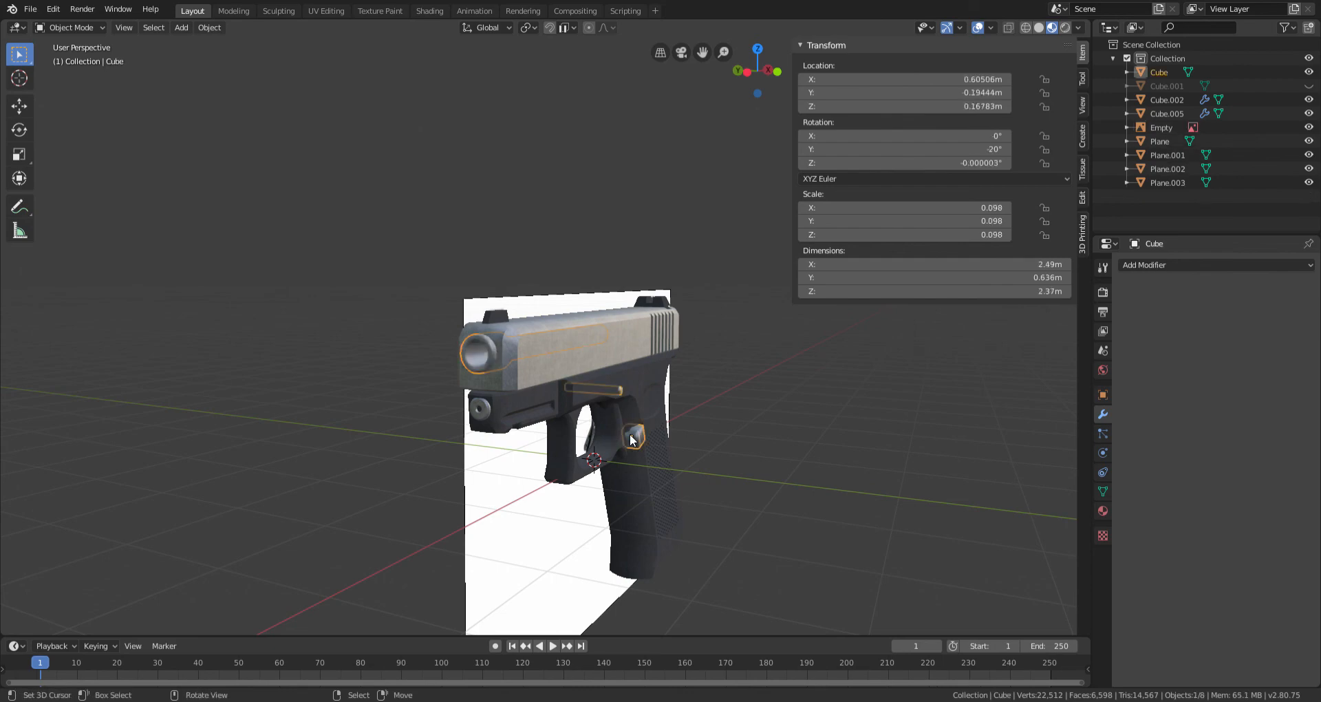
Step: Select the barrel's linked mesh within the joined object and open the UV Editing workspace
scroll(630, 440, "up", 2)
middle_click_drag(550, 430, 628, 442, "shift")
scroll(629, 443, "up", 2)
key("Tab")
key("alt+a")
key("l")
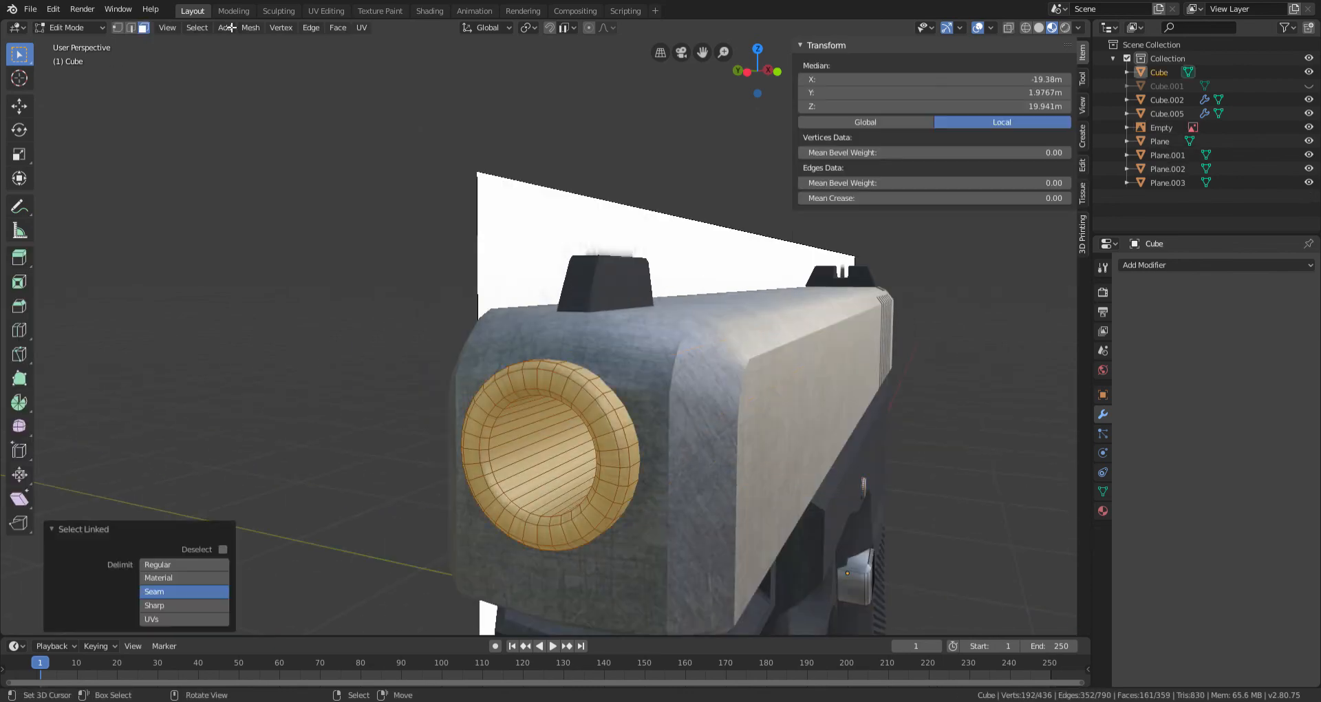
left_click(327, 11)
Step: Unwrap all faces of the joined metal parts and scale their UVs up by about 4.37
scroll(784, 413, "down", 4)
middle_click_drag(784, 413, 843, 402)
scroll(1006, 415, "up", 6)
key("a")
key("a")
scroll(715, 390, "down", 2)
key("u")
left_click(742, 406)
left_click(726, 514)
scroll(321, 363, "up", 8)
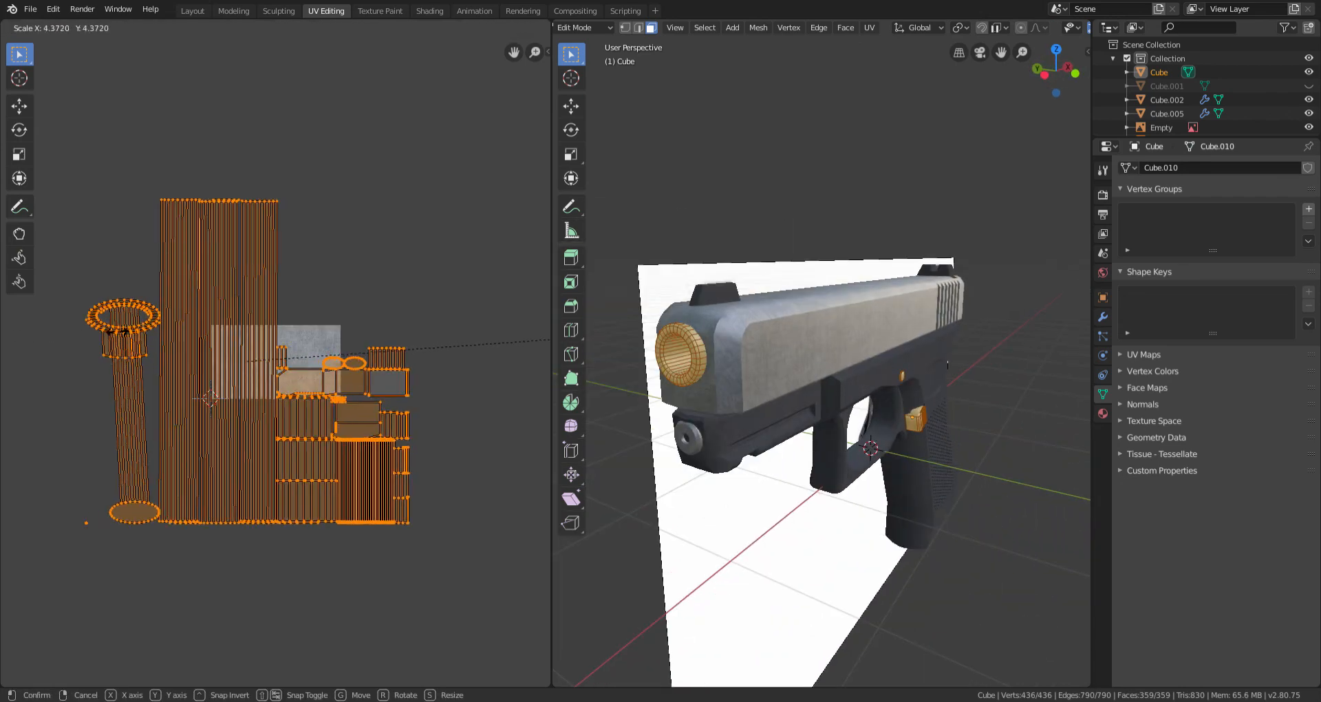
Step: Leave mesh editing, return to the Layout workspace and hide the Empty reference image
key("Tab")
middle_click_drag(753, 387, 692, 365)
scroll(820, 382, "up", 3)
scroll(796, 387, "down", 5)
key("alt+a")
left_click(192, 10)
scroll(555, 338, "down", 4)
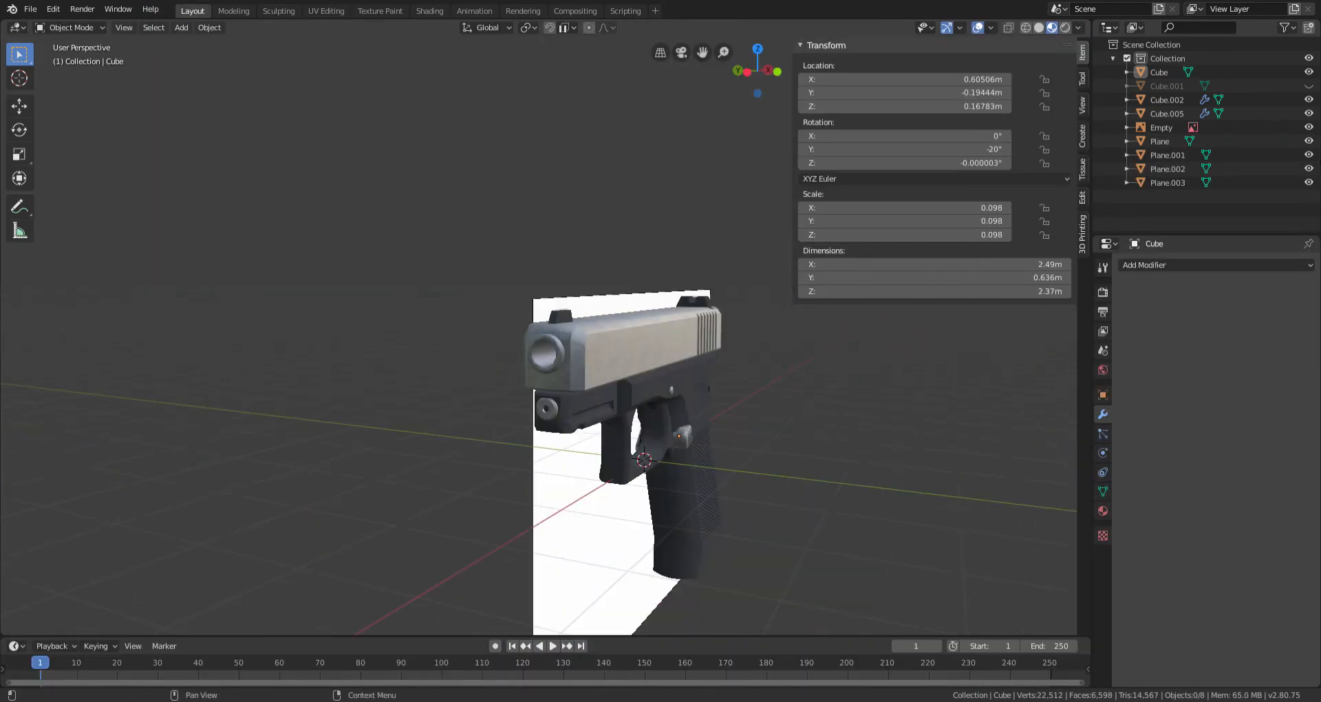
left_click(1309, 127)
Step: Add an Edge Split modifier with a 51° split angle to the metal parts object, Cube
middle_click_drag(744, 316, 546, 373)
scroll(822, 412, "up", 3)
middle_click_drag(481, 402, 528, 425)
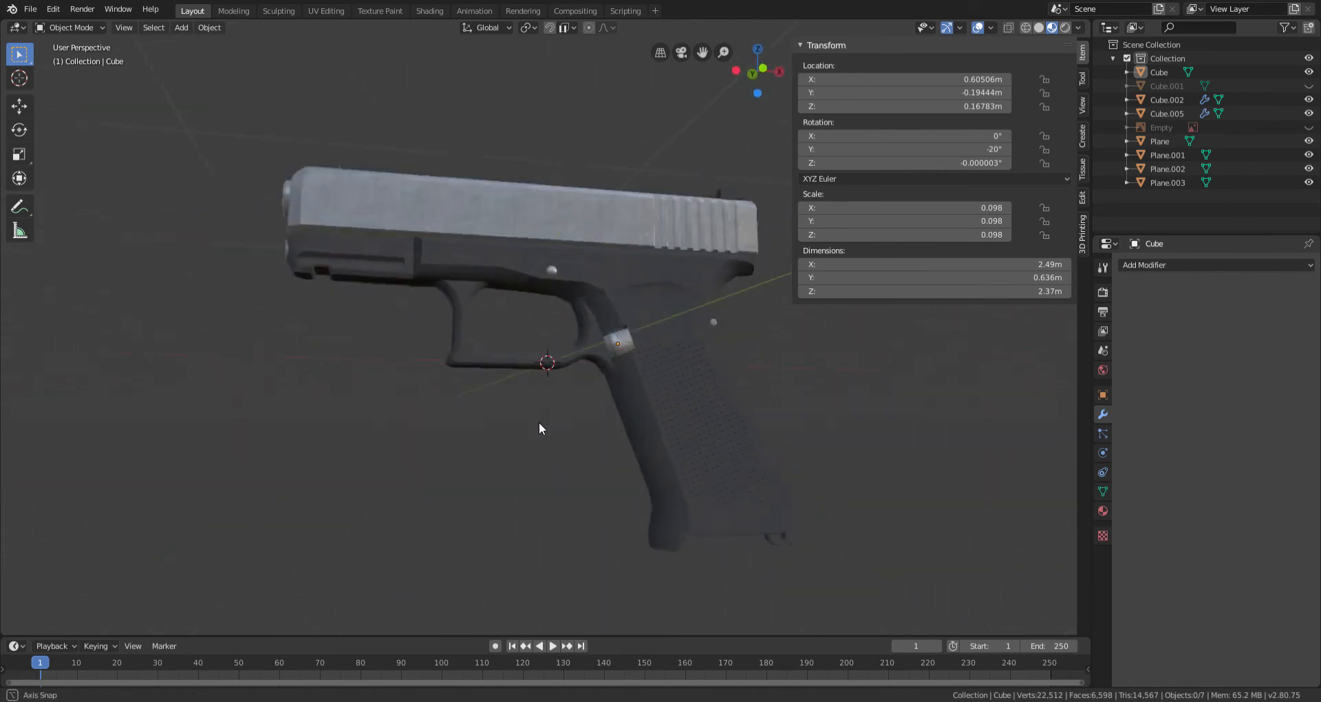
middle_click_drag(652, 335, 625, 366)
middle_click_drag(529, 425, 652, 336)
middle_click_drag(625, 367, 977, 307)
left_click(613, 344)
left_click(1248, 265)
left_click(1050, 372)
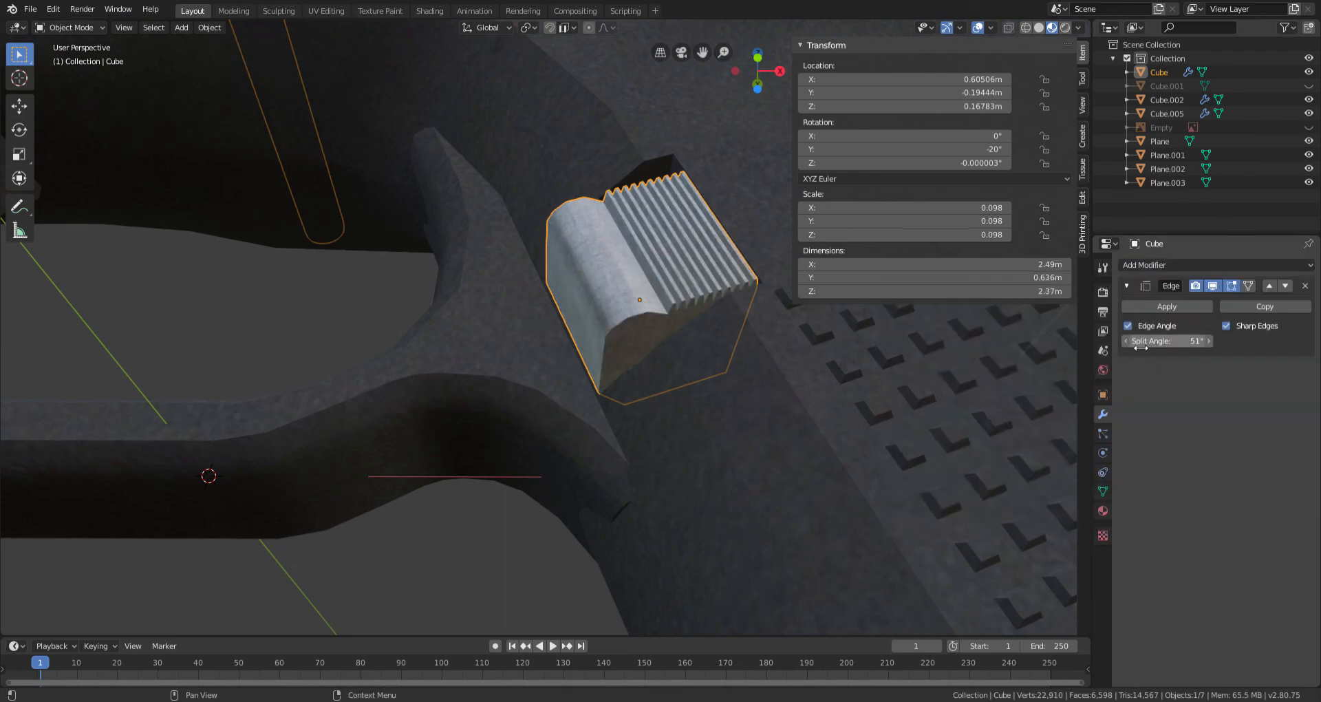
Step: Scale the frame pin's two round end faces to about 0.82
key("alt+a")
scroll(577, 419, "down", 9)
middle_click_drag(577, 418, 578, 495)
scroll(483, 490, "up", 4)
scroll(578, 494, "up", 5)
middle_click_drag(510, 424, 539, 438)
key("Tab")
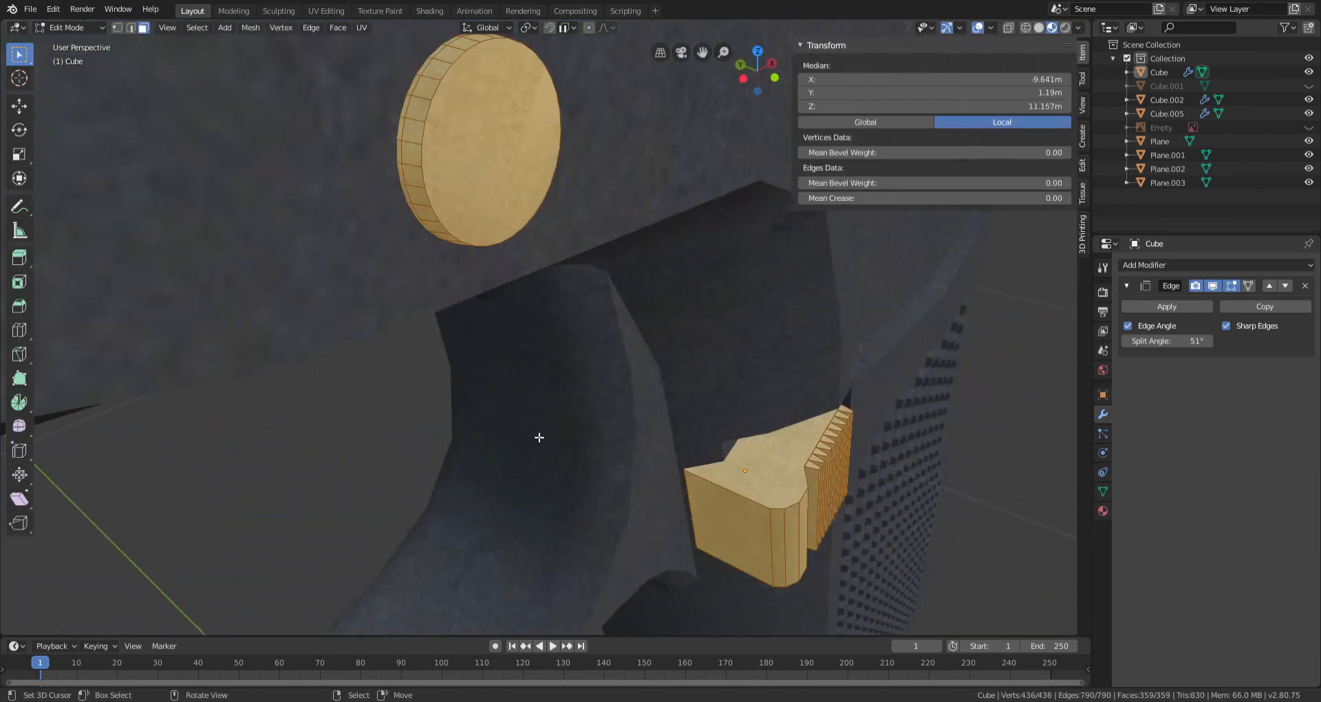
right_click(536, 134)
middle_click_drag(322, 277, 625, 377)
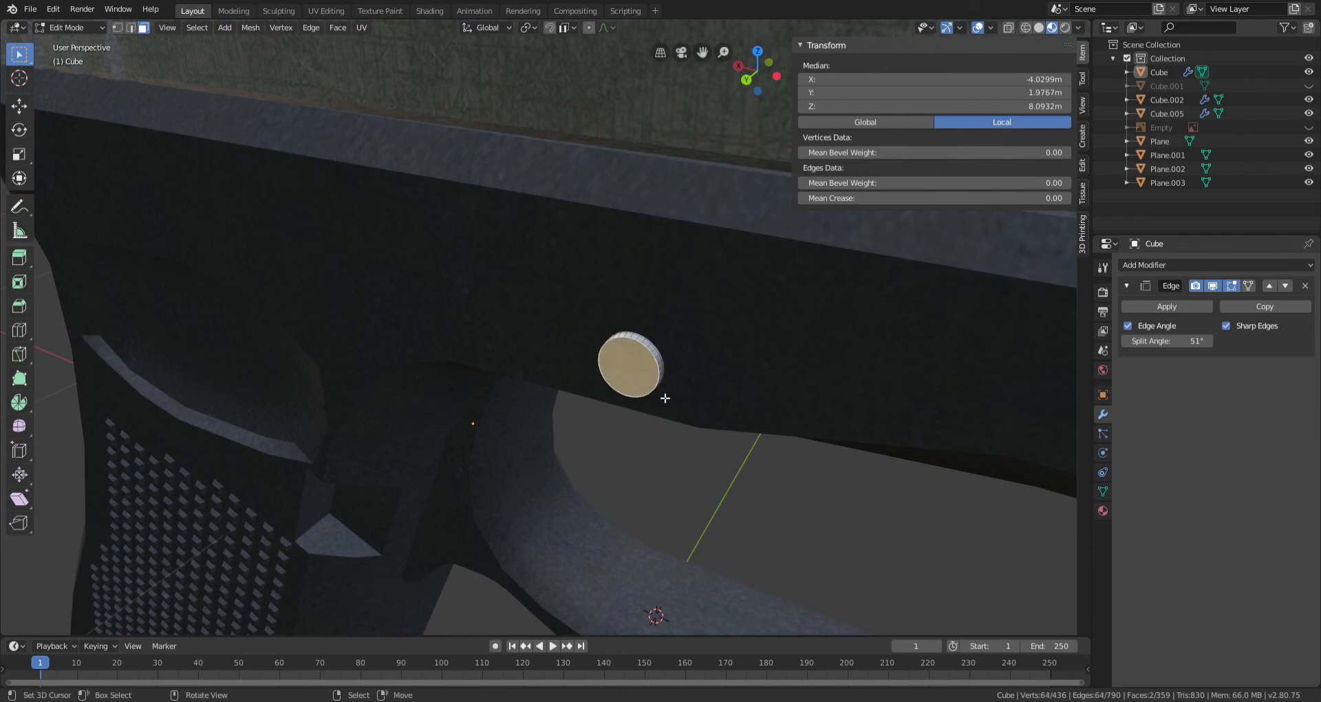
scroll(664, 398, "up", 6)
key("s")
right_click(888, 382)
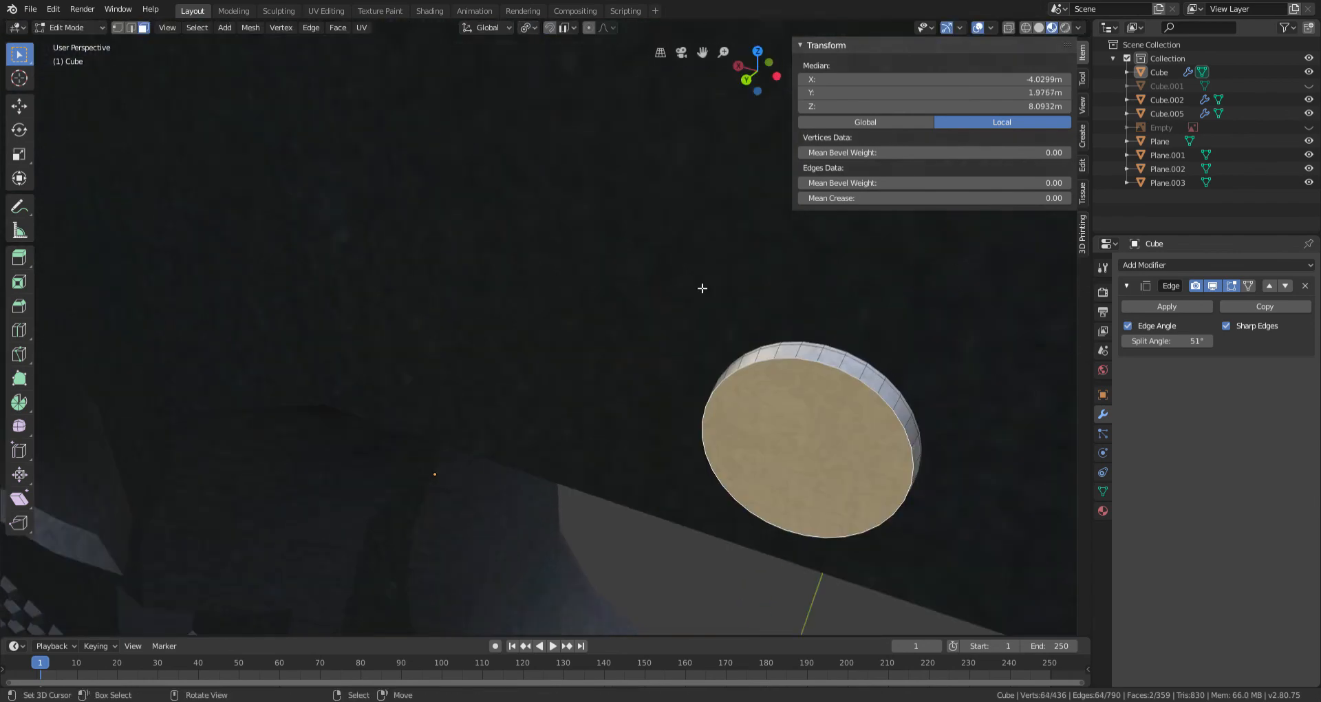
key("s")
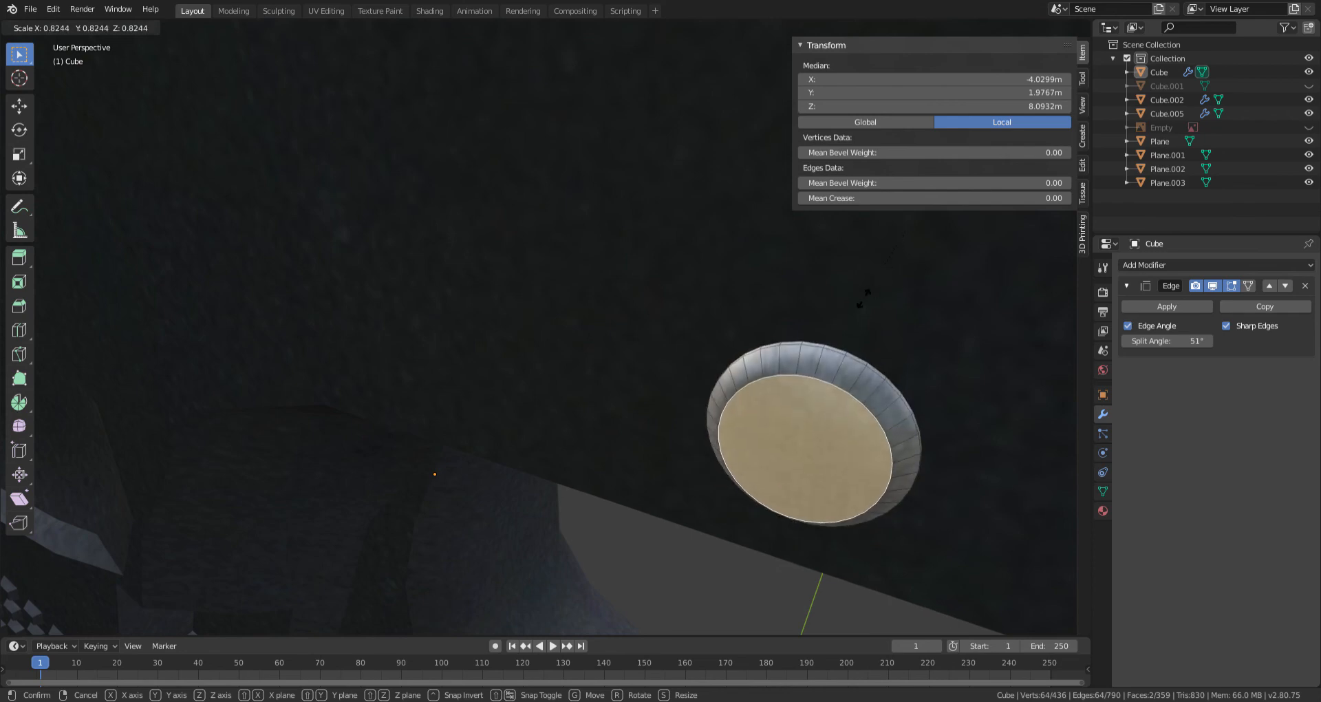
left_click(869, 300)
Step: Shade the round guide rod below the muzzle, Plane.003, smooth
key("Tab")
scroll(776, 330, "down", 7)
middle_click_drag(776, 330, 526, 345)
scroll(396, 291, "down", 8)
scroll(542, 294, "up", 4)
scroll(487, 316, "down", 2)
scroll(558, 339, "up", 2)
scroll(423, 361, "up", 5)
key("Tab")
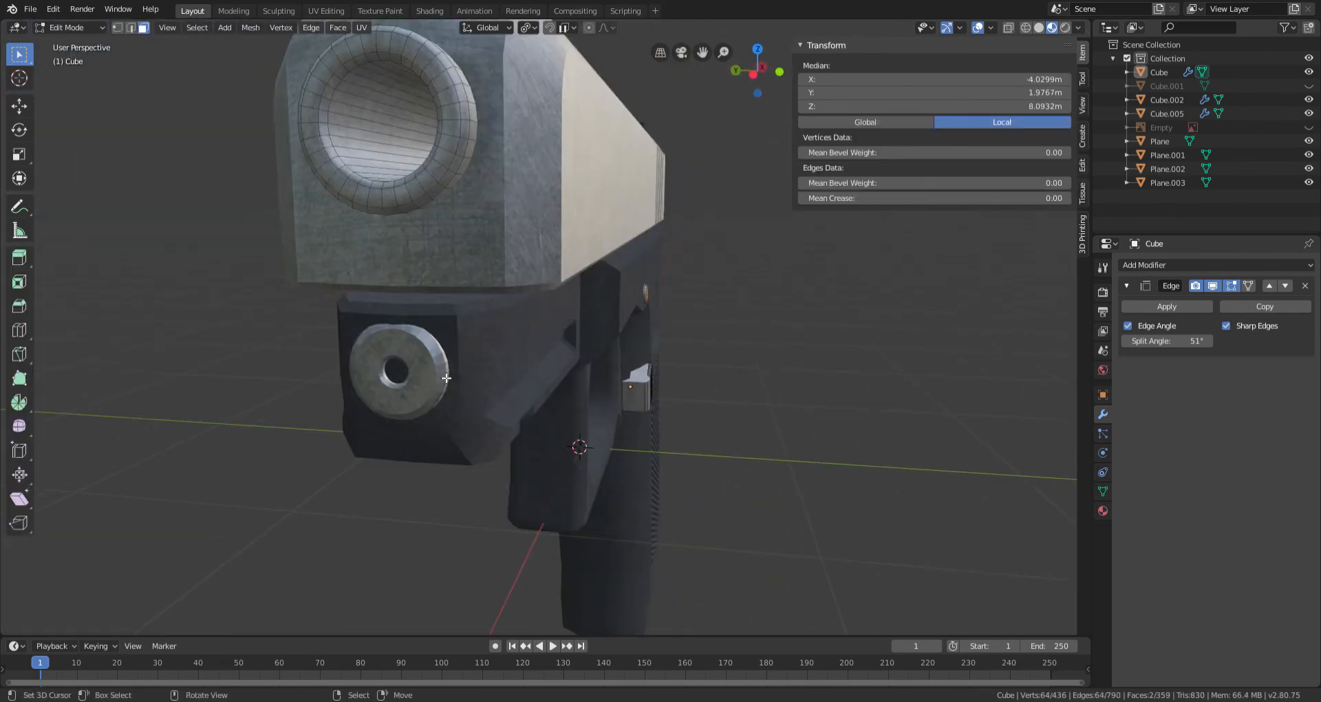
key("Tab")
left_click(457, 365)
key("Tab")
key("Tab")
right_click(435, 371)
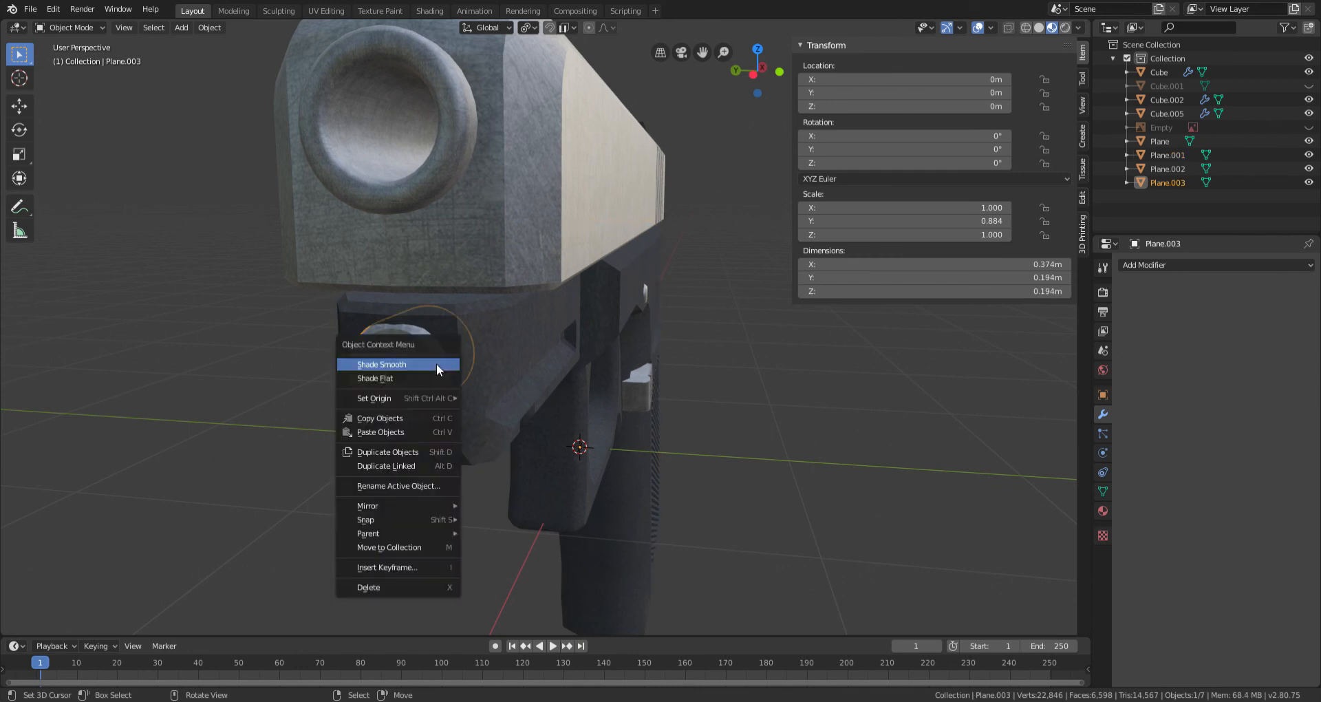
scroll(432, 402, "down", 4)
middle_click_drag(505, 380, 403, 325)
scroll(402, 325, "up", 5)
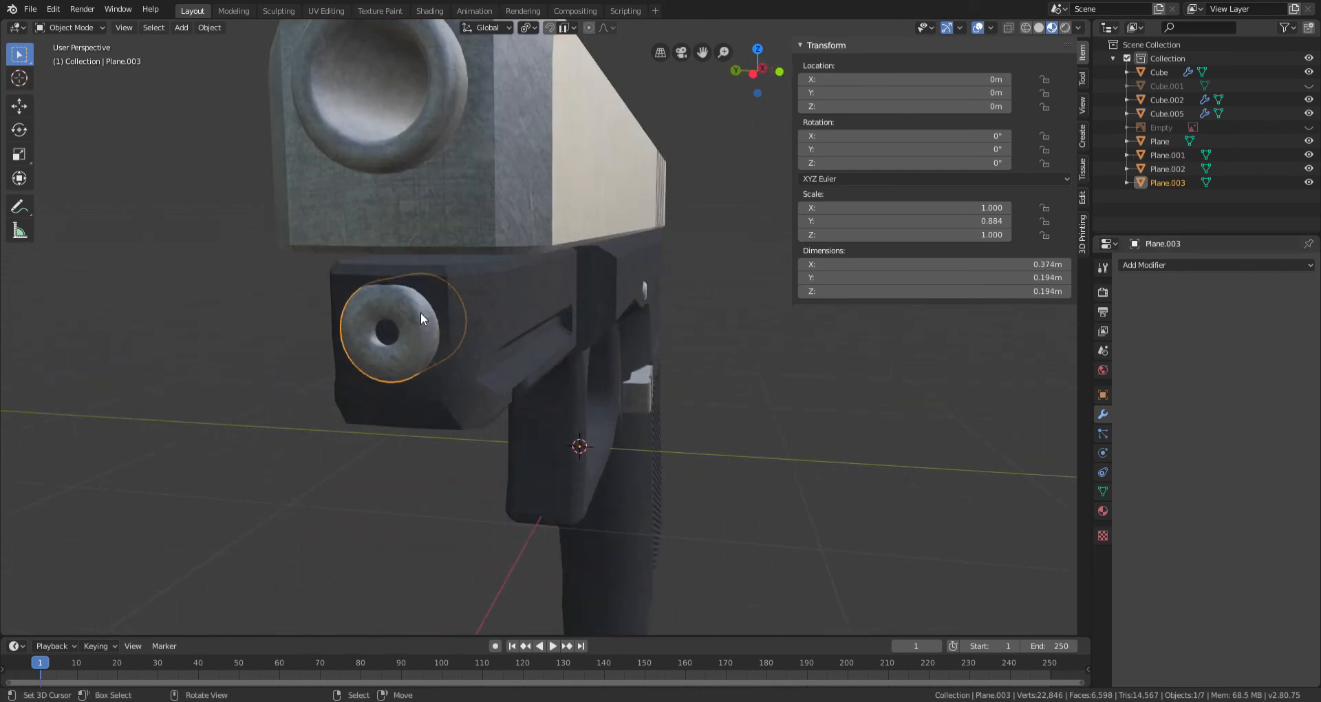
Step: Add an Edge Split modifier with a 30° split angle to the guide rod, and apply it
left_click(1254, 263)
left_click(1052, 370)
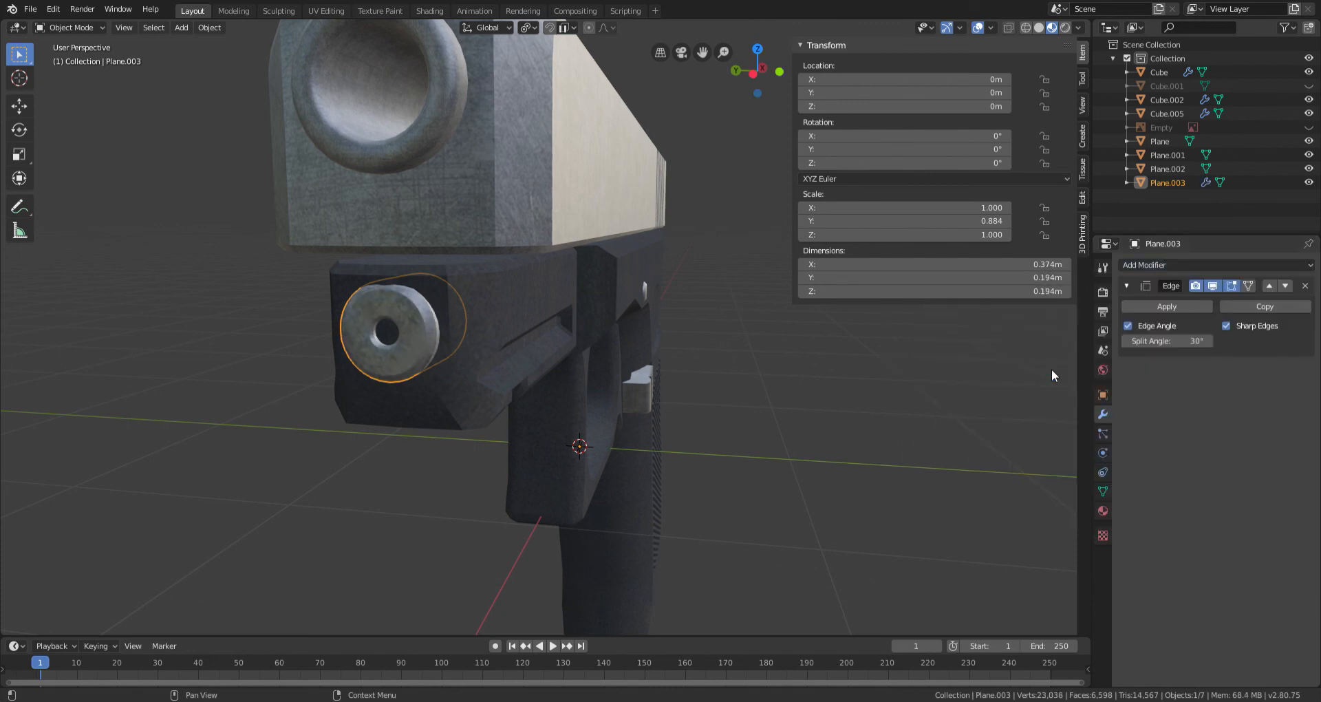
key("alt+a")
scroll(552, 392, "down", 6)
middle_click_drag(647, 363, 666, 382)
scroll(572, 378, "down", 4)
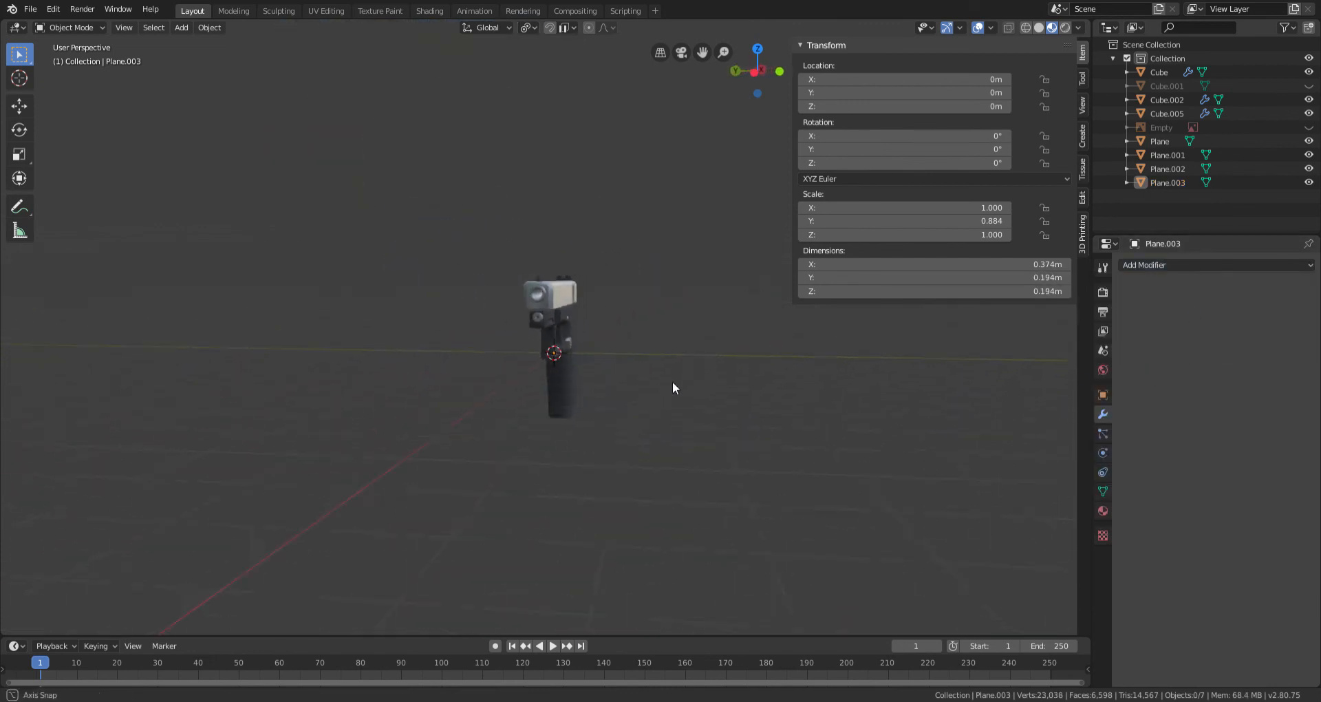
middle_click_drag(767, 381, 630, 386)
scroll(620, 372, "up", 7)
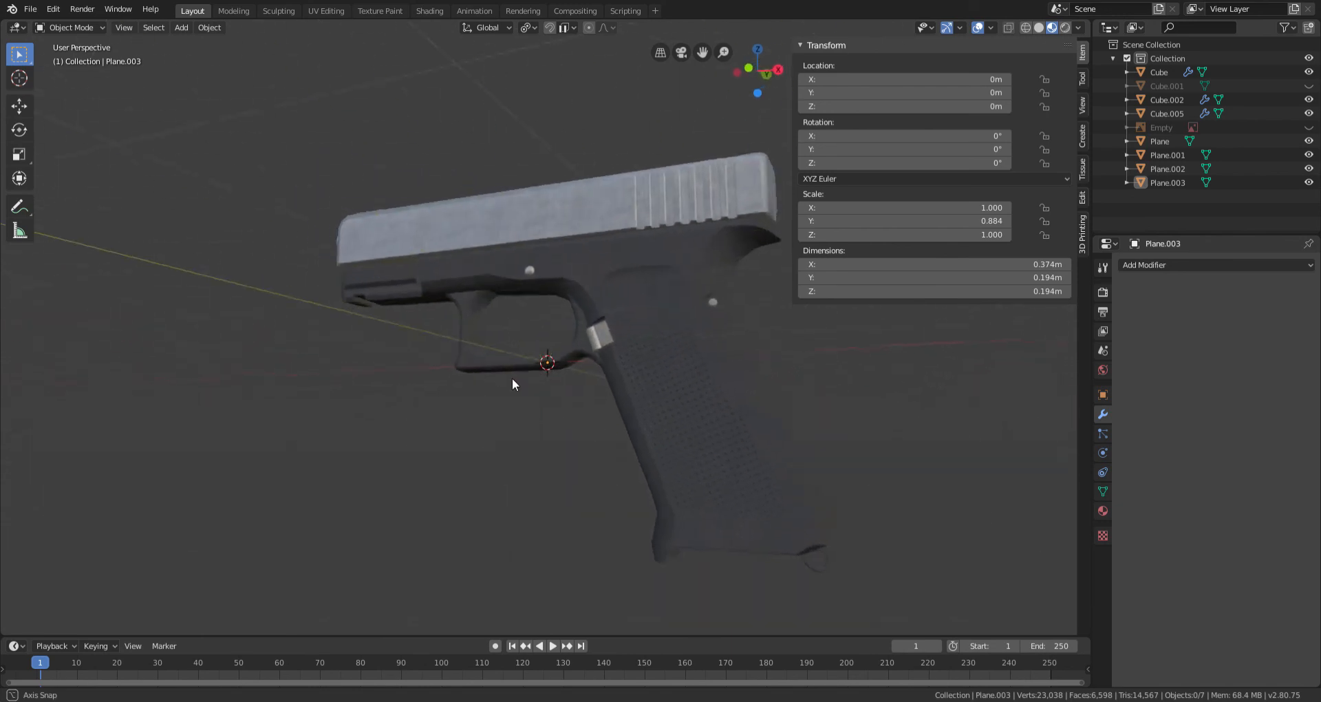
Step: Examine the whole pistol from the muzzle end in perspective and from the side in front orthographic view
scroll(451, 397, "down", 5)
middle_click_drag(457, 413, 684, 451)
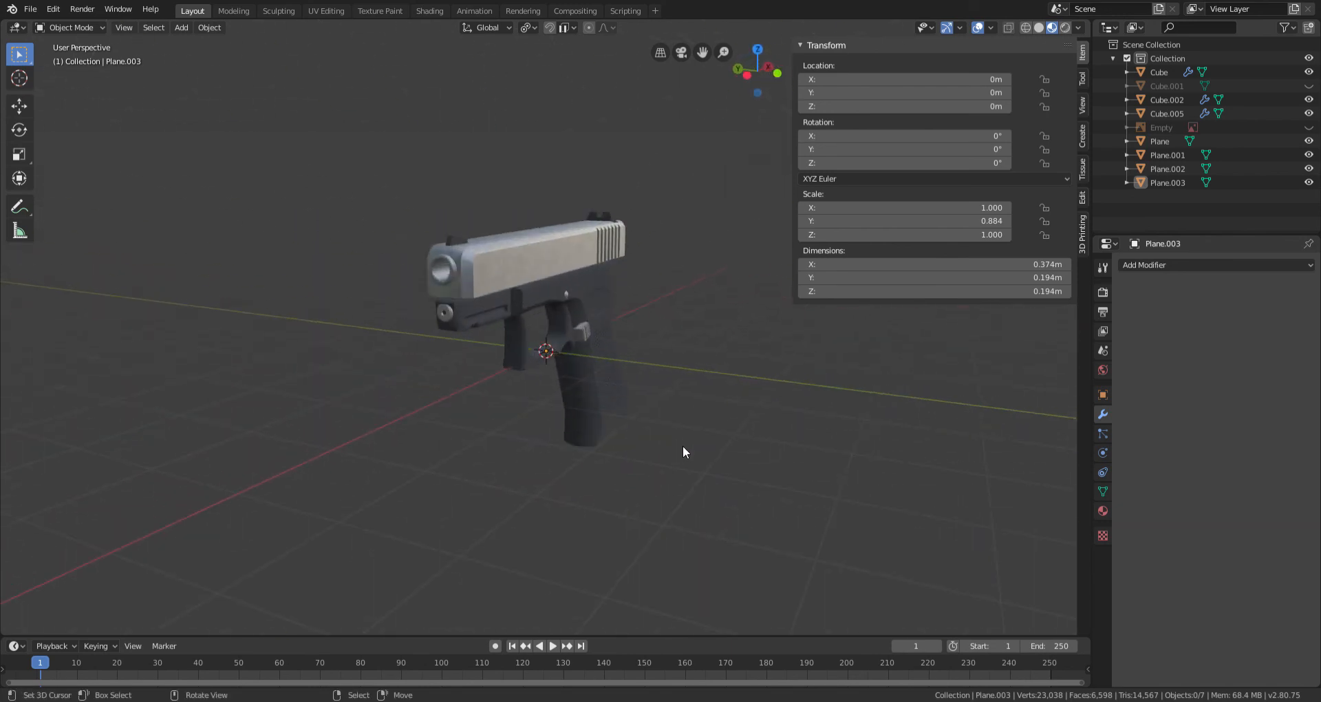
key("KP_1")
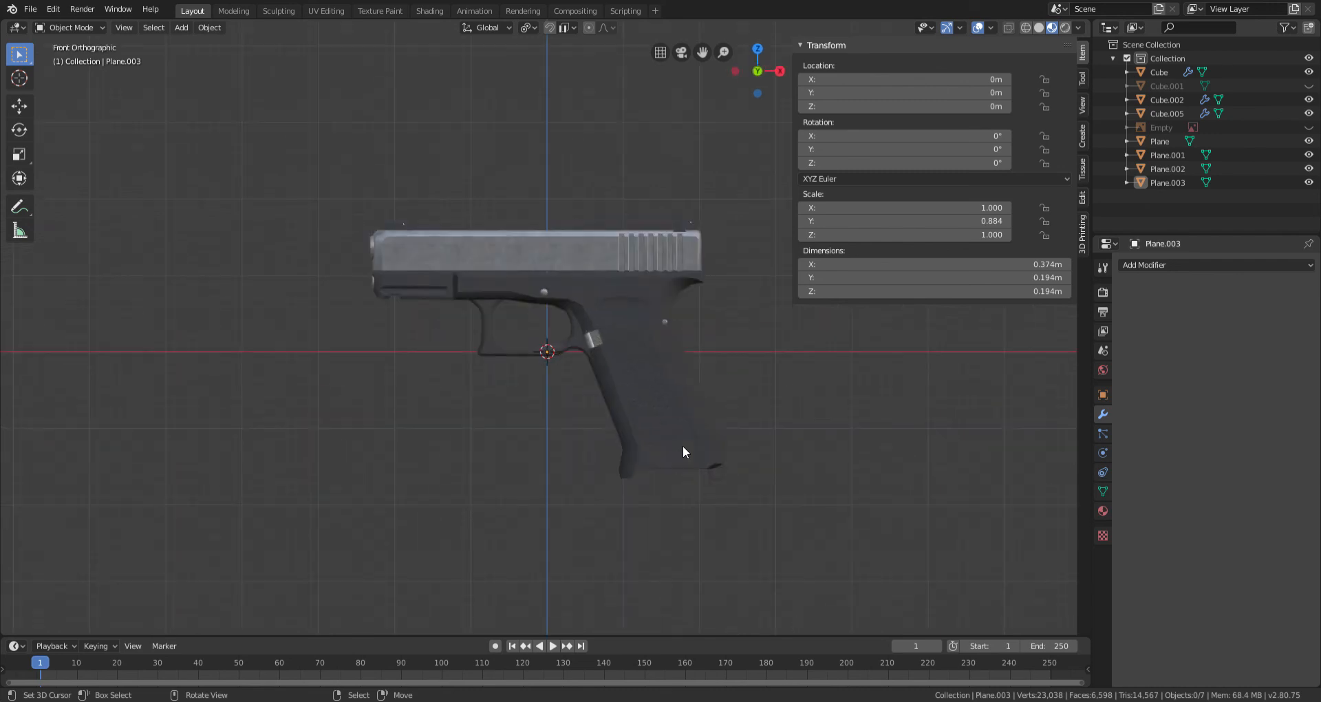
scroll(633, 448, "up", 2)
scroll(633, 447, "down", 3)
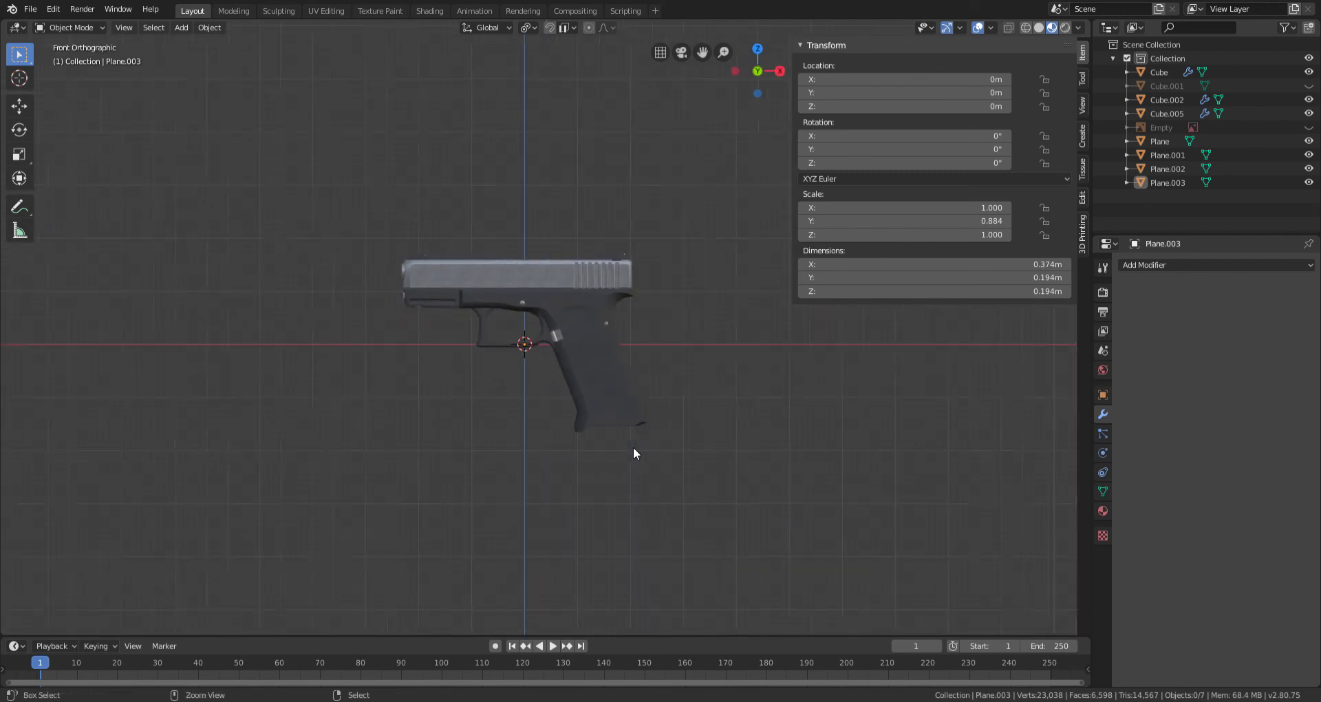
scroll(632, 449, "up", 2)
scroll(629, 452, "up", 1)
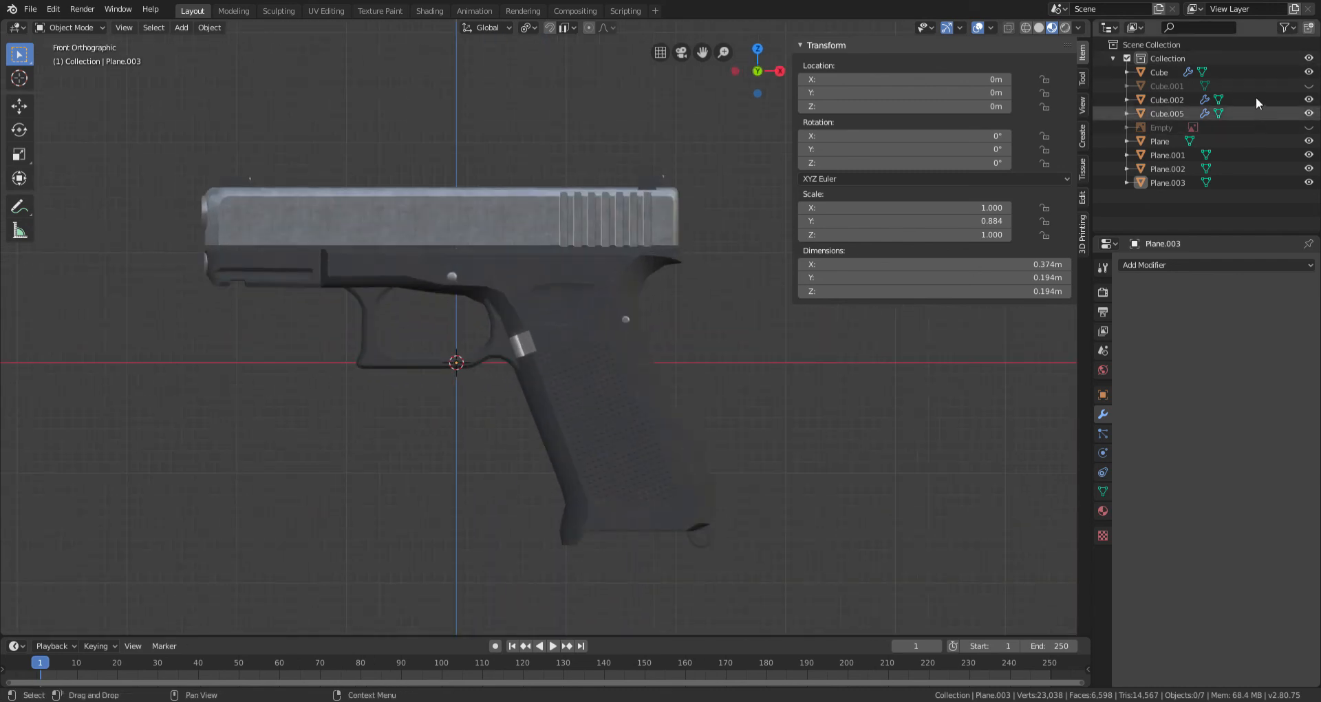